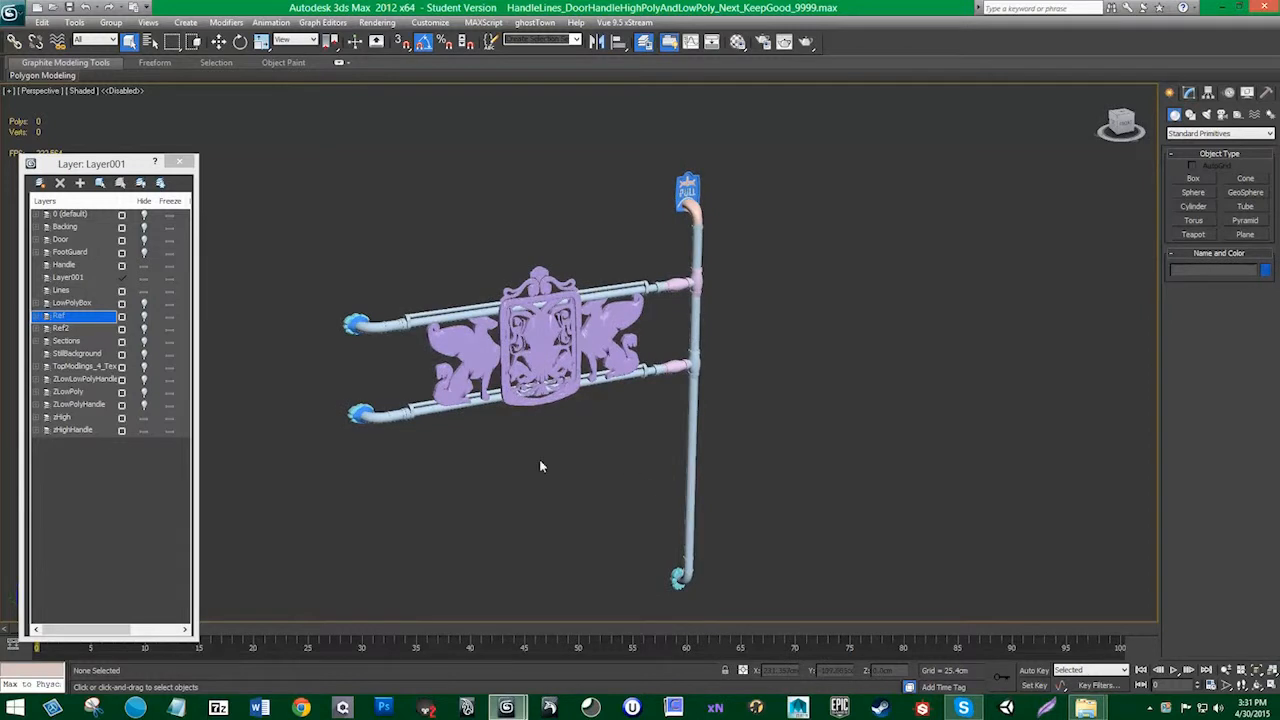
Step: Show the Ref layer to compare the door handle model with the reference photo, and hide the layer again
middle_click_drag(540, 457, 255, 290, "alt")
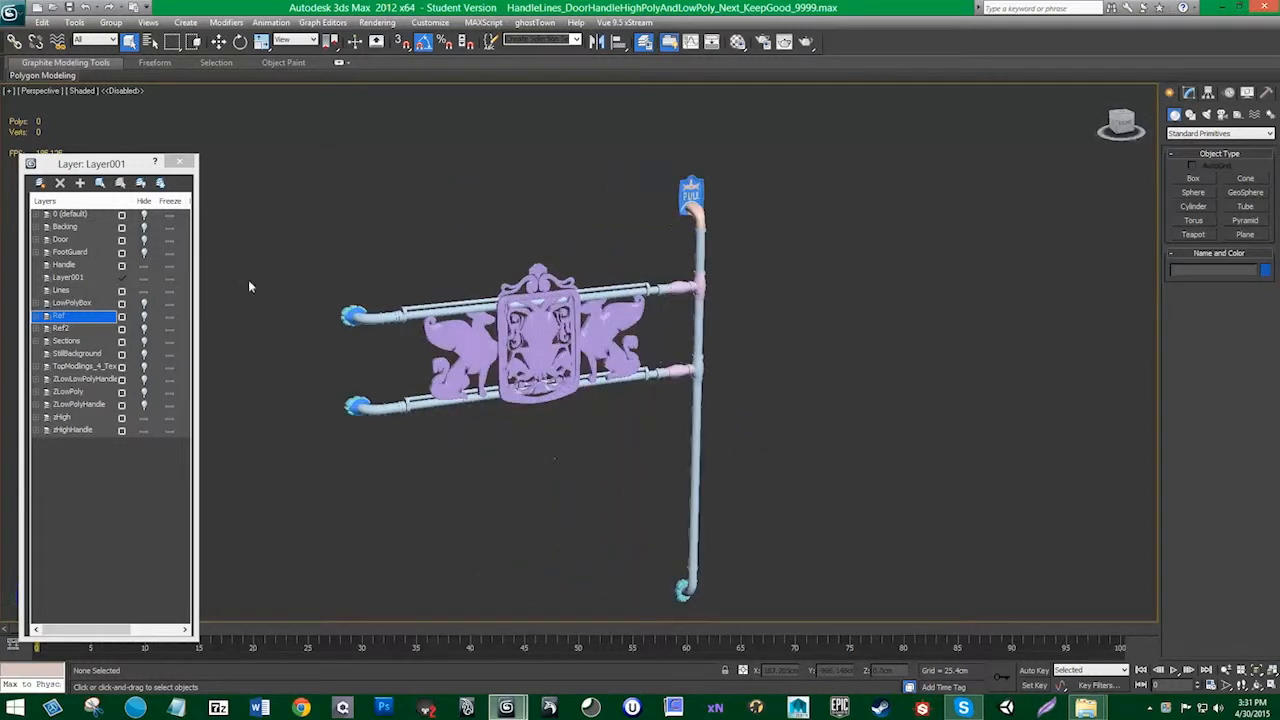
left_click(144, 317)
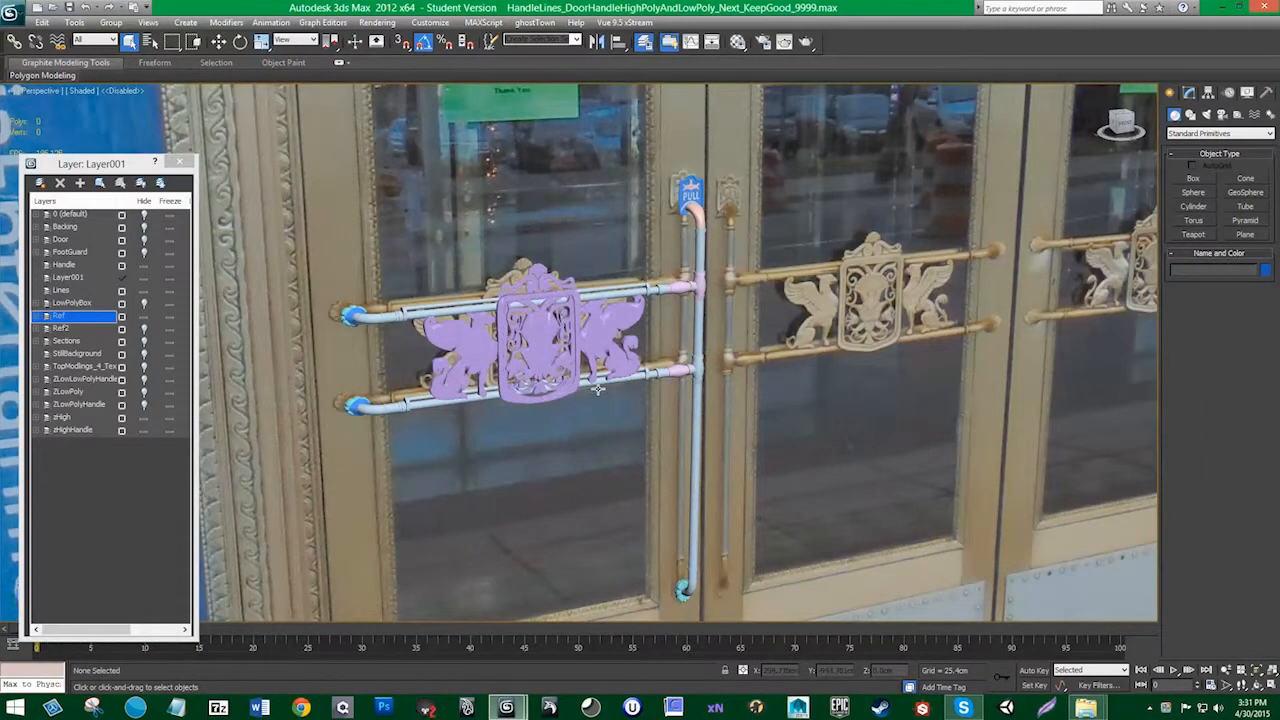
scroll(597, 389, "down", 2)
scroll(632, 420, "up", 2)
left_click(144, 317)
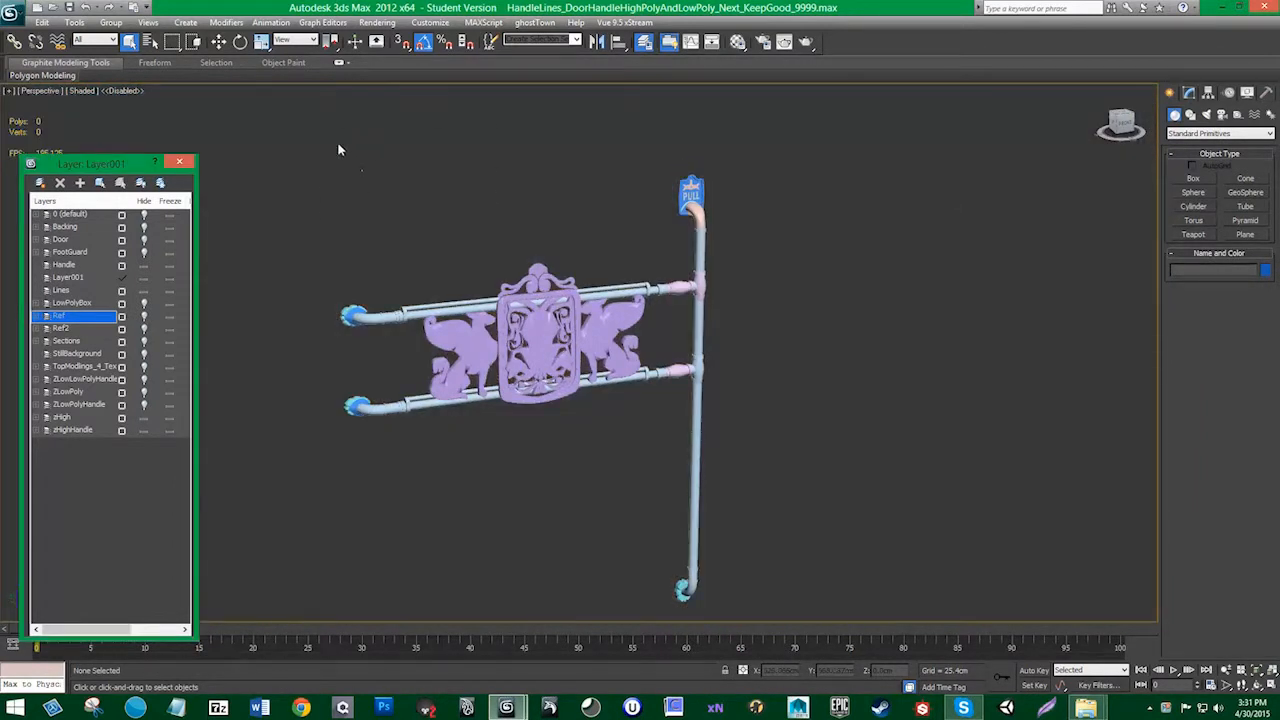
Step: Select the whole handle assembly to check its polygon count, turn on Edged Faces in the viewport, and clear the selection
left_click_drag(315, 121, 829, 611)
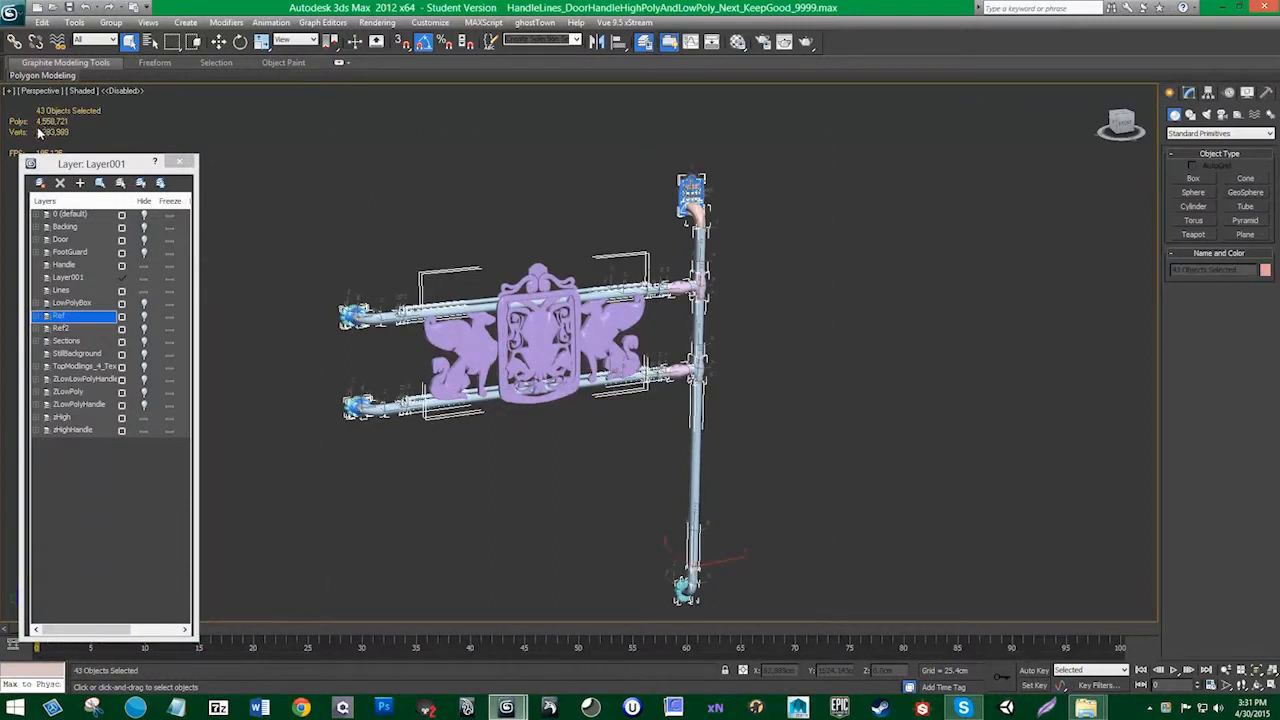
left_click(82, 91)
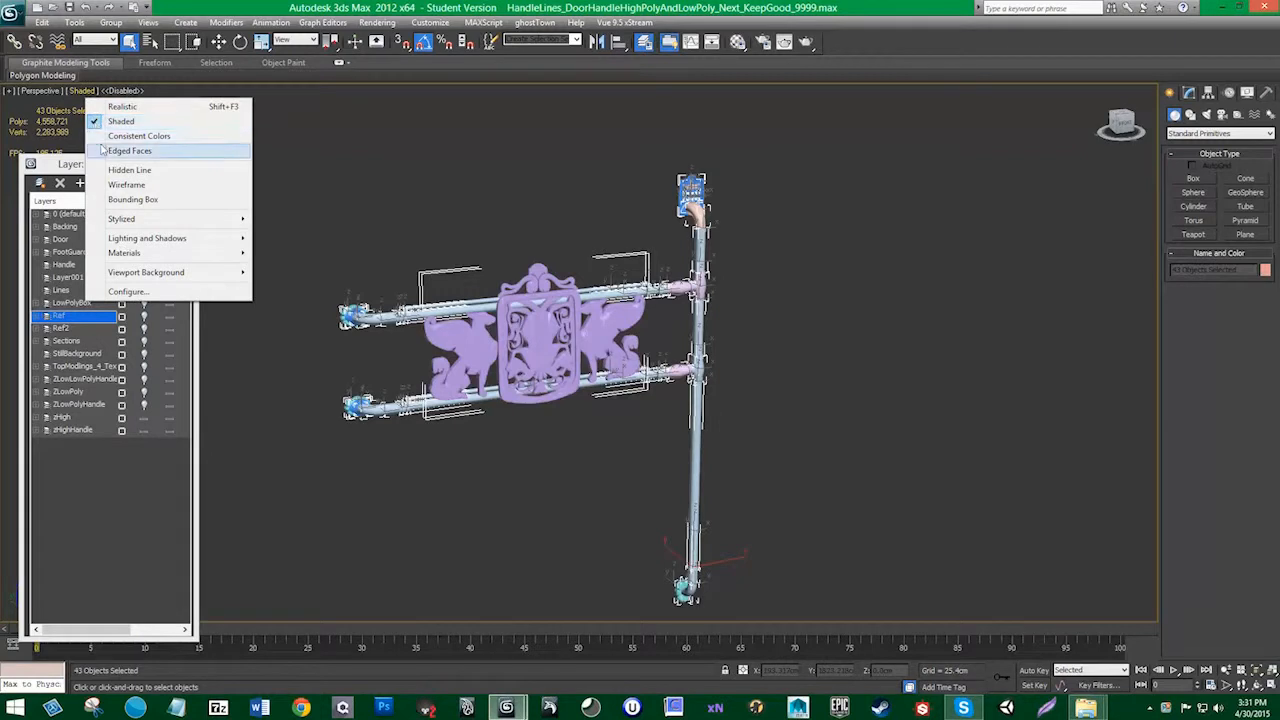
left_click(103, 150)
left_click(764, 334)
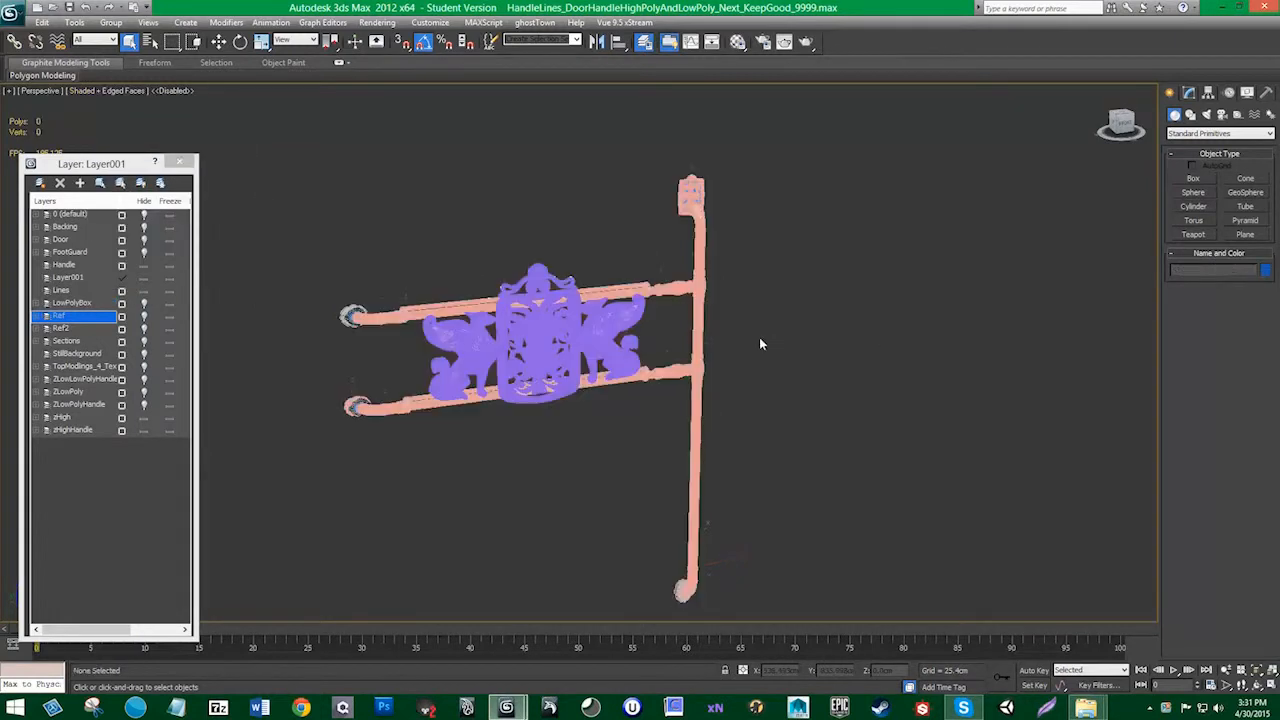
Step: Examine the wireframe density of the ornamental griffin panel and the surrounding pipes
scroll(746, 344, "up", 4)
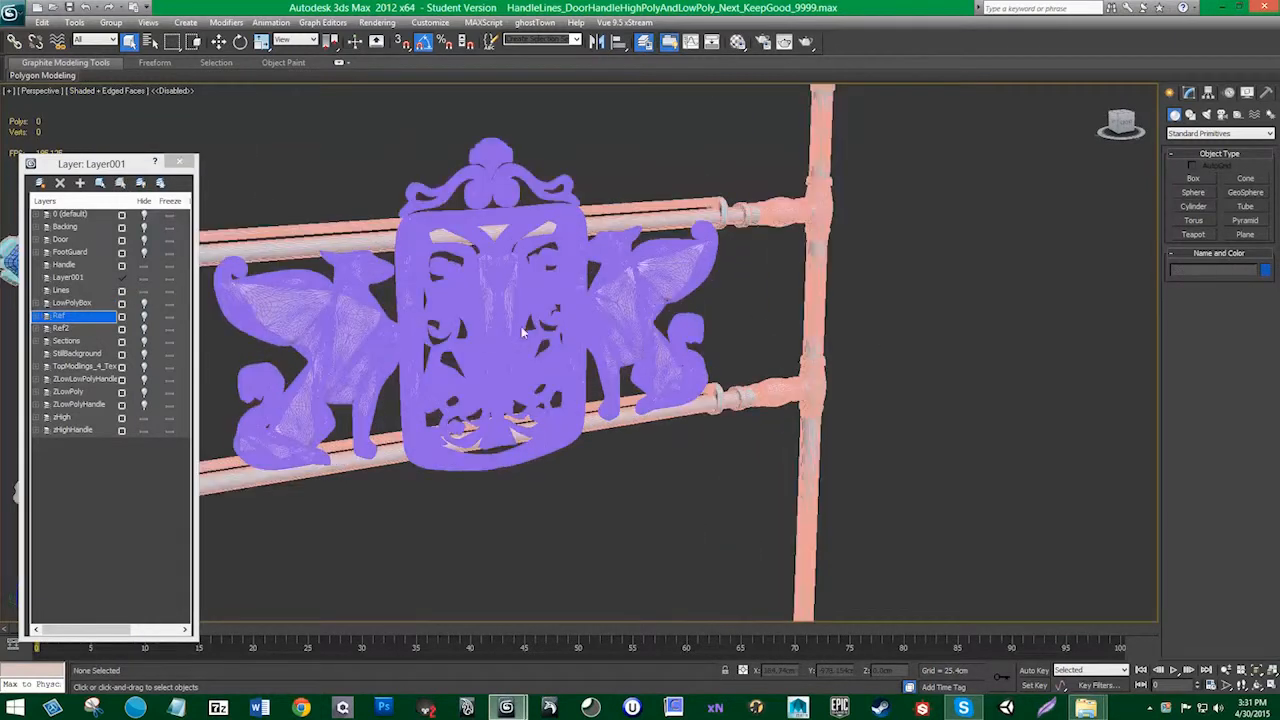
middle_click_drag(746, 344, 461, 208, "alt")
middle_click_drag(418, 604, 440, 577)
middle_click_drag(387, 186, 427, 380)
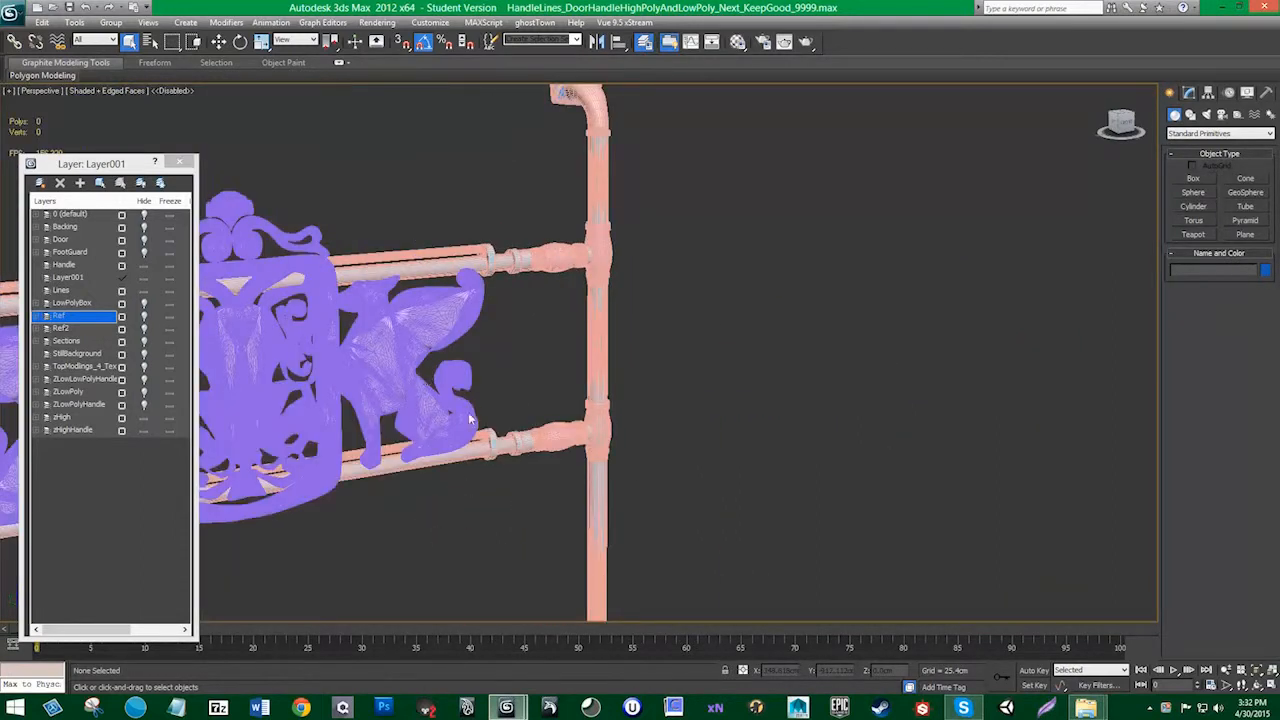
scroll(517, 401, "down", 3)
scroll(642, 422, "down", 2)
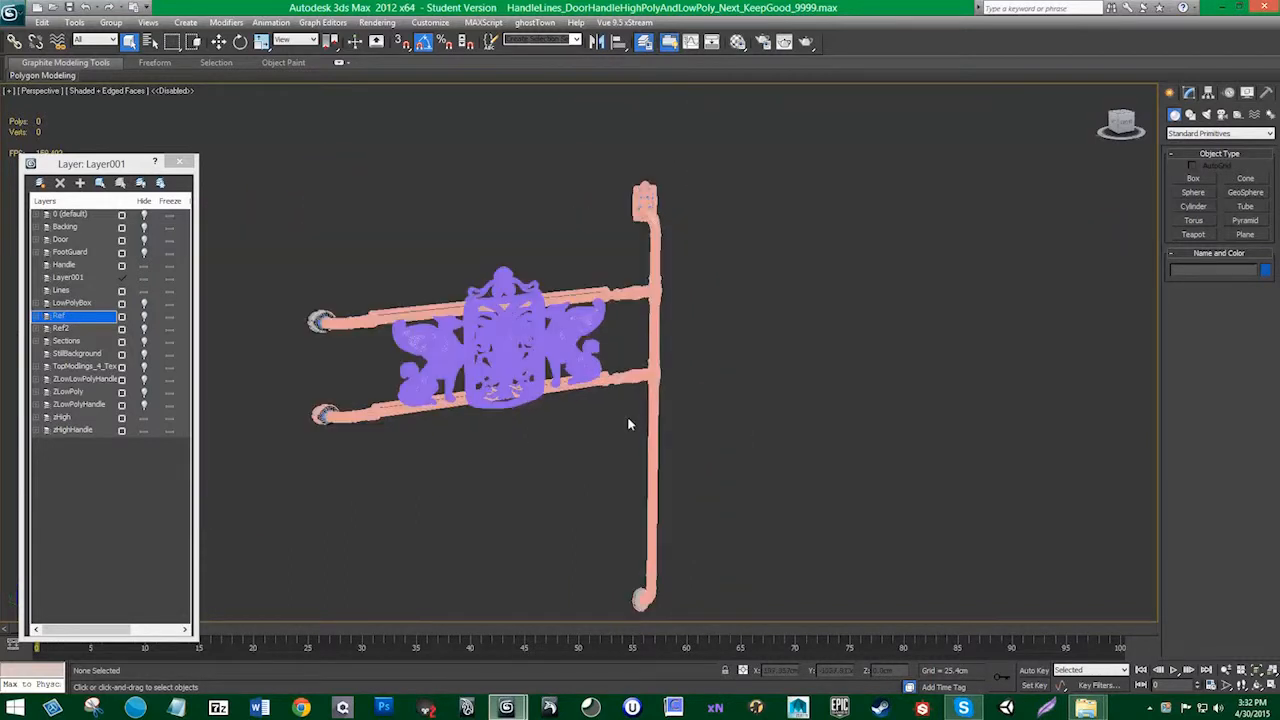
middle_click_drag(627, 424, 583, 380)
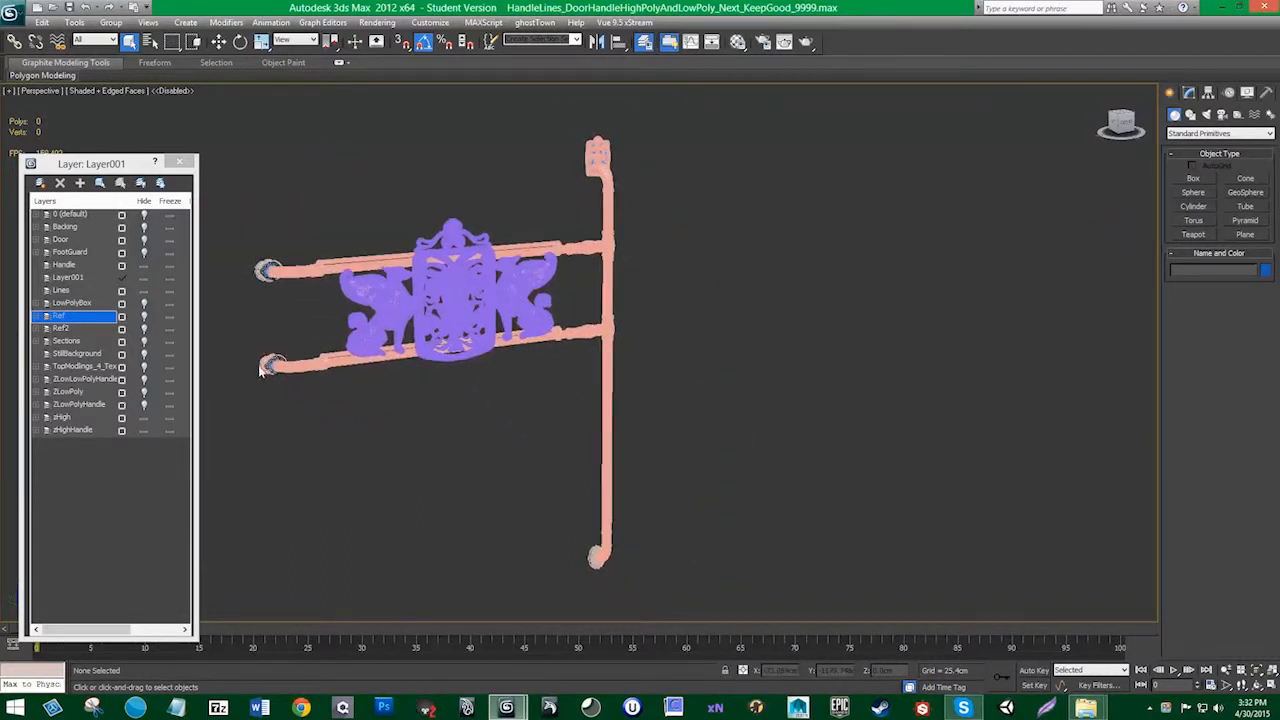
Step: Hide the zHigh layer with the ornamental panel and inspect the vertical pipe's wireframe
left_click(138, 420)
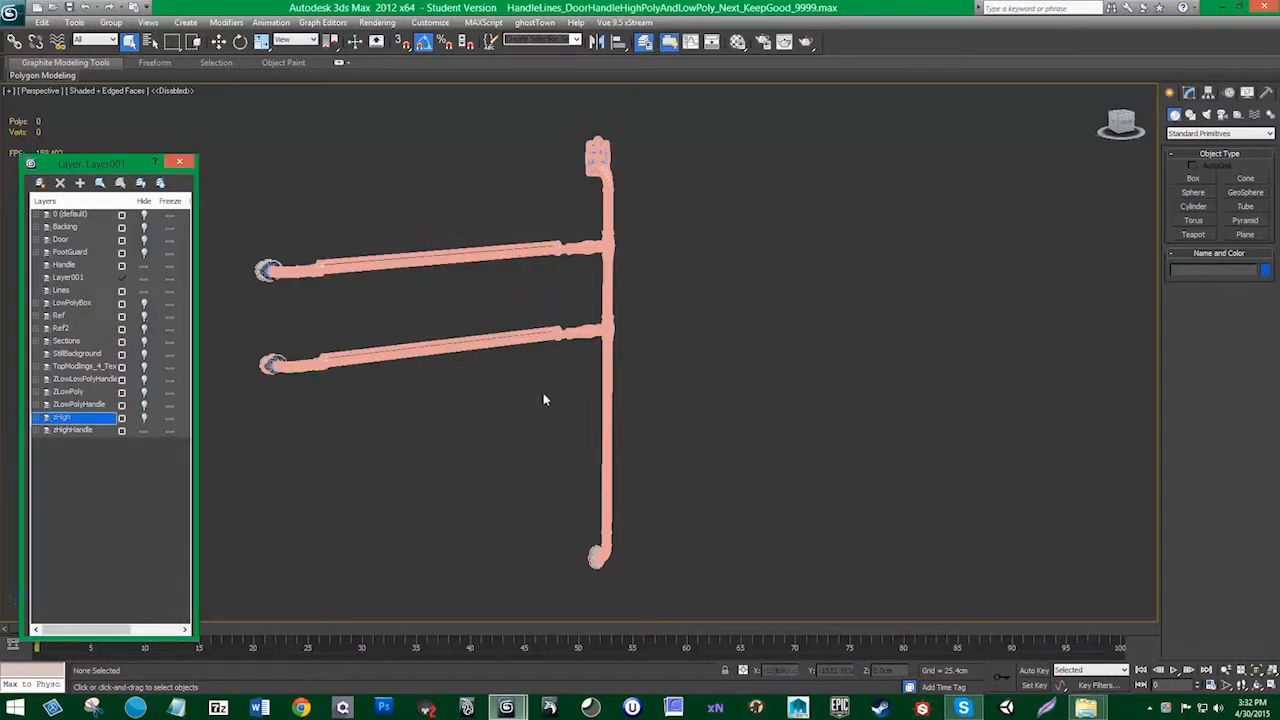
middle_click_drag(529, 420, 562, 407, "alt")
scroll(560, 380, "up", 8)
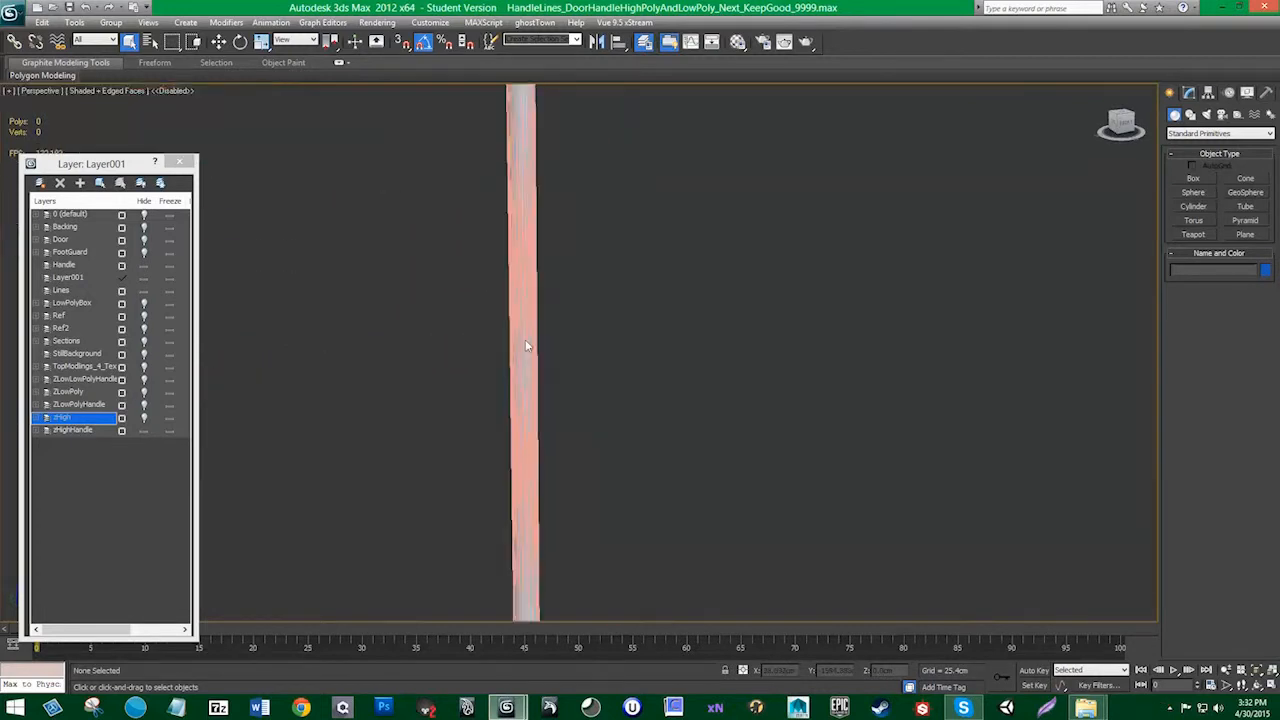
scroll(470, 375, "down", 5)
scroll(490, 369, "up", 3)
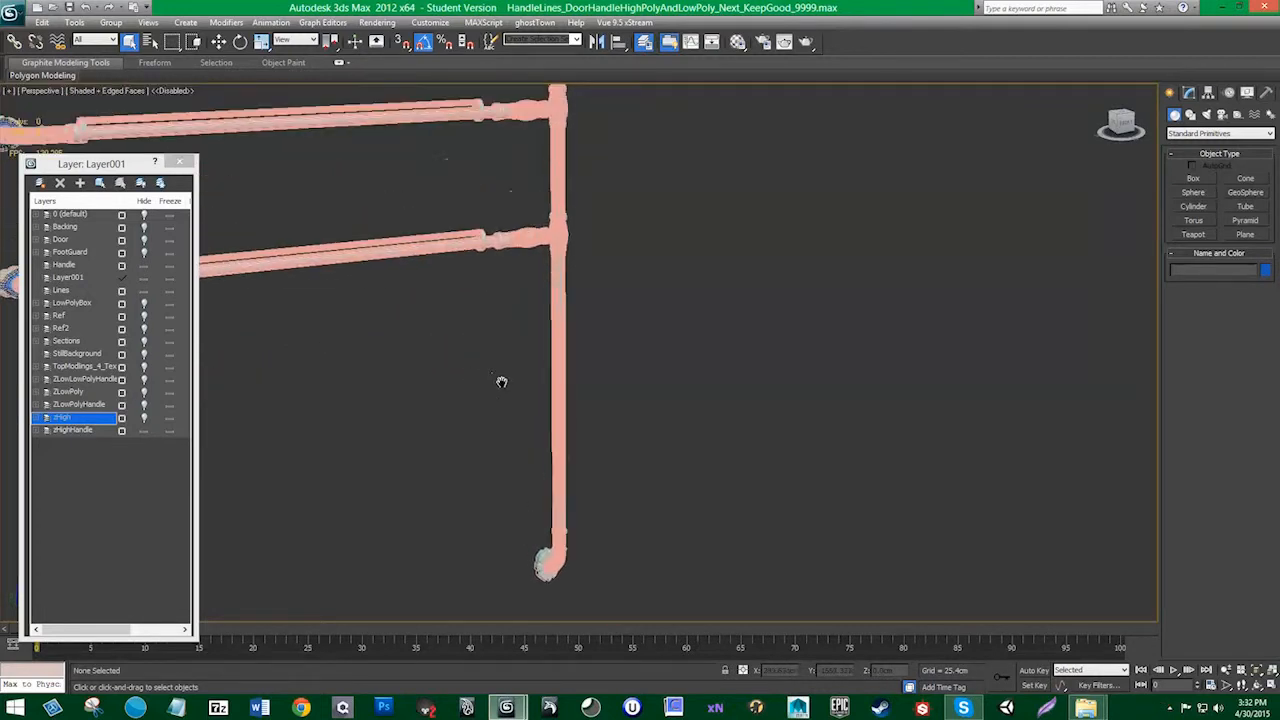
Step: Create a tall standard-primitive cylinder with 18 sides and 5 height segments beside the vertical pipe's lower end
left_click(185, 22)
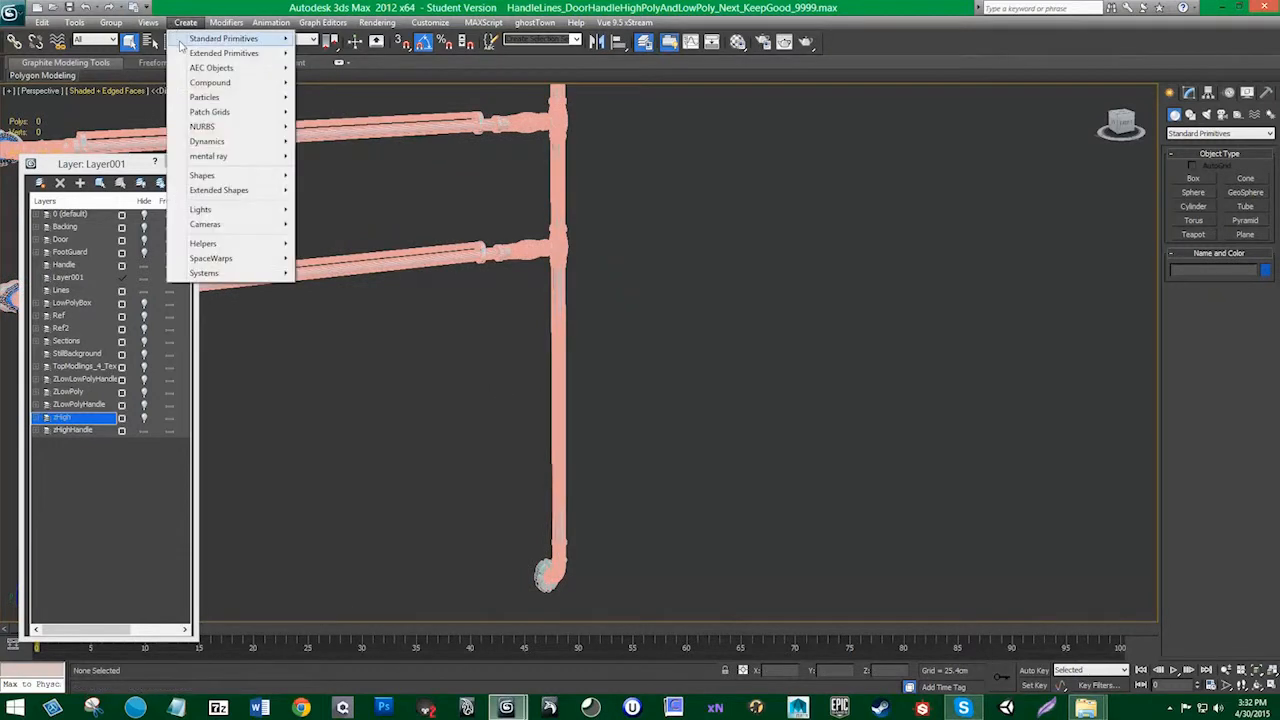
mouse_move(181, 42)
left_click(366, 104)
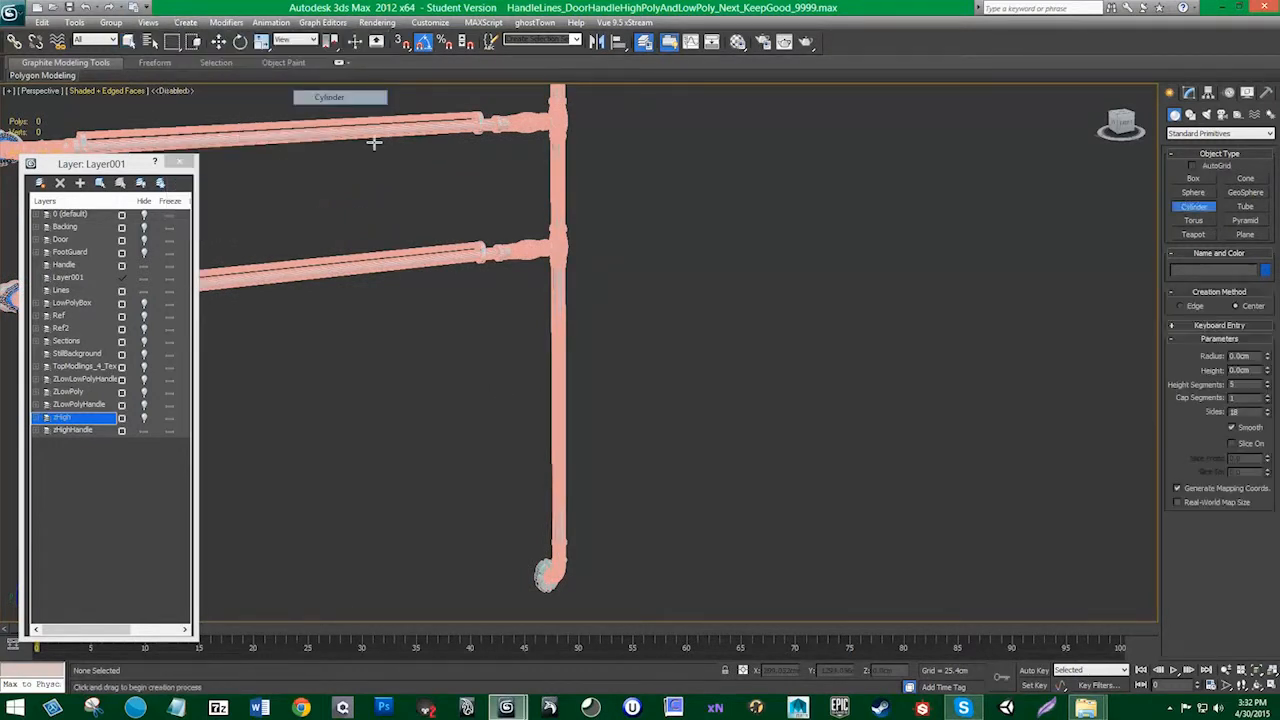
left_click(582, 568)
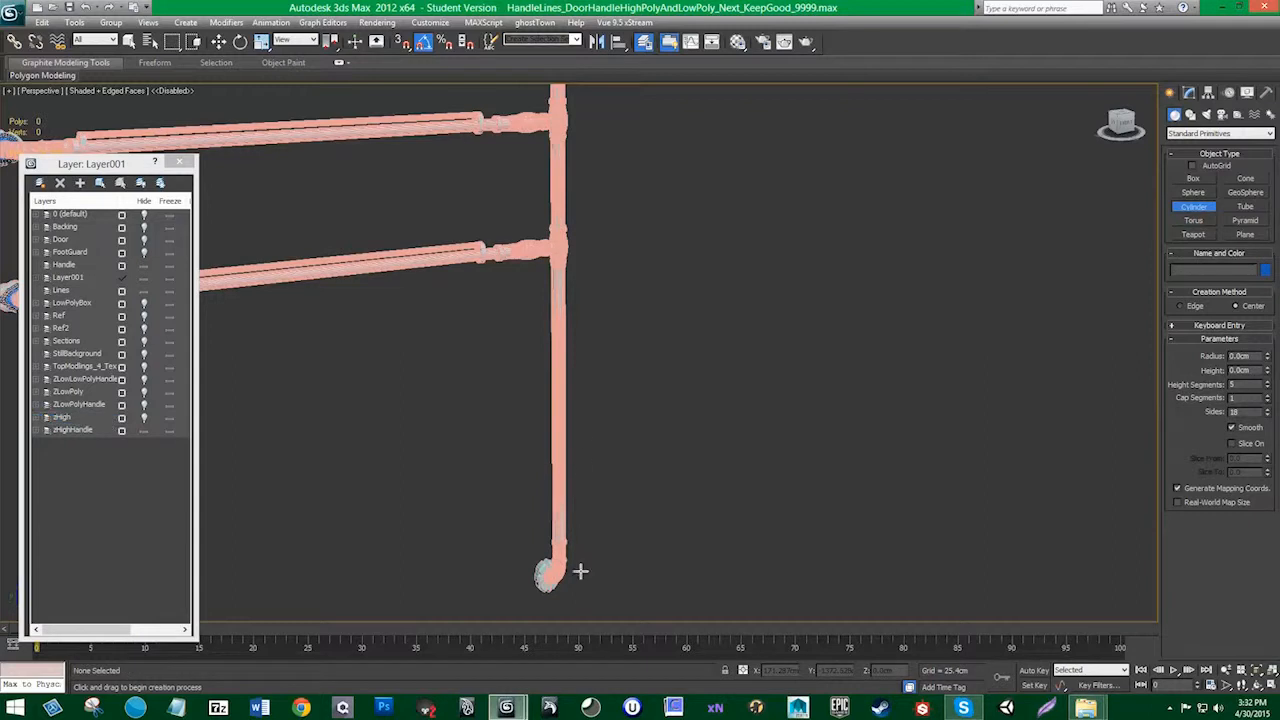
left_click(581, 579)
left_click_drag(589, 587, 593, 572)
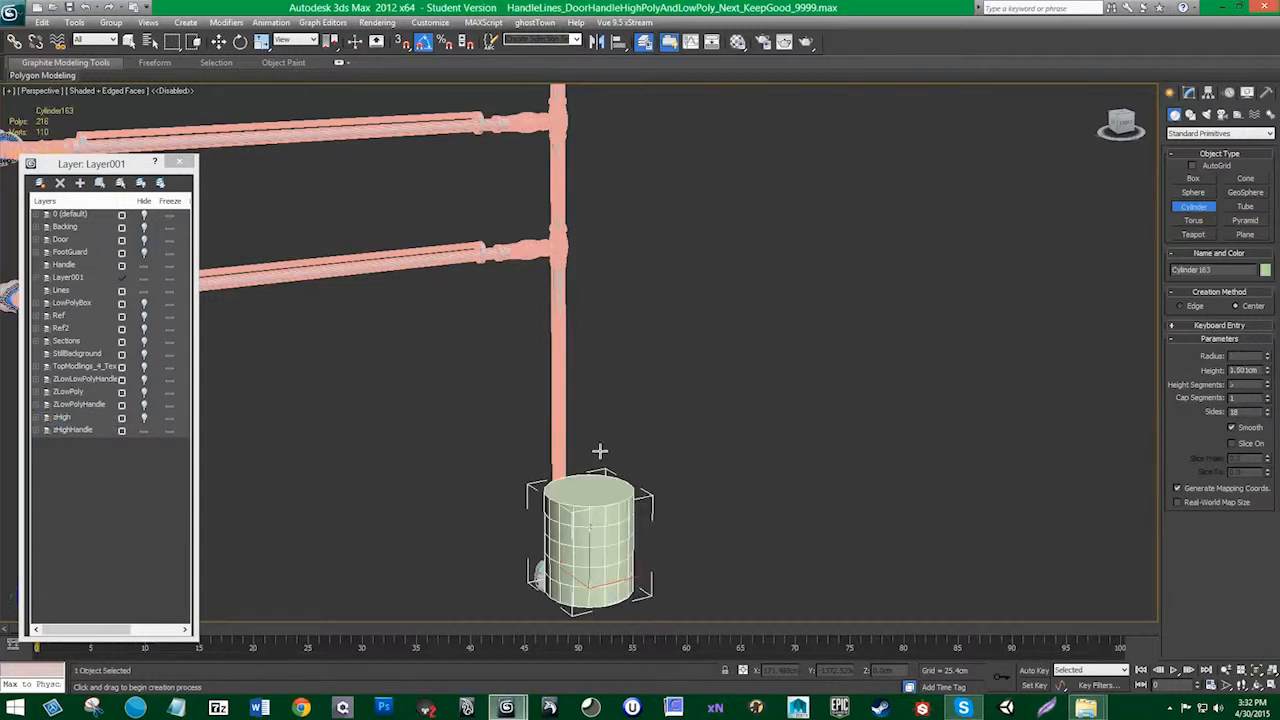
left_click(603, 141)
right_click(603, 141)
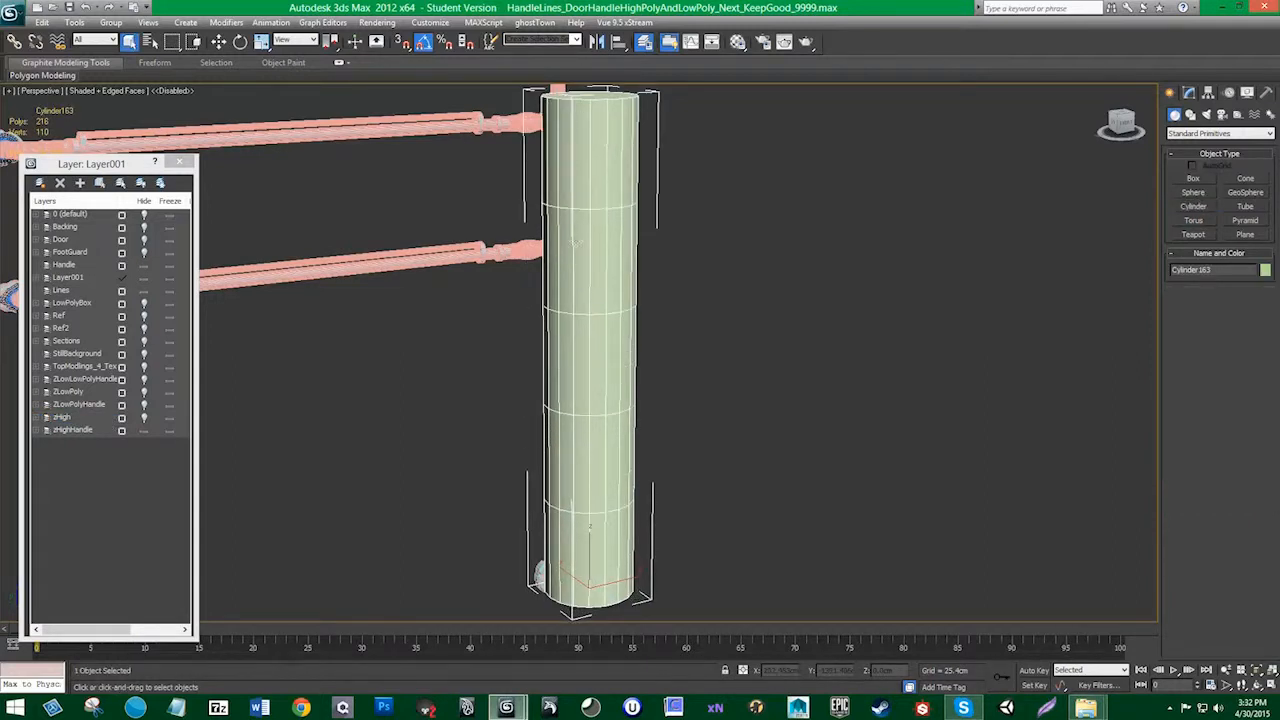
Step: Scale the cylinder down uniformly to about 14% and move it onto the vertical pipe's lower end with 3D snapping
key("r")
left_click_drag(586, 534, 283, 297)
key("s")
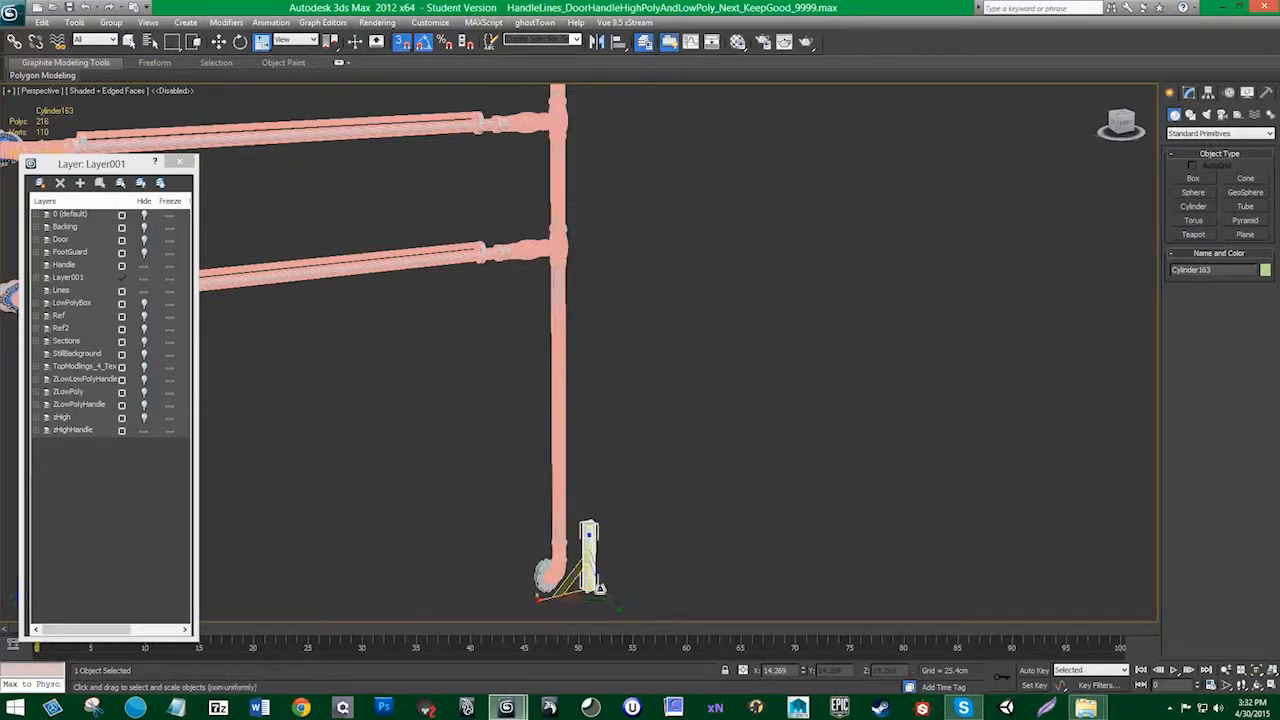
key("w")
left_click_drag(587, 590, 562, 555)
middle_click_drag(635, 495, 621, 421)
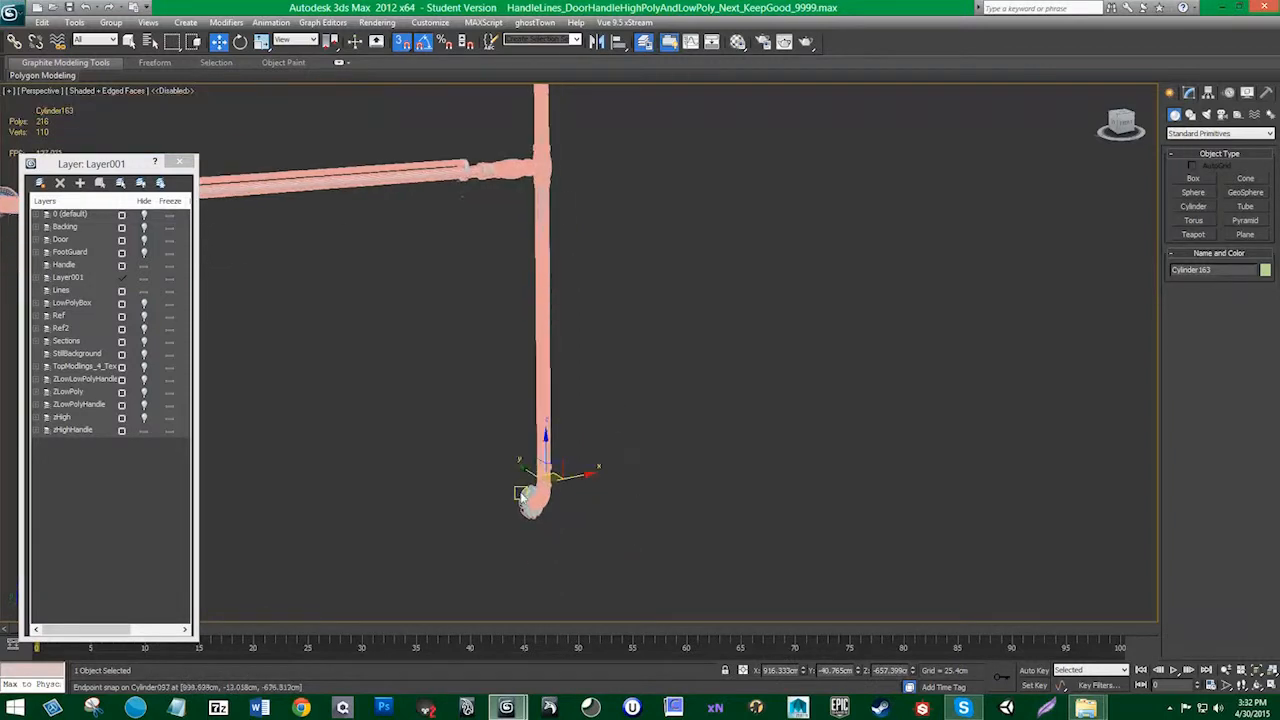
Step: Turn off snapping, move the cylinder clear of the pipe, and align it center to center with the vertical pipe in X, Y and Z
key("z")
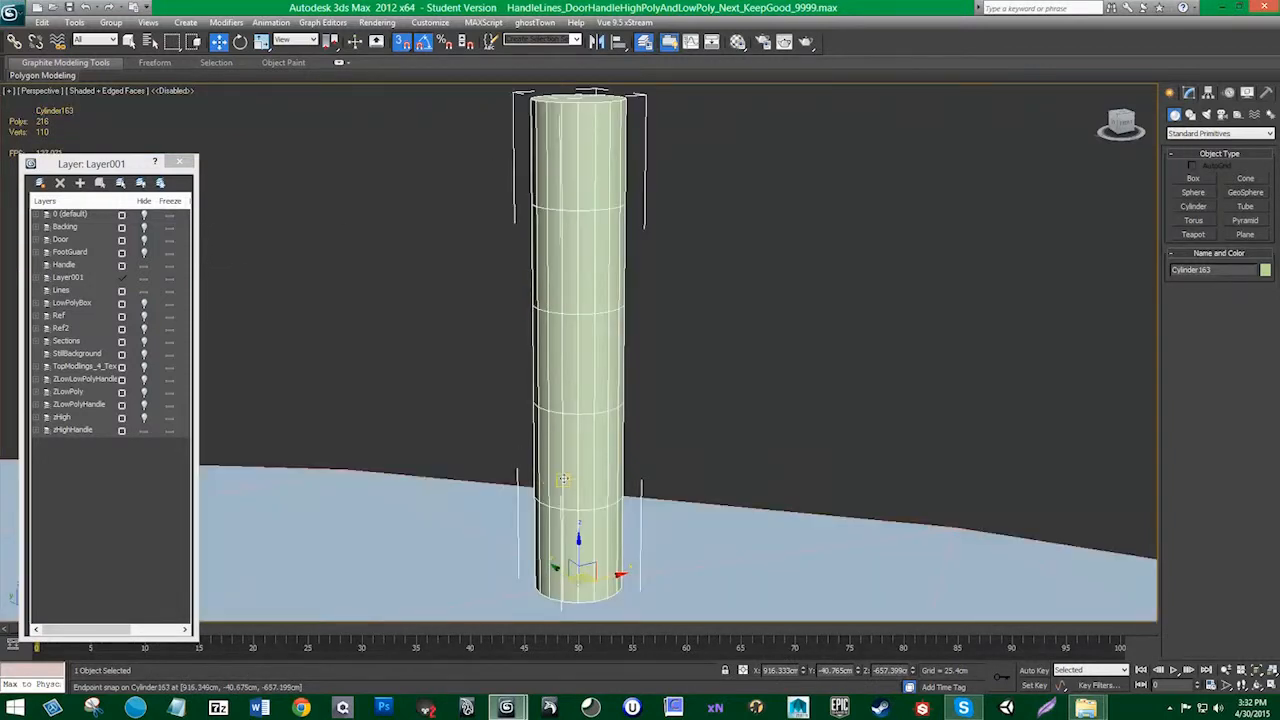
key("s")
scroll(617, 379, "down", 10)
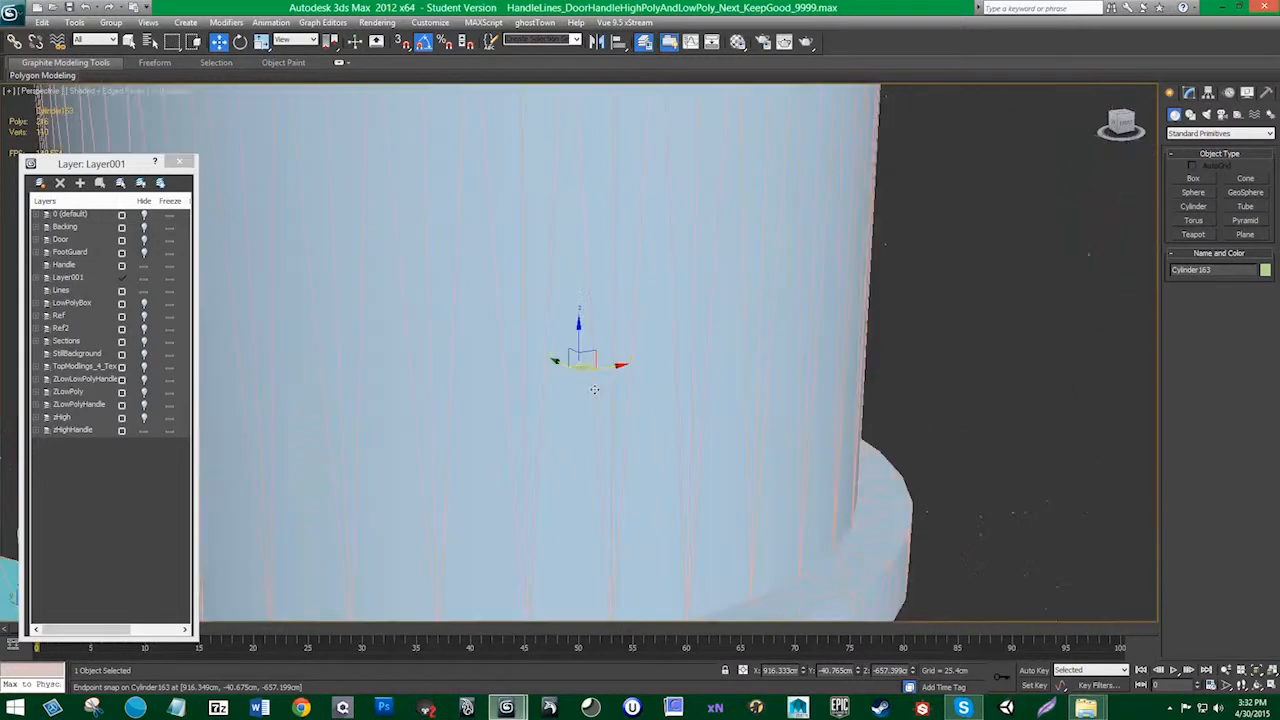
left_click_drag(588, 357, 960, 482)
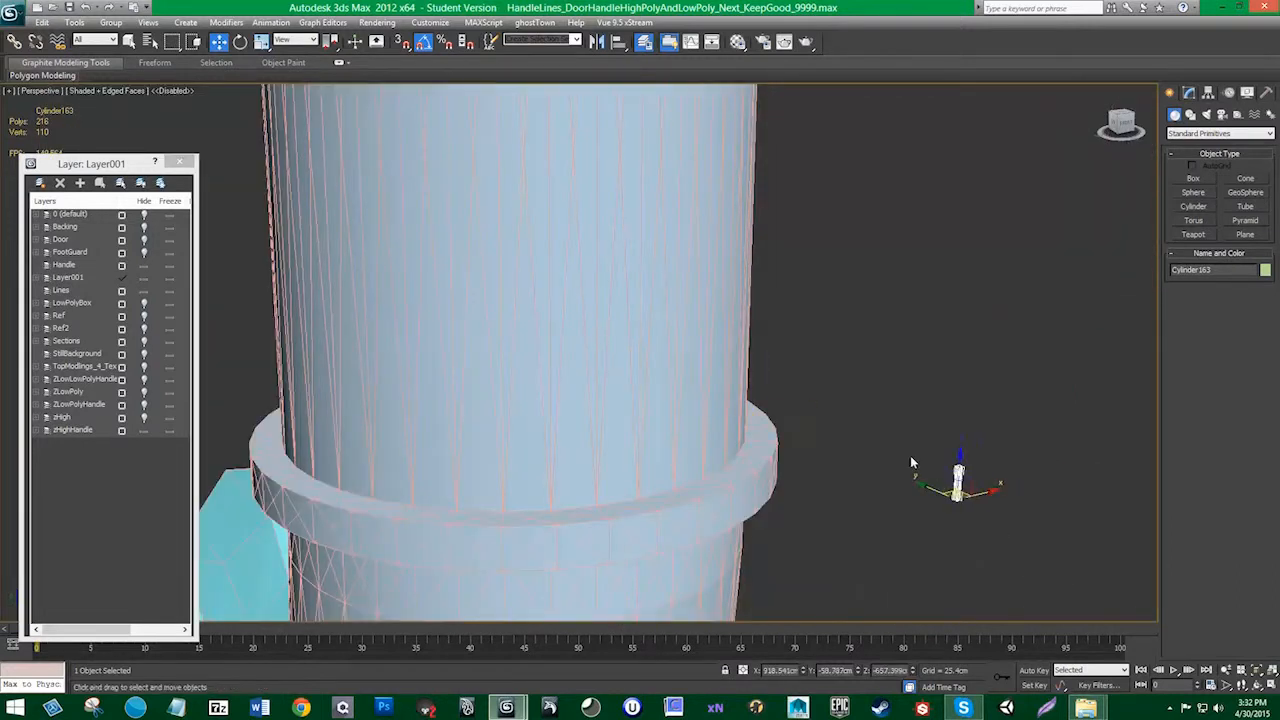
left_click(618, 41)
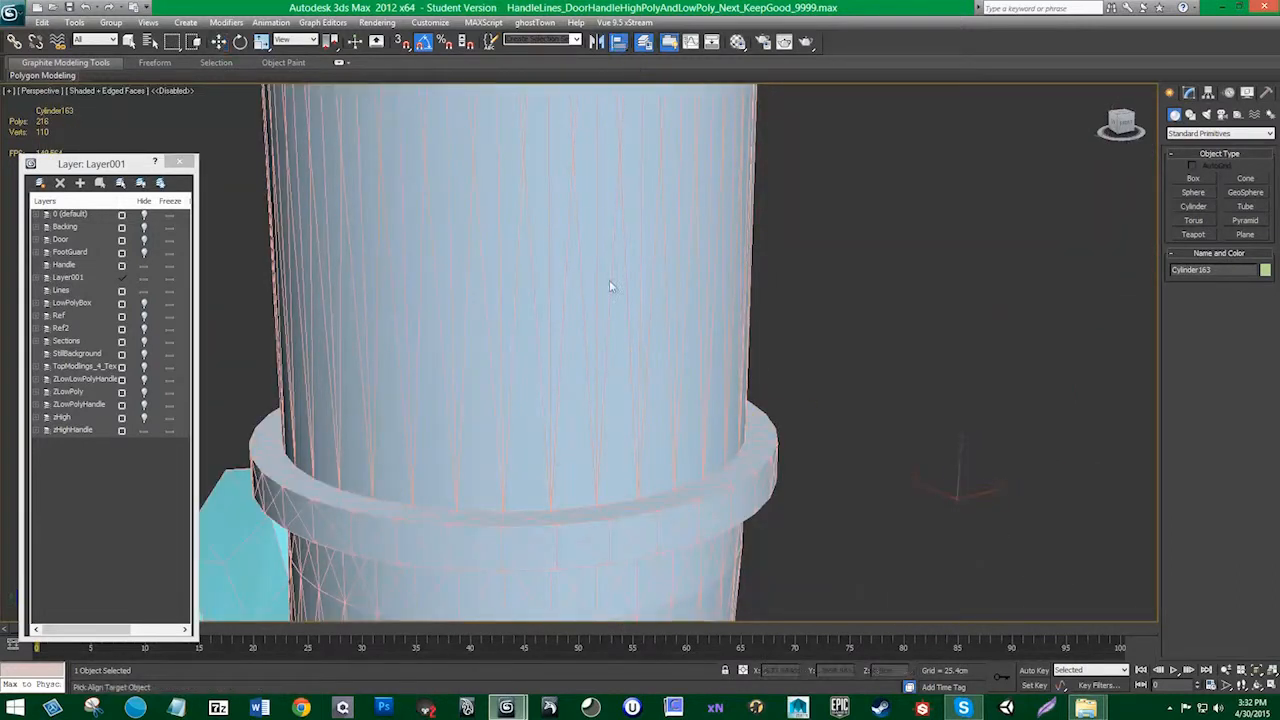
left_click(609, 280)
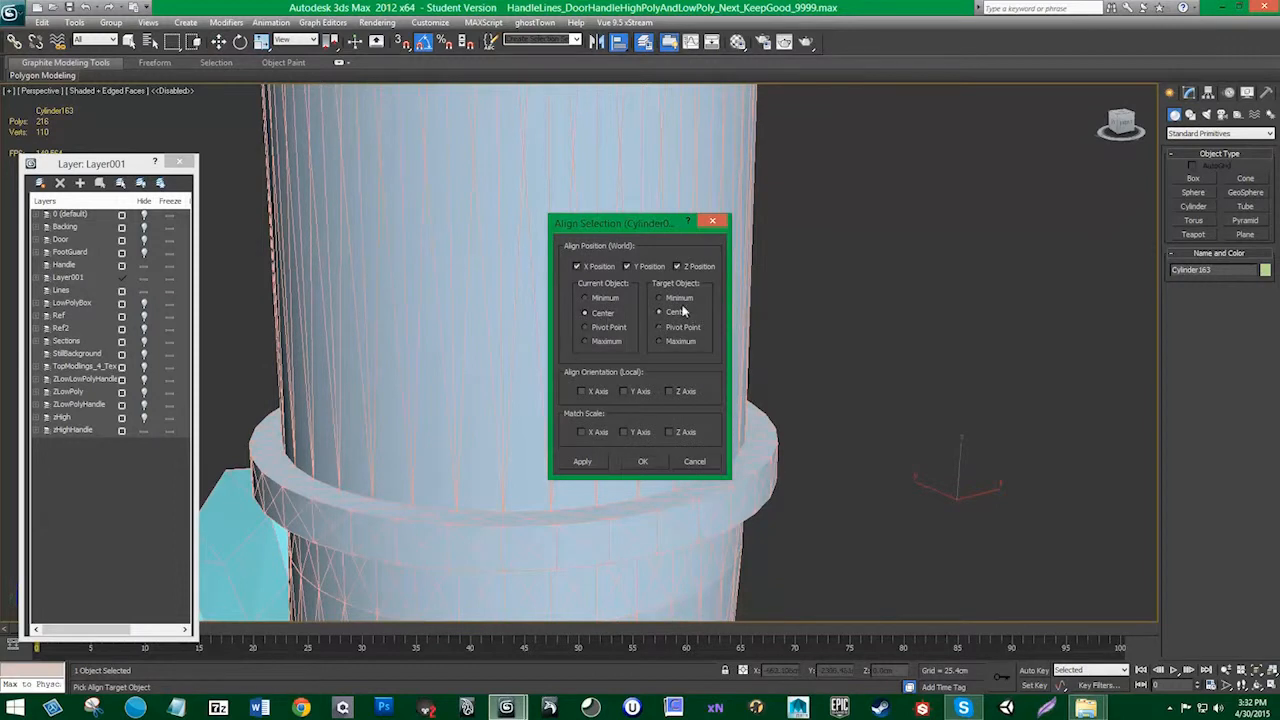
left_click(598, 467)
left_click(653, 463)
Step: Scale the cylinder uniformly to about 1397% so it fits just around the lower pipe
scroll(575, 405, "down", 5)
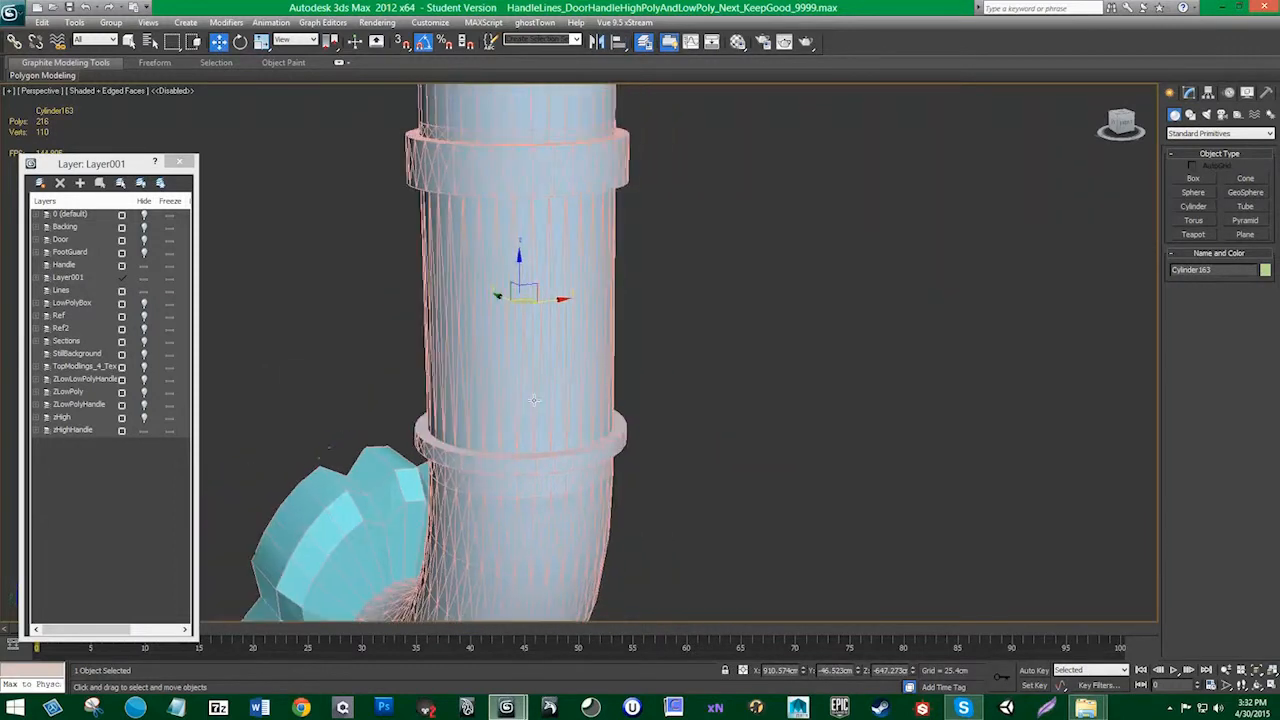
key("r")
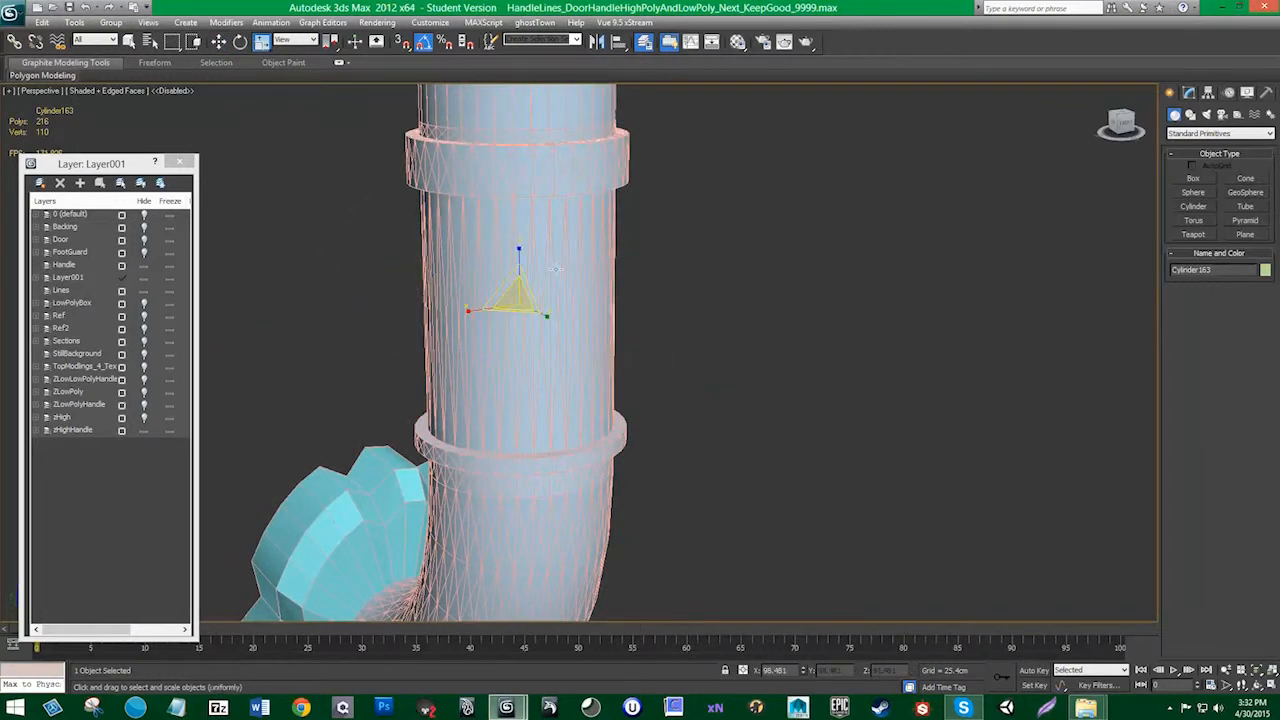
left_click_drag(516, 294, 902, 628)
left_click_drag(520, 292, 967, 504)
scroll(572, 479, "down", 2)
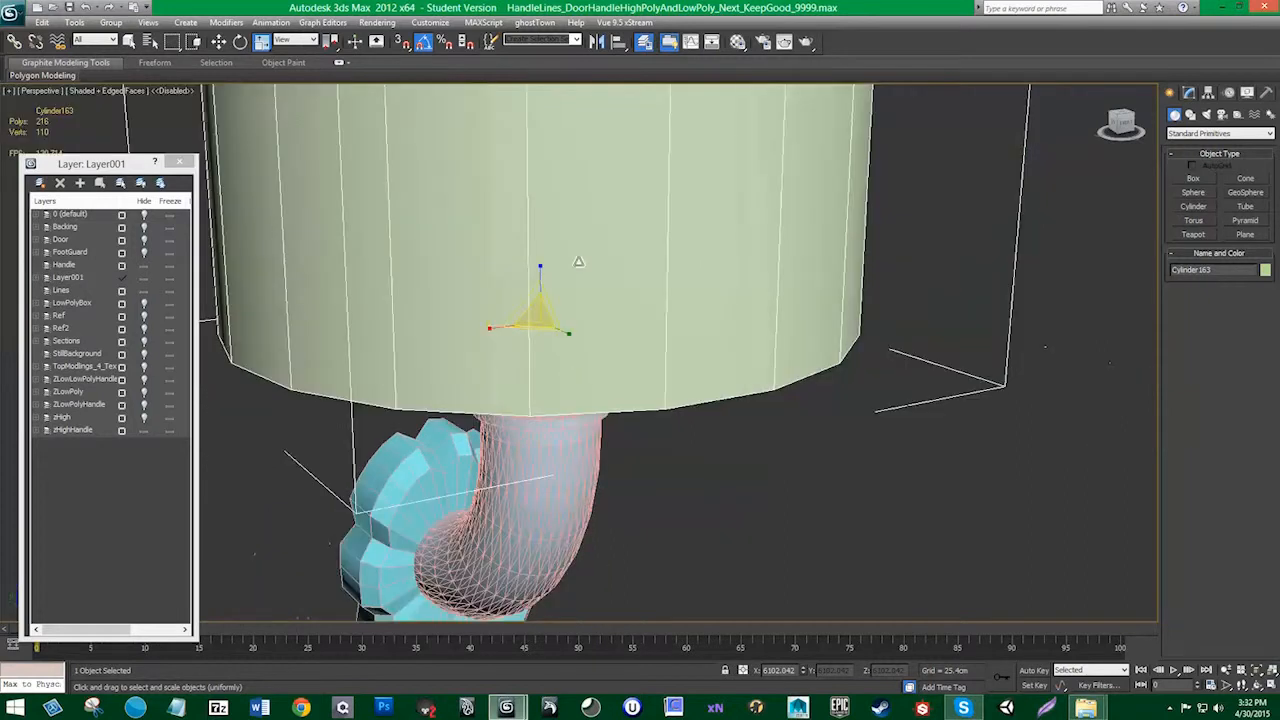
middle_click_drag(586, 263, 575, 312)
left_click_drag(527, 355, 386, 604)
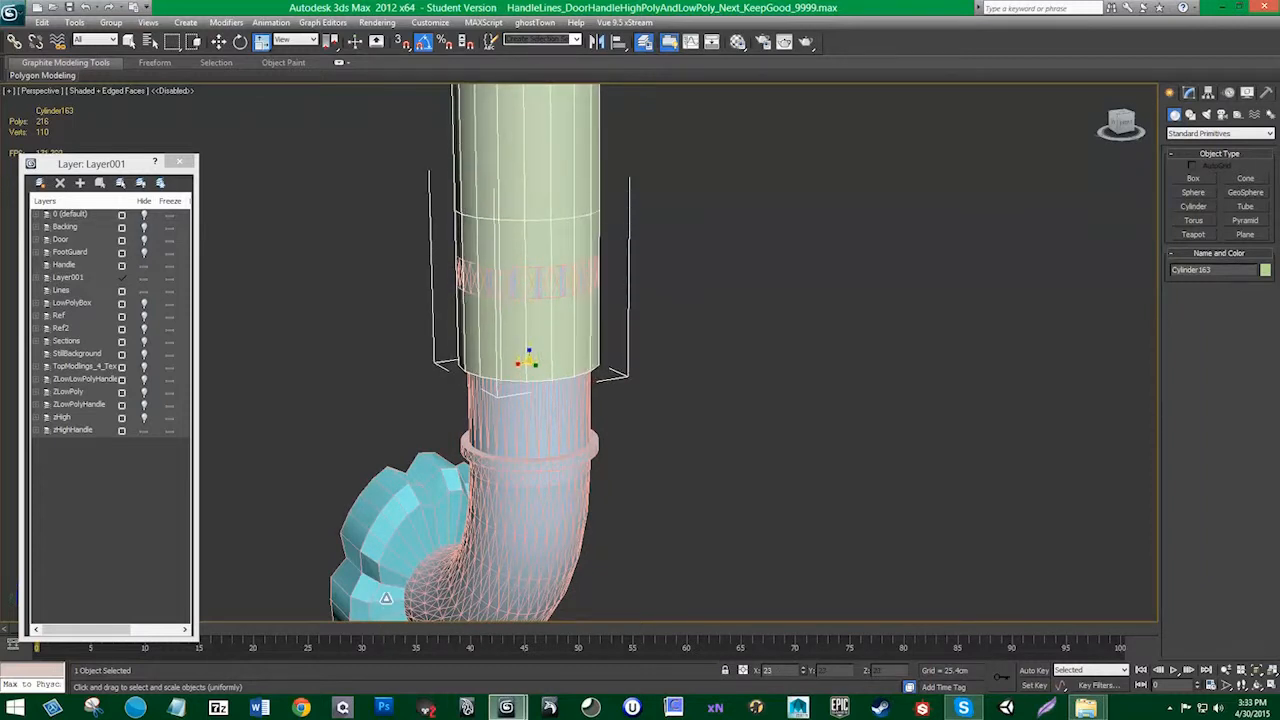
Step: Widen the cylinder slightly to about 1451% and stretch it along Z to about 1753%
scroll(459, 468, "down", 5)
scroll(459, 468, "down", 6)
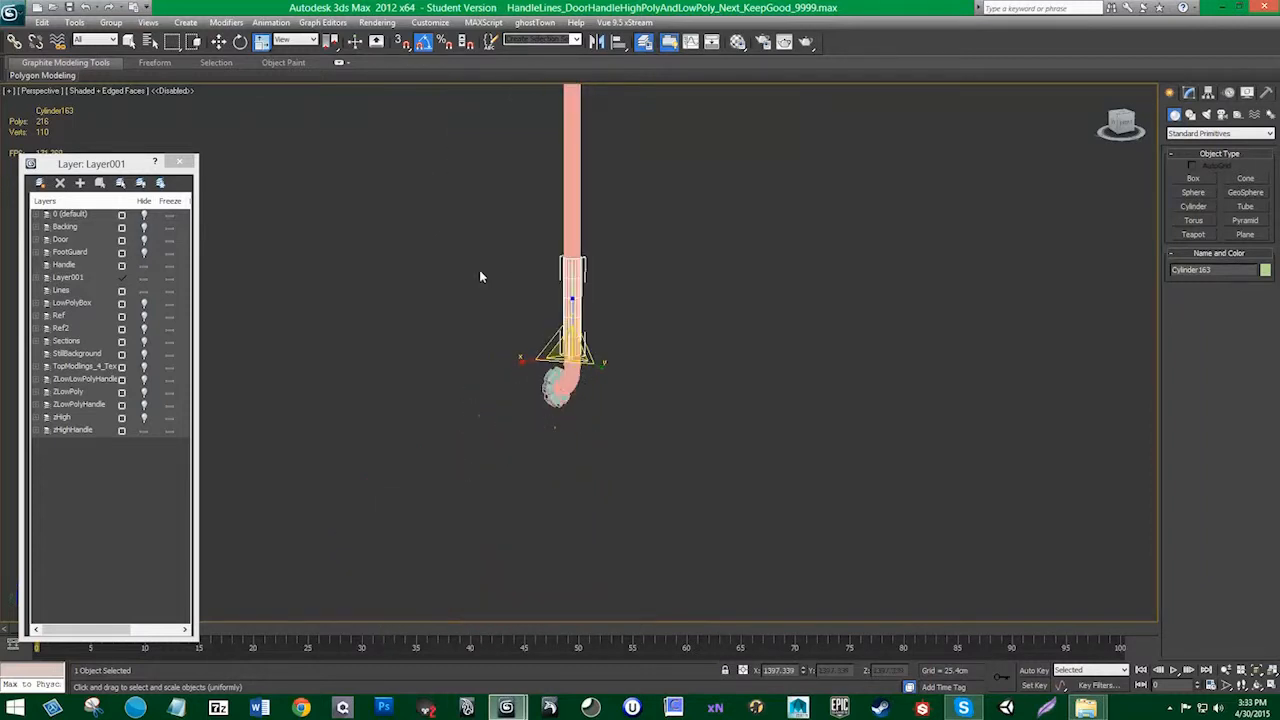
middle_click_drag(479, 269, 466, 414)
scroll(463, 443, "up", 5)
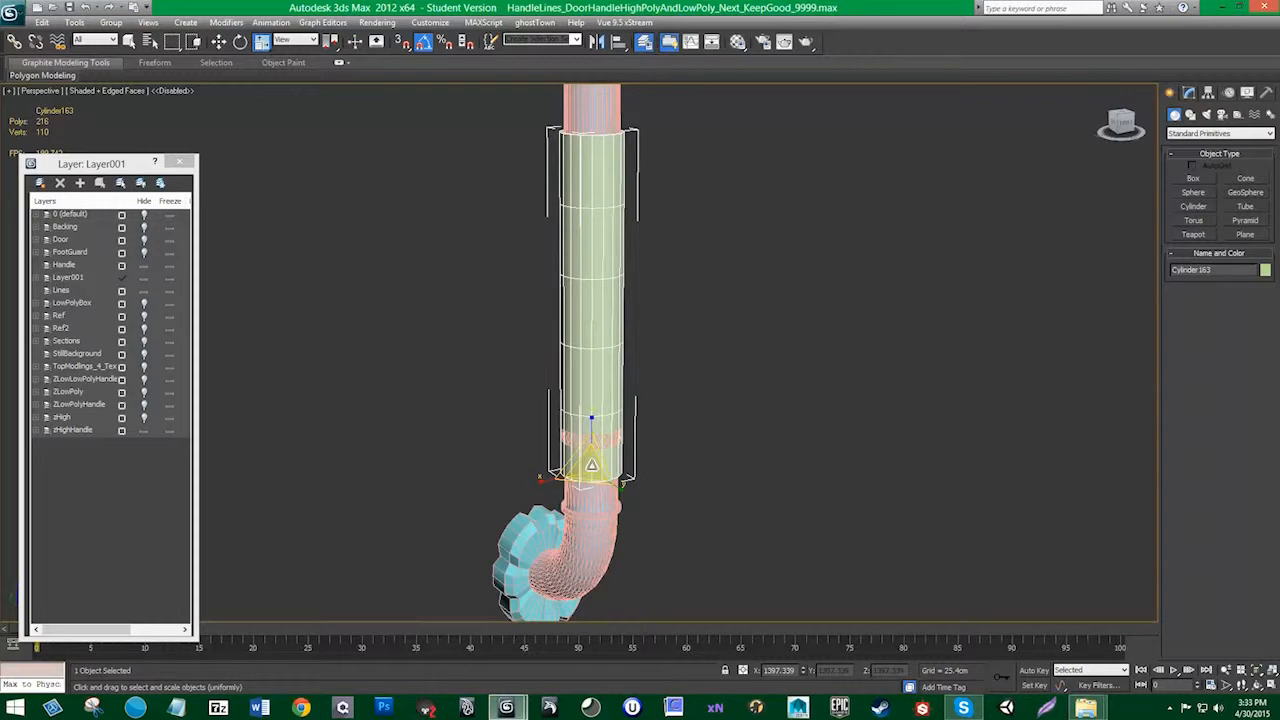
left_click_drag(591, 465, 590, 400)
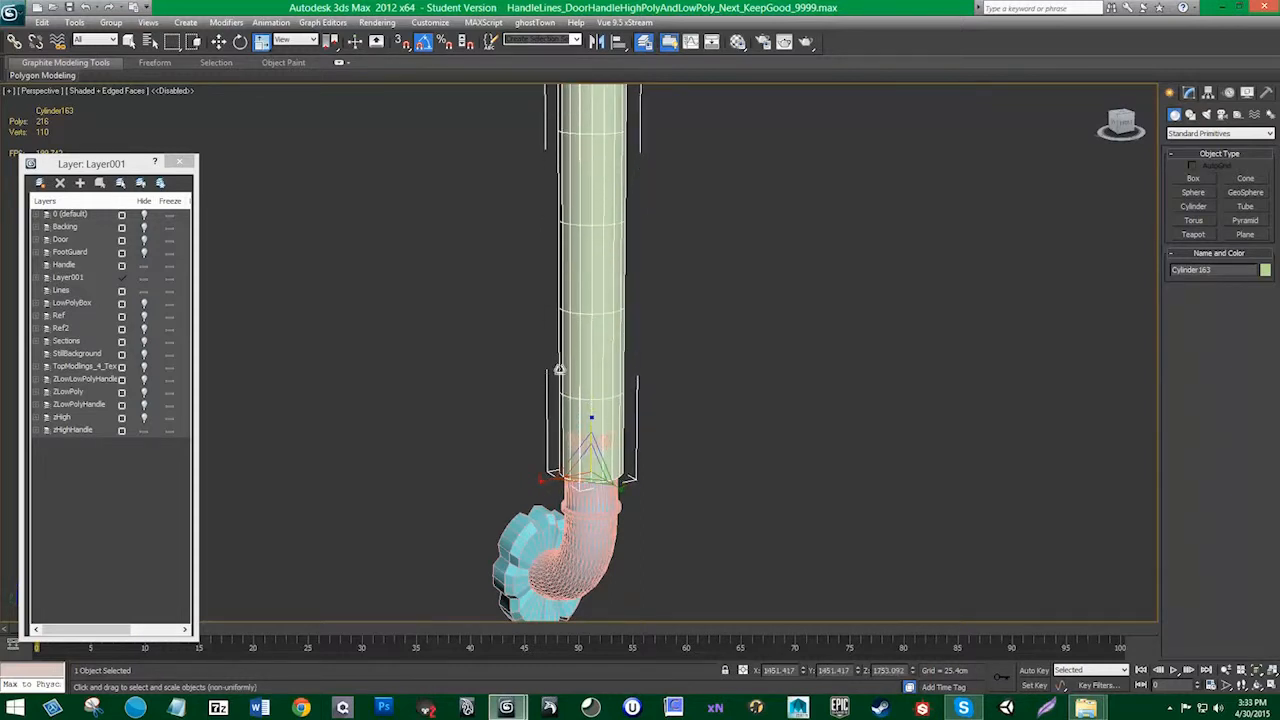
Step: Stretch the cylinder along Z to about 9256% so it runs up the full length of the vertical pipe
scroll(567, 340, "down", 2)
middle_click_drag(567, 346, 534, 477)
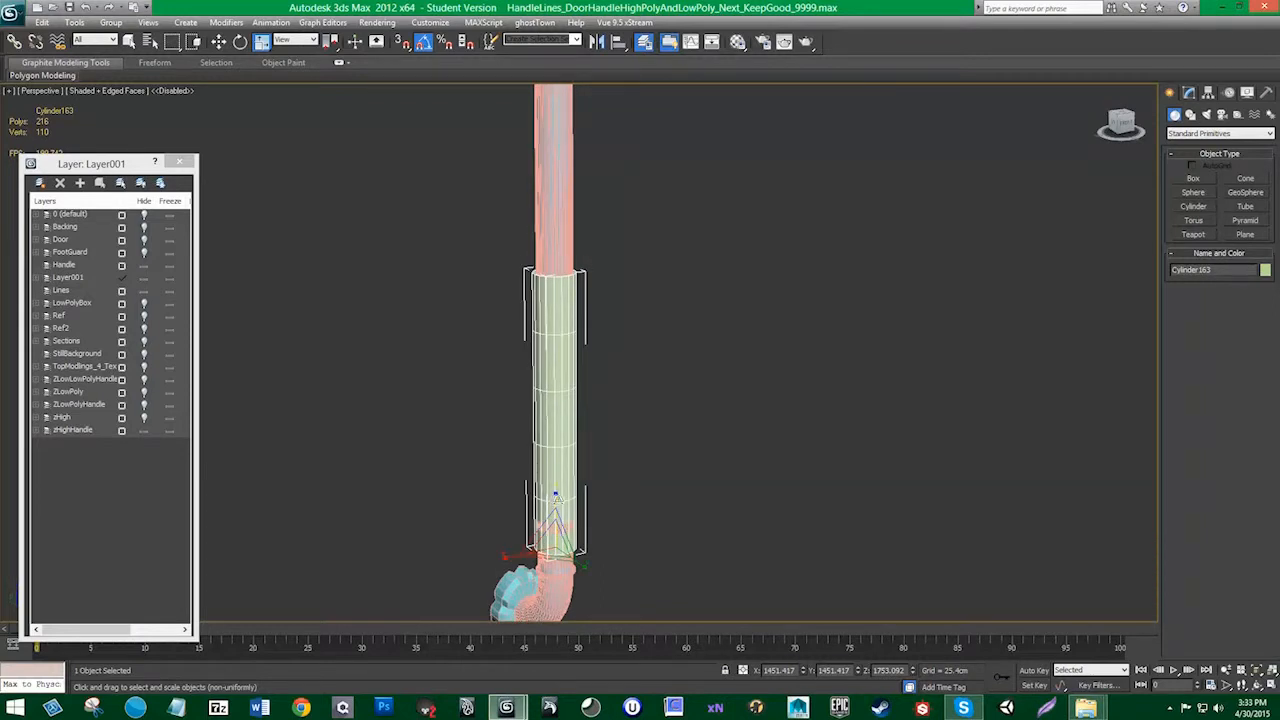
left_click_drag(557, 499, 585, 466)
scroll(608, 330, "down", 4)
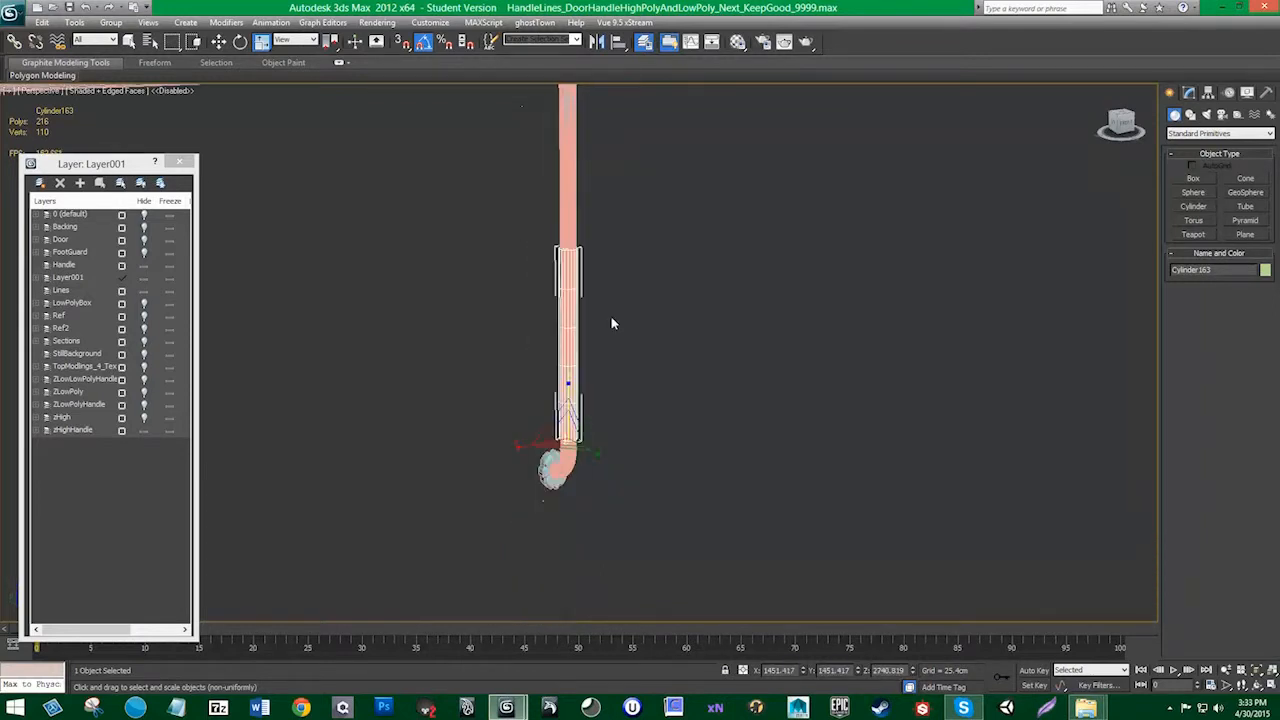
middle_click_drag(613, 323, 594, 451)
left_click_drag(553, 518, 689, 346)
middle_click_drag(689, 346, 565, 407)
scroll(590, 514, "down", 3)
middle_click_drag(523, 470, 523, 484)
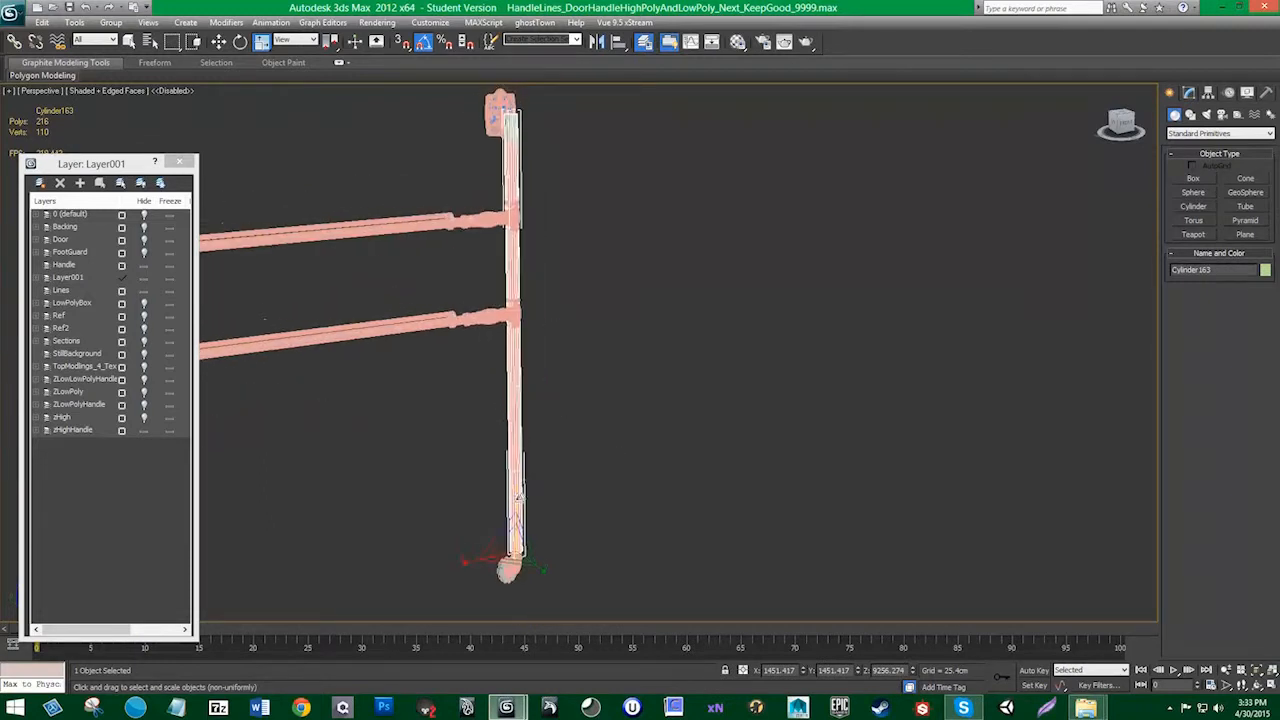
Step: Shorten the cylinder along Z to about 8452% and reduce it to 1 height segment and 8 sides
left_click_drag(517, 497, 517, 500)
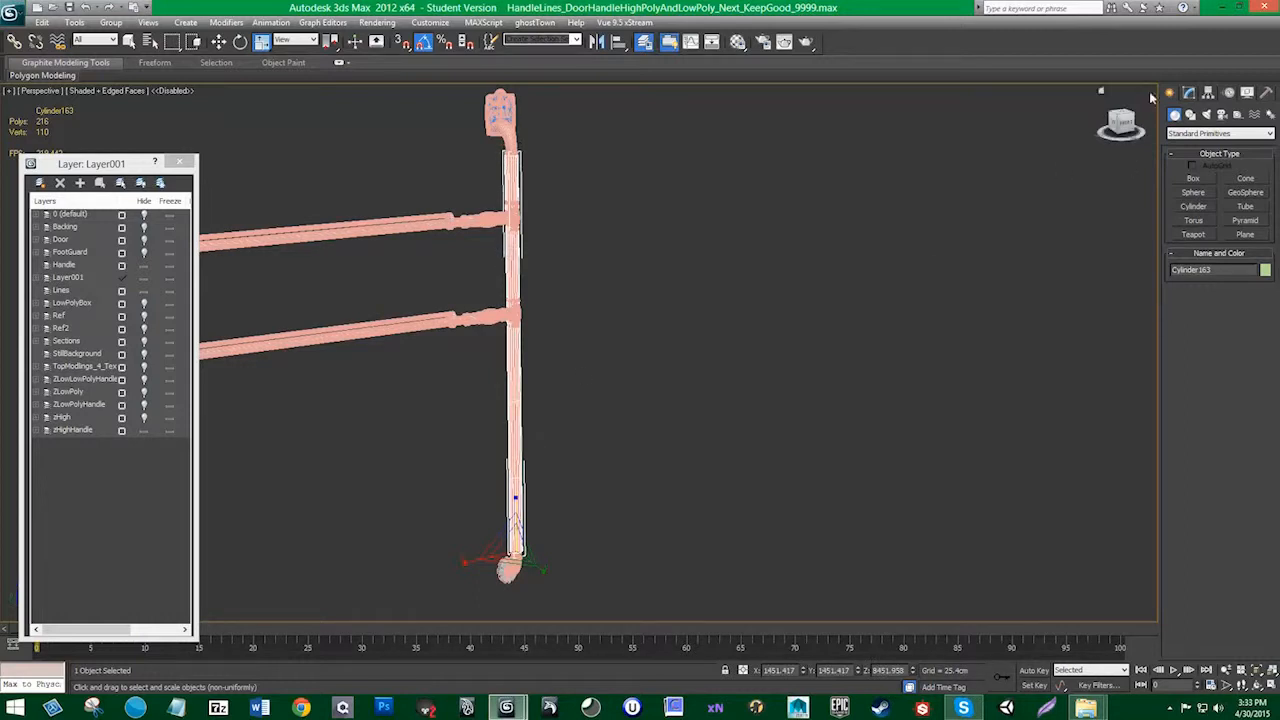
left_click(1189, 92)
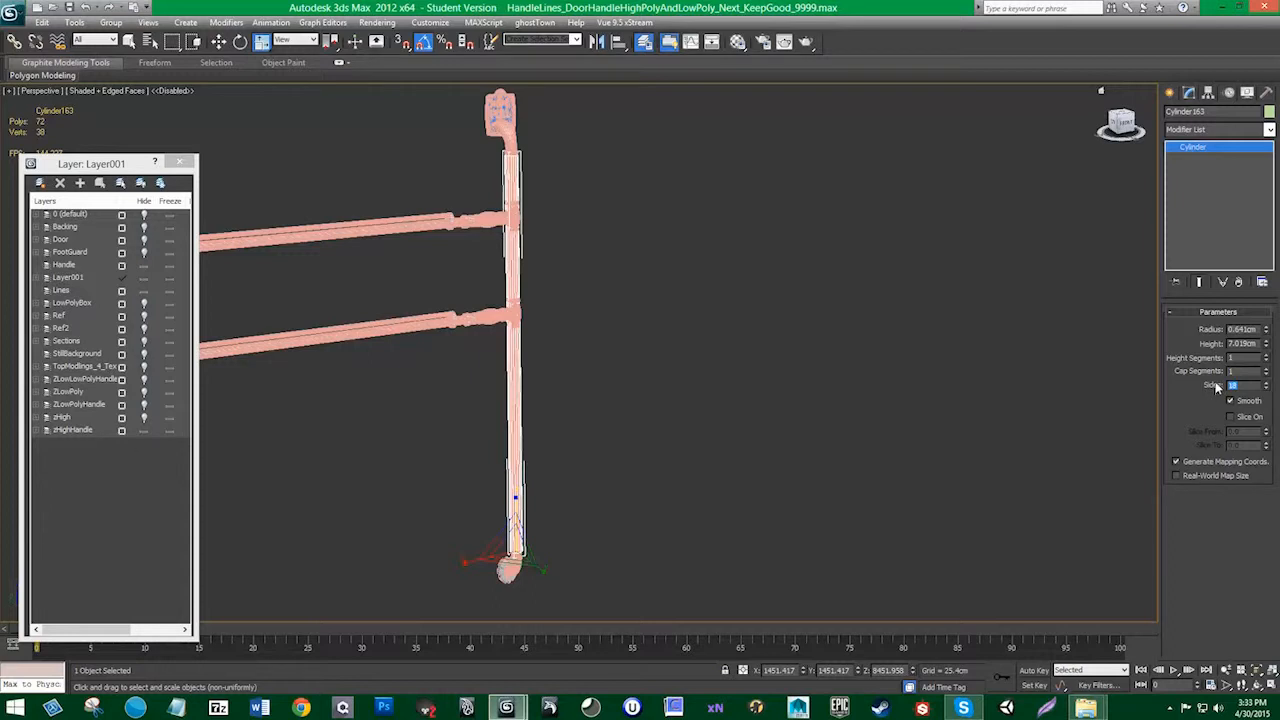
type("8")
key("Return")
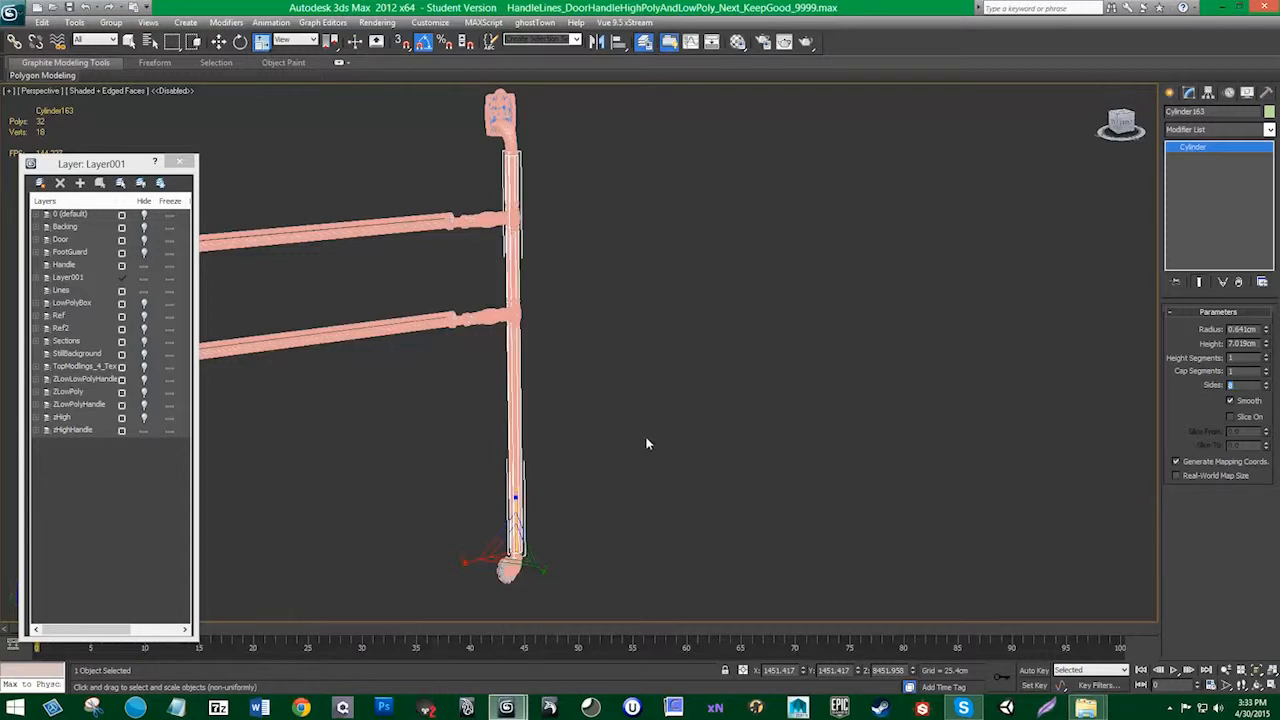
Step: Set the cylinder's sides to 10 for a rounder fit around the pipe
scroll(650, 420, "up", 3)
scroll(660, 410, "up", 2)
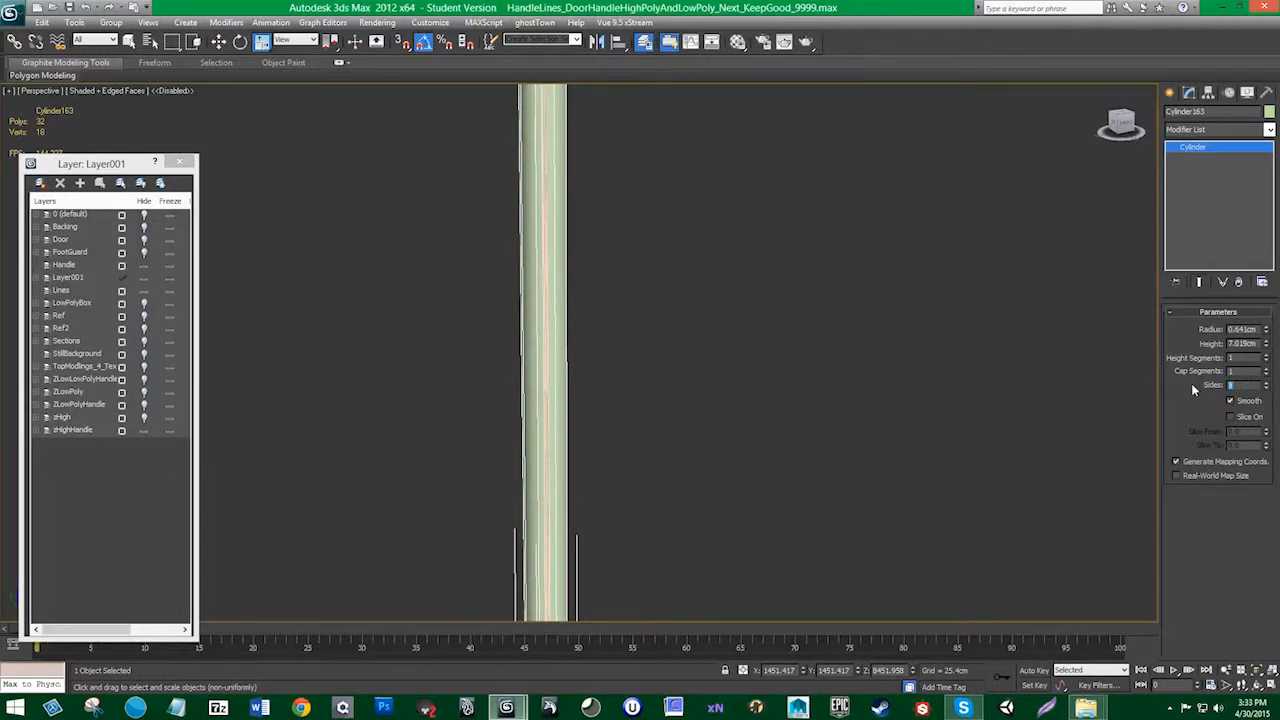
type("10")
key("Return")
scroll(760, 413, "down", 1)
scroll(760, 413, "down", 2)
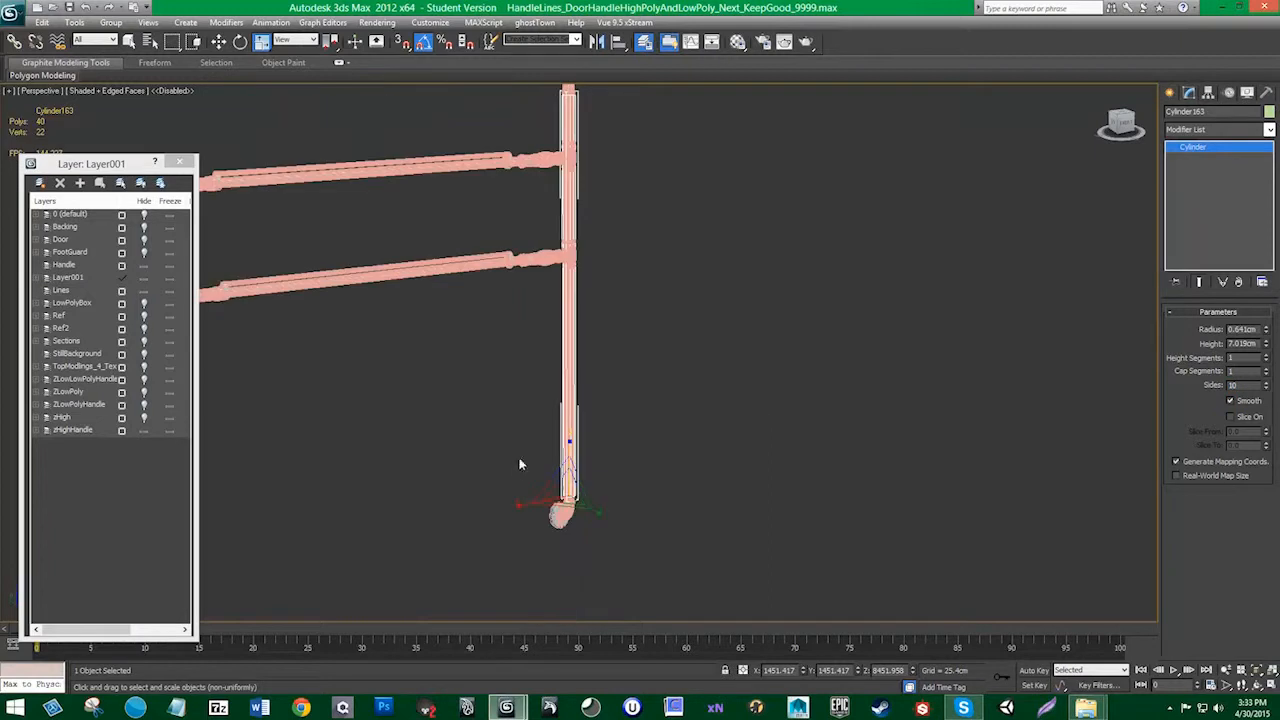
Step: Turn off the Edged Faces display while the cylinder is moved aside from the pipe, and undo that move
key("w")
left_click_drag(594, 493, 708, 468)
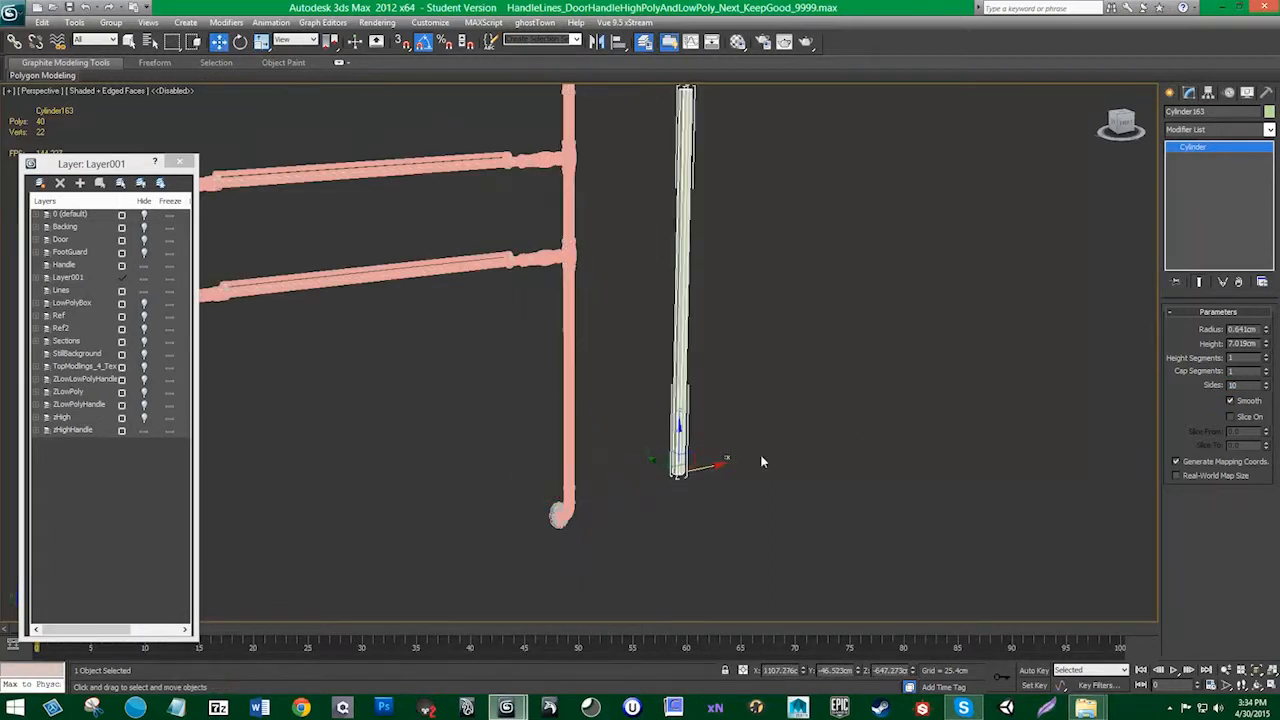
left_click(860, 441)
left_click(108, 91)
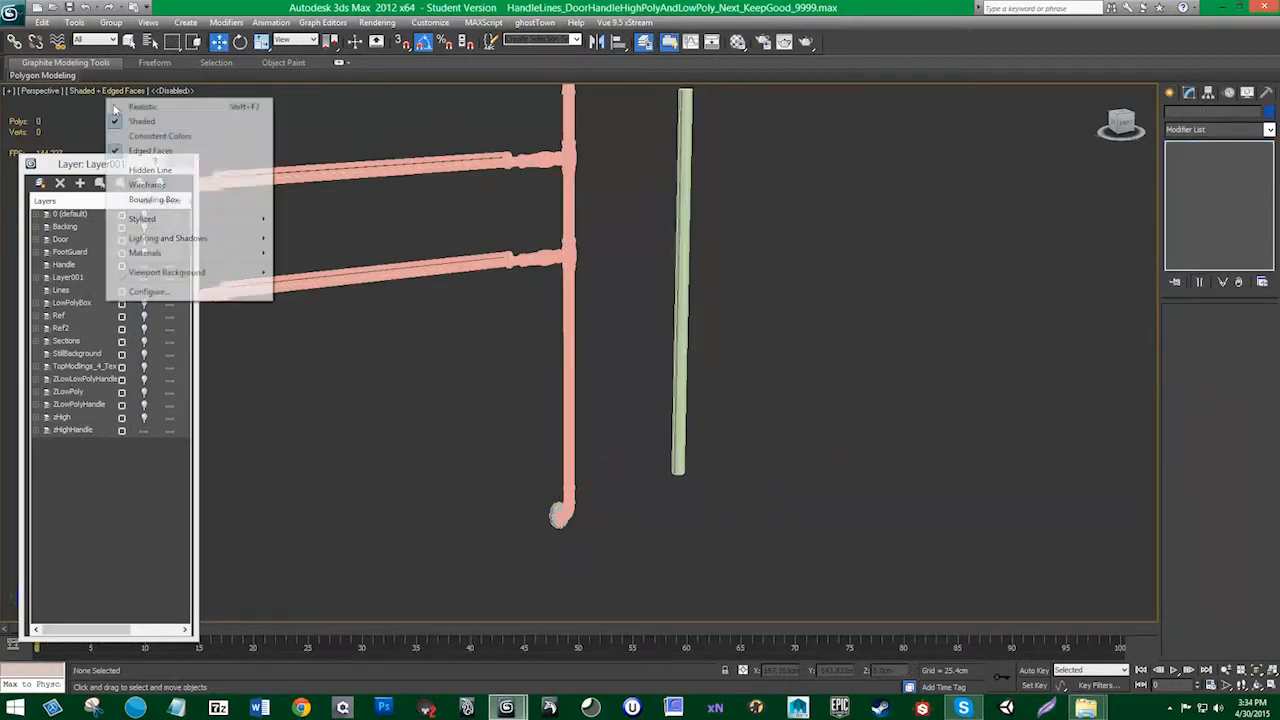
left_click(130, 150)
key("ctrl+z")
key("ctrl+z")
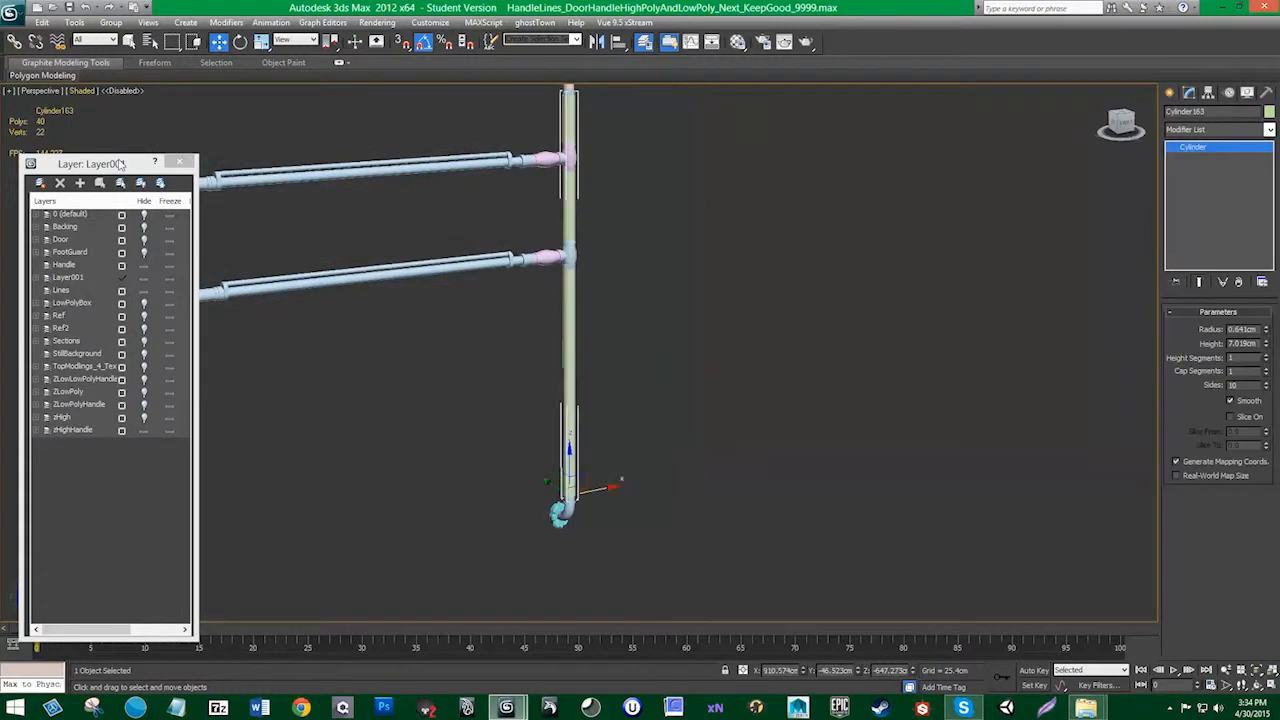
Step: Try moving the cylinder aside along X near the pipe's lower elbow, and undo the move
middle_click_drag(538, 401, 543, 314)
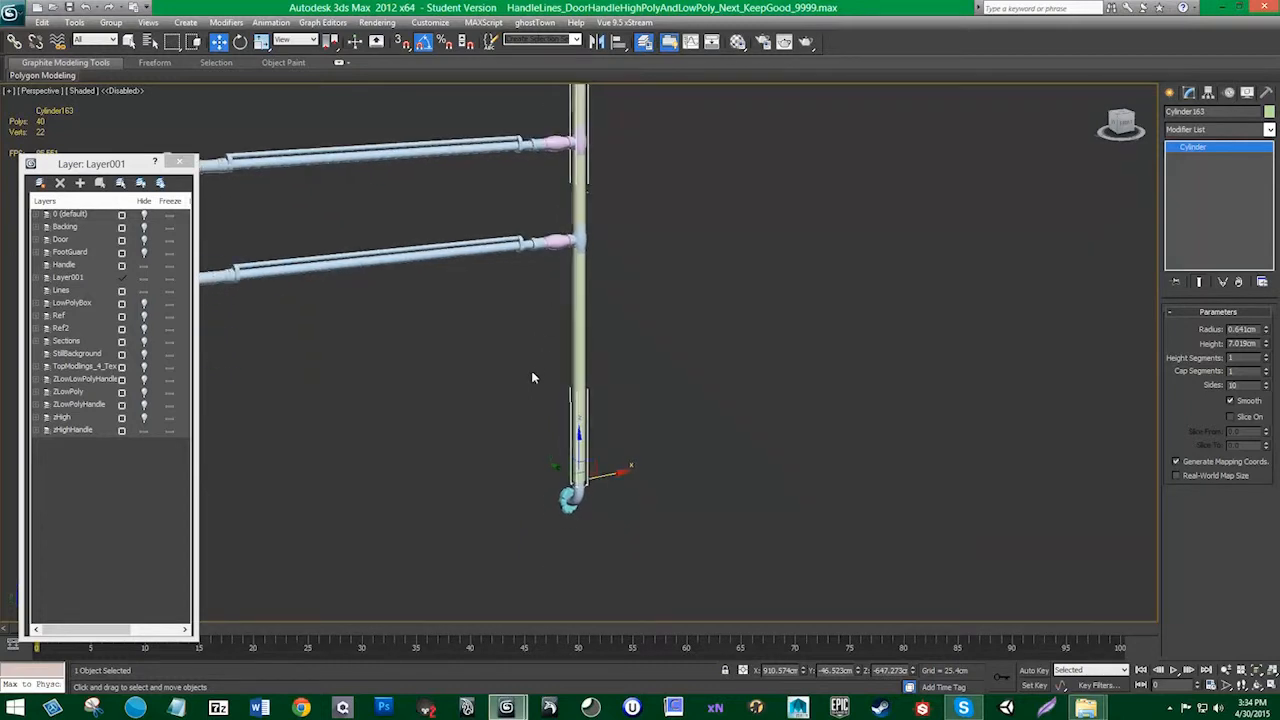
scroll(531, 365, "up", 5)
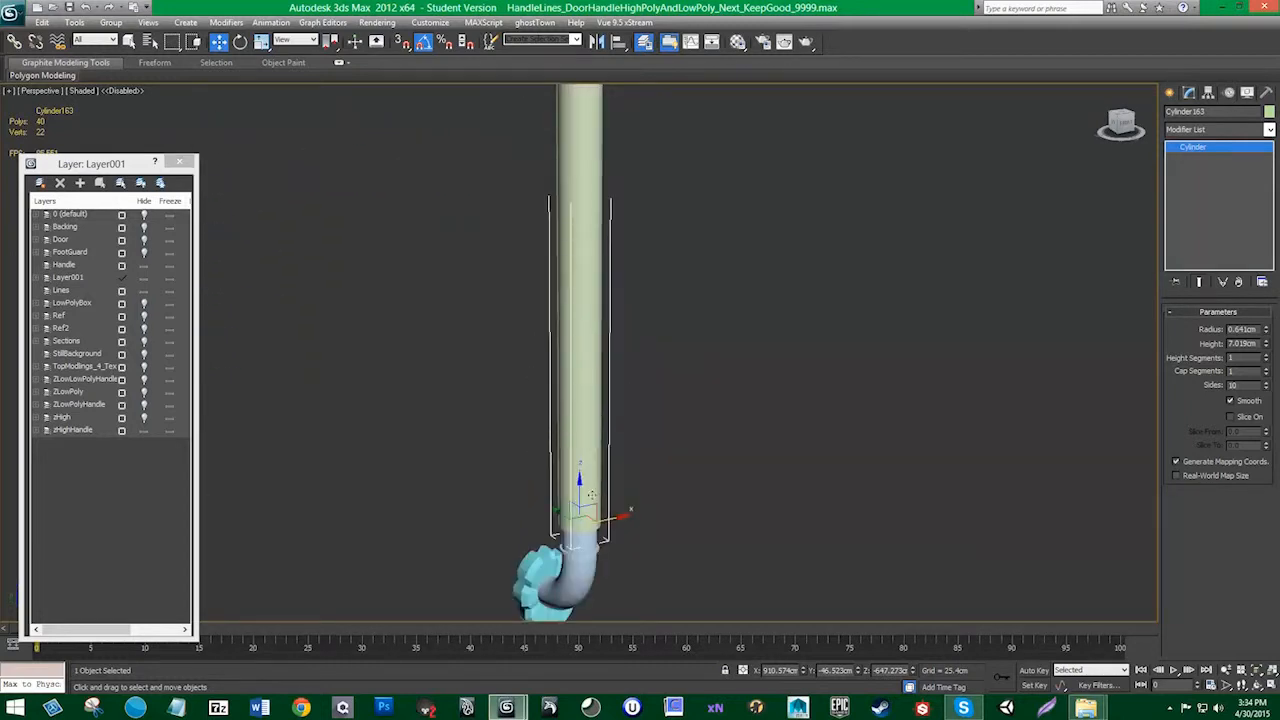
left_click_drag(616, 516, 699, 501)
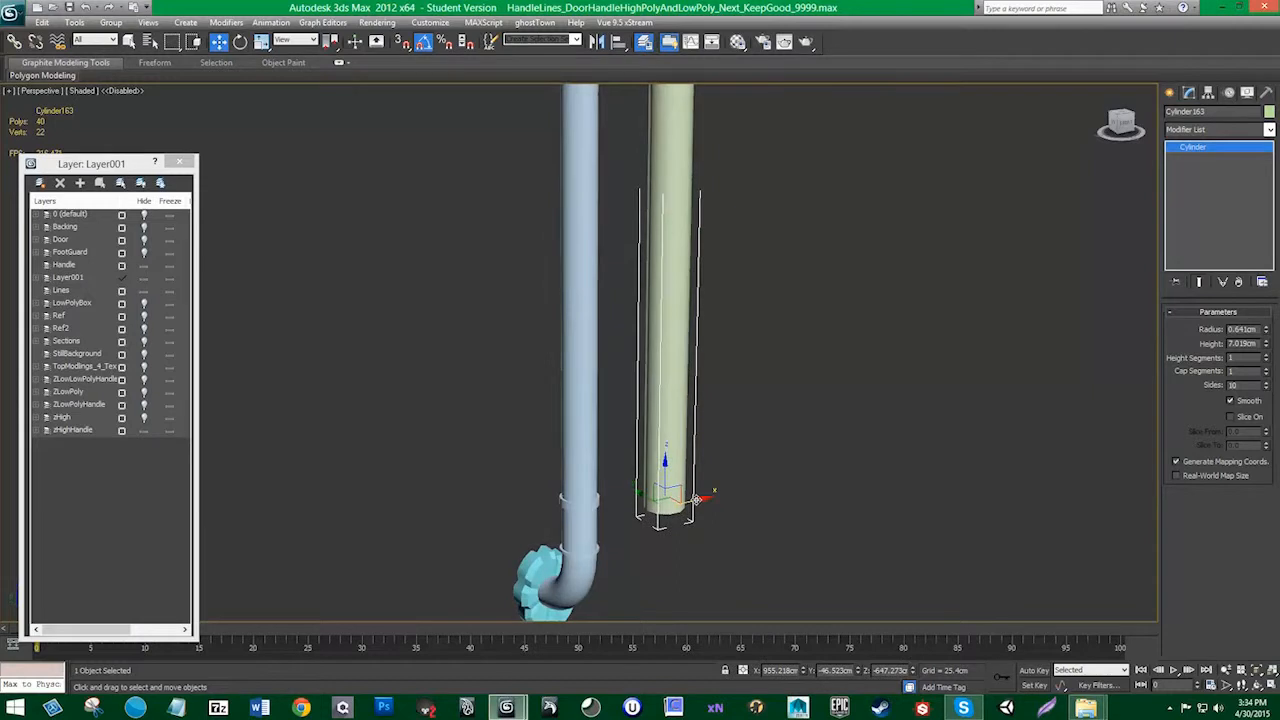
key("ctrl+z")
Step: Lower the cylinder along Z to about -659.8 cm so its base reaches the collar above the lower elbow
middle_click_drag(674, 508, 674, 394)
scroll(674, 394, "up", 4)
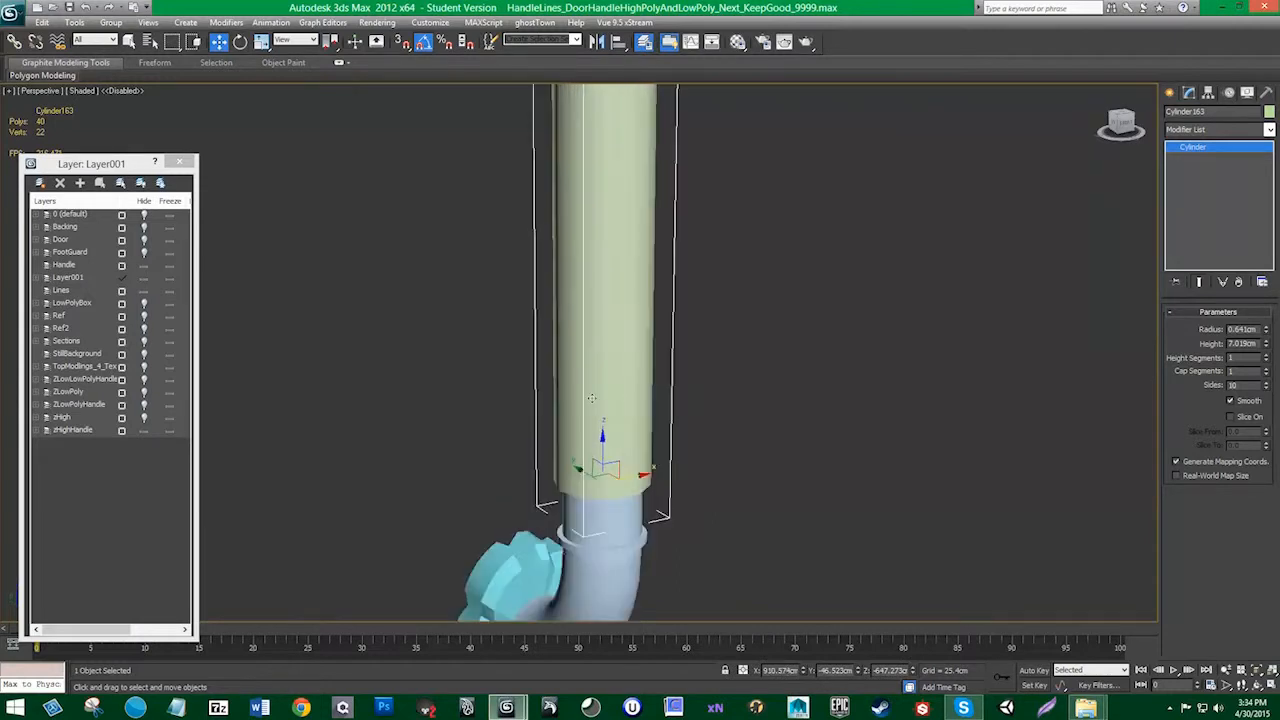
left_click_drag(602, 437, 602, 497)
scroll(655, 297, "down", 4)
middle_click_drag(680, 311, 663, 383)
scroll(640, 238, "down", 2)
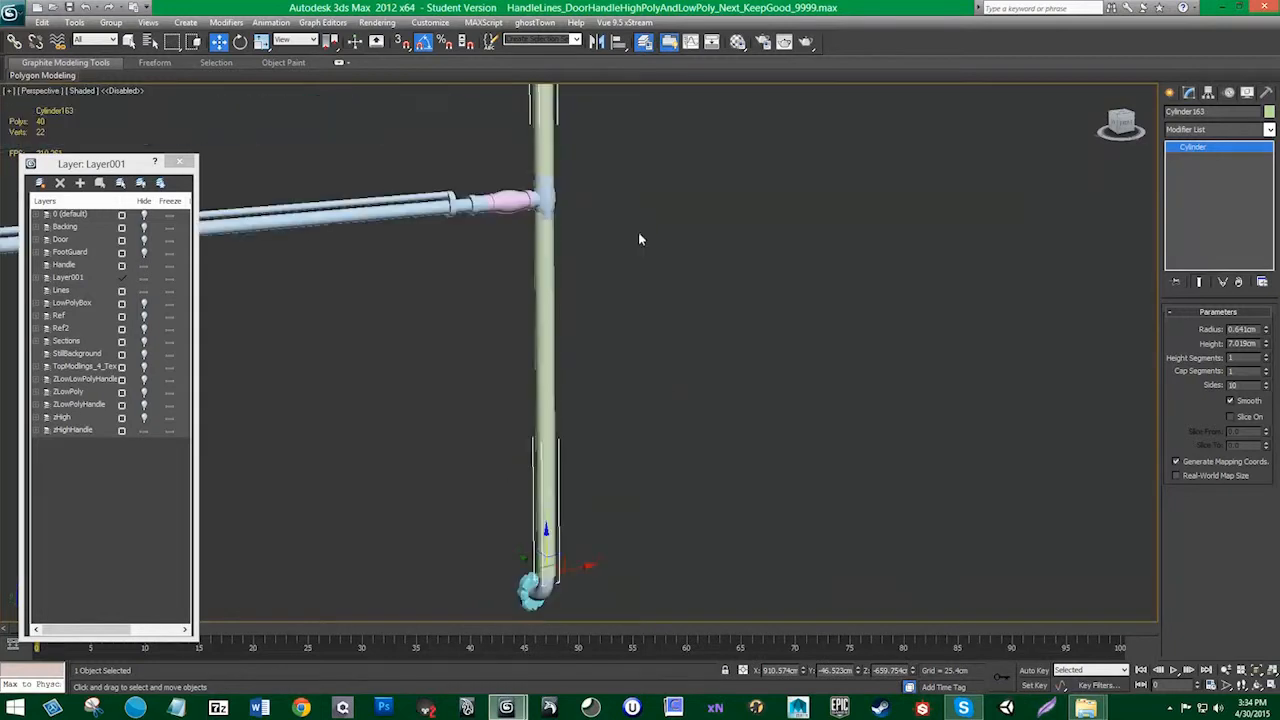
Step: Stretch the cylinder along Z to about 8740% so its upper end meets the bend below the PULL sign
middle_click_drag(640, 236, 626, 258)
key("r")
middle_click_drag(622, 206, 614, 258)
scroll(611, 259, "down", 4)
scroll(606, 268, "up", 2)
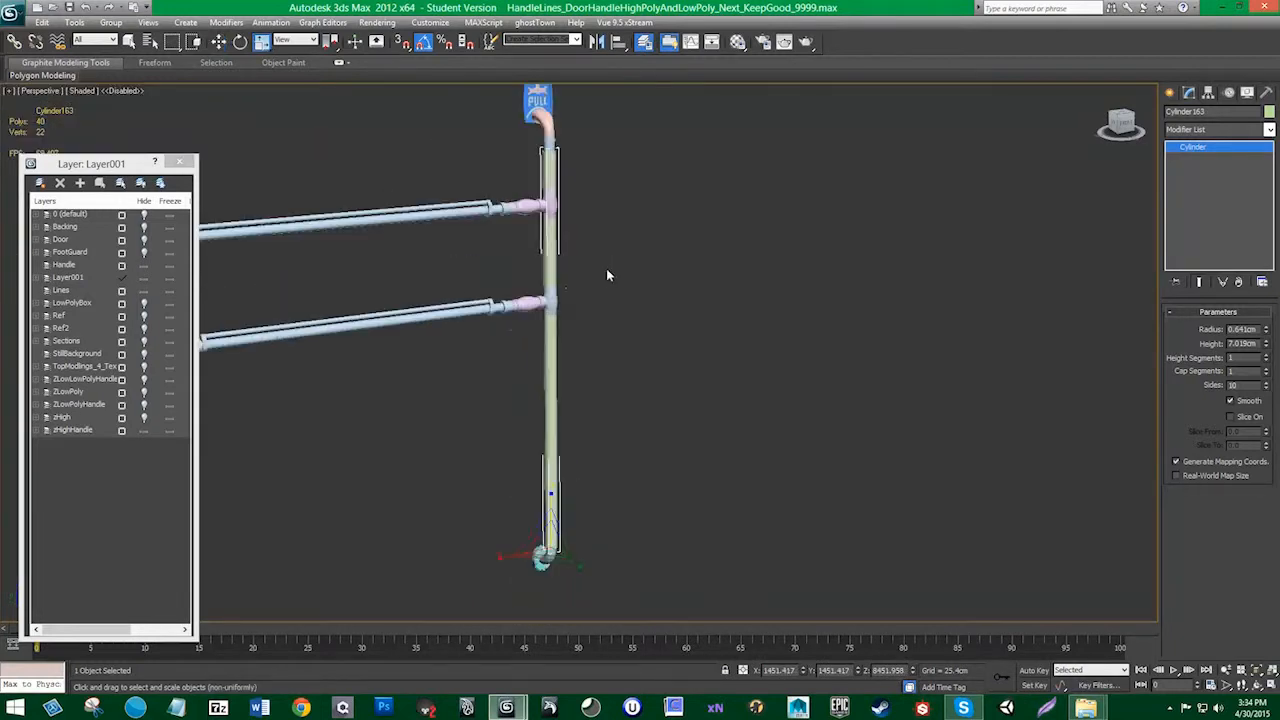
left_click_drag(557, 490, 563, 483)
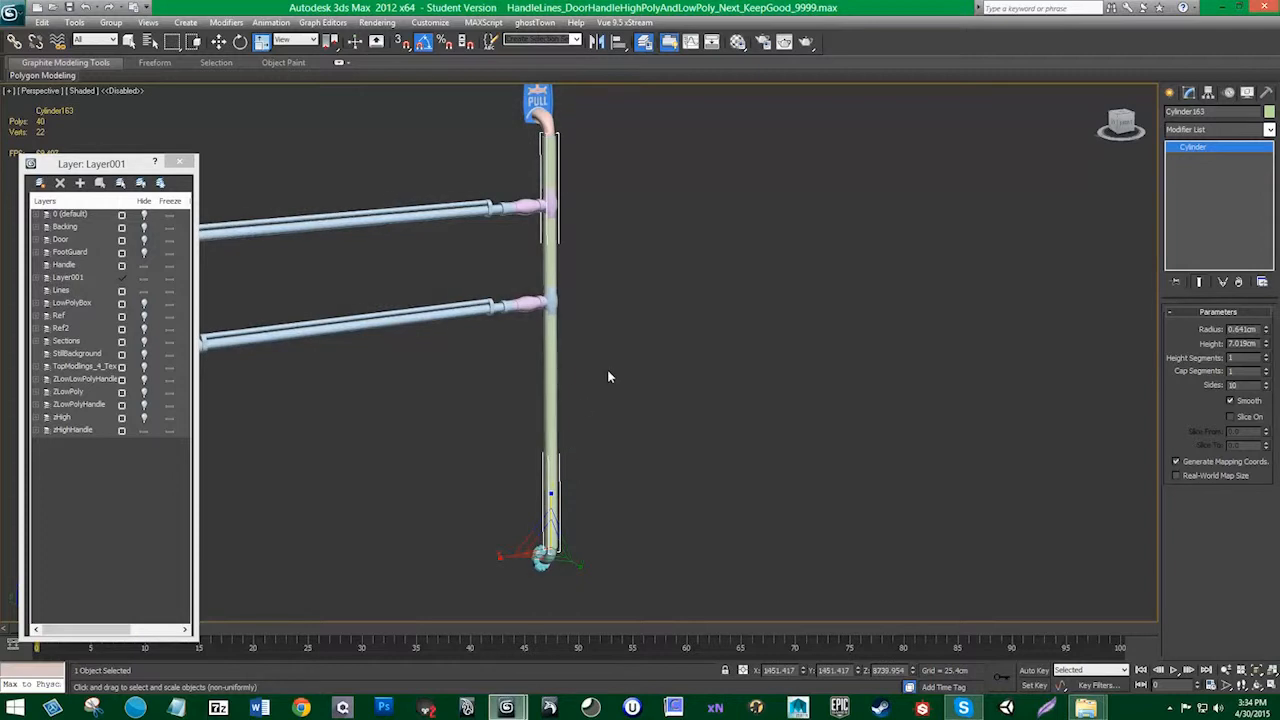
Step: Add an Edit Poly modifier to the cylinder and select all of its lengthwise edges
scroll(610, 368, "up", 8)
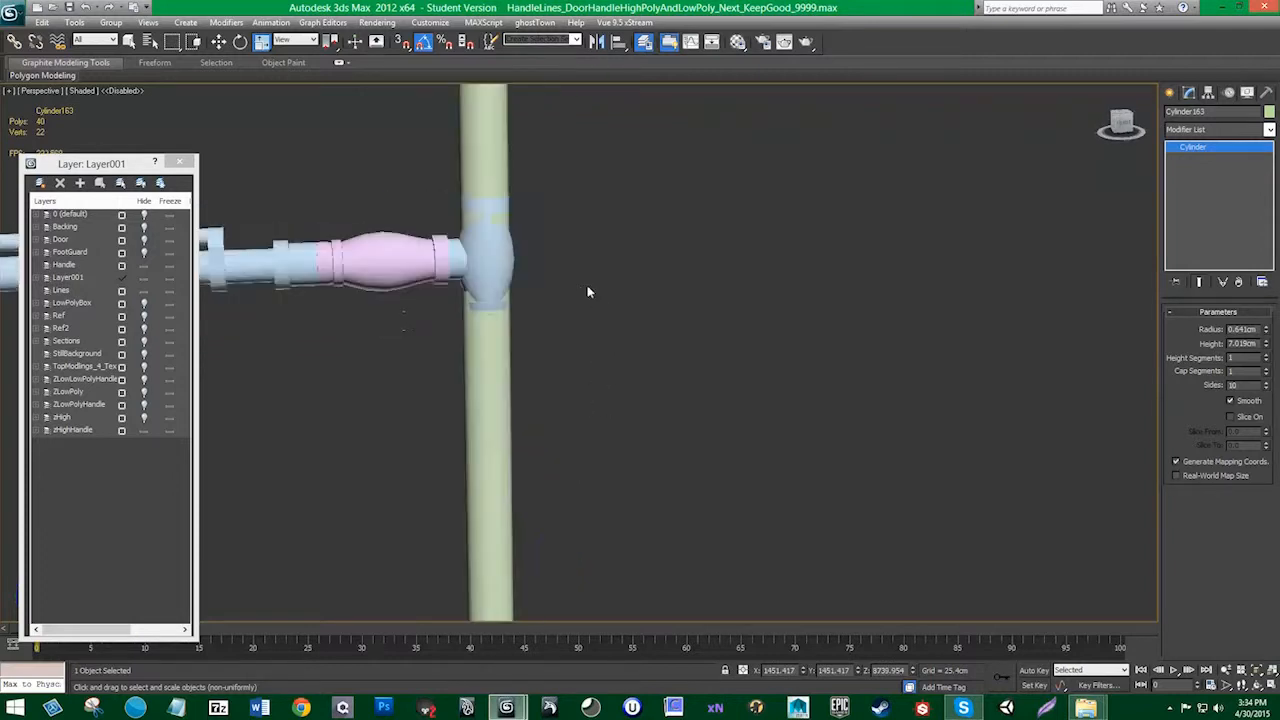
middle_click_drag(587, 286, 617, 429, "alt")
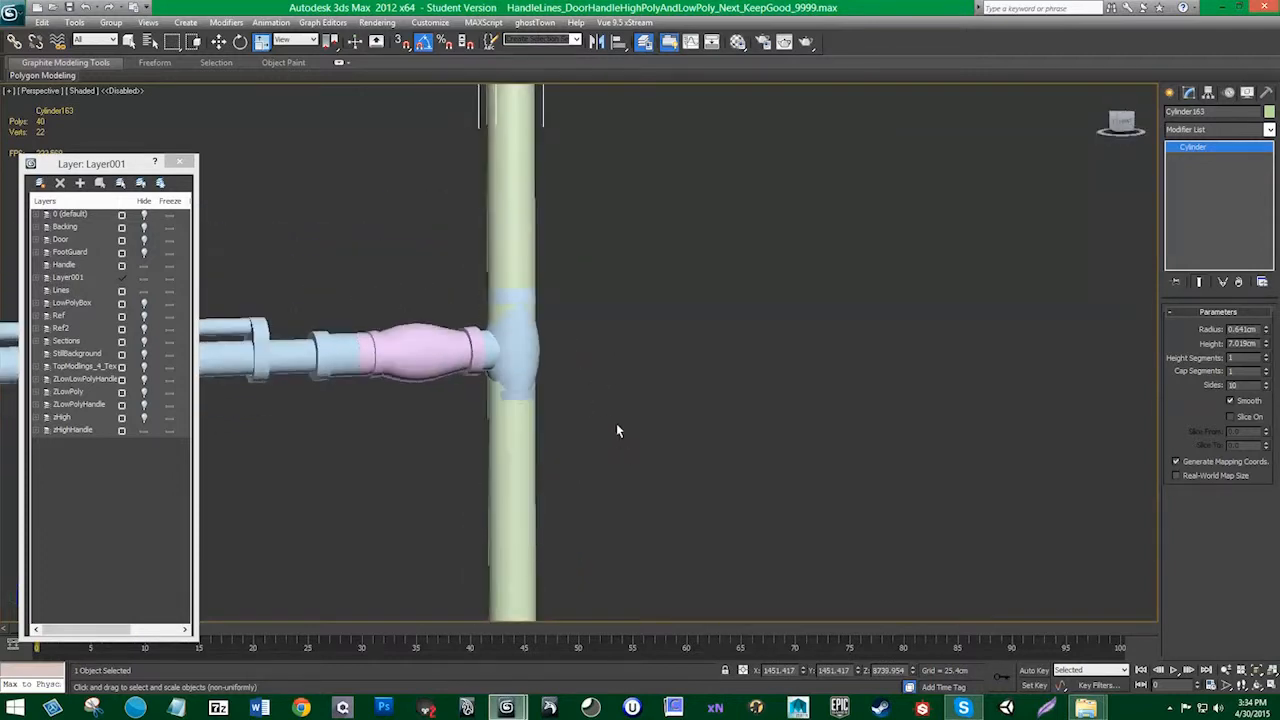
left_click(1200, 130)
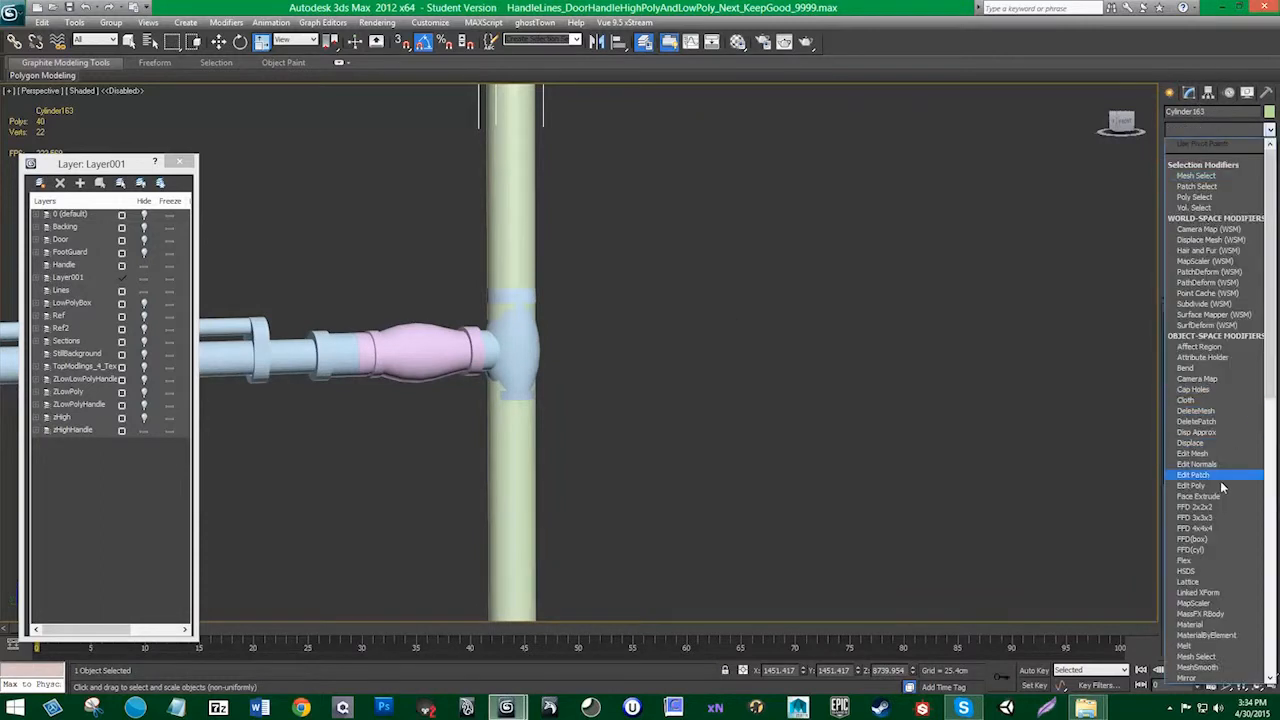
left_click(1190, 486)
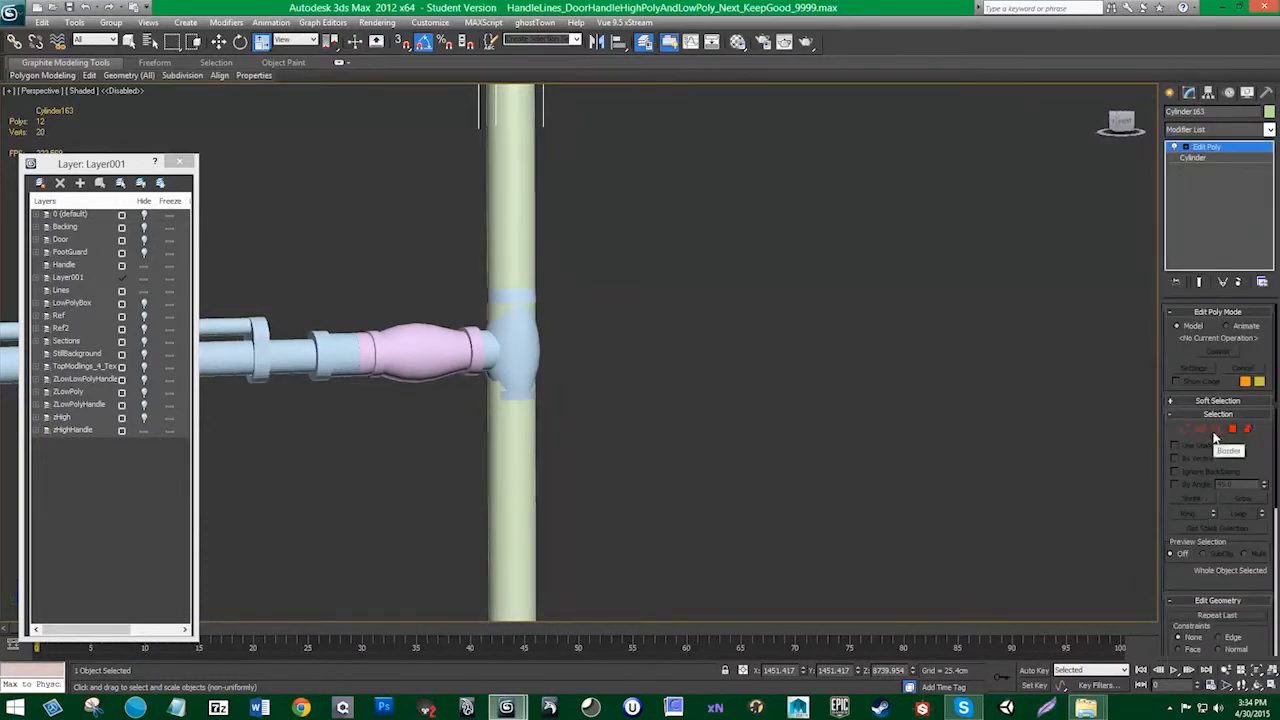
left_click(1200, 429)
left_click_drag(600, 251, 175, 182)
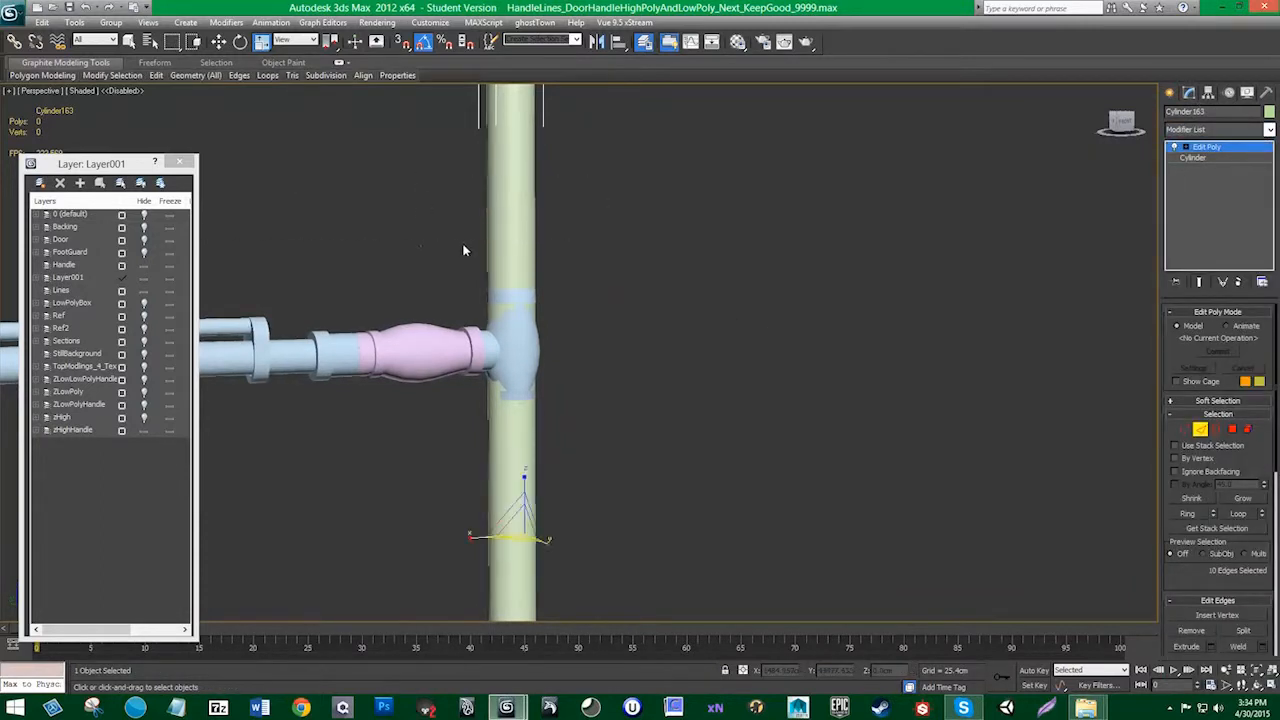
Step: Connect the selected lengthwise edges with 4 segments to add edge loops along the cylinder
right_click(462, 243)
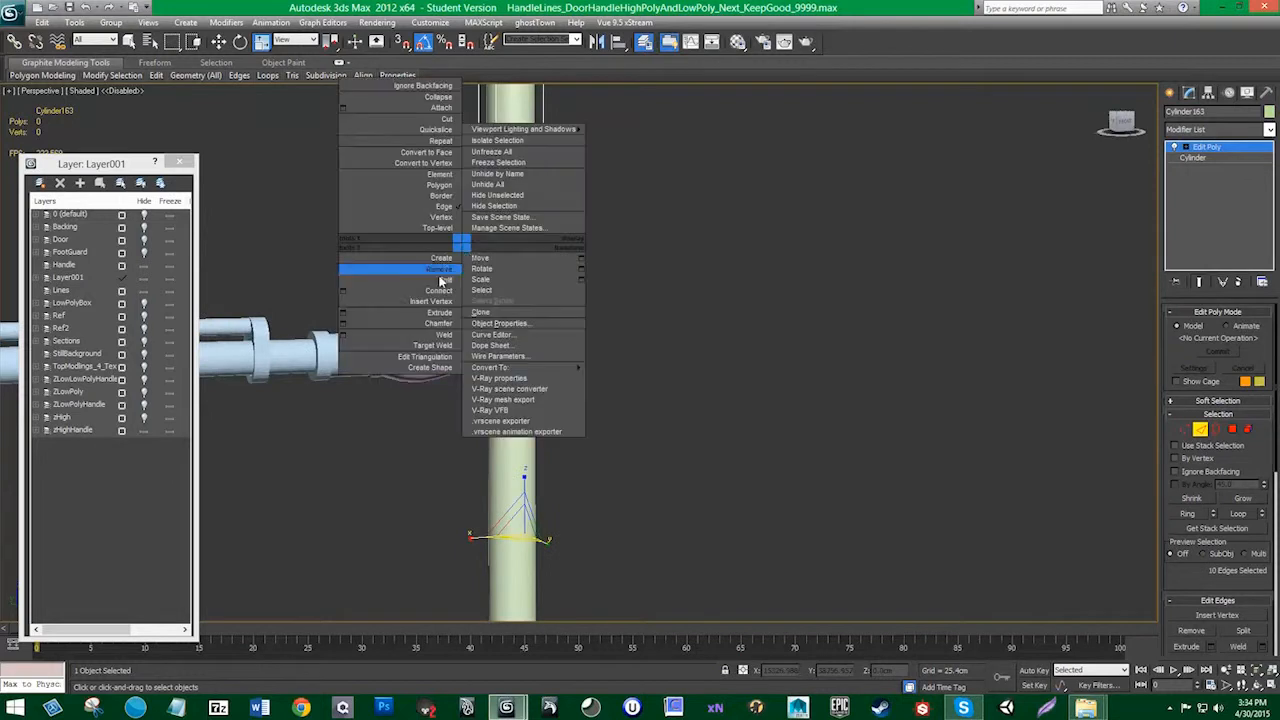
left_click(333, 290)
scroll(435, 306, "down", 3)
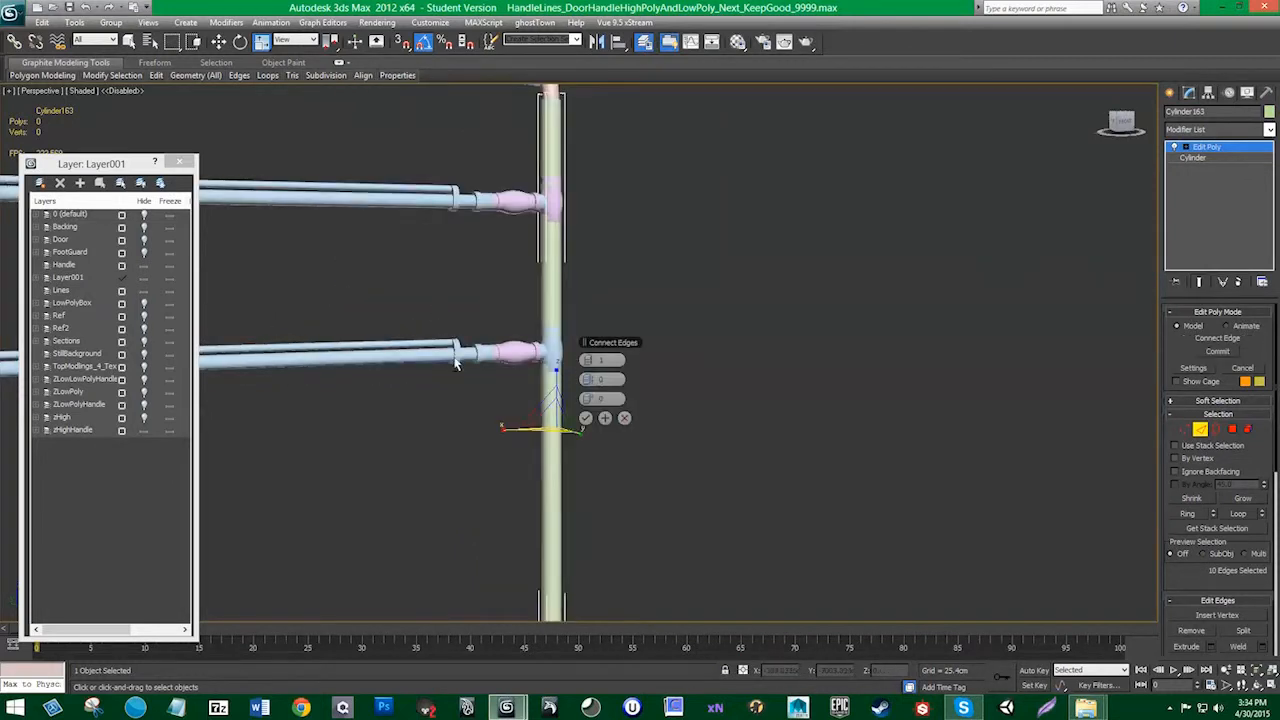
middle_click_drag(435, 308, 465, 328, "alt")
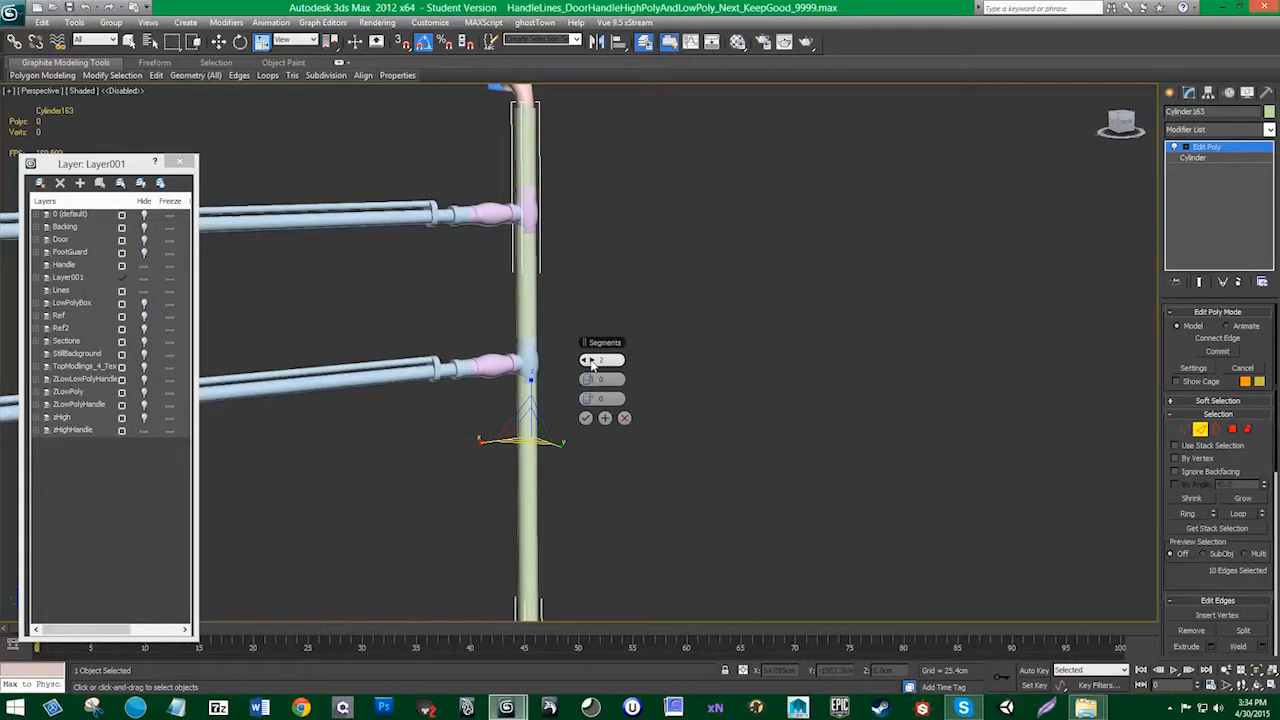
left_click_drag(590, 367, 590, 365)
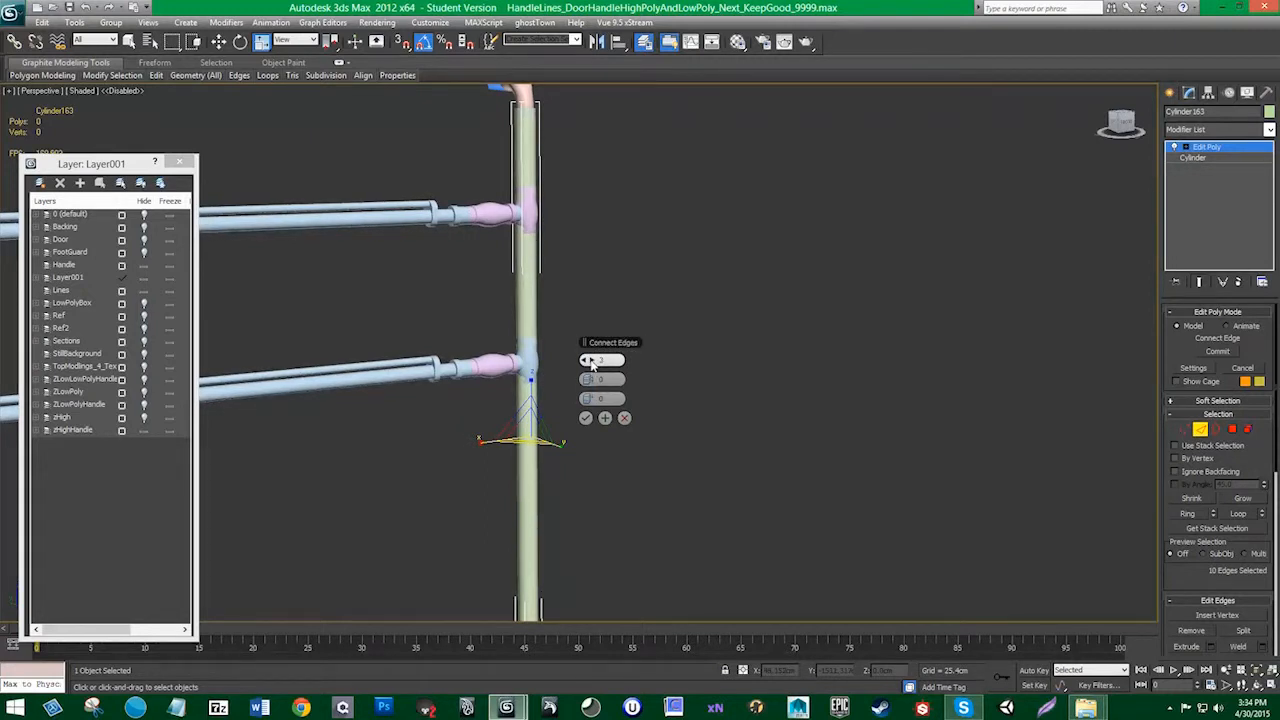
left_click(590, 363)
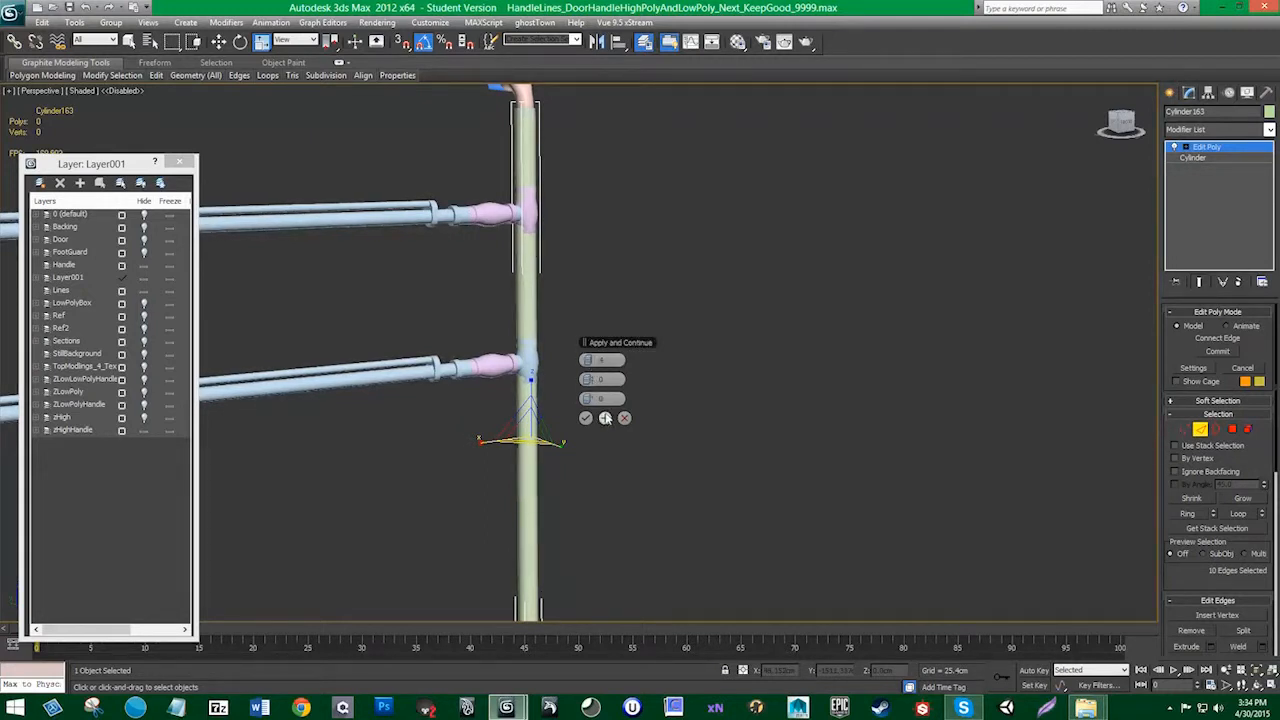
left_click(587, 420)
Step: Turn on the Edged Faces display, try squeezing the new edge loops together along Z, and leave edge editing
middle_click_drag(577, 420, 566, 400, "alt")
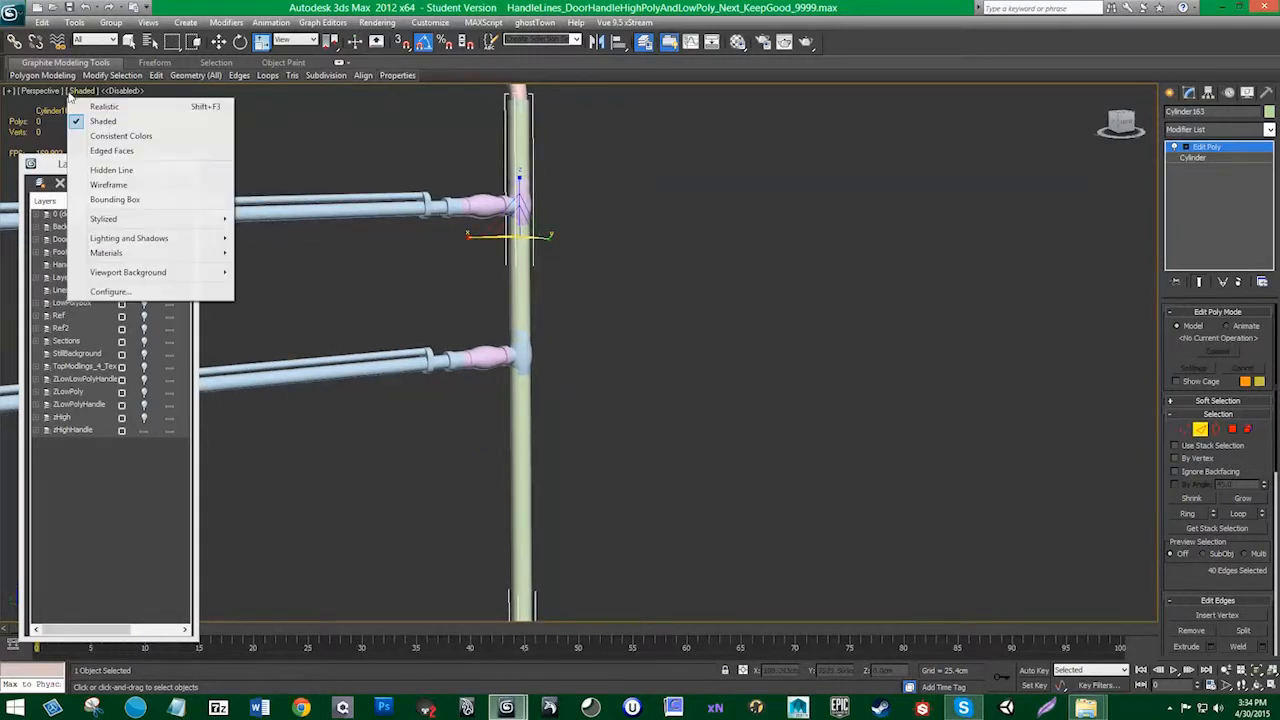
left_click(111, 150)
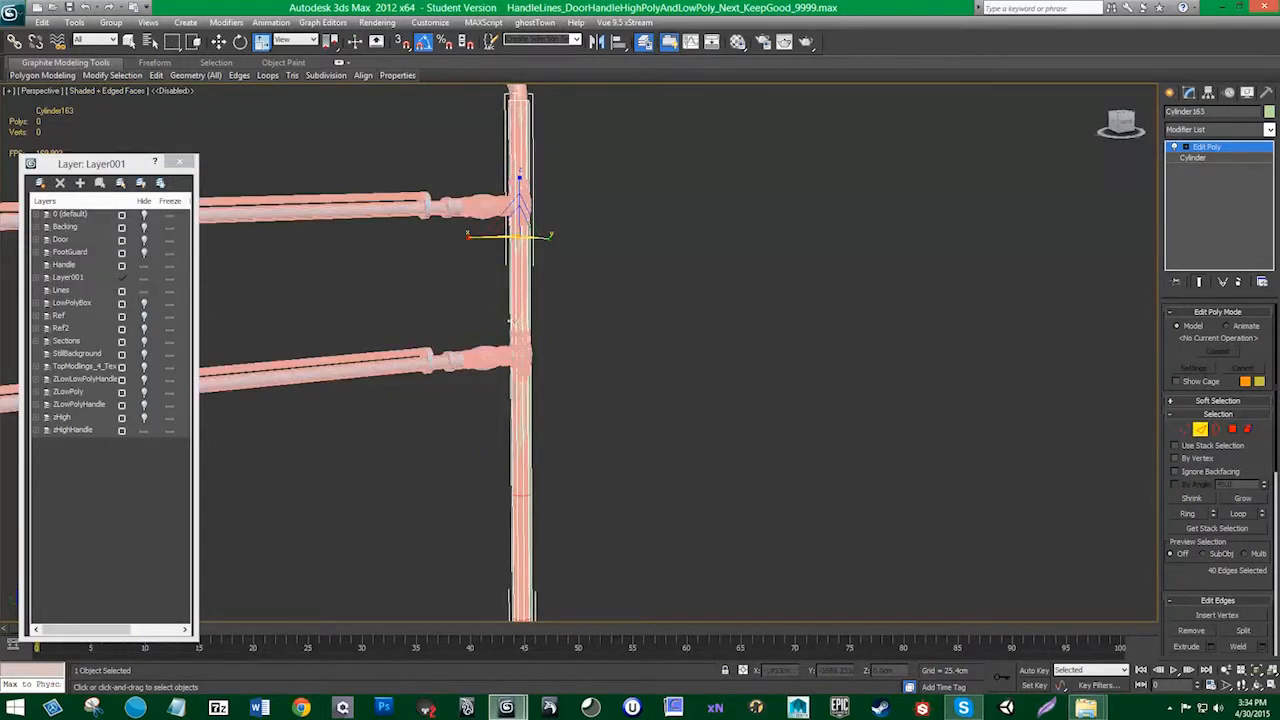
left_click_drag(519, 191, 517, 265)
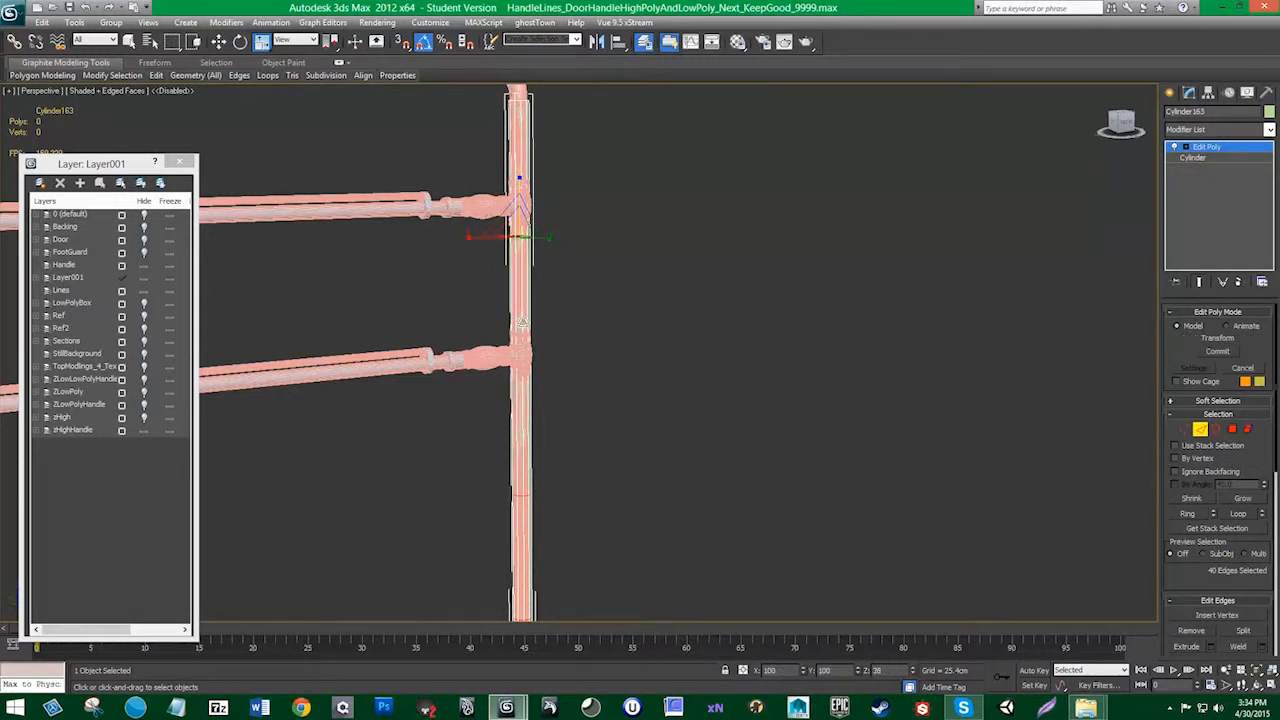
key("w")
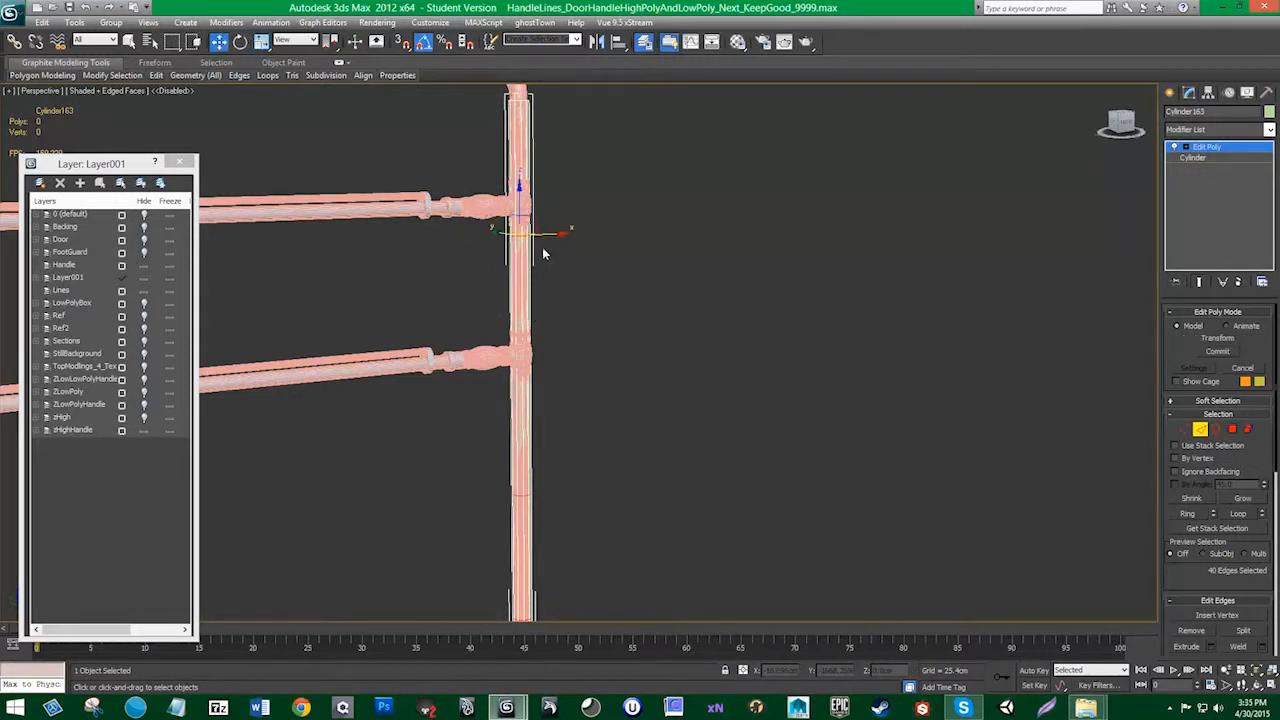
left_click(1202, 431)
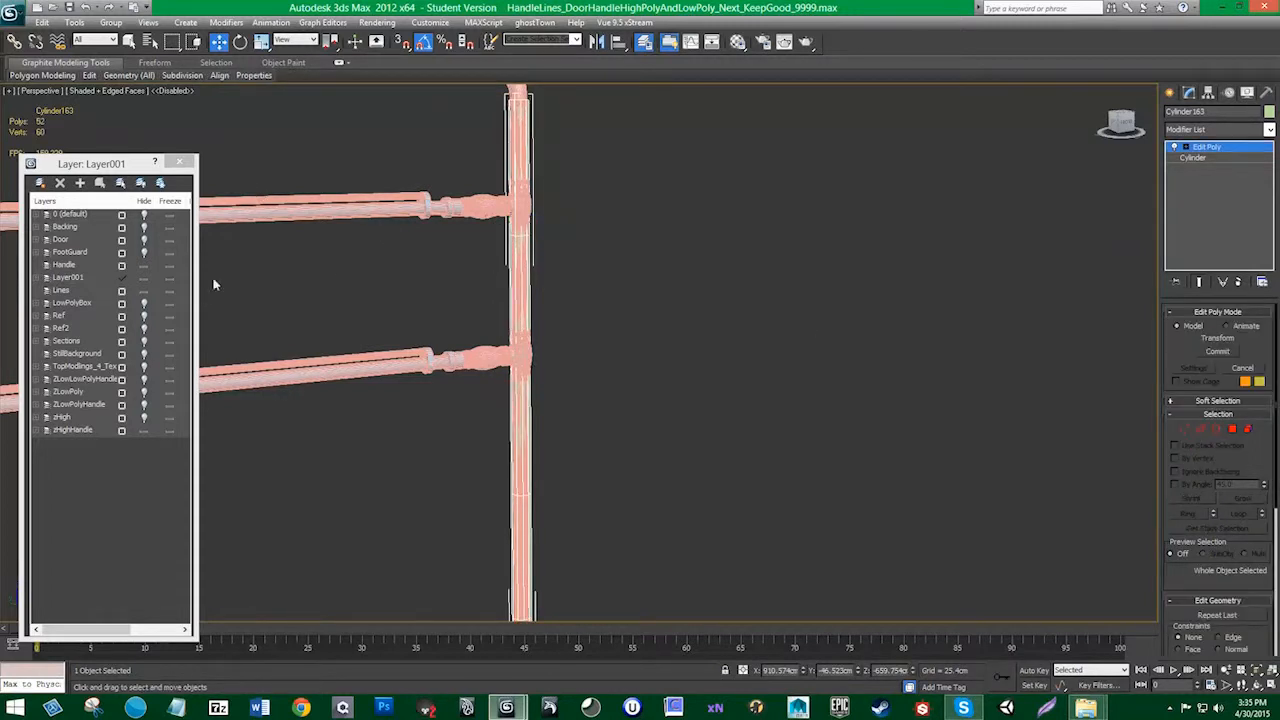
Step: Move the cylinder beside the pipe to about X 979.5 cm, switch to the front view, and keep the cylinder selected
scroll(536, 272, "down", 4)
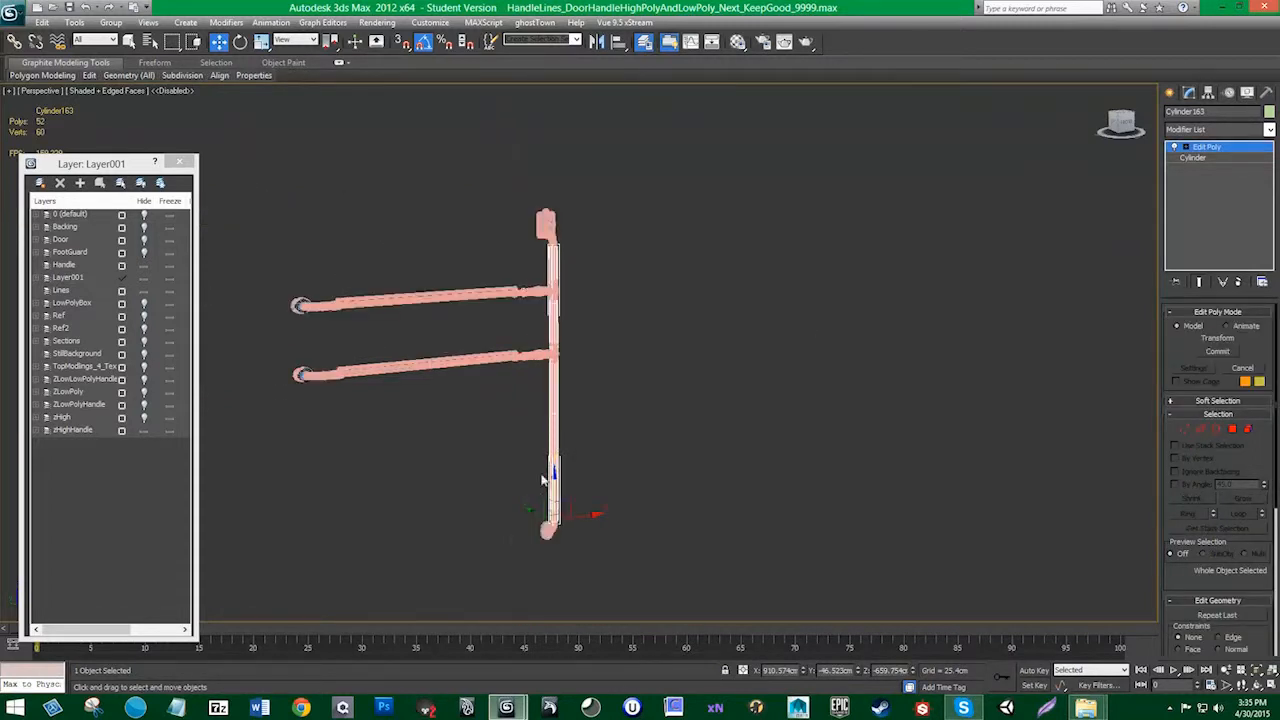
left_click_drag(578, 517, 608, 512)
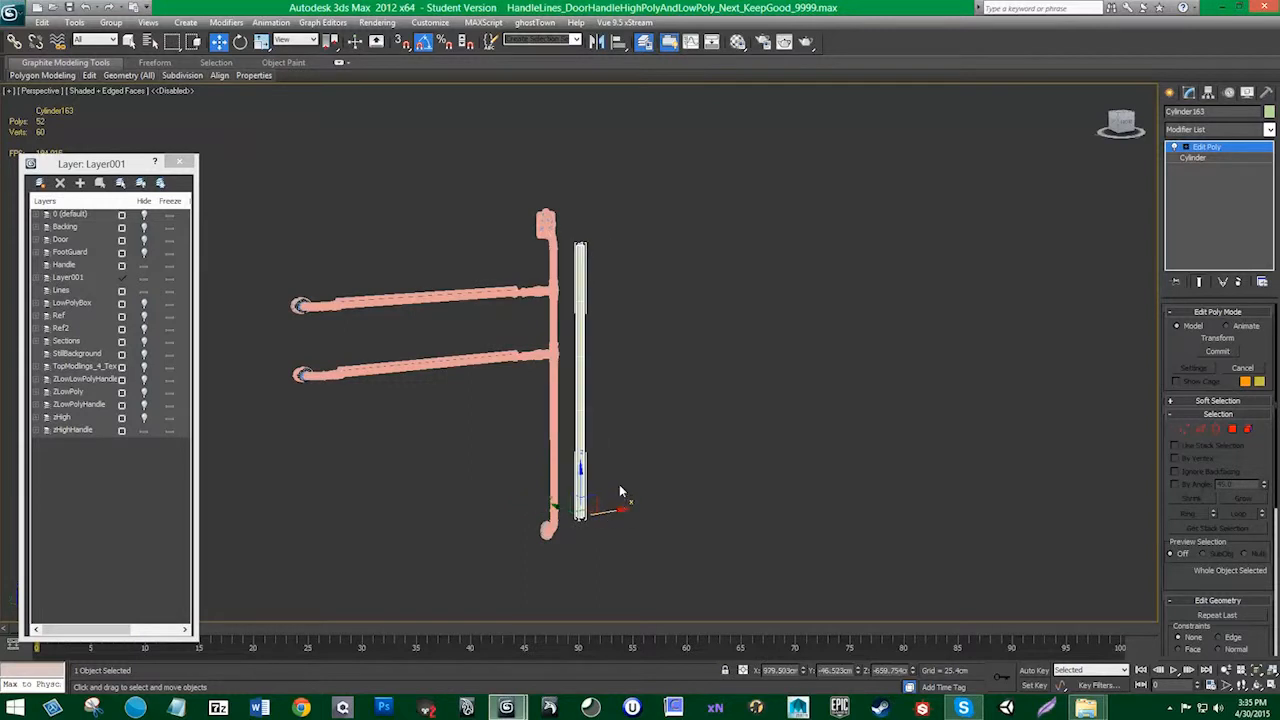
scroll(619, 486, "up", 3)
key("t")
key("f")
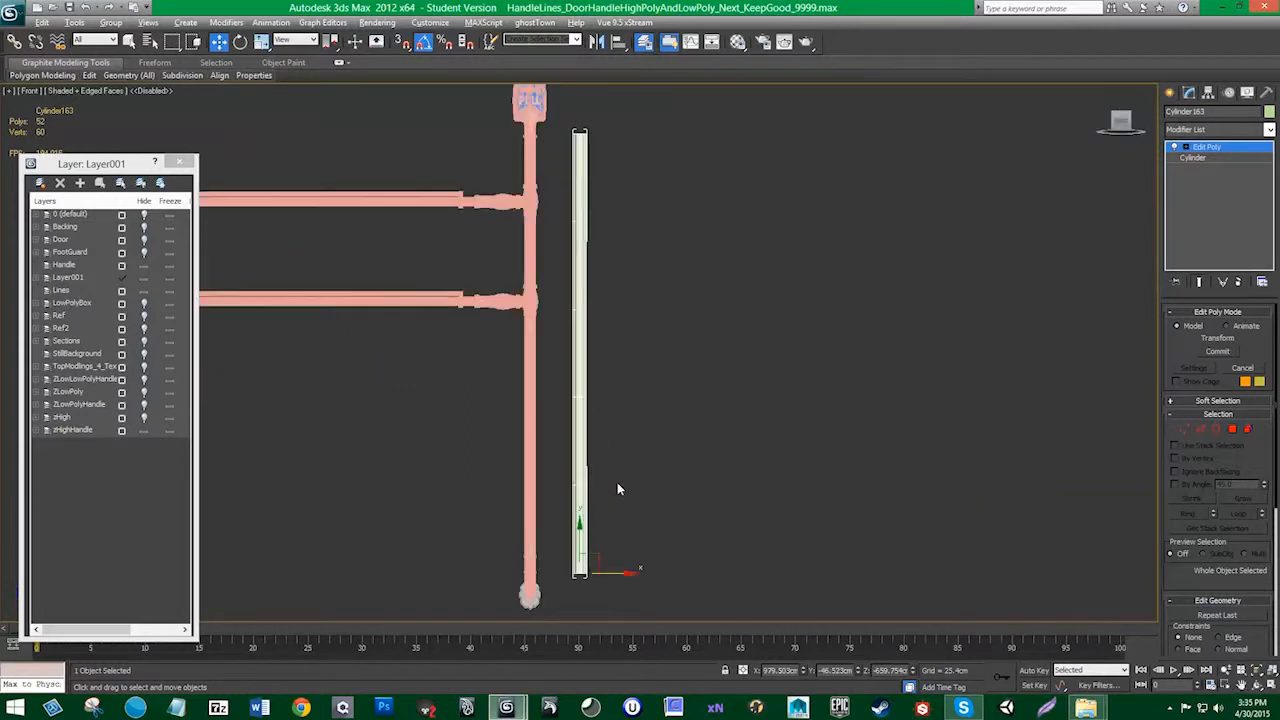
left_click(623, 383)
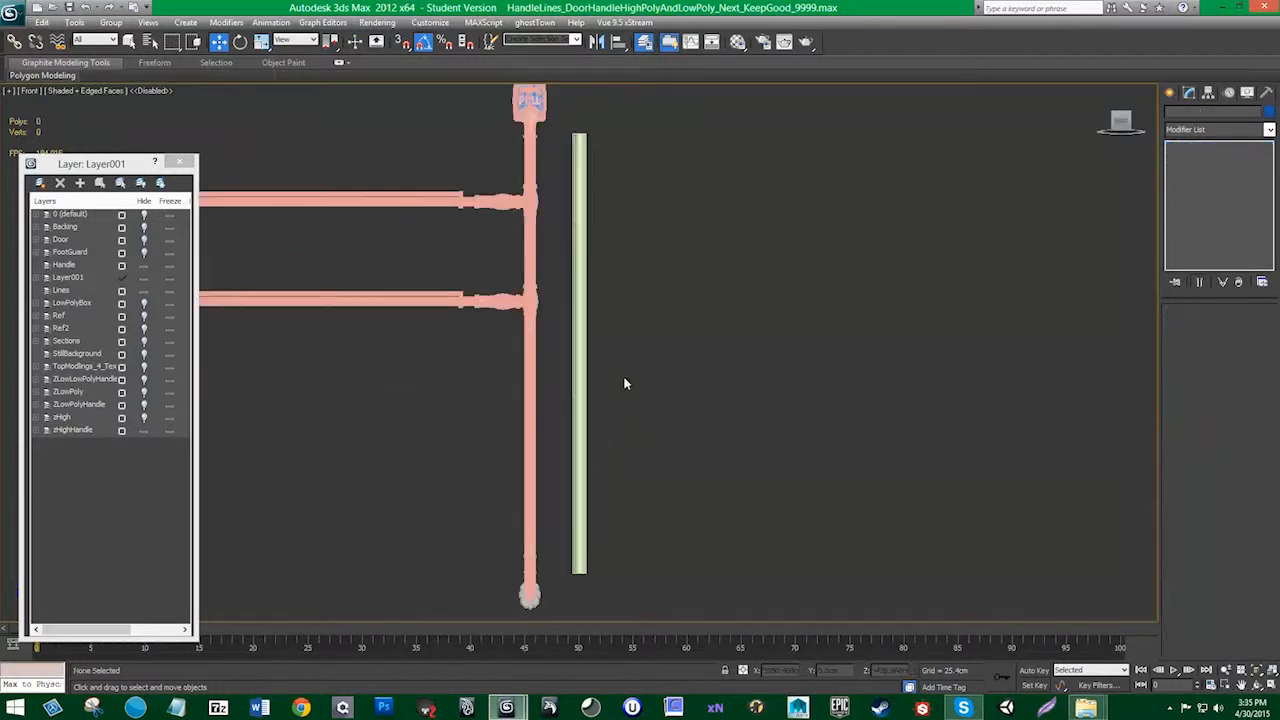
left_click(581, 310)
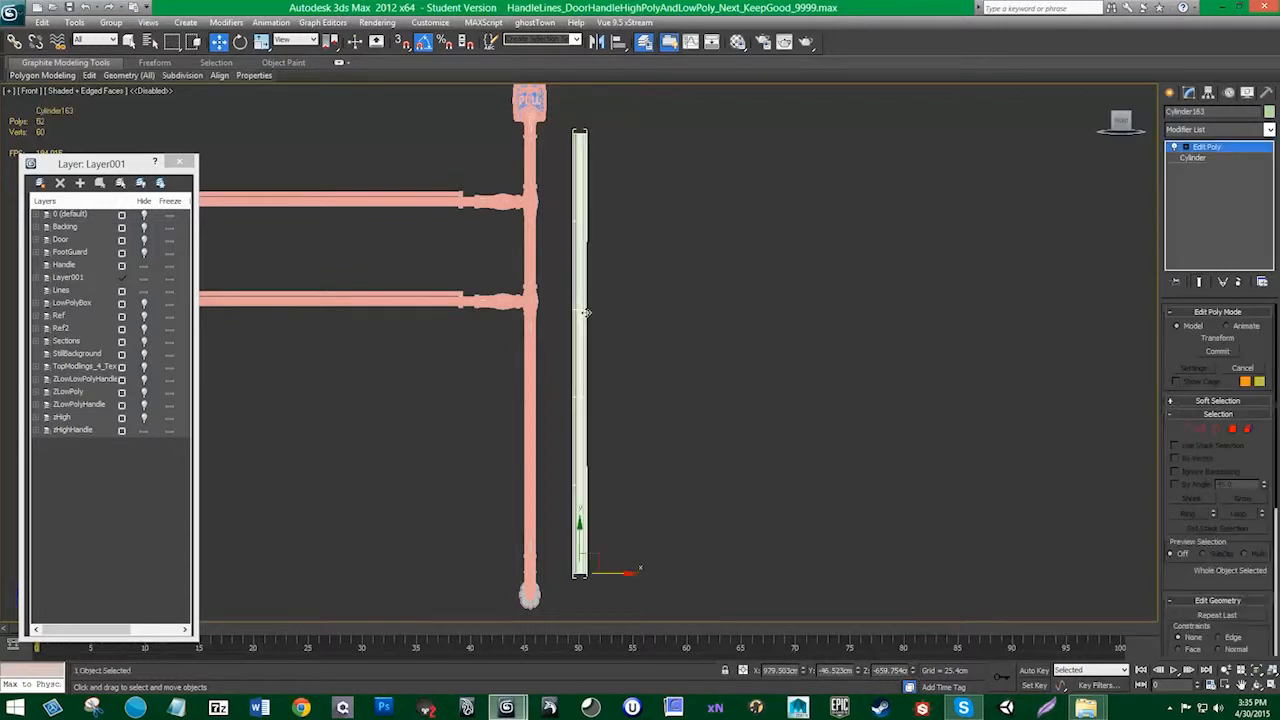
left_click(738, 42)
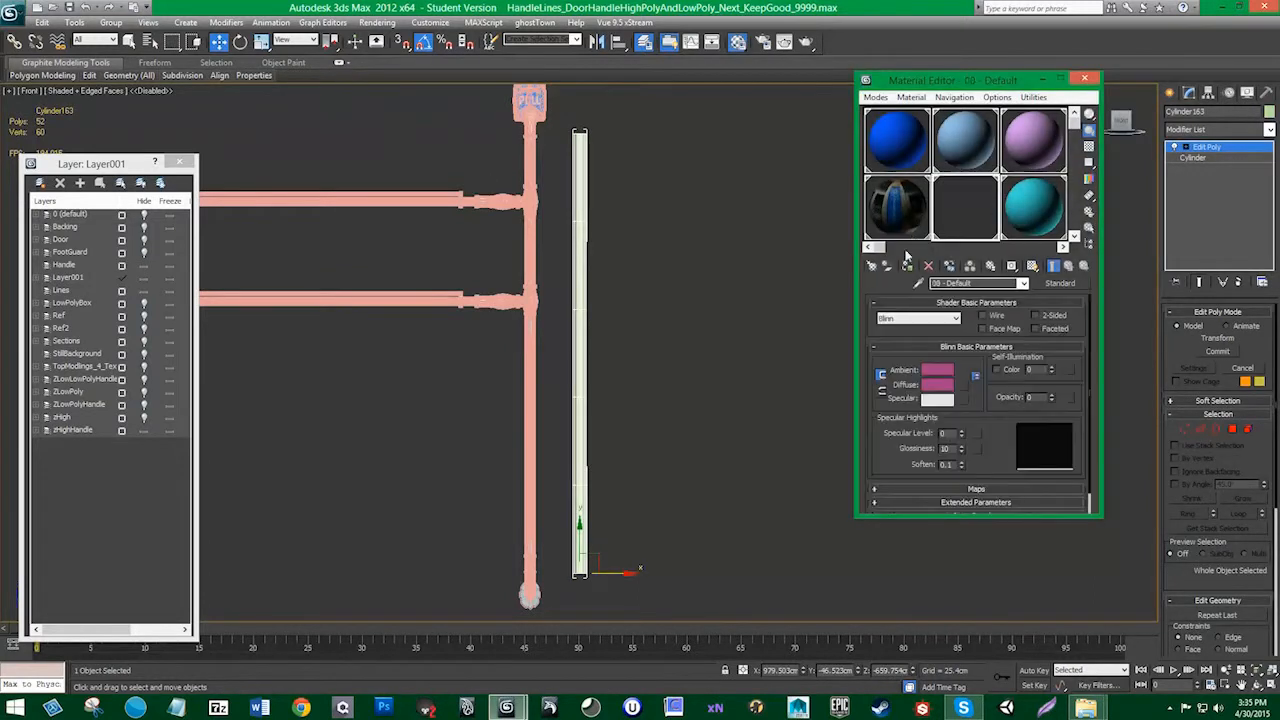
left_click(1084, 78)
left_click(727, 323)
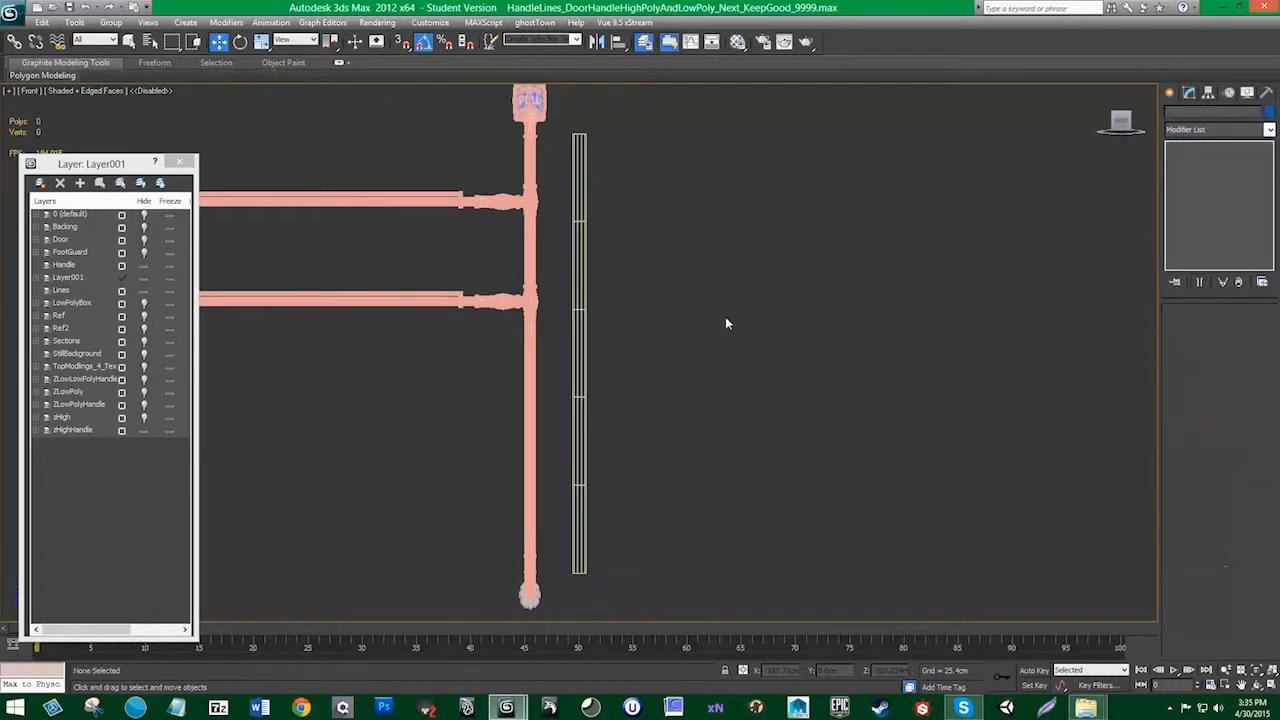
middle_click_drag(711, 306, 683, 310)
Step: Start vertex editing on the cylinder, select its uppermost inner vertex ring, and enable Preserve UVs
left_click(552, 270)
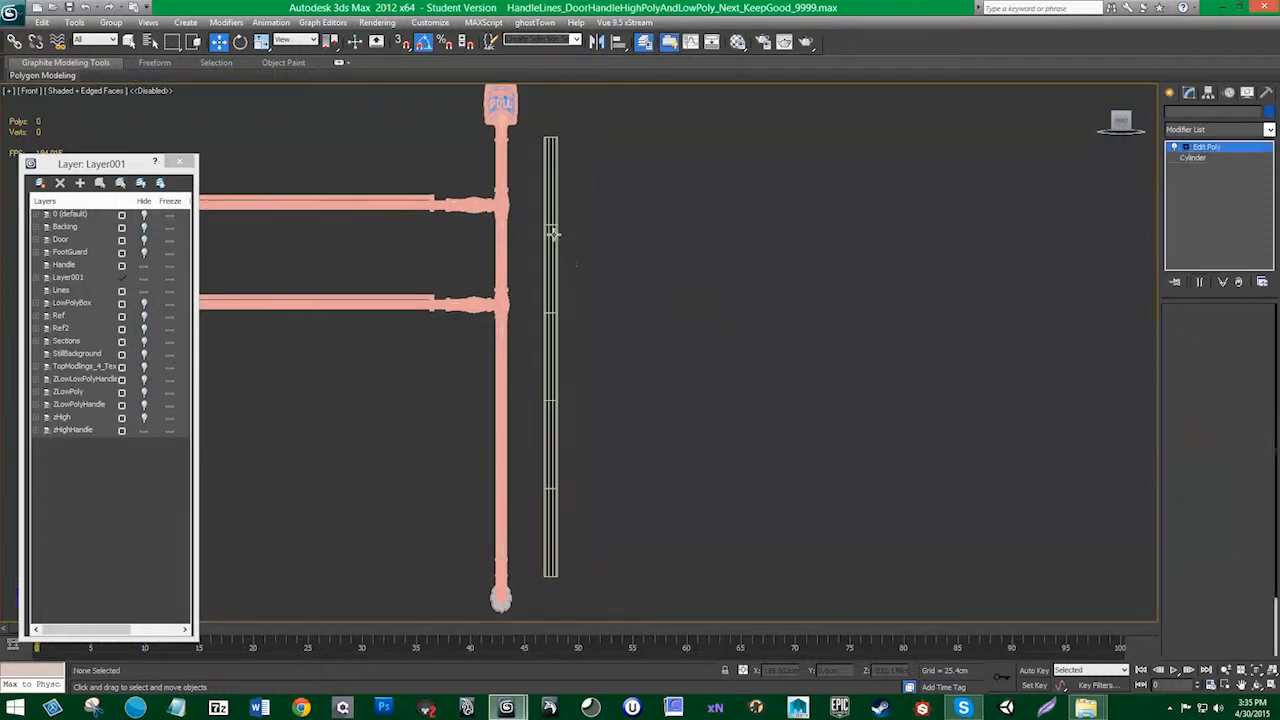
left_click(1184, 429)
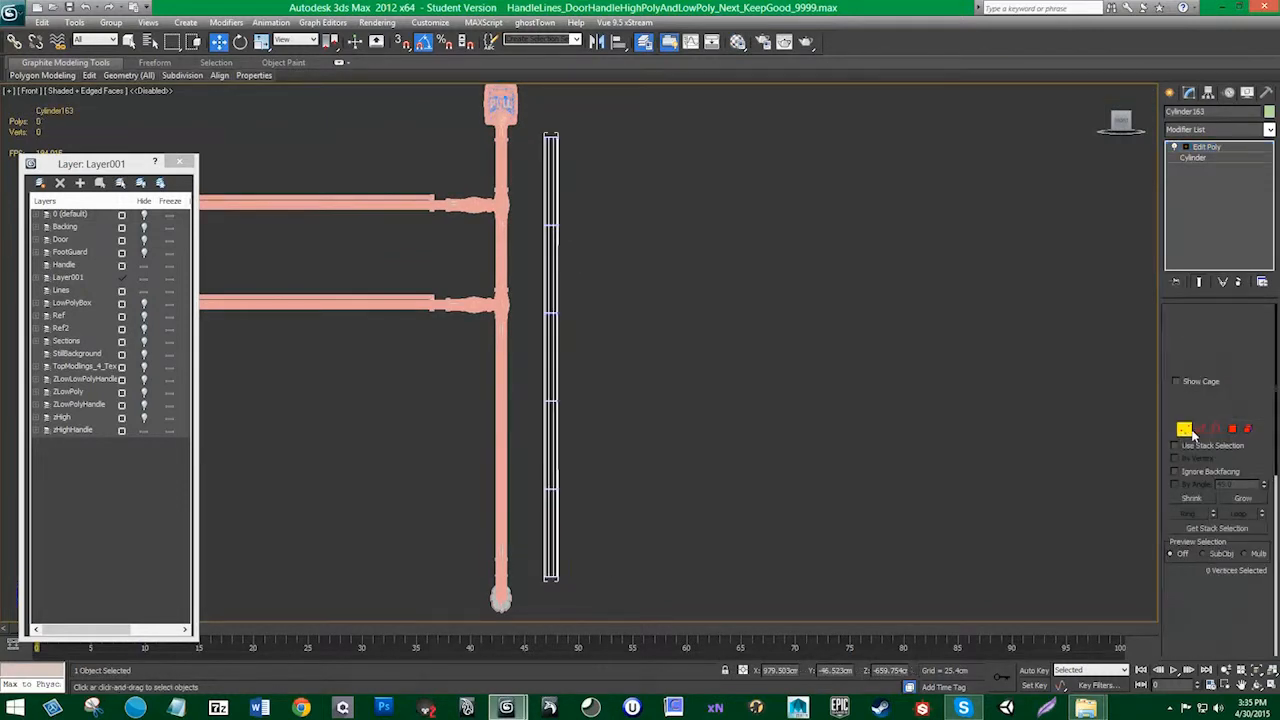
mouse_move(525, 481)
left_mouse_down()
mouse_move(526, 343)
mouse_move(530, 467)
left_mouse_up()
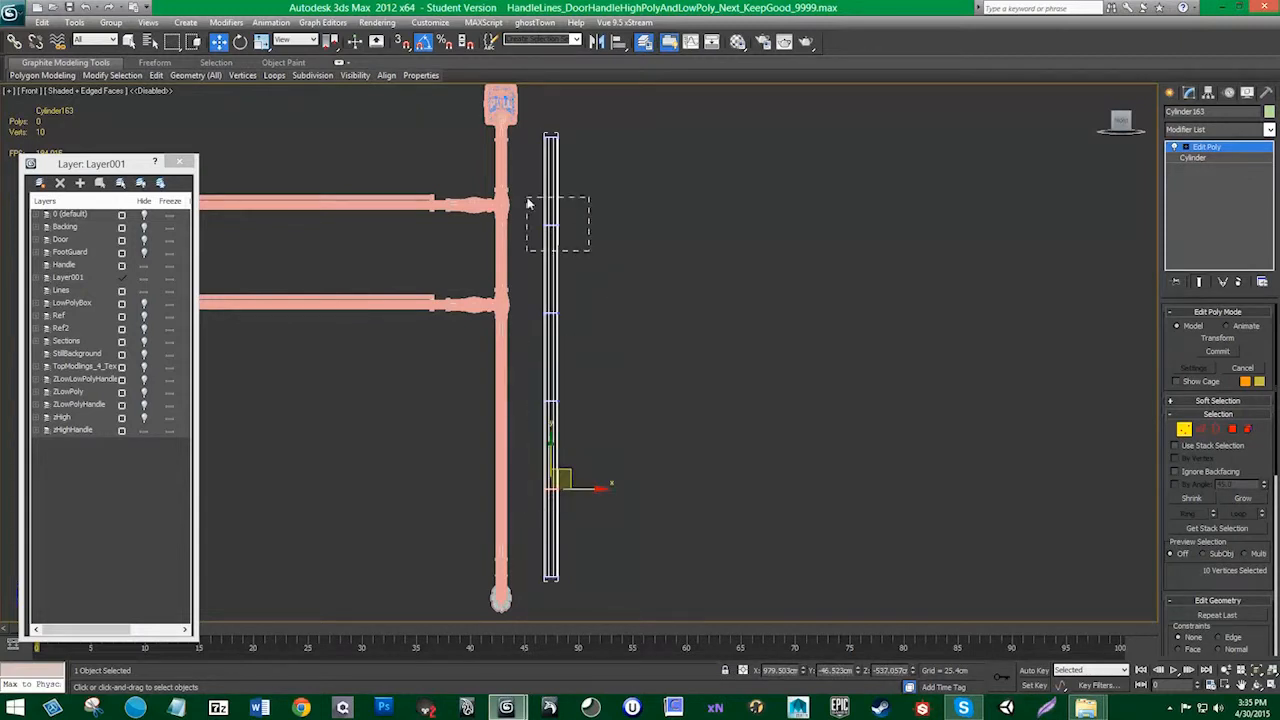
left_click_drag(529, 204, 528, 200)
scroll(1200, 571, "down", 3)
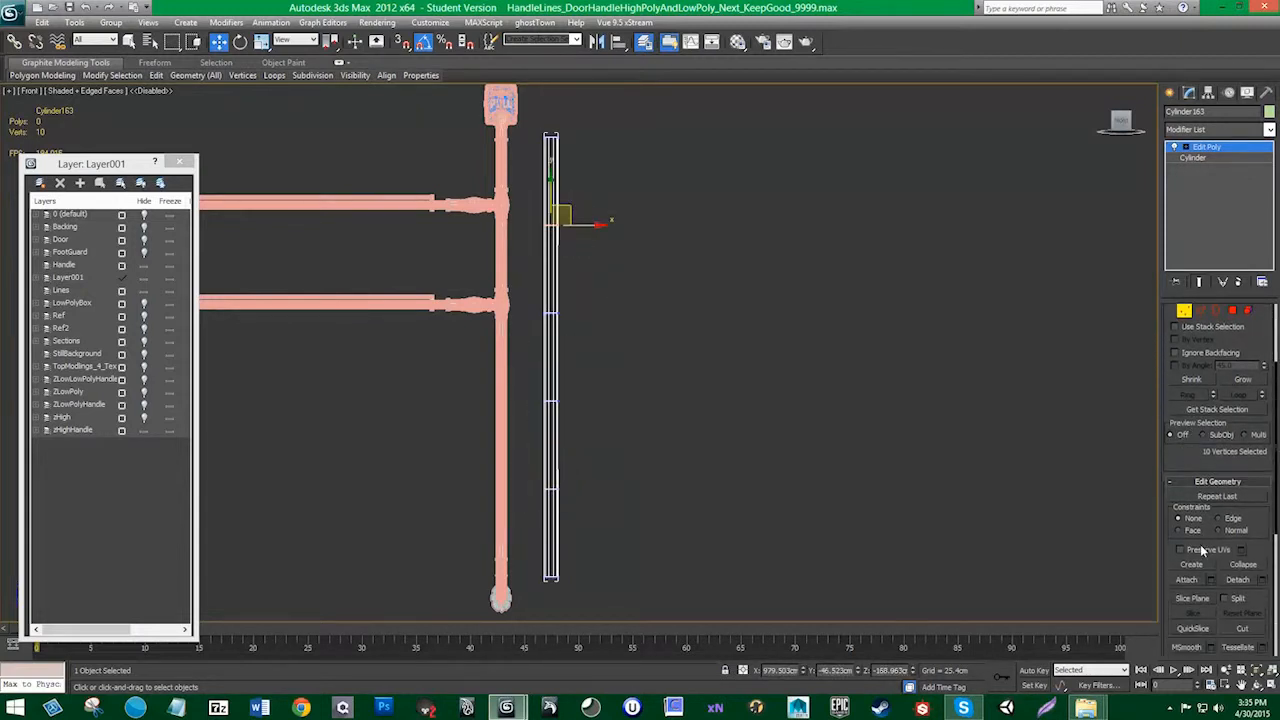
left_click(1199, 549)
Step: Move the selected ring up to the upper edge of the pipe's upper joint, at about Z -121.8 cm
middle_click_drag(611, 192, 588, 348)
scroll(586, 348, "up", 3)
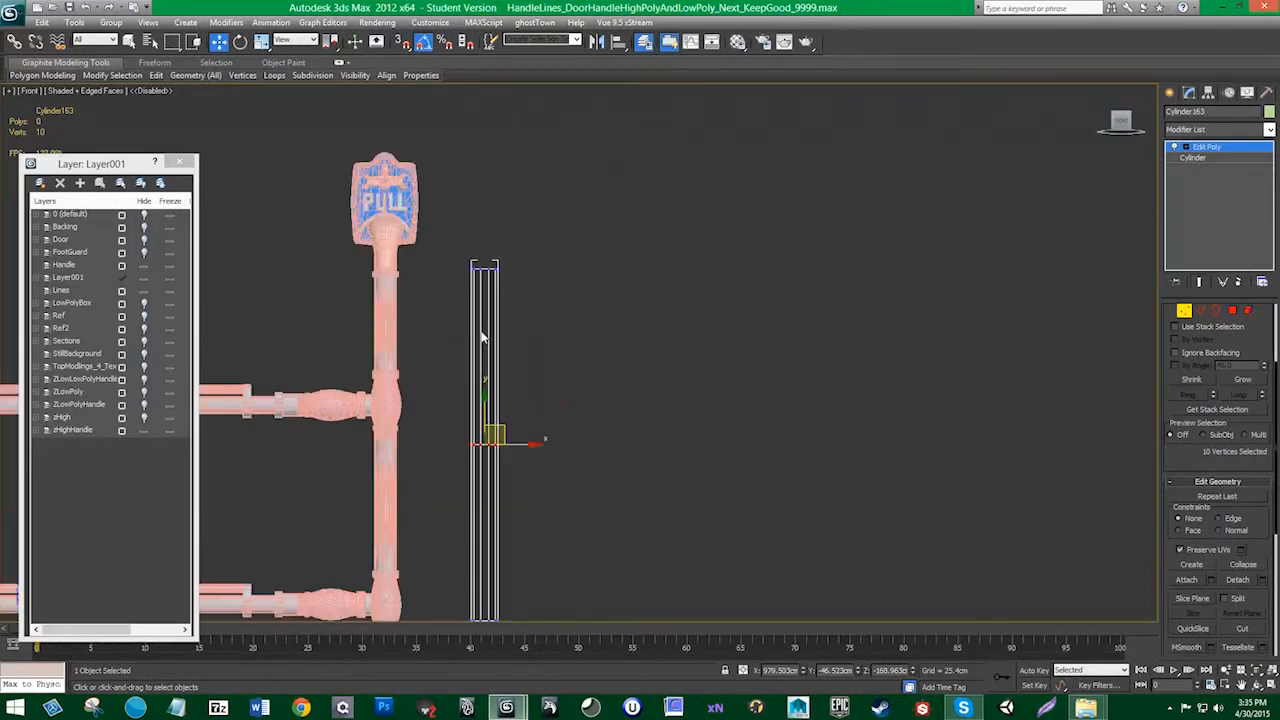
middle_click_drag(480, 335, 671, 343)
left_click_drag(674, 403, 674, 341)
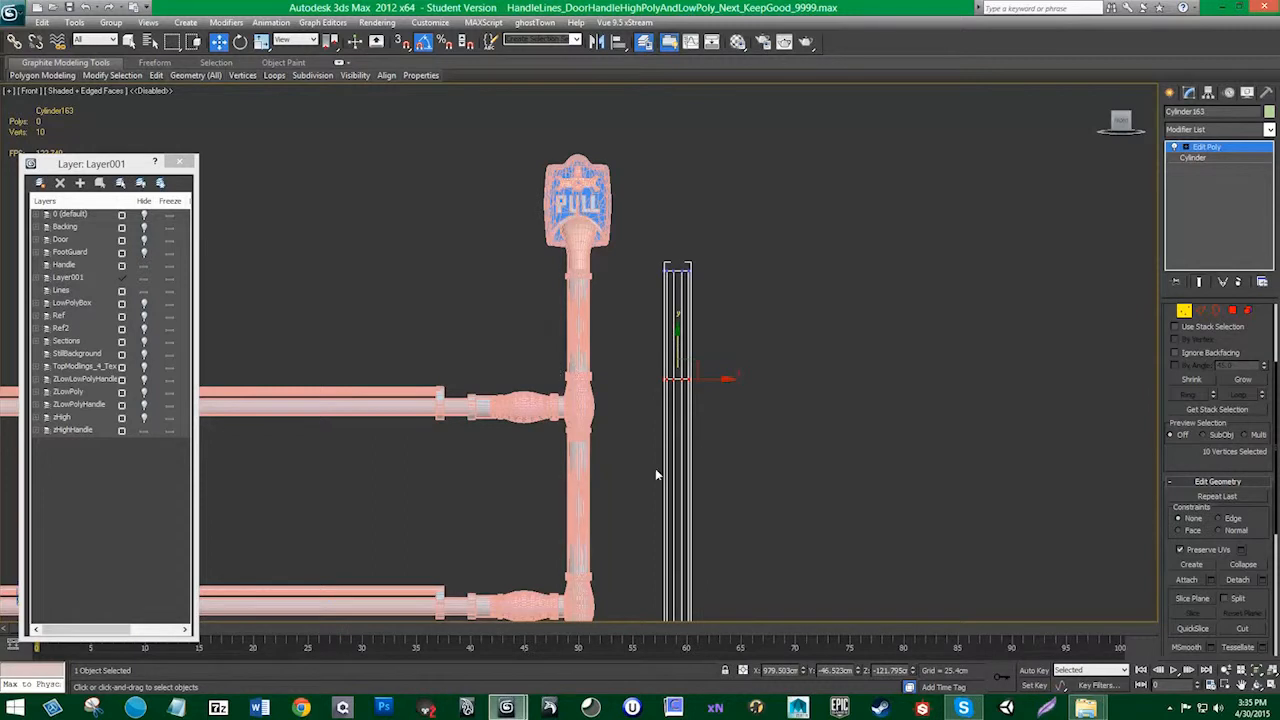
Step: Move the second ring up to the upper joint's lower edge and the third to the lower joint's upper edge, about Z -259.9 cm
middle_click_drag(654, 611, 648, 441)
left_click_drag(647, 441, 846, 467)
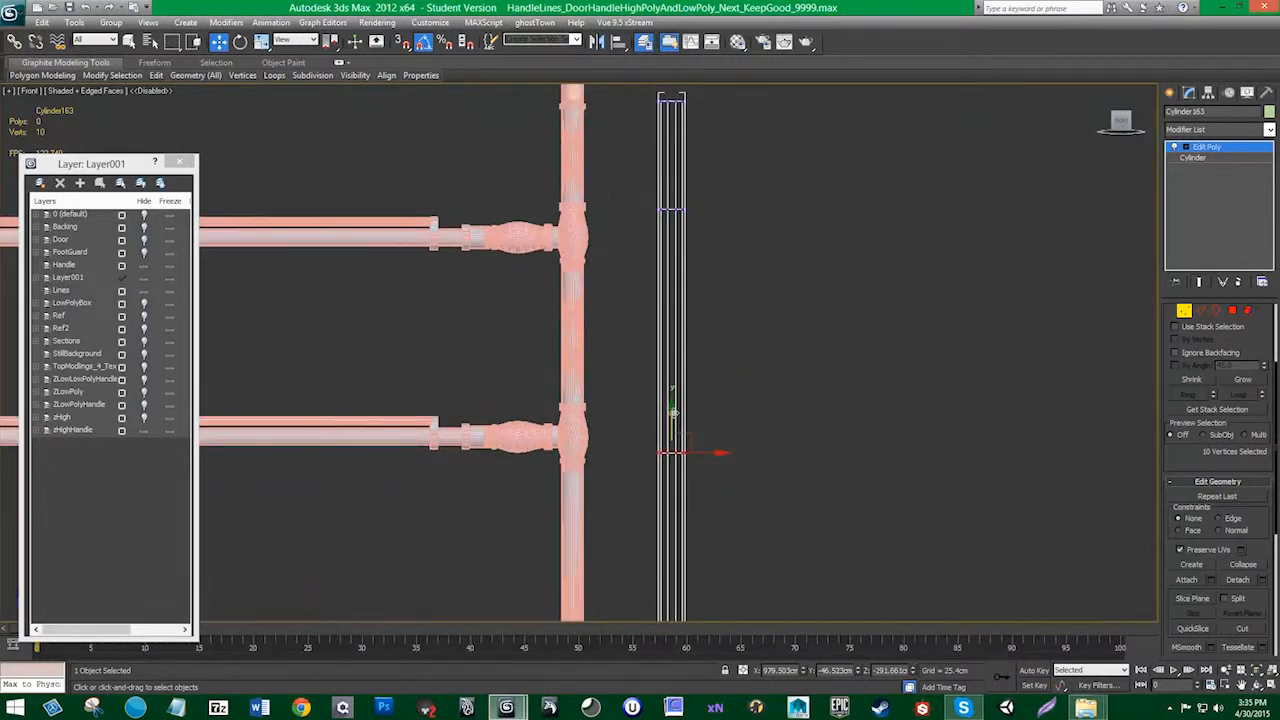
left_click_drag(674, 412, 630, 226)
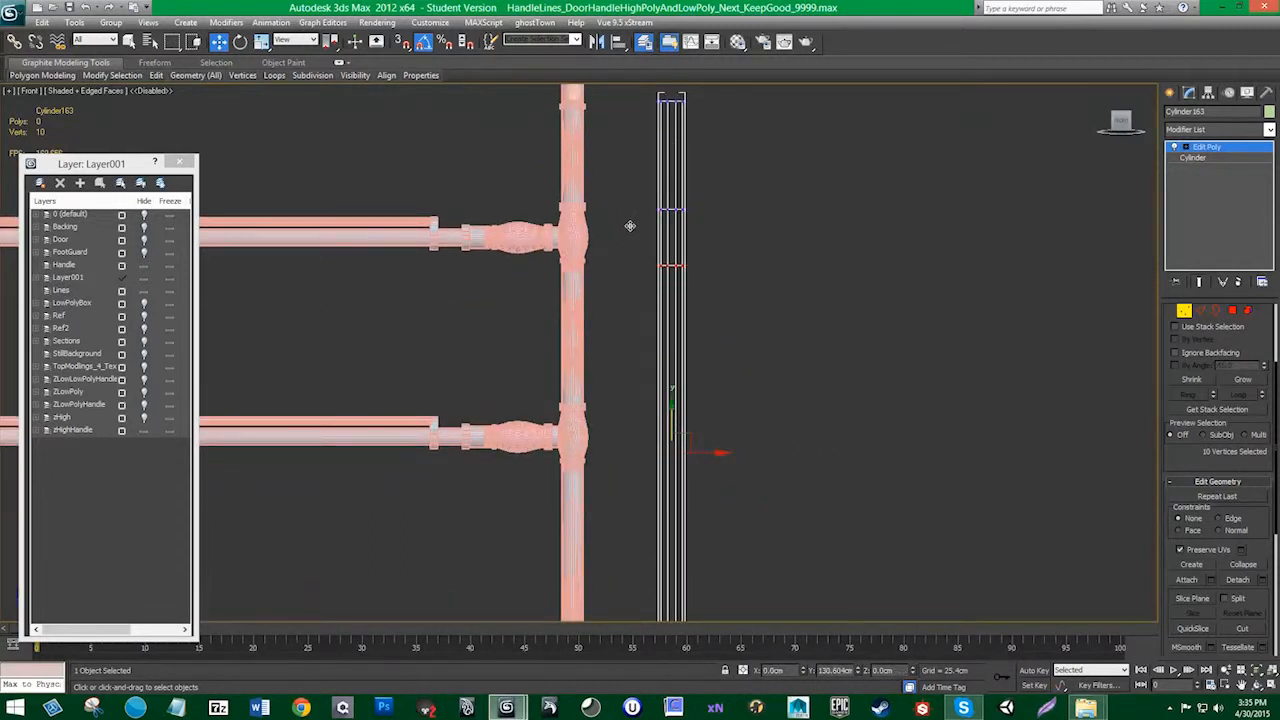
middle_click_drag(662, 400, 652, 314)
left_click_drag(630, 516, 686, 557)
left_click_drag(660, 500, 643, 283)
Step: Move the lowest inner ring up to the lower joint's bottom edge, about Z -300.8 cm, and leave vertex editing
middle_click_drag(642, 552, 631, 486)
scroll(615, 537, "down", 2)
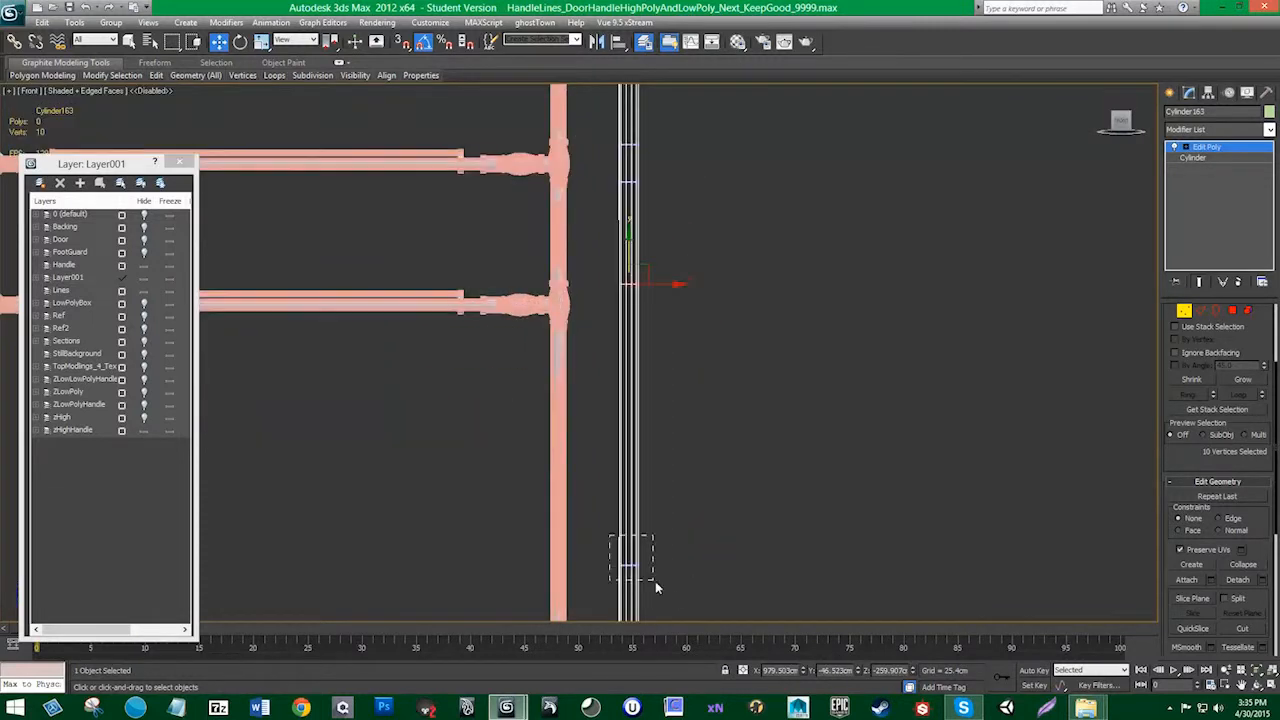
left_click_drag(655, 581, 656, 582)
left_click_drag(627, 527, 620, 287)
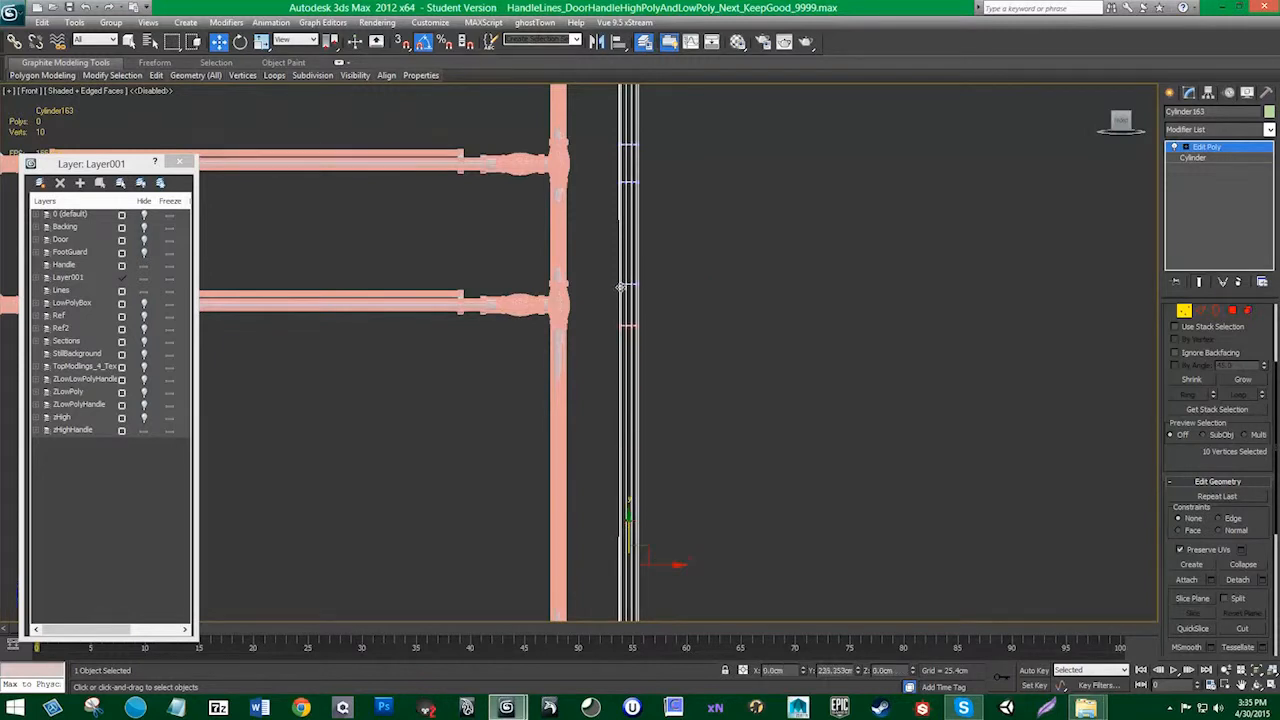
scroll(610, 410, "down", 3)
middle_click_drag(640, 436, 641, 437)
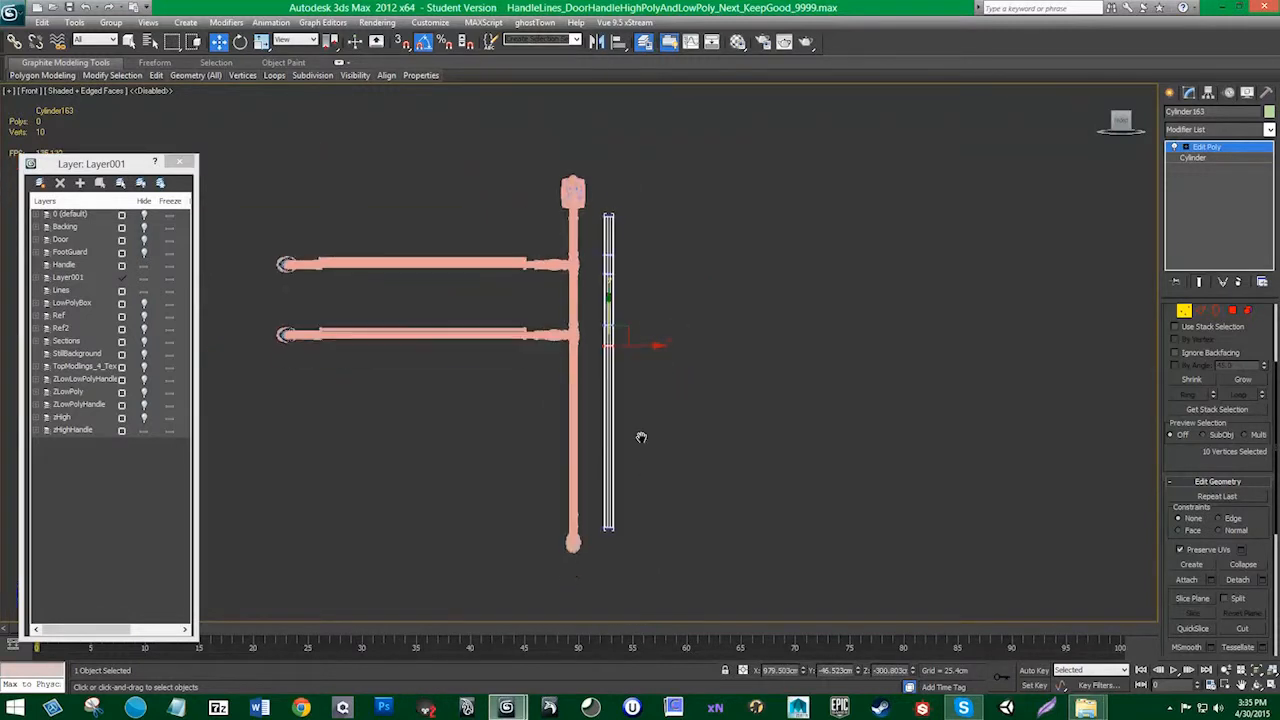
scroll(621, 438, "up", 2)
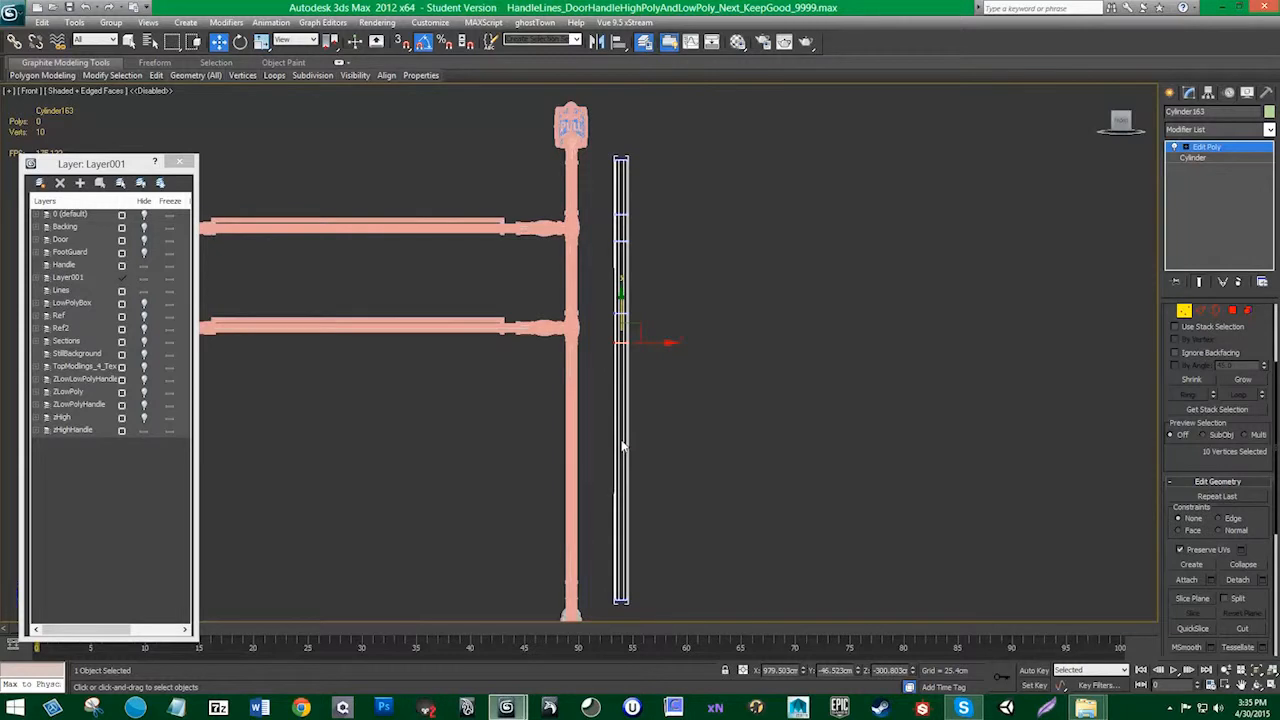
left_click(1184, 311)
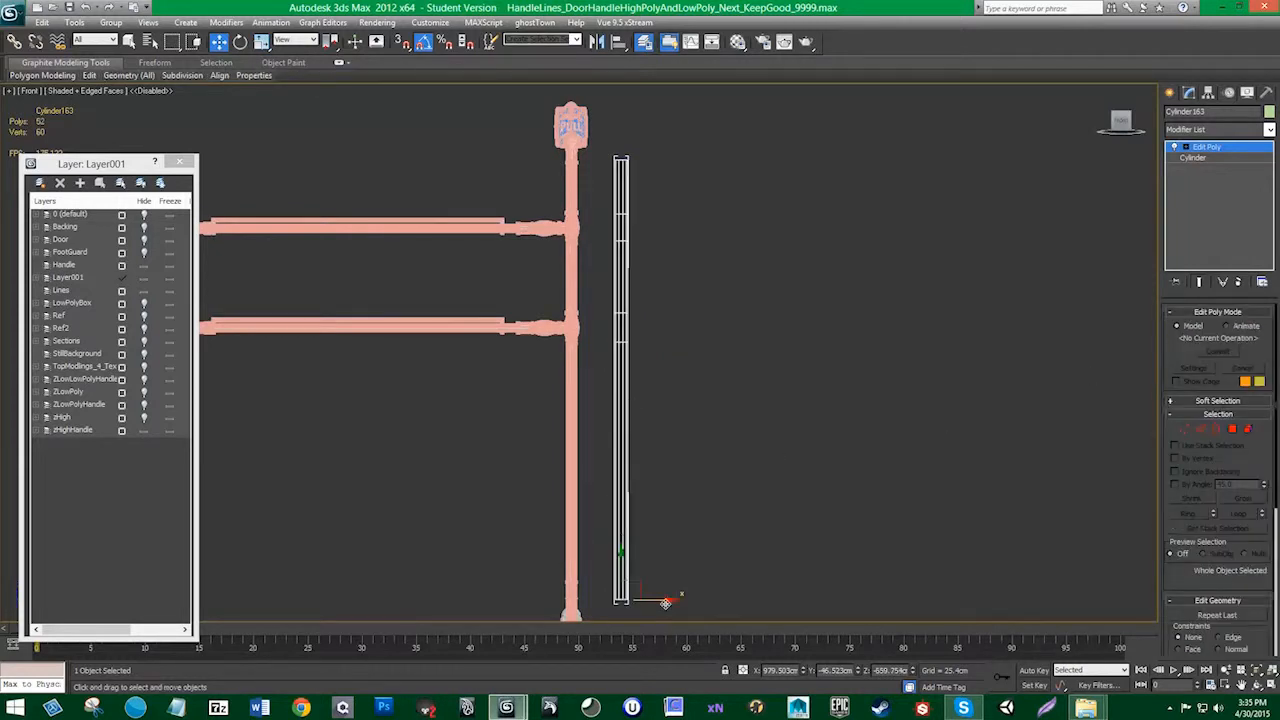
Step: Clone the cylinder as a copy, rotate it 90 degrees to horizontal, and move it onto the handle's lower horizontal pipe
left_click_drag(665, 603, 506, 598, "shift")
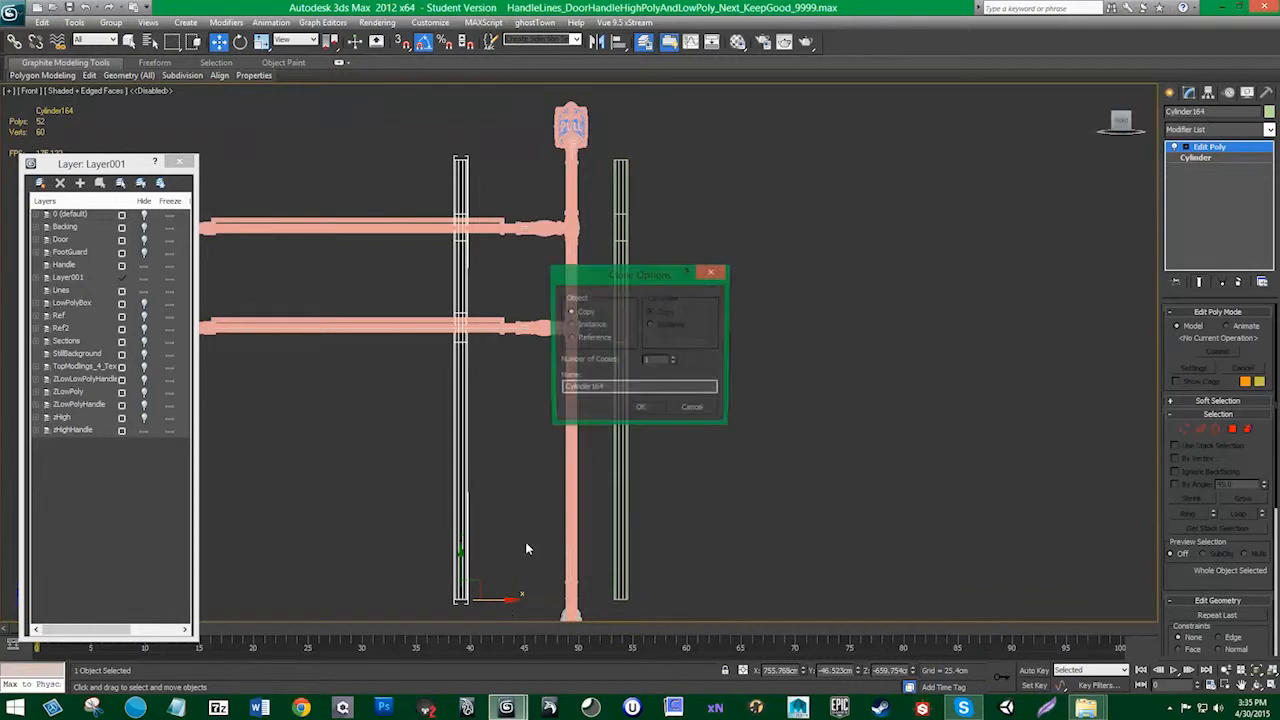
left_click(637, 410)
mouse_move(409, 566)
left_mouse_down()
mouse_move(423, 609)
mouse_move(420, 580)
mouse_move(403, 633)
left_mouse_up()
key("w")
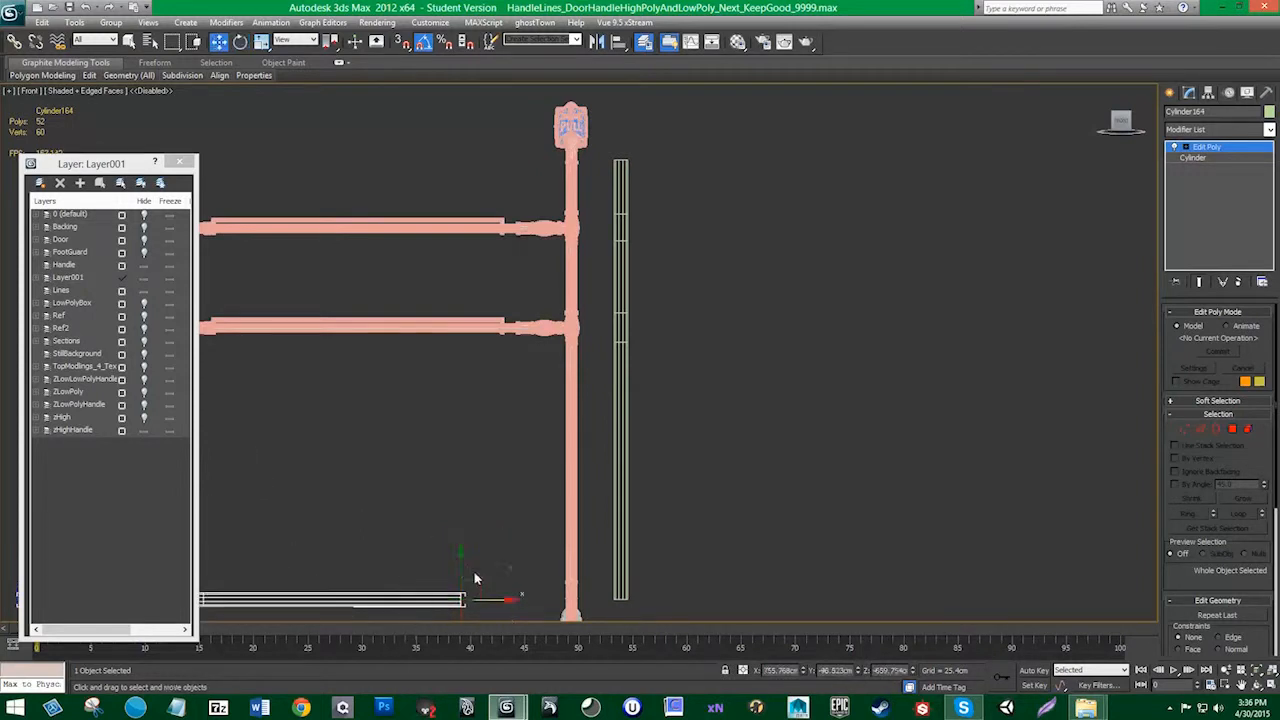
left_click_drag(493, 564, 579, 316)
Step: Scale the horizontal cylinder down along X to shorten it to fit the lower horizontal pipe
middle_click_drag(414, 524, 571, 551)
key("r")
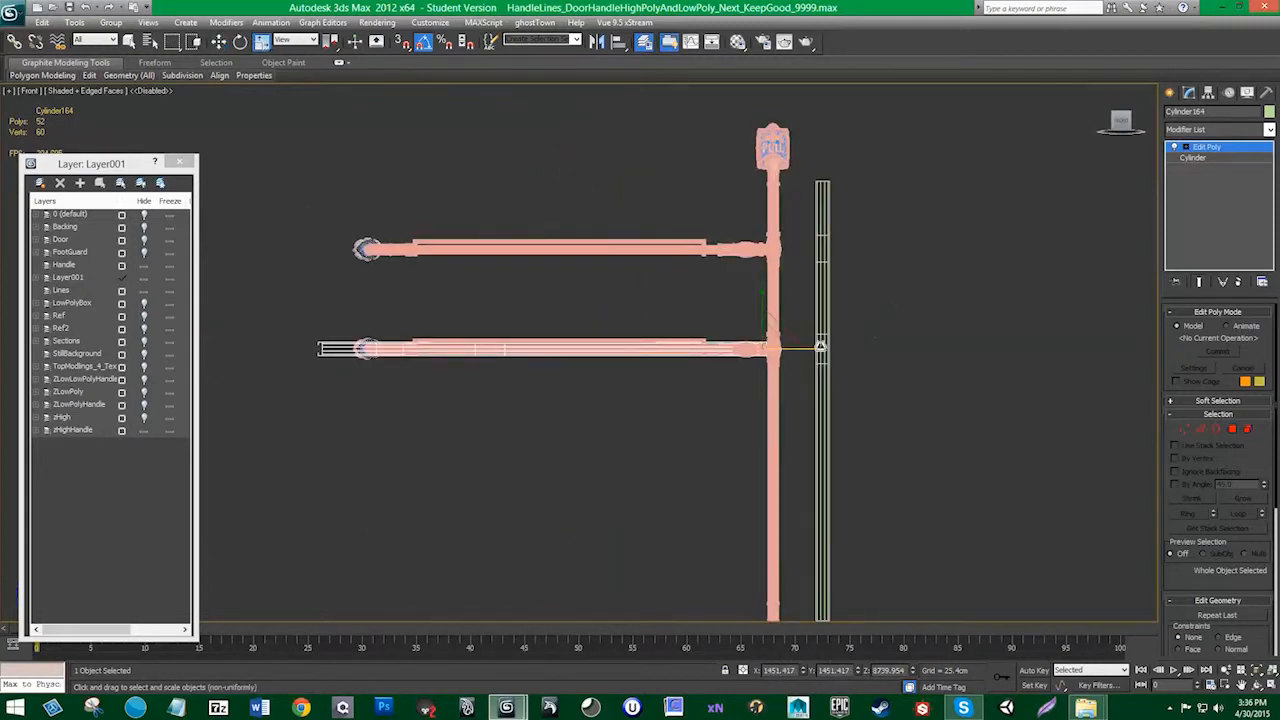
left_click_drag(820, 346, 808, 343)
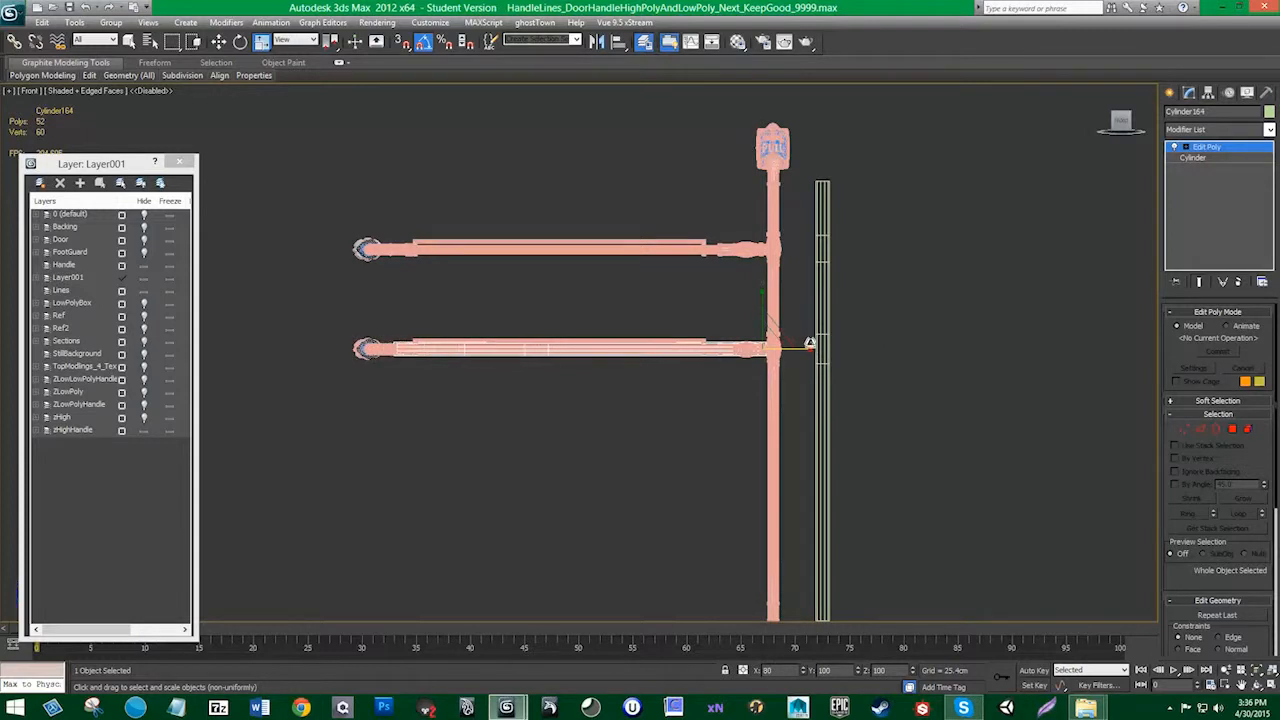
middle_click_drag(814, 420, 789, 460)
scroll(789, 460, "up", 2)
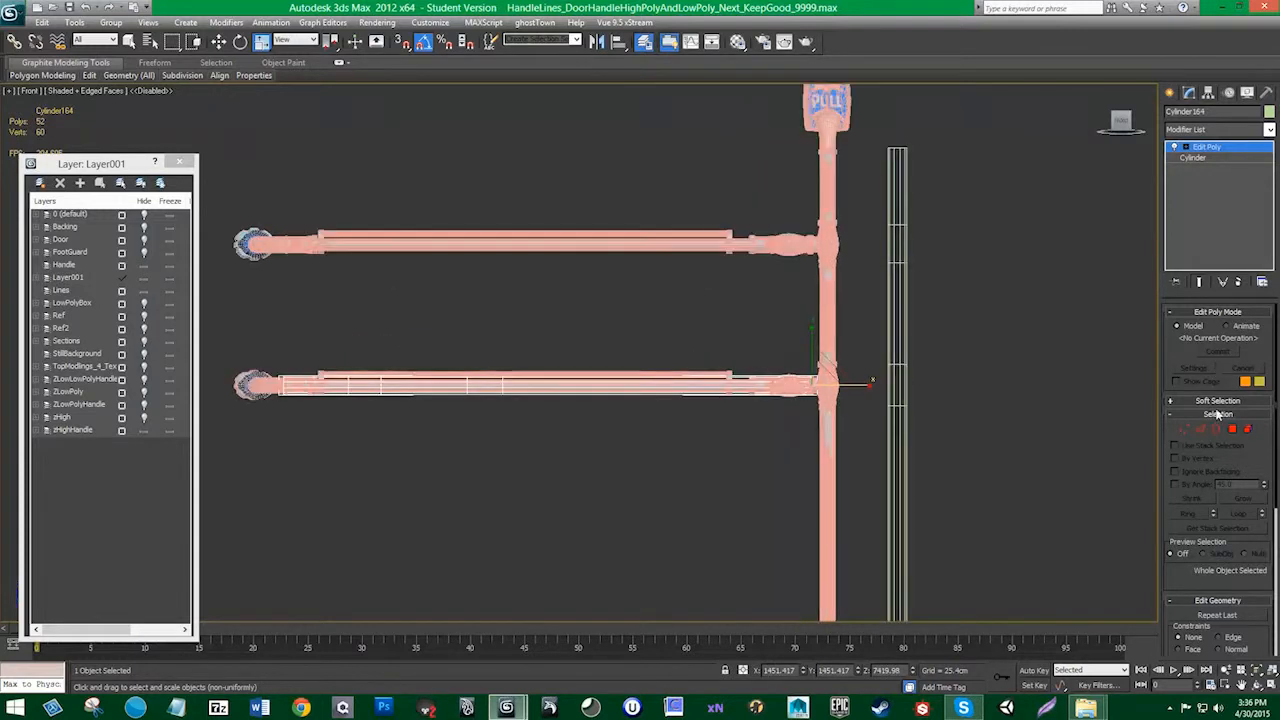
Step: Move the horizontal cylinder's two rightmost inner vertex rings along X to the joint beside the vertical pipe
left_click(1185, 430)
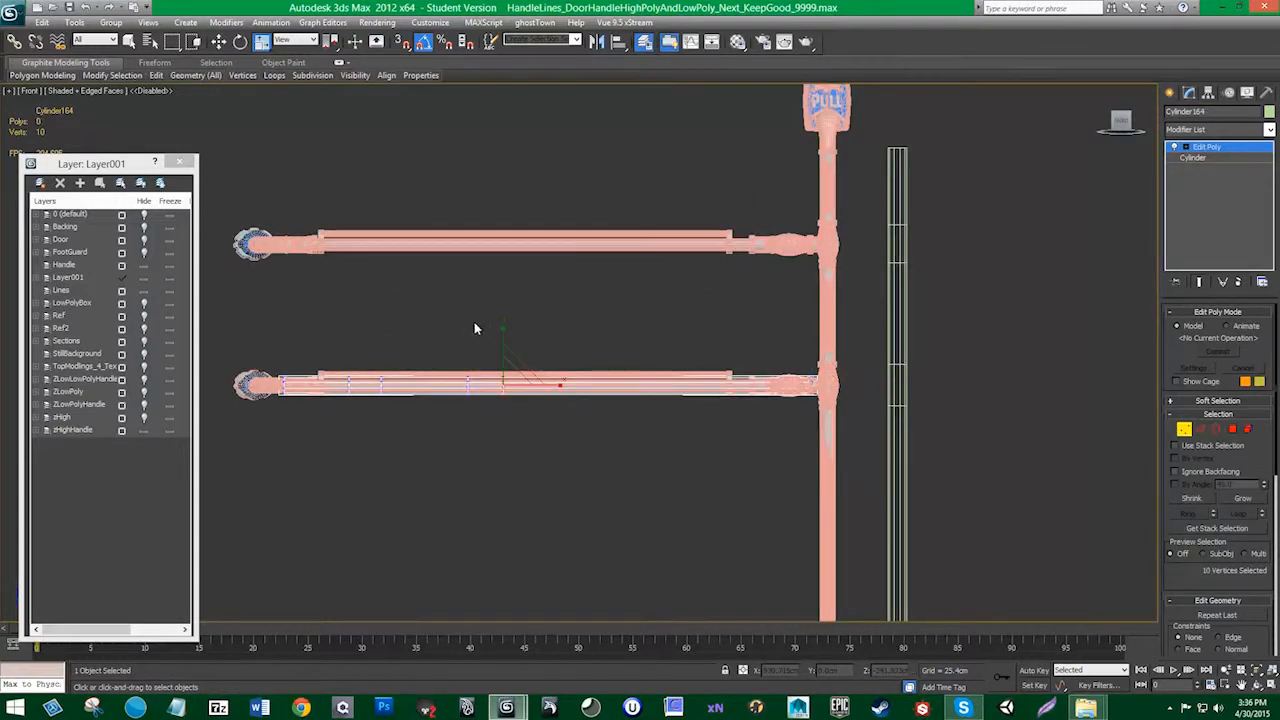
key("w")
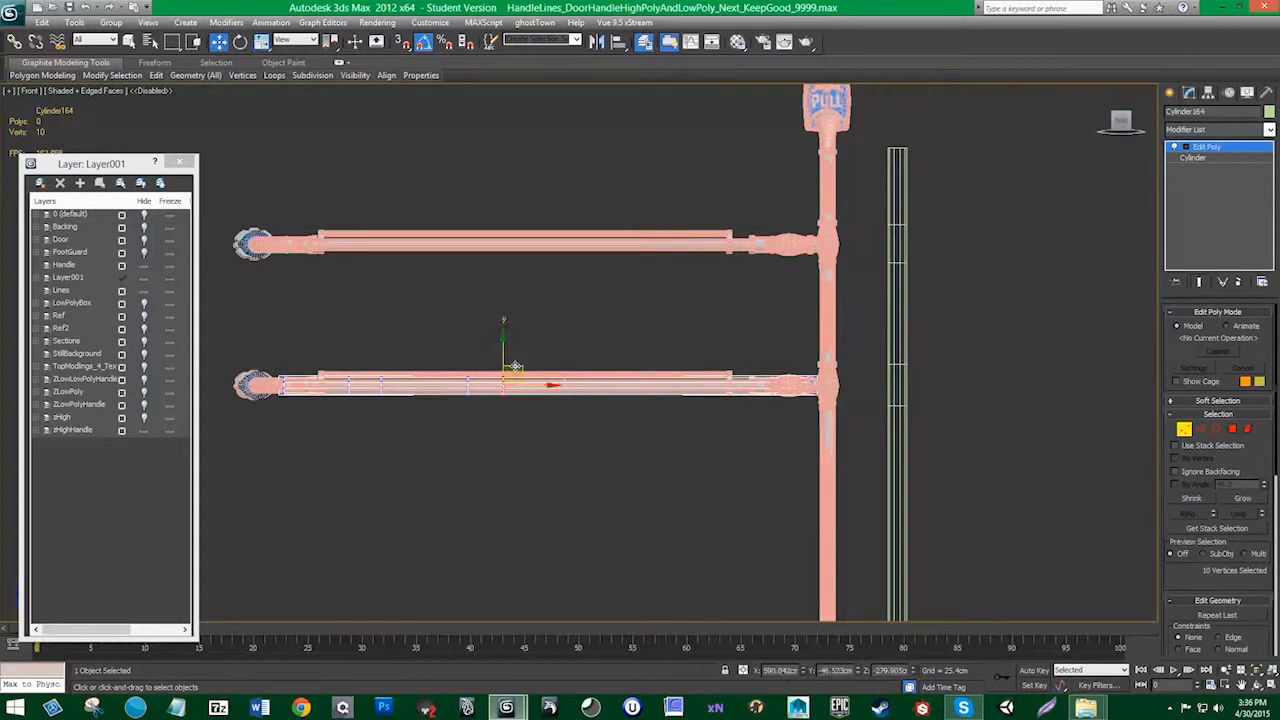
left_click_drag(1213, 585, 1194, 489)
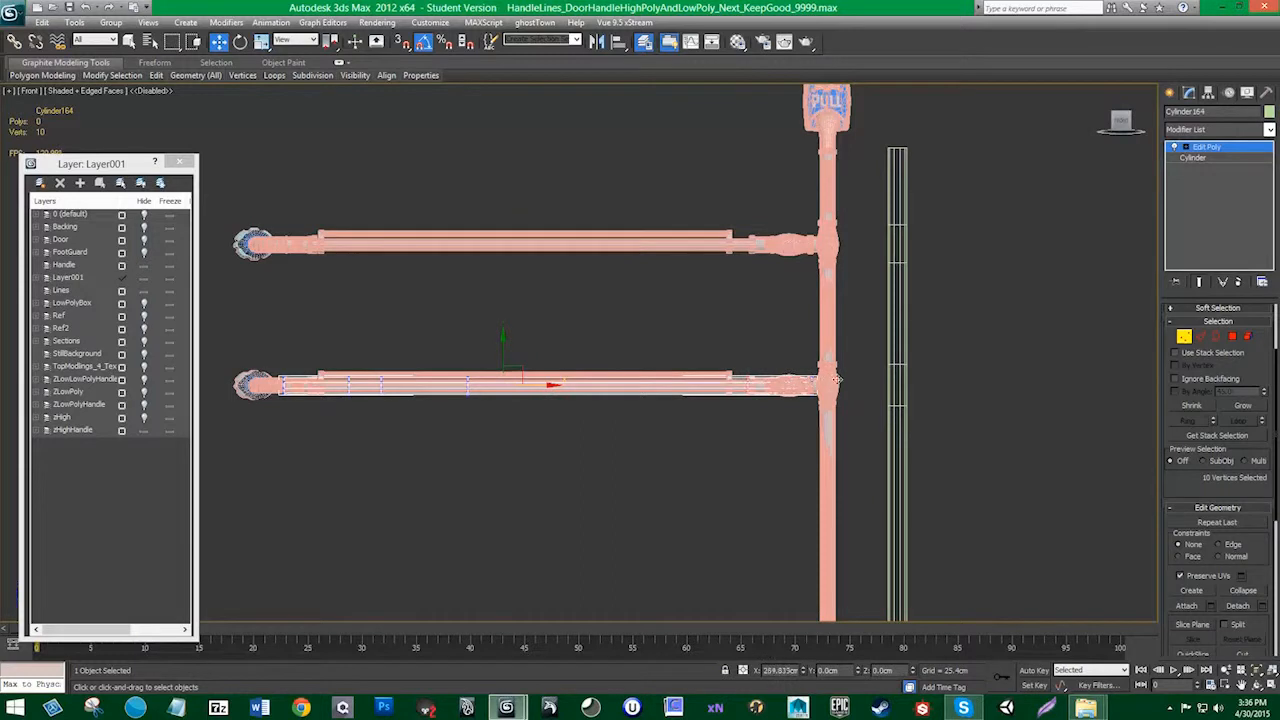
left_click_drag(858, 380, 859, 381)
left_click_drag(426, 350, 518, 461)
left_click_drag(810, 369, 811, 369)
Step: Move the leftmost inner vertex ring toward the horizontal cylinder's left end and leave vertex editing
left_click_drag(325, 357, 365, 430)
left_click_drag(381, 386, 305, 382)
left_click(1184, 340)
Step: Select the polygons of the vertical cylinder's two short bands that line up with the pipe's upper and lower joints
middle_click_drag(663, 412, 524, 411)
left_click(757, 386)
middle_click_drag(746, 435, 628, 433)
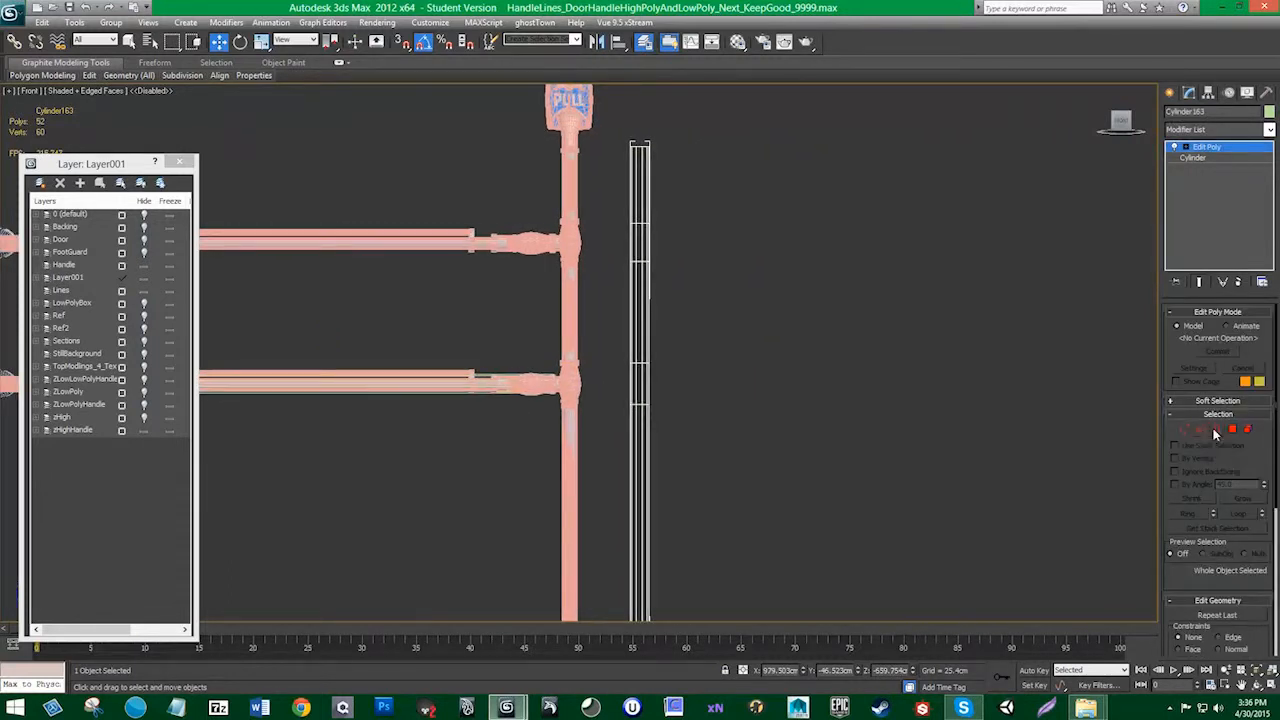
left_click(1232, 429)
left_click_drag(624, 384, 616, 384)
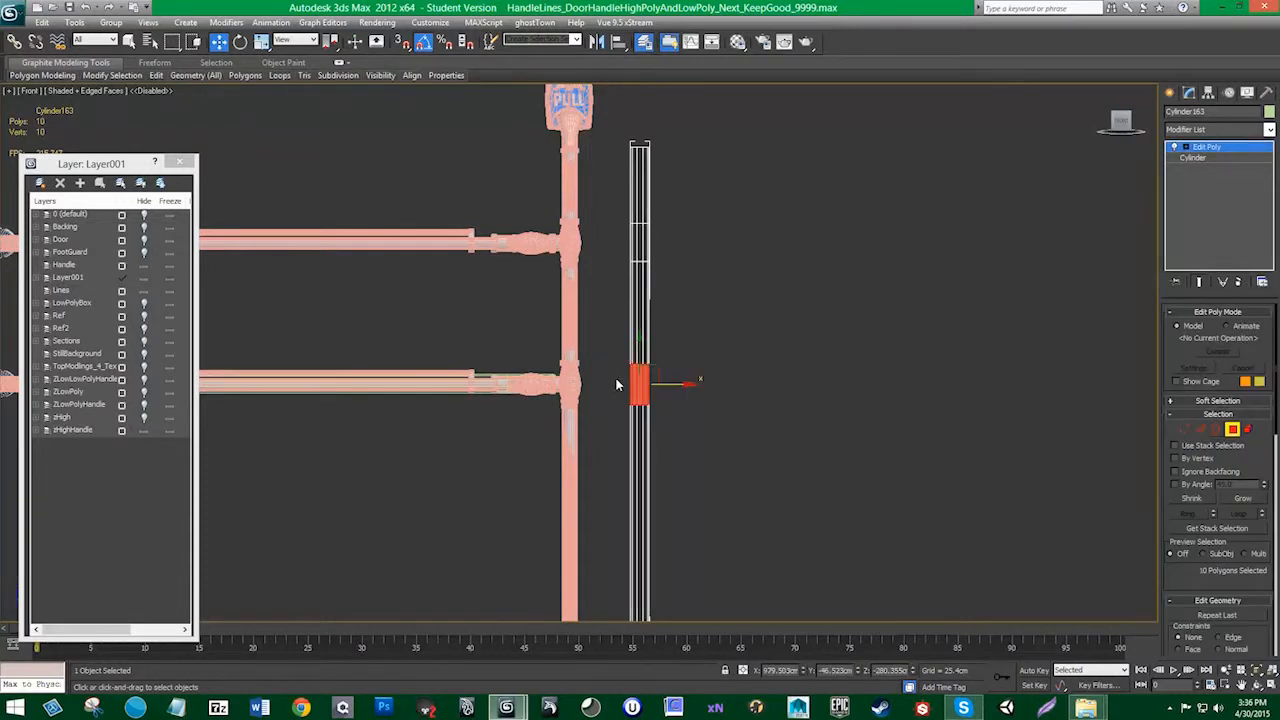
left_click_drag(680, 254, 614, 239, "ctrl")
Step: Show the selected bands in a maximized perspective view and open the Extrude settings for their polygons
key("alt+w")
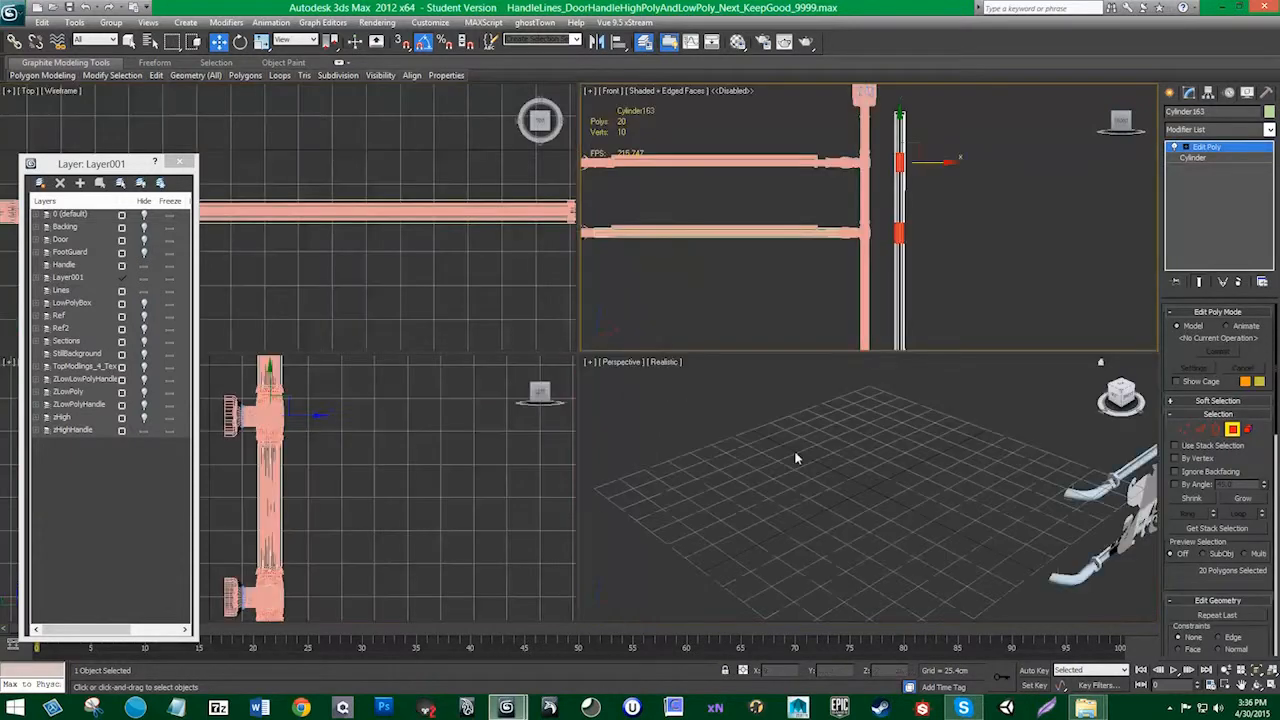
key("p")
key("alt+w")
key("z")
middle_click_drag(760, 382, 643, 447, "alt")
scroll(739, 378, "down", 3)
scroll(1190, 580, "down", 5)
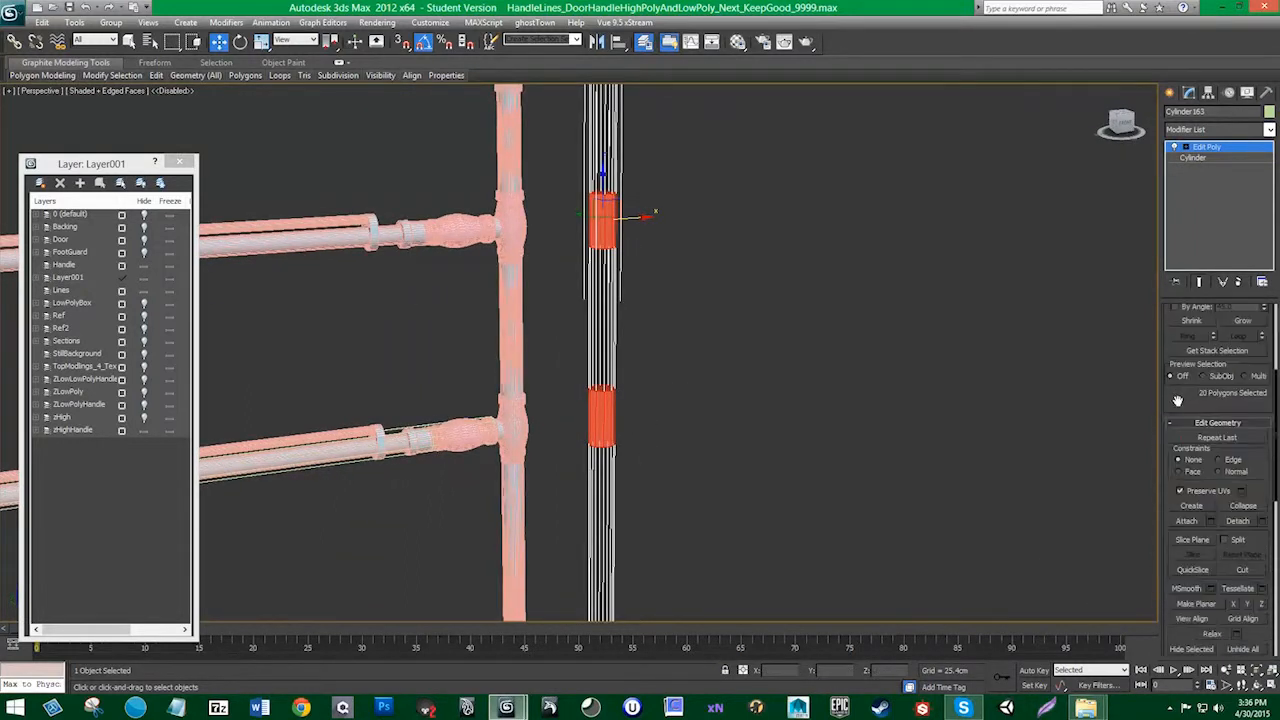
scroll(1218, 577, "down", 3)
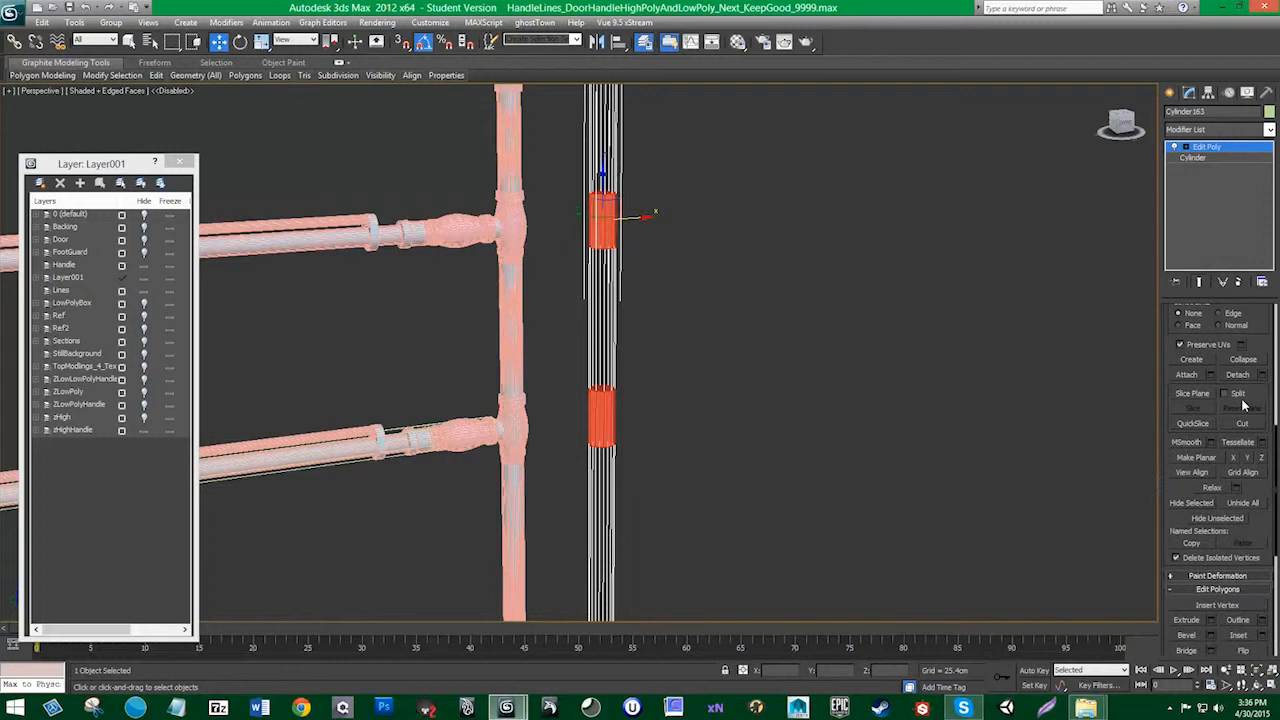
left_click(1211, 621)
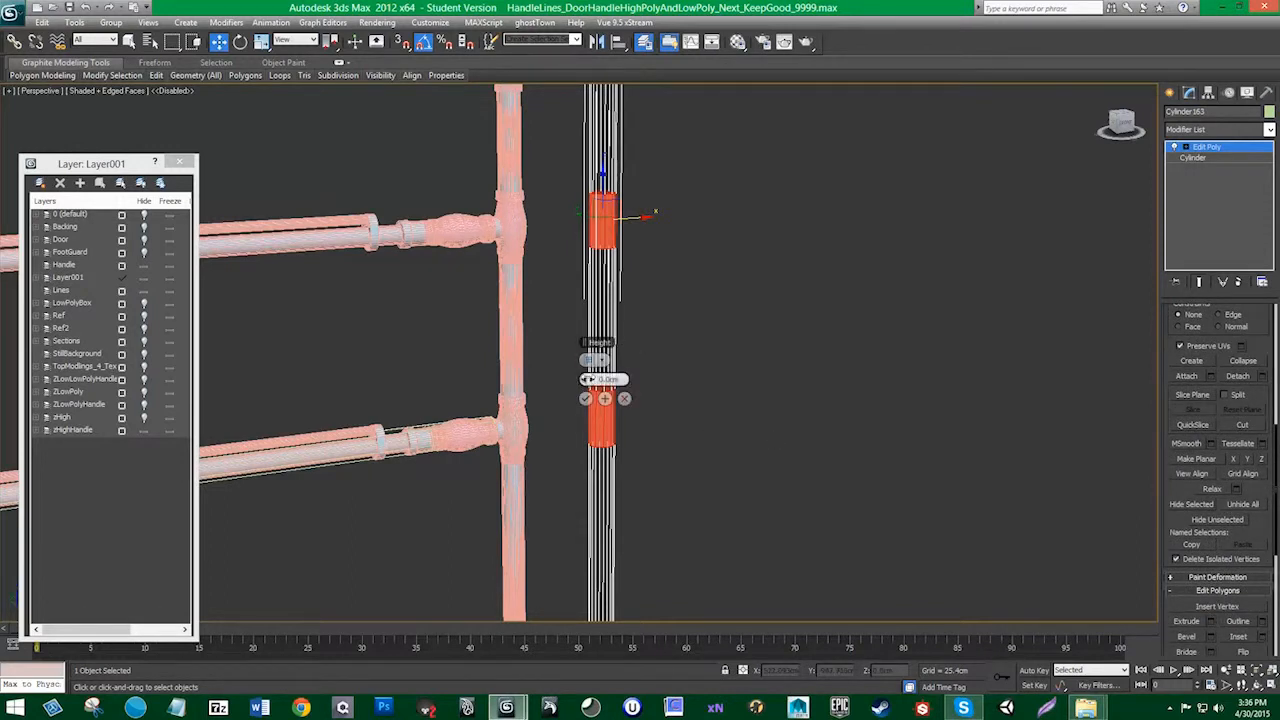
Step: Extrude both bands about 1.48 cm, try the By Polygon type, and set the extrusion type to Local Normals
left_click_drag(586, 380, 588, 380)
key("ctrl+z")
left_click(602, 360)
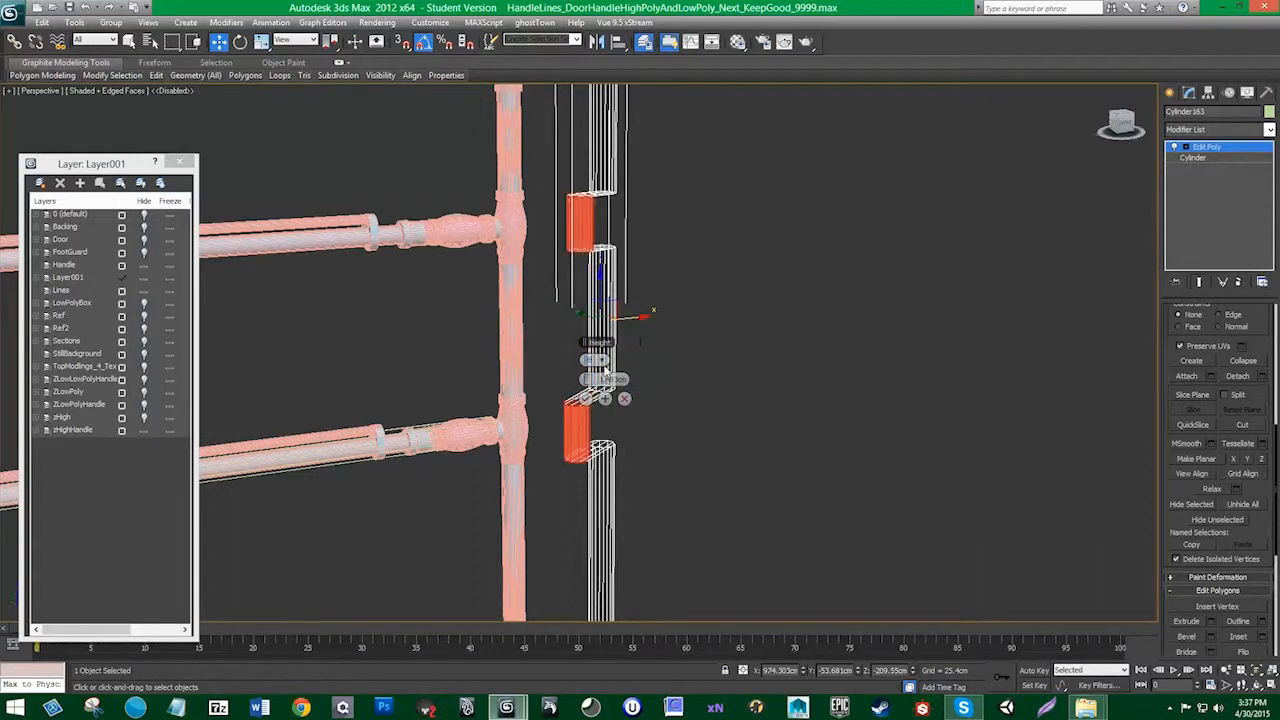
left_click(612, 388)
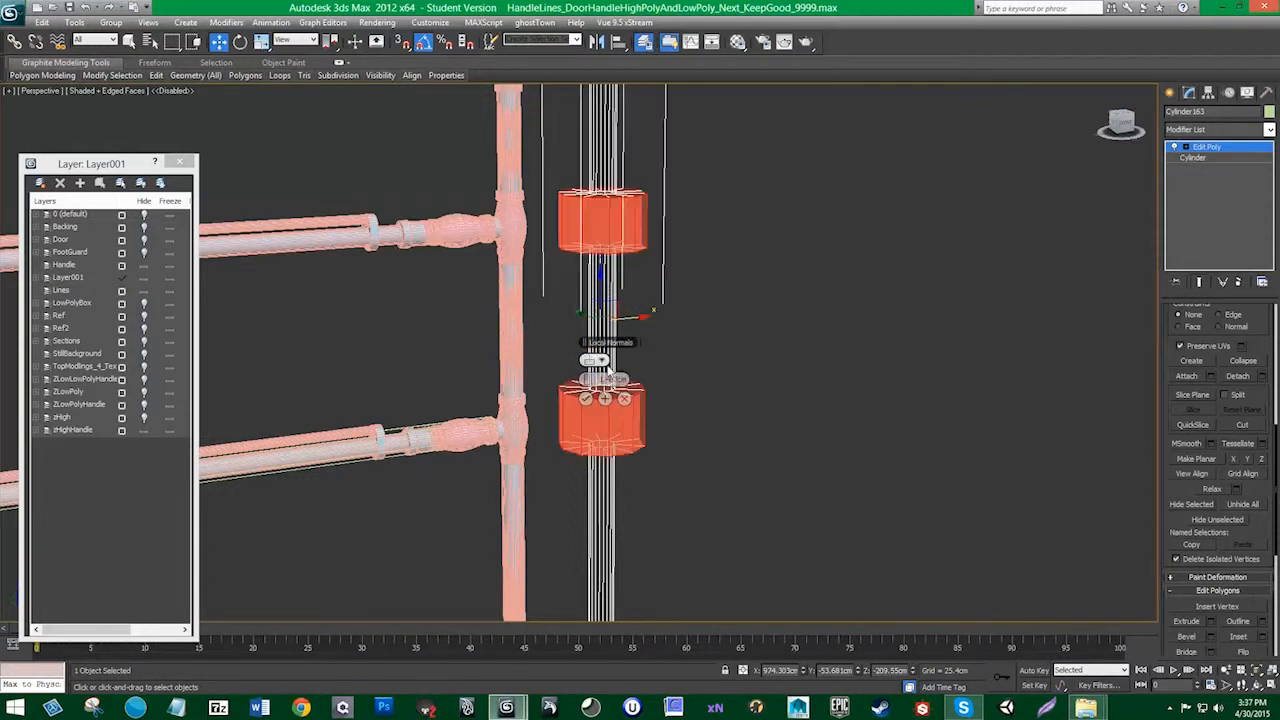
left_click(615, 402)
left_click(602, 361)
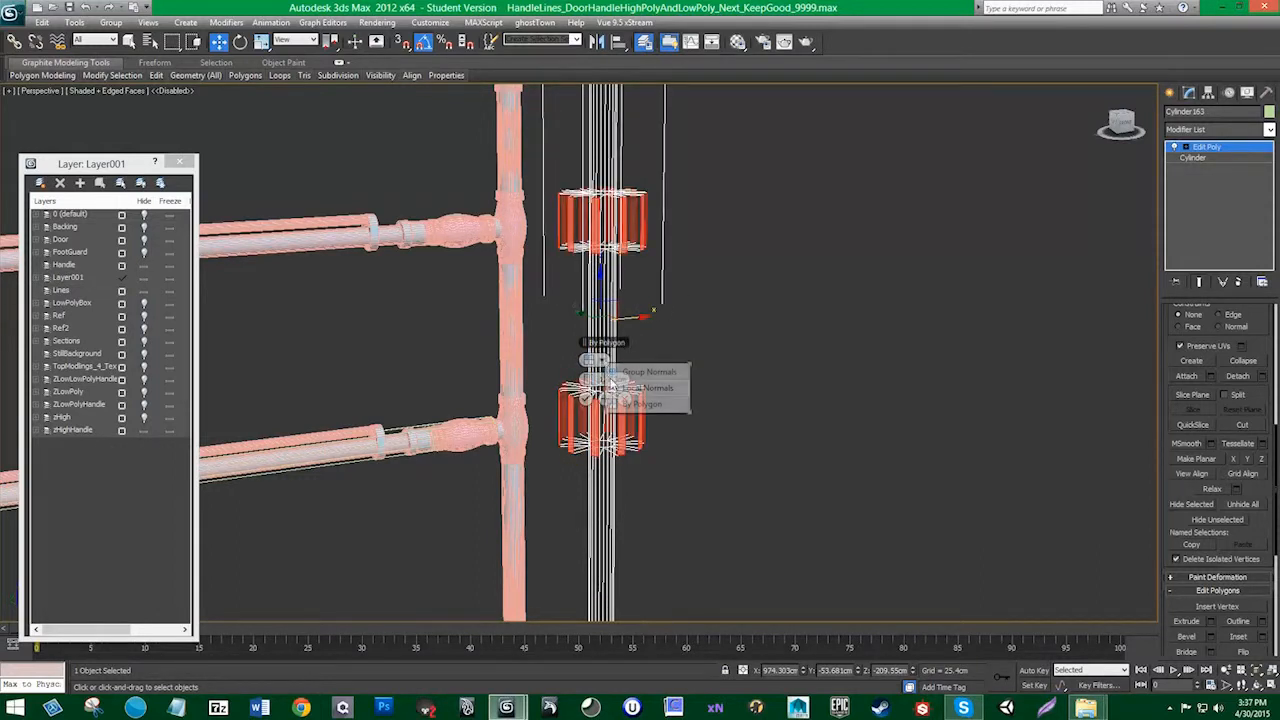
left_click(617, 389)
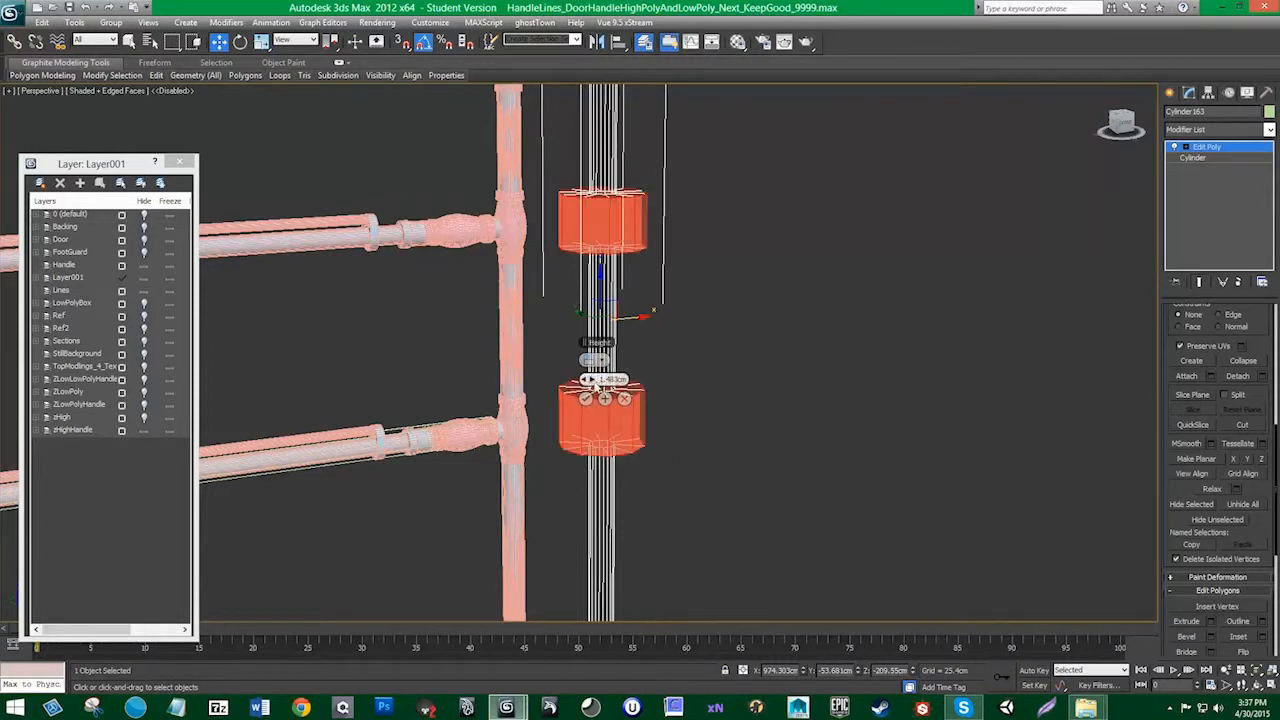
Step: Reduce the extrusion height so the two bands stand out only slightly from the cylinder, and apply the extrusion
left_click_drag(590, 380, 590, 379)
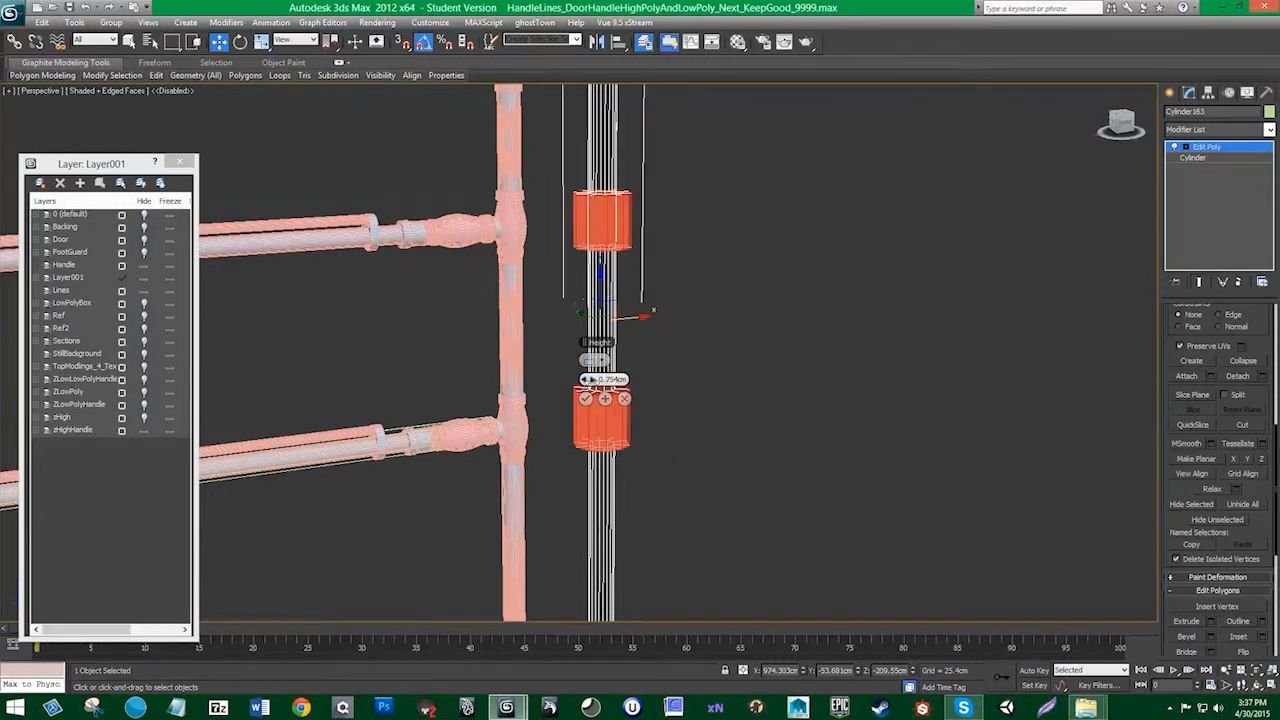
left_click_drag(590, 380, 591, 386)
mouse_move(677, 411)
middle_mouse_down("alt")
mouse_move(632, 413)
mouse_move(677, 413)
middle_mouse_up("alt")
left_click(586, 399)
middle_click_drag(594, 418, 605, 434, "alt")
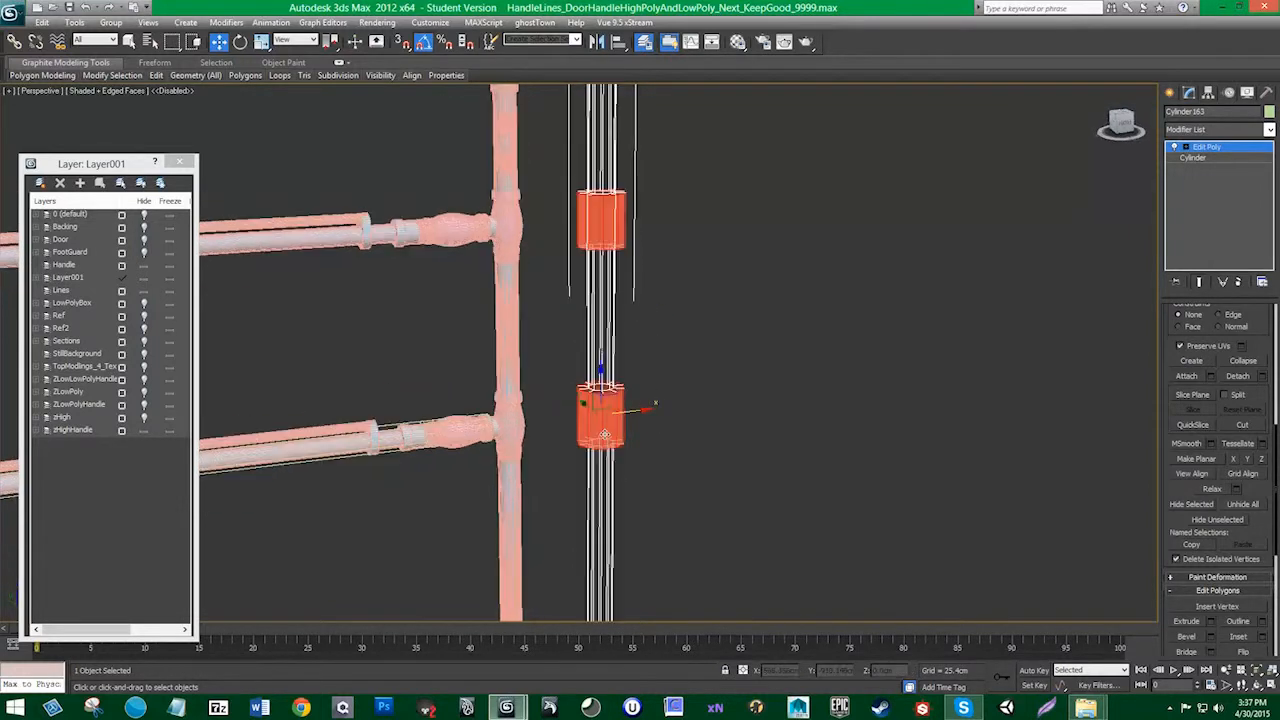
Step: Test the extruded bands' size by moving them over the vertical pipe's joints, undo each move, and scale the bands down slightly
left_click_drag(638, 411, 544, 423)
key("ctrl+z")
key("r")
key("w")
key("s")
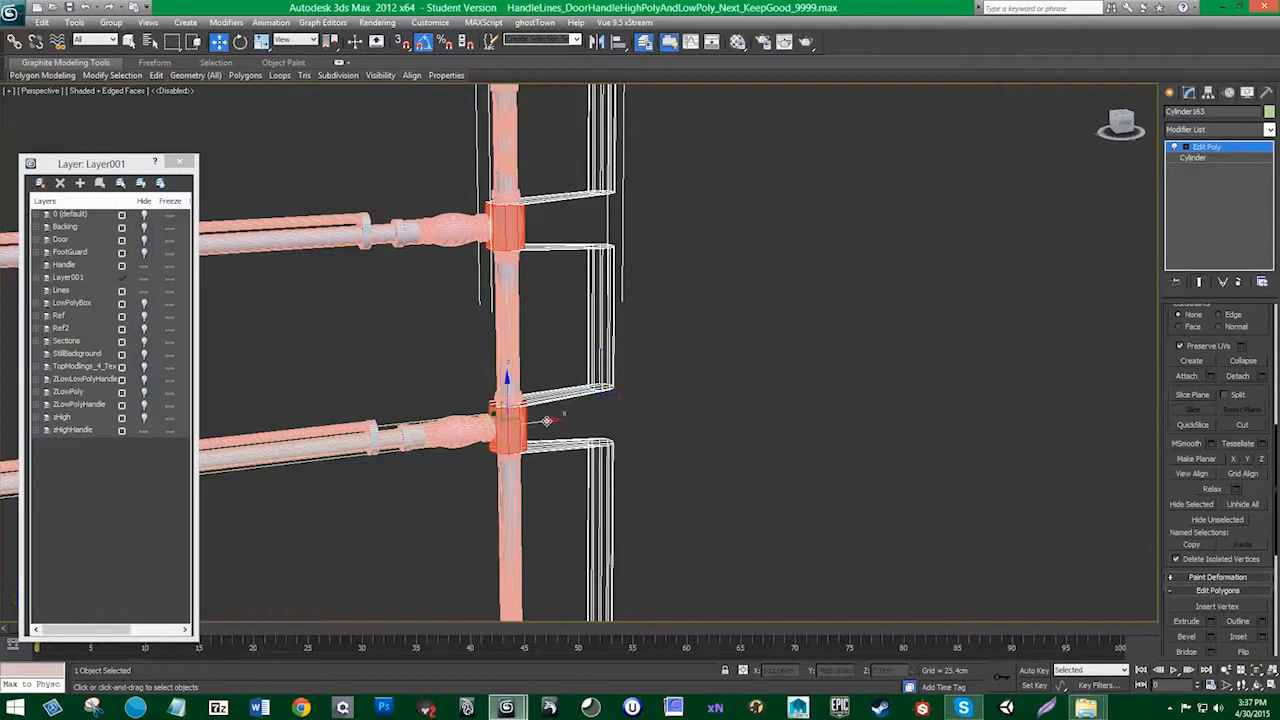
key("ctrl+z")
key("r")
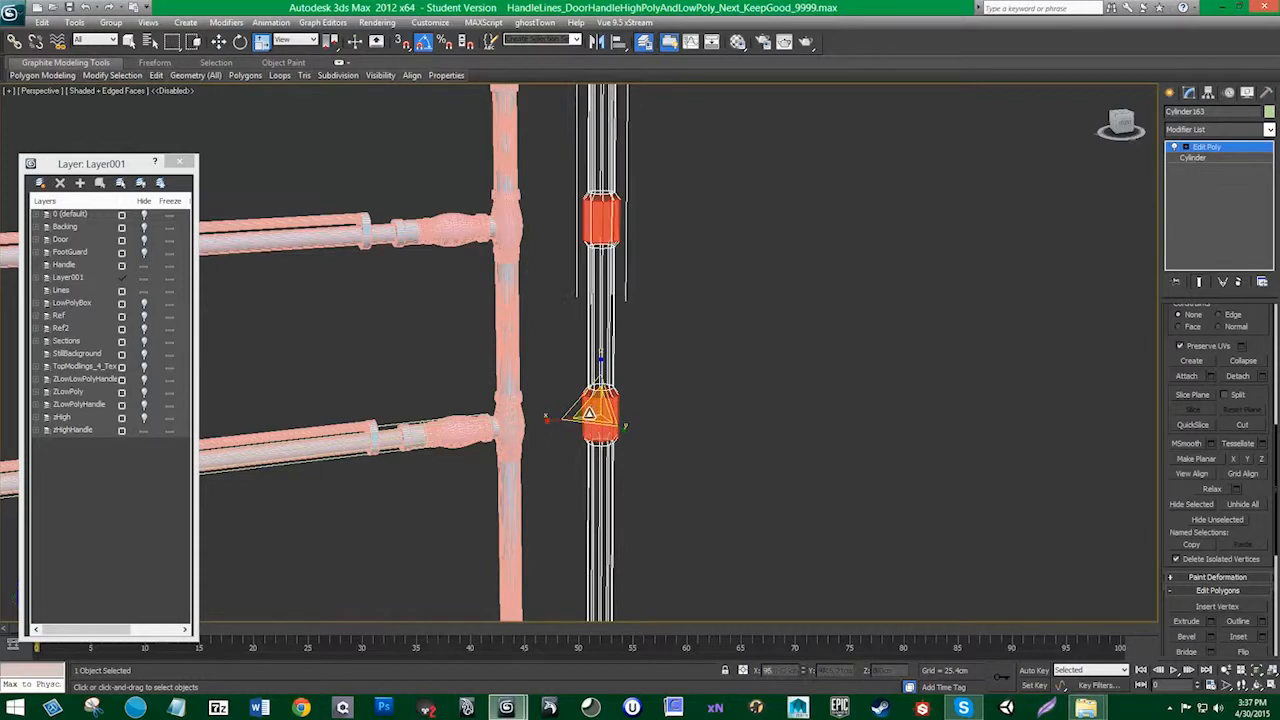
Step: Fine-tune the bands' scale, checking their fit over the vertical pipe's joints with undone moves, and leave polygon editing
key("w")
left_click_drag(640, 408, 548, 426)
key("ctrl+z")
key("r")
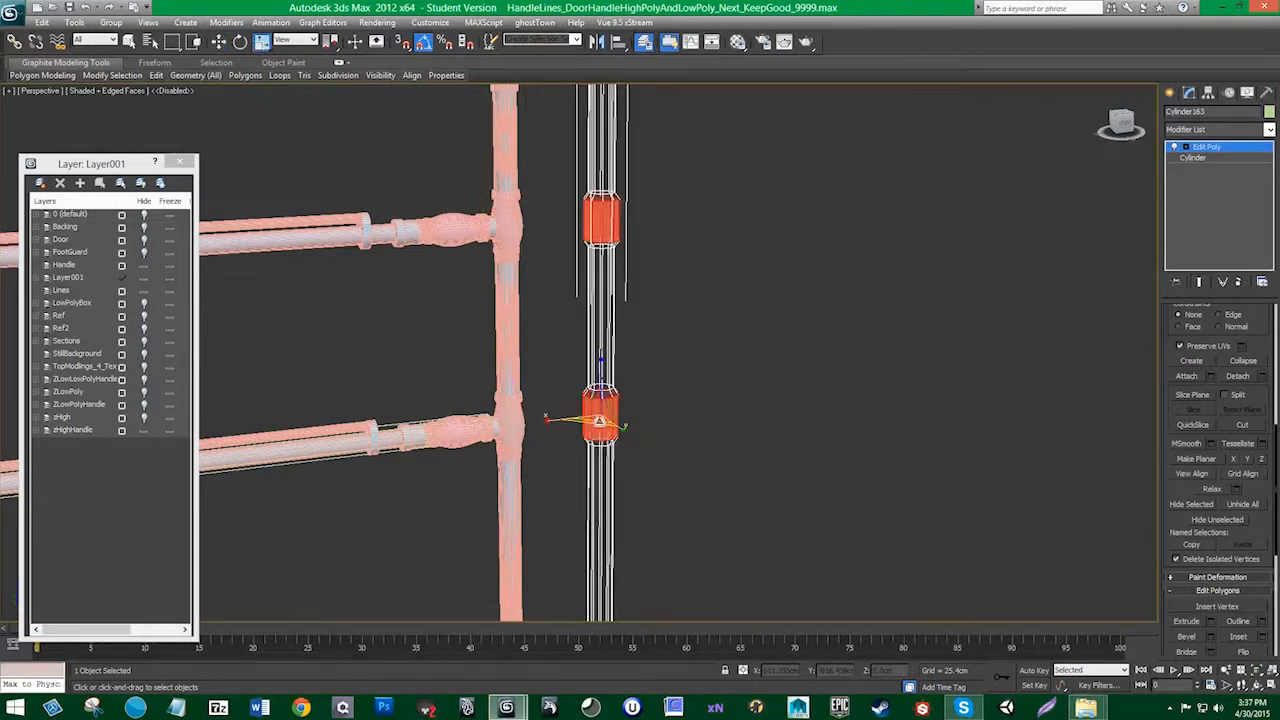
key("w")
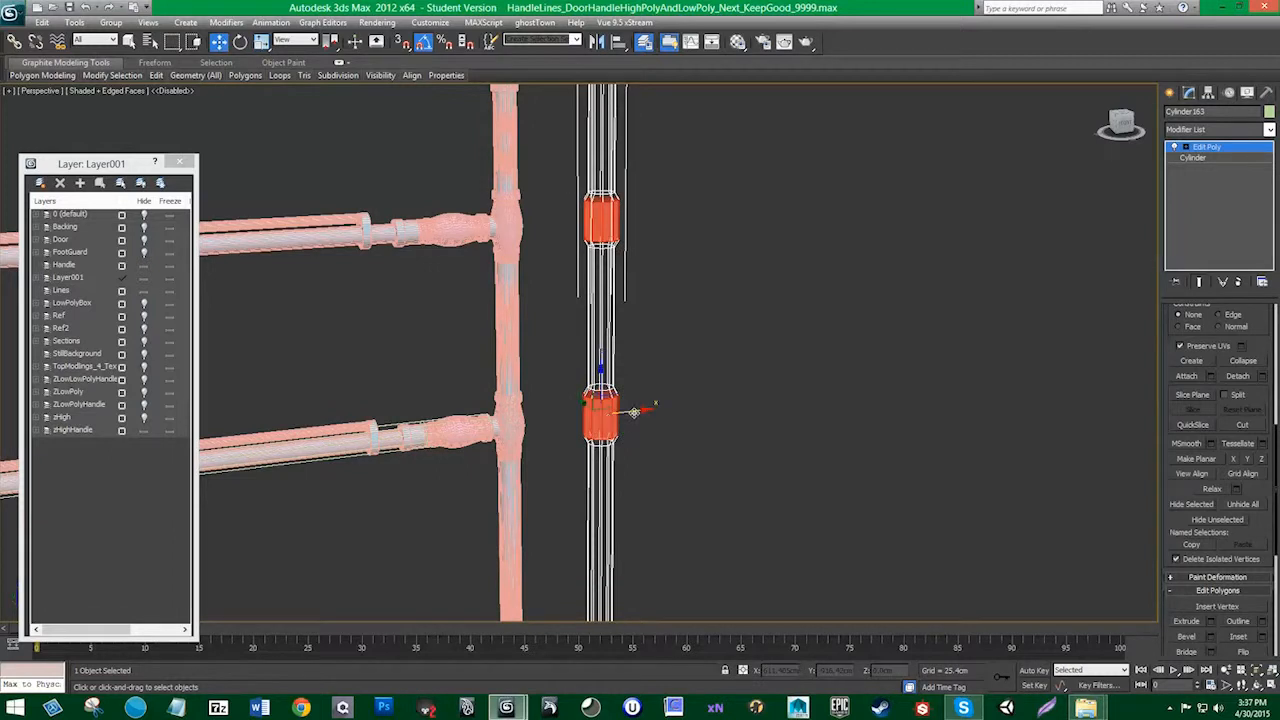
left_click_drag(640, 408, 553, 425)
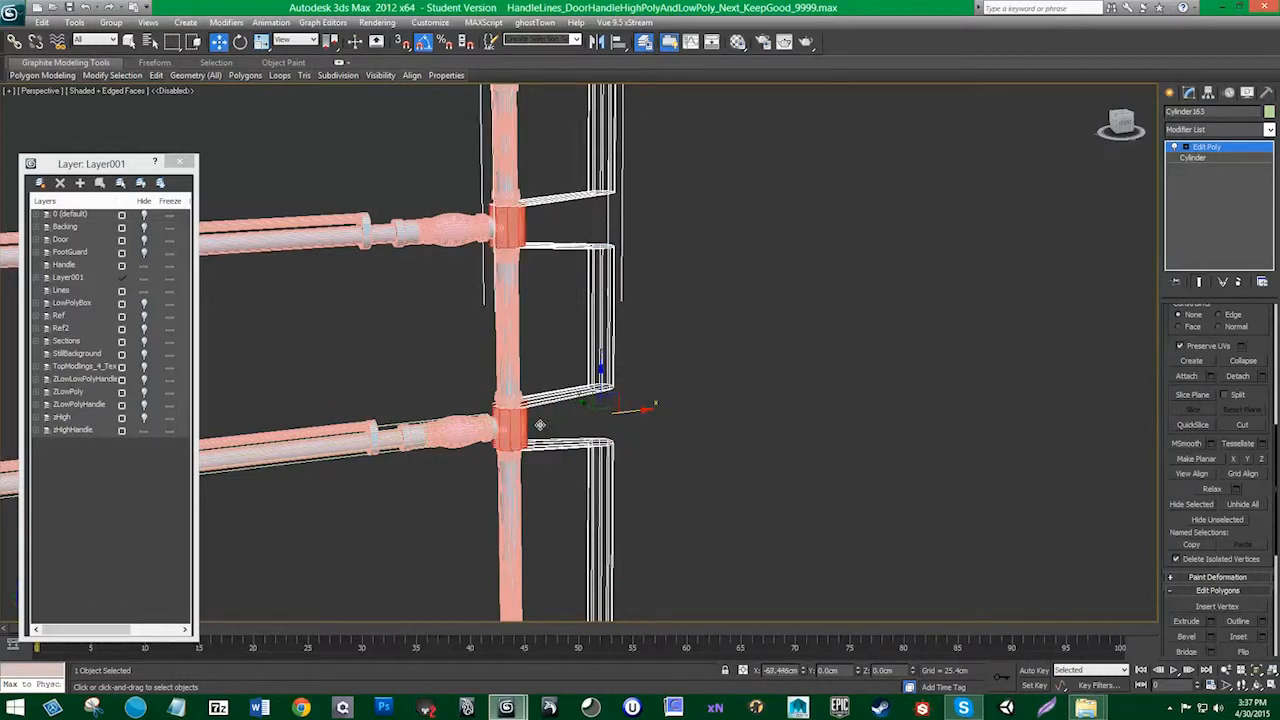
key("ctrl+z")
middle_click_drag(671, 419, 666, 426, "alt")
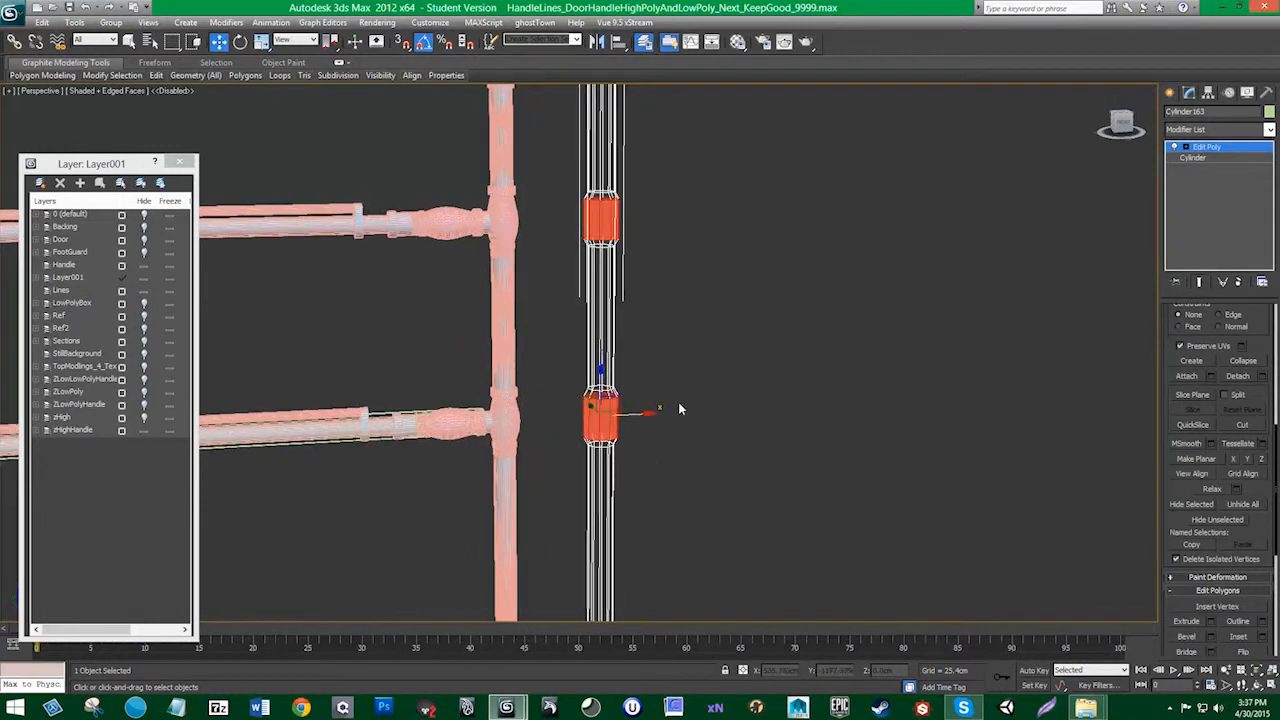
left_click(678, 402)
left_click(1201, 150)
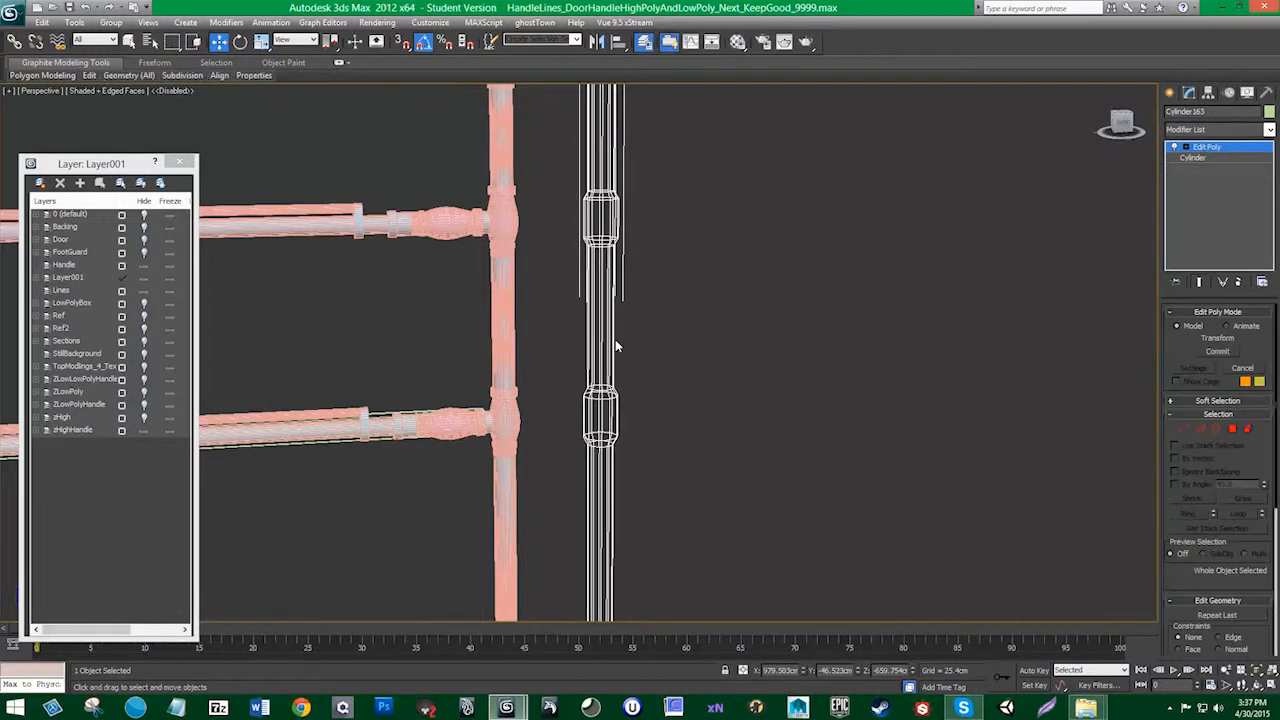
Step: Select the low-poly cylinder on the lower horizontal pipe and raise it vertically to just above that pipe
scroll(615, 339, "down", 5)
scroll(610, 328, "up", 2)
middle_click_drag(611, 332, 643, 312)
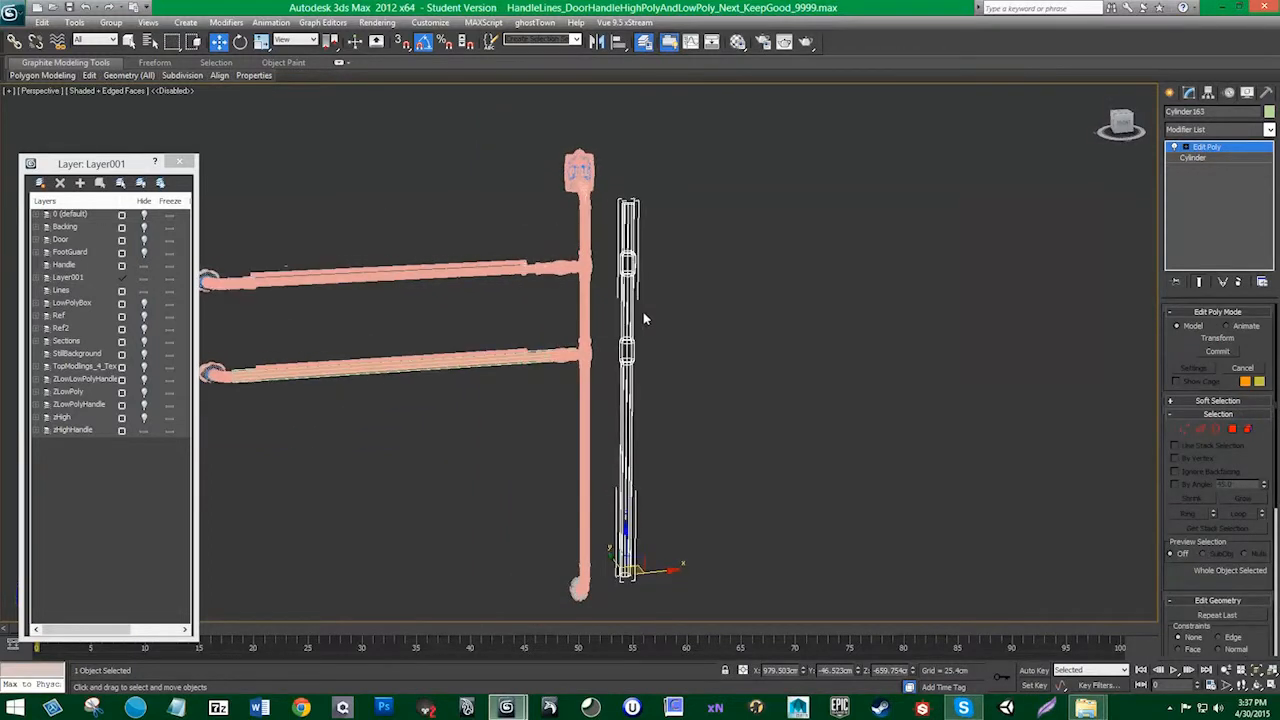
left_click(538, 355)
left_click_drag(572, 317, 567, 294)
middle_click_drag(550, 337, 556, 342)
scroll(516, 382, "up", 3)
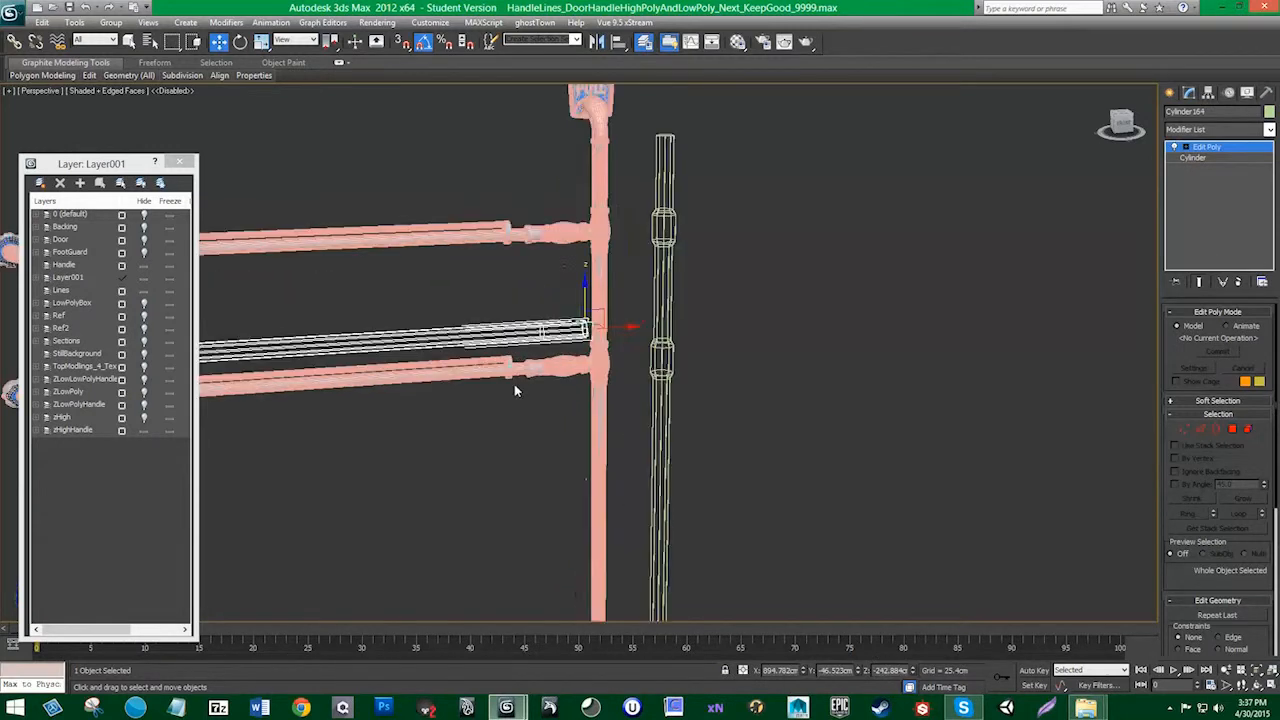
middle_click_drag(514, 384, 709, 386)
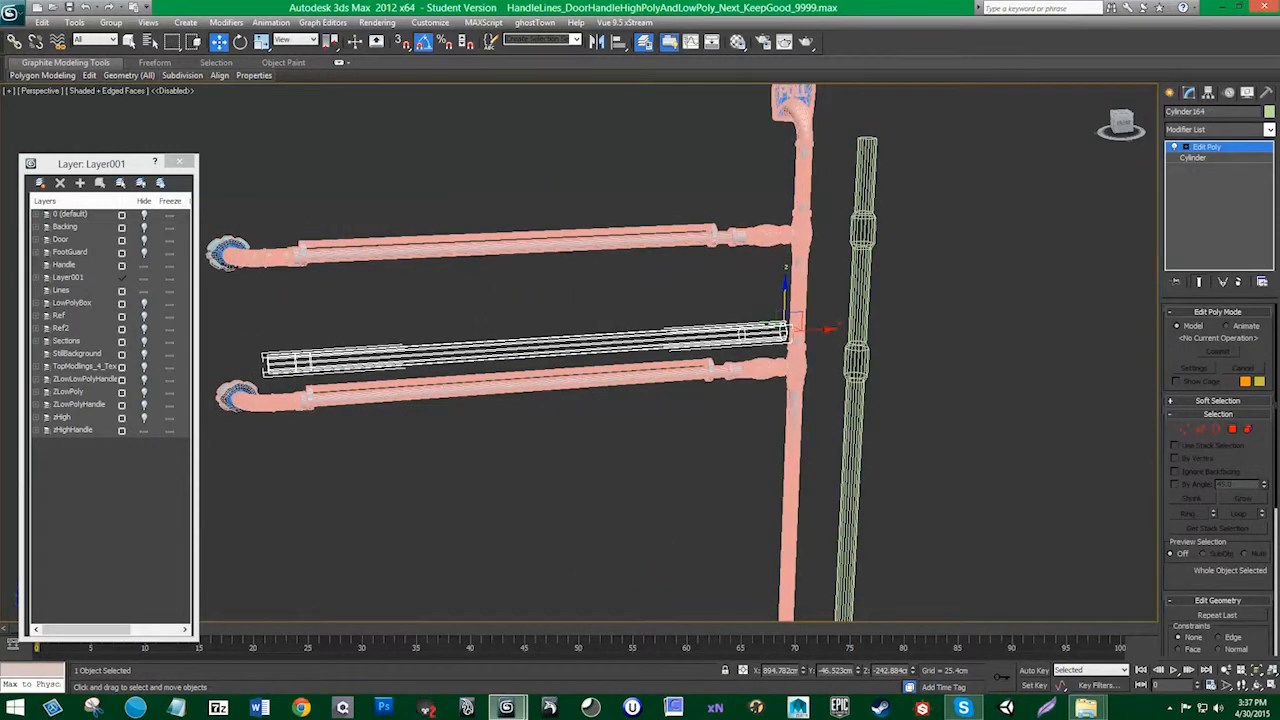
Step: Select the horizontal cylinder's band polygons next to the vertical pipe and the narrow band's polygons near its opposite end
left_click(1185, 429)
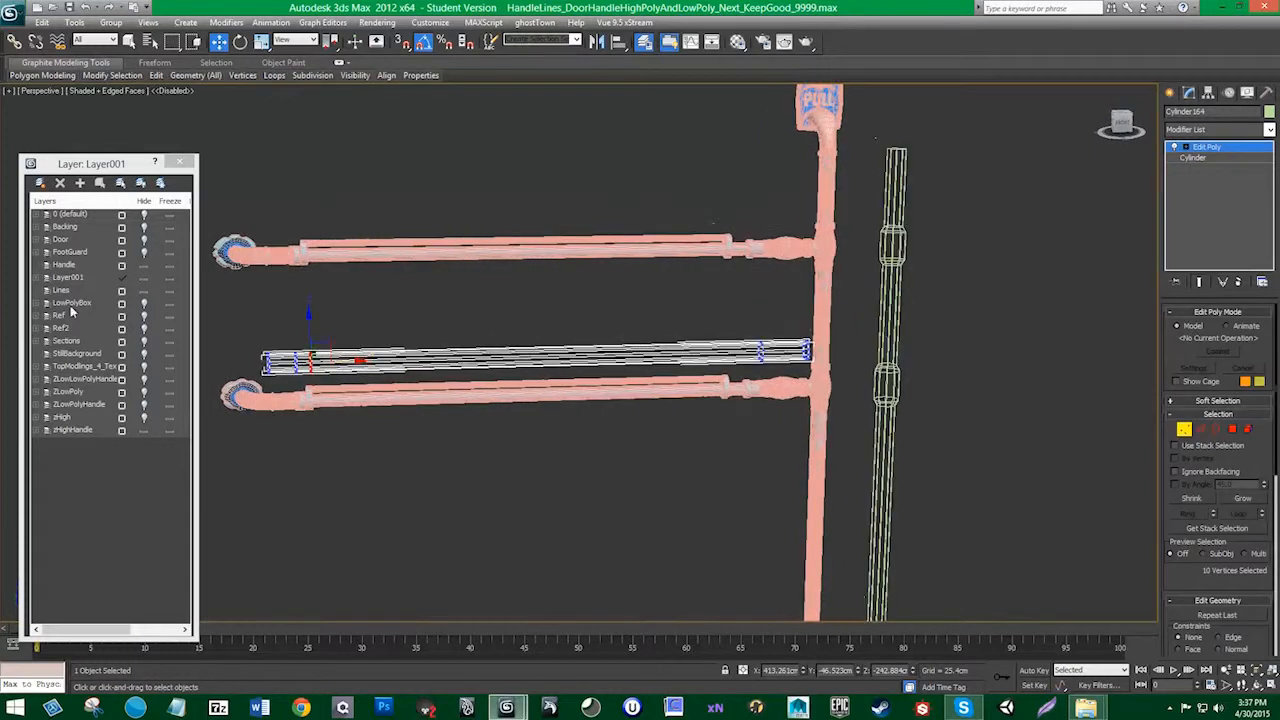
mouse_move(251, 320)
left_mouse_down()
mouse_move(304, 392)
mouse_move(283, 323)
mouse_move(300, 392)
mouse_move(304, 362)
left_mouse_up()
left_click(1201, 428)
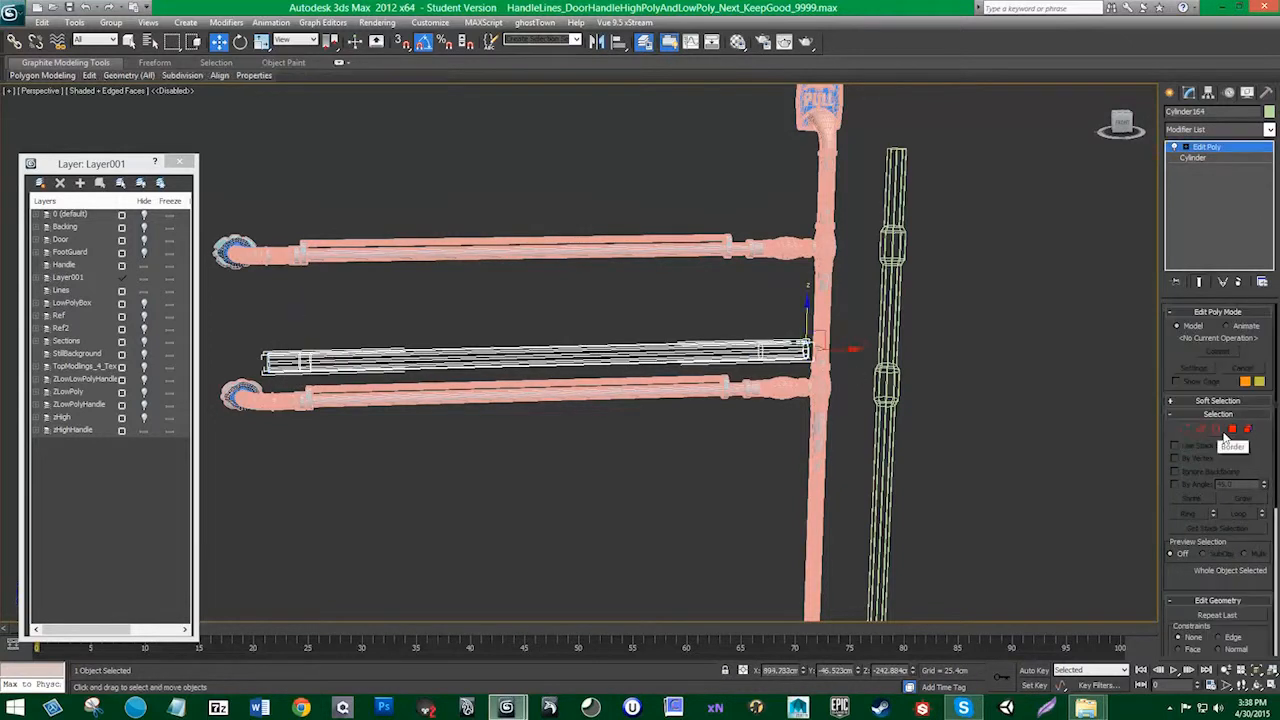
left_click(1232, 428)
left_click_drag(784, 376, 777, 319)
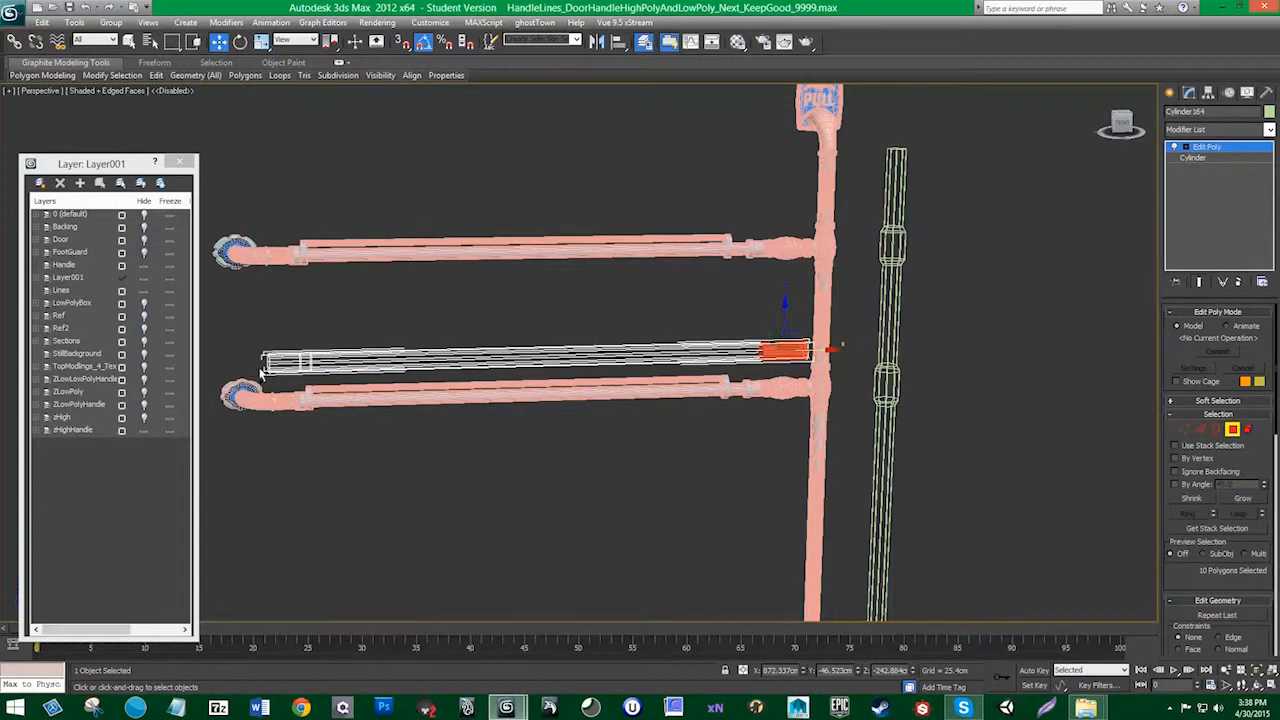
left_click_drag(305, 348, 312, 374, "ctrl")
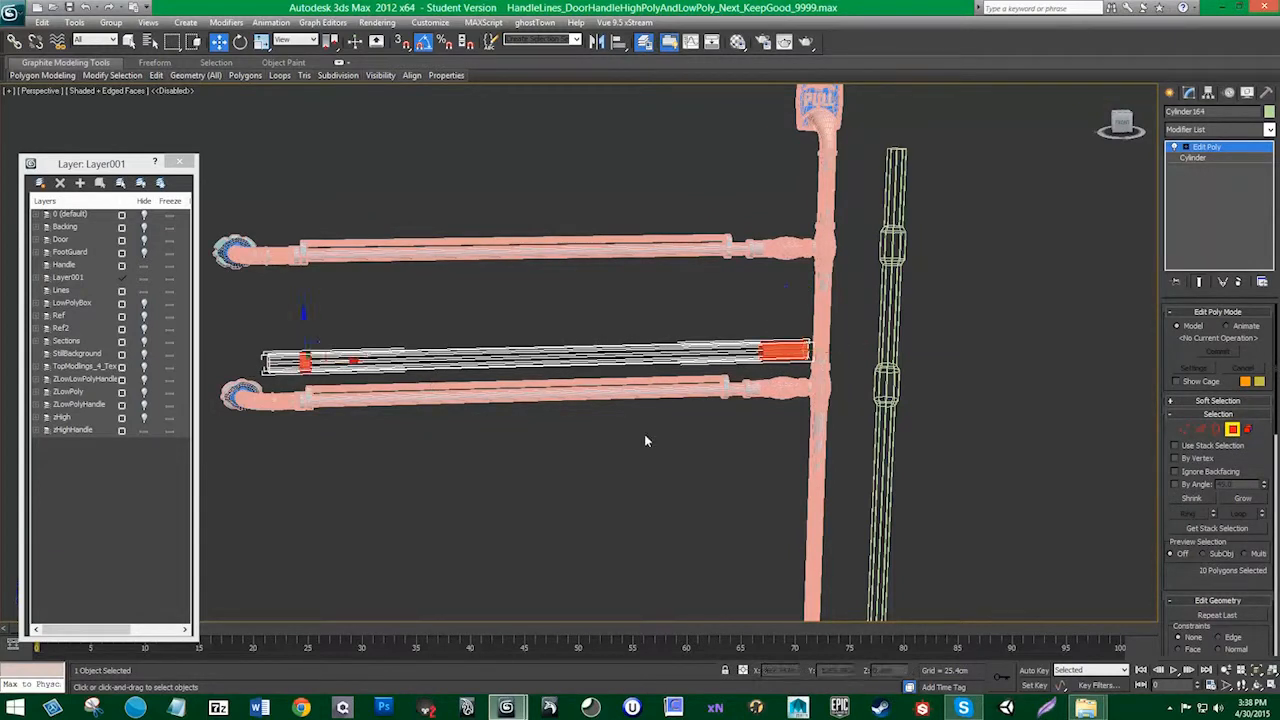
Step: Start extruding both selected bands by a small height and set the extrusion type to Local Normals
scroll(630, 459, "up", 5)
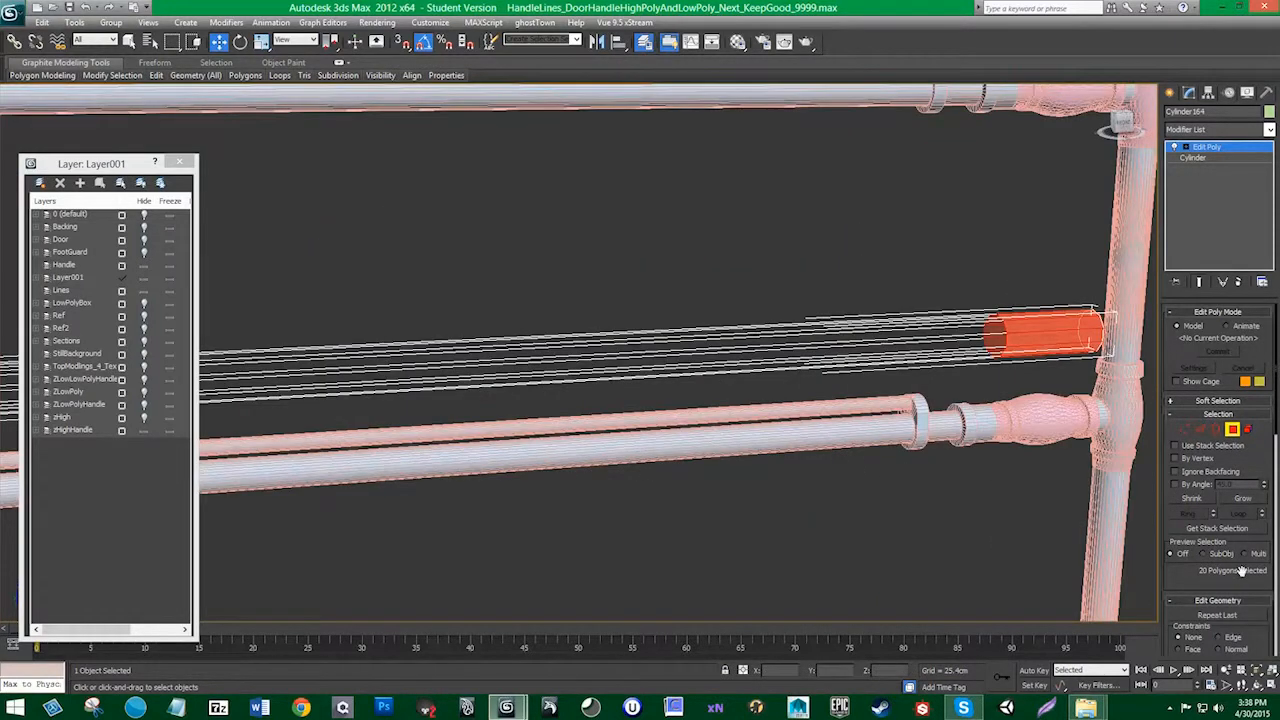
scroll(1240, 570, "down", 5)
scroll(1240, 547, "down", 3)
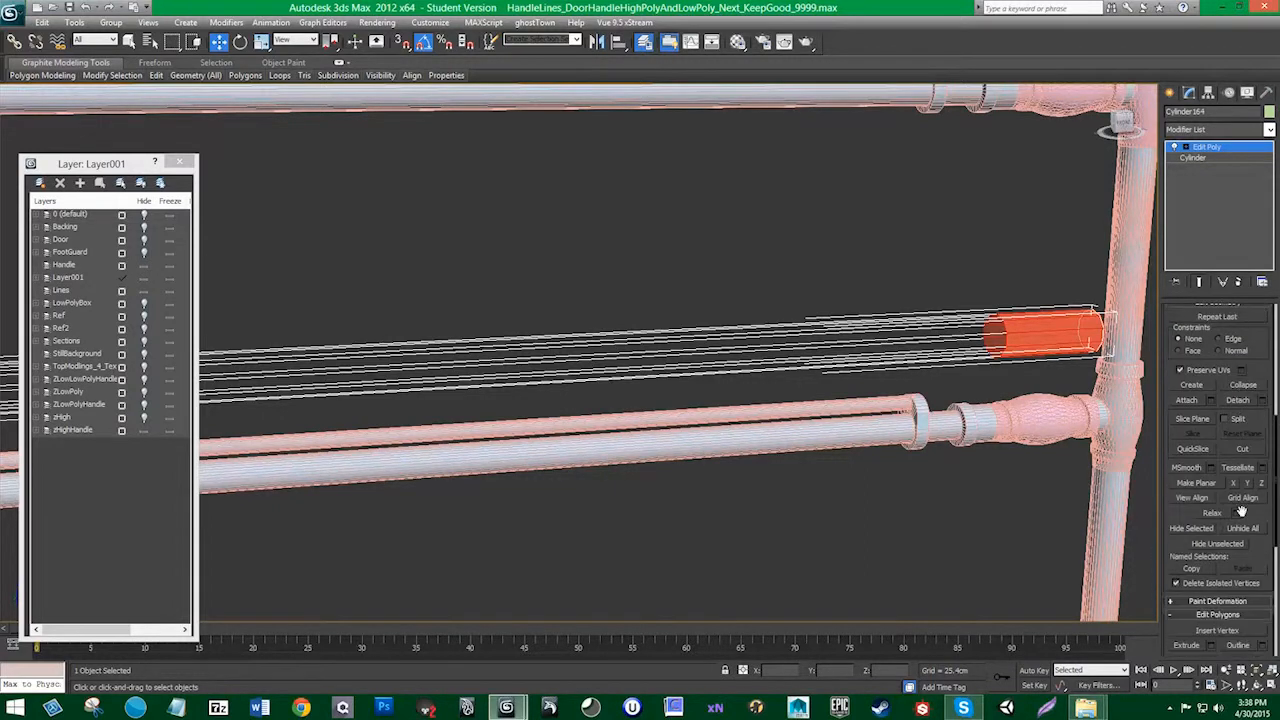
left_click(1211, 645)
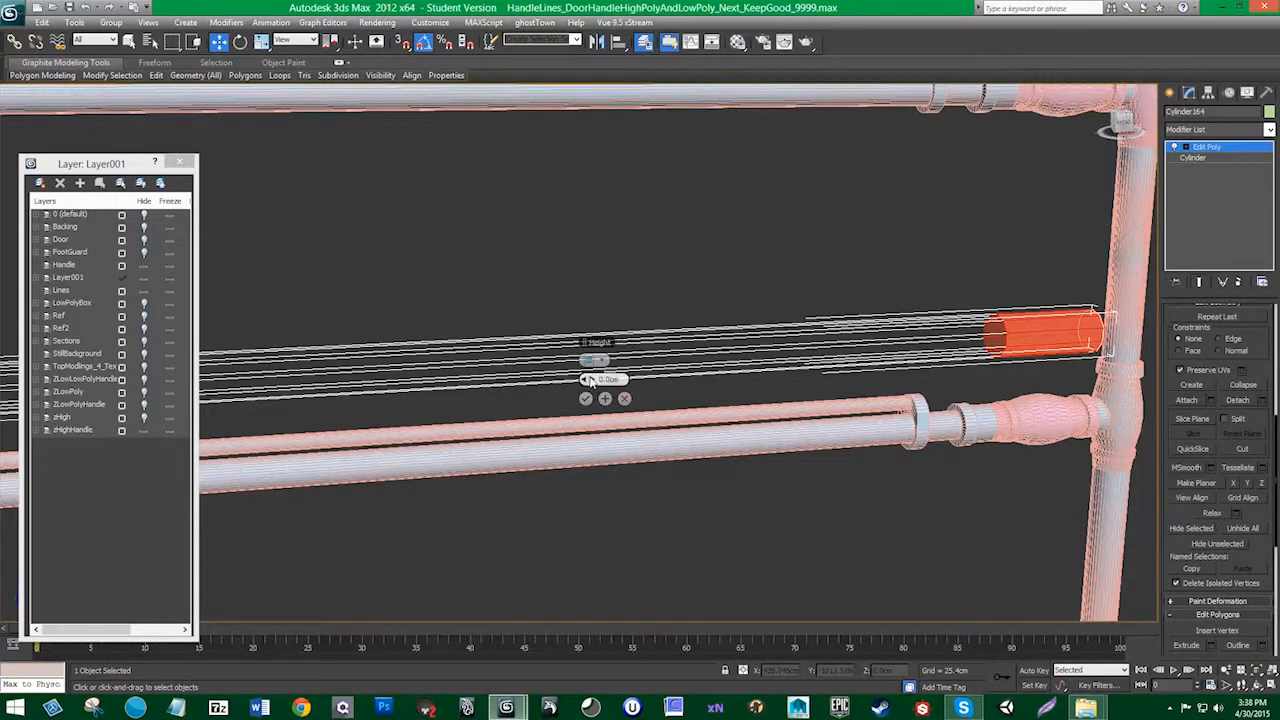
left_click_drag(590, 382, 589, 379)
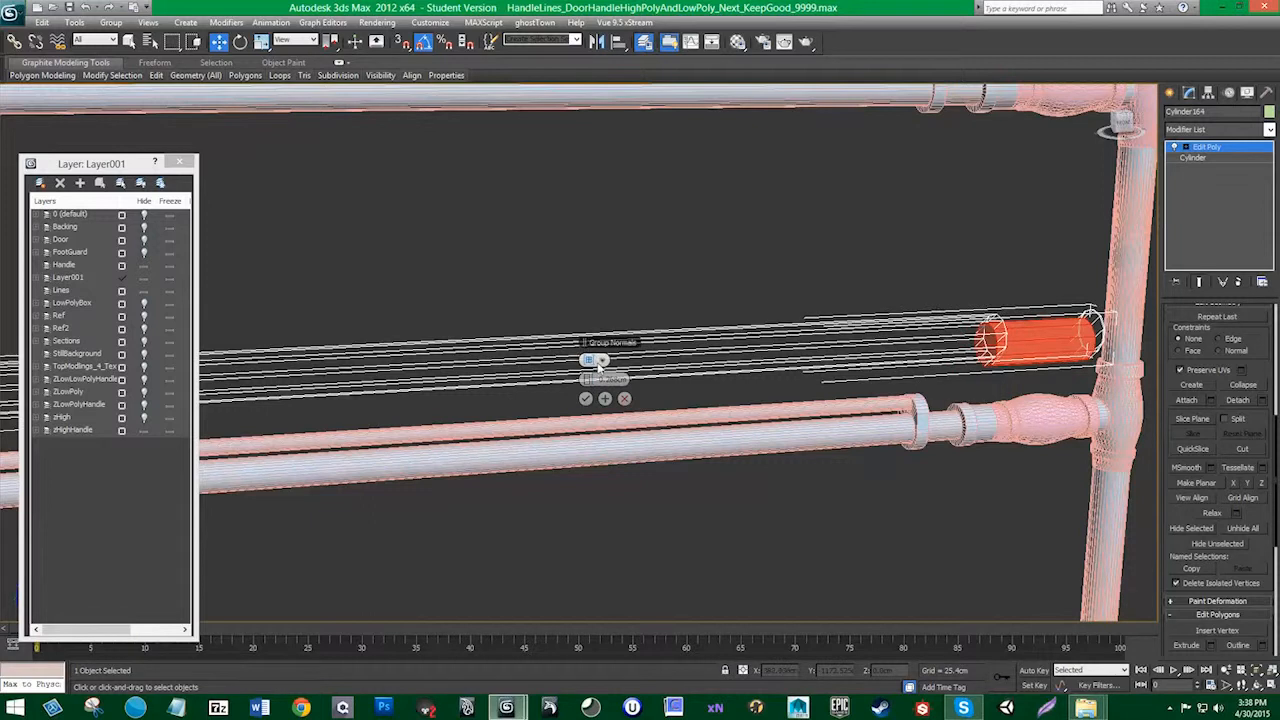
left_click(596, 361)
left_click(625, 387)
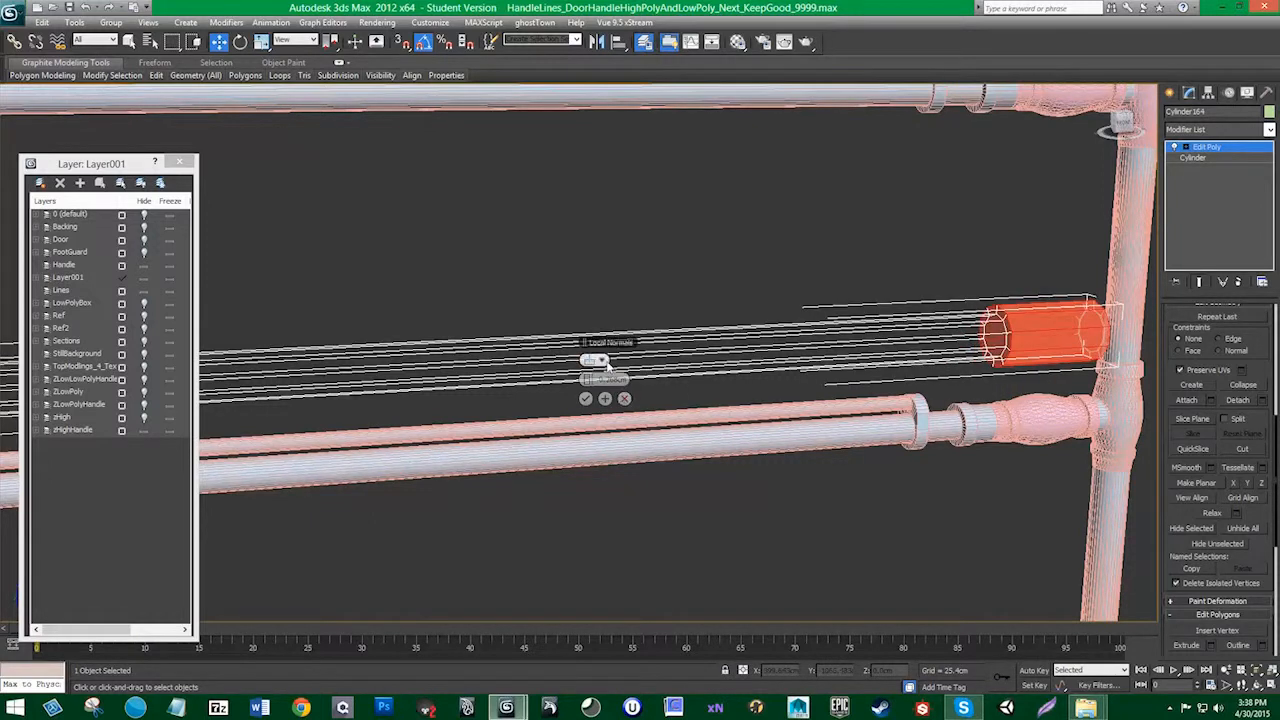
Step: Increase the bands' extrusion height to about 0.78 cm and apply the extrusion
scroll(956, 476, "down", 3)
middle_click_drag(955, 468, 775, 486)
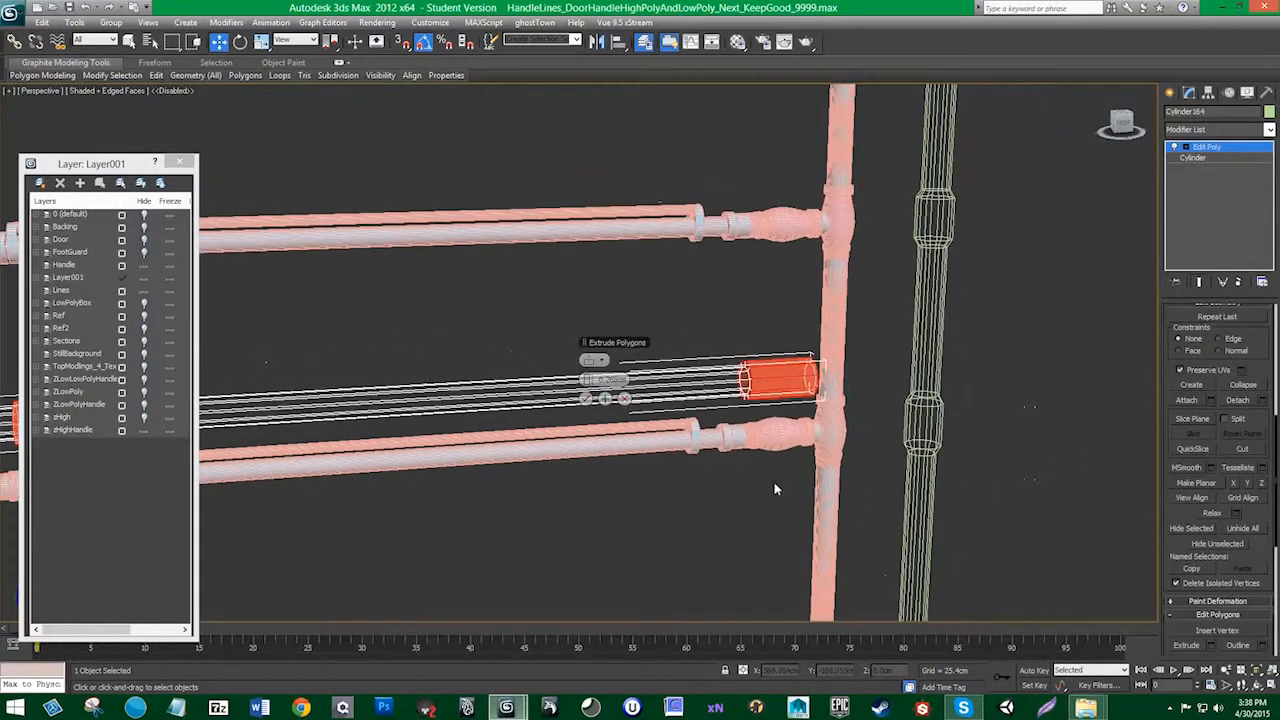
left_click_drag(589, 379, 589, 365)
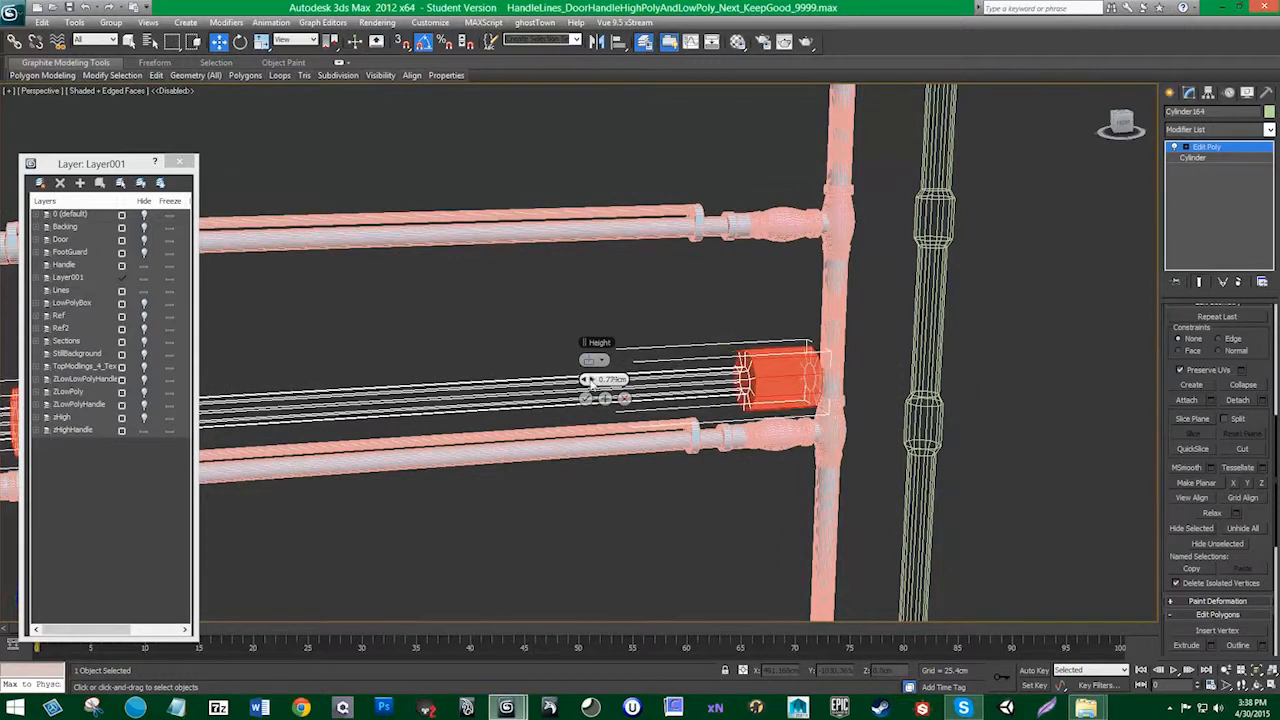
left_click(584, 398)
Step: Scale both extruded bands of the horizontal cylinder down uniformly
key("r")
scroll(640, 429, "down", 4)
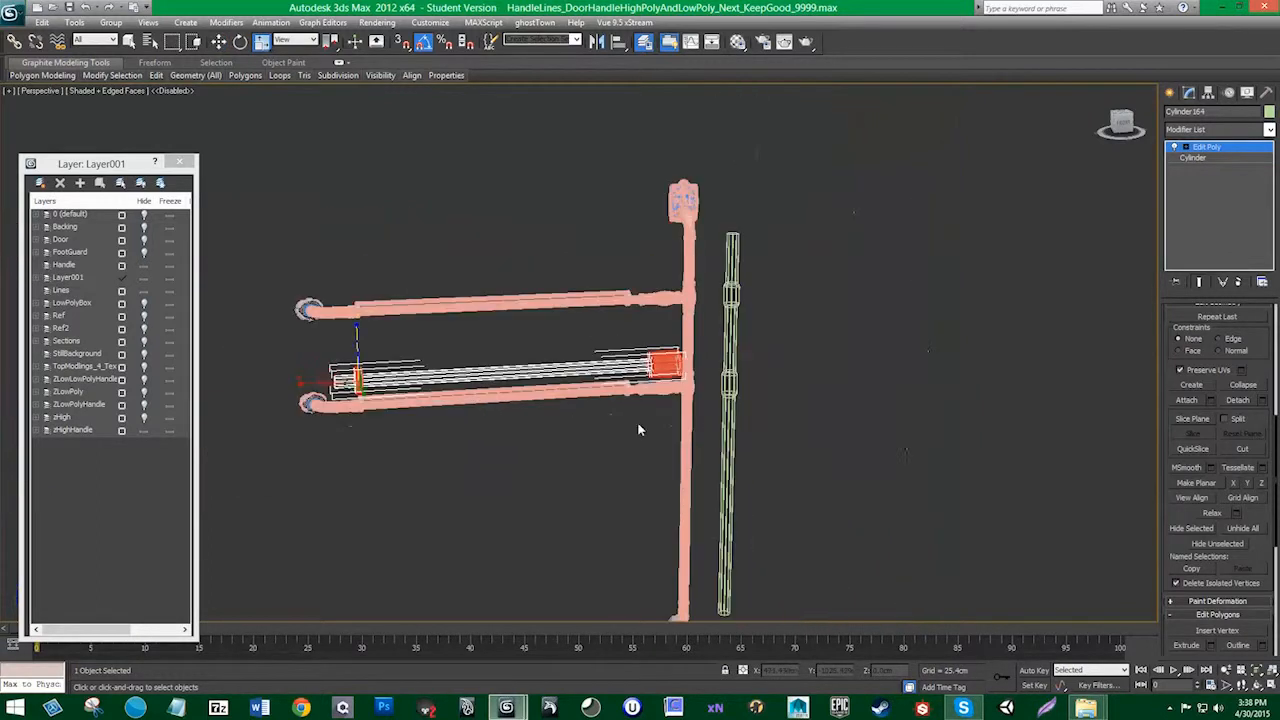
middle_click_drag(478, 410, 567, 447)
scroll(562, 421, "up", 2)
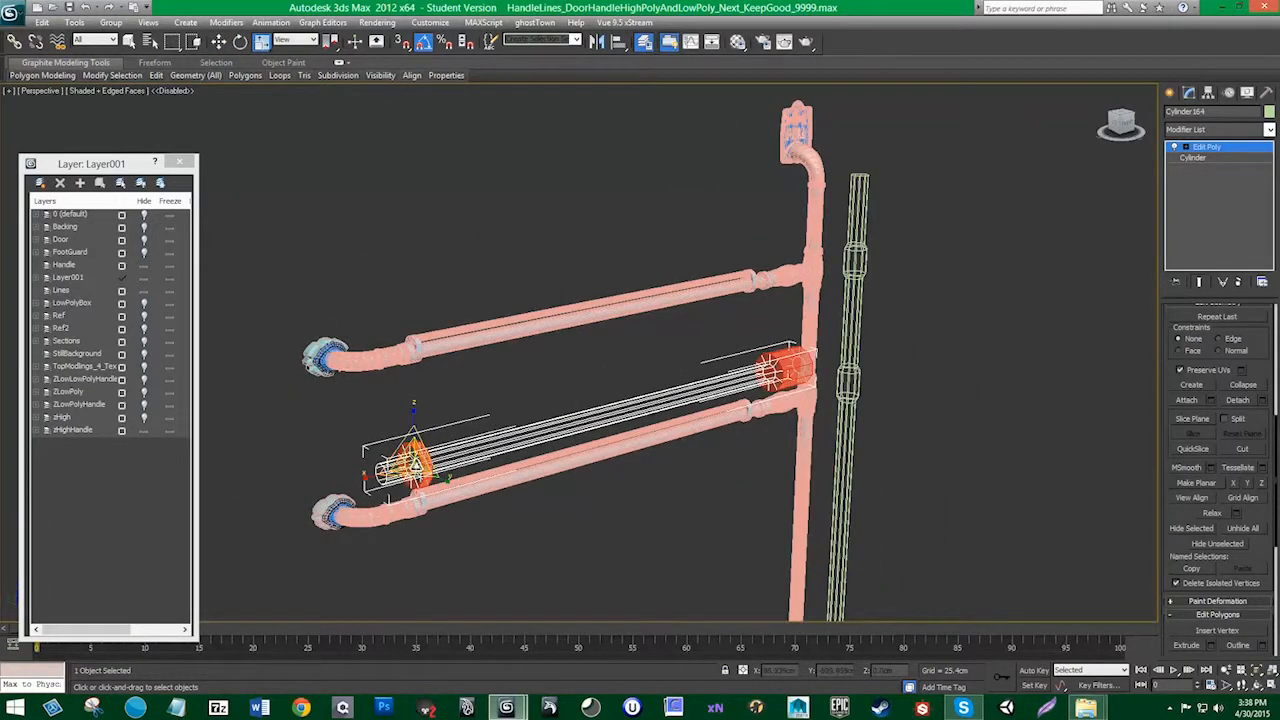
left_click_drag(412, 462, 394, 502)
middle_click_drag(674, 478, 635, 480, "alt")
Step: Fine-tune the bands' scale, checking their fit over the lower high-poly pipe's joints and undoing each test move
key("w")
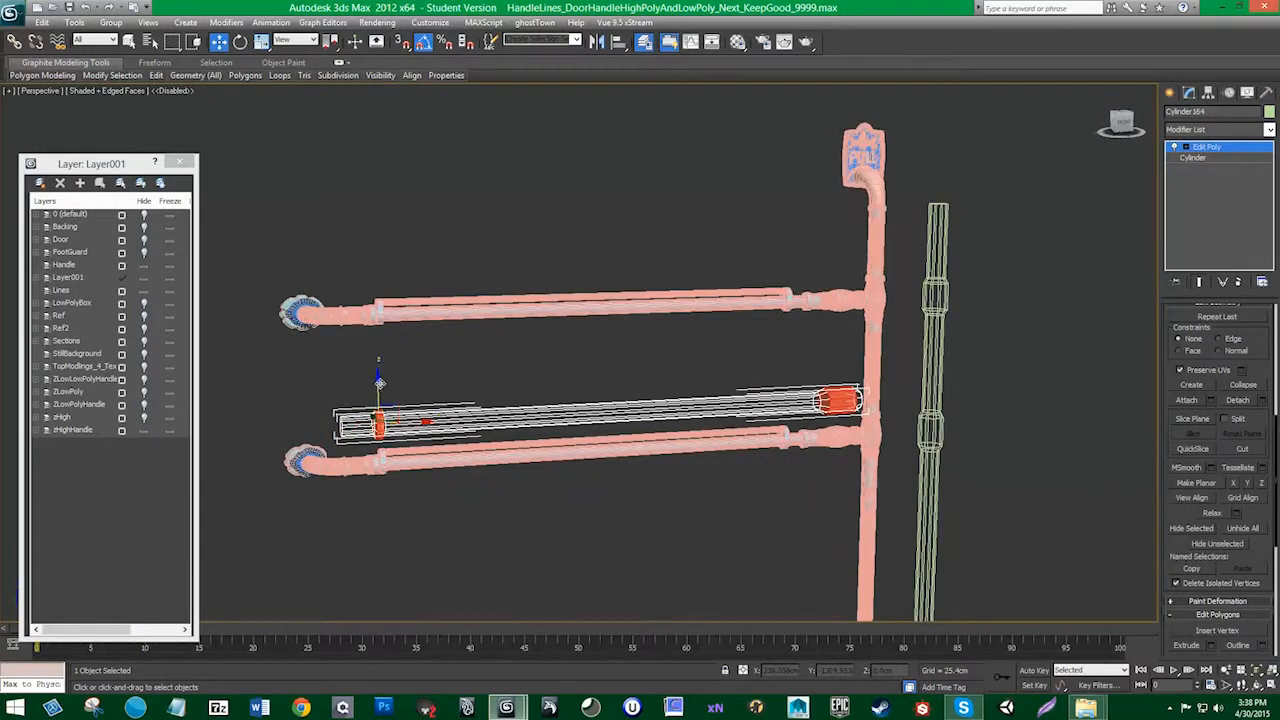
left_click_drag(379, 383, 379, 420)
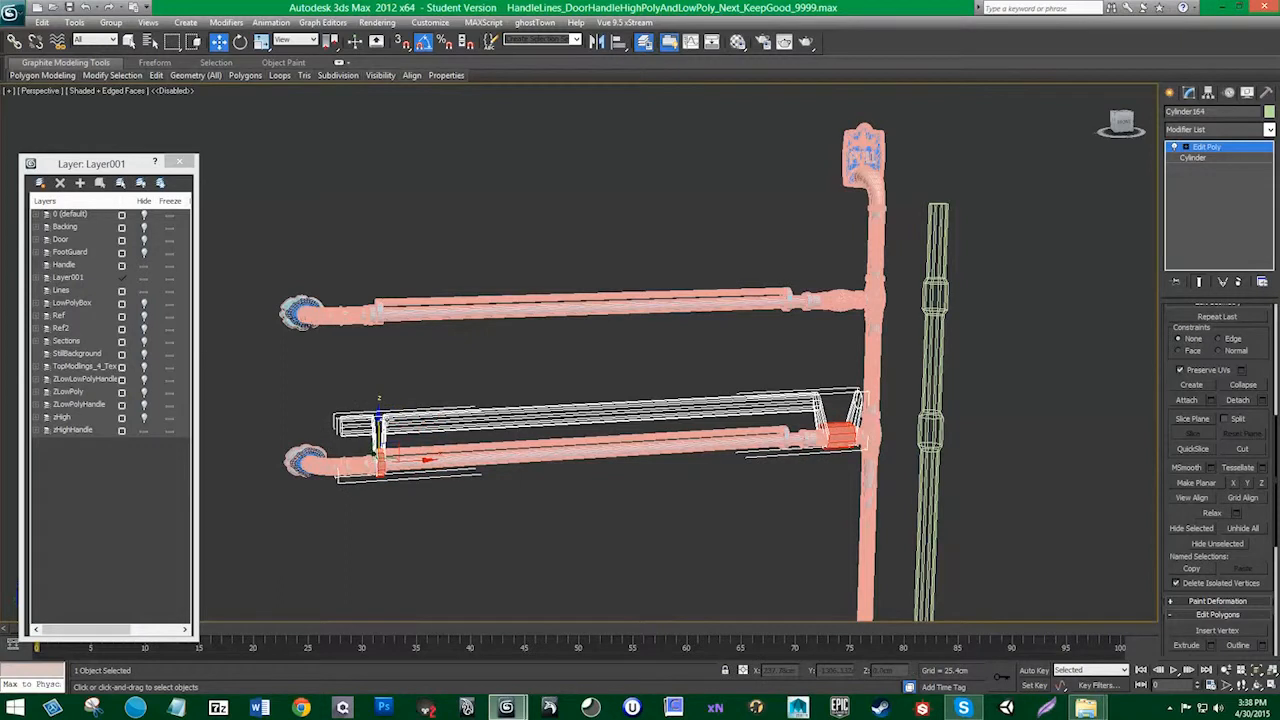
key("r")
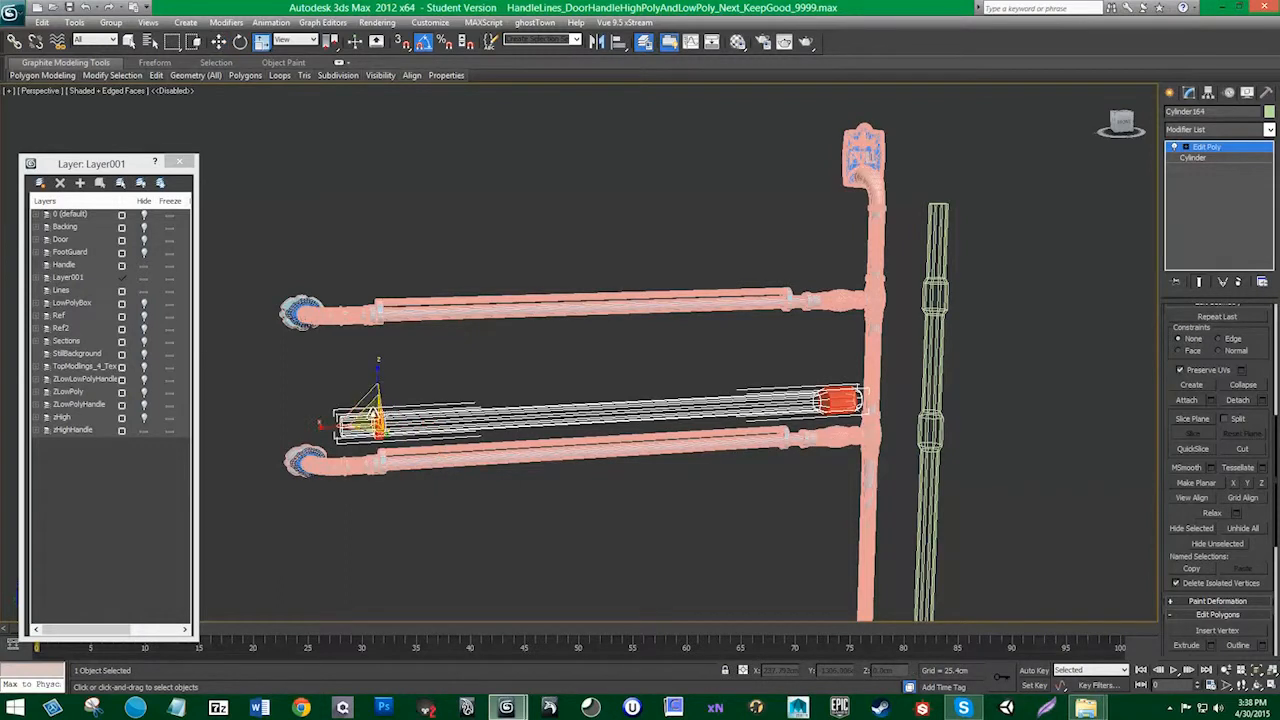
key("w")
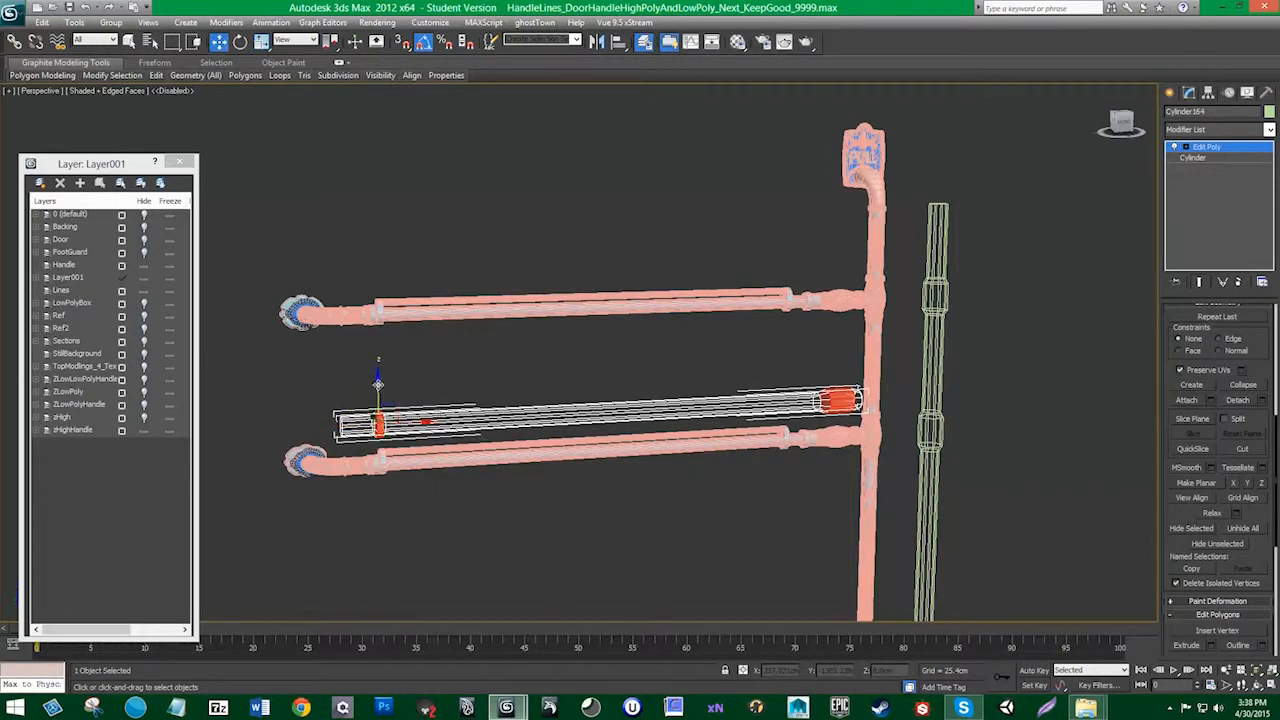
left_click_drag(379, 384, 392, 419)
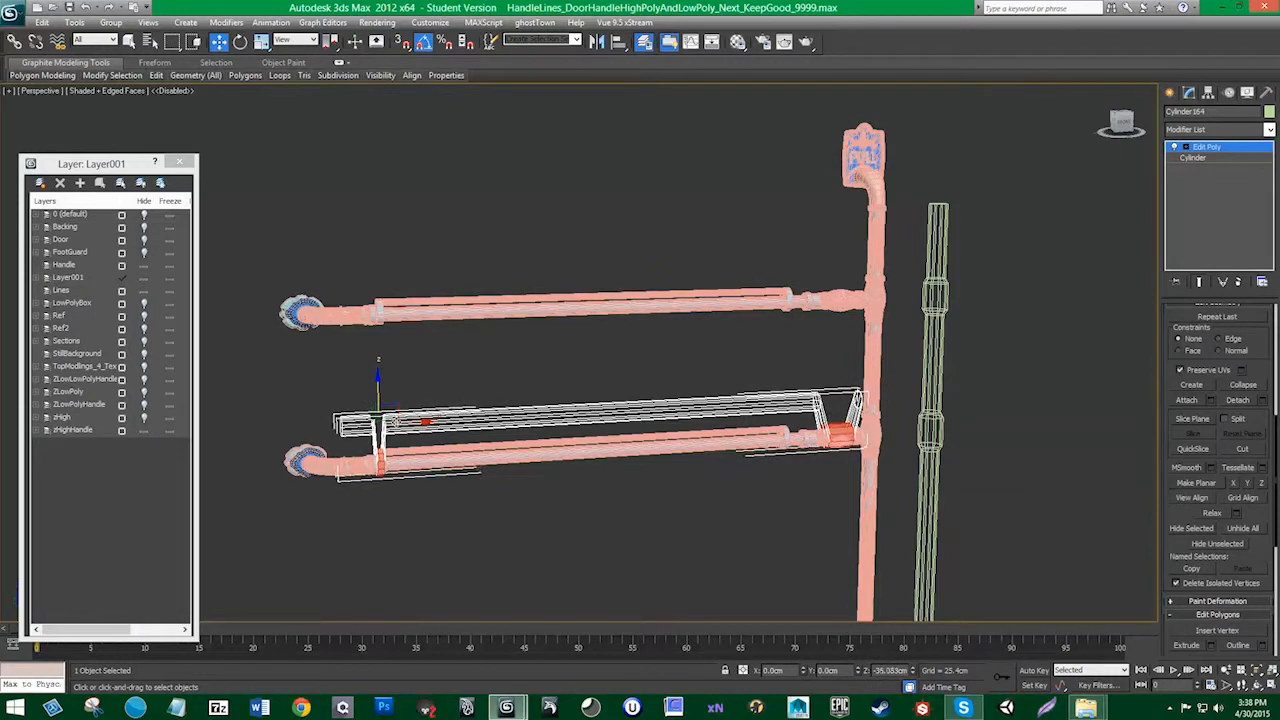
key("ctrl+z")
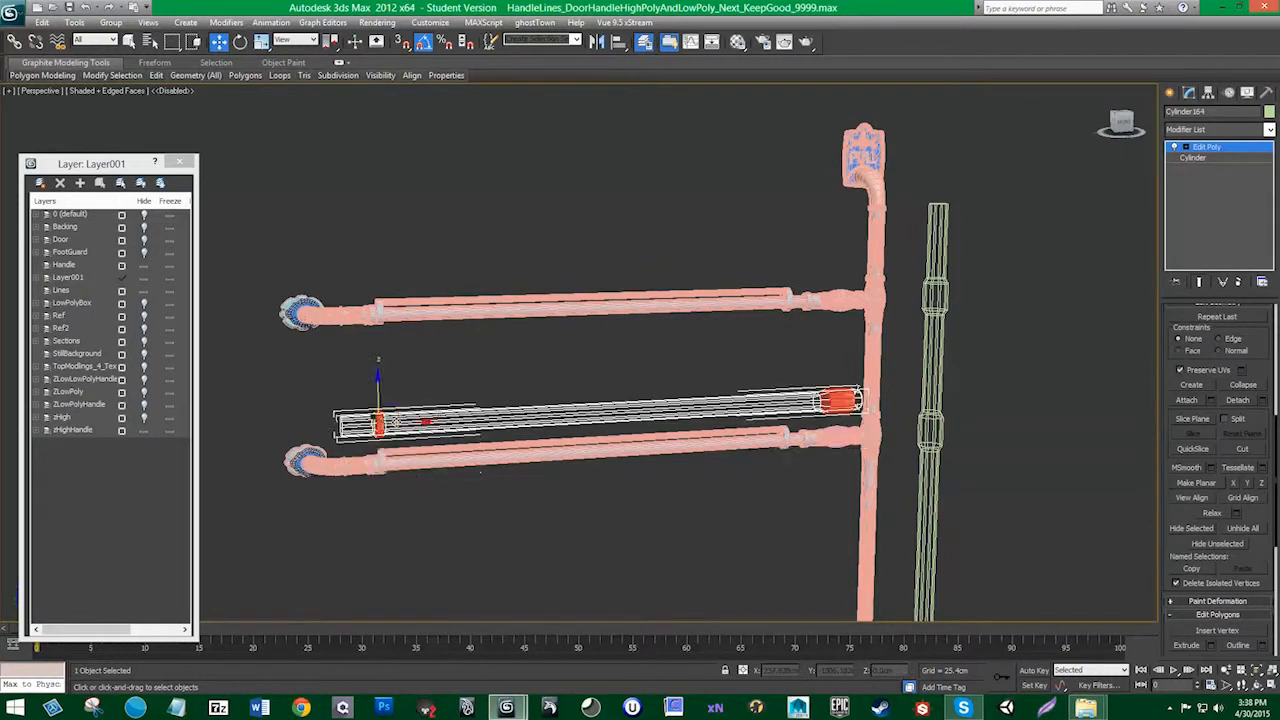
Step: Leave polygon editing and move the whole horizontal low-poly cylinder up slightly
left_click(1218, 150)
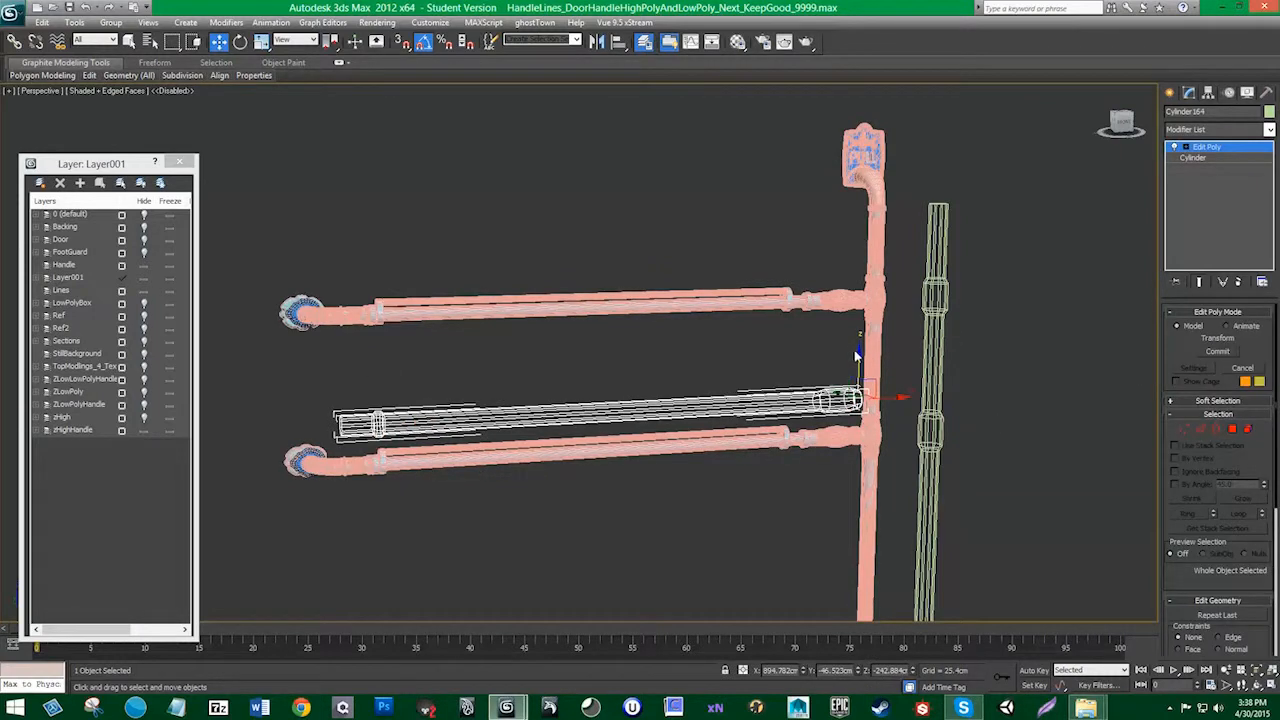
mouse_move(857, 355)
left_mouse_down()
mouse_move(857, 393)
mouse_move(858, 345)
left_mouse_up()
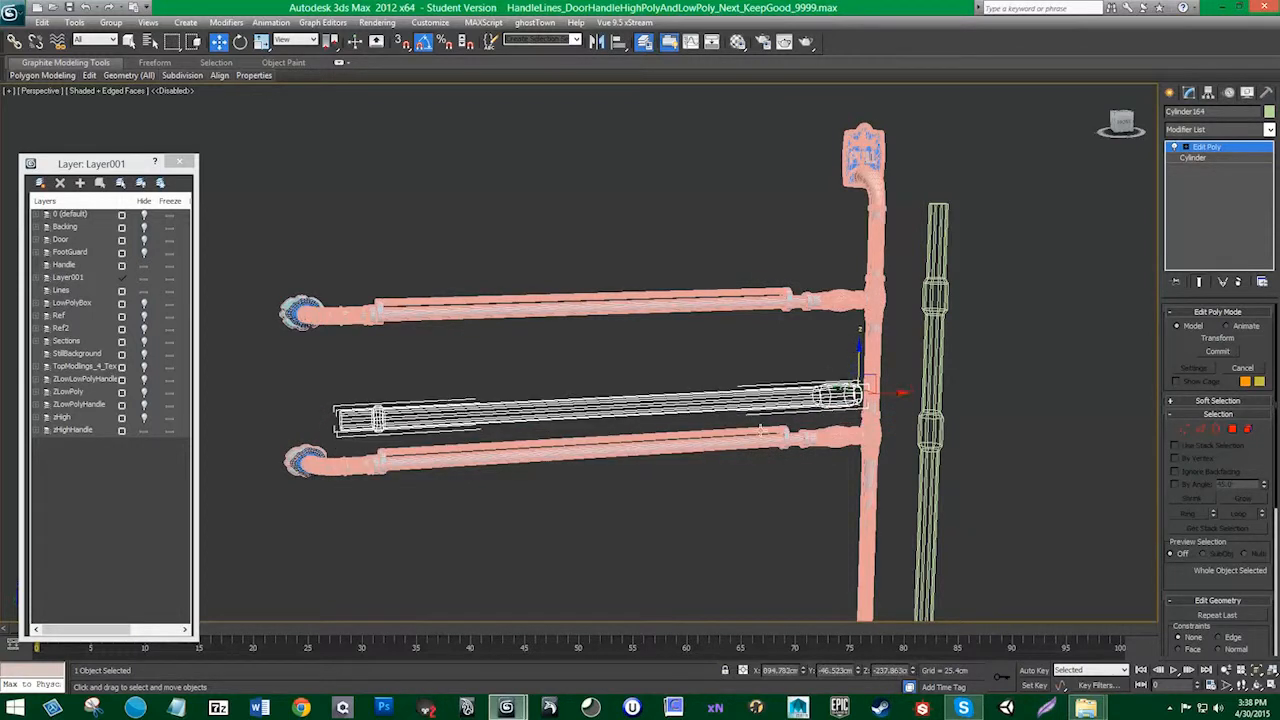
Step: Create a 10-sided cylinder about 9 cm in radius and -25.6 cm in height for the lower pipe's thin rod
left_click(747, 437)
scroll(695, 461, "up", 3)
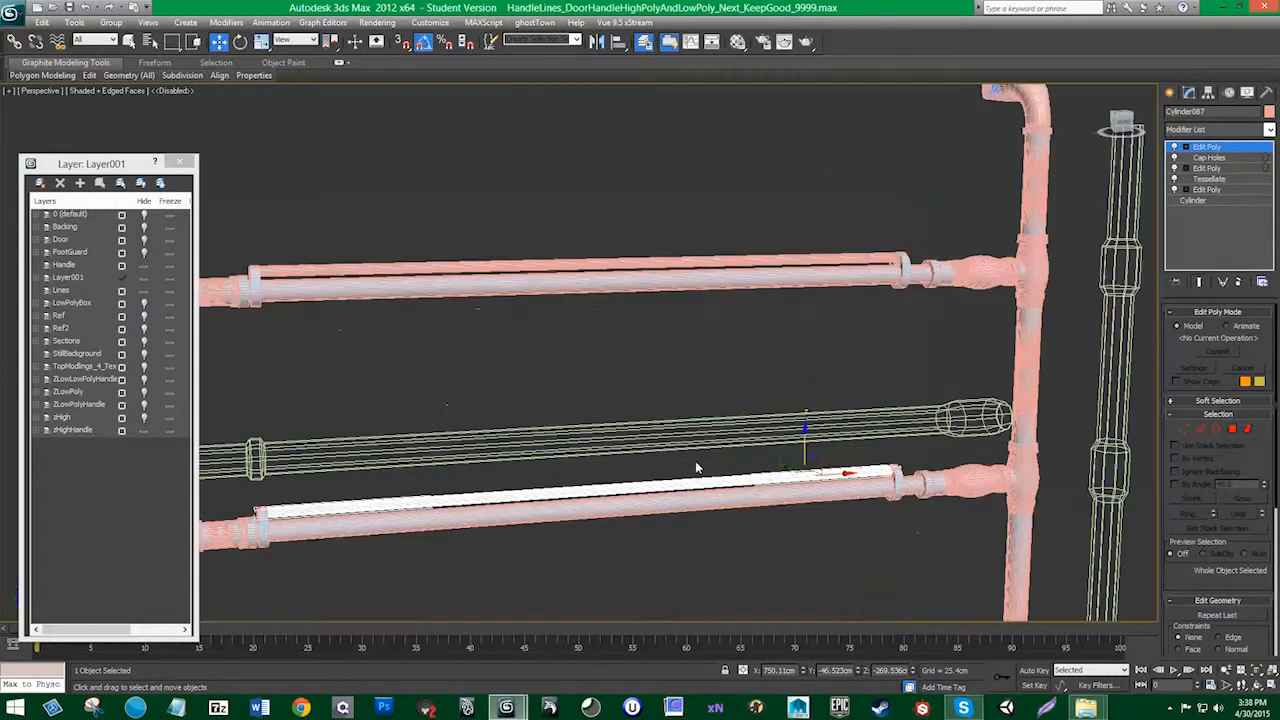
middle_click_drag(695, 461, 748, 337)
middle_click_drag(718, 401, 761, 418, "alt")
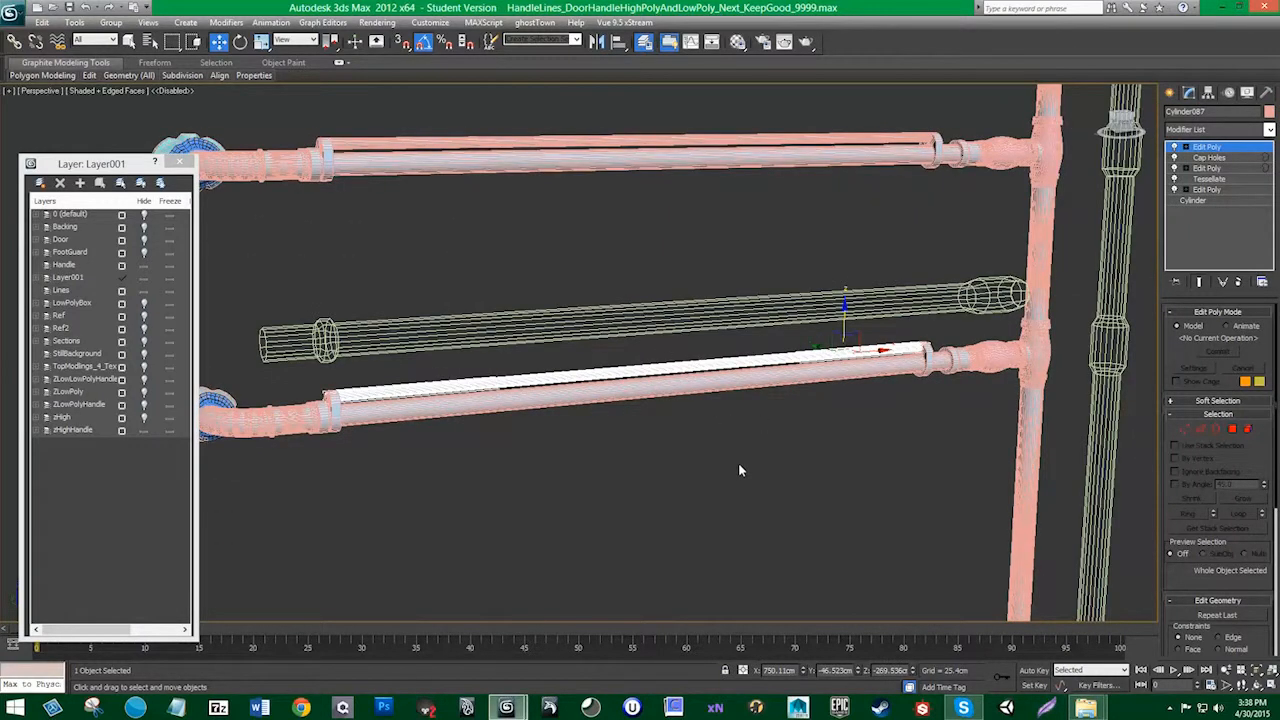
middle_click_drag(737, 471, 729, 446, "alt")
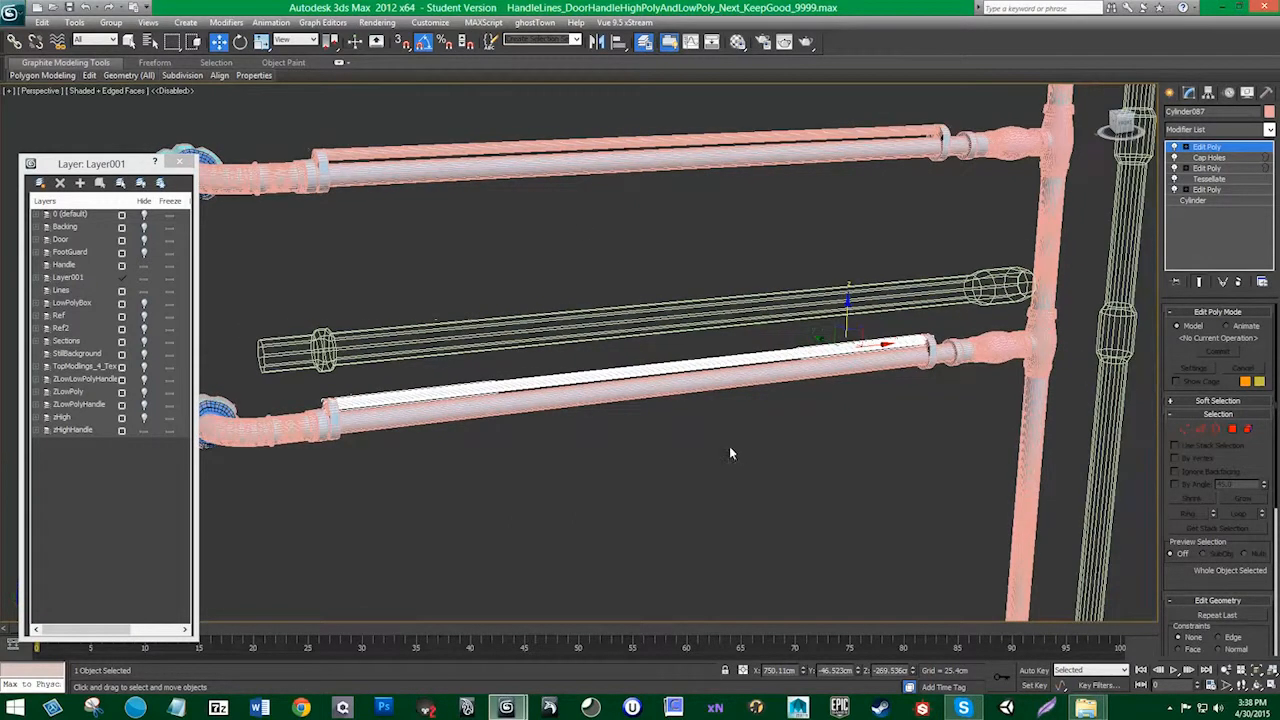
left_click(196, 24)
mouse_move(262, 39)
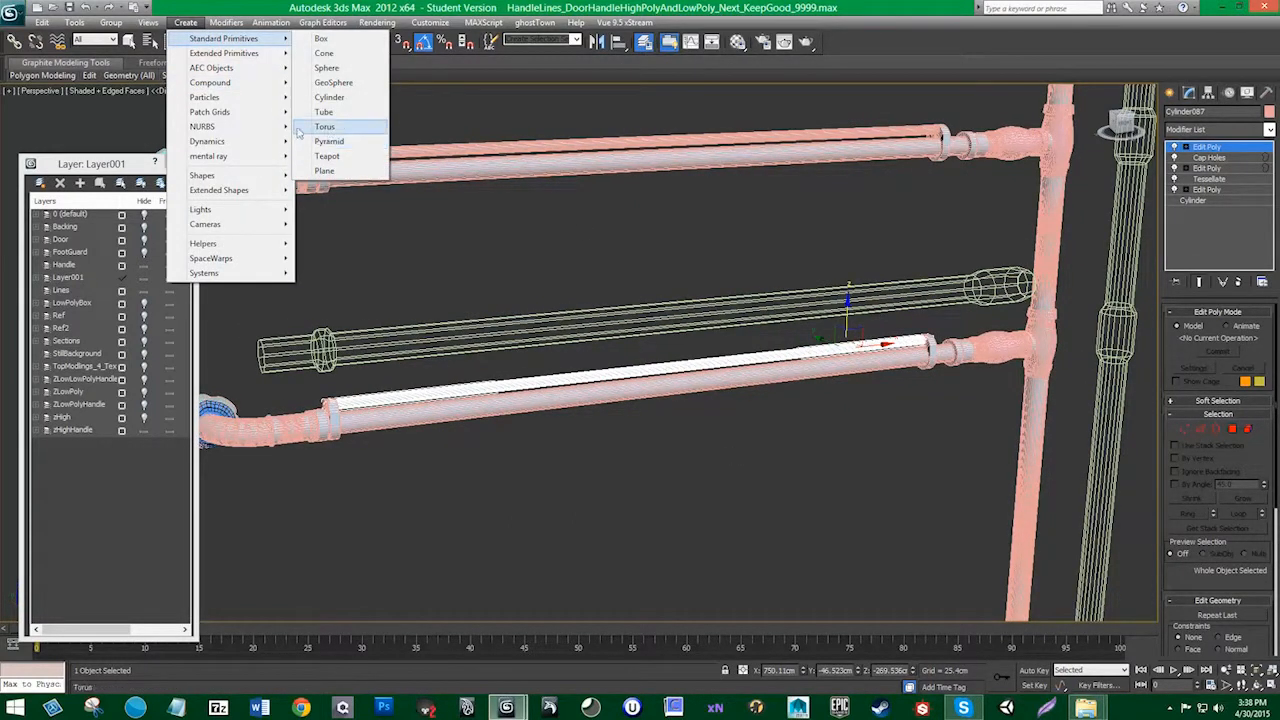
left_click(330, 97)
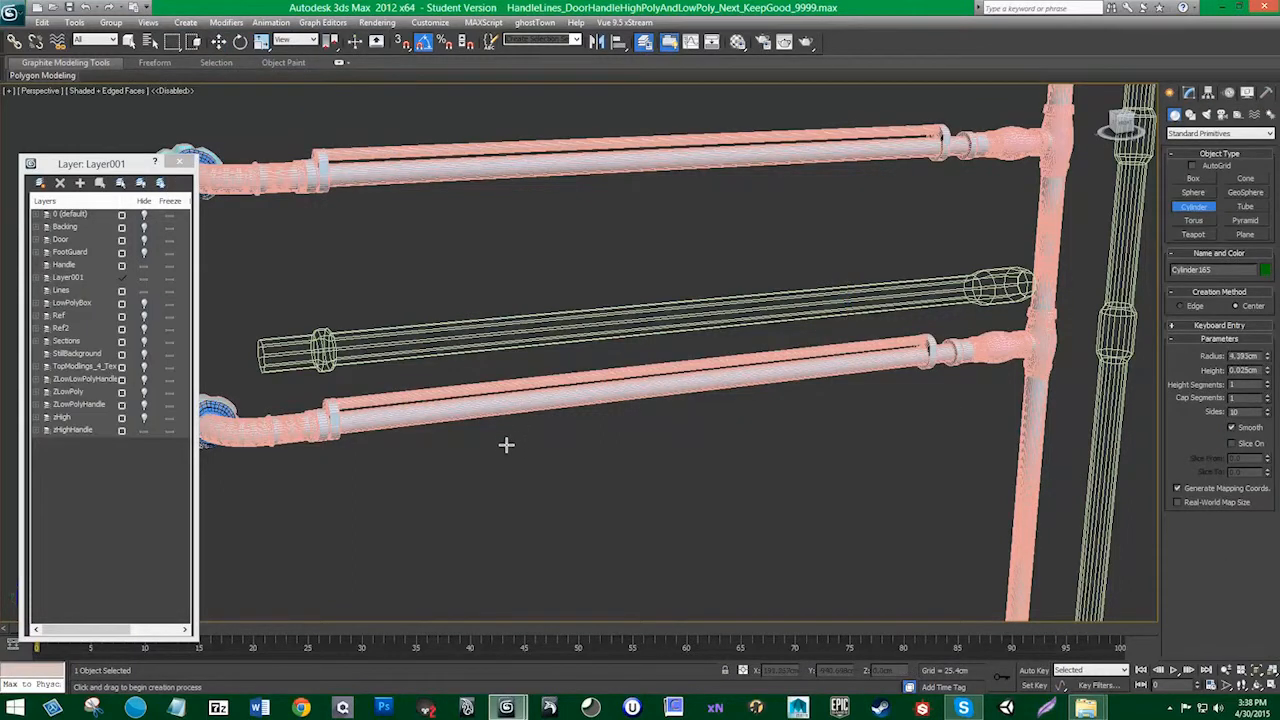
left_click_drag(506, 445, 510, 438)
left_click(532, 238)
key("w")
Step: Snap-move the new cylinder onto the joint at the lower pipe's outer end, where the thin high-poly rod begins
scroll(532, 285, "down", 5)
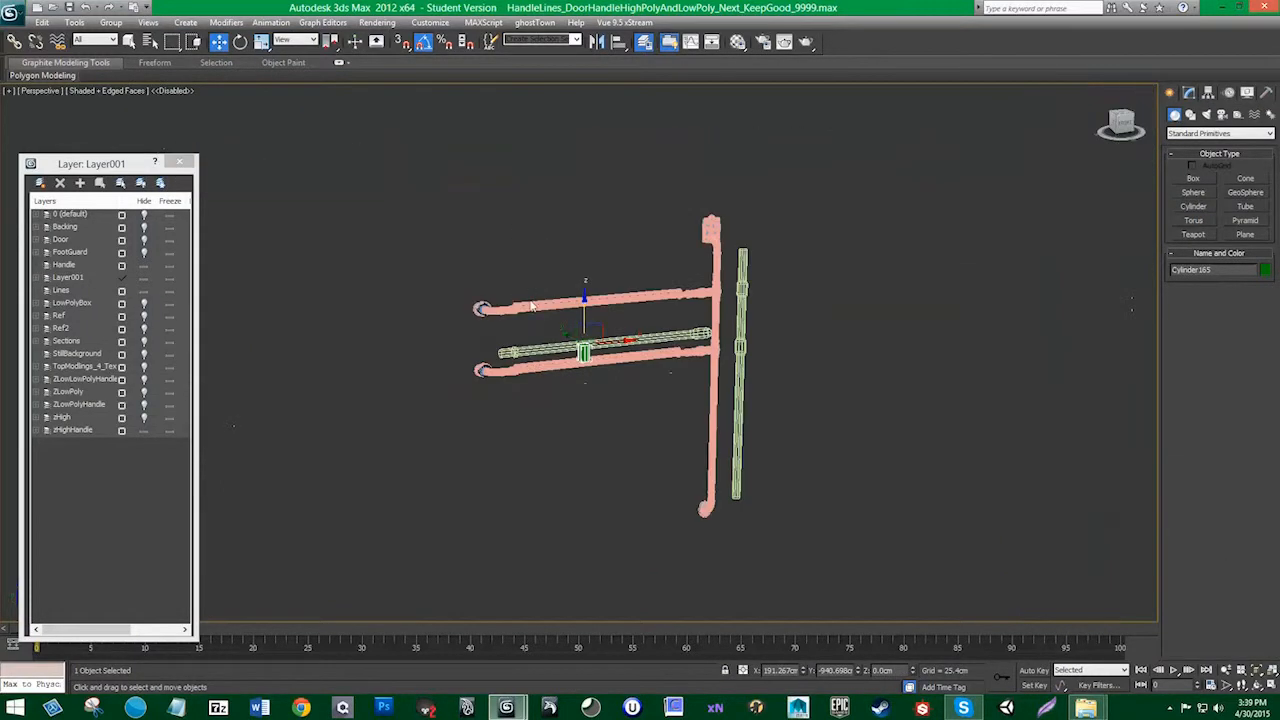
scroll(560, 345, "up", 5)
key("s")
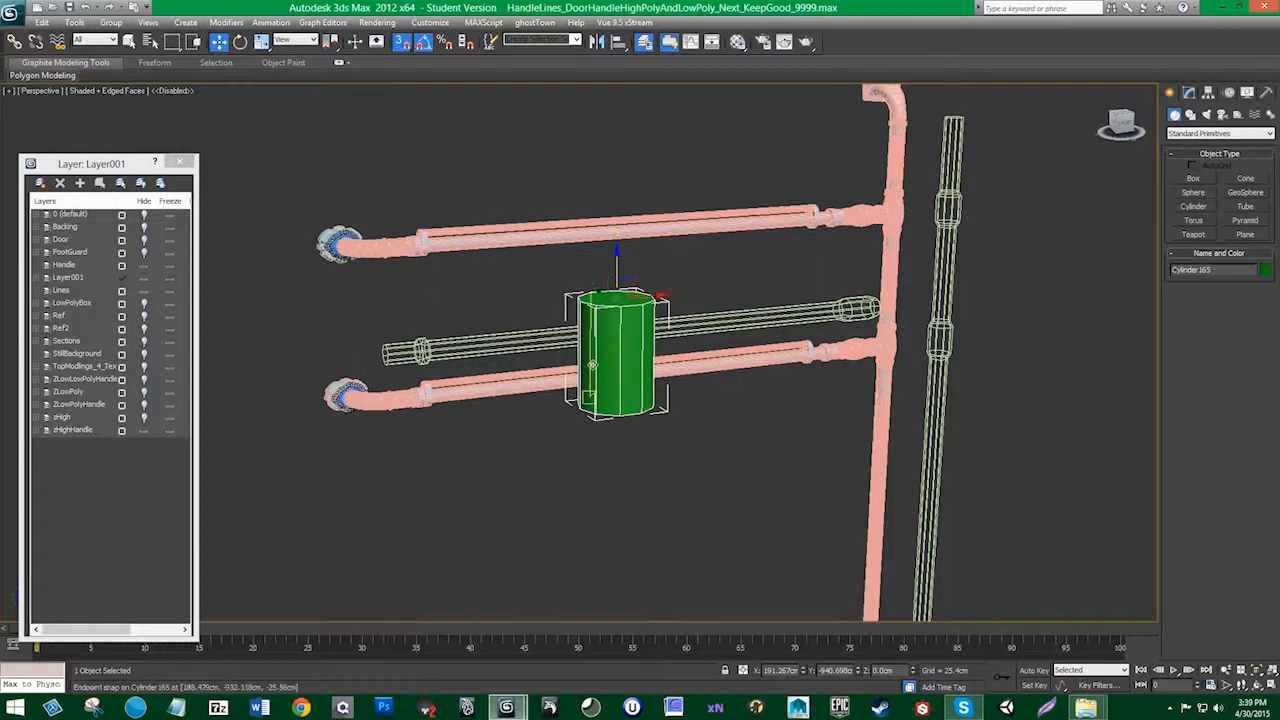
left_click_drag(616, 298, 429, 387)
key("s")
middle_click_drag(472, 417, 638, 413)
scroll(638, 413, "up", 5)
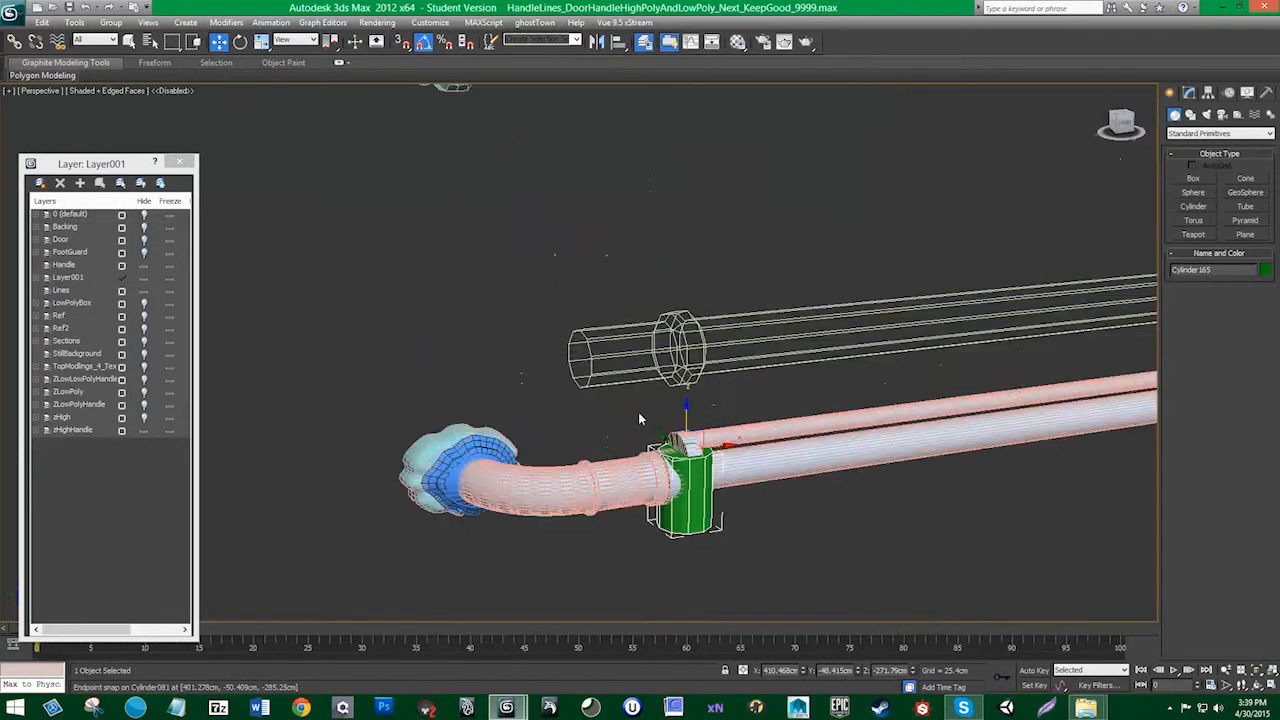
Step: Rotate the cylinder to lie along the lower high-poly pipe
middle_click_drag(738, 413, 481, 403)
key("e")
left_click_drag(396, 405, 381, 480)
middle_click_drag(443, 509, 514, 517, "alt")
key("w")
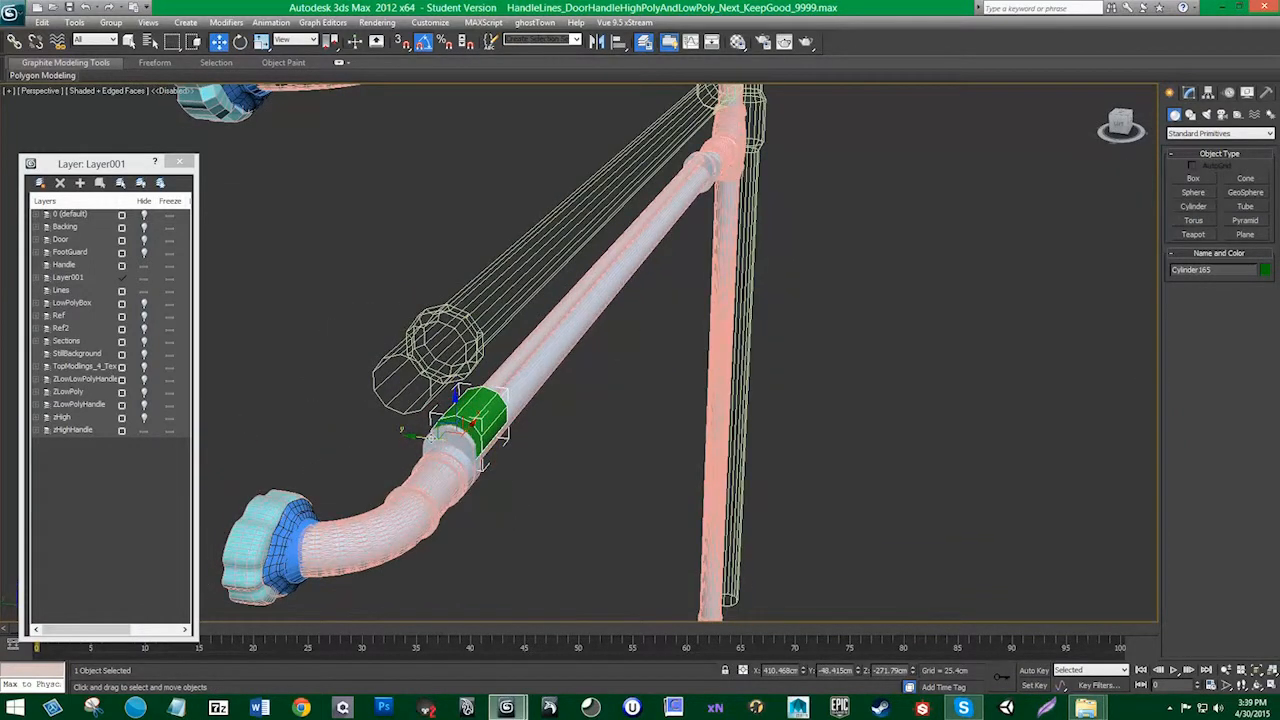
Step: Scale the cylinder down uniformly to about 36% to match the thin rod's thickness, and shift it sideways onto the rod
left_click_drag(433, 437, 398, 516)
key("r")
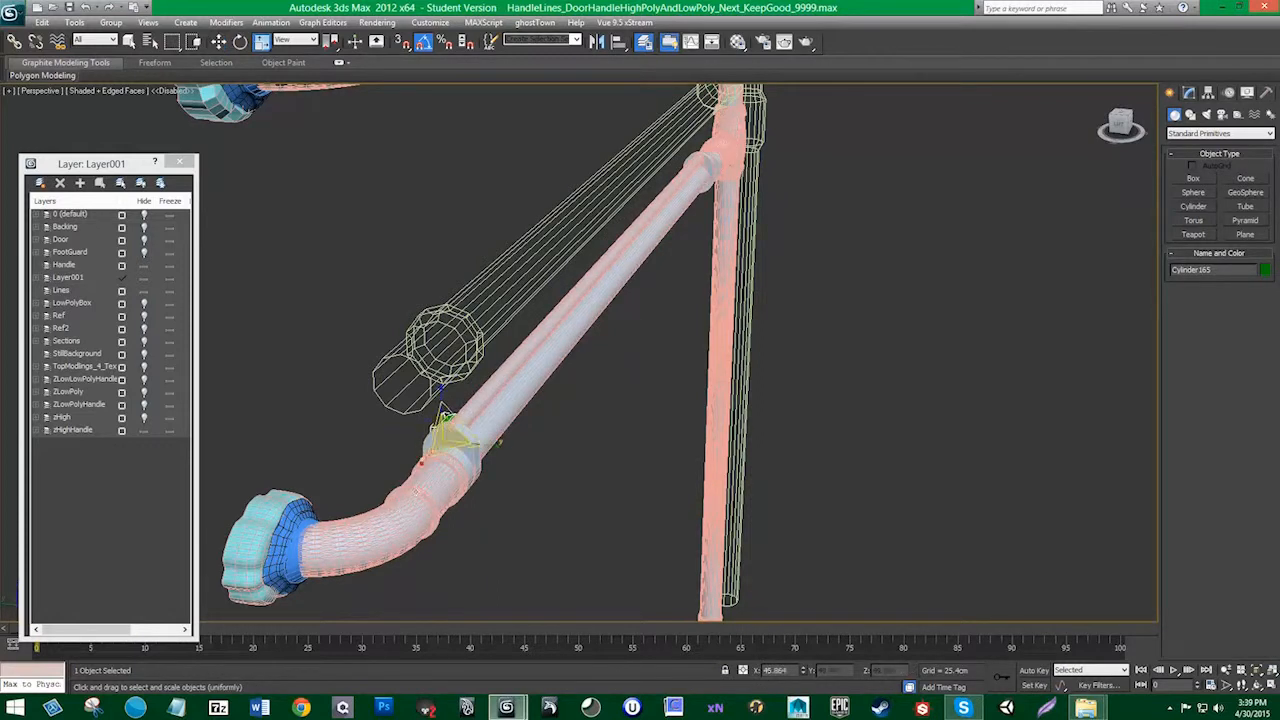
key("w")
left_click_drag(420, 441, 425, 447)
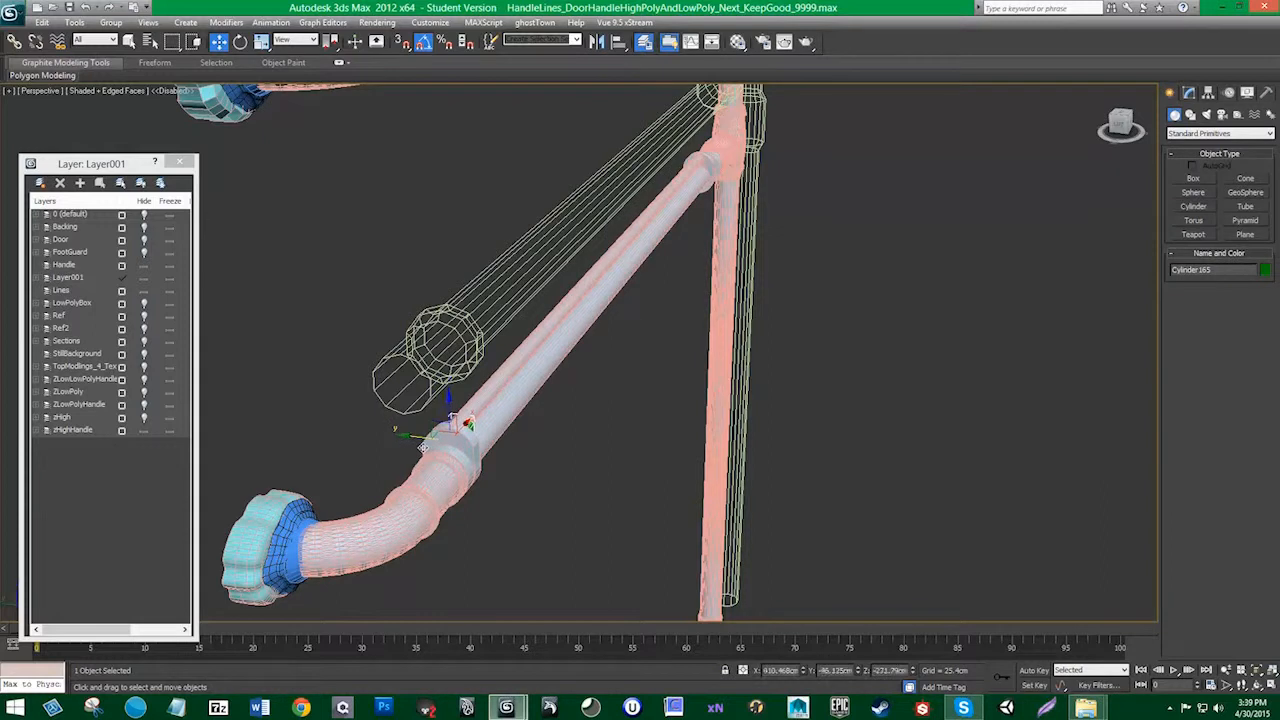
Step: Stretch the cylinder along its length until it reaches the joint at the thin rod's far end
key("r")
key("r")
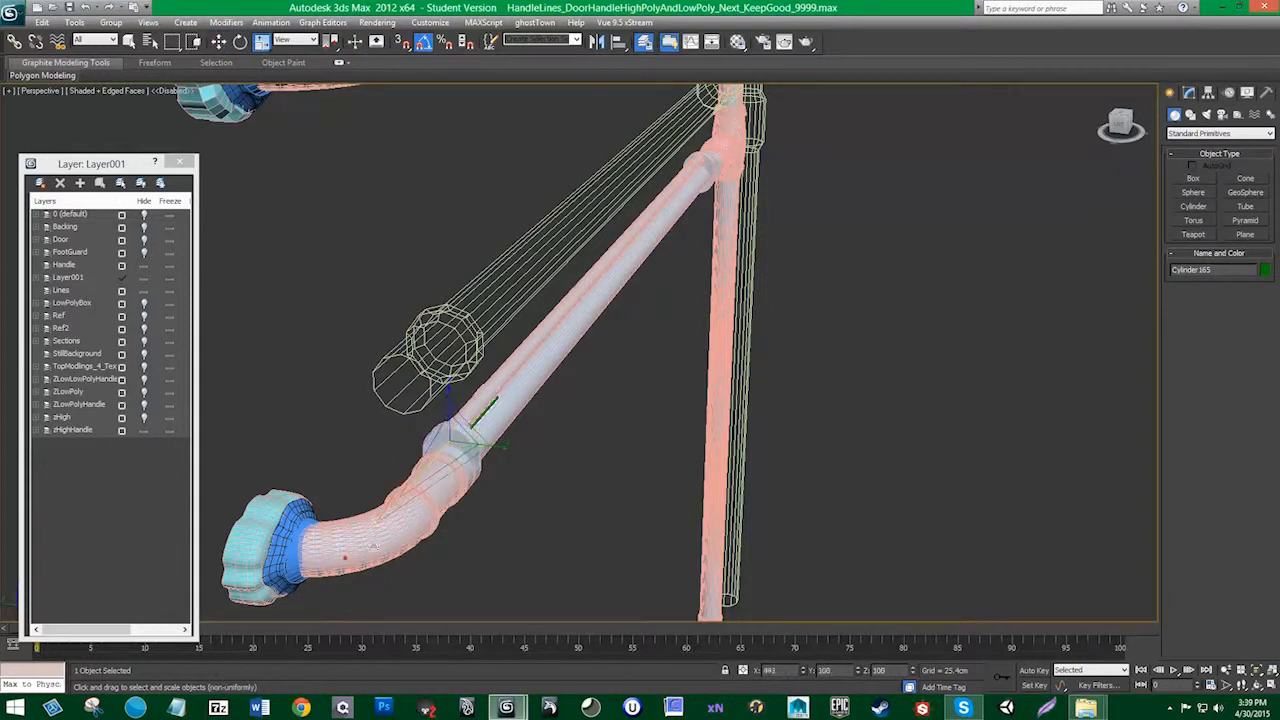
left_click_drag(428, 450, 322, 554)
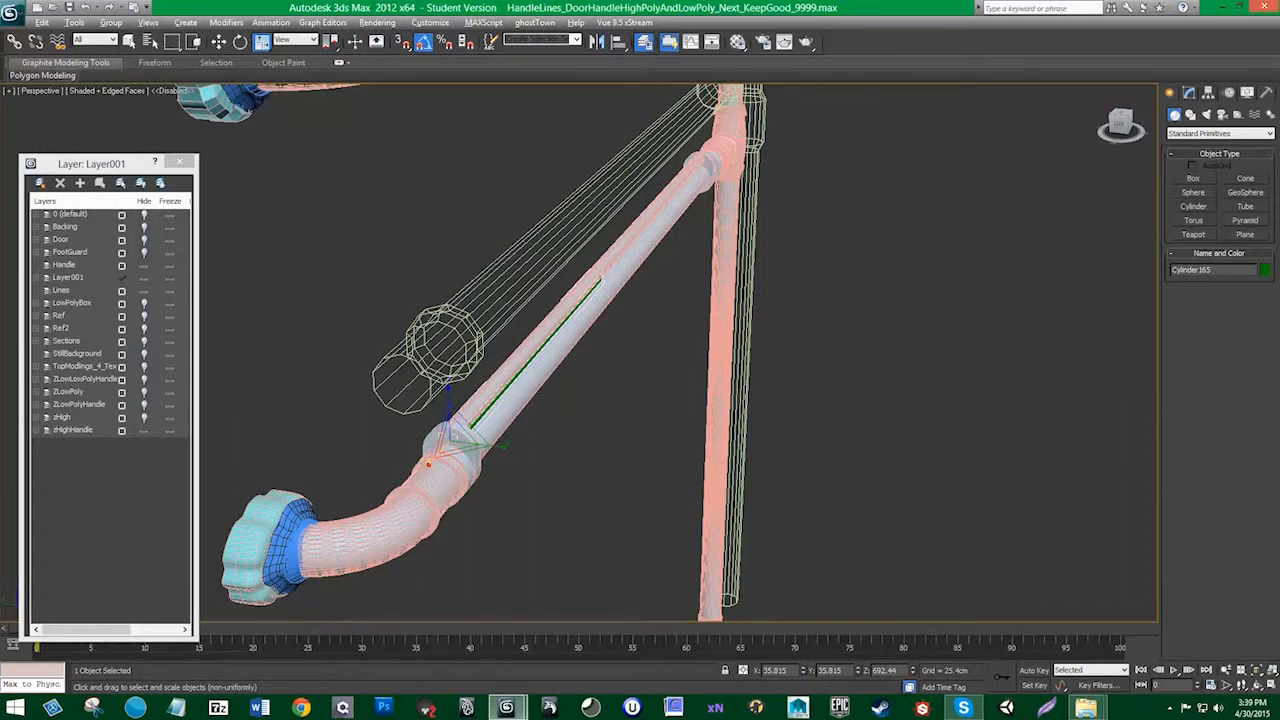
middle_click_drag(1175, 558, 230, 420, "alt")
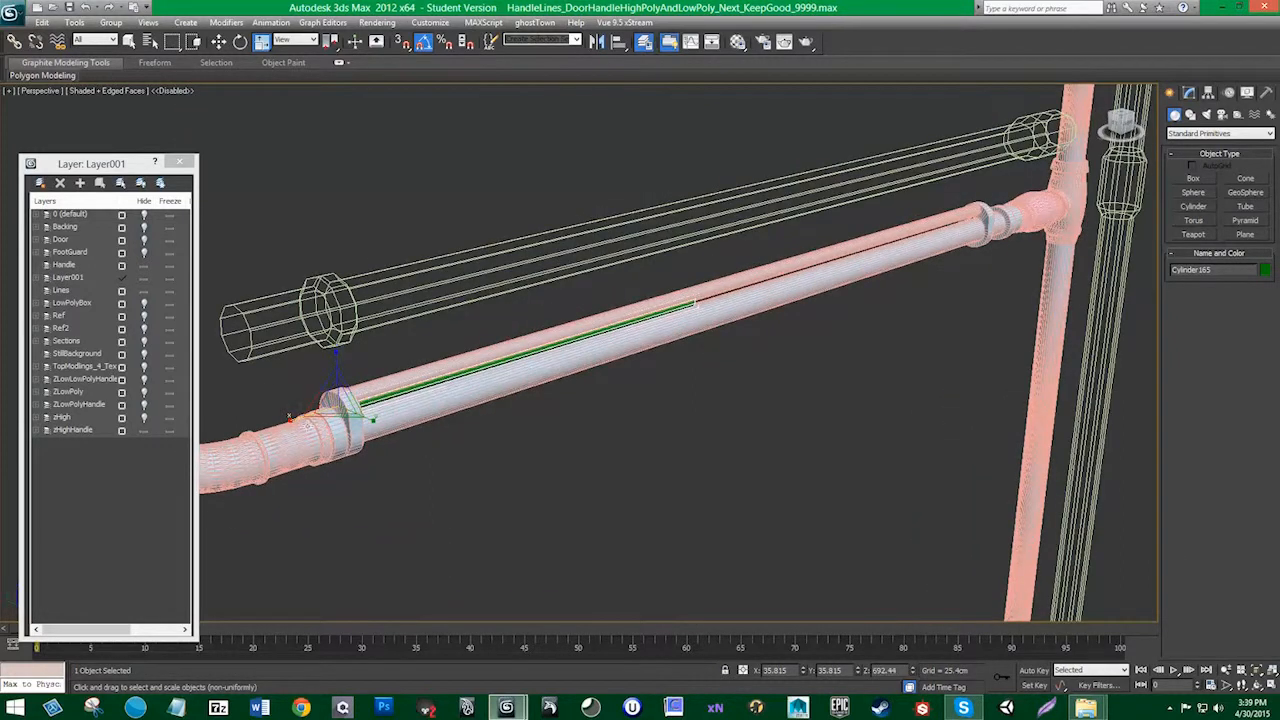
left_click_drag(291, 417, 241, 464)
middle_click_drag(704, 478, 694, 438, "alt")
Step: Move the low-poly rod up and slightly sideways to align it with the thin high-poly rod above the lower pipe
key("w")
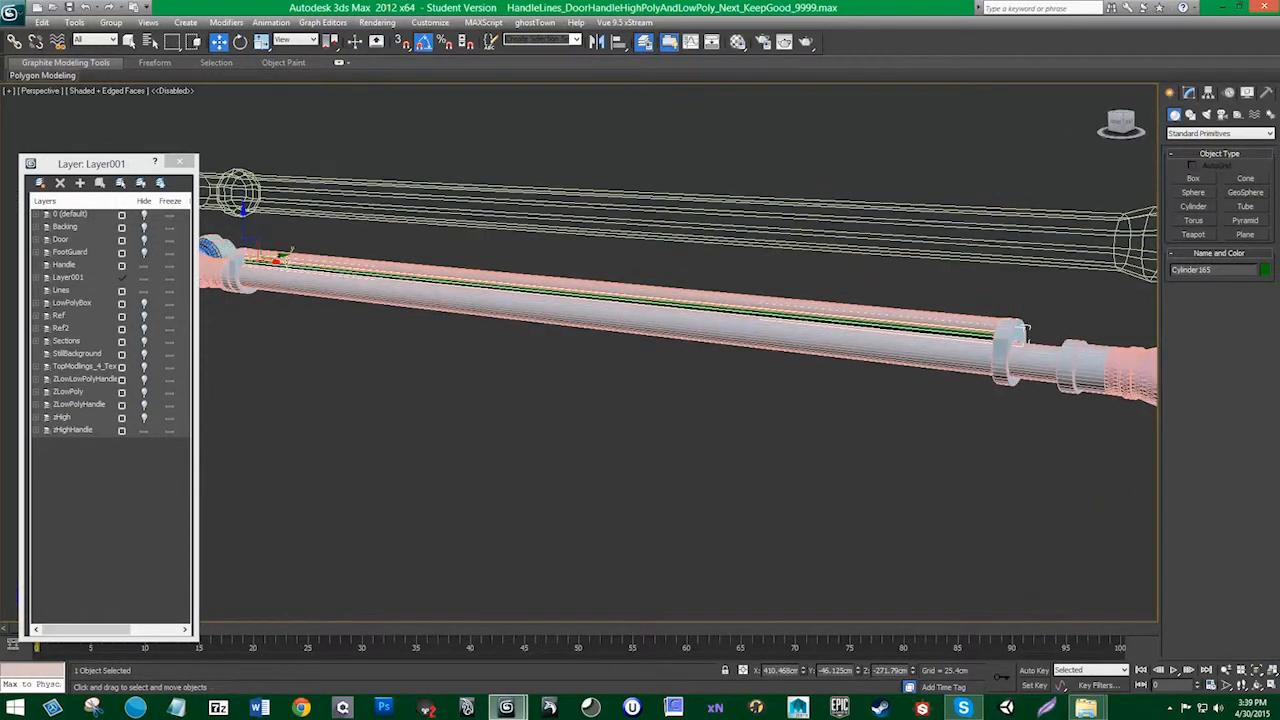
middle_click_drag(294, 340, 570, 367, "alt")
scroll(418, 369, "up", 3)
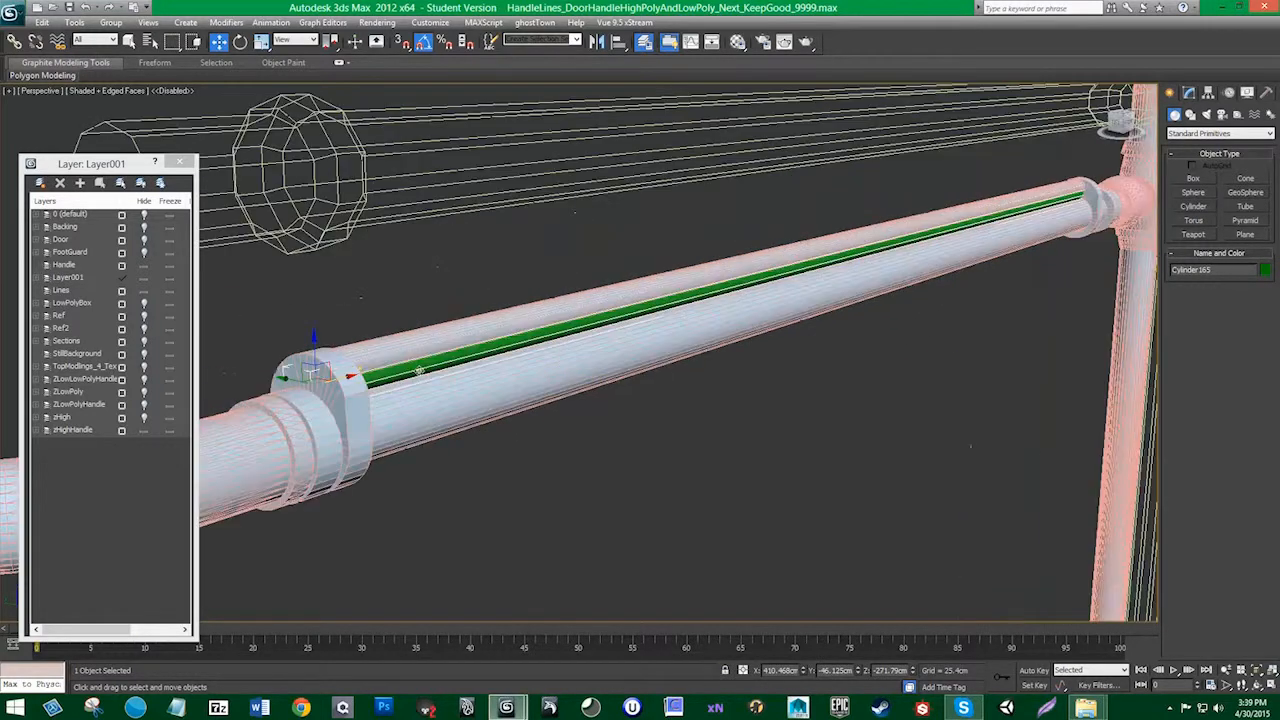
middle_click_drag(413, 369, 460, 371, "alt")
middle_click_drag(626, 369, 955, 436, "alt")
left_click_drag(905, 430, 898, 418)
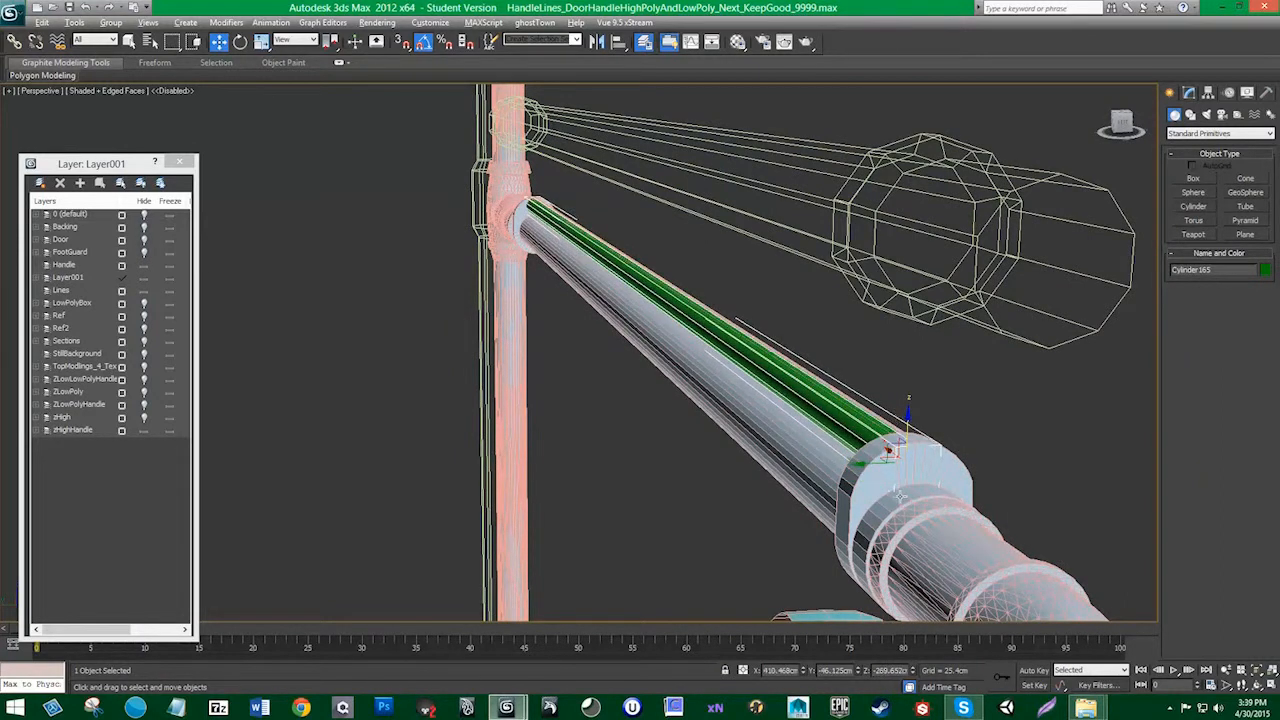
middle_click_drag(900, 497, 874, 503, "alt")
left_click_drag(528, 516, 530, 514)
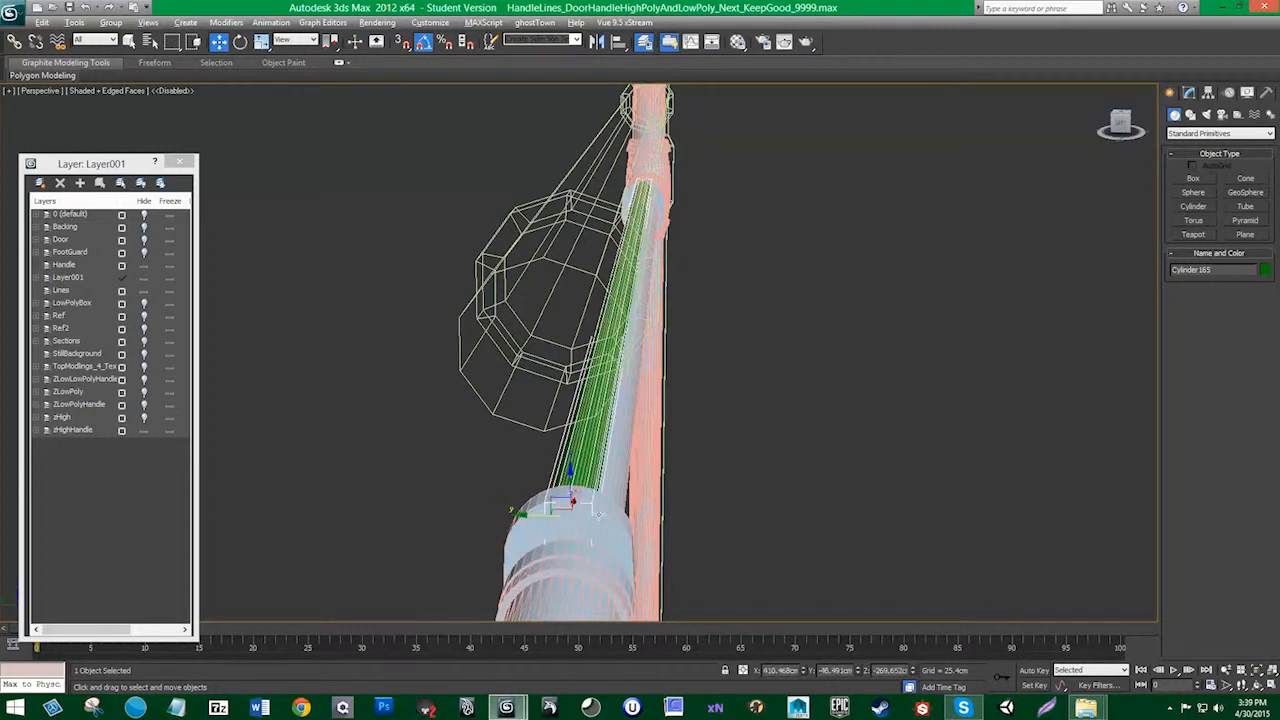
middle_click_drag(530, 514, 557, 484, "alt")
Step: Raise the low-poly rod clear of the high-poly pipe, placing it just below the banded horizontal low-poly cylinder
scroll(577, 472, "down", 5)
middle_click_drag(666, 415, 700, 400, "alt")
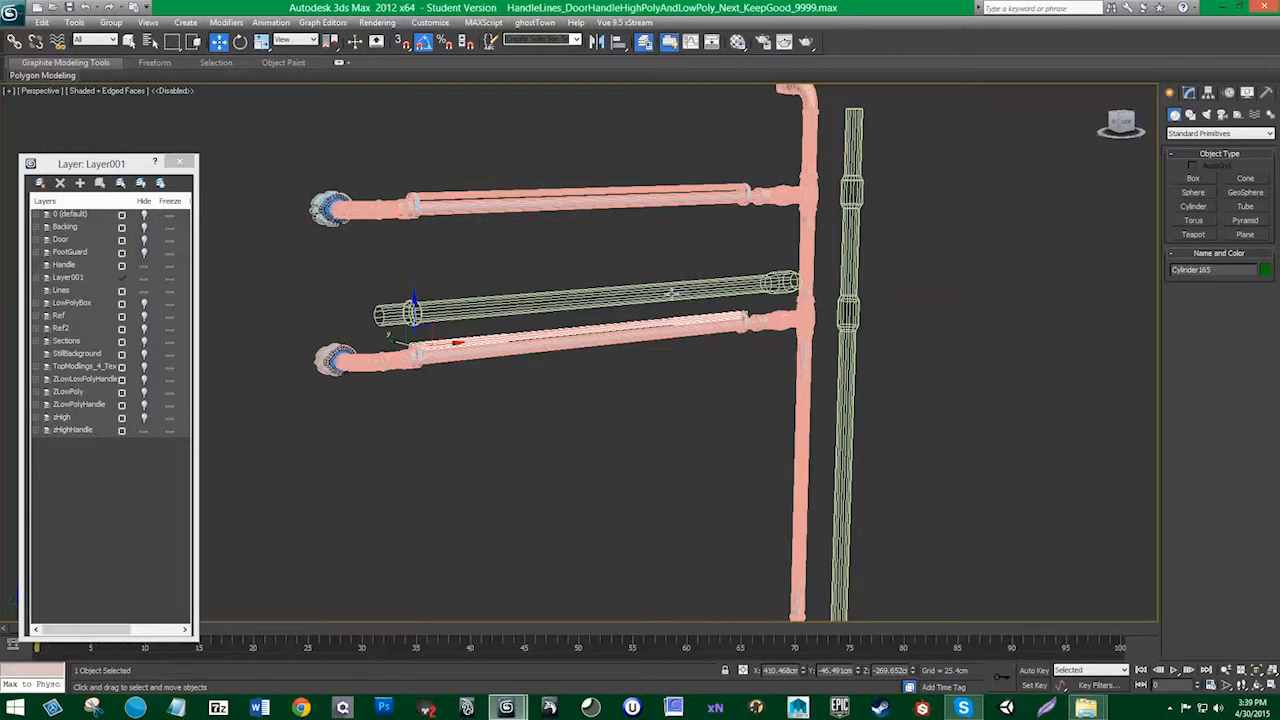
middle_click_drag(671, 291, 736, 316, "alt")
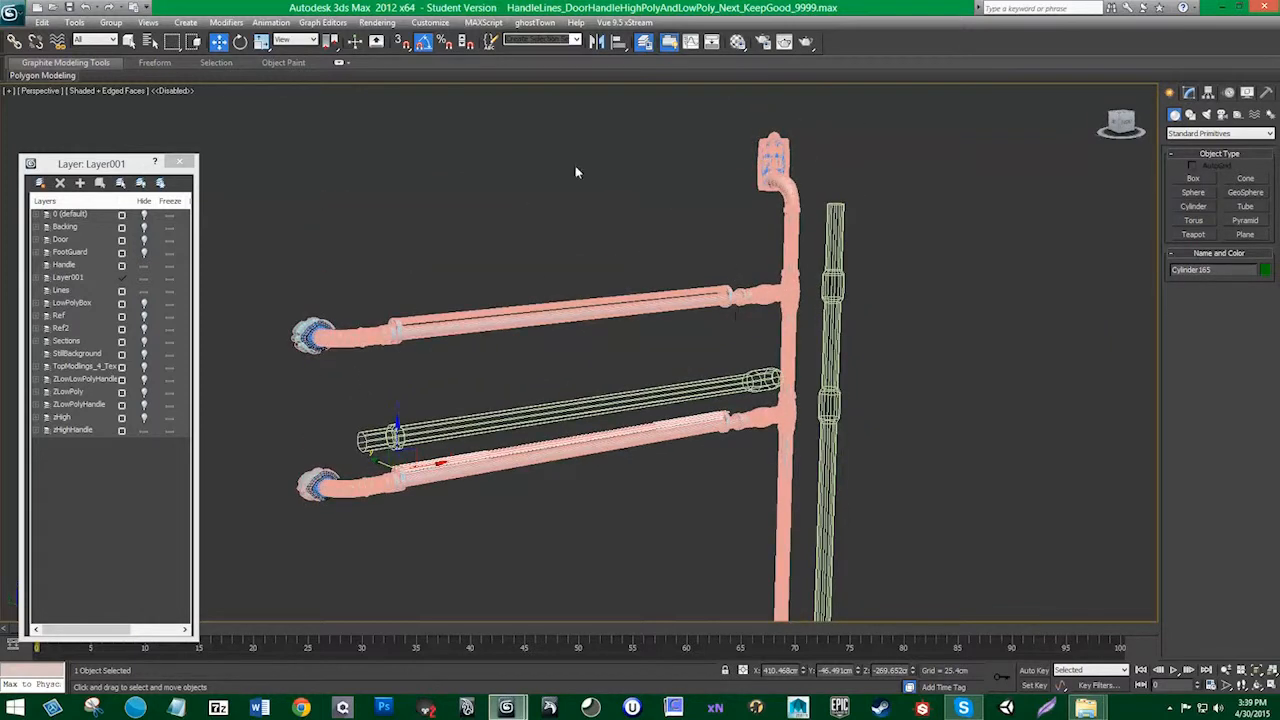
middle_click_drag(638, 366, 450, 335, "alt")
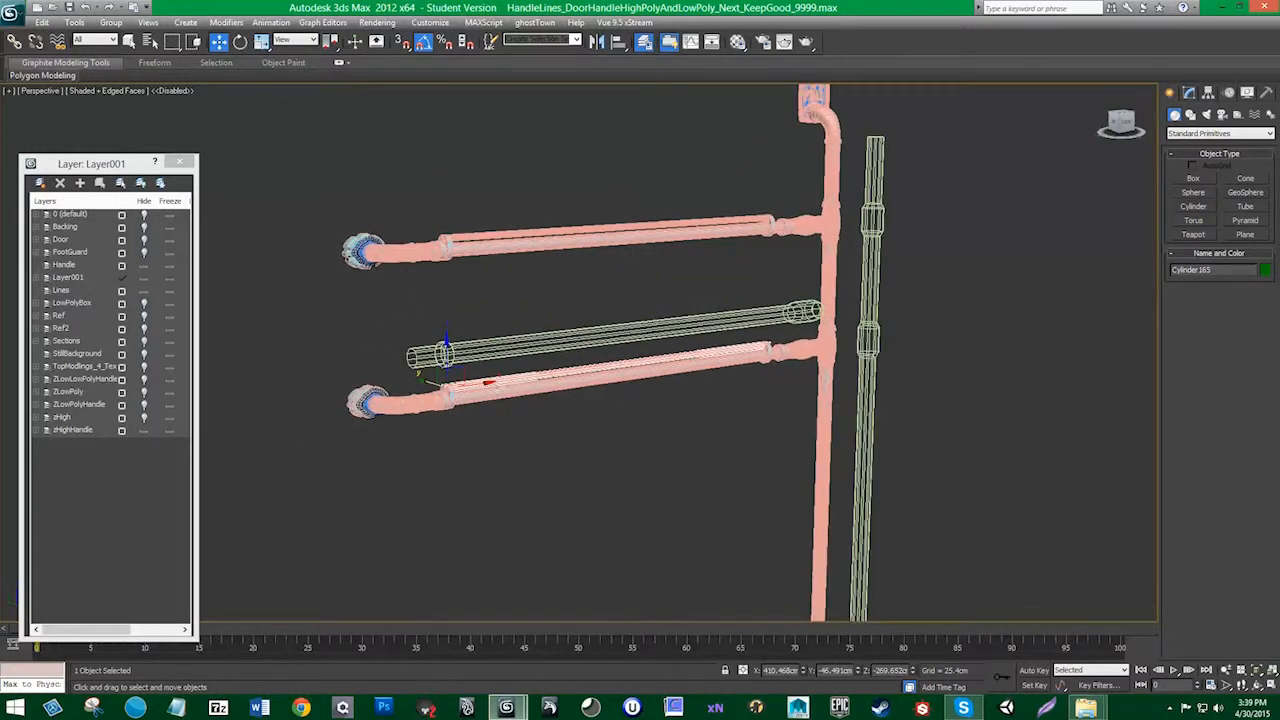
mouse_move(502, 385)
middle_mouse_down("alt")
mouse_move(500, 198)
mouse_move(492, 363)
middle_mouse_up("alt")
scroll(480, 350, "up", 3)
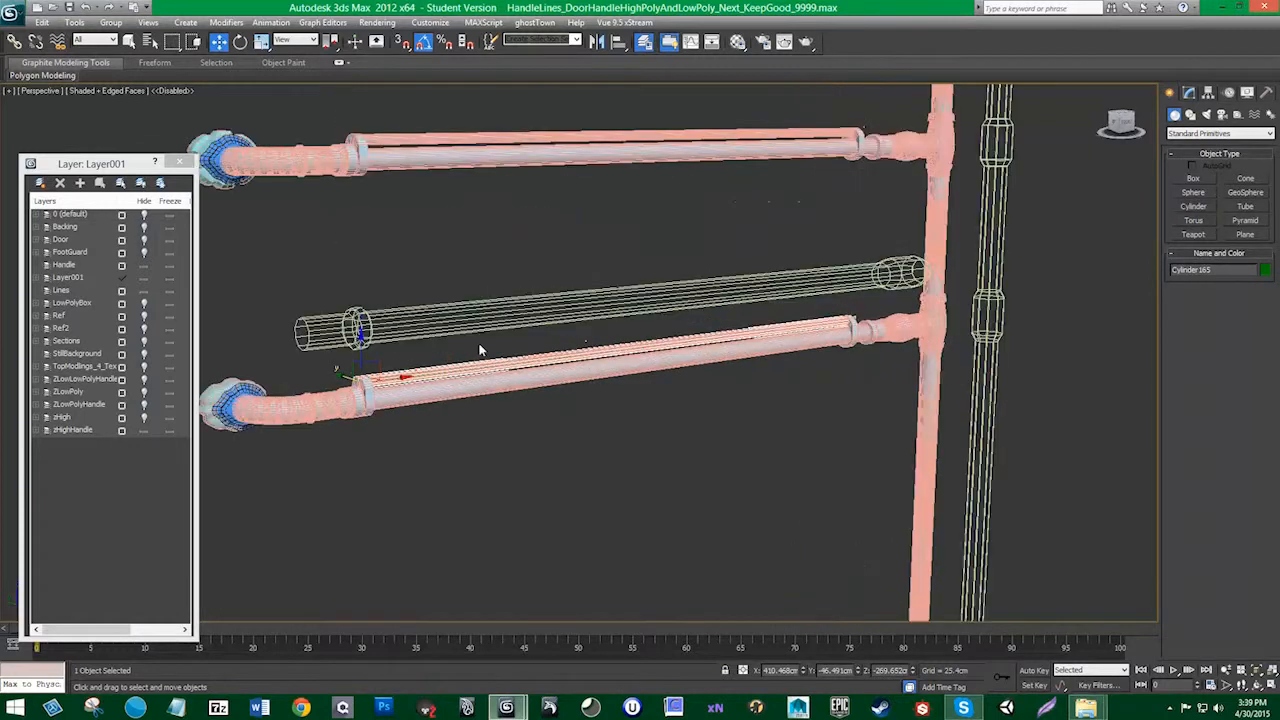
left_click_drag(361, 337, 361, 318)
Step: Clone the low-poly rod by moving a copy along its length, past the pipe's curved outer end
middle_click_drag(426, 297, 586, 283)
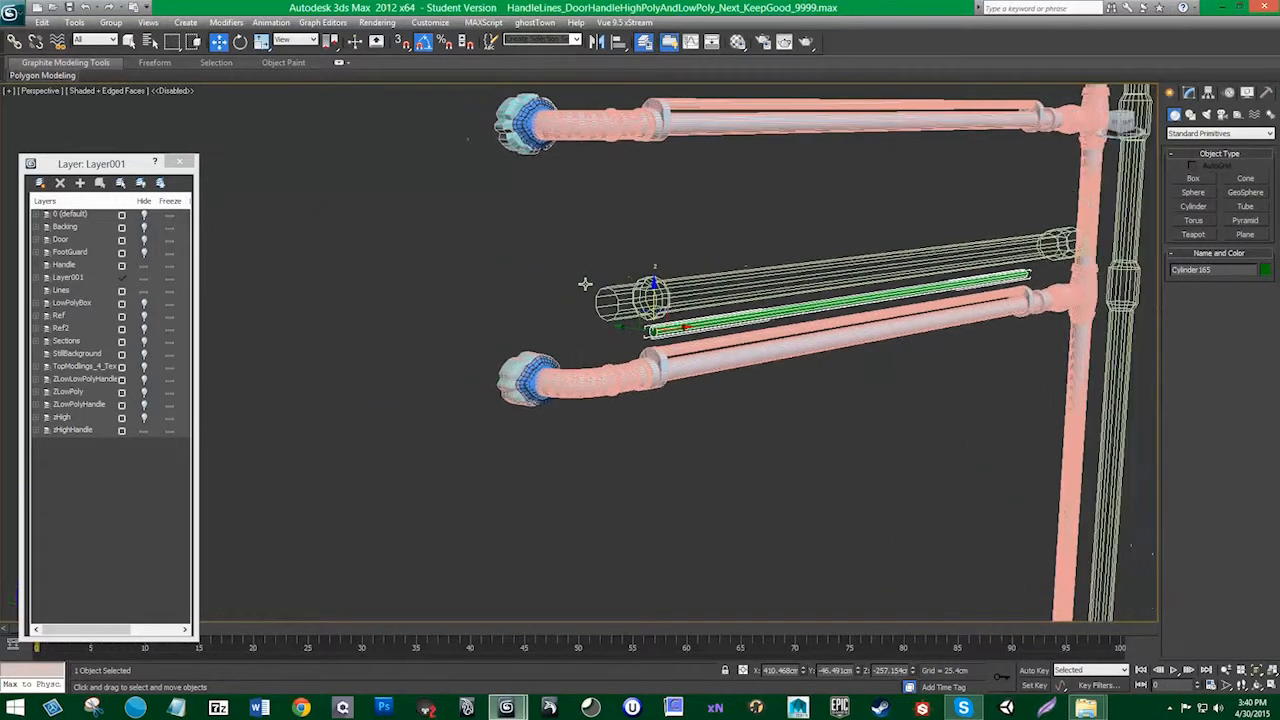
scroll(568, 332, "up", 3)
middle_click_drag(599, 382, 608, 424, "alt")
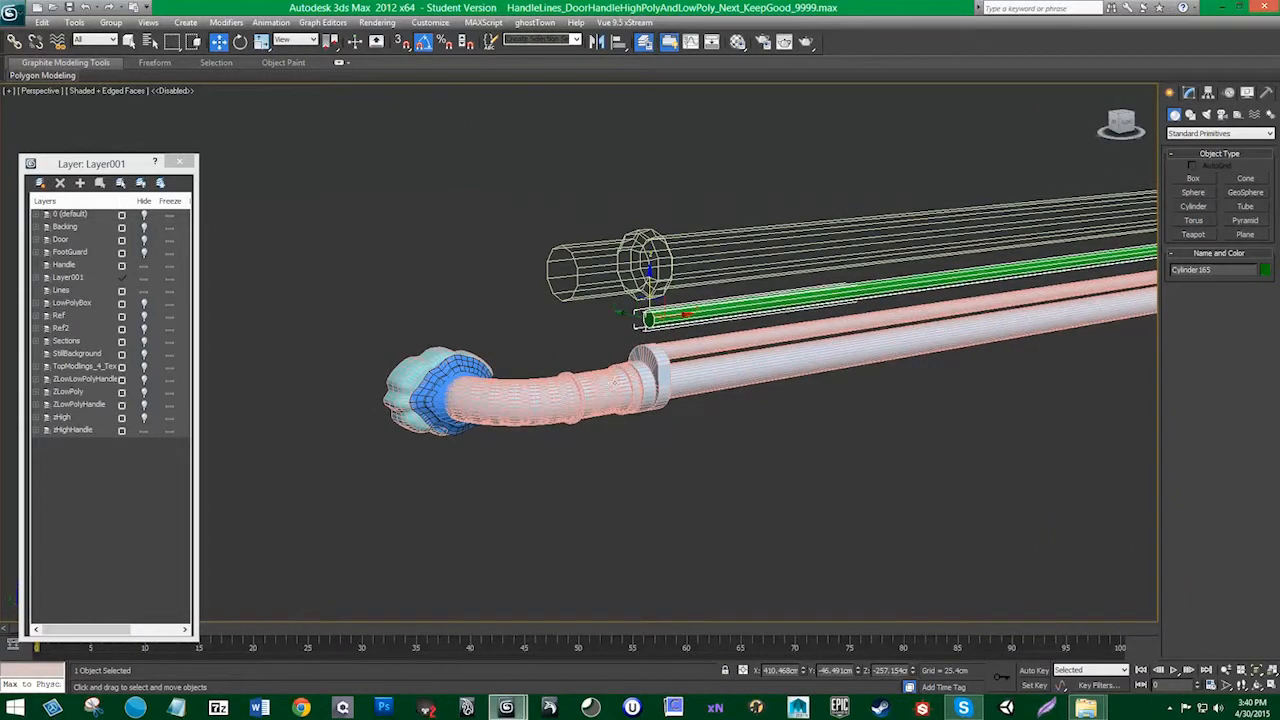
scroll(740, 380, "down", 3)
left_click_drag(619, 300, 245, 376, "shift")
left_click(655, 411)
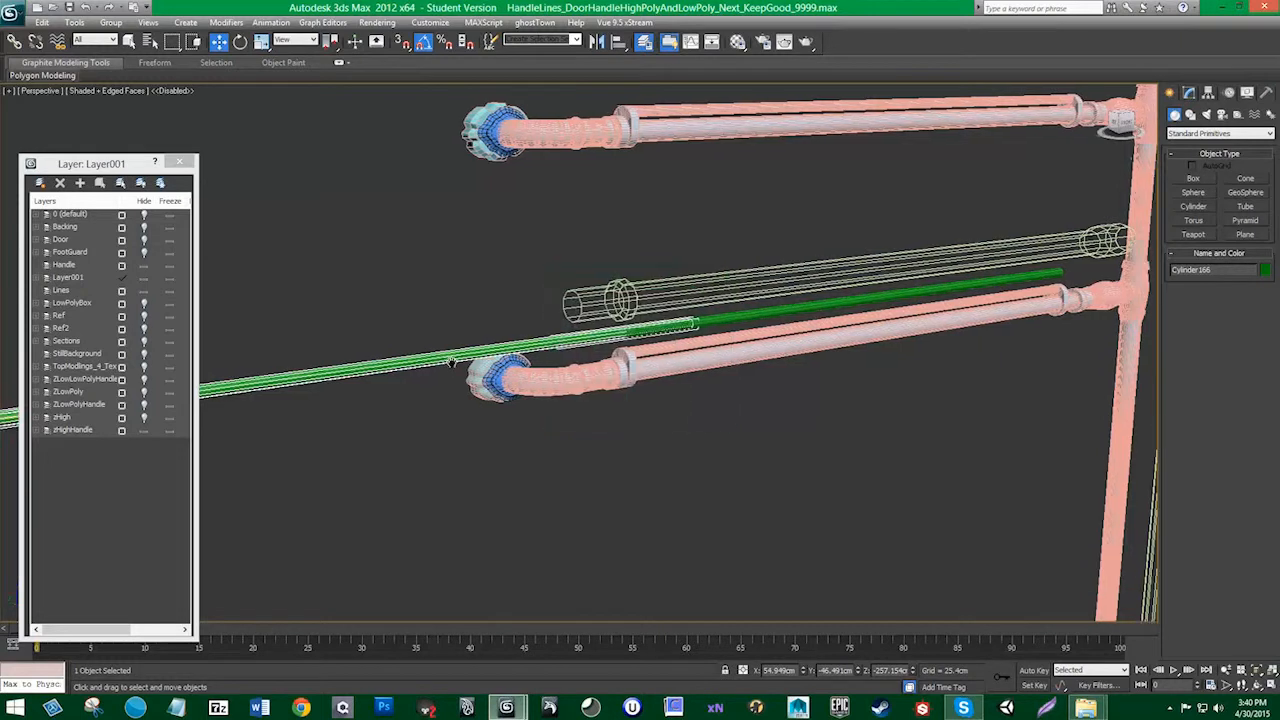
Step: Shorten the cloned rod to about 266% scale along its length and set its height segments to 5
middle_click_drag(376, 362, 708, 358)
key("r")
mouse_move(342, 423)
left_mouse_down()
mouse_move(505, 390)
mouse_move(465, 392)
left_mouse_up()
left_click(1193, 93)
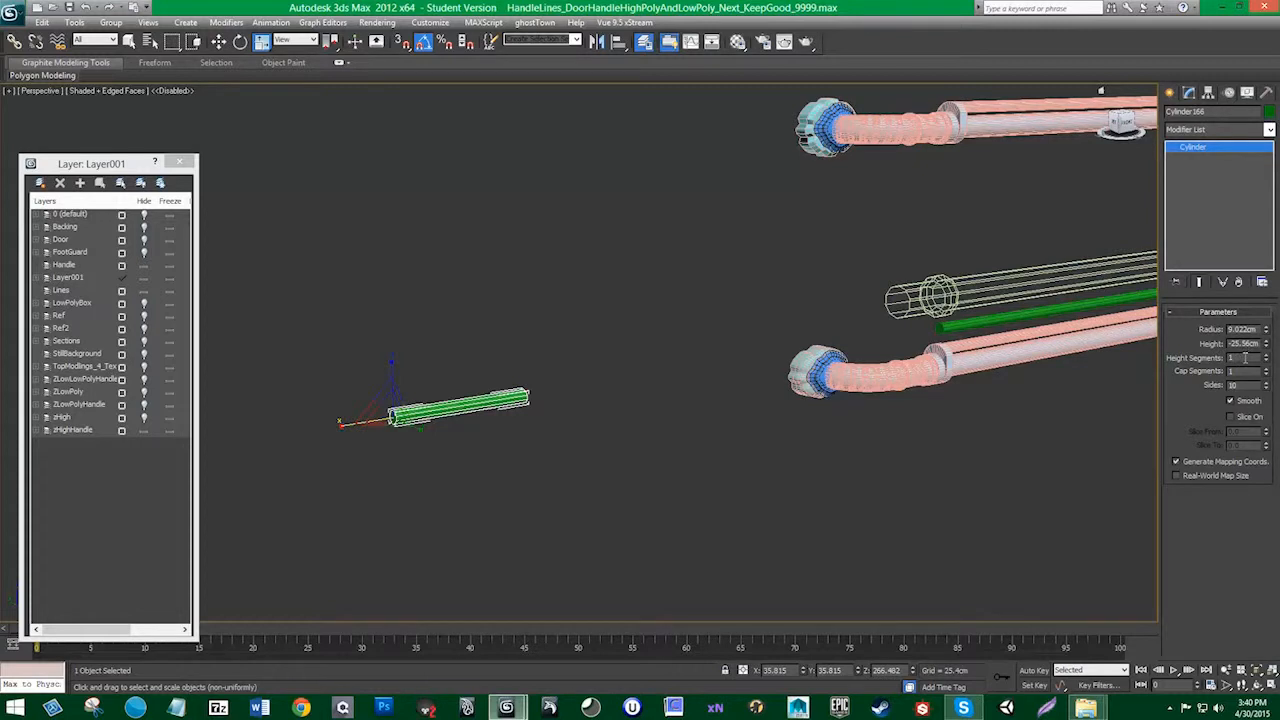
type("5")
key("Return")
Step: Try a Bend modifier on the short rod, testing angles of 46.5 and -38 and different bend axes, and remove the modifier
left_click(1220, 130)
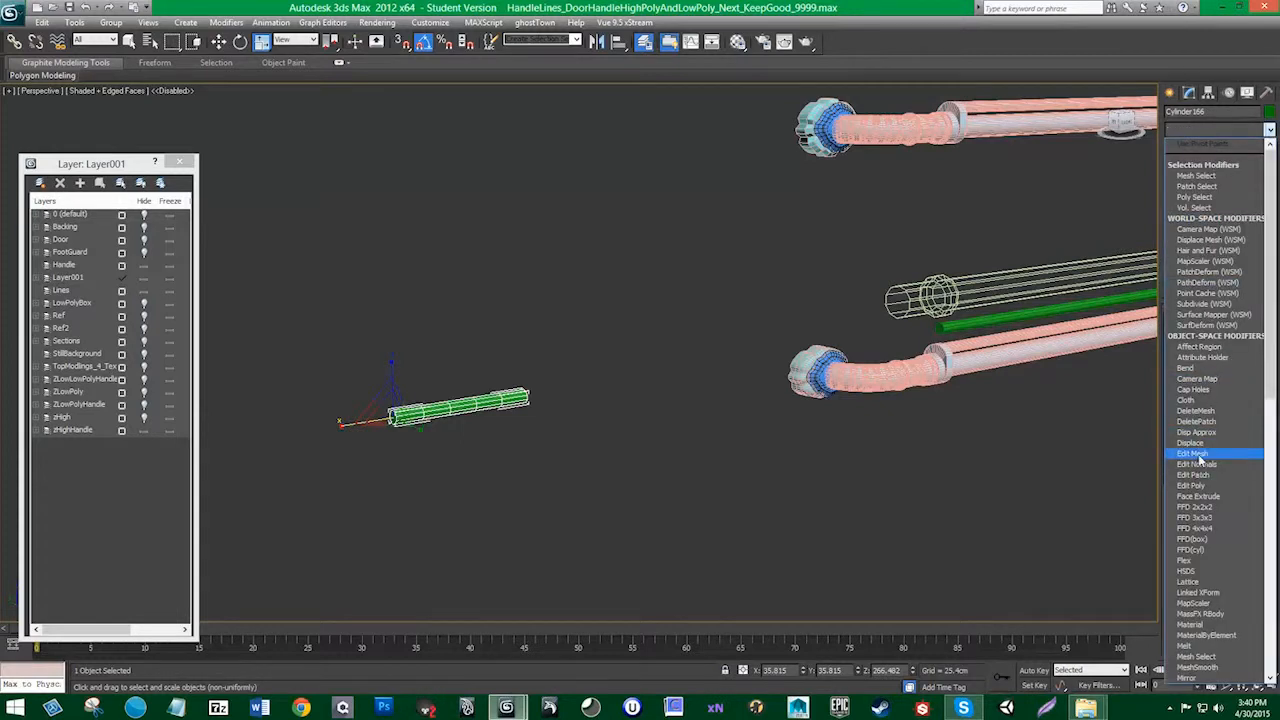
left_click(1190, 369)
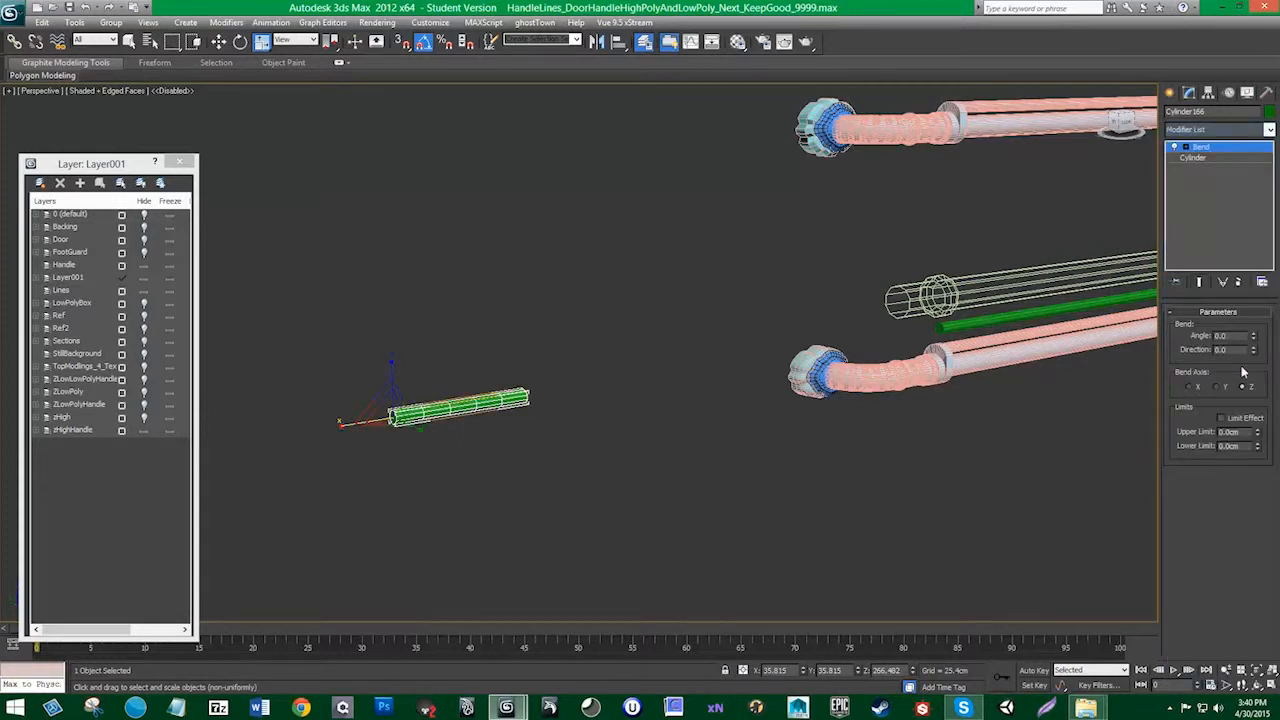
left_click_drag(1251, 337, 1226, 364)
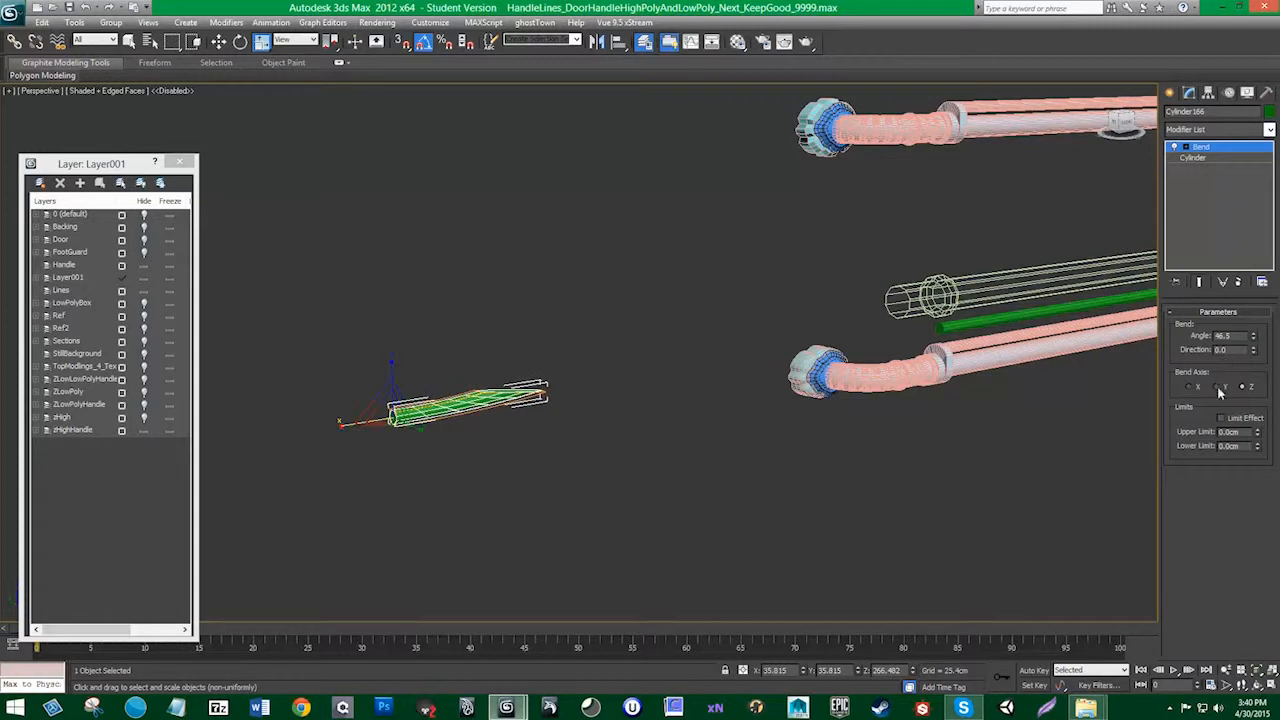
left_click(1217, 388)
left_click(1198, 388)
left_click(1217, 388)
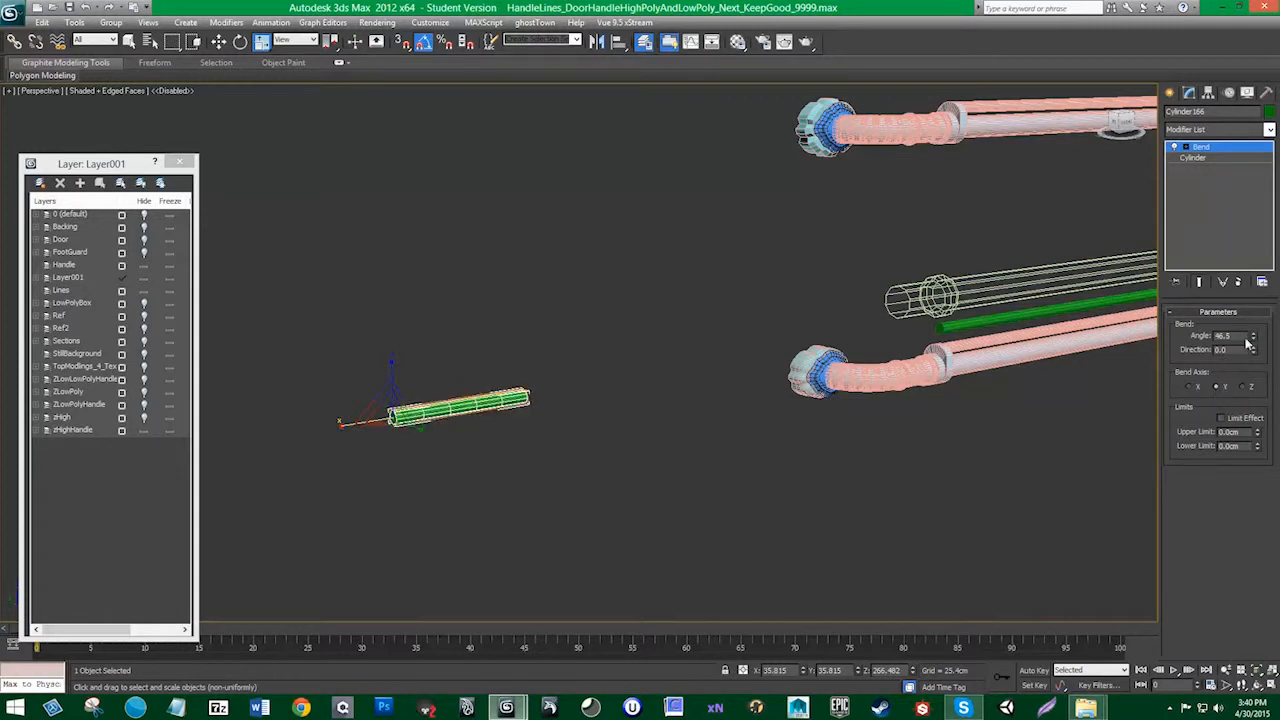
left_click_drag(1252, 337, 1249, 449)
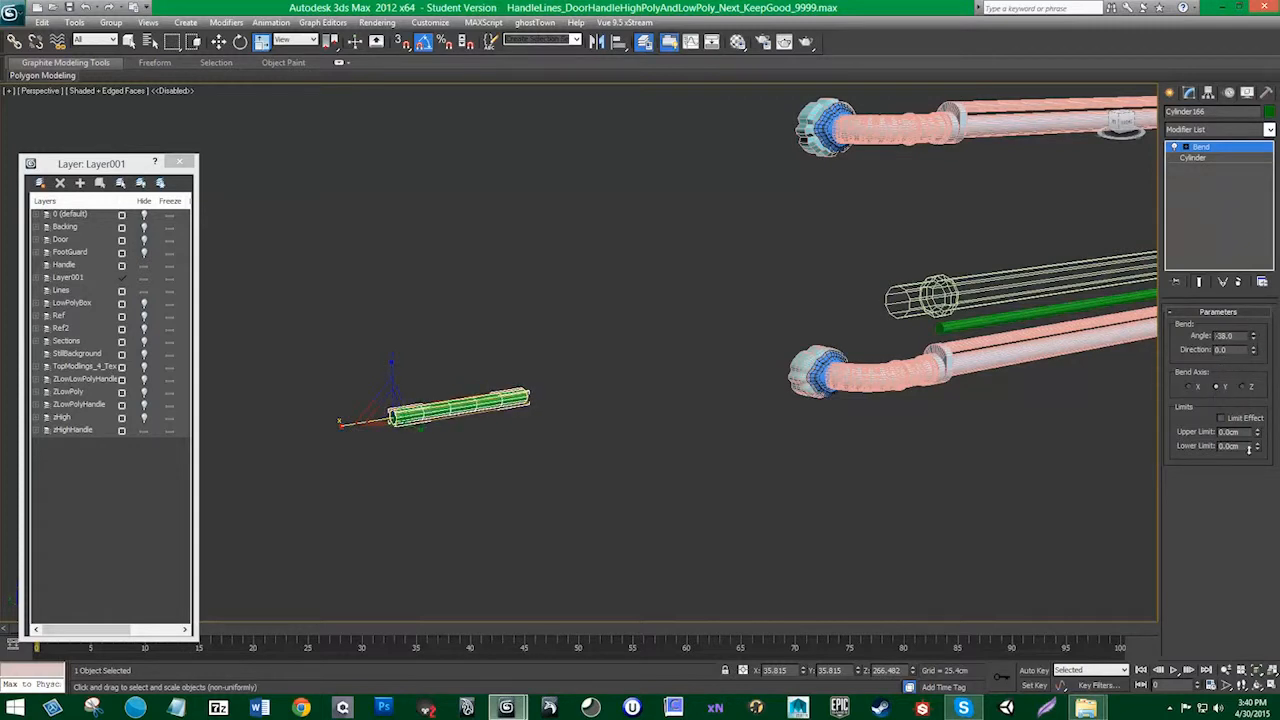
left_click(1239, 283)
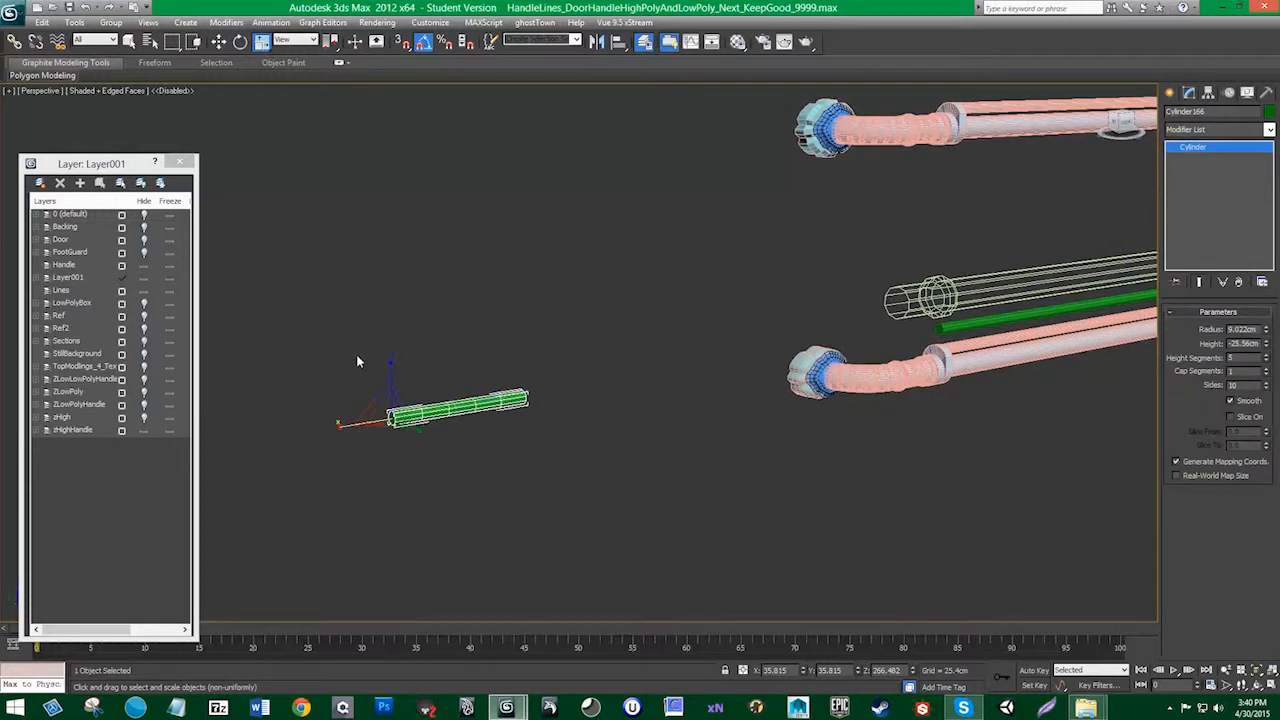
Step: Rotate the short rod to stand upright and reset its transform with Reset XForm
key("e")
left_click_drag(355, 398, 346, 465)
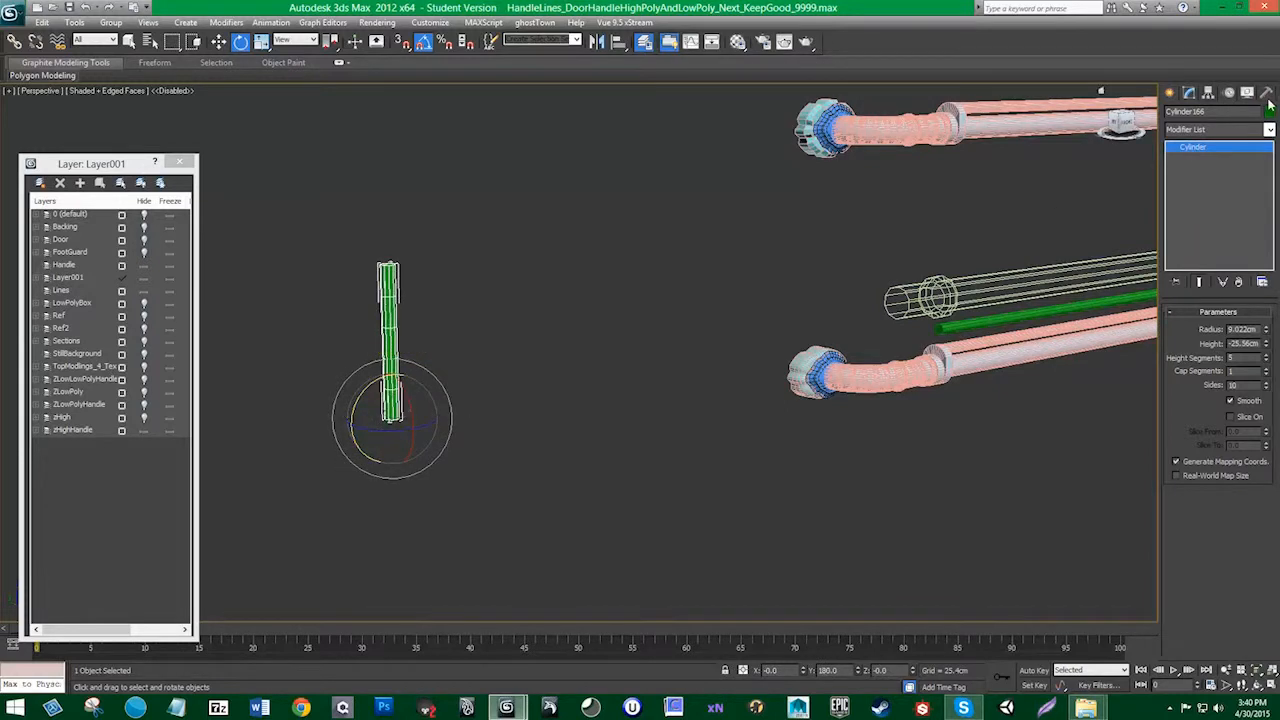
left_click(1267, 93)
left_click(1218, 258)
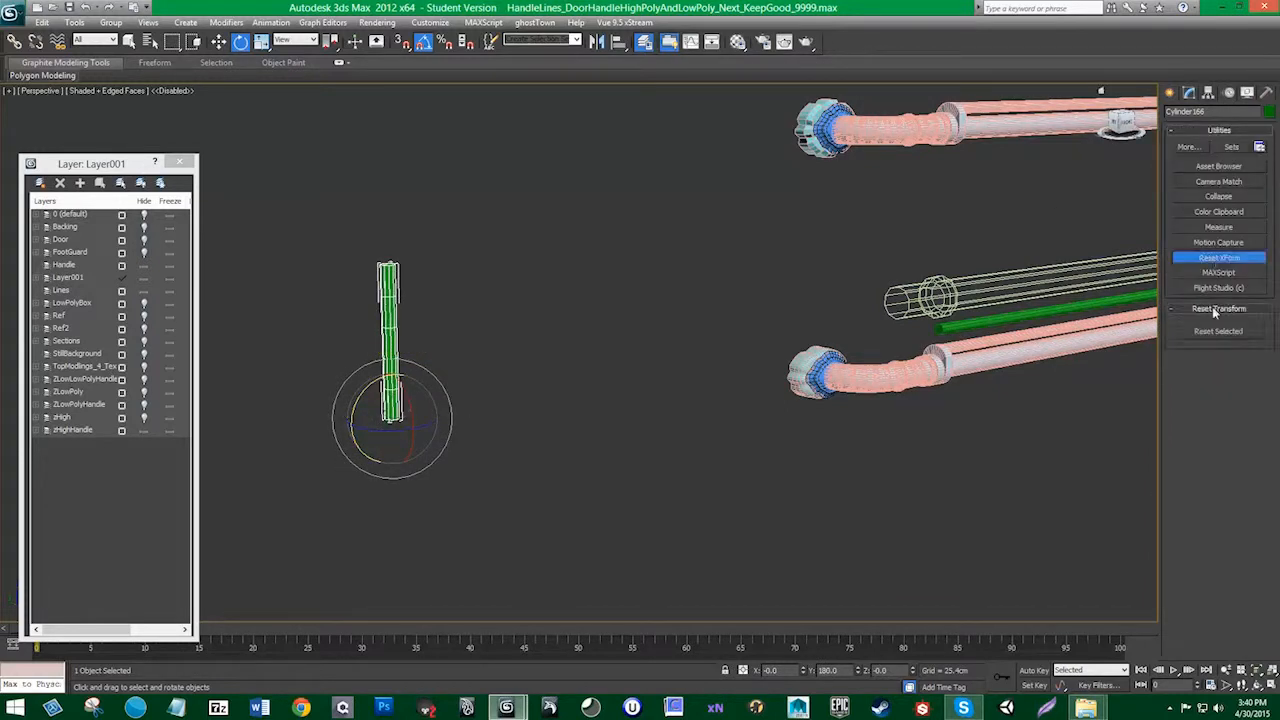
left_click(1222, 259)
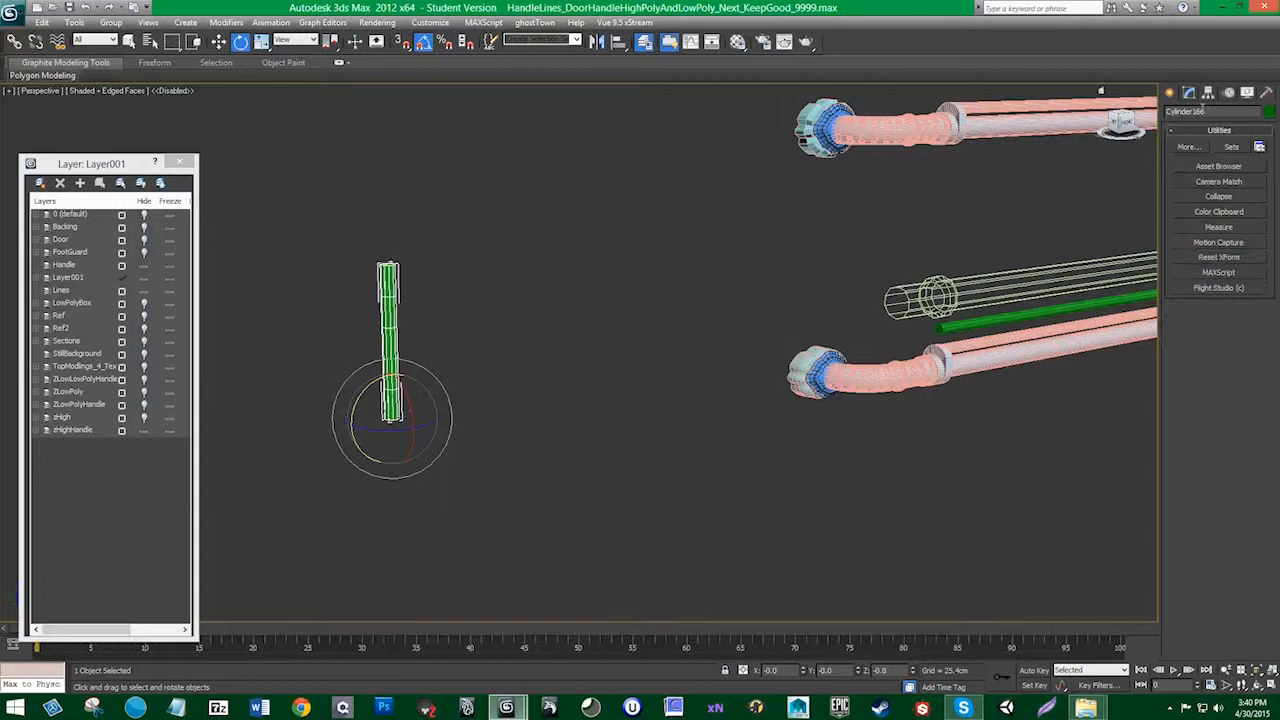
Step: Collapse the short rod's modifier stack, baking the reset transform into an editable mesh
left_click(1189, 92)
right_click(1195, 147)
left_click(1214, 272)
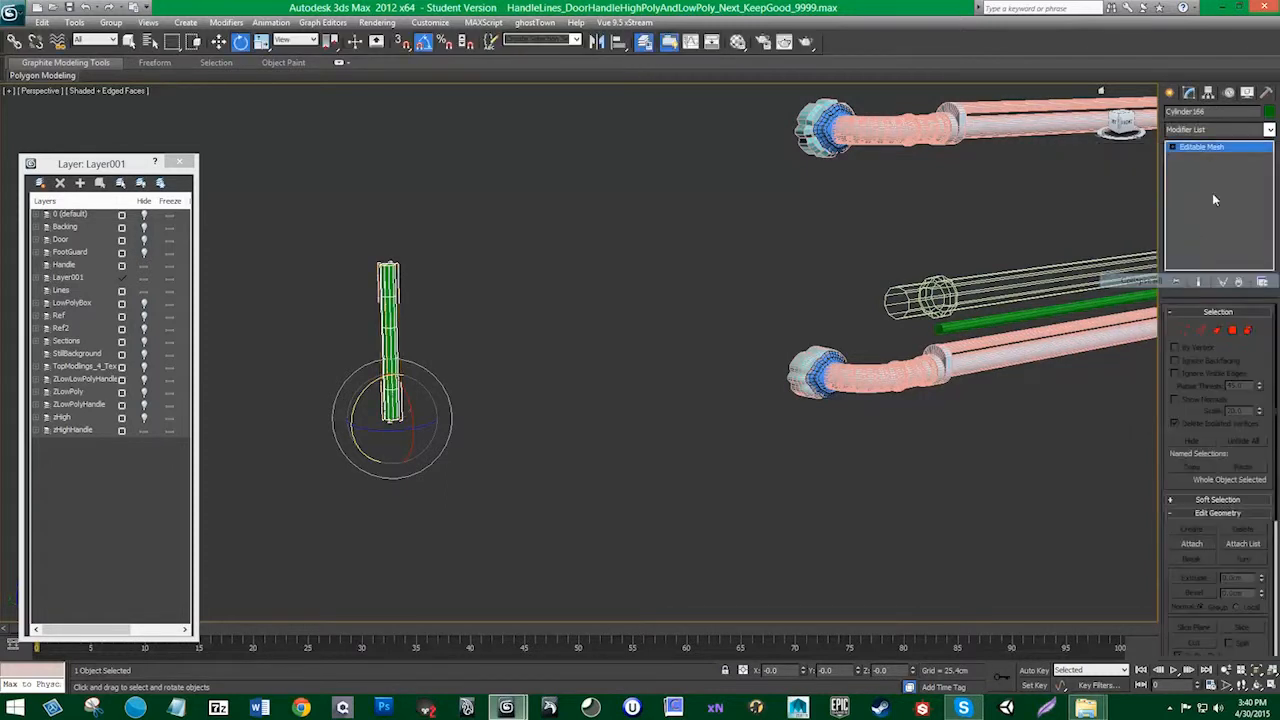
Step: Add a Bend modifier to the short upright rod with an angle of 90
left_click(1248, 130)
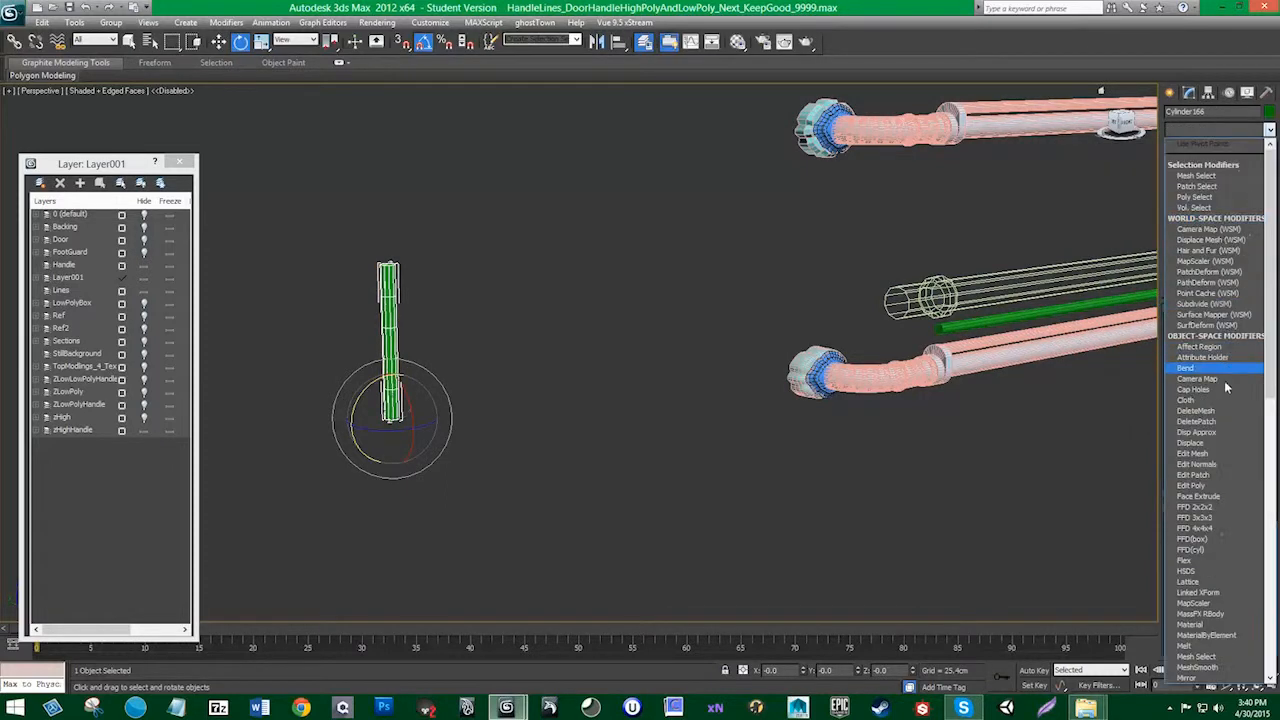
left_click(1190, 367)
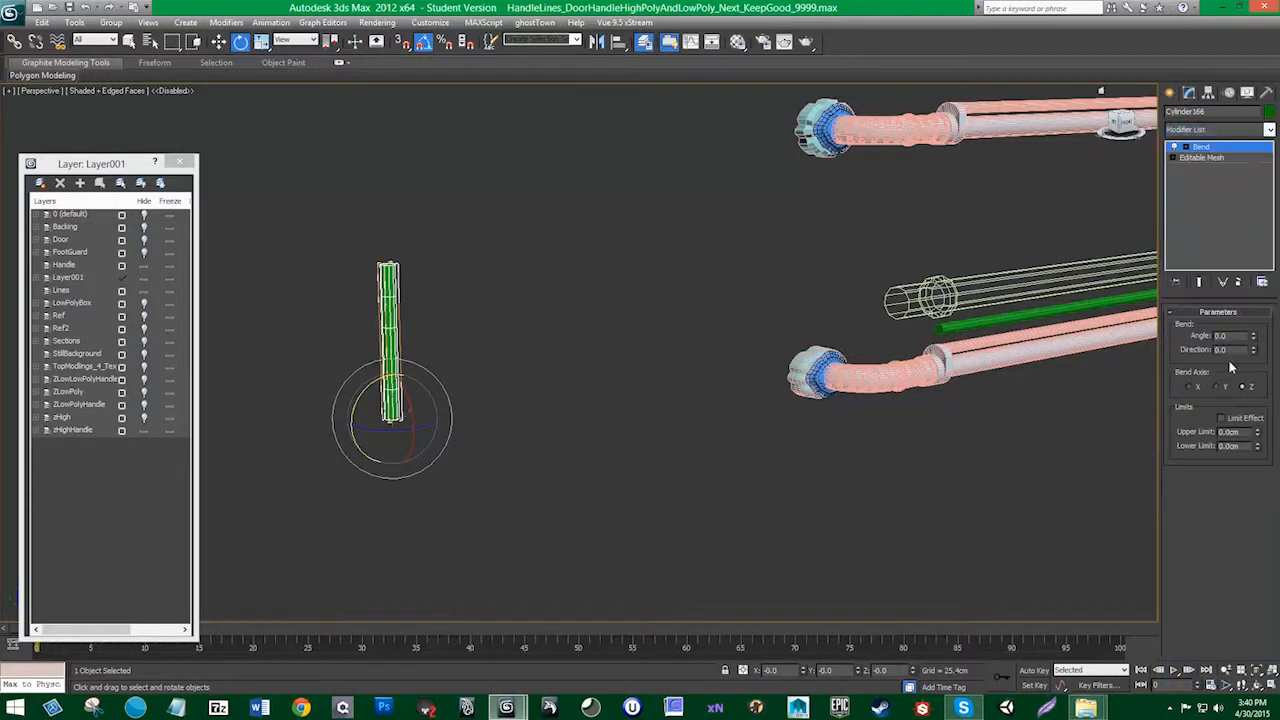
left_click_drag(1254, 341, 1248, 315)
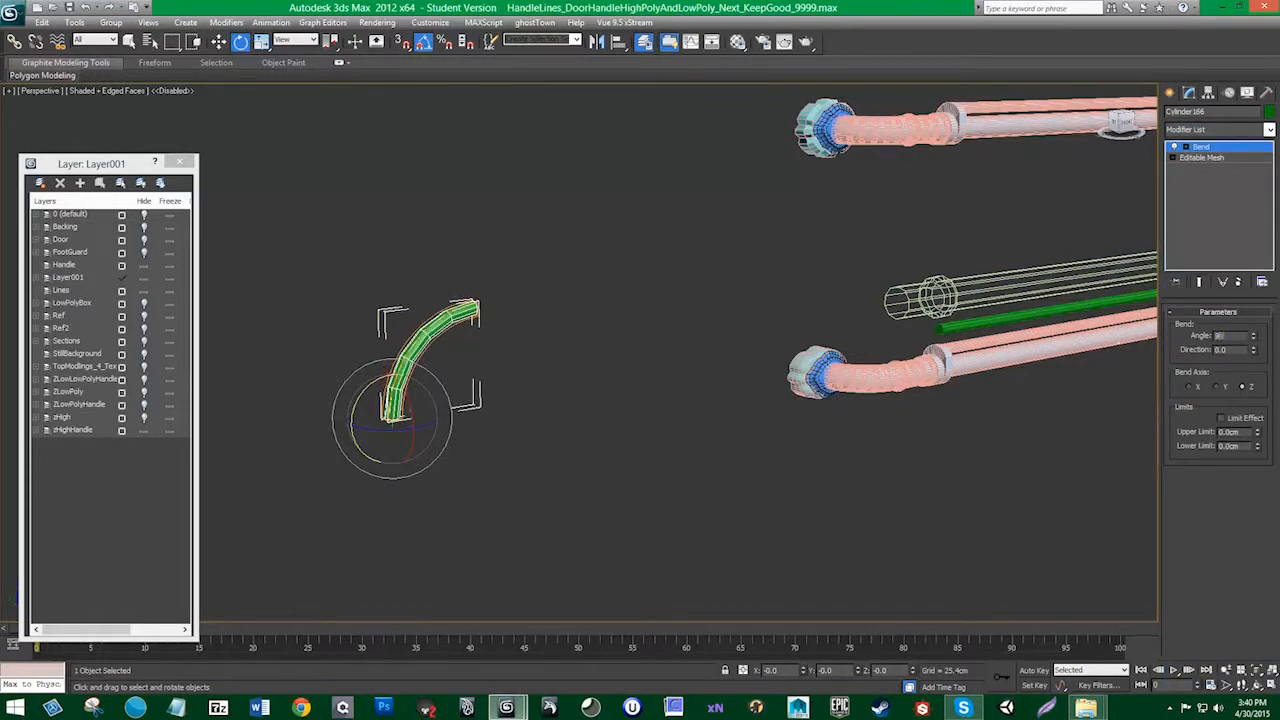
key("Return")
Step: Rotate the bent rod to follow the handle and snap it to the band where the lower pipe's curved end begins
middle_click_drag(452, 407, 460, 410, "alt")
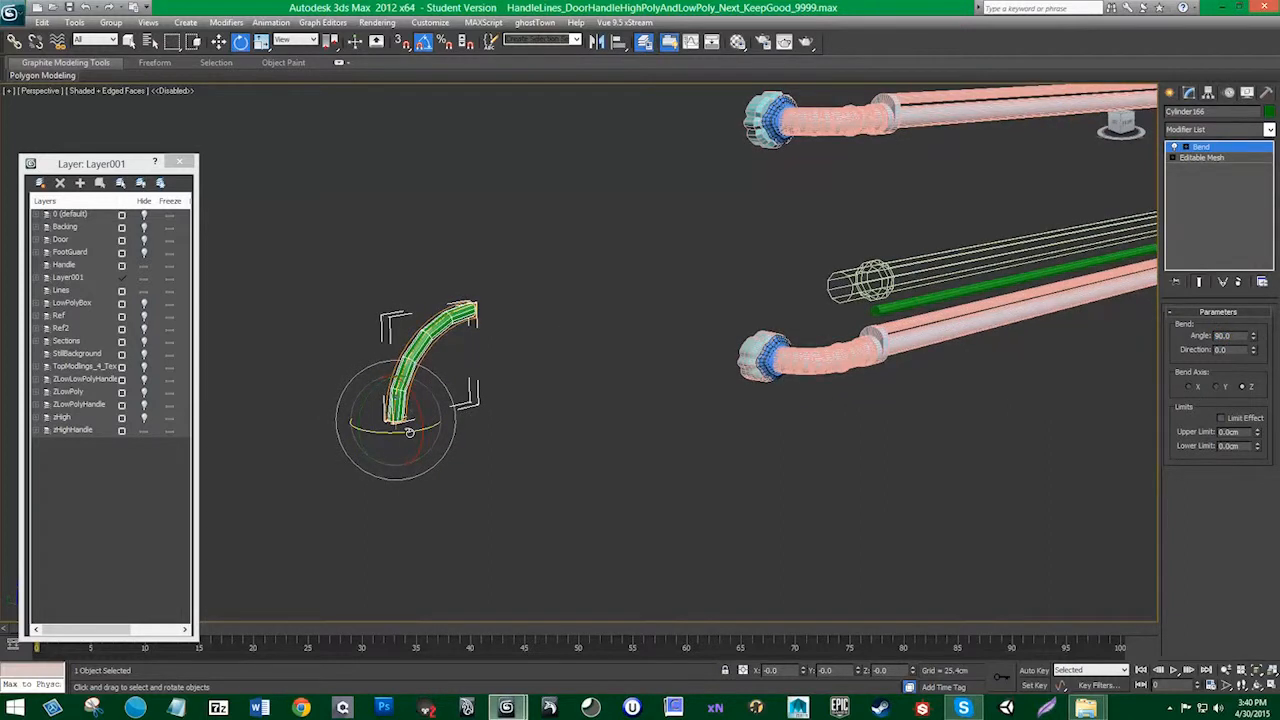
left_click_drag(409, 432, 520, 404)
left_click_drag(410, 397, 881, 356)
key("w")
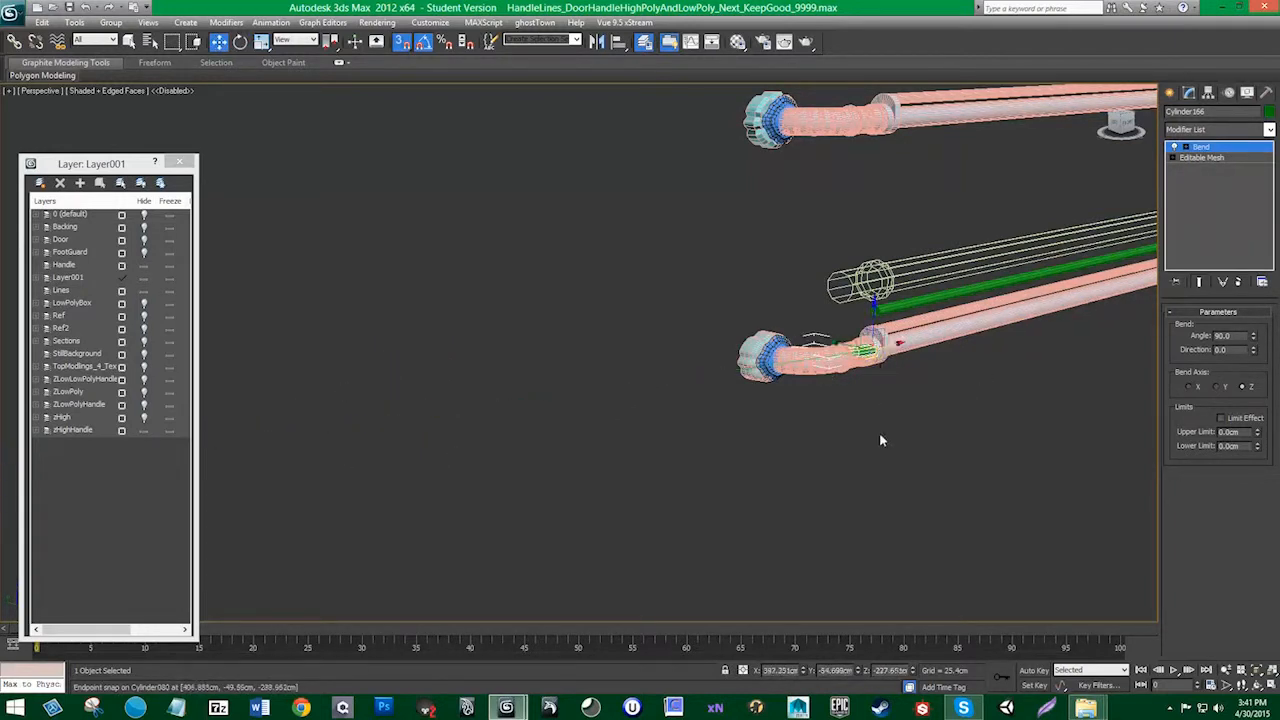
Step: Reposition the bent rod beside the pipe's curved end and enlarge it uniformly to about 252% scale
scroll(797, 469, "up", 6)
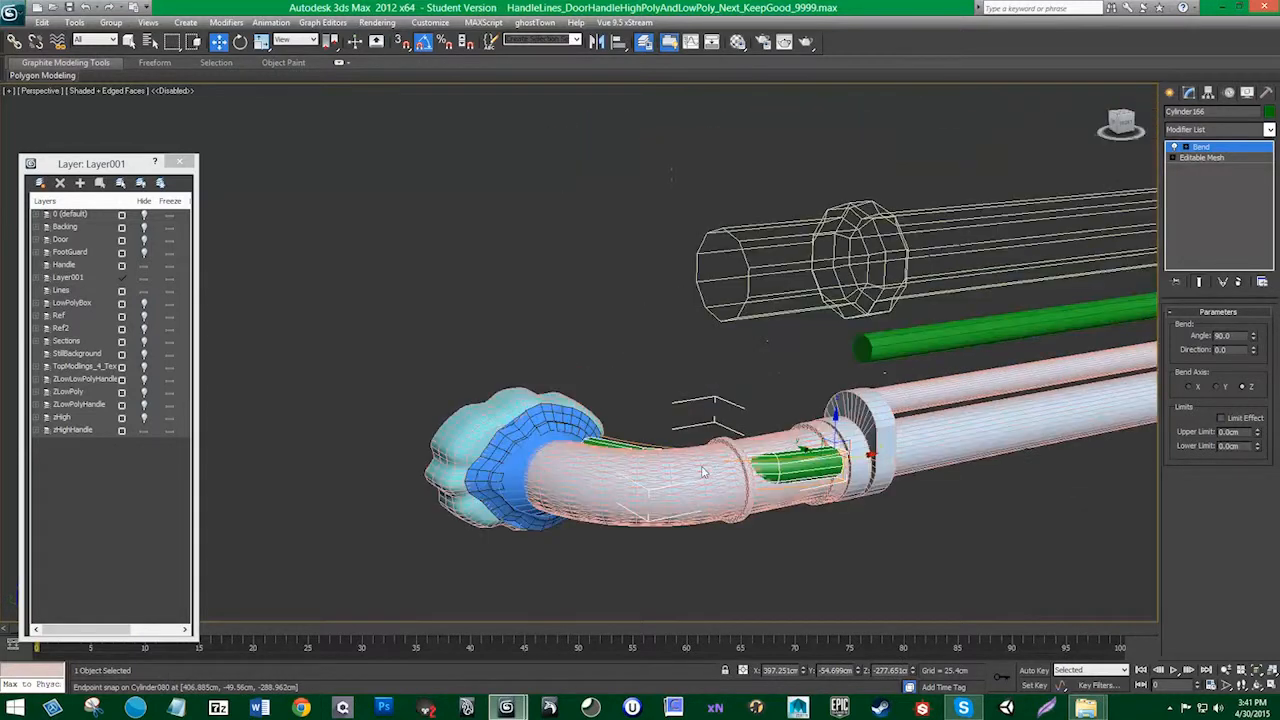
key("r")
left_click_drag(845, 435, 919, 392)
key("w")
left_click_drag(842, 453, 726, 543)
key("r")
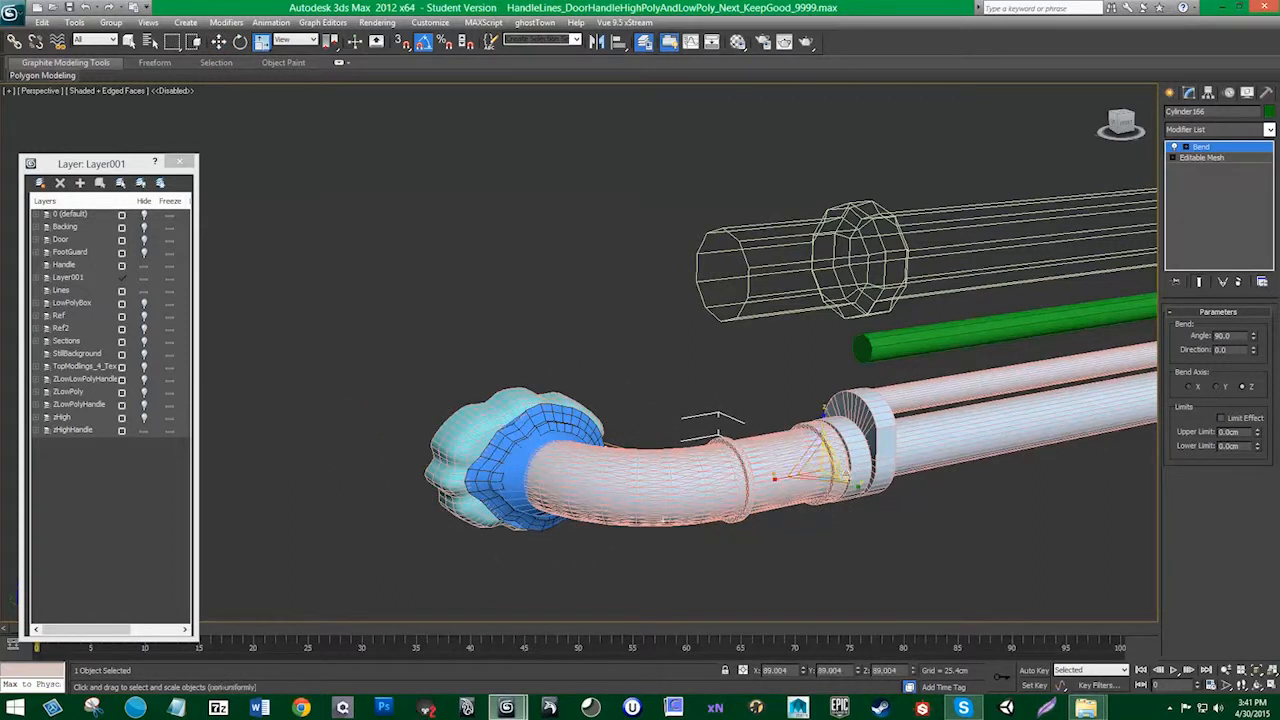
key("w")
left_click_drag(790, 458, 837, 505)
key("e")
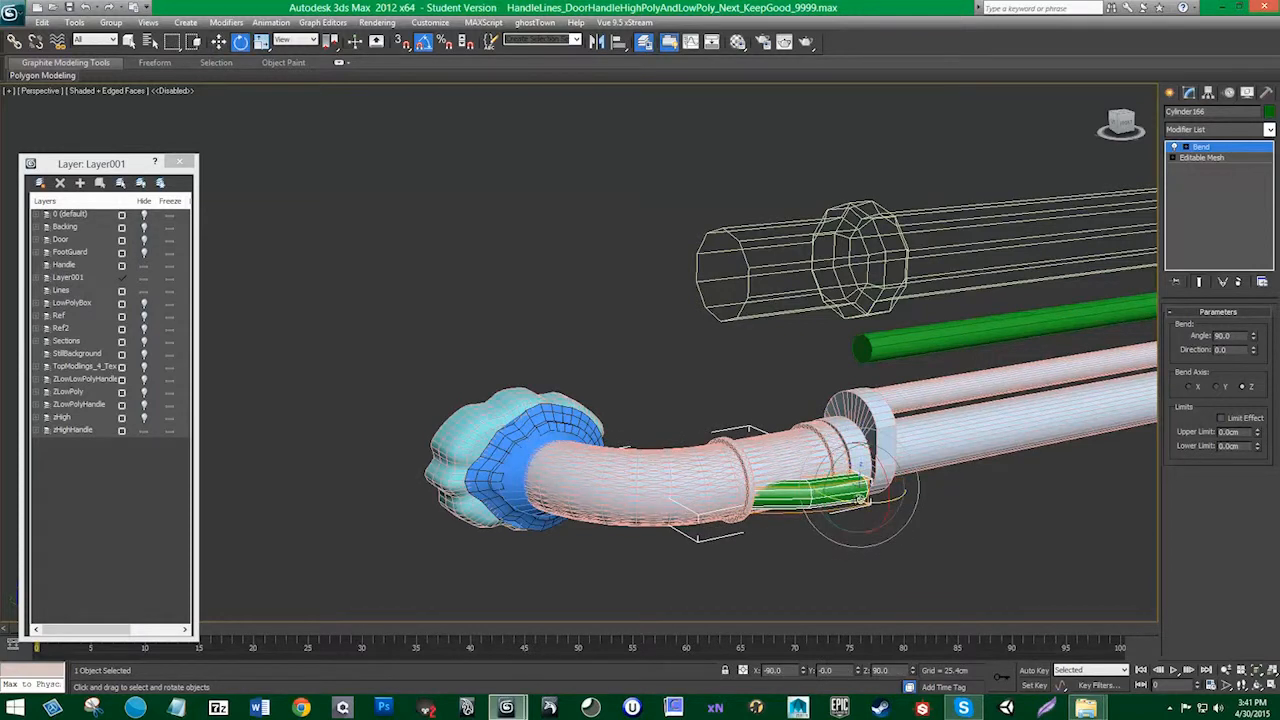
key("r")
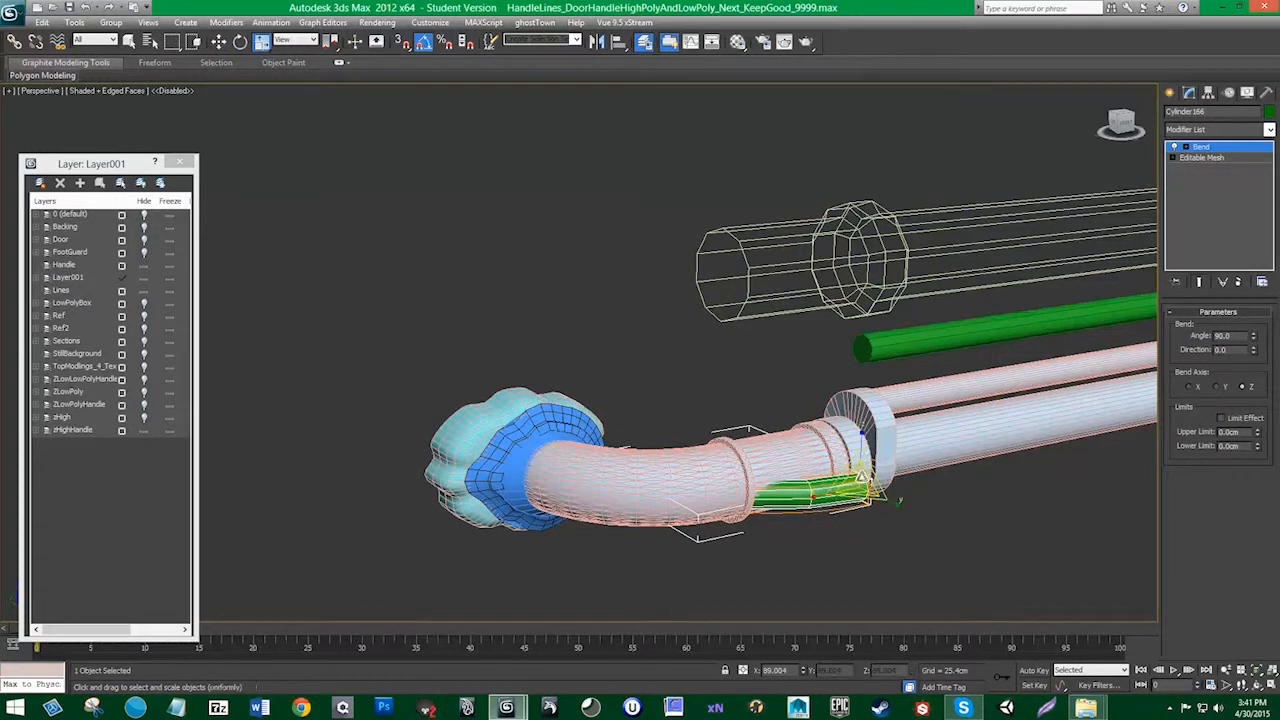
left_click_drag(860, 495, 948, 346)
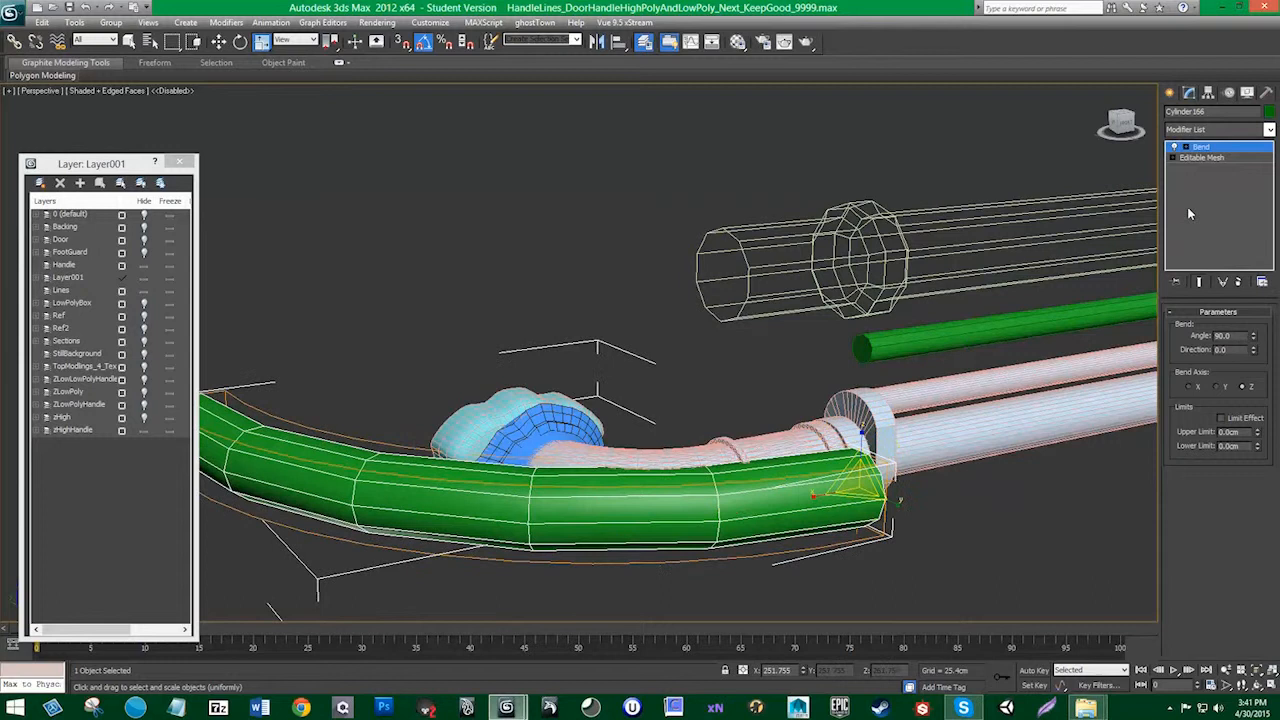
Step: At the rod's Editable Mesh level, adjust its scale to about 201% to match the pipe's thickness and align it with the pipe's end
left_click(1205, 158)
scroll(1028, 279, "down", 4)
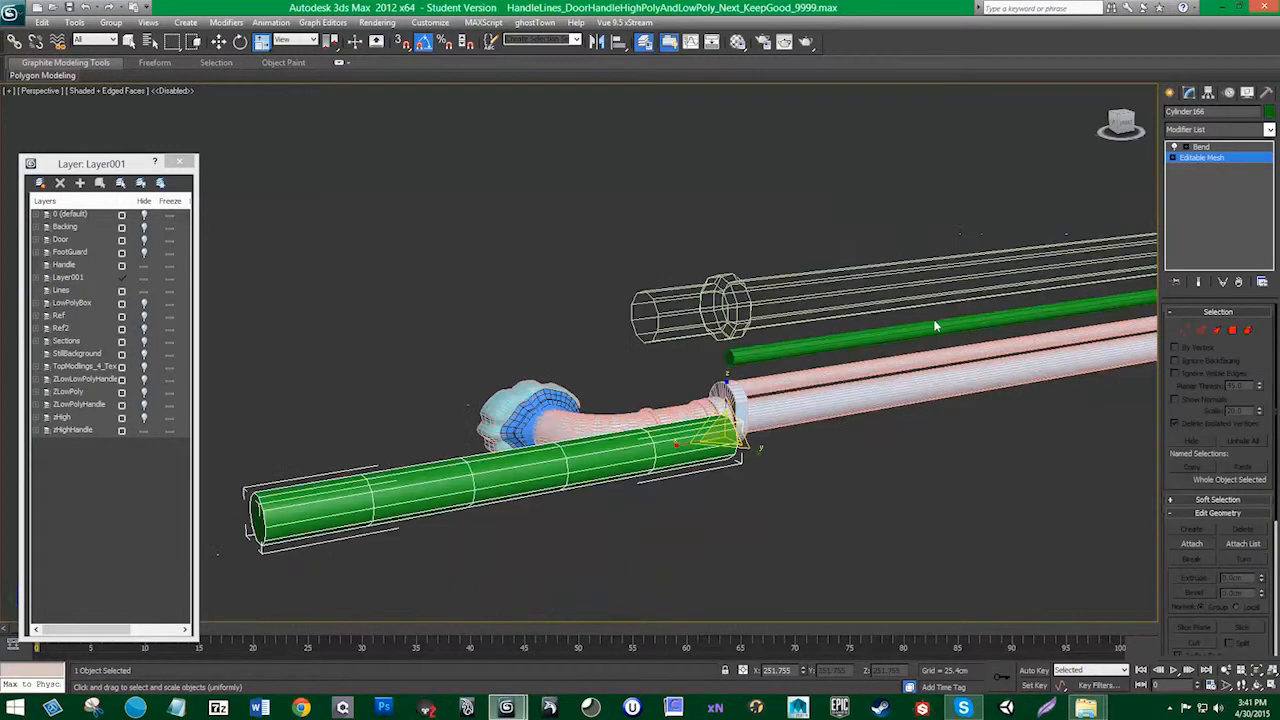
left_click_drag(720, 430, 778, 401)
key("w")
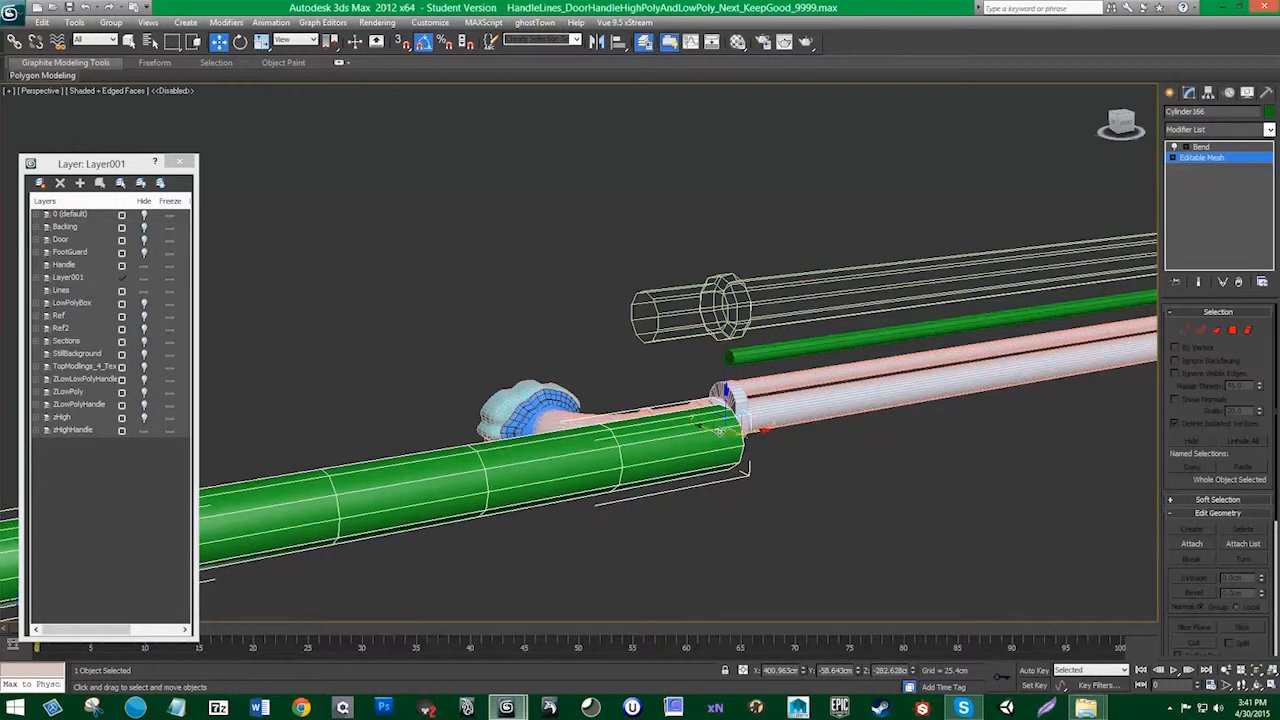
left_click_drag(718, 430, 688, 410)
key("r")
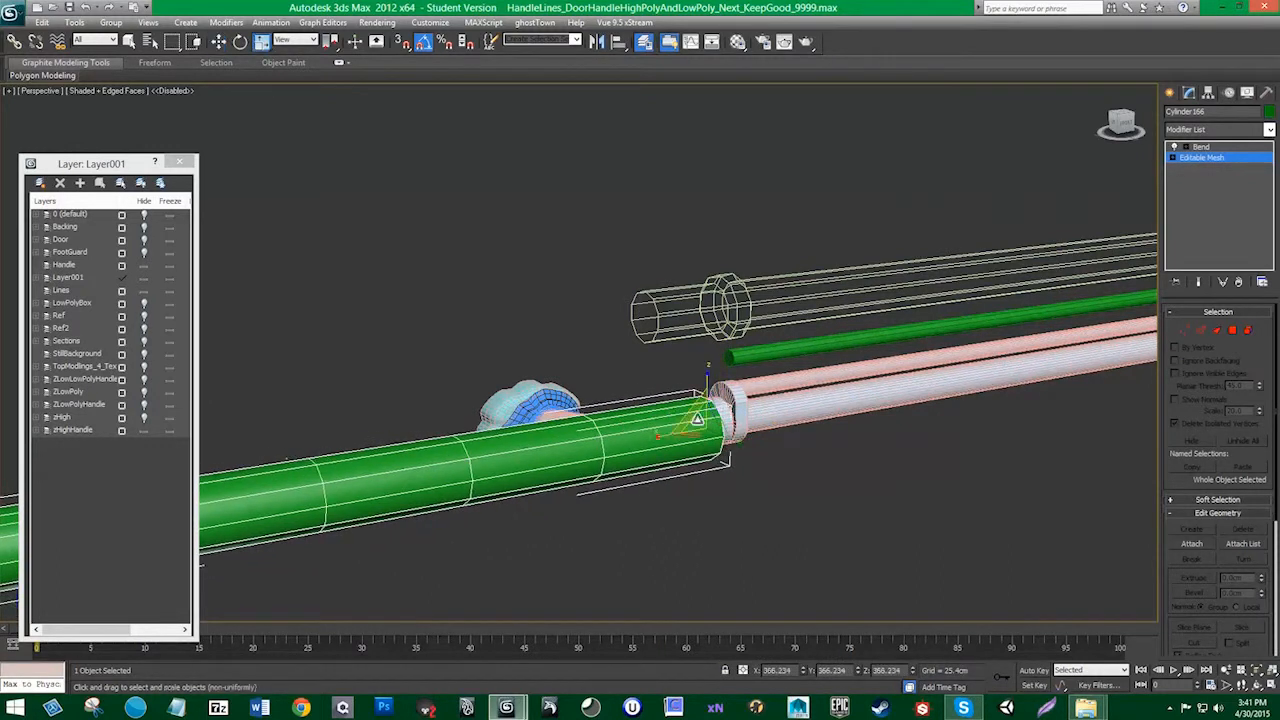
left_click_drag(683, 416, 668, 475)
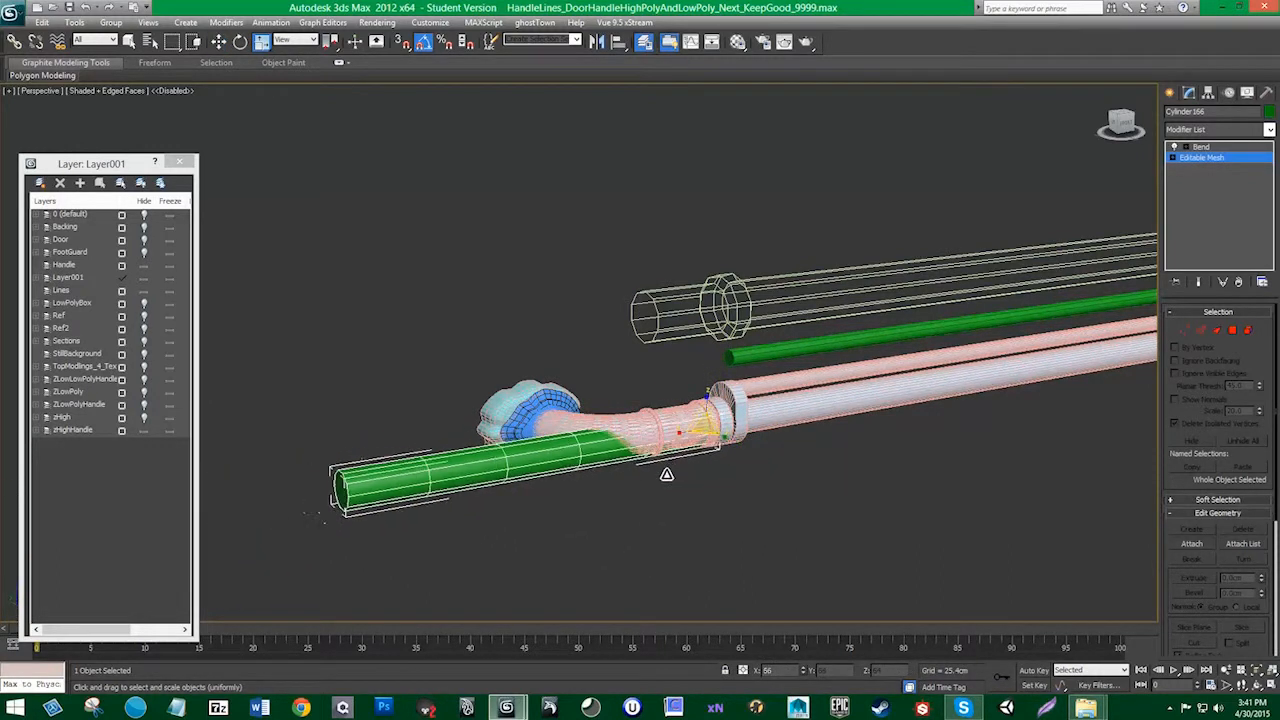
key("w")
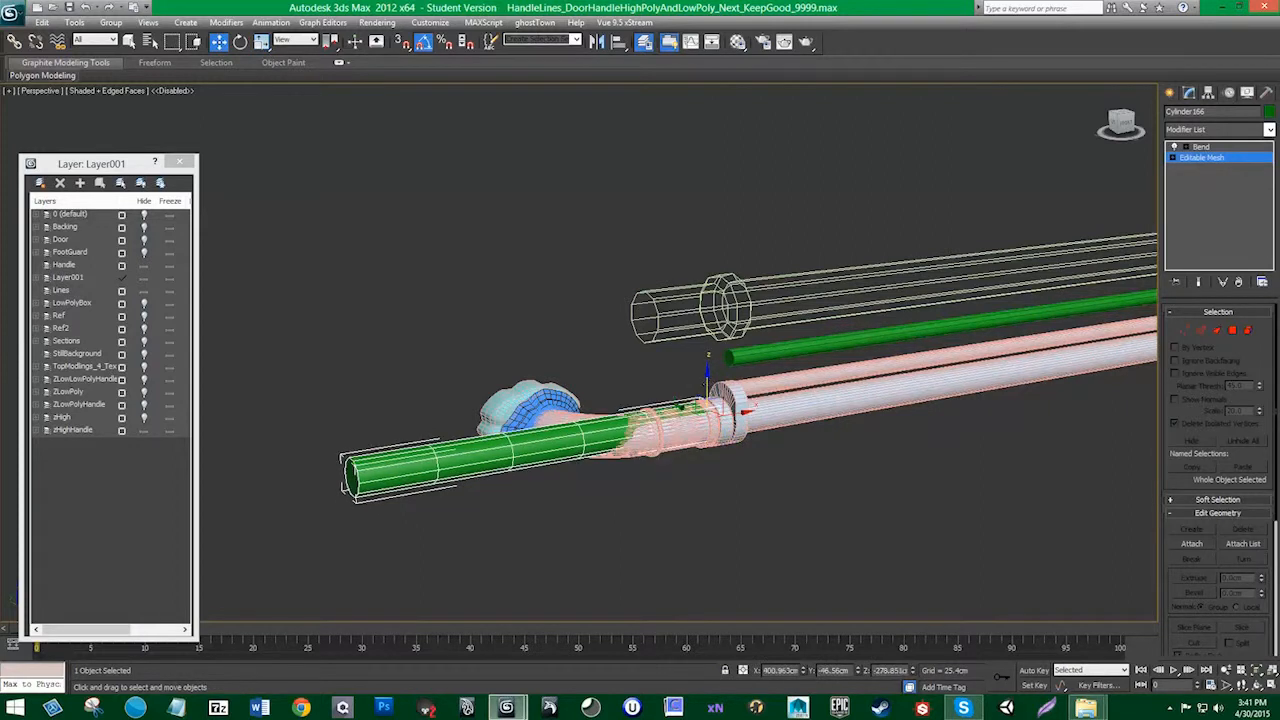
Step: Compare the rod's bend with the pipe's curve, shorten the rod to about 67% scale along its length, and remove its Bend modifier
left_click(1239, 148)
middle_click_drag(724, 442, 742, 476, "alt")
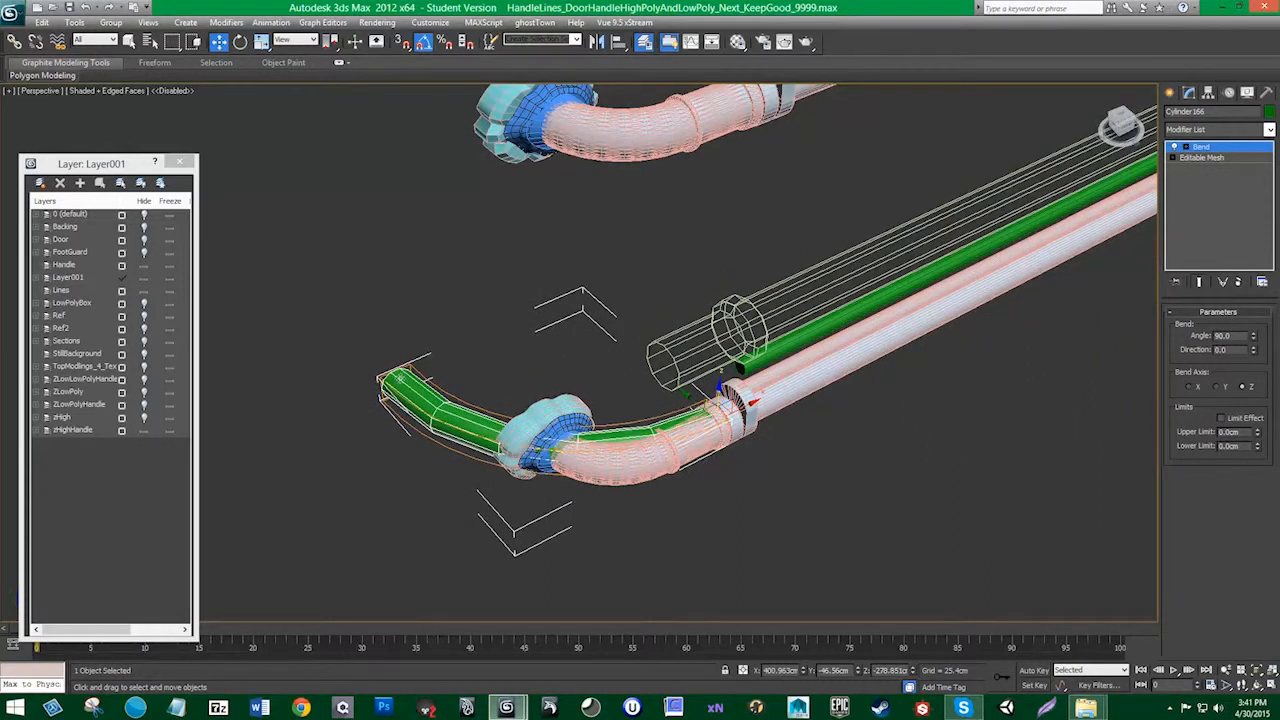
middle_click_drag(742, 476, 760, 490, "alt")
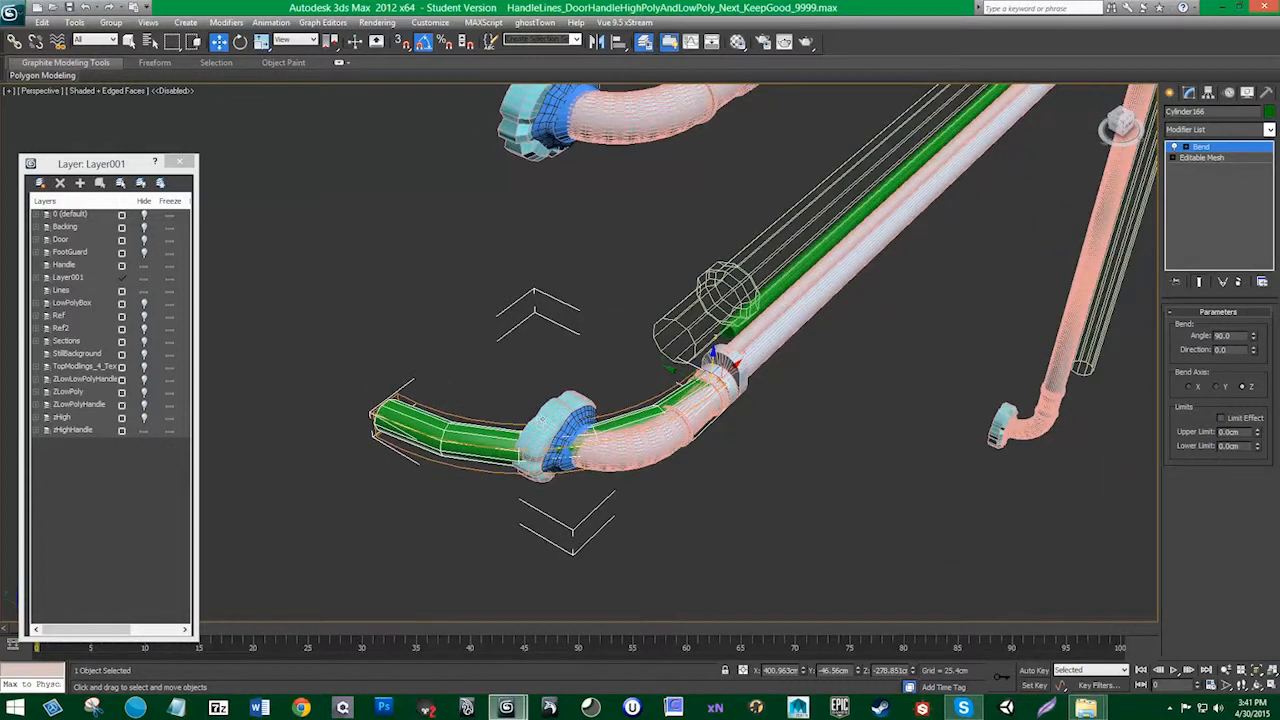
middle_click_drag(607, 430, 596, 428, "alt")
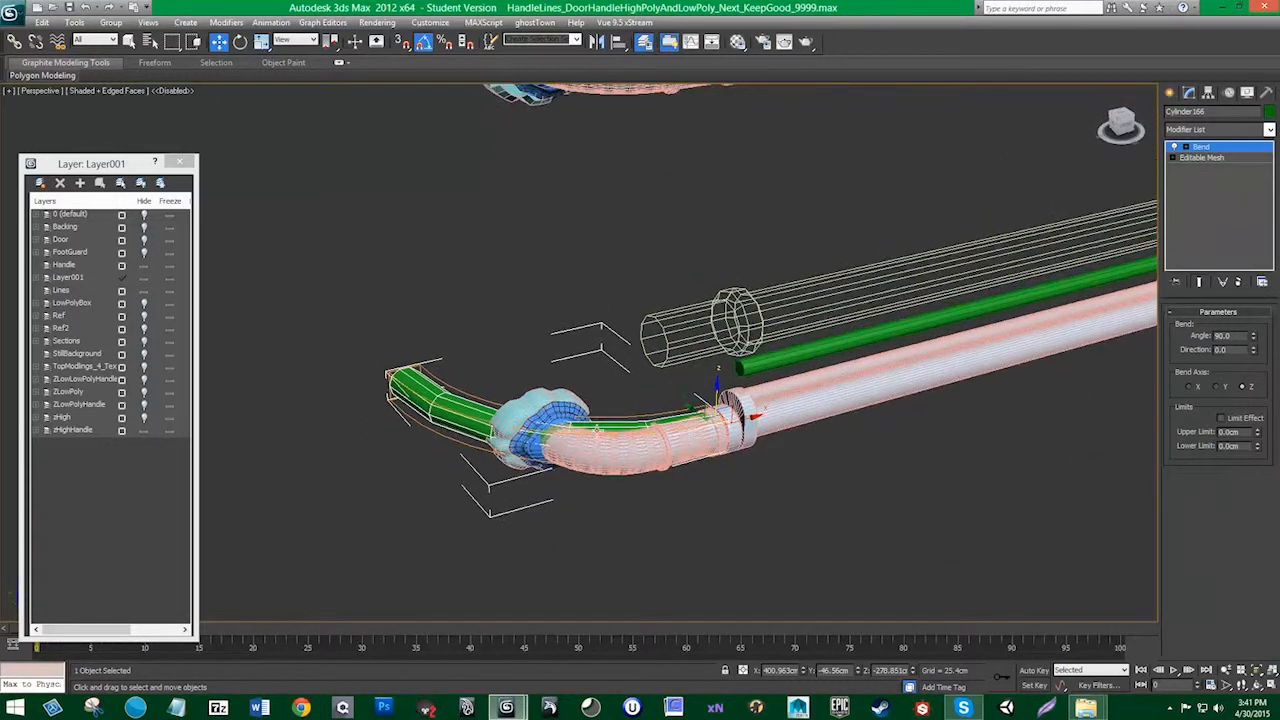
left_click(1200, 158)
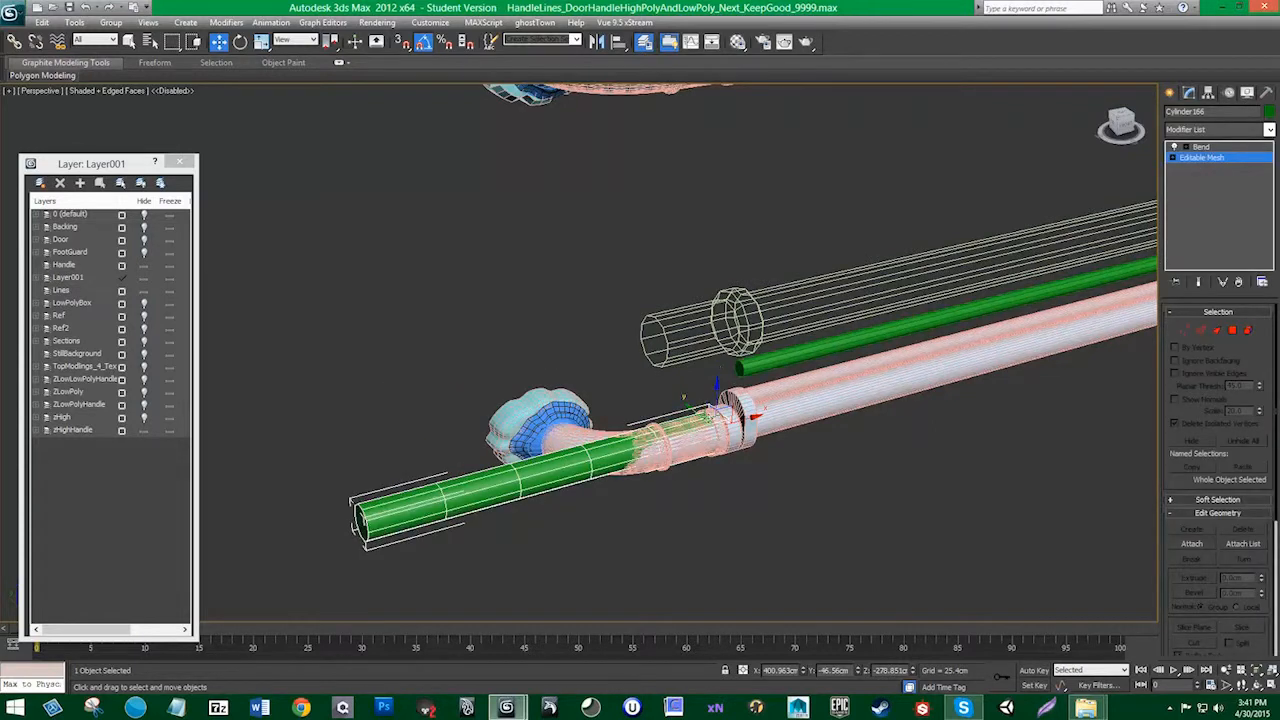
key("r")
left_click_drag(672, 437, 709, 429)
left_click(1204, 148)
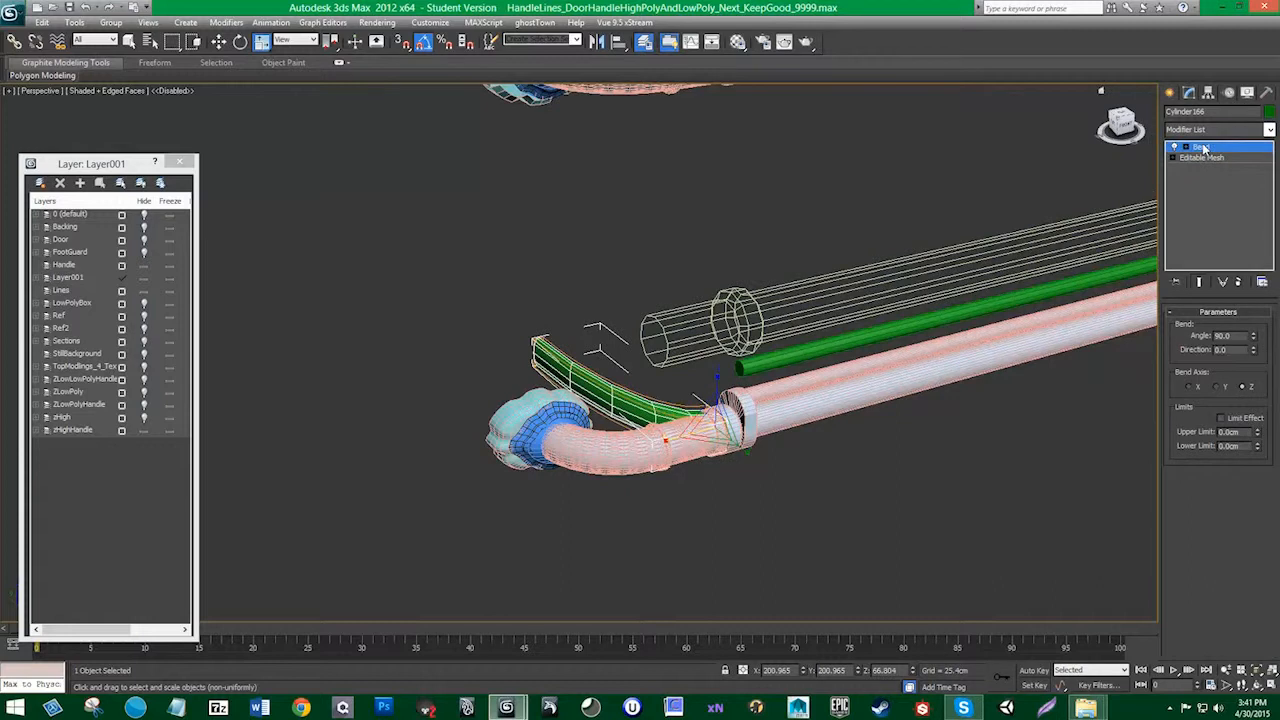
left_click(1238, 282)
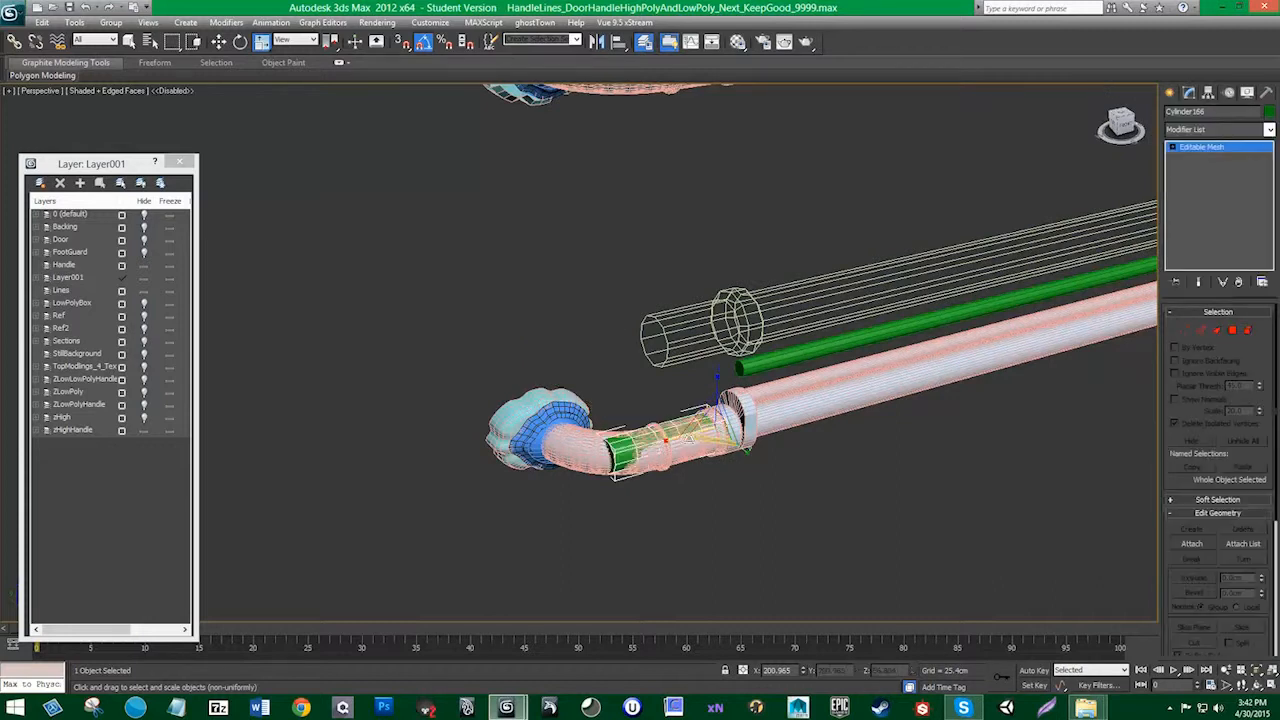
Step: Try a new Bend modifier on the shortened rod with angles of 31 and 90 and different bend axes, and remove it
left_click(1240, 131)
left_click(1214, 366)
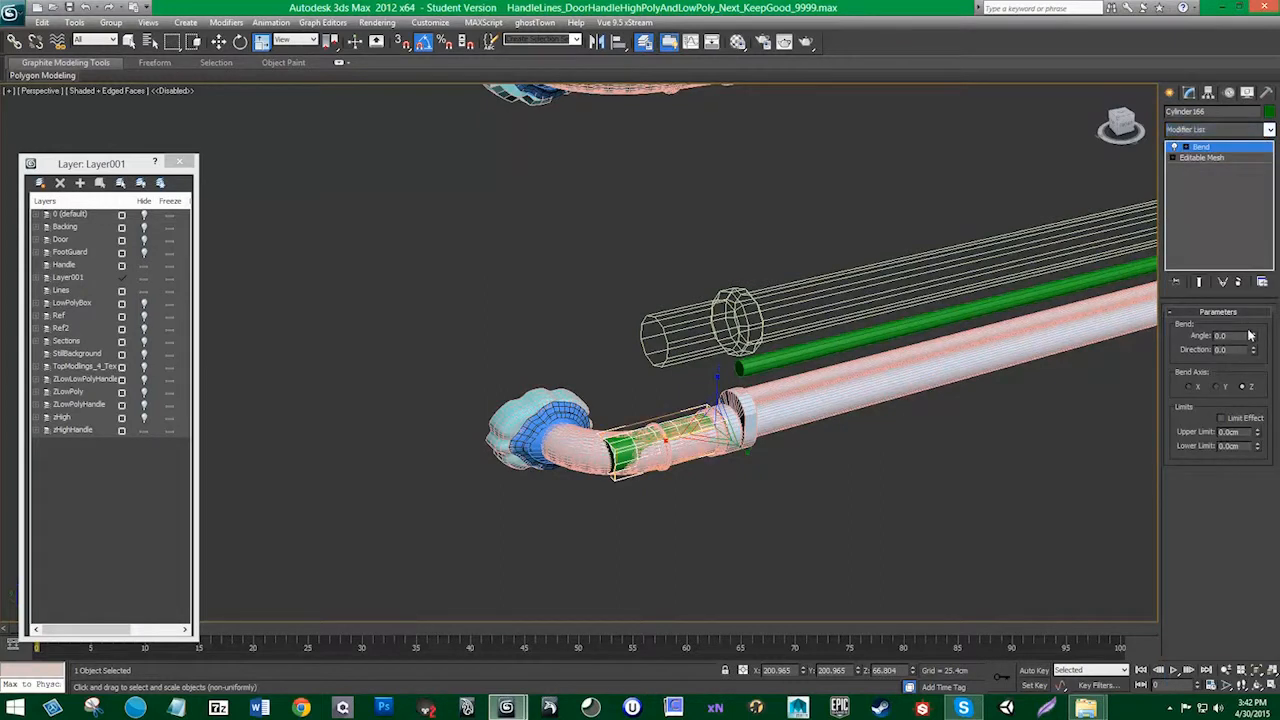
left_click_drag(1252, 336, 1249, 294)
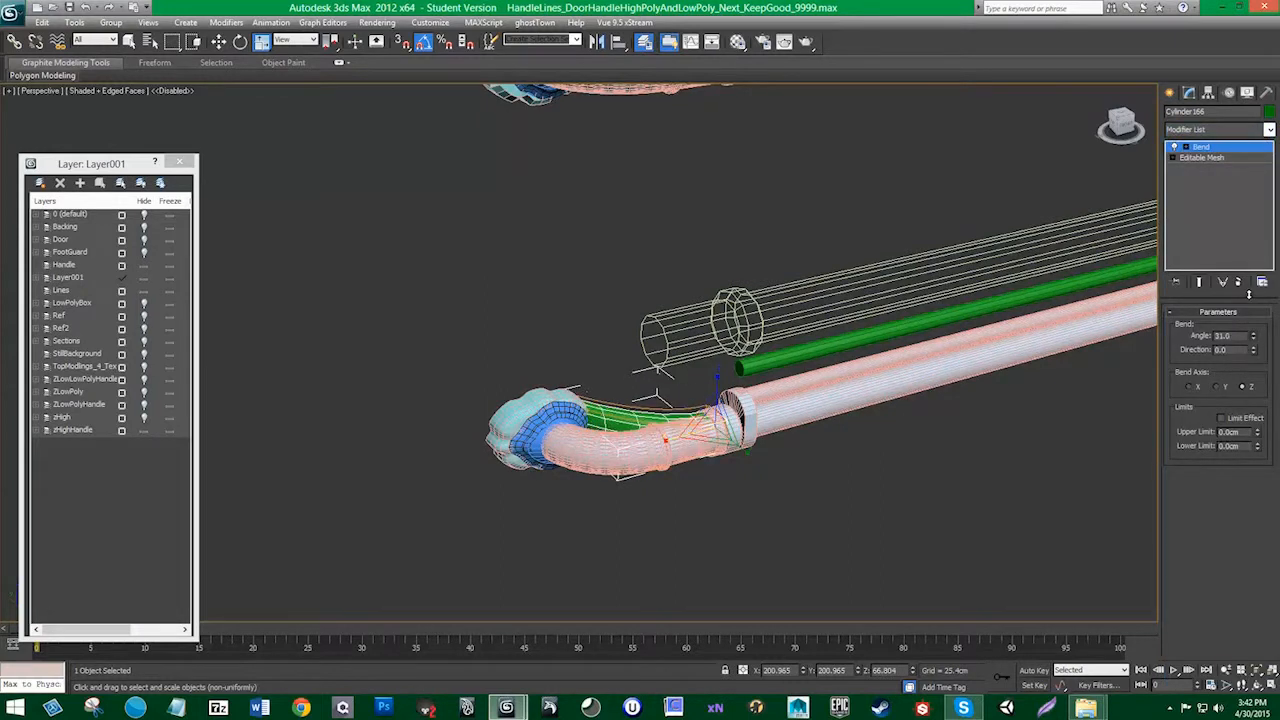
left_click(1218, 387)
left_click(1188, 387)
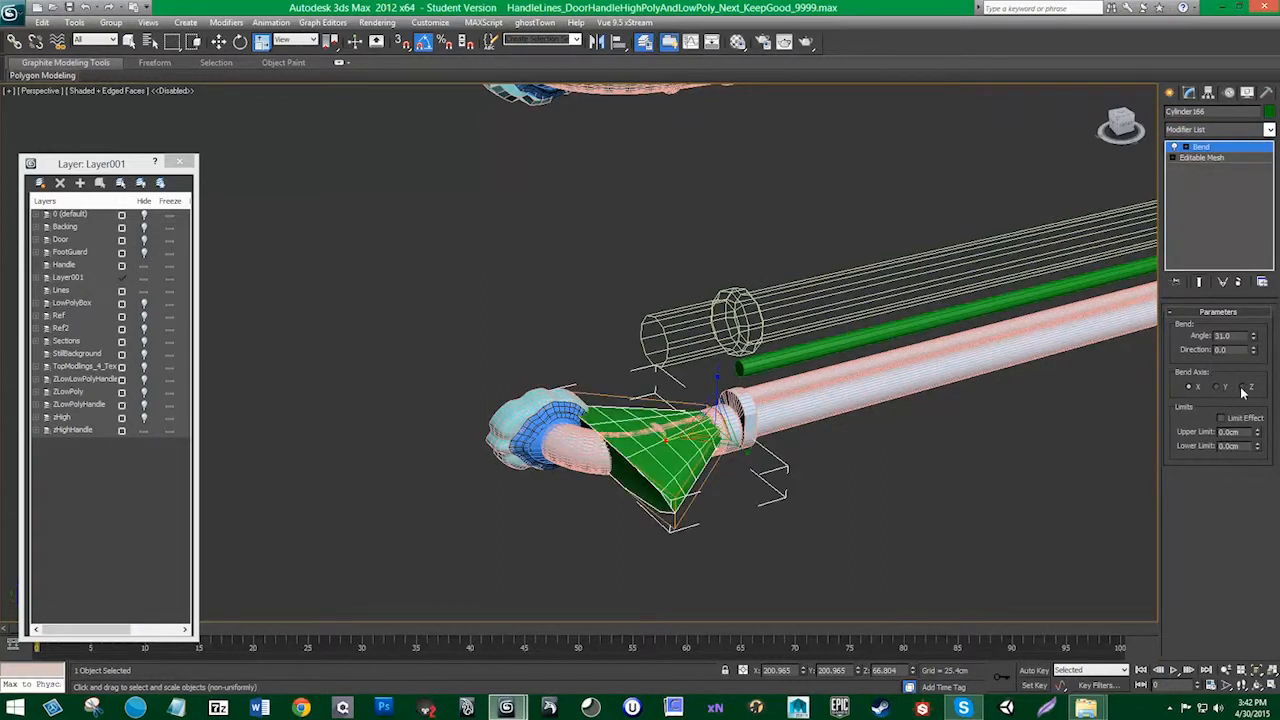
left_click(1242, 387)
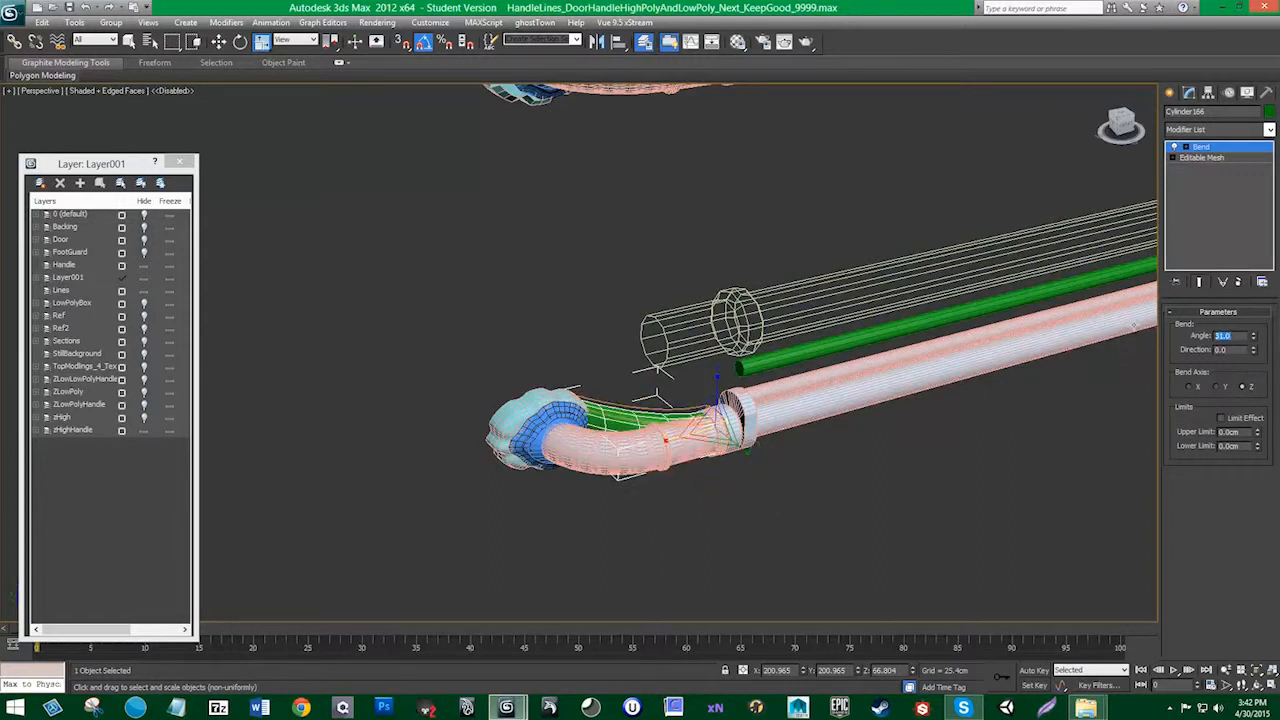
key("Return")
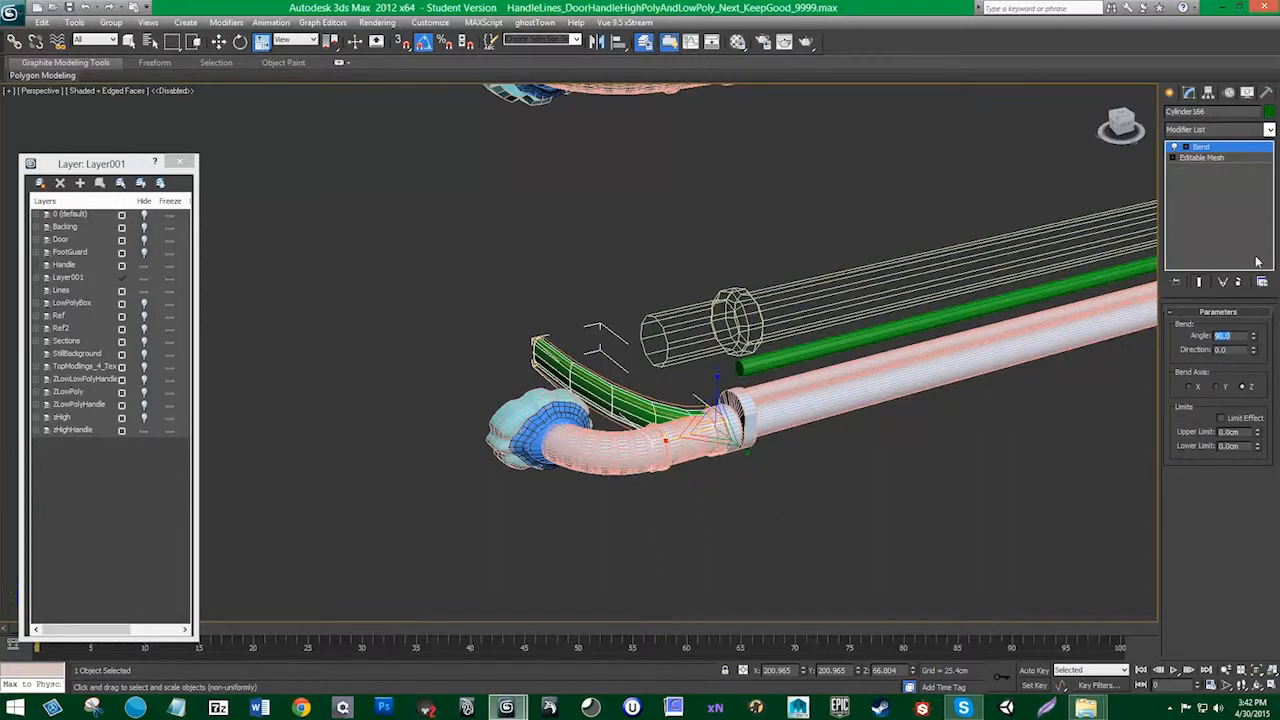
left_click(1239, 282)
Step: Reset the shortened rod's transform with Reset XForm and collapse the result into its mesh
left_click(1268, 92)
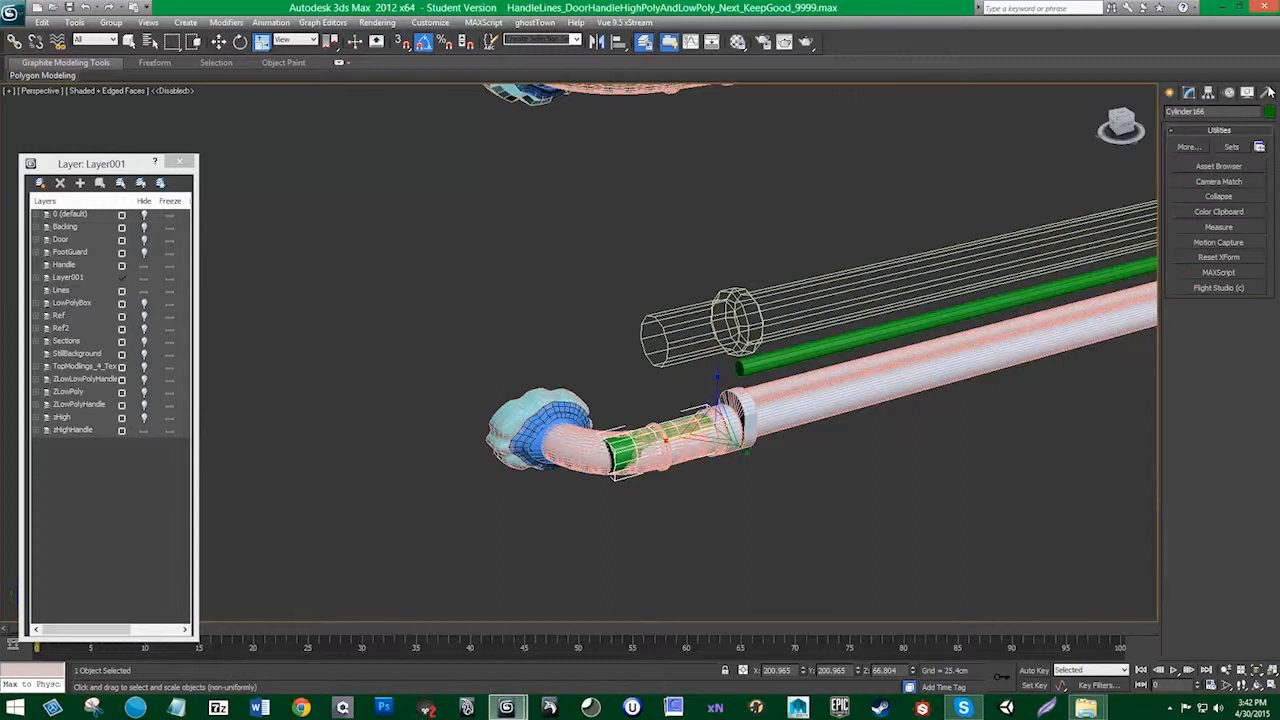
left_click(1225, 258)
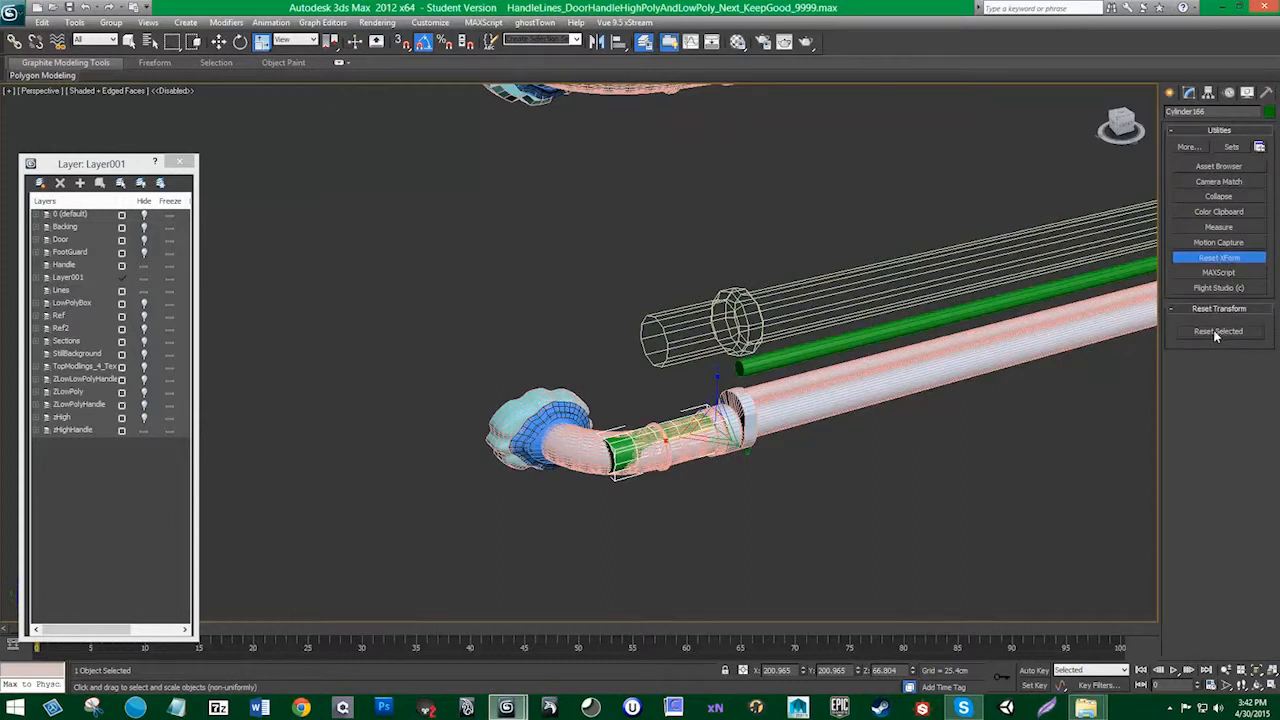
left_click(1217, 333)
left_click(1219, 258)
left_click(1188, 92)
right_click(1203, 153)
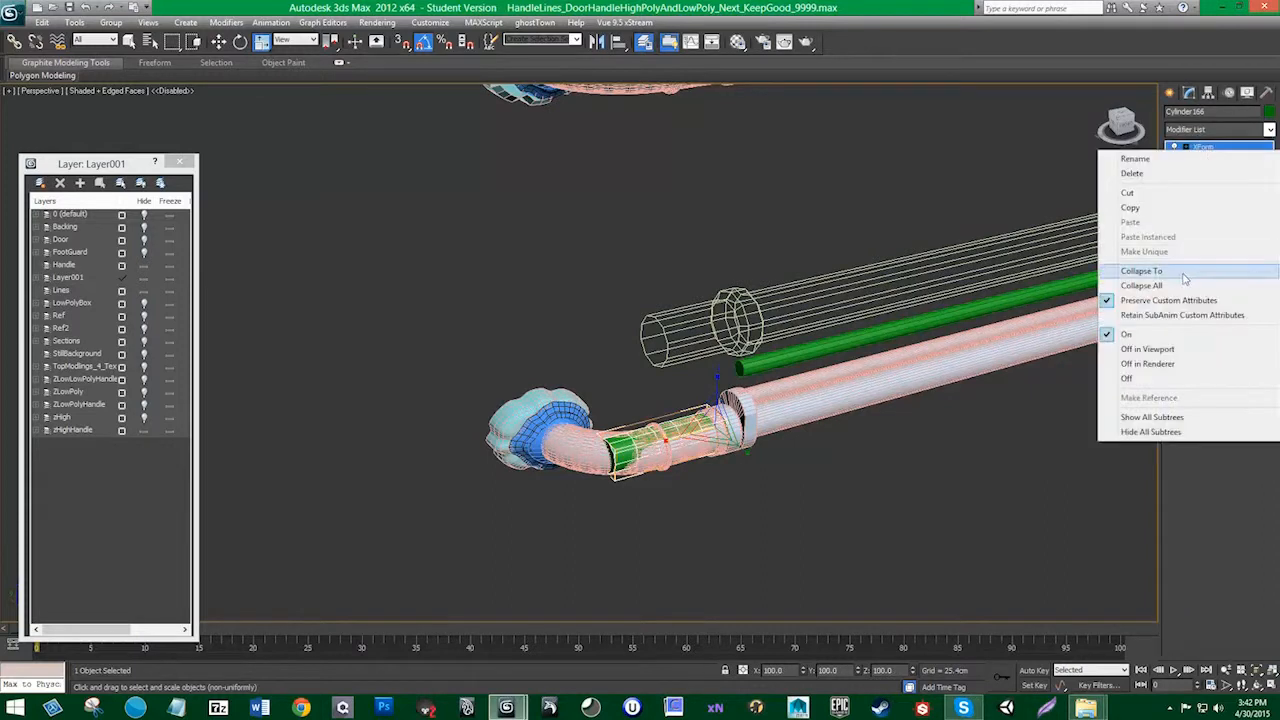
left_click(1125, 265)
Step: Bend the shortened rod by 90 along the X bend axis and rotate it 90 degrees to follow the handle's curved end
left_click(1256, 130)
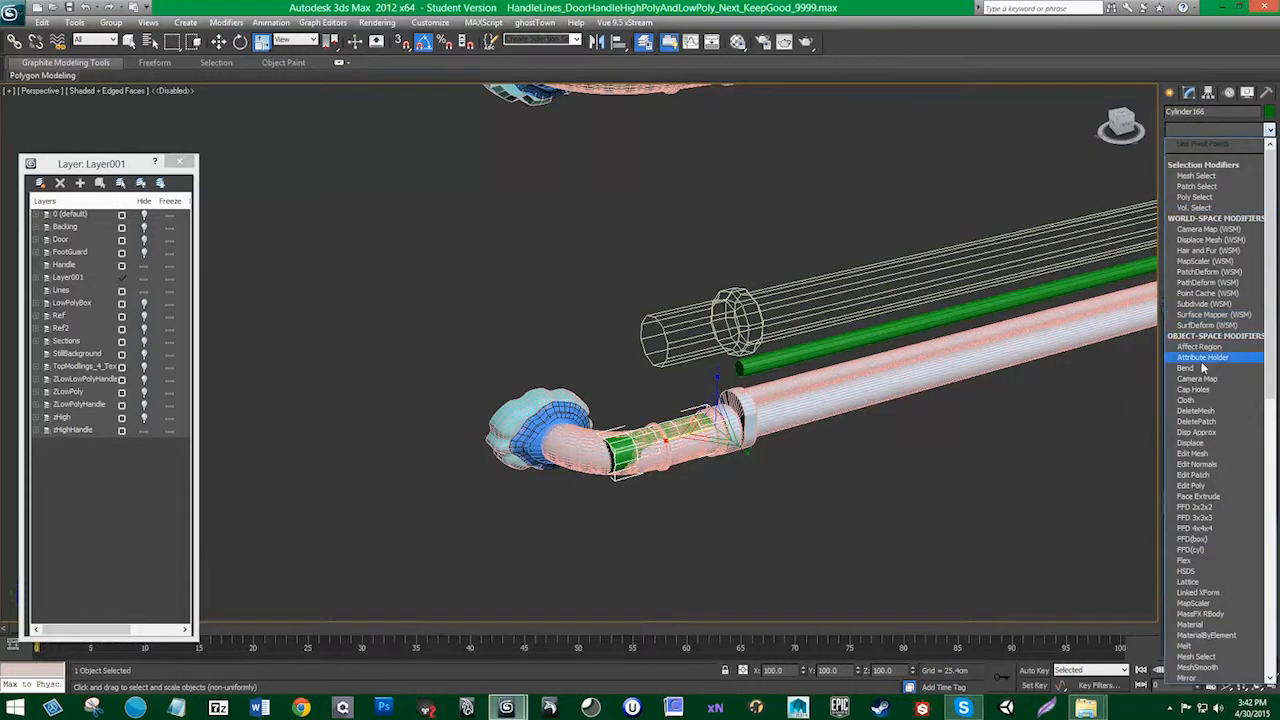
left_click(1200, 360)
left_click_drag(1253, 337, 1257, 291)
left_click(1218, 387)
left_click(1189, 388)
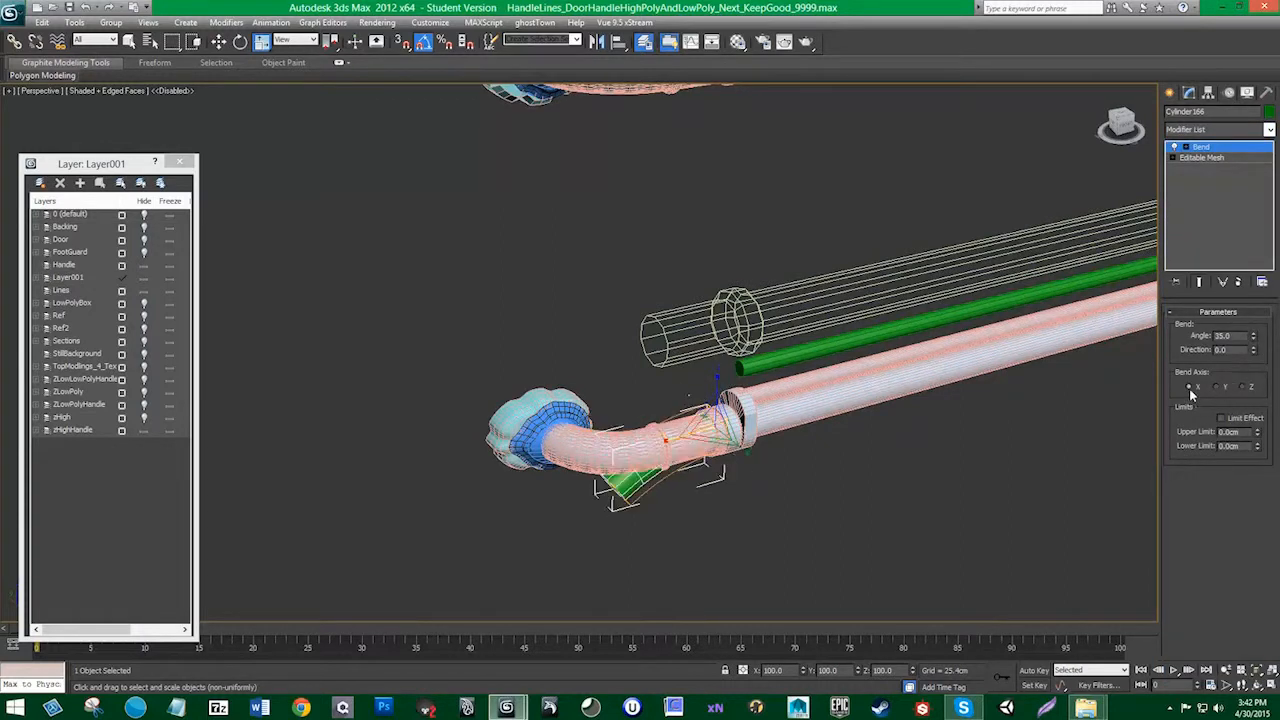
left_click_drag(1253, 340, 1254, 322)
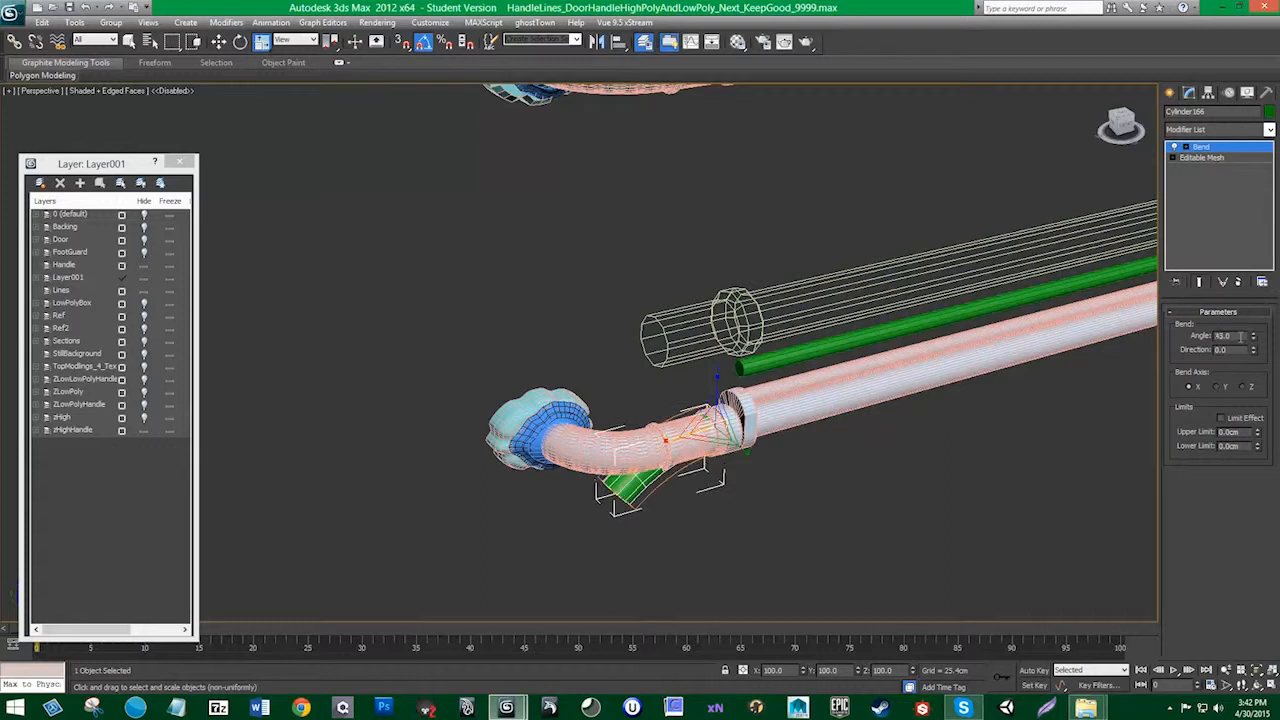
type("90")
key("Return")
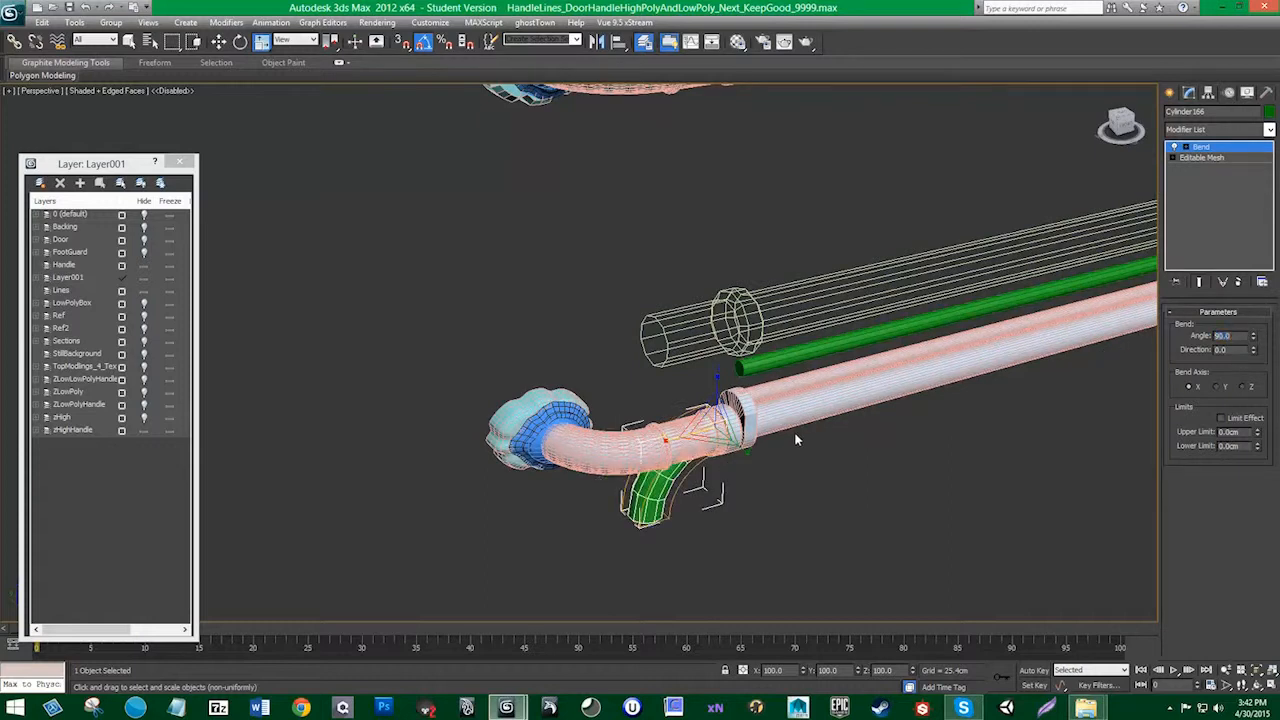
key("e")
left_click_drag(735, 405, 738, 460)
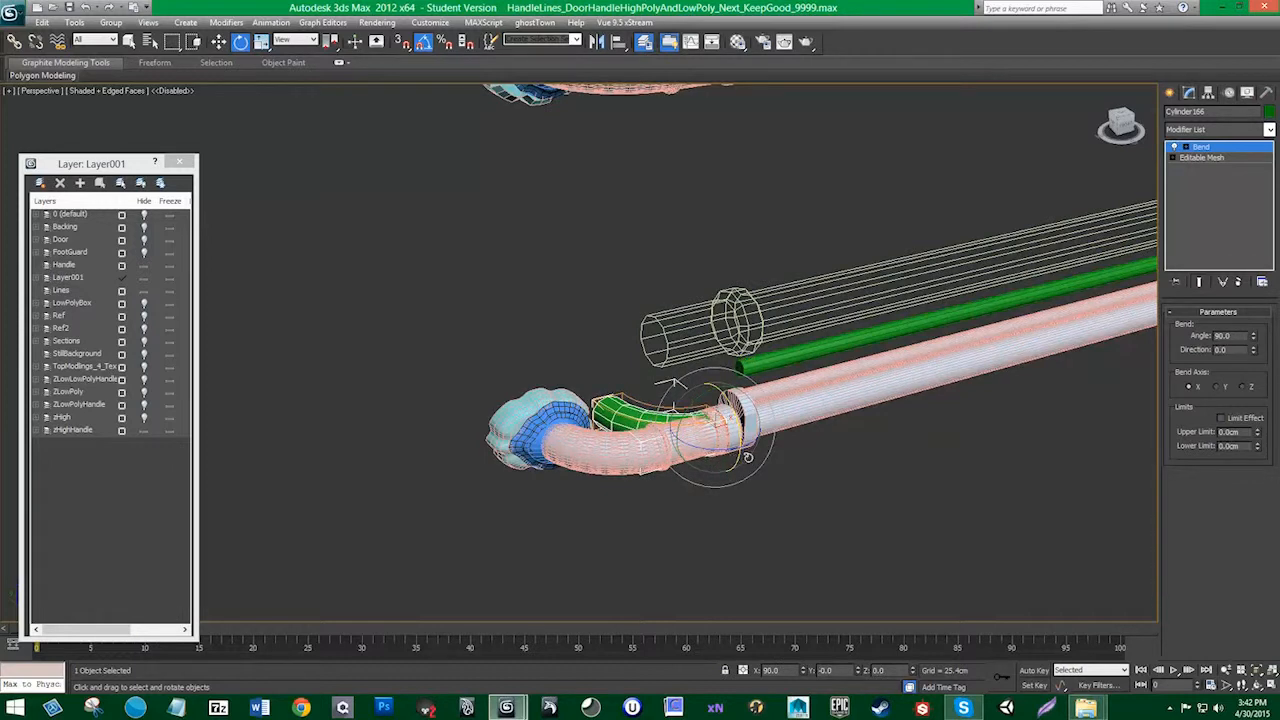
Step: Move the bent segmented rod along X and down so it sits inside the high-poly pipe's curved end
key("w")
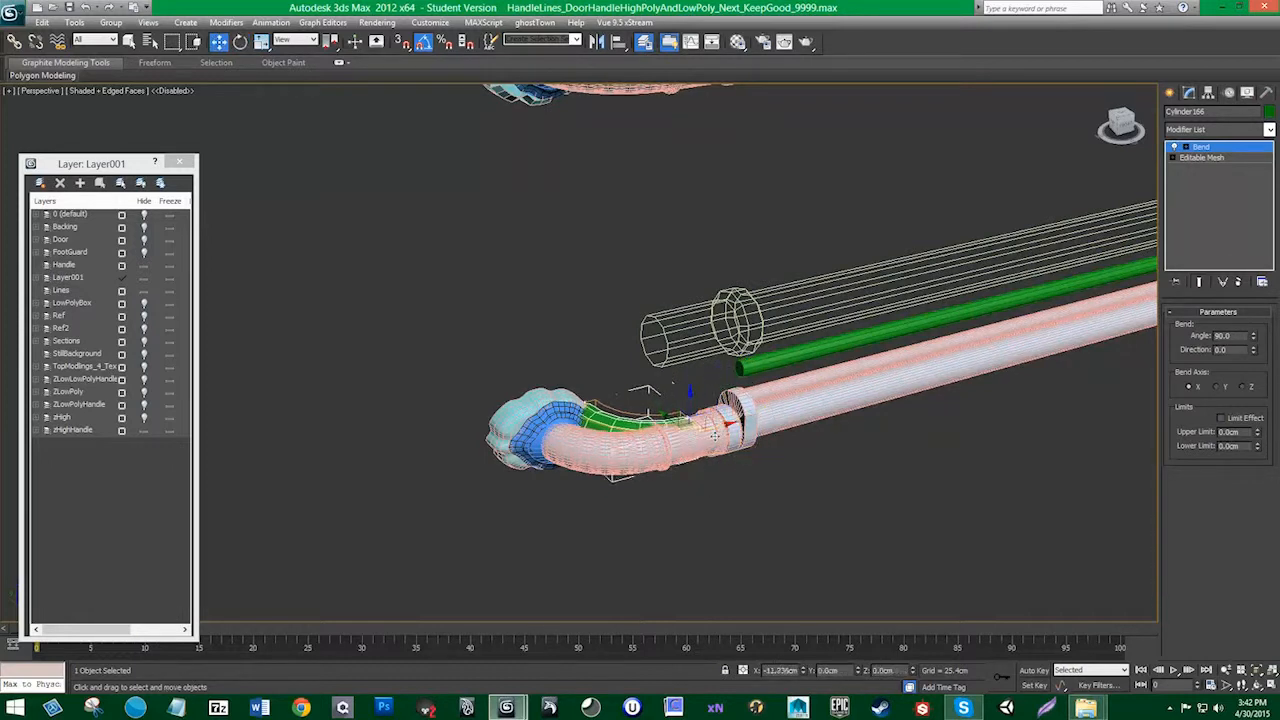
left_click_drag(730, 428, 654, 416)
mouse_move(659, 455)
middle_mouse_down("alt")
mouse_move(664, 383)
mouse_move(661, 441)
middle_mouse_up("alt")
left_click_drag(653, 403, 653, 408)
middle_click_drag(655, 484, 657, 474, "alt")
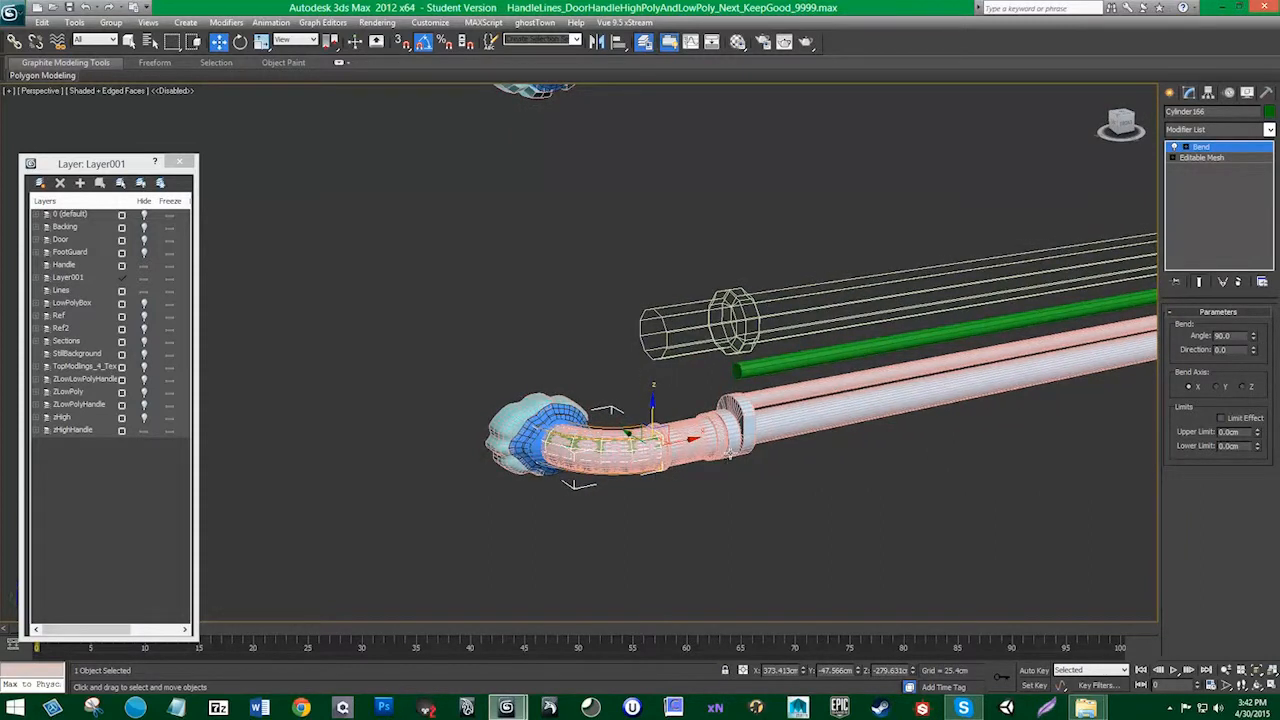
middle_click_drag(730, 458, 727, 488, "alt")
middle_click_drag(660, 463, 669, 475, "alt")
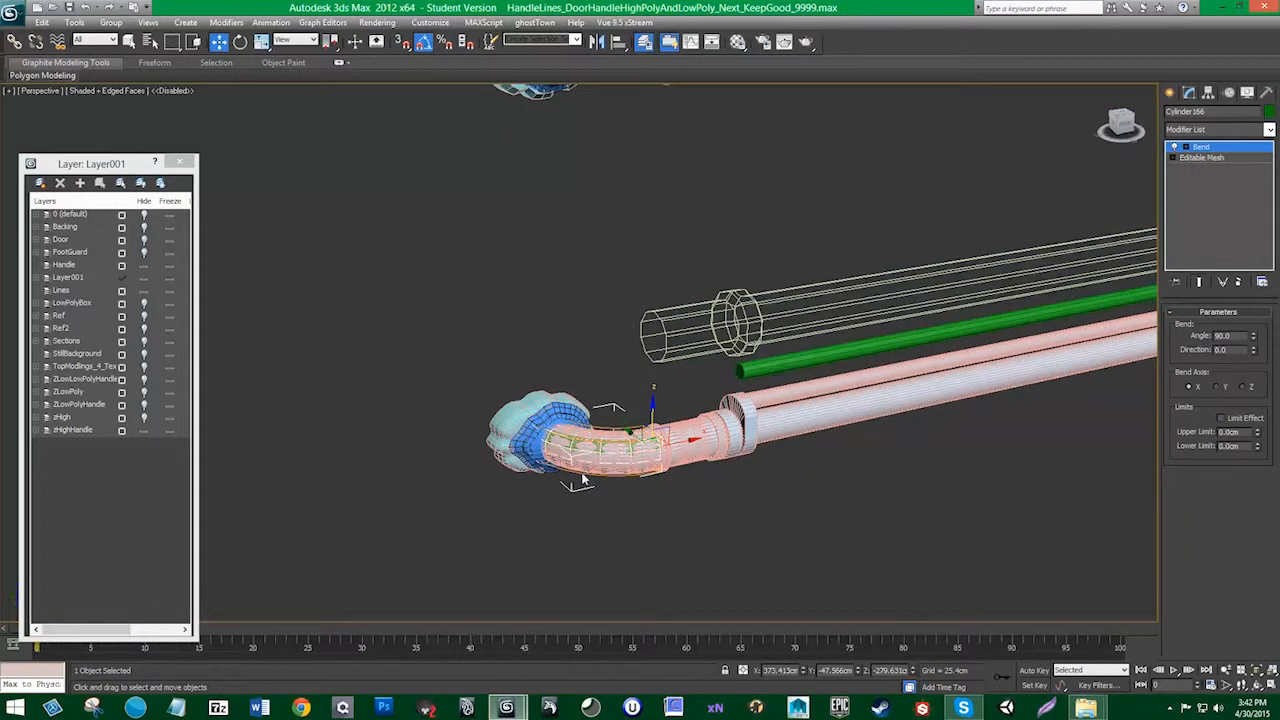
Step: Move the blue collar behind the scalloped knob about 79 cm upward, clear of the handle
middle_click_drag(500, 430, 510, 438, "alt")
left_click(528, 436)
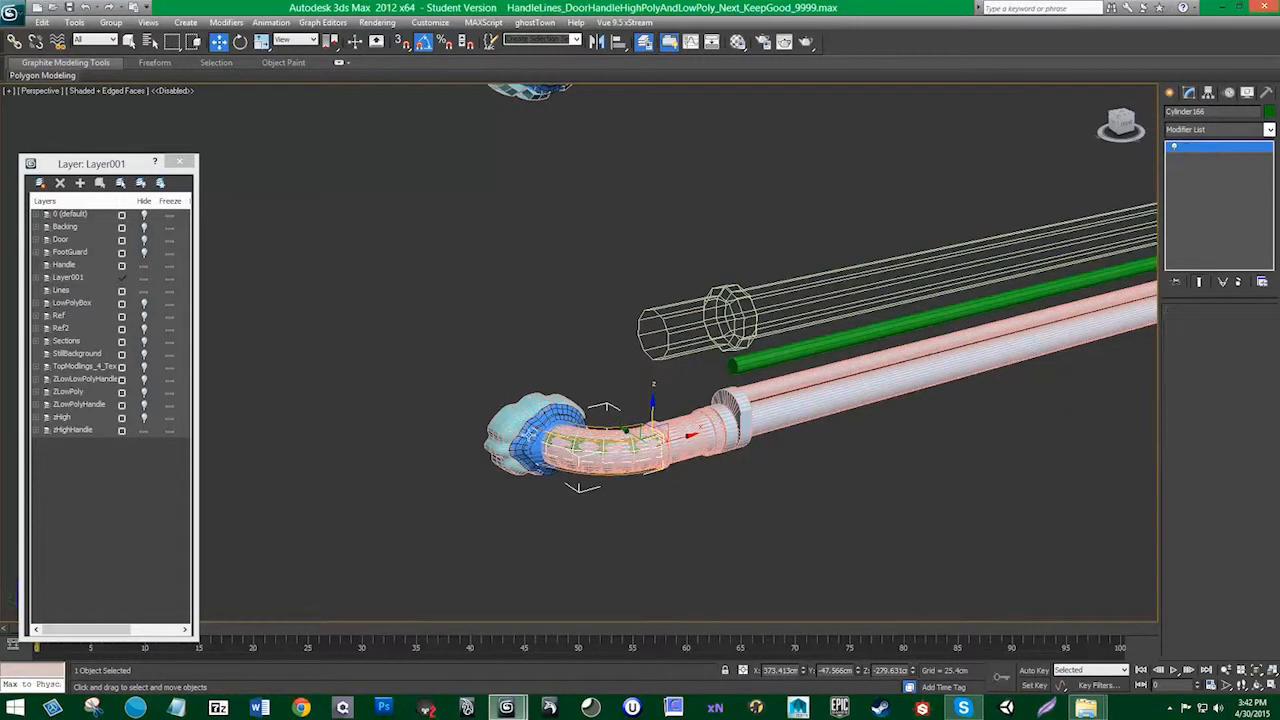
key("alt+w")
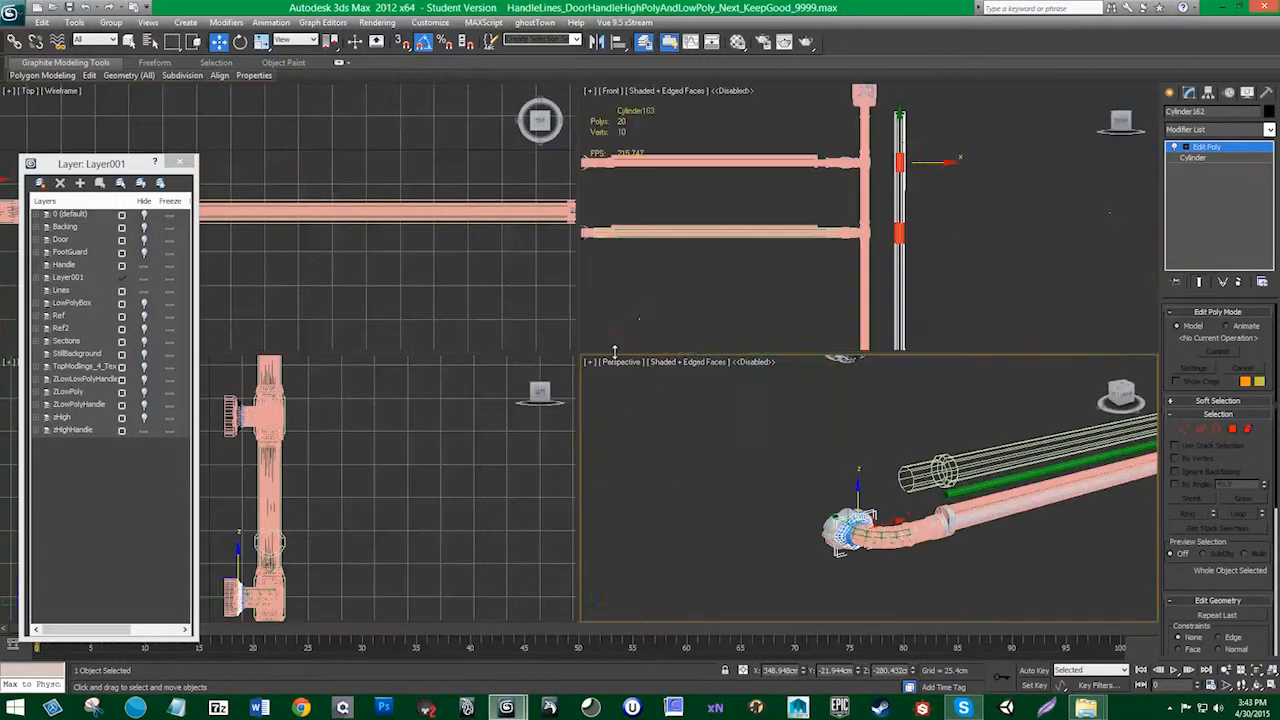
key("alt+w")
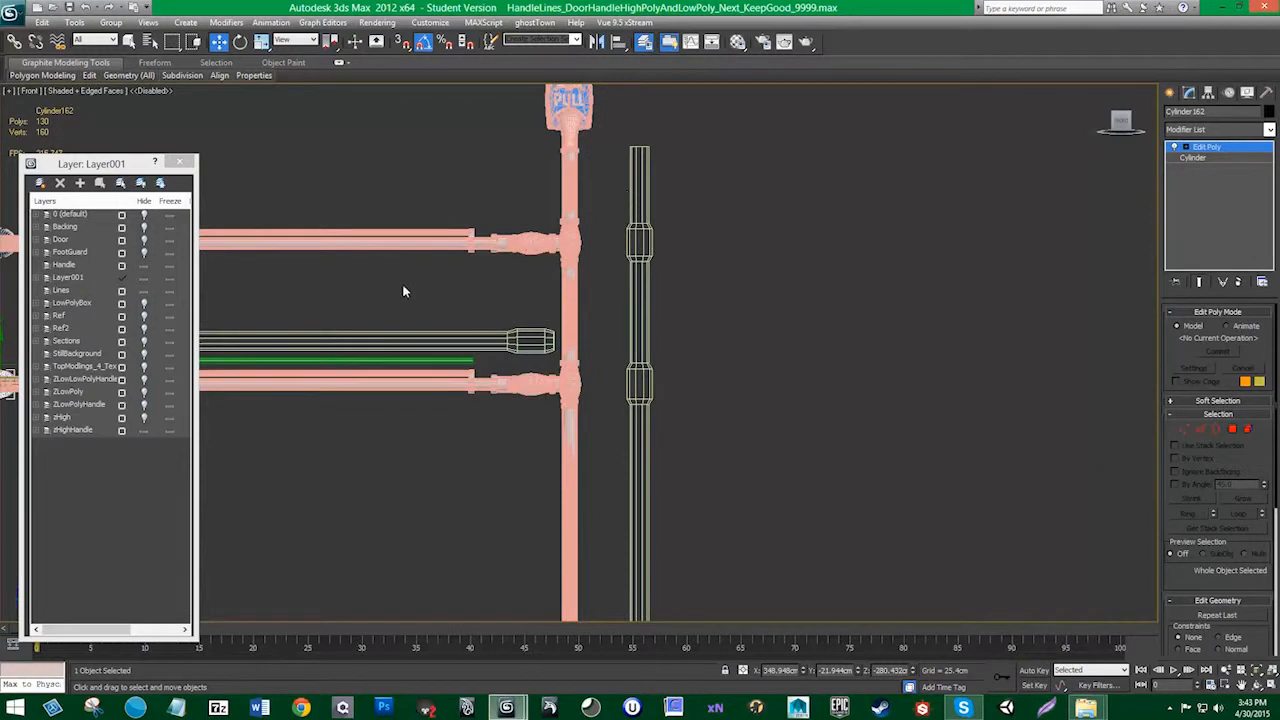
key("z")
key("alt+w")
key("alt+w")
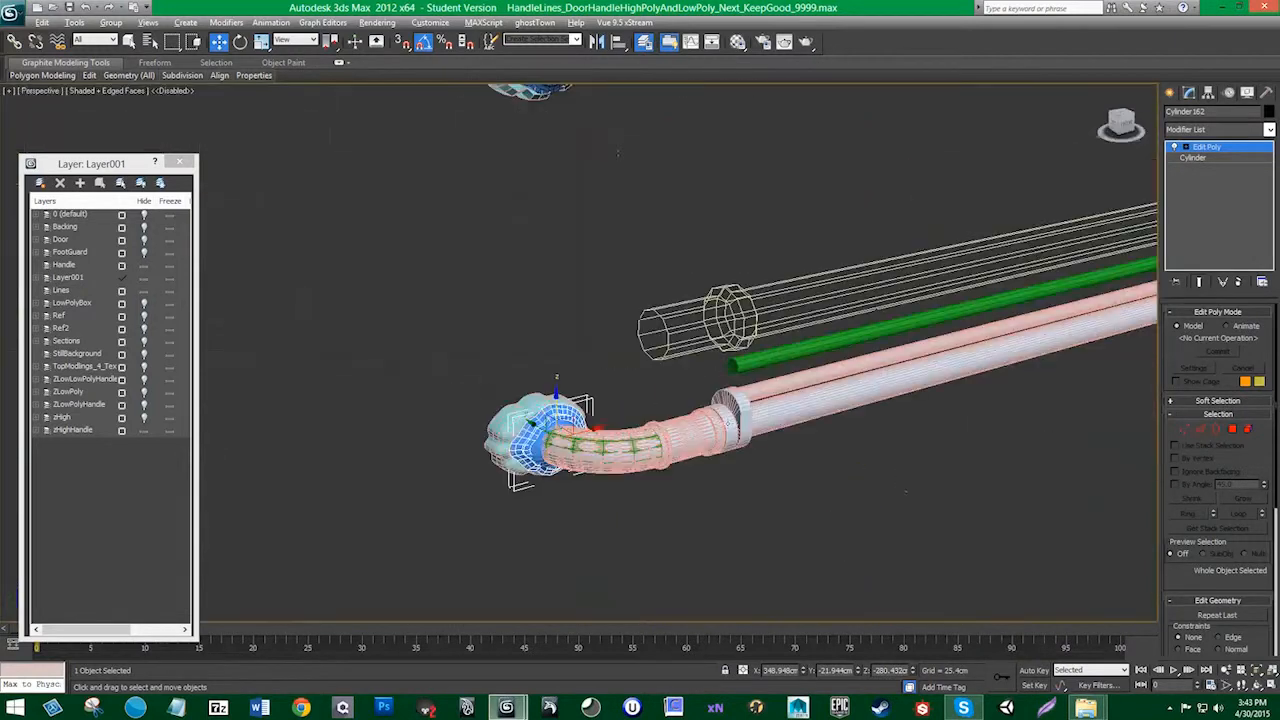
middle_click_drag(580, 350, 602, 342, "alt")
middle_click_drag(538, 372, 561, 352, "alt")
scroll(516, 368, "up", 3)
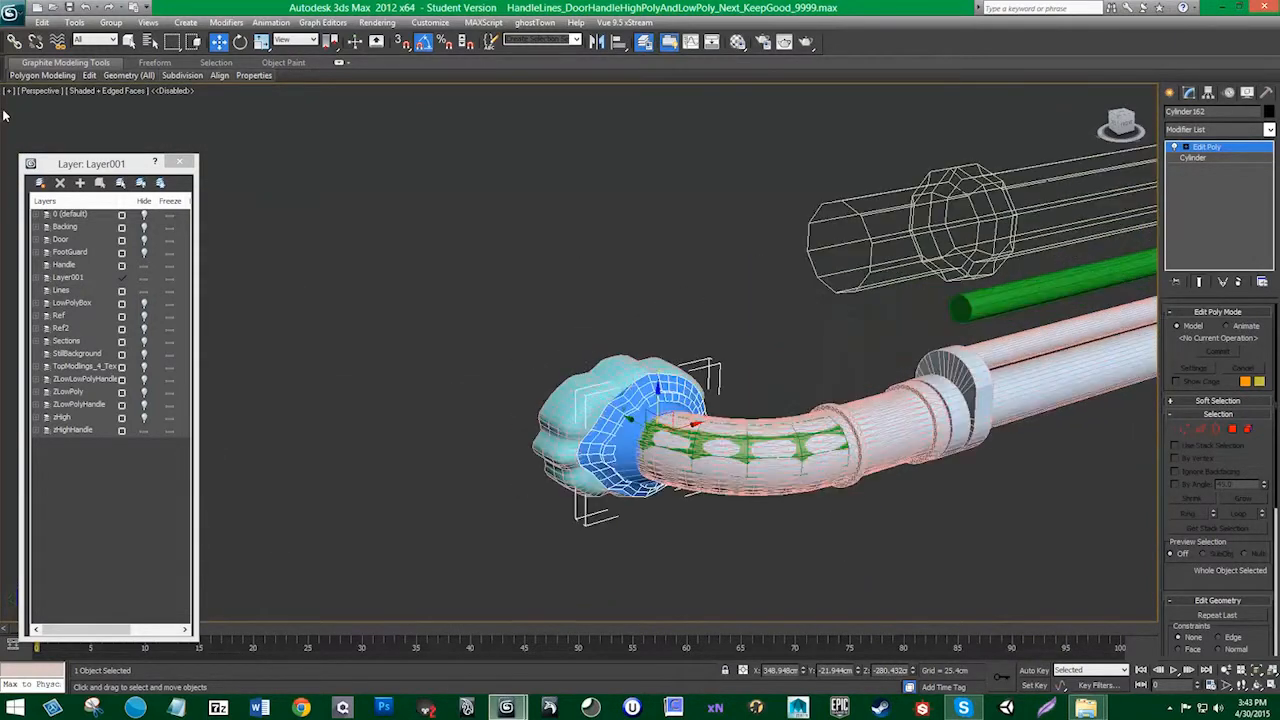
middle_click_drag(720, 420, 640, 420)
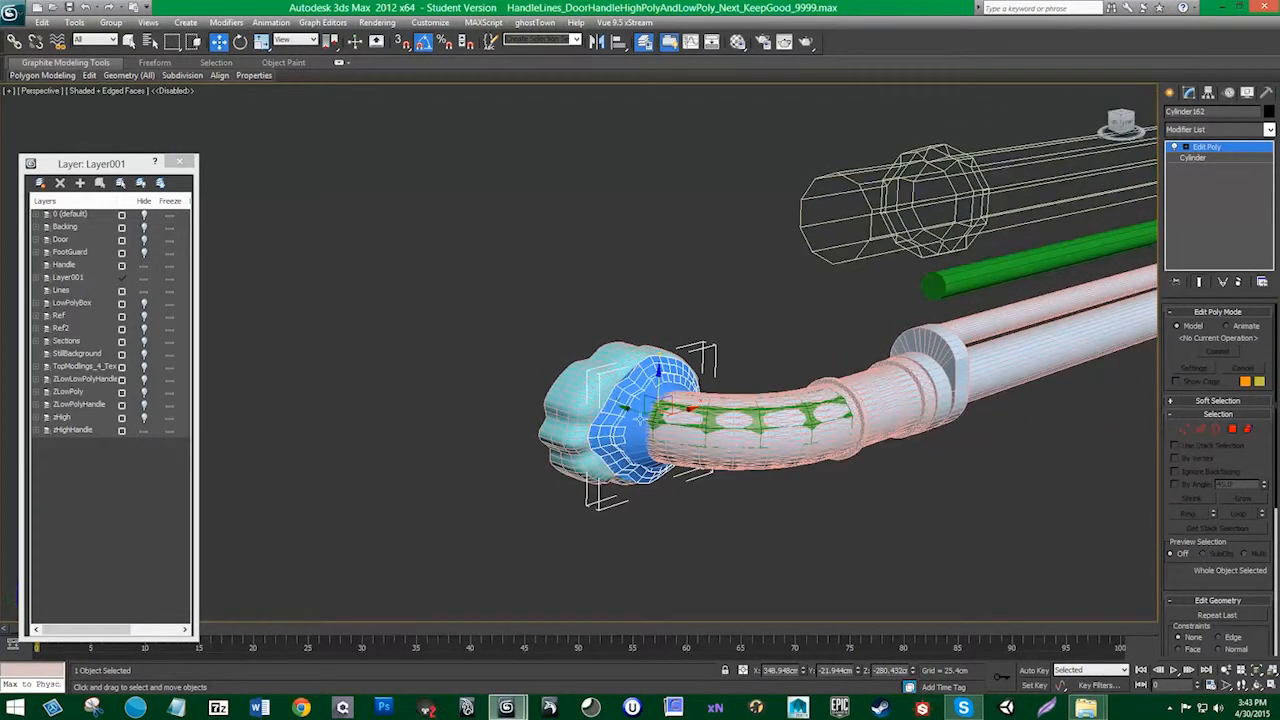
left_click_drag(660, 385, 637, 184)
Step: Remove TurboSmooth from the scalloped knob and delete the polygons on its pipe-facing side
left_click(607, 356)
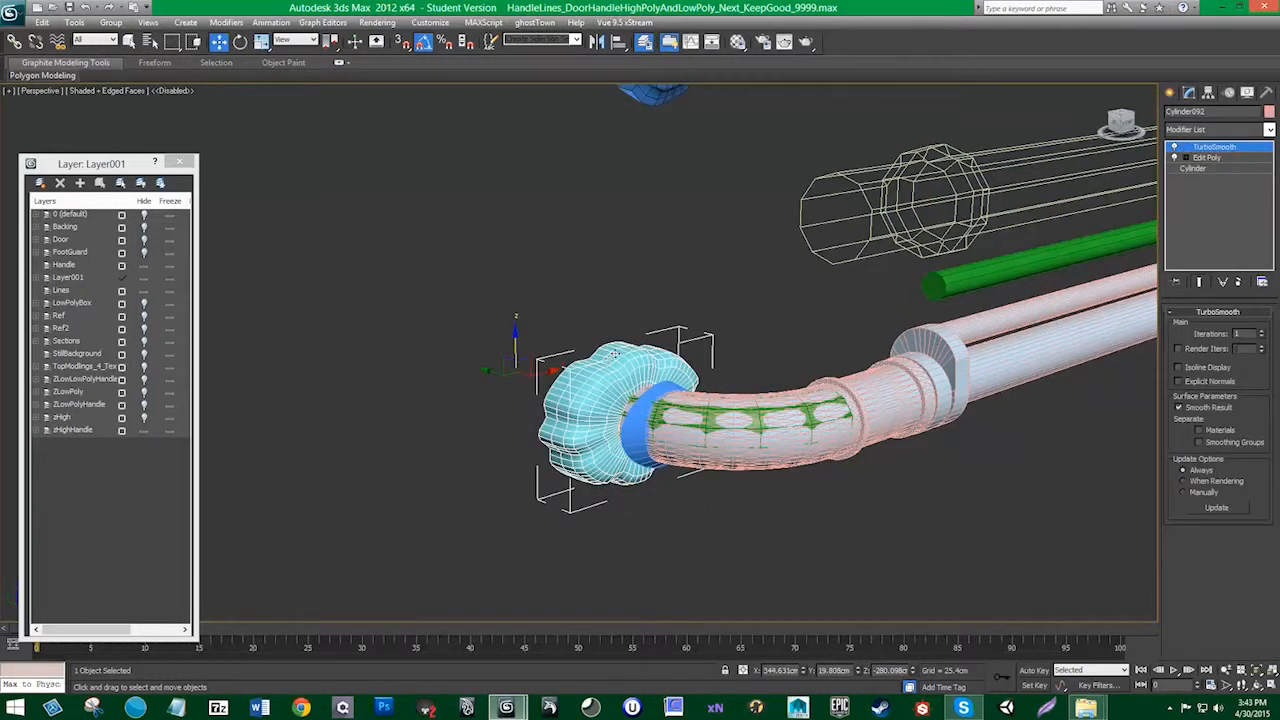
left_click(1240, 284)
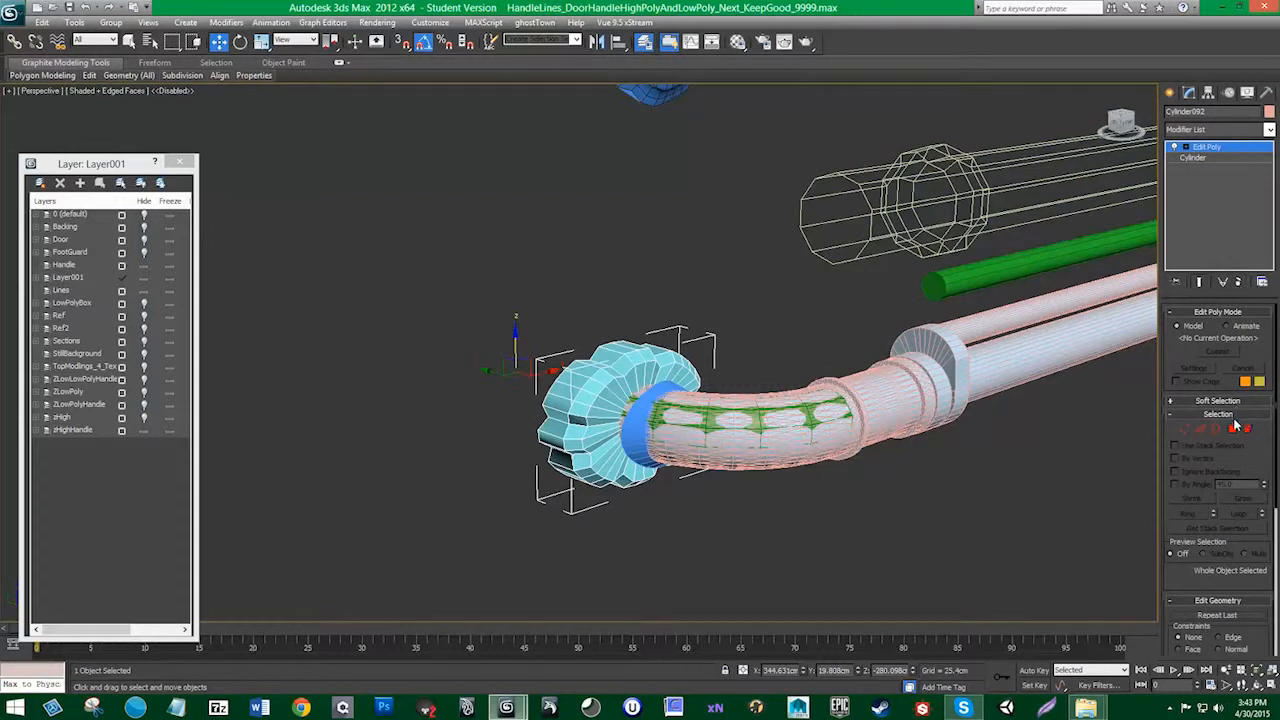
left_click(1233, 427)
middle_click_drag(637, 376, 652, 344, "alt")
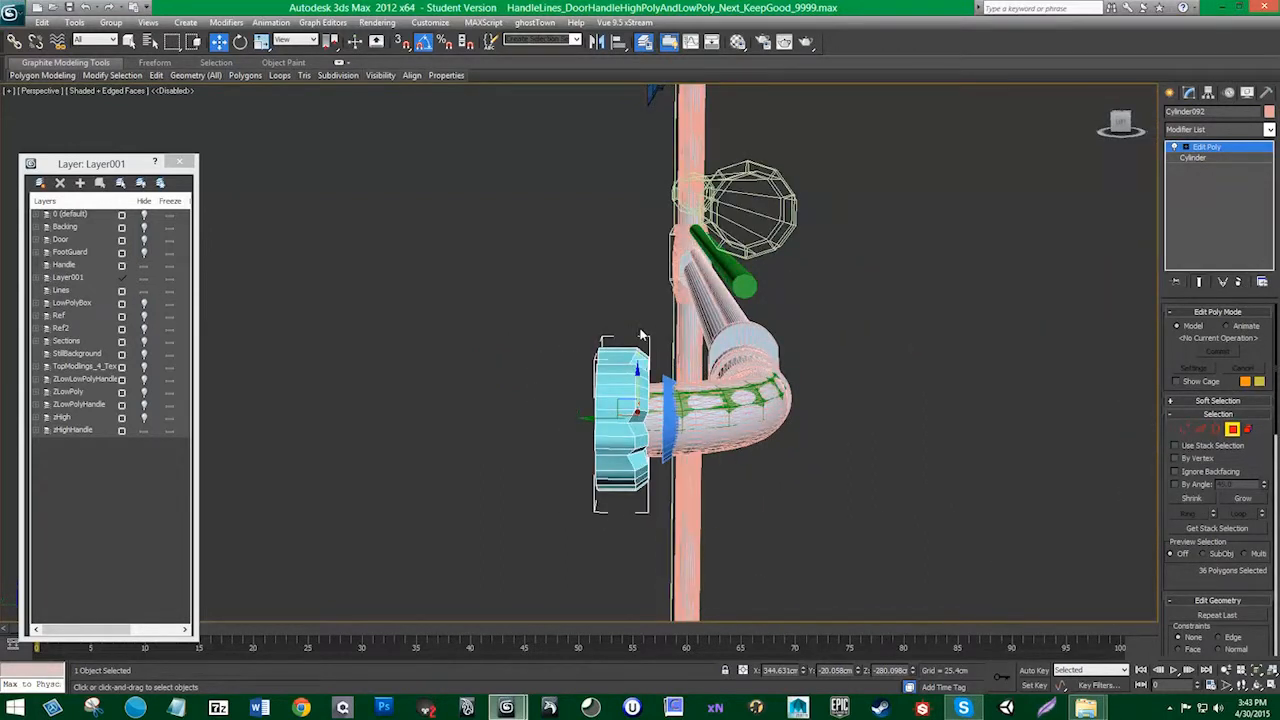
left_click(787, 496)
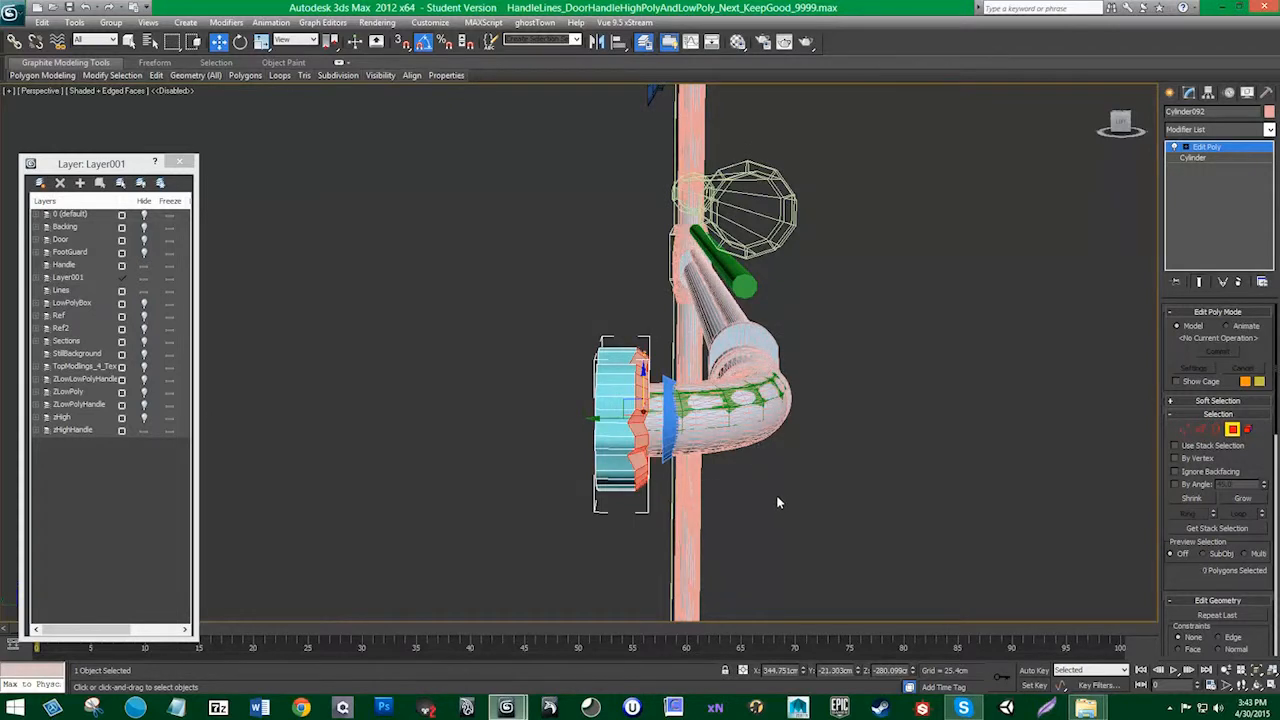
middle_click_drag(678, 458, 657, 418, "alt")
Step: Select the vertices around the knob's open rim and flatten them to 0 scale along Y
left_click(1184, 429)
left_click_drag(619, 313, 677, 534)
key("r")
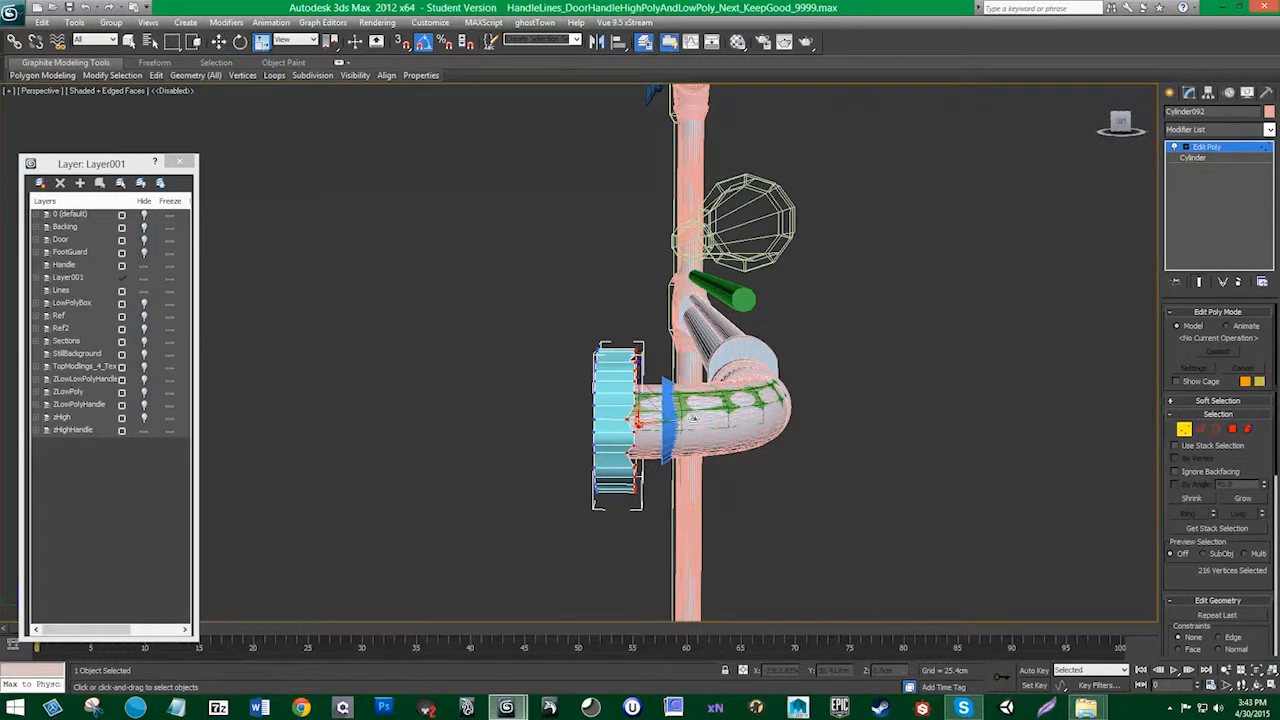
left_click_drag(692, 419, 692, 498)
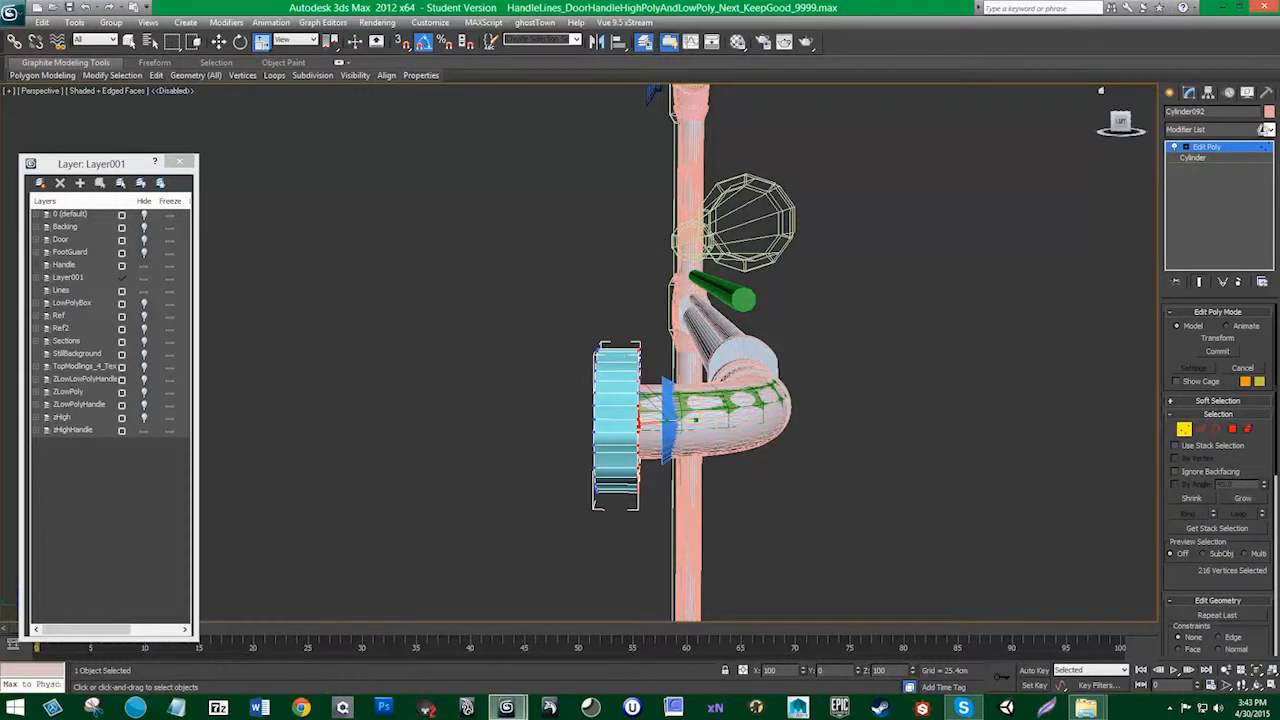
left_click_drag(1240, 127, 1272, 127)
middle_click_drag(789, 420, 1078, 430, "alt")
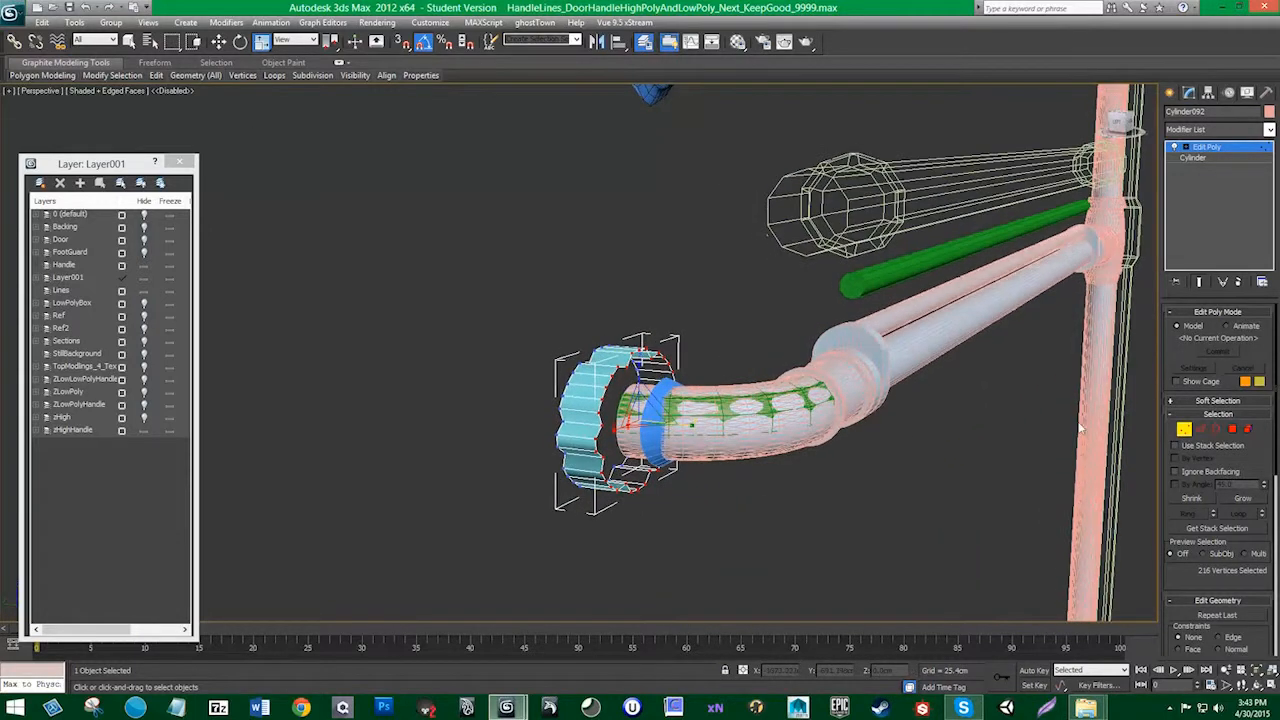
Step: Close the knob's open border with a Cap Holes modifier and collapse the whole stack to an editable poly
left_click(1216, 430)
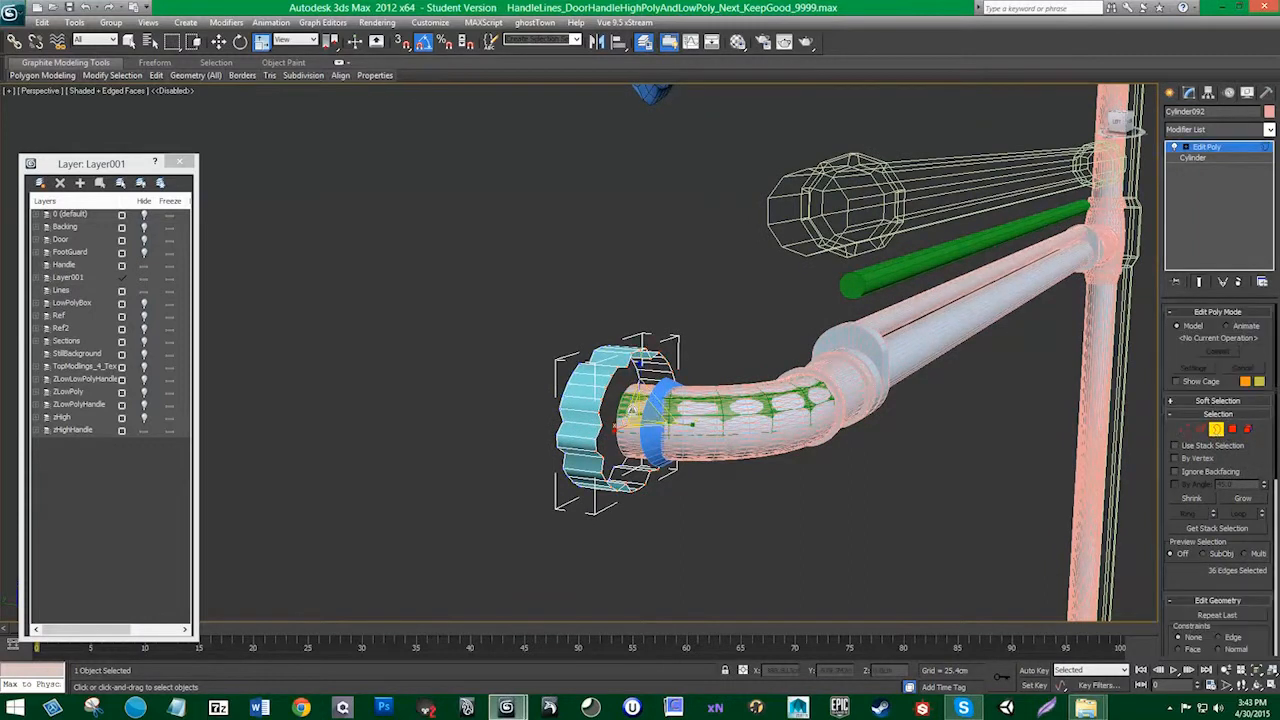
left_click(1225, 129)
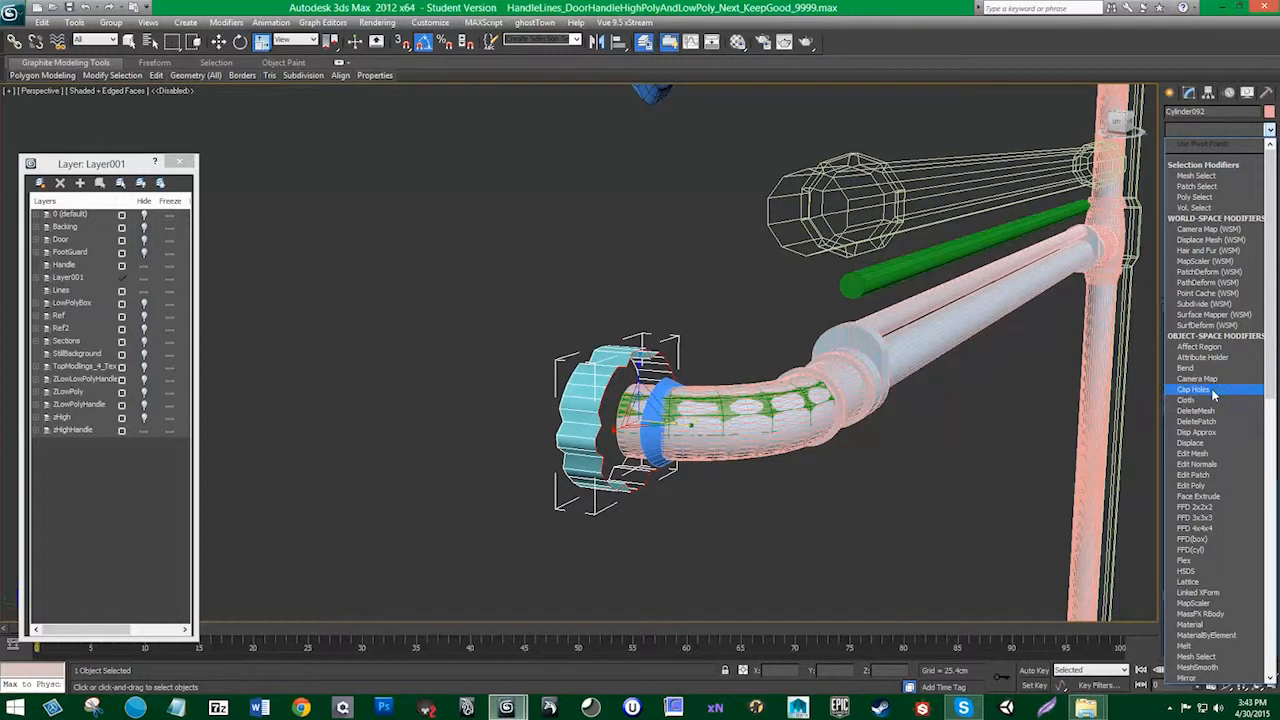
left_click(1200, 389)
right_click(1226, 157)
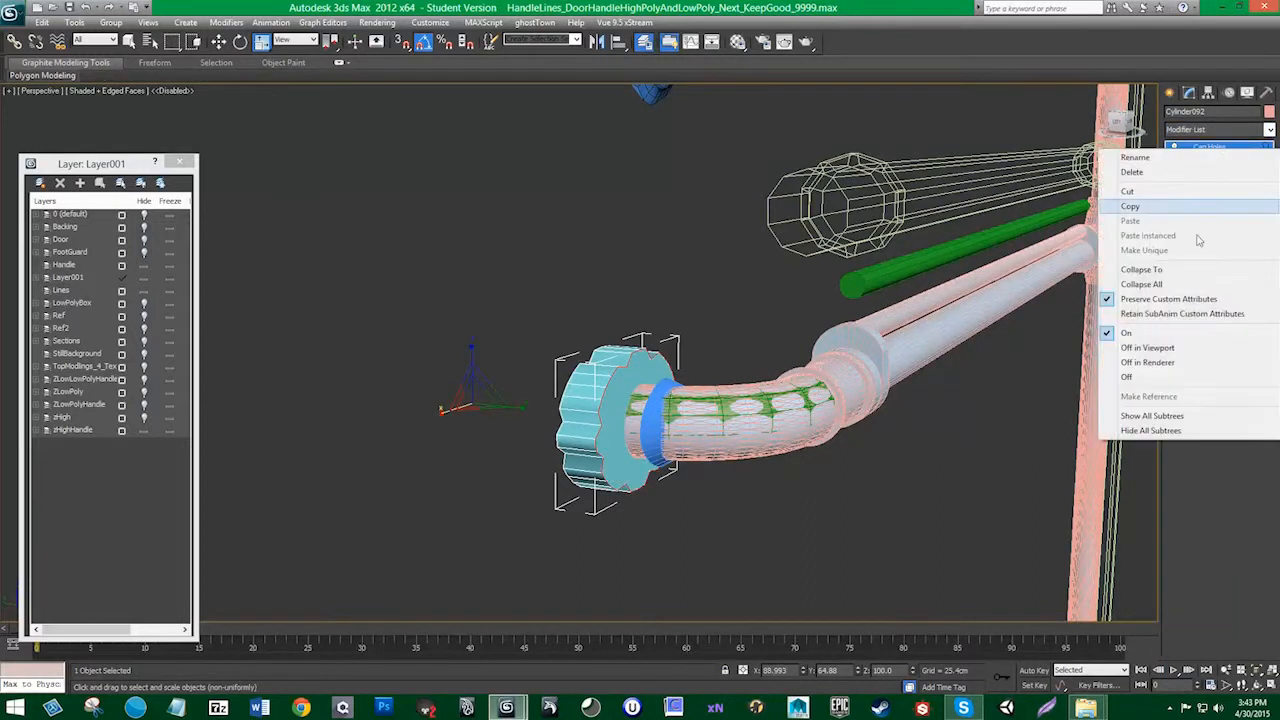
left_click(1180, 287)
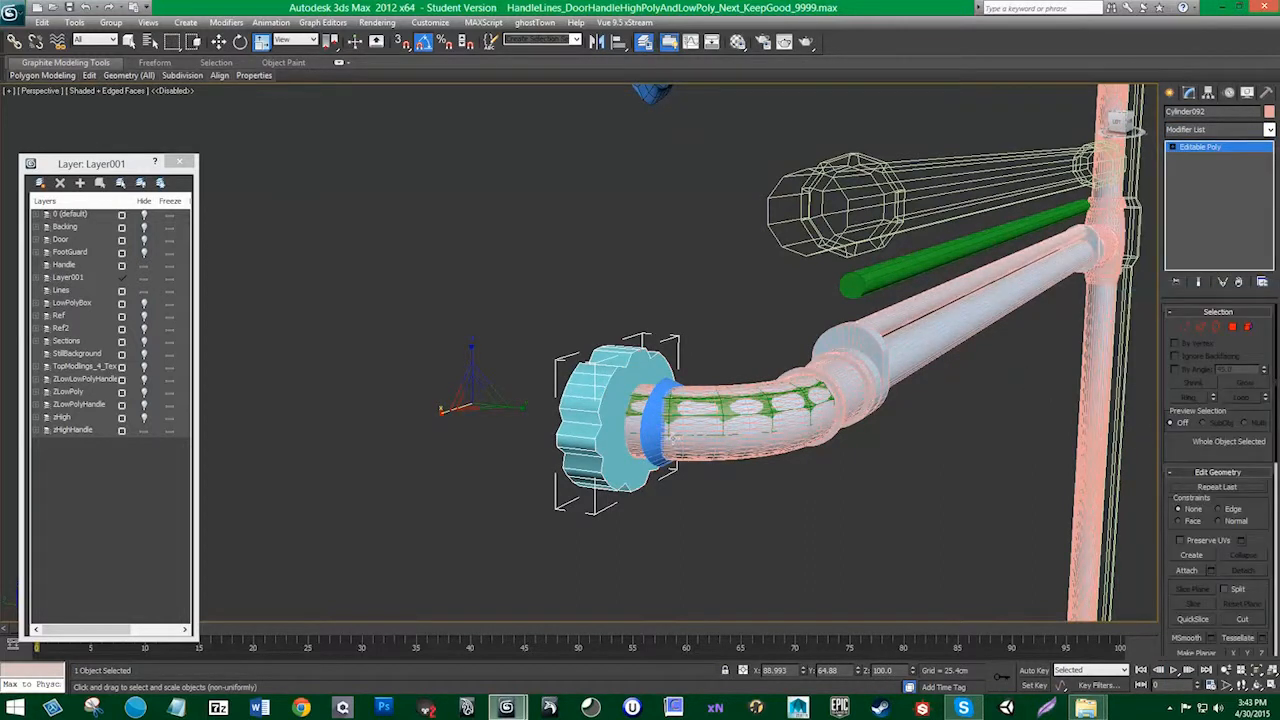
Step: Extrude the knob's cap polygon about 7.66 cm toward the pipe and shrink it to about 34% to form a taper
middle_click_drag(673, 437, 677, 440, "alt")
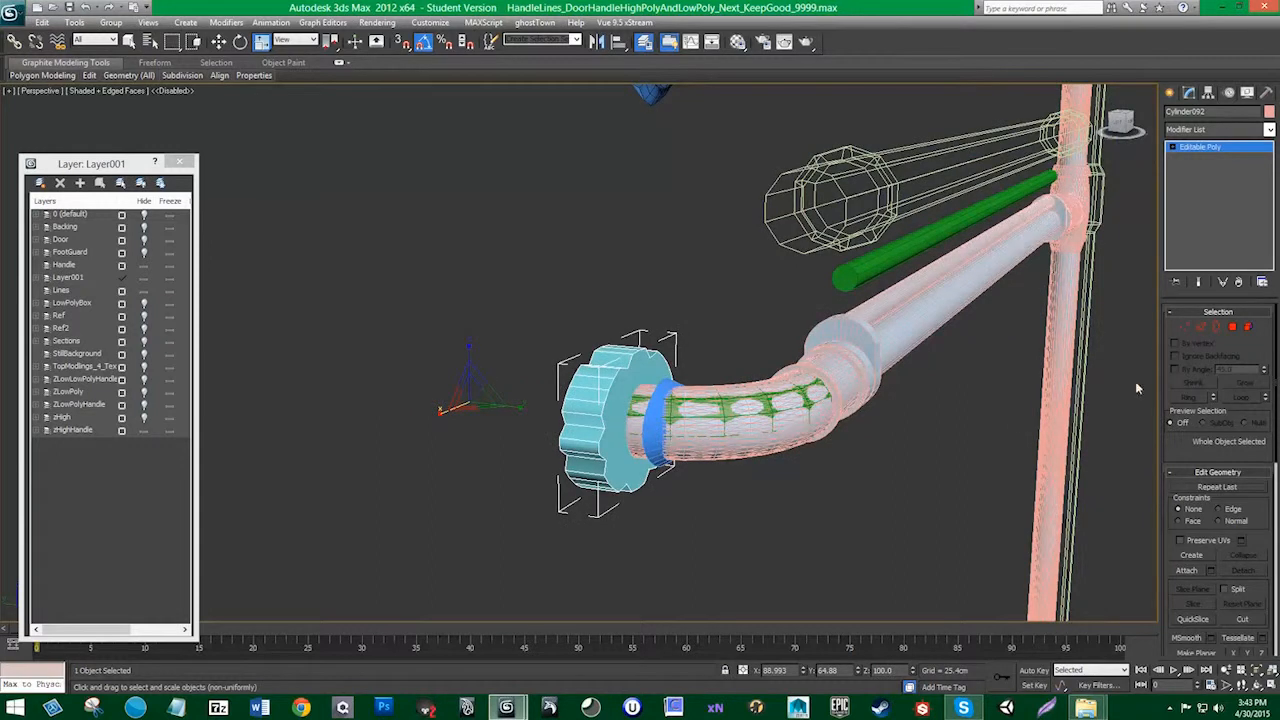
left_click(1231, 329)
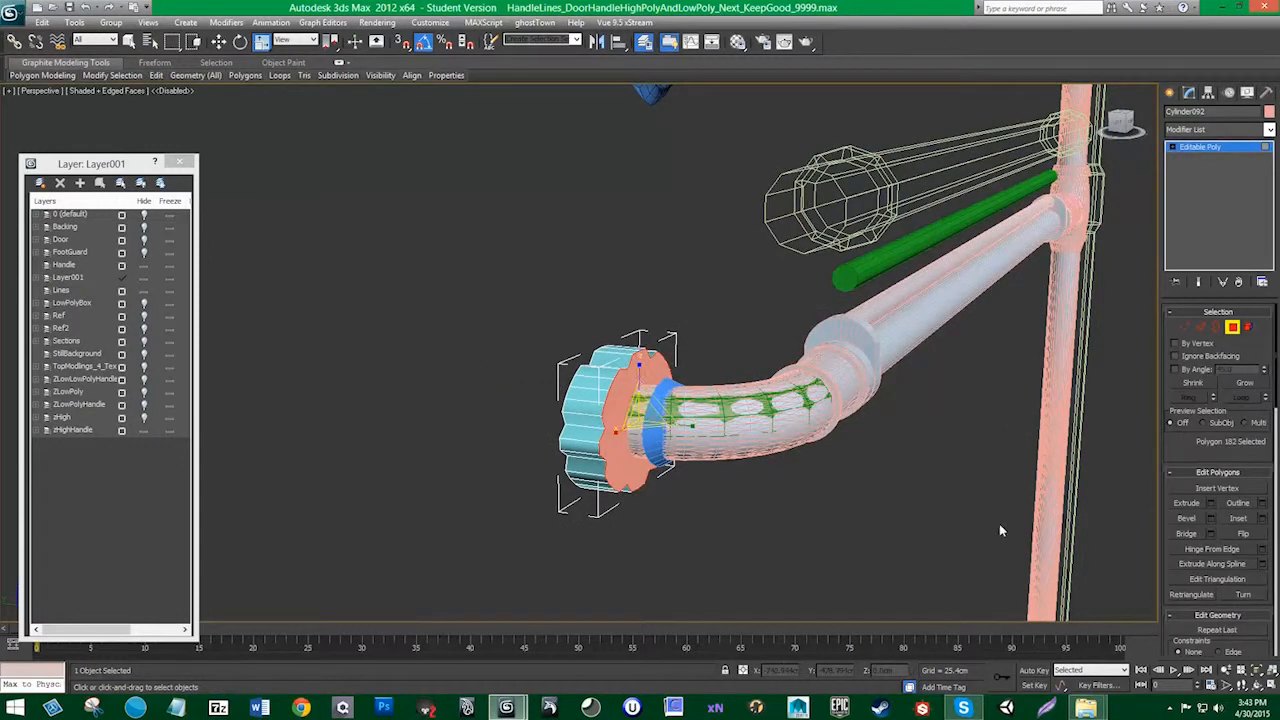
left_click(1211, 503)
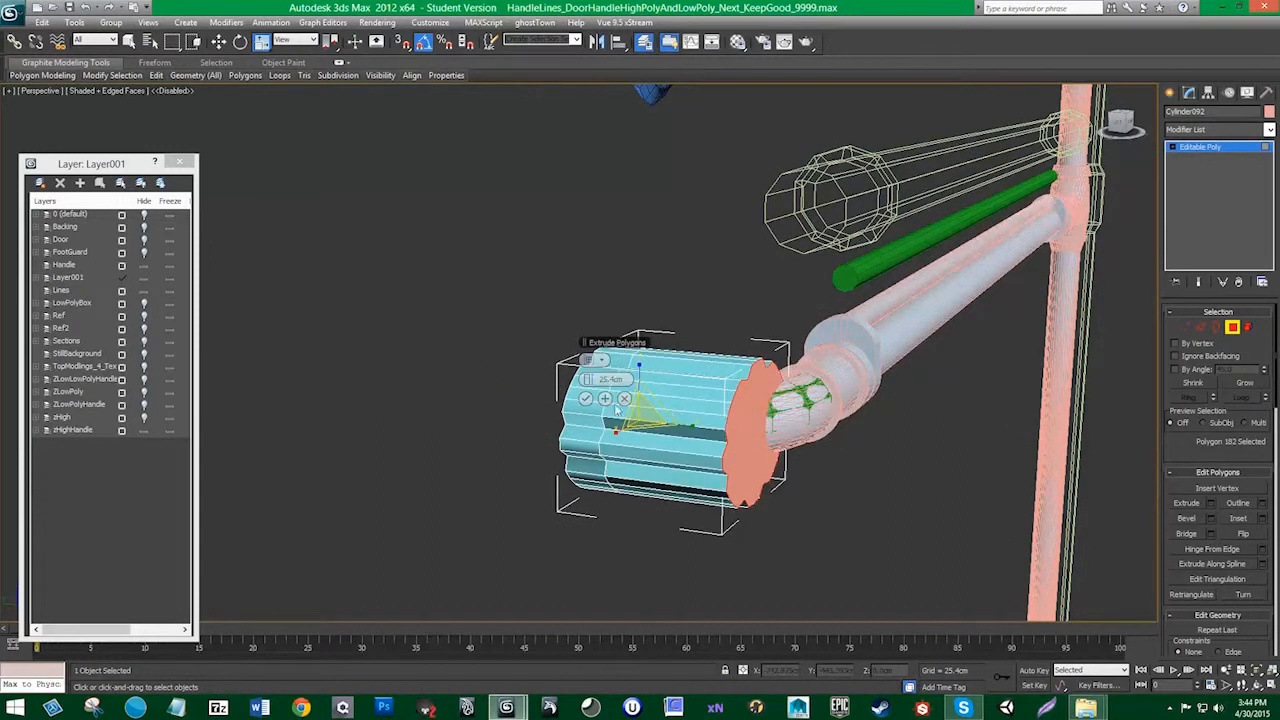
mouse_move(548, 383)
left_mouse_down()
mouse_move(511, 380)
mouse_move(556, 381)
left_mouse_up()
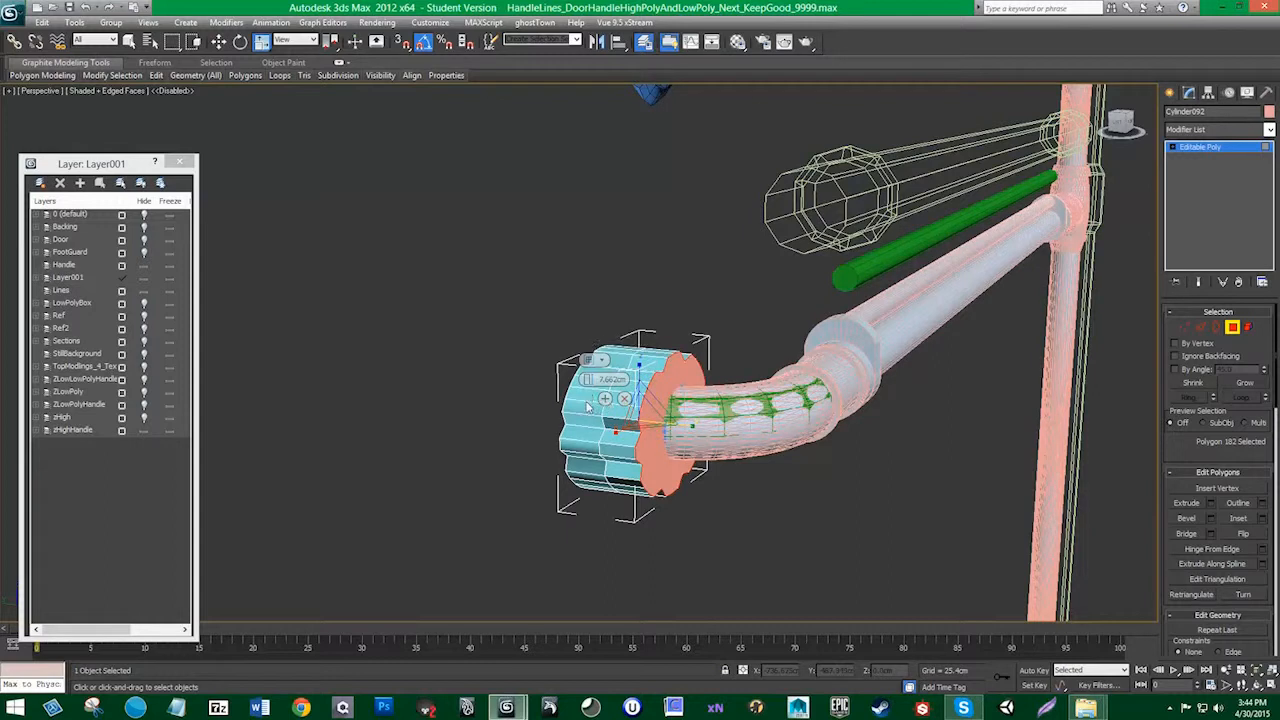
left_click(624, 398)
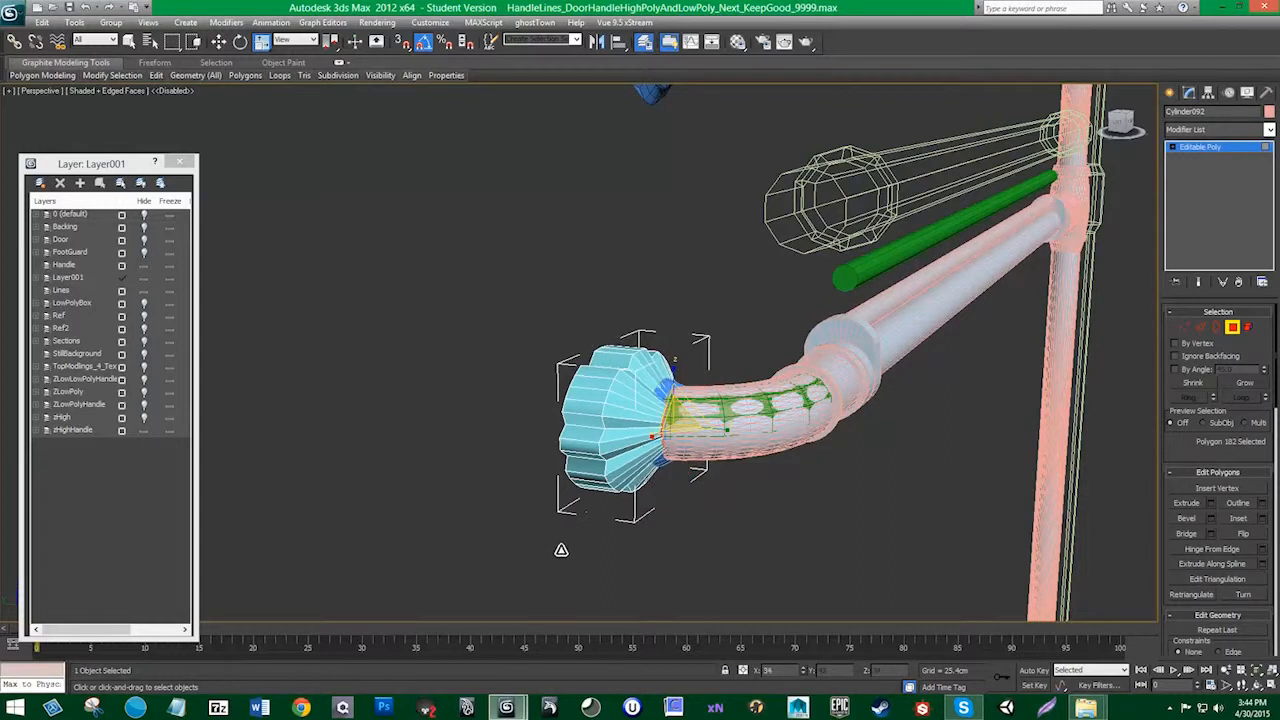
Step: Move the tapered end face of the knob along Y to meet the curved pipe, and leave polygon editing
key("w")
mouse_move(634, 419)
left_mouse_down()
mouse_move(620, 419)
mouse_move(638, 418)
left_mouse_up()
middle_click_drag(638, 418, 725, 480, "alt")
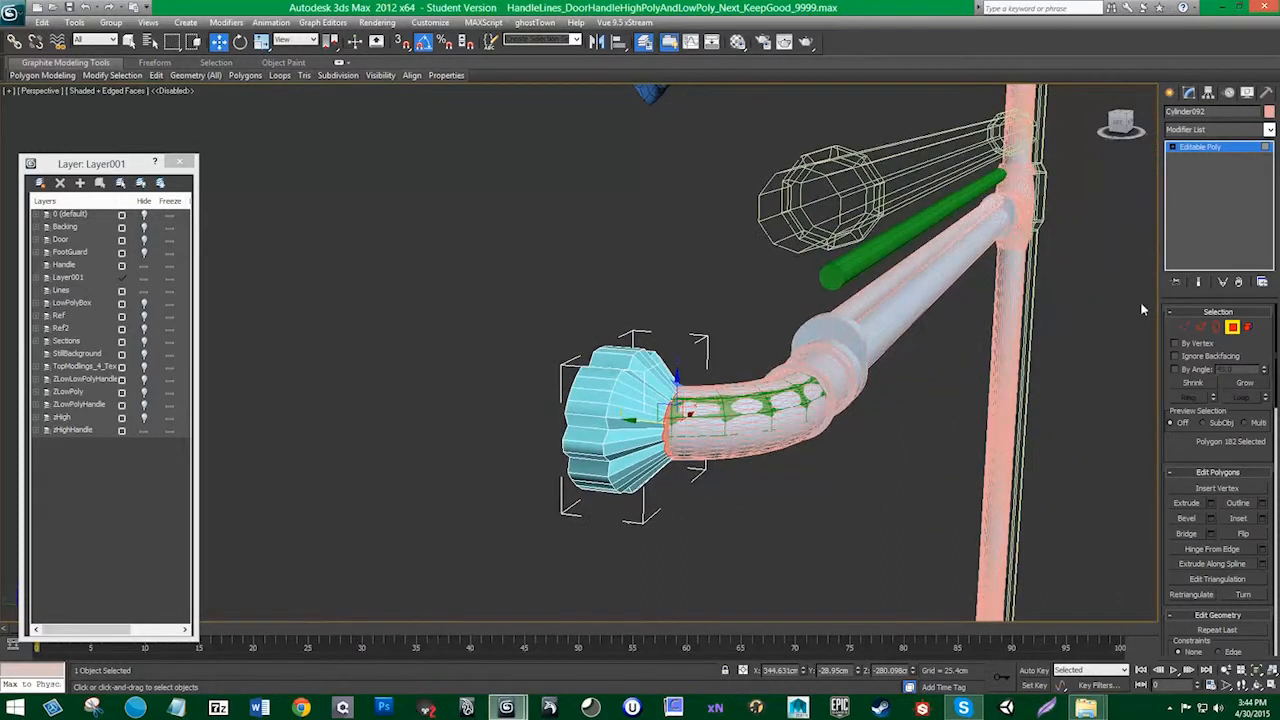
left_click(1237, 329)
middle_click_drag(709, 357, 652, 340, "alt")
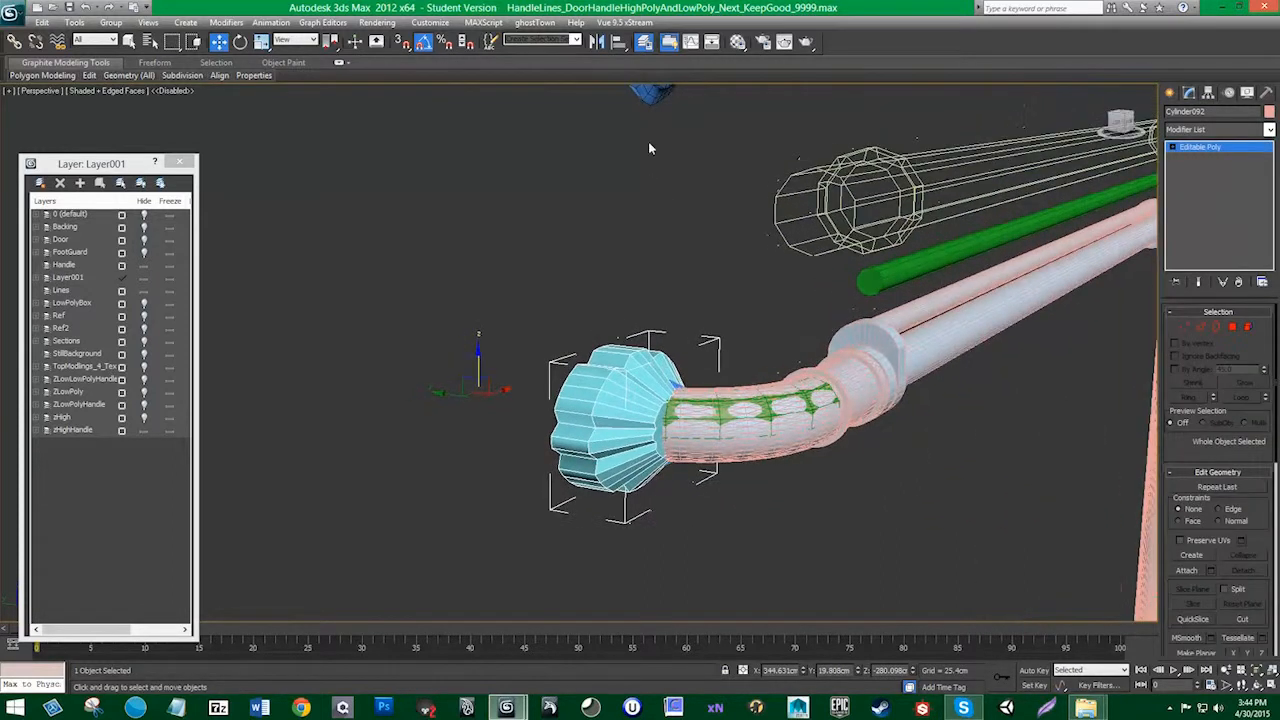
Step: Move the blue collar back down to its place between the knob and the curved pipe
left_click(661, 107)
middle_click_drag(698, 281, 685, 325, "alt")
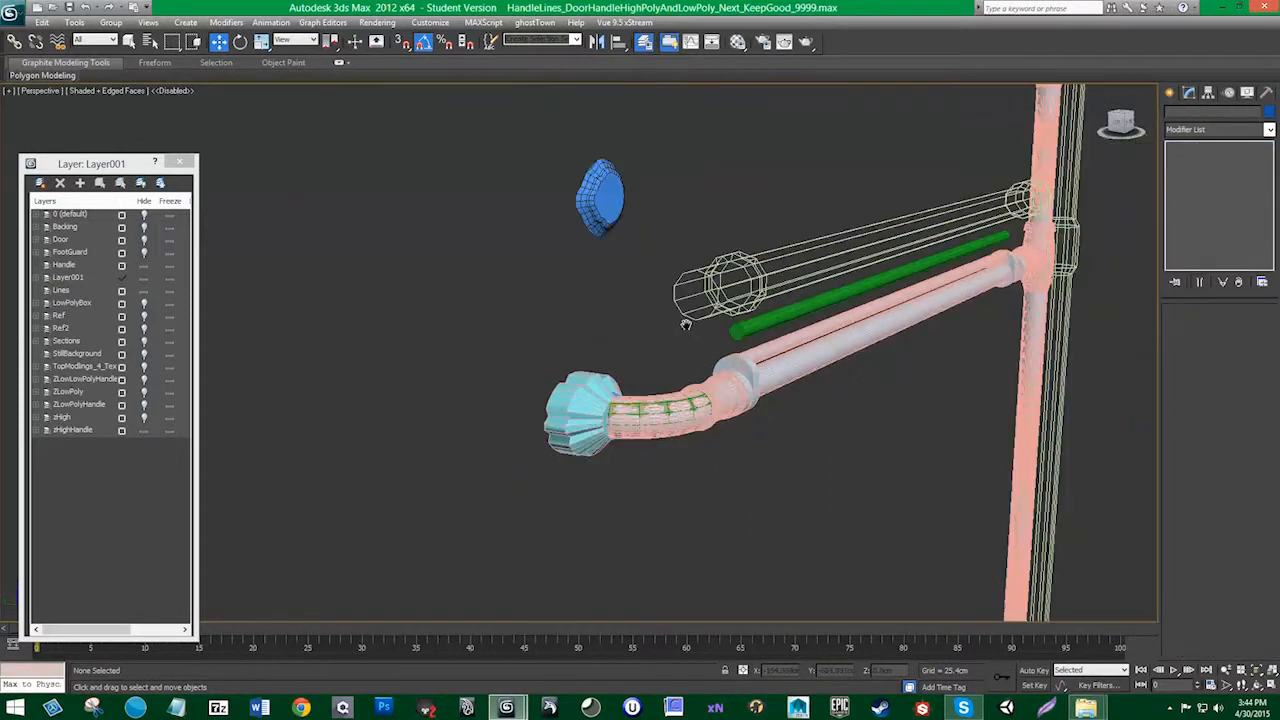
left_click(615, 196)
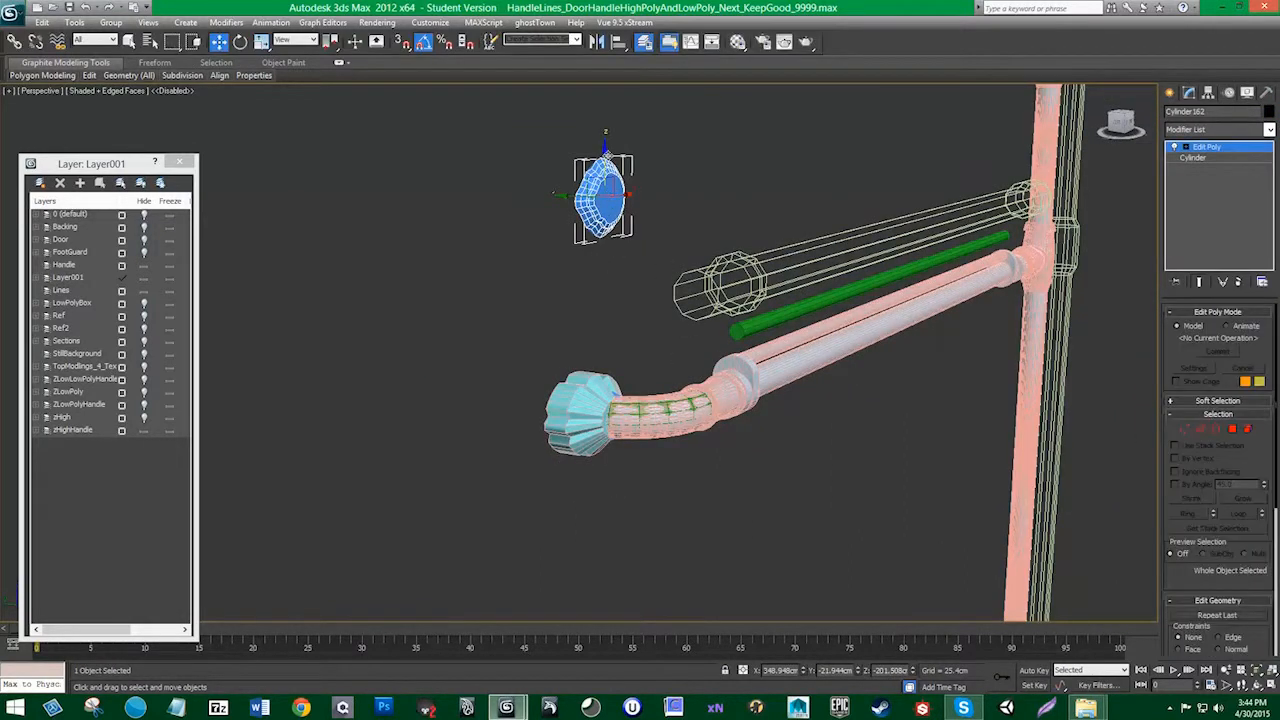
left_click_drag(606, 152, 609, 366)
Step: Adjust the knob's scale along X and shift it about 1.8 cm along X to line up with the pipe end
middle_click_drag(616, 451, 551, 477, "alt")
left_click(547, 427)
key("r")
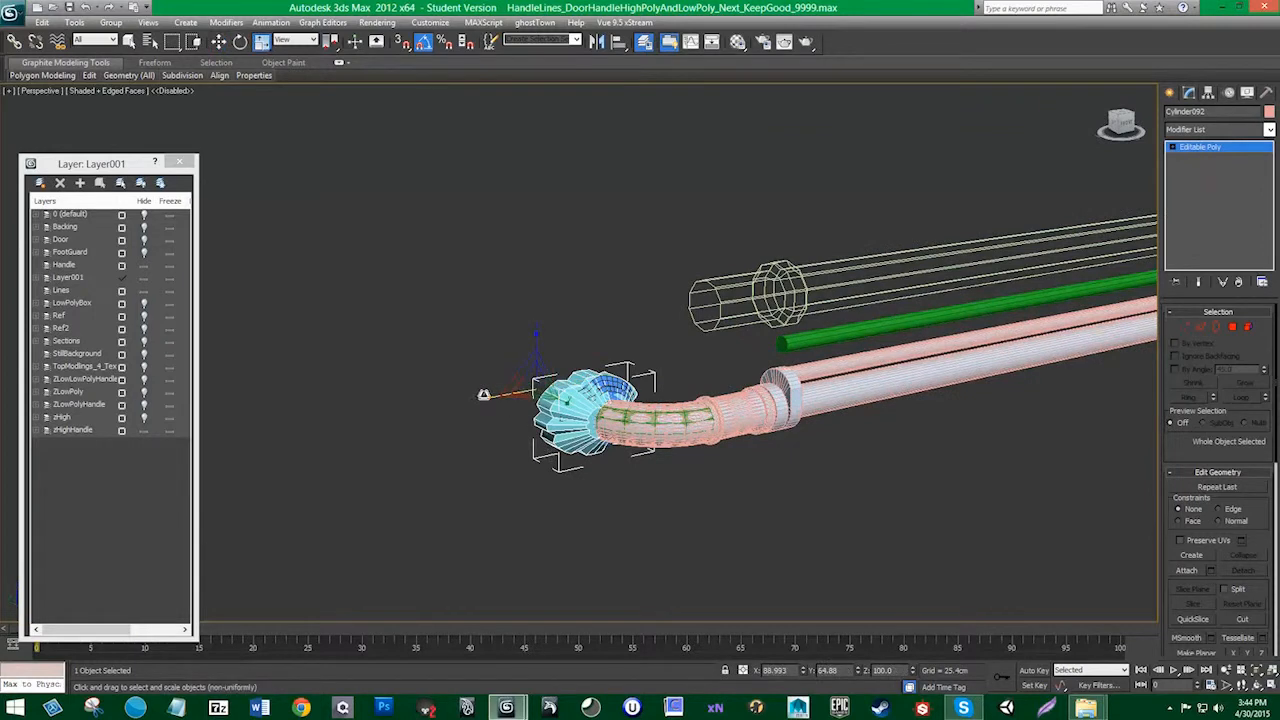
left_click_drag(483, 394, 568, 384)
key("w")
Step: Select the vertices on the knob's outer face, nudge them slightly toward the pipe along Y, and leave vertex editing
middle_click_drag(568, 386, 676, 424, "alt")
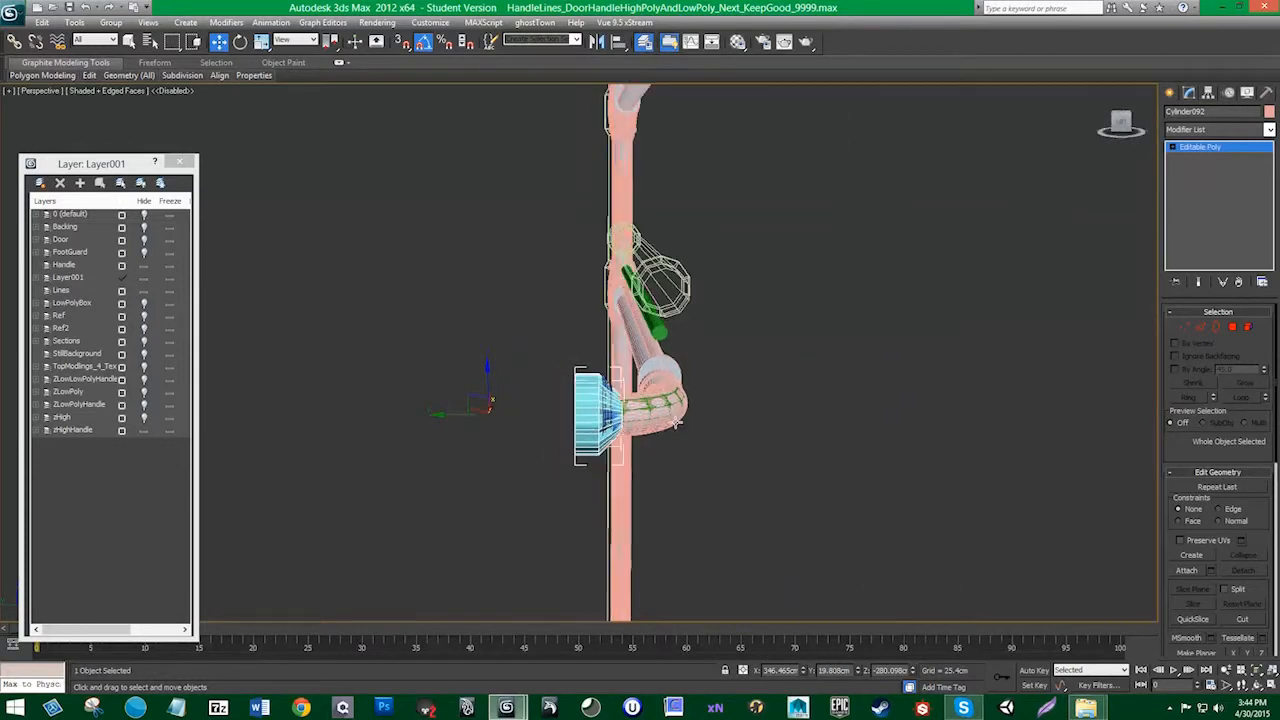
left_click(1184, 327)
left_click_drag(494, 330, 580, 478)
mouse_move(545, 414)
left_mouse_down()
mouse_move(562, 414)
mouse_move(548, 414)
left_mouse_up()
middle_click_drag(548, 416, 381, 302, "alt")
left_click(1184, 327)
Step: Remove the TurboSmooth and Tessellate modifiers from the PULL plate at the handle's upper end
middle_click_drag(608, 435, 684, 409, "alt")
scroll(641, 381, "up", 3)
scroll(675, 389, "down", 3)
middle_click_drag(798, 402, 703, 72, "alt")
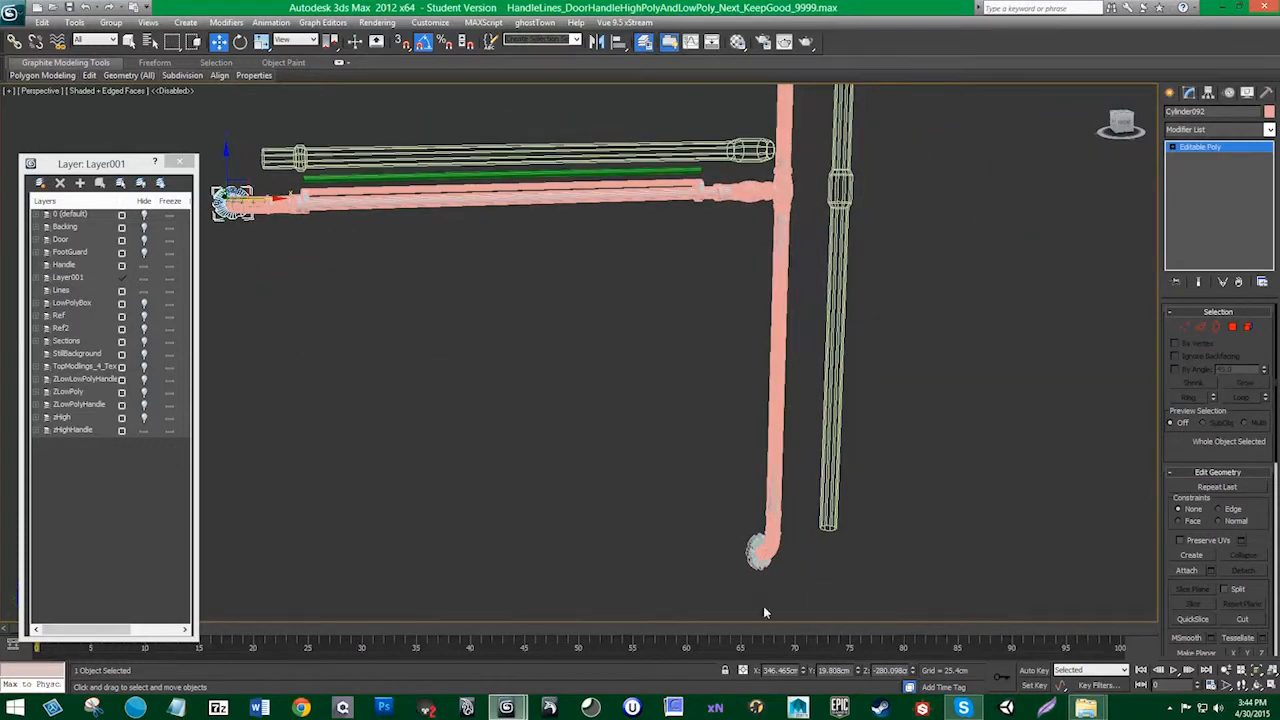
middle_click_drag(858, 268, 794, 484)
scroll(670, 197, "up", 3)
middle_click_drag(735, 173, 593, 315)
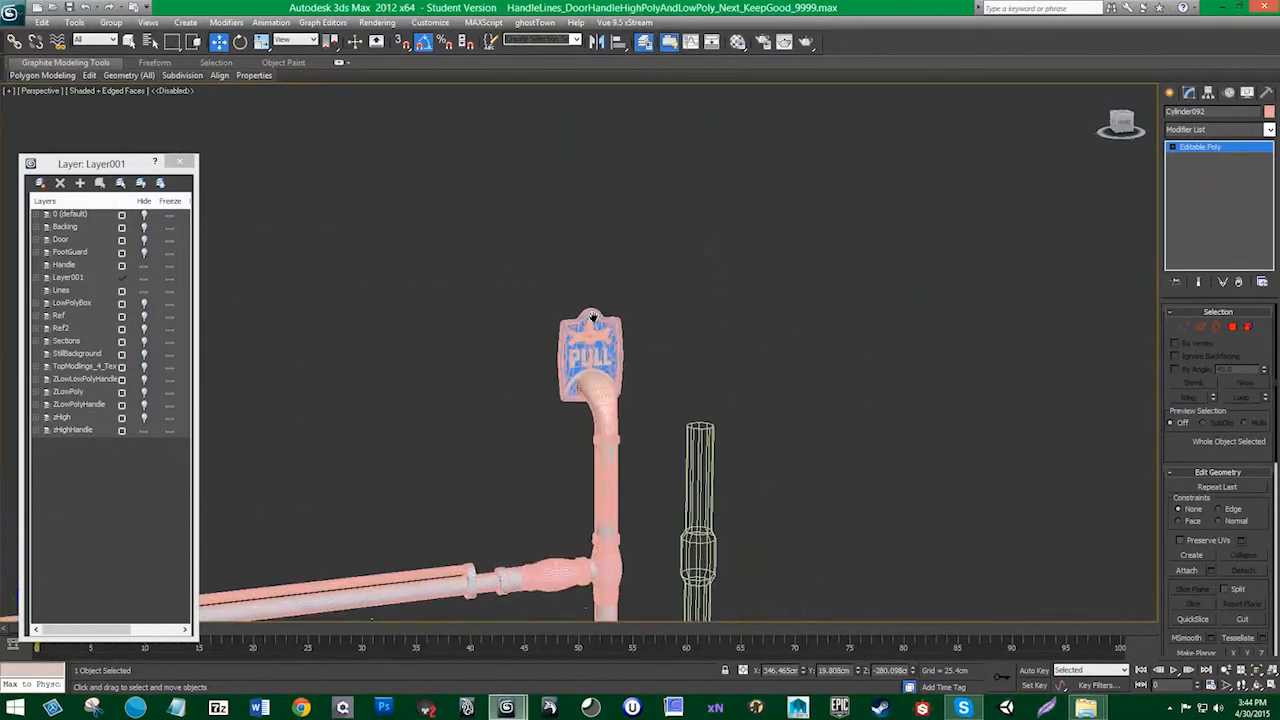
scroll(593, 315, "up", 5)
left_click(607, 333)
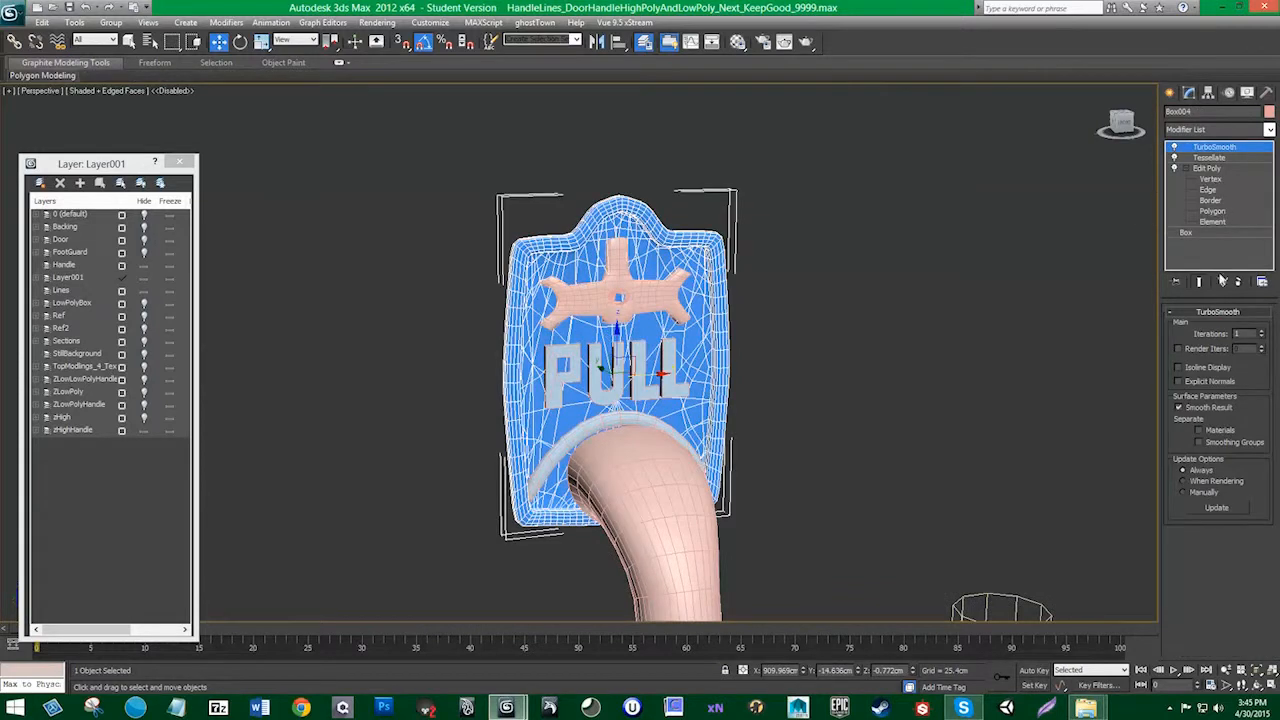
left_click(1238, 282)
left_click(1238, 282)
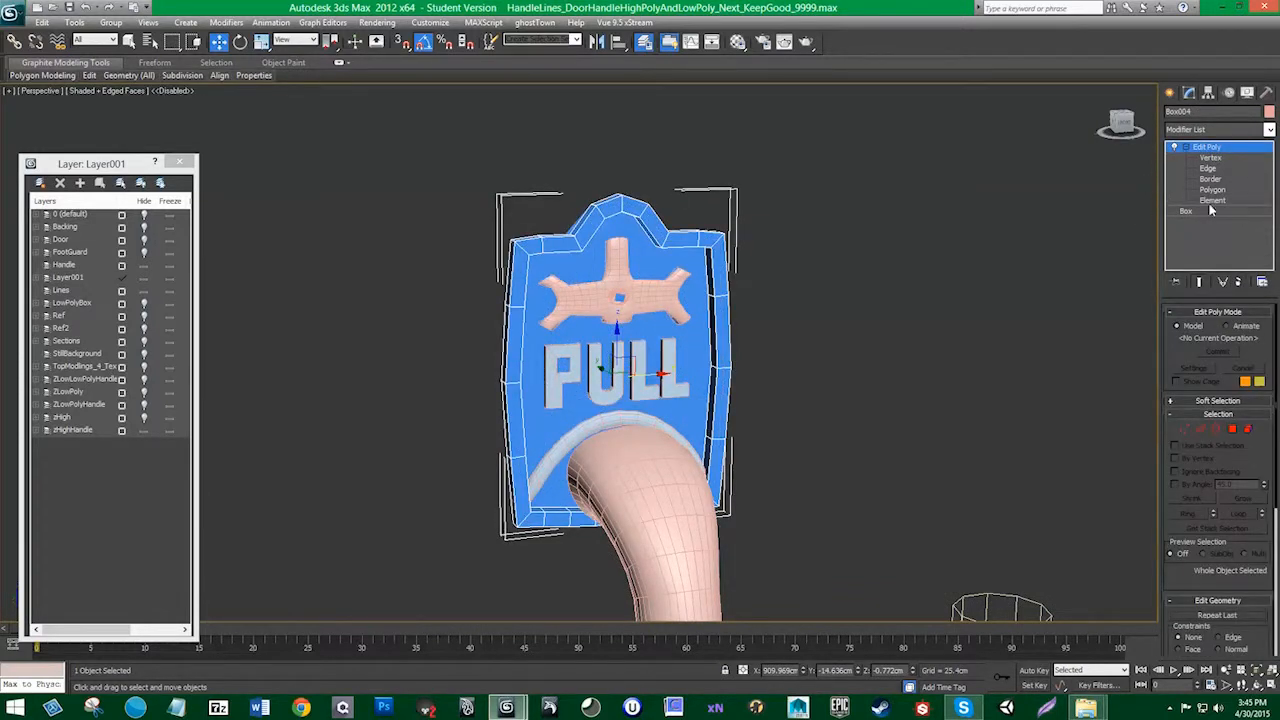
Step: Remove the smoothing modifier from the gear emblem on the plate and delete the curved strip arching below the PULL lettering
middle_click_drag(651, 320, 656, 326, "alt")
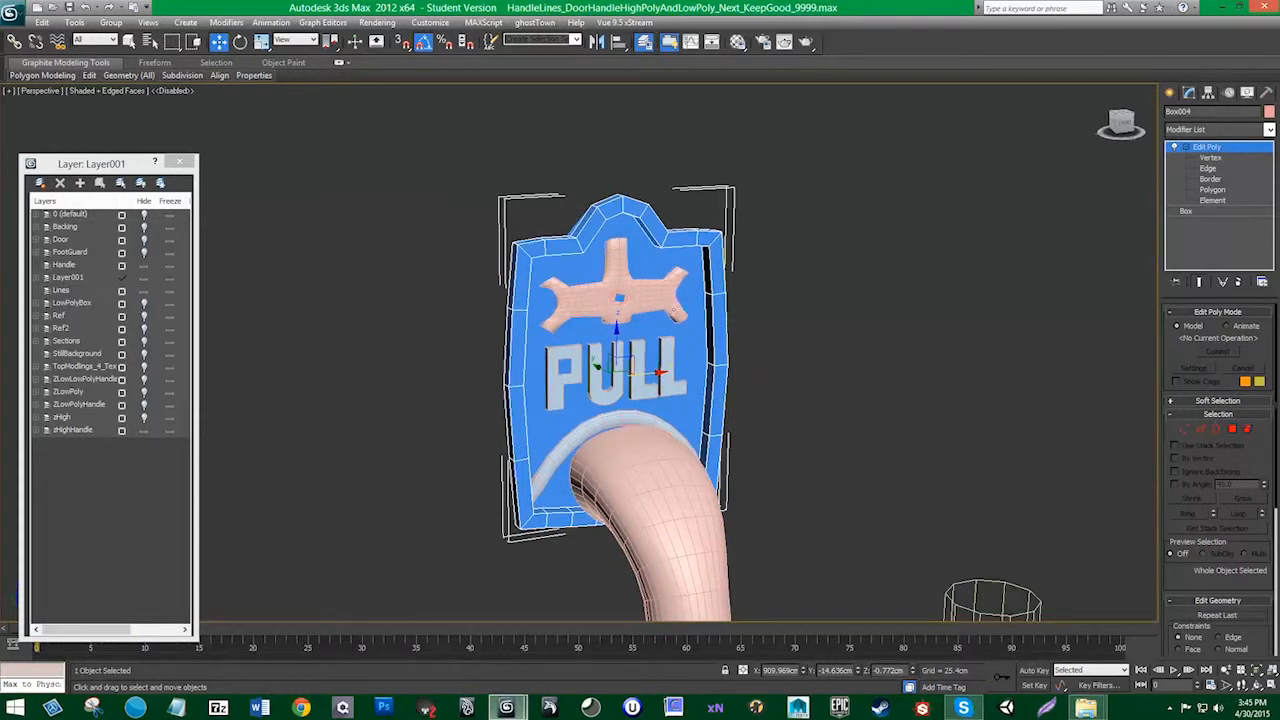
left_click(668, 306)
left_click(1244, 283)
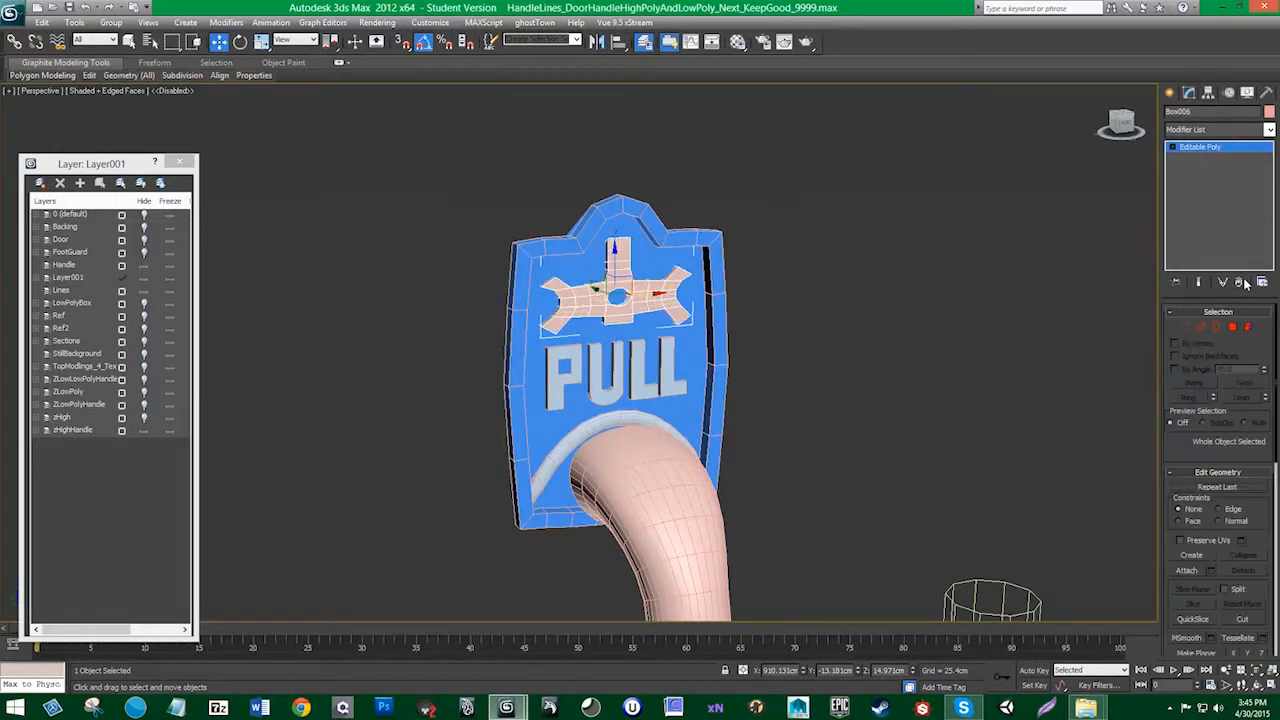
left_click(742, 409)
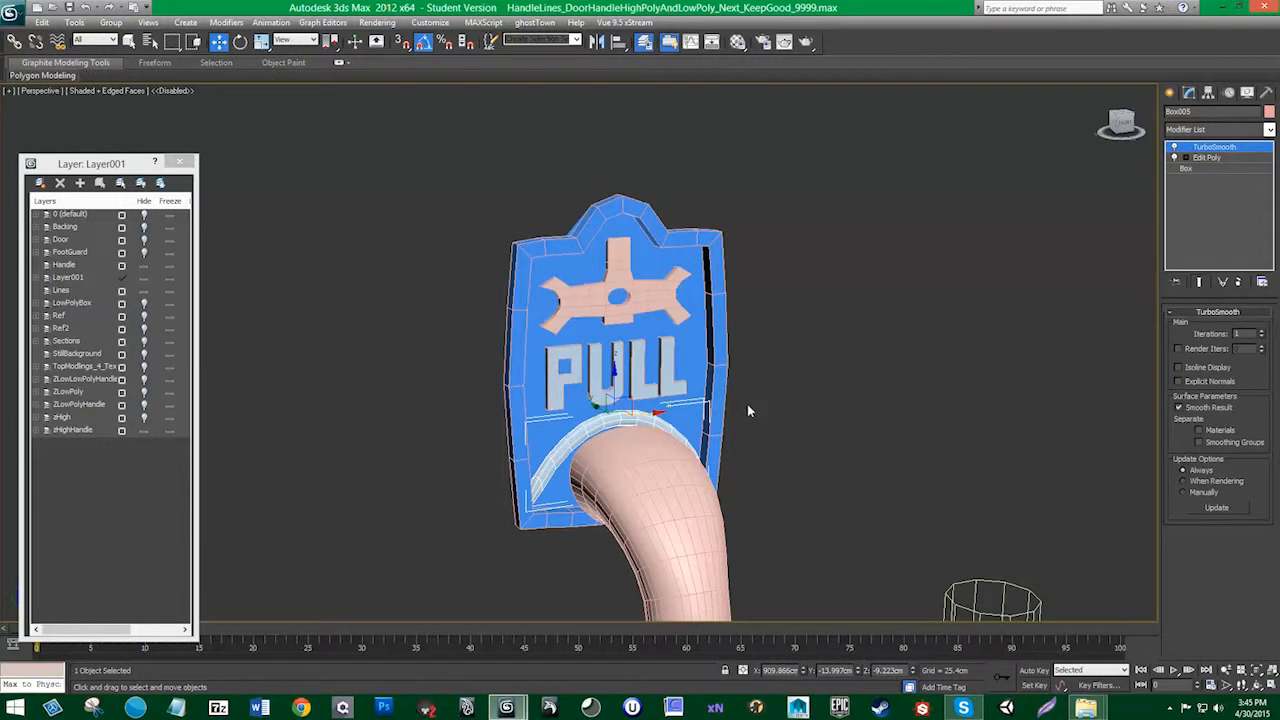
middle_click_drag(583, 435, 622, 437, "alt")
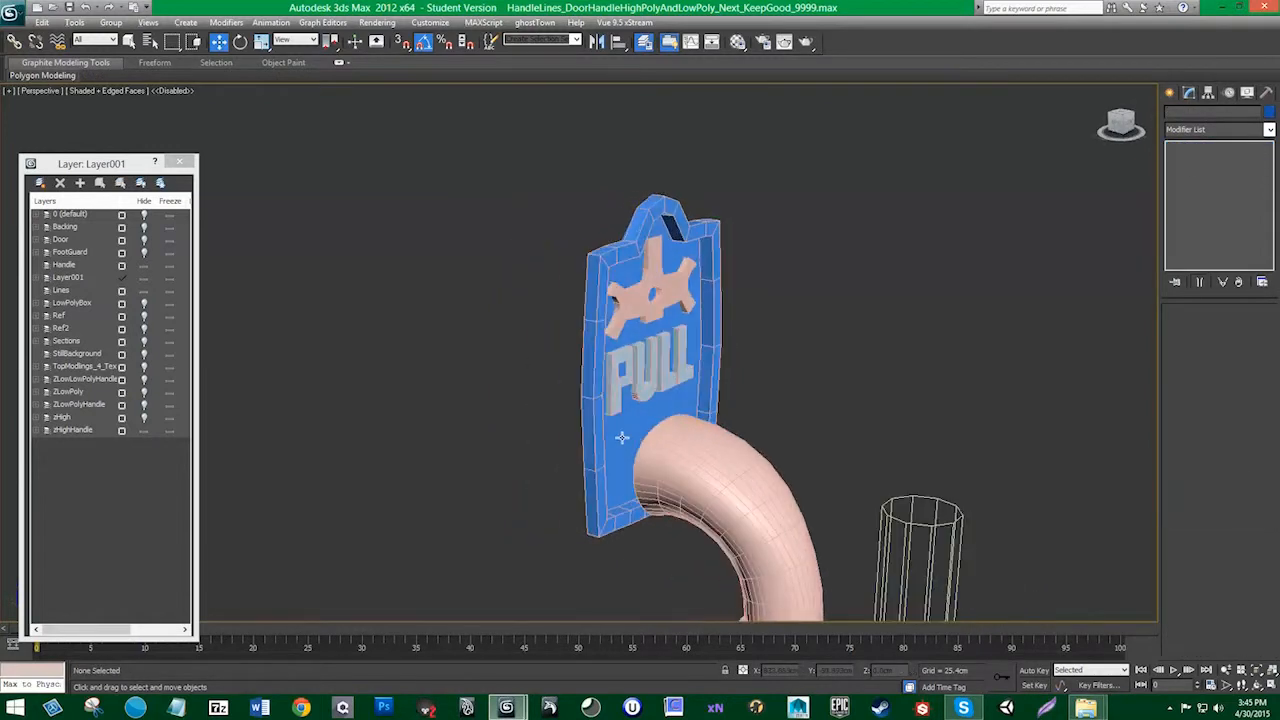
Step: Select the curved pipe below the PULL plate and inspect it against the rest of the handle assembly
left_click(748, 476)
middle_click_drag(748, 476, 743, 437, "alt")
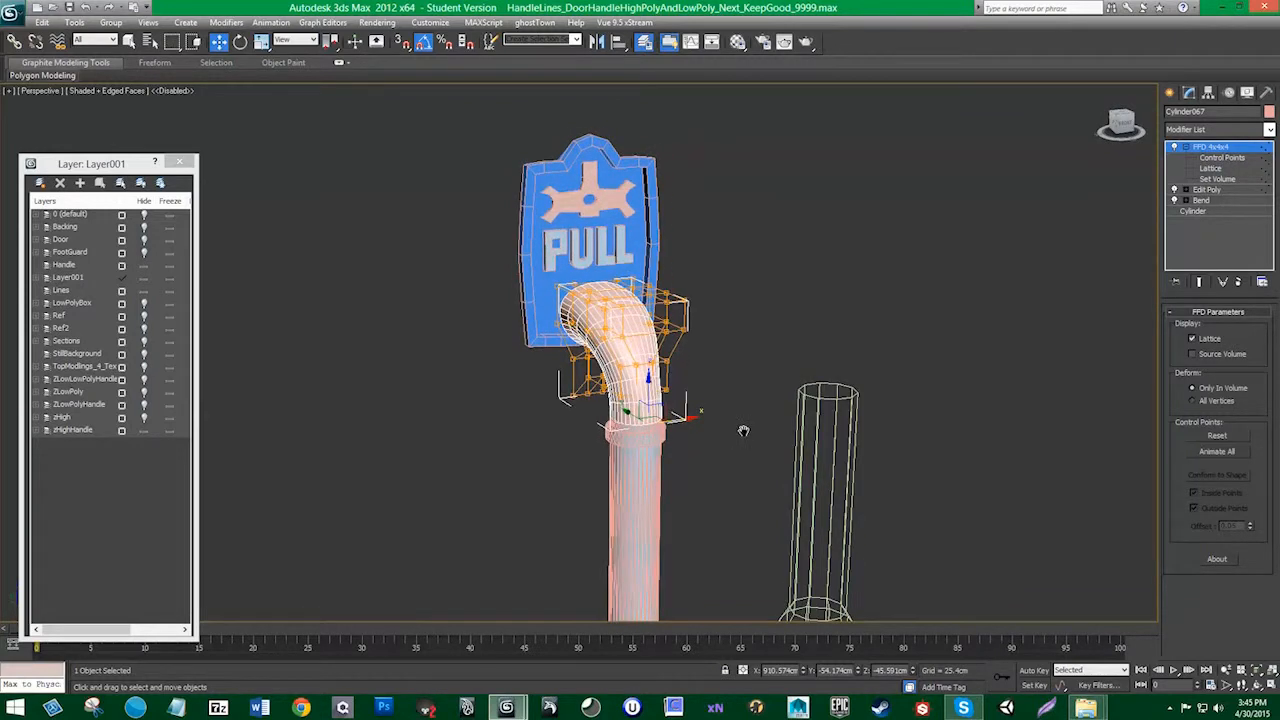
scroll(743, 431, "down", 4)
mouse_move(712, 377)
middle_mouse_down("alt")
mouse_move(748, 371)
mouse_move(724, 388)
middle_mouse_up("alt")
middle_click_drag(588, 311, 683, 243)
scroll(567, 329, "down", 3)
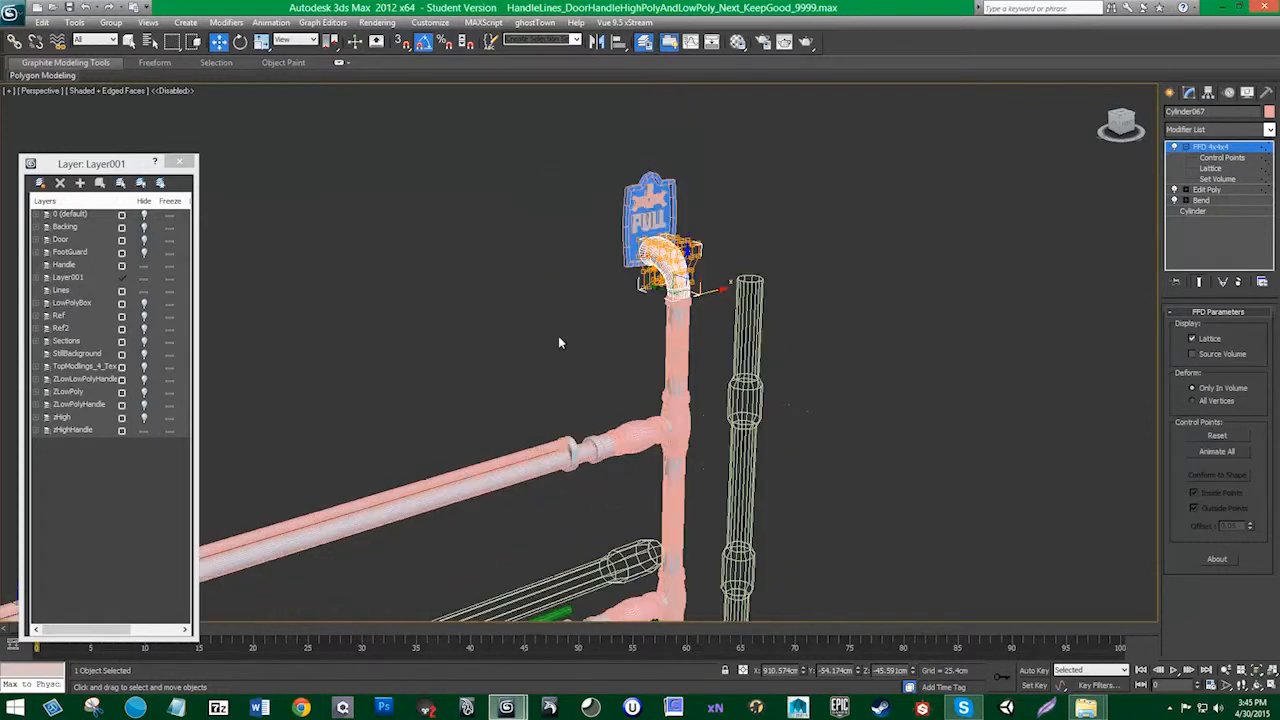
middle_click_drag(343, 430, 663, 222)
middle_click_drag(784, 221, 484, 433)
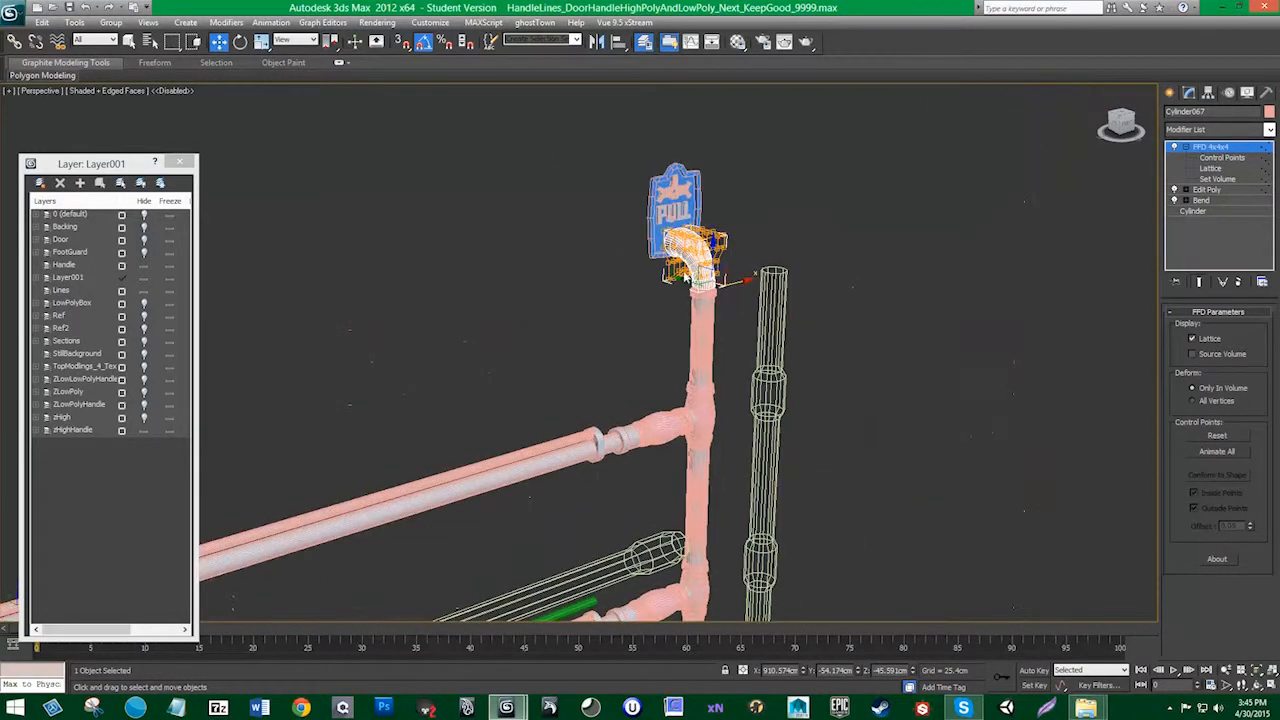
middle_click_drag(692, 276, 600, 350, "alt")
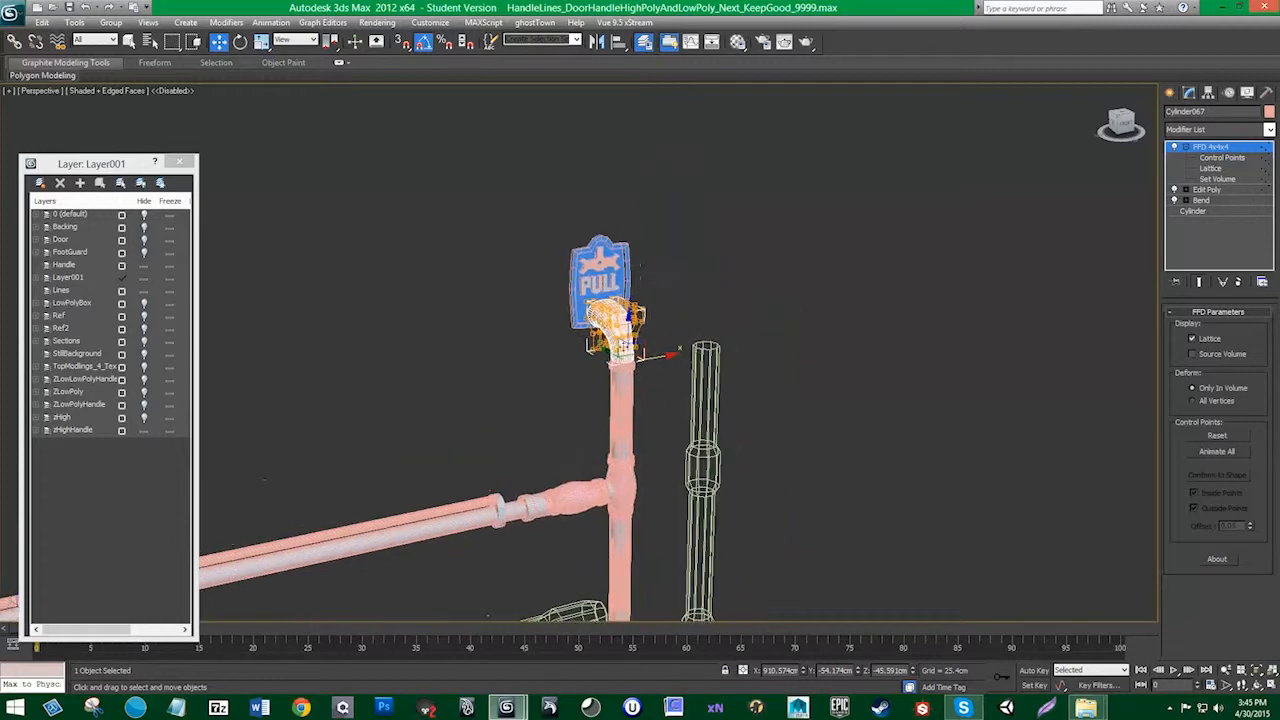
middle_click_drag(640, 400, 614, 410)
scroll(636, 410, "up", 3)
scroll(636, 412, "up", 3)
middle_click_drag(740, 318, 707, 349)
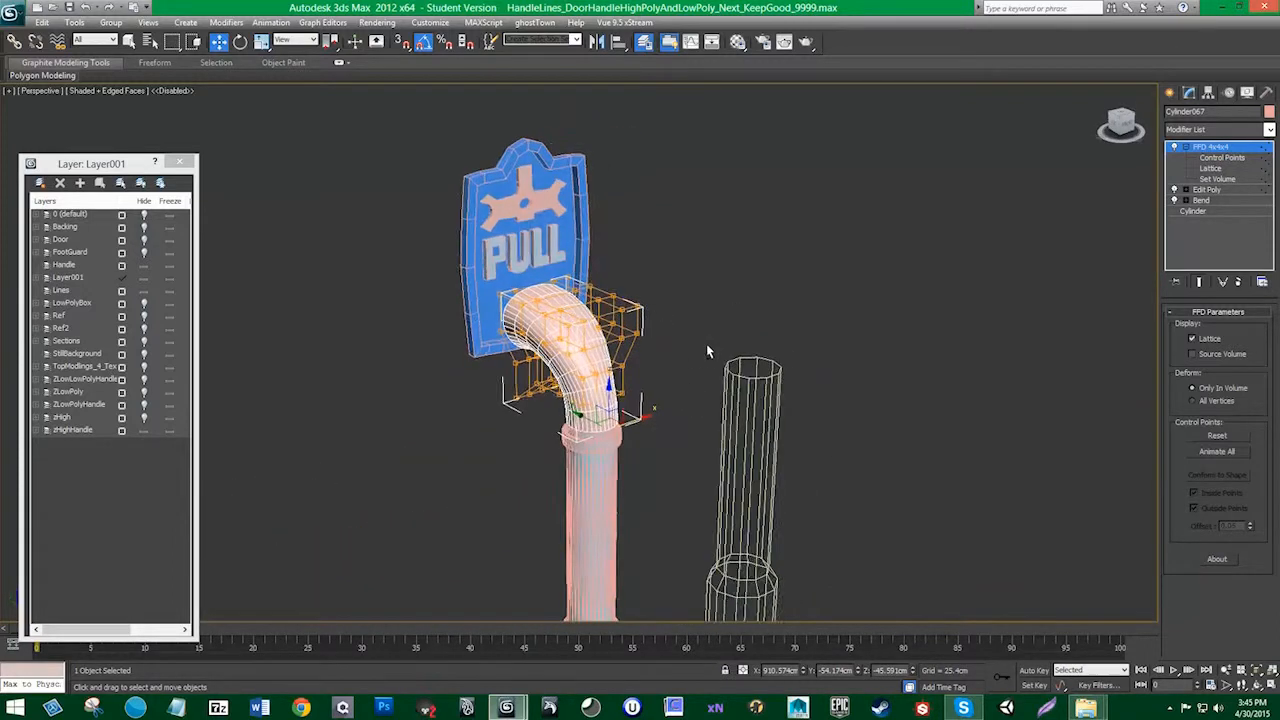
Step: Collapse the curved pipe's modifier stack to an editable poly and add a ProOptimizer modifier
right_click(1222, 150)
left_click(1150, 278)
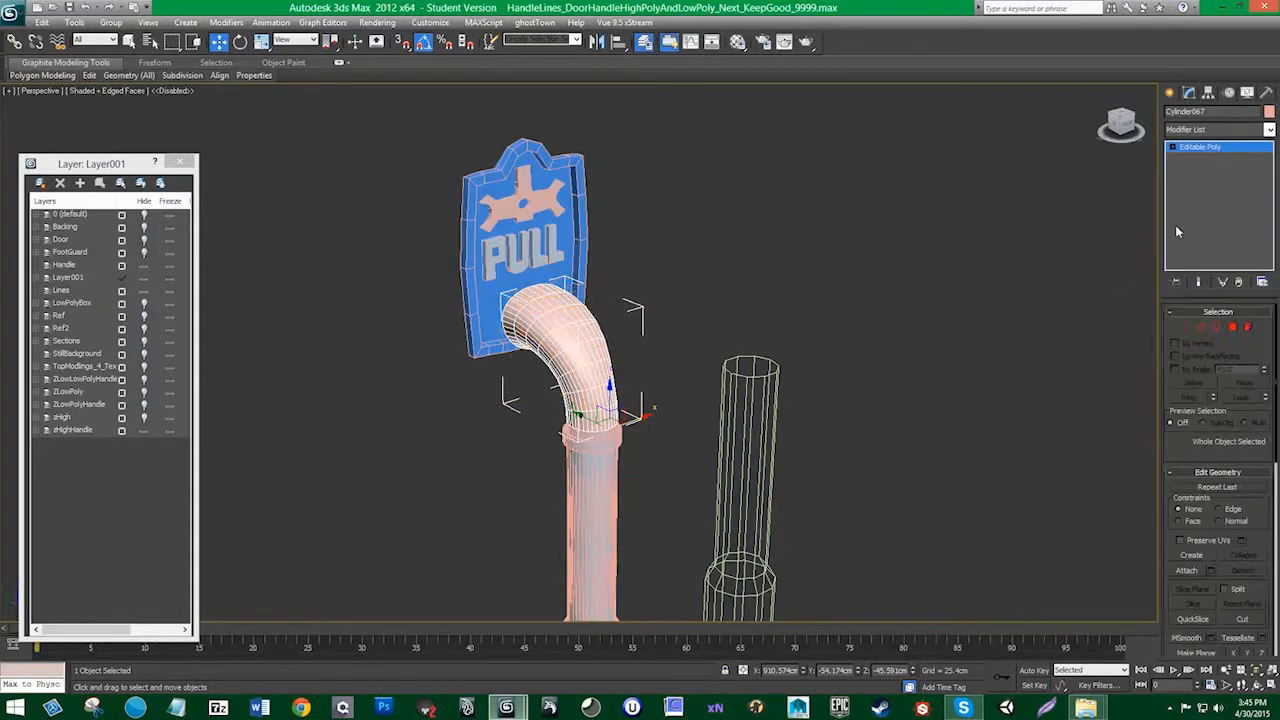
left_click(1234, 130)
scroll(1200, 400, "down", 5)
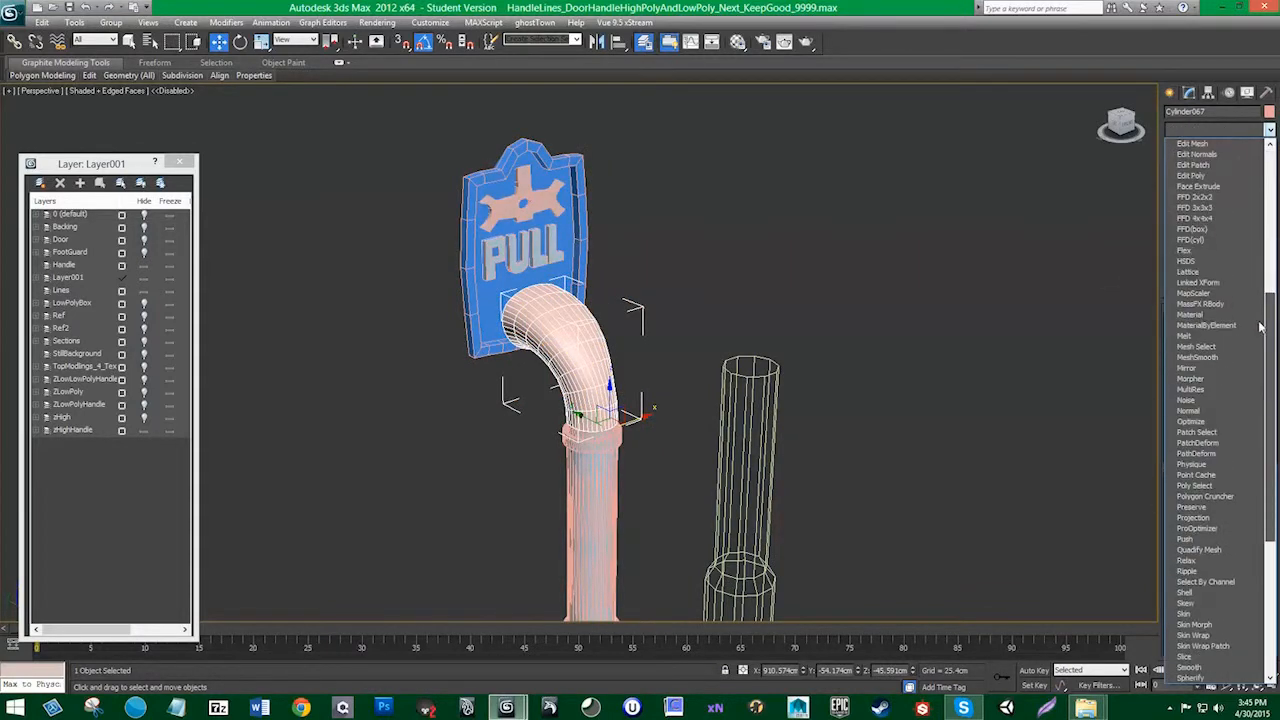
left_click(1195, 529)
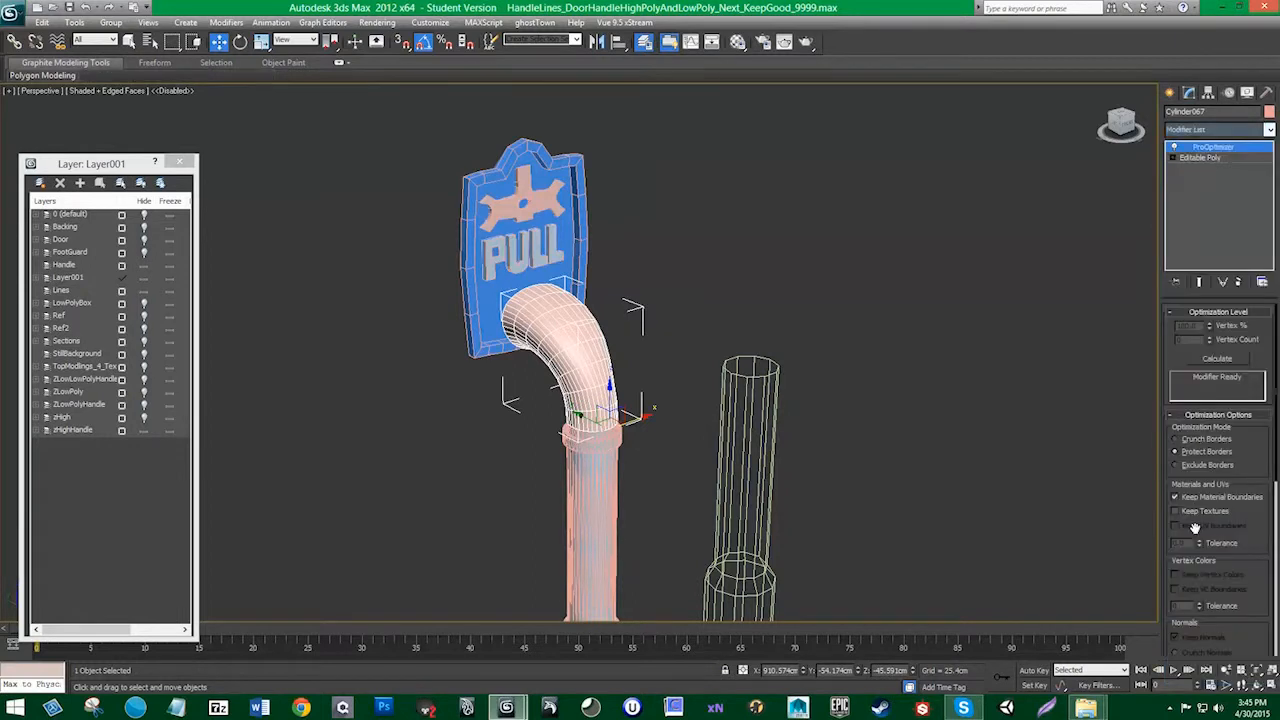
Step: Calculate the ProOptimizer reduction for the curved pipe and lower its vertex count to 167
left_click(1228, 360)
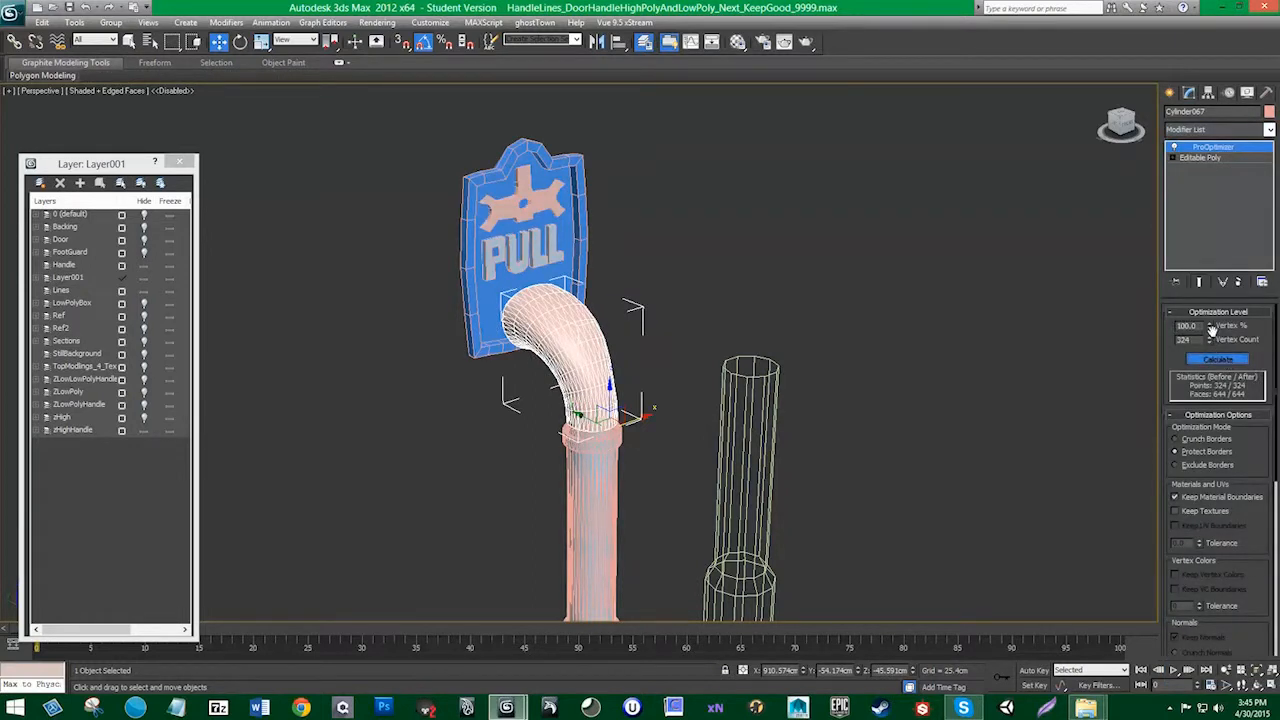
left_click_drag(1212, 330, 1212, 390)
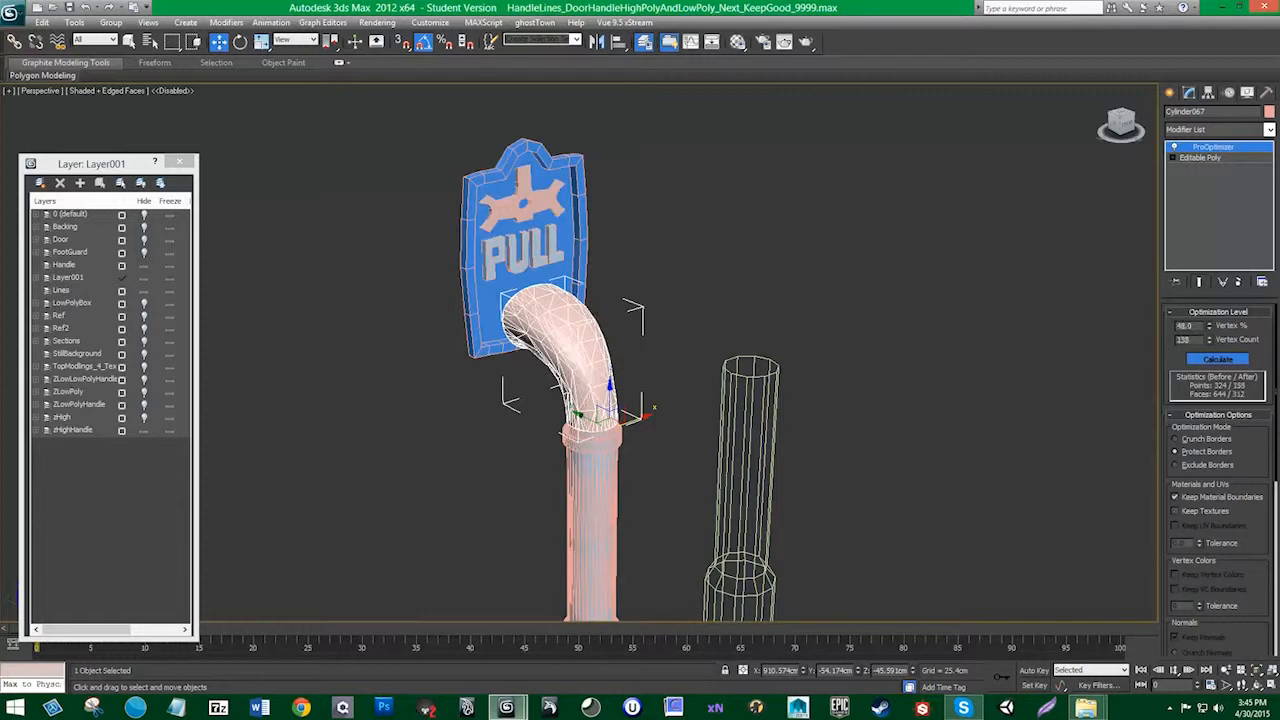
mouse_move(1175, 673)
left_mouse_down()
mouse_move(1175, 692)
mouse_move(1175, 43)
mouse_move(1175, 686)
mouse_move(1173, 658)
left_mouse_up()
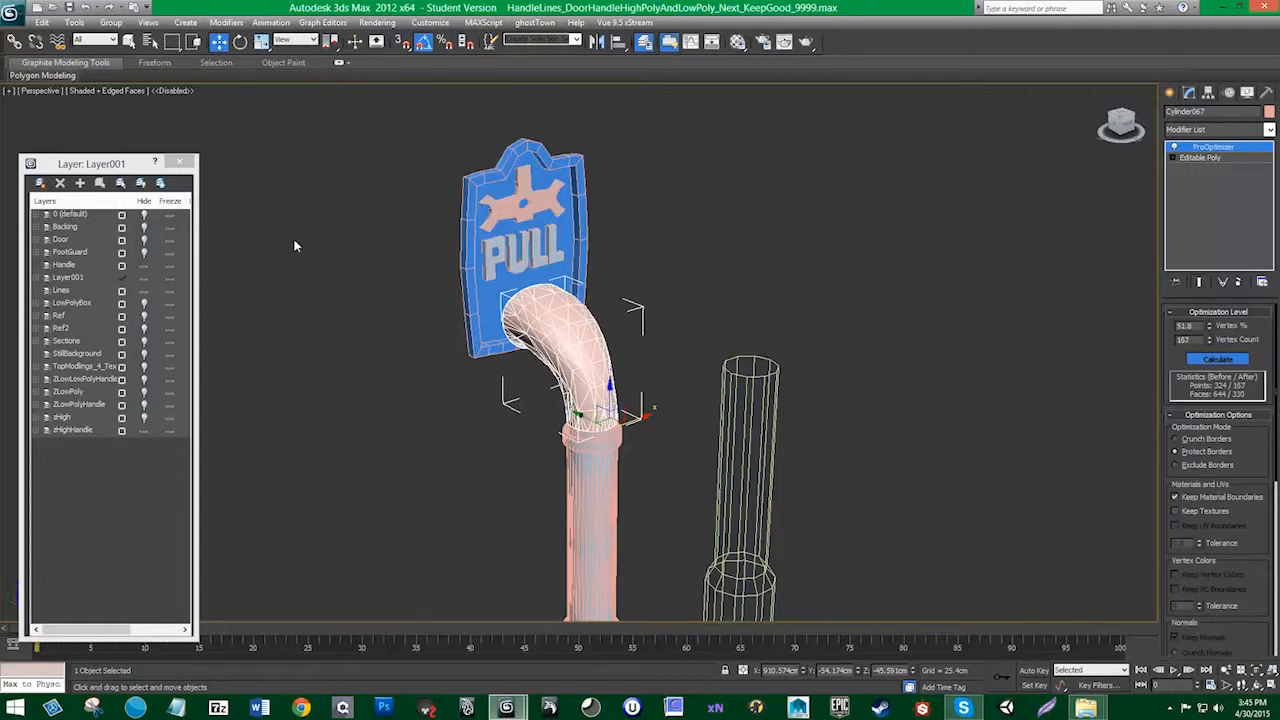
Step: Turn on viewport statistics with polygon and vertex counts for Total + Selection
left_click(10, 91)
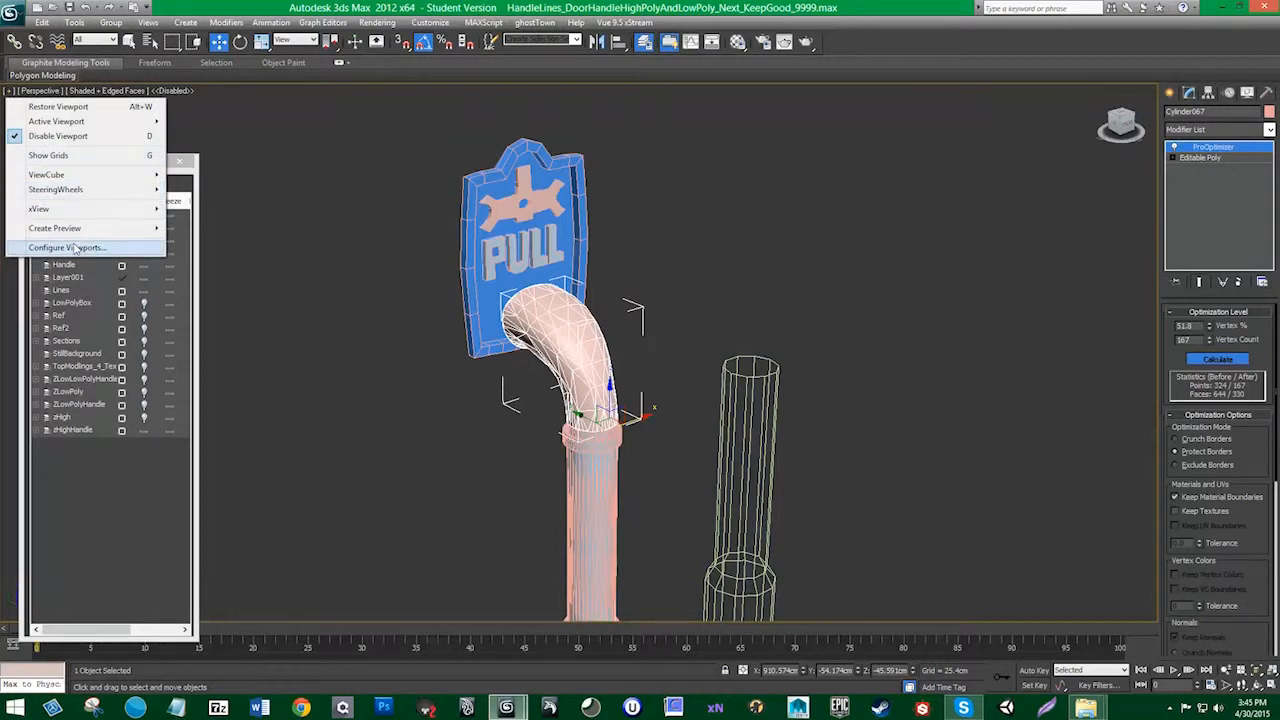
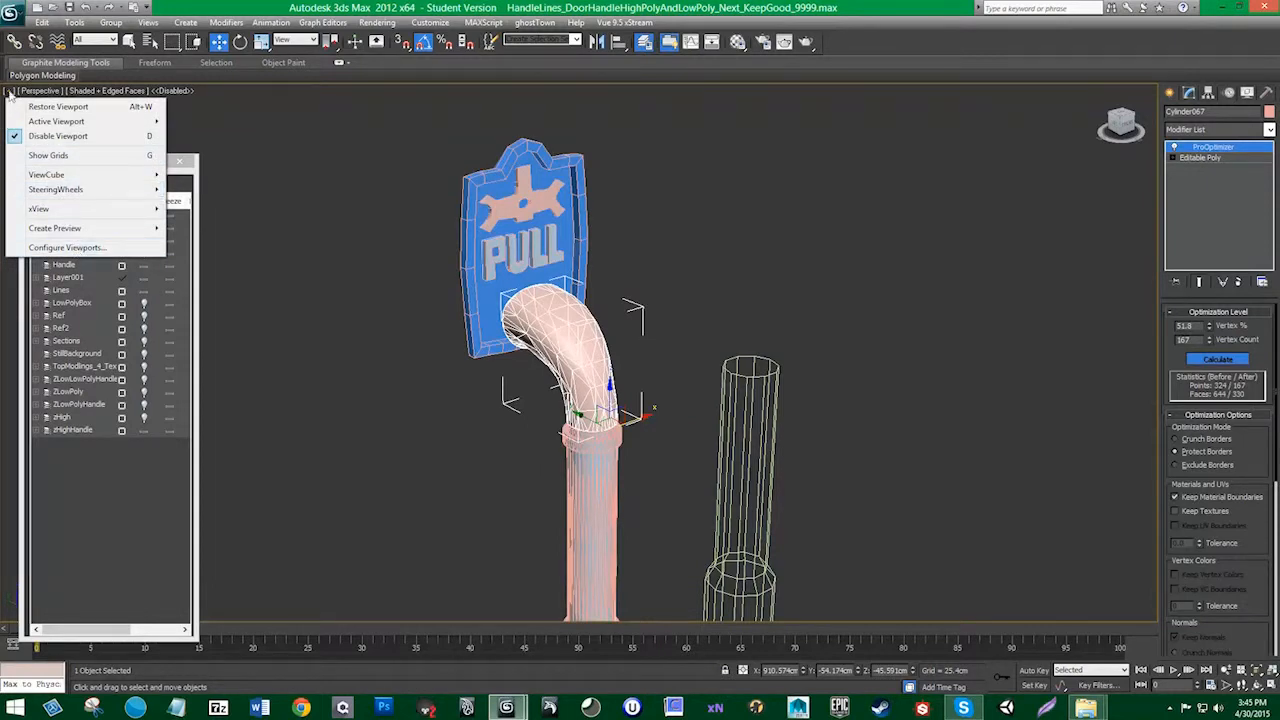
left_click(66, 247)
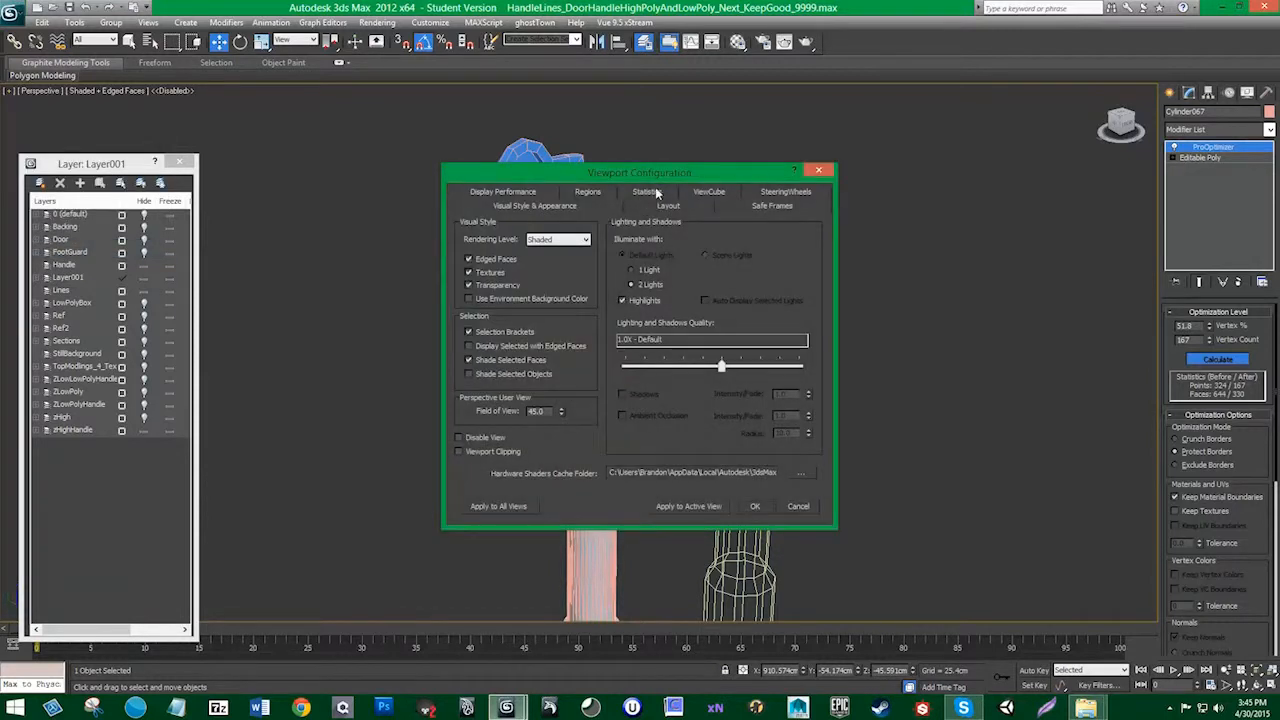
left_click(648, 191)
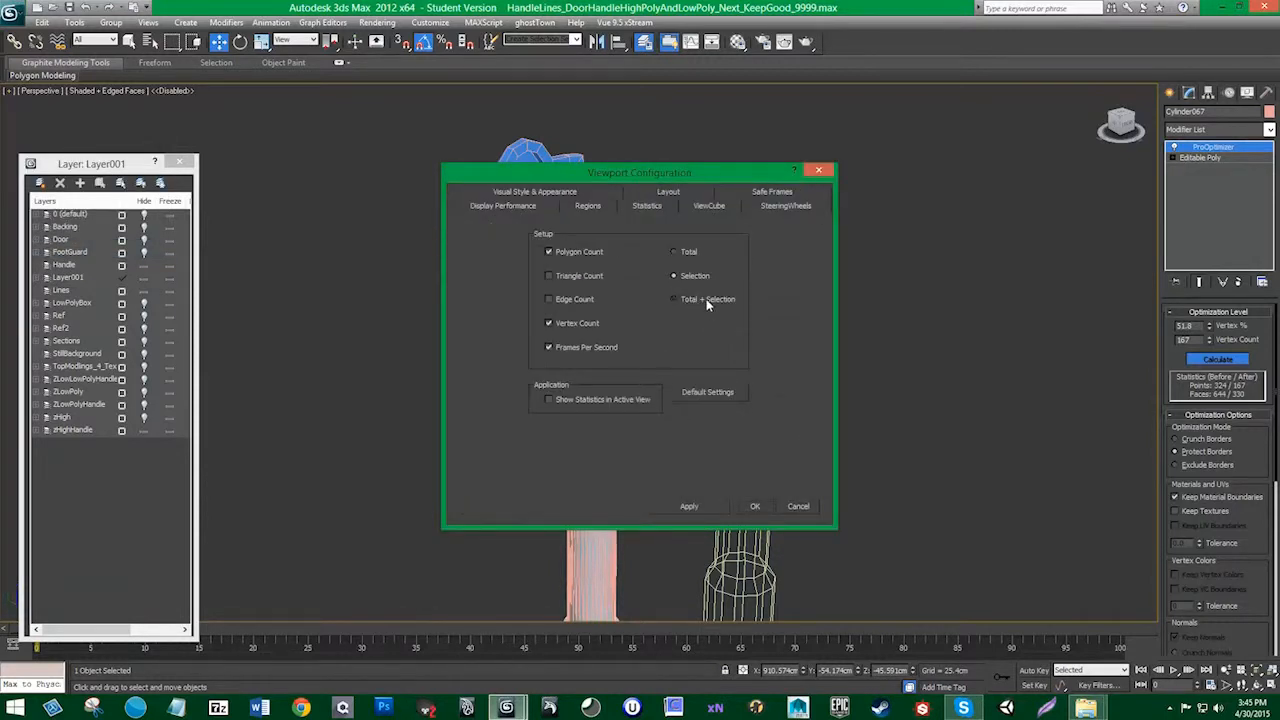
left_click(571, 251)
left_click(690, 508)
left_click(755, 506)
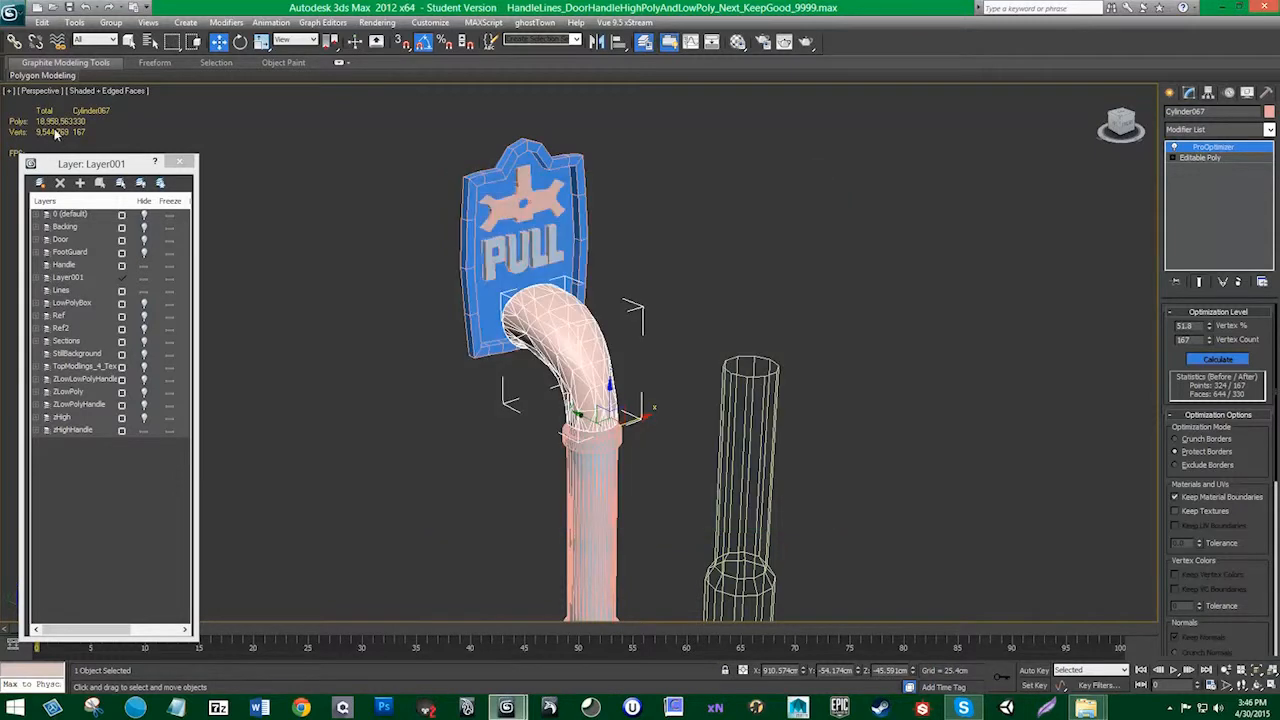
Step: Limit the viewport statistics to the current selection only
left_click(10, 91)
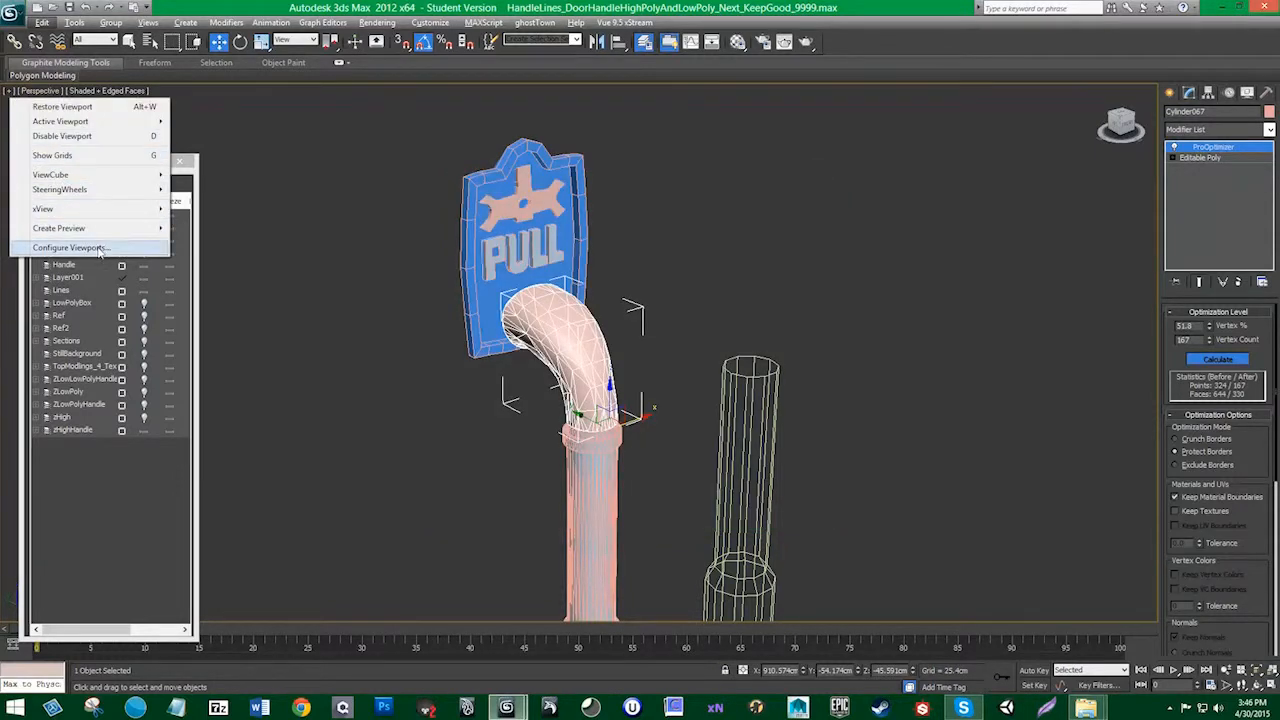
left_click(40, 246)
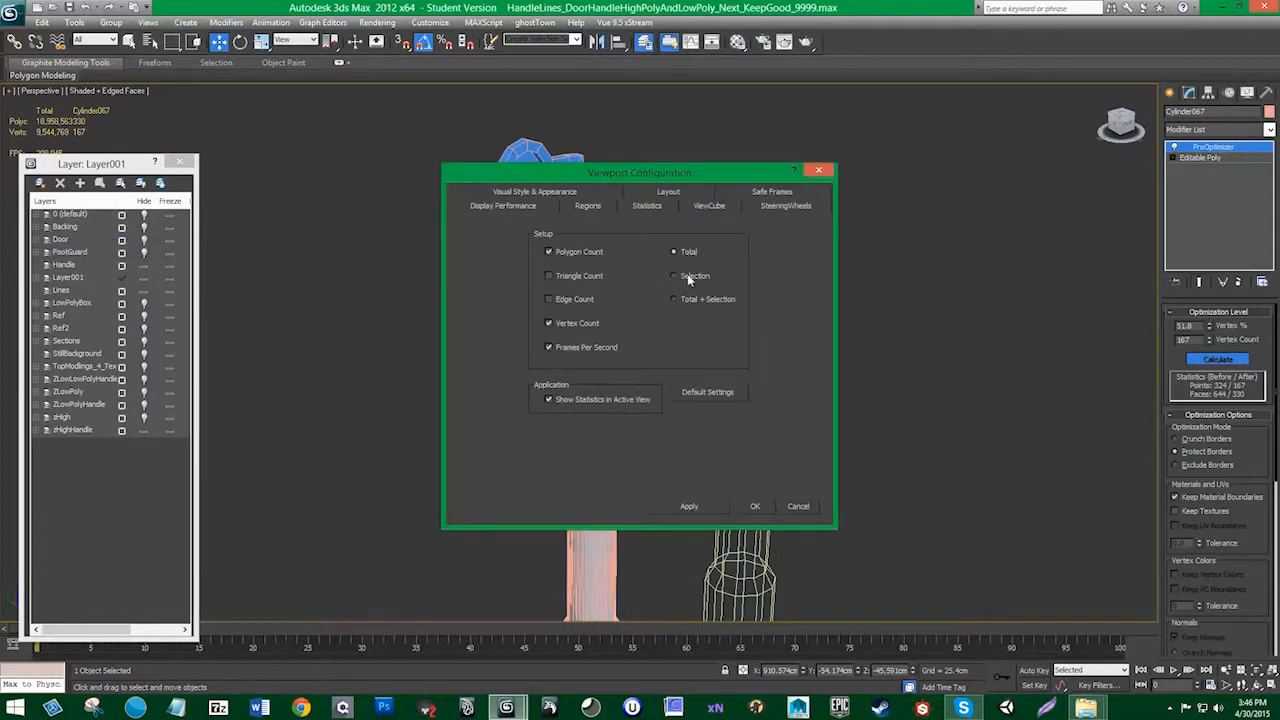
left_click(690, 506)
left_click(755, 506)
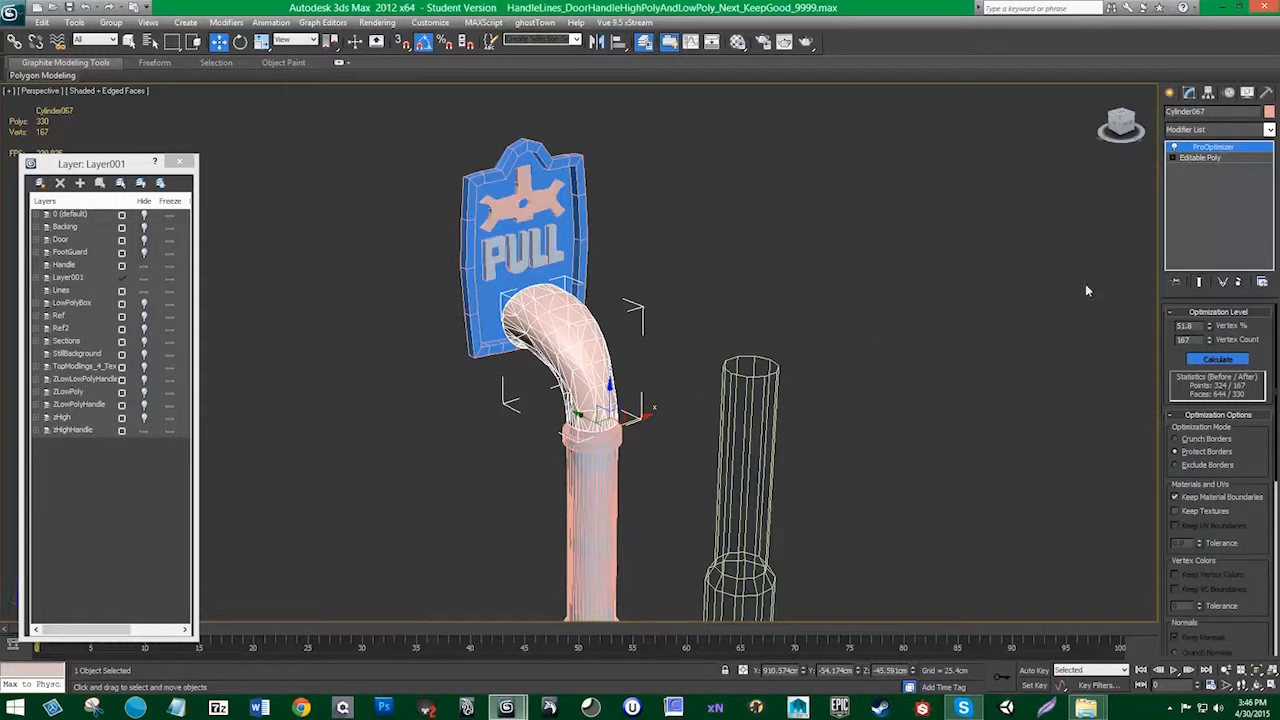
Step: Try a ProOptimizer vertex count of 81 on the curved pipe, comparing the mesh with the modifier off and on
left_click(1174, 148)
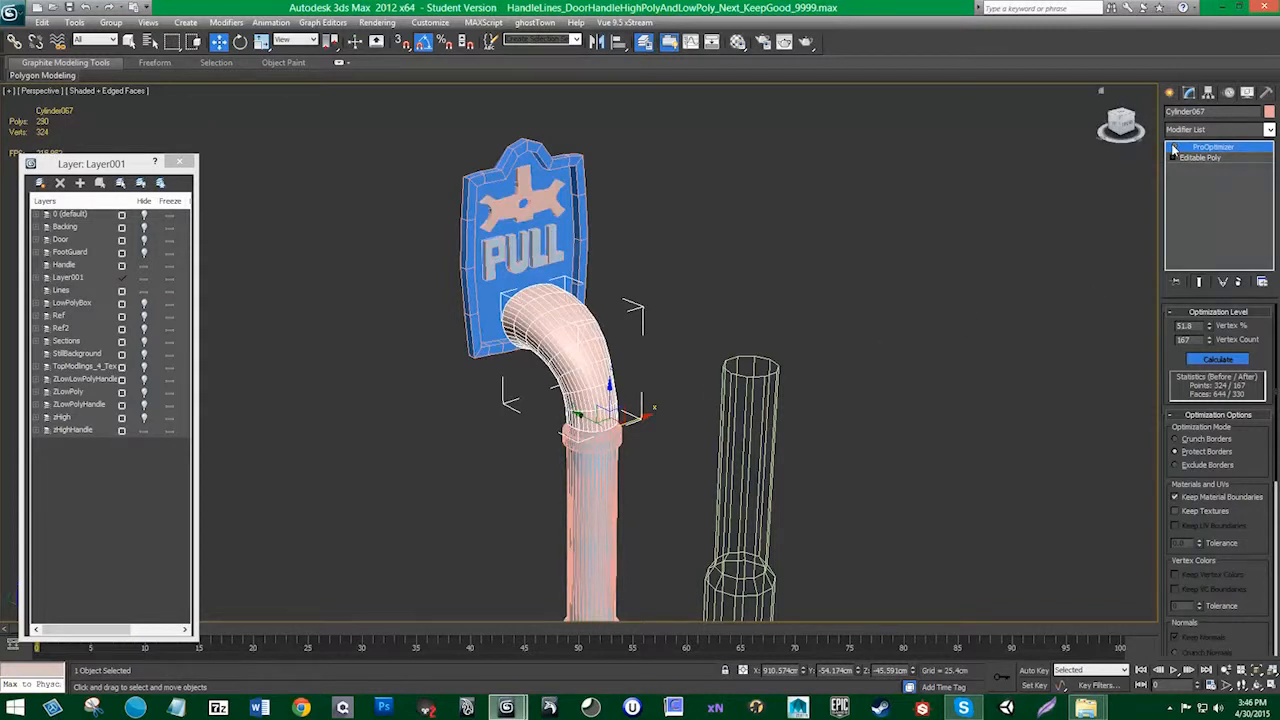
left_click(1174, 148)
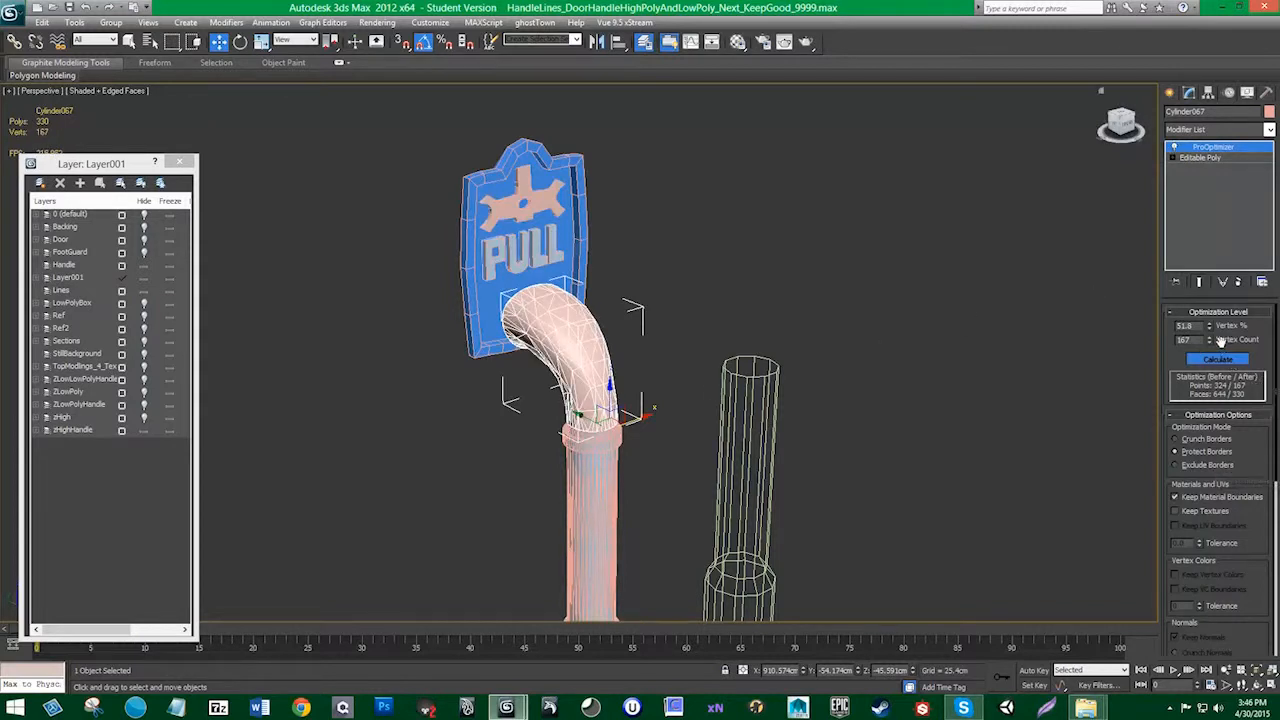
left_click_drag(1209, 341, 1204, 376)
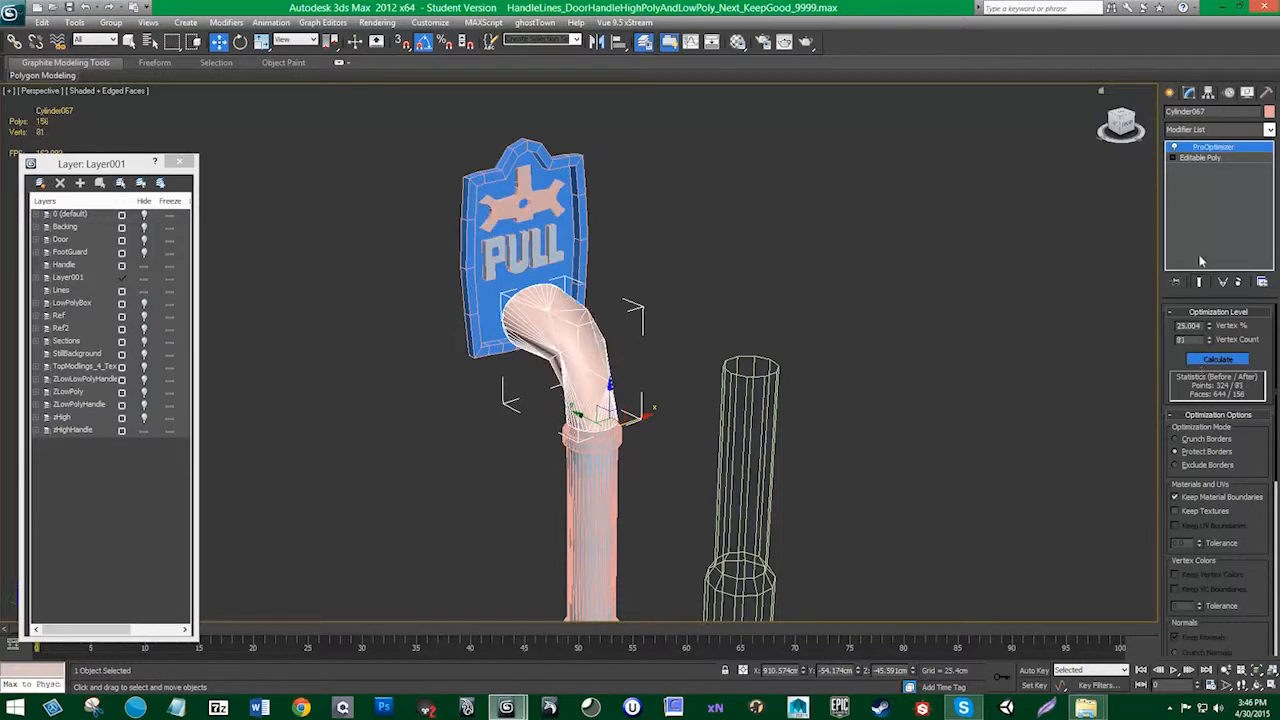
left_click(1175, 148)
left_click(1175, 148)
left_click(1175, 148)
left_click(1175, 148)
Step: Raise the curved pipe's ProOptimizer level to about 33 percent of vertices and switch the modifier off to compare
left_click_drag(1212, 324, 1208, 272)
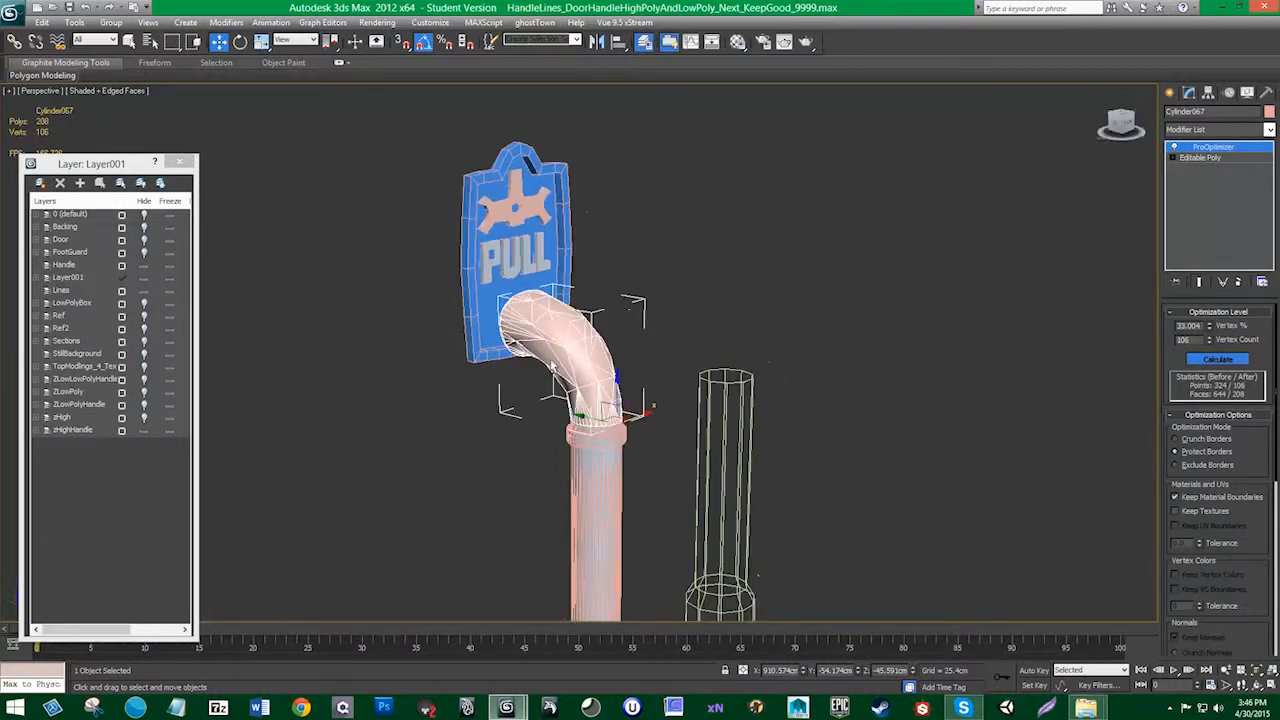
middle_click_drag(552, 365, 620, 325, "alt")
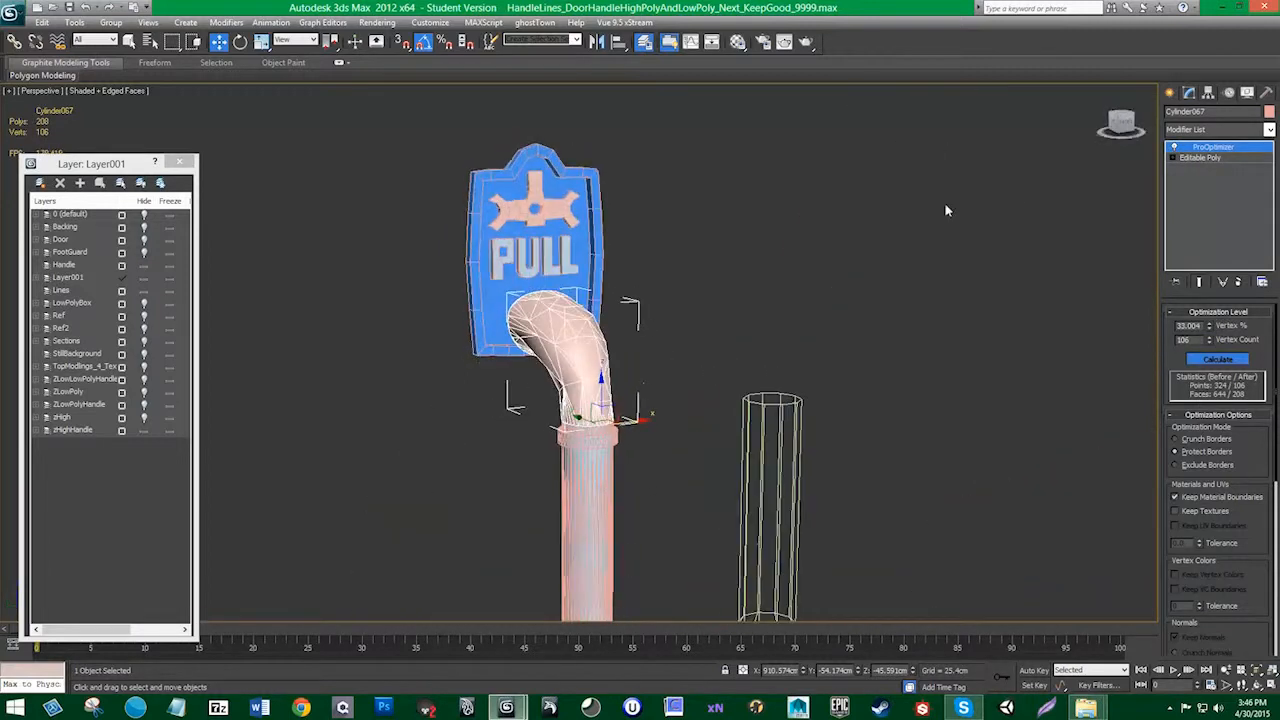
left_click(1172, 147)
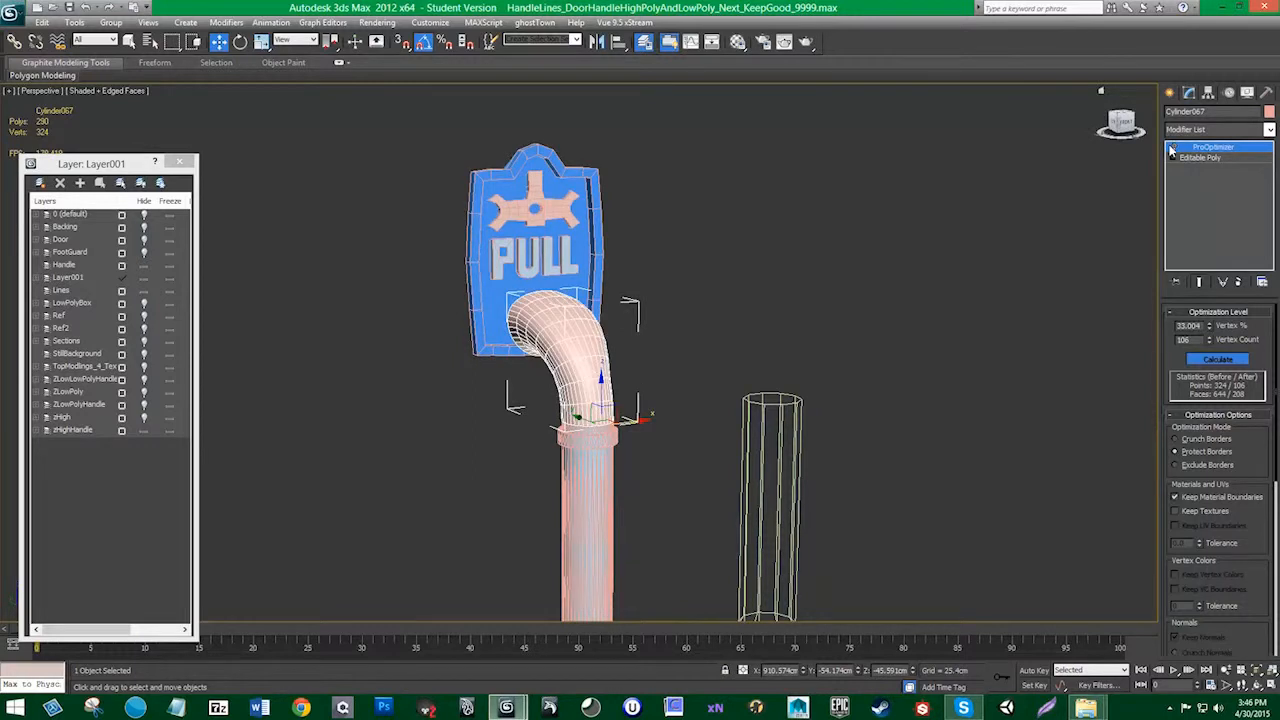
Step: Remove the ProOptimizer modifier from the curved pipe below the PULL sign
left_click(1172, 147)
middle_click_drag(757, 282, 669, 328, "alt")
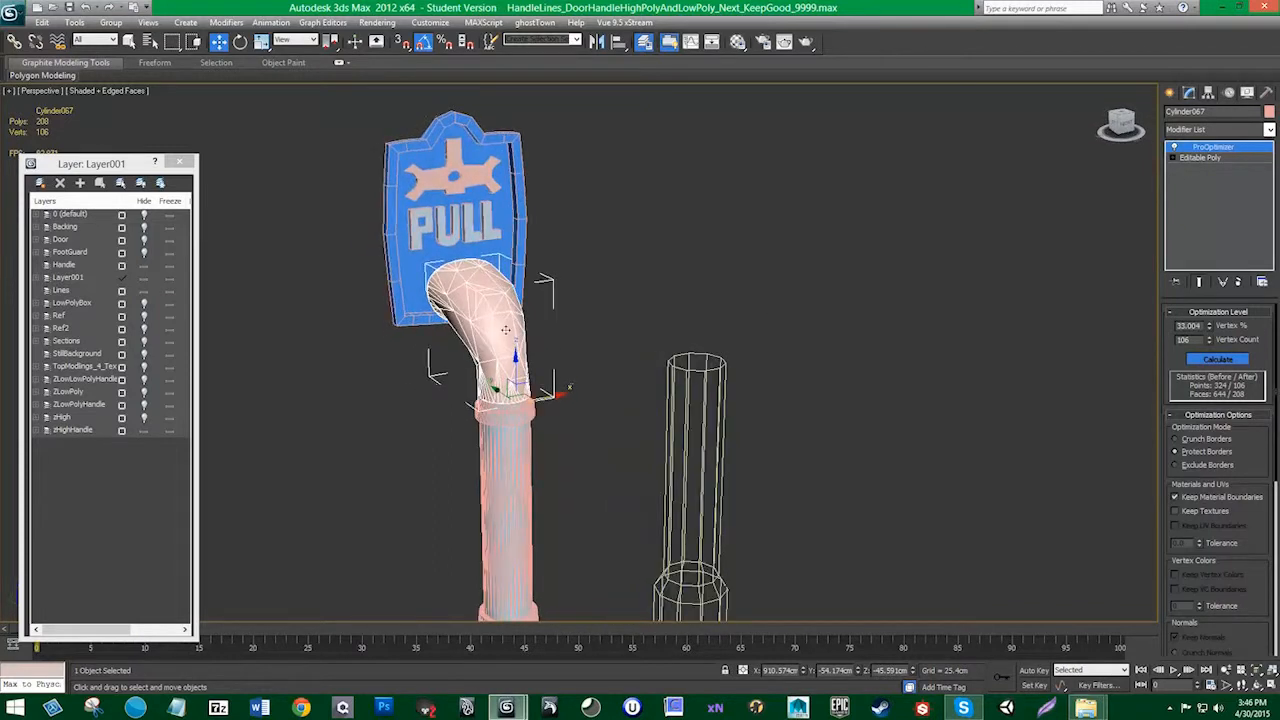
left_click(1239, 284)
middle_click_drag(568, 297, 602, 309, "alt")
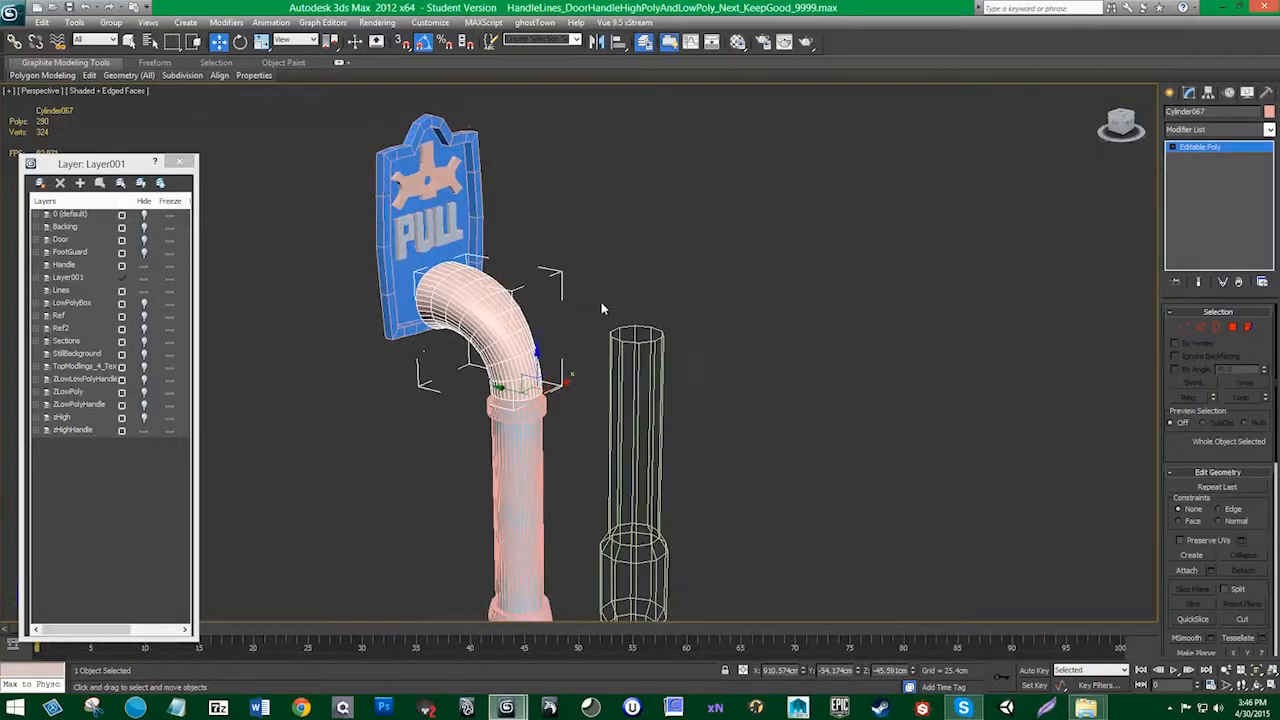
Step: Copy the low-poly bent cylinder at the lower rail's end to a spot beside the PULL sign's pipe
scroll(605, 306, "down", 5)
middle_click_drag(503, 446, 587, 329)
middle_click_drag(436, 428, 521, 309)
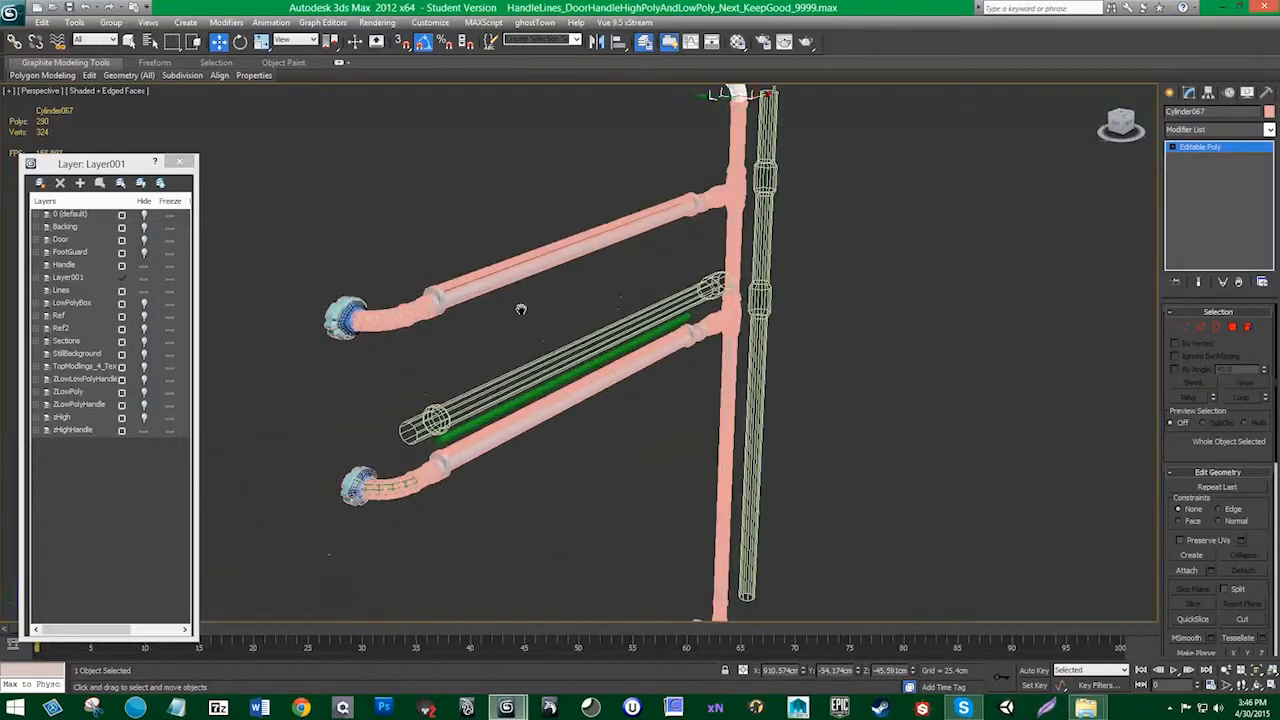
left_click(406, 483)
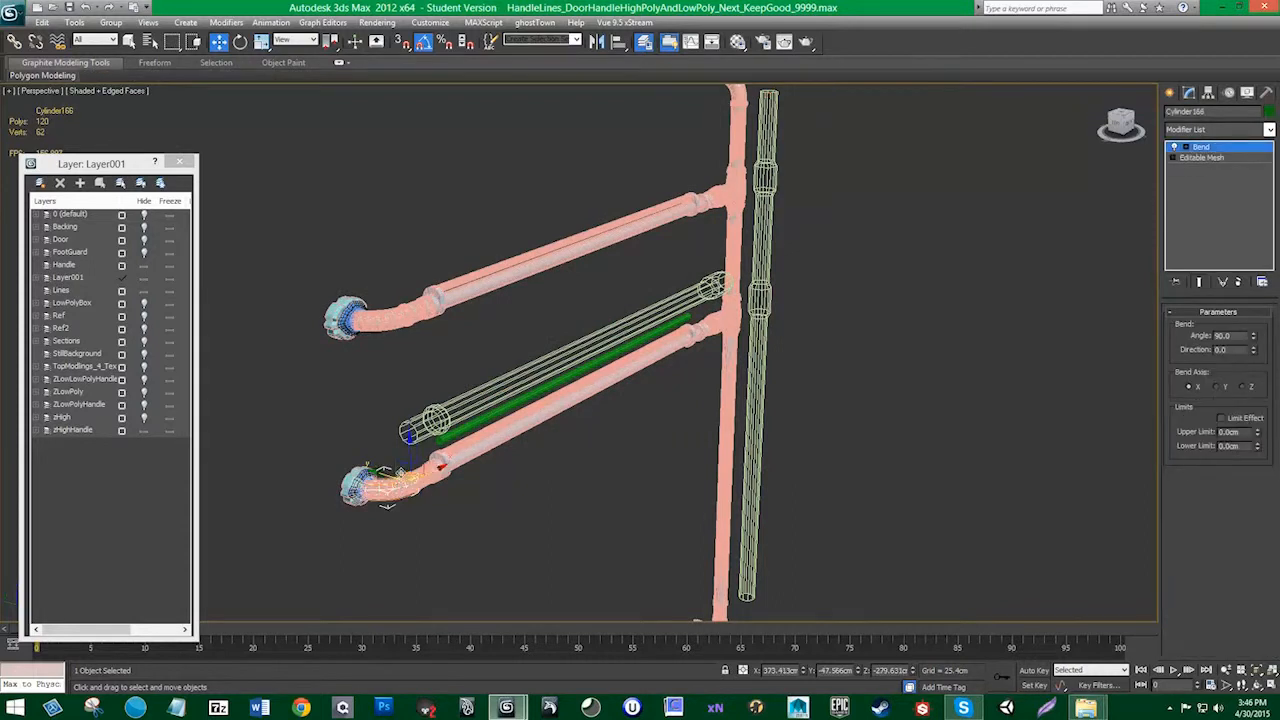
mouse_move(396, 406)
left_mouse_down("shift")
mouse_move(388, 176)
mouse_move(836, 86)
left_mouse_up("shift")
left_click(640, 409)
middle_click_drag(784, 176, 574, 428)
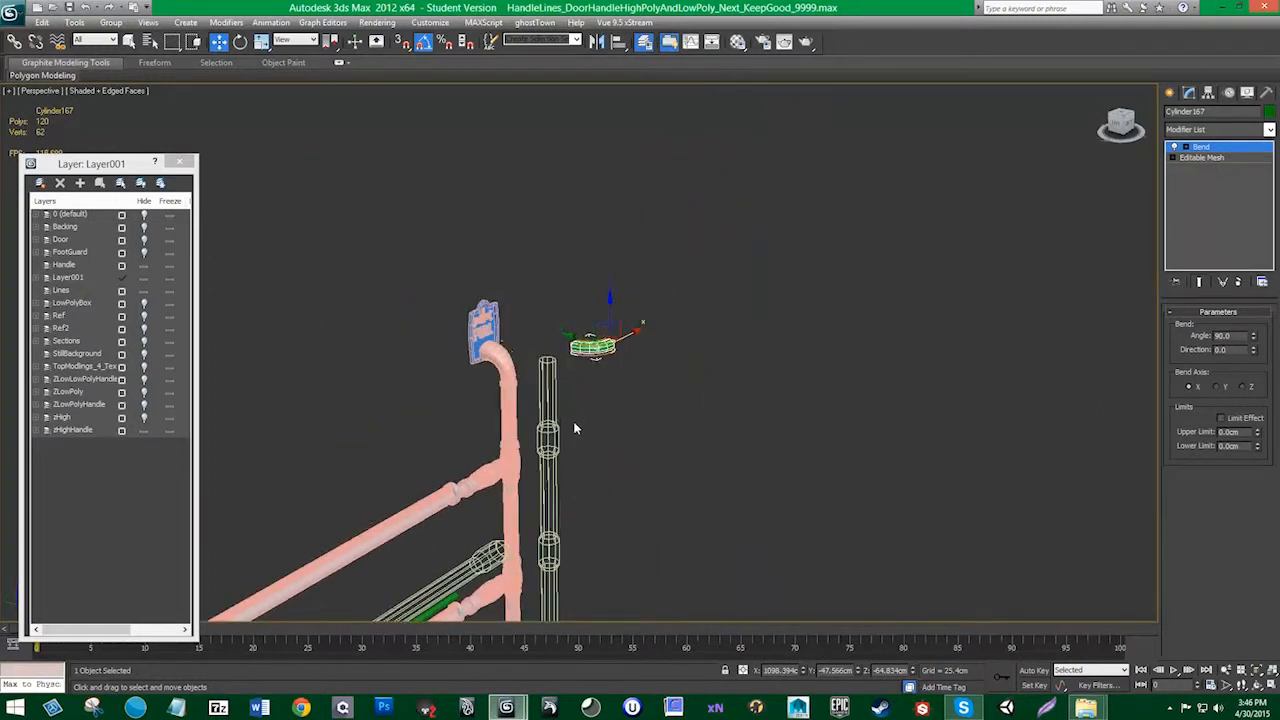
Step: Move the copied bend onto the PULL sign's pipe elbow using endpoint snapping
key("s")
left_click_drag(617, 335, 508, 356)
scroll(504, 362, "up", 3)
scroll(596, 358, "up", 3)
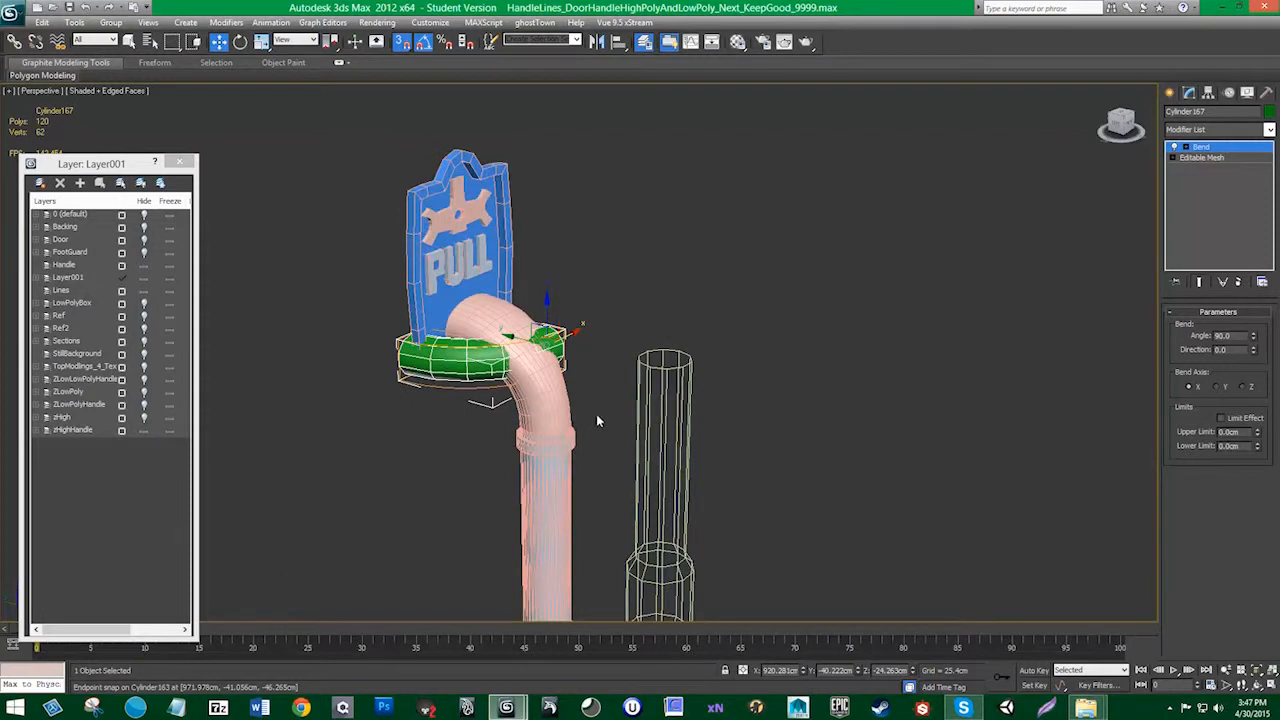
Step: Rotate the copied bend 90 degrees so it curves upward like the sign's pipe elbow
key("e")
key("d")
key("s")
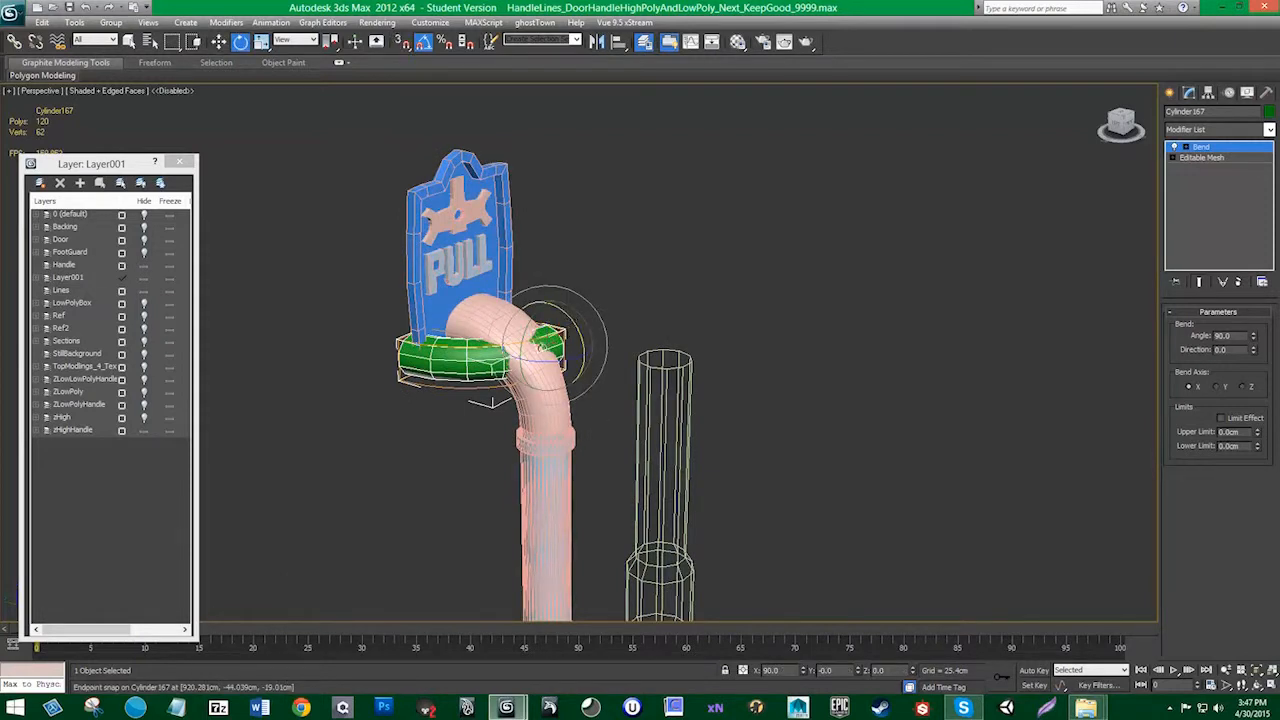
left_click_drag(540, 345, 541, 285)
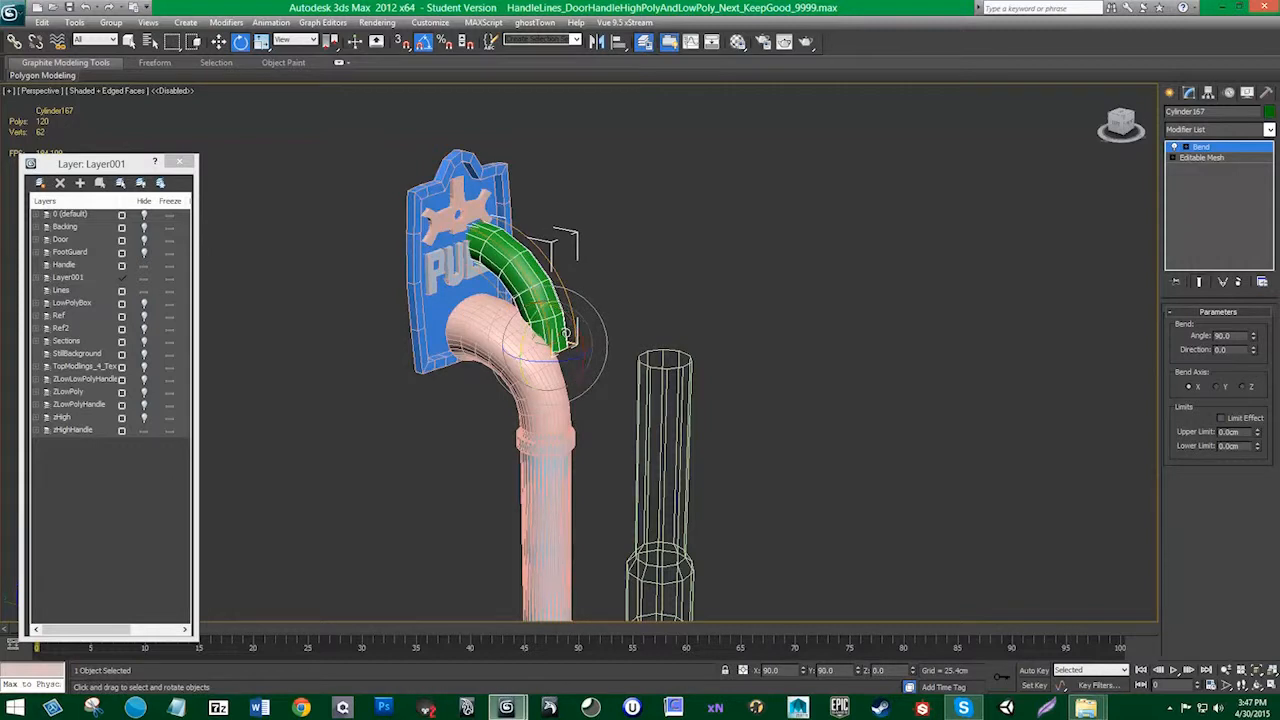
Step: Align the low-poly bend with the high-poly elbow, between the PULL sign and the vertical pipe's collar
key("w")
middle_click_drag(570, 358, 533, 381, "alt")
left_click_drag(534, 346, 508, 409)
middle_click_drag(511, 410, 563, 424, "alt")
left_click_drag(503, 426, 415, 426)
middle_click_drag(452, 412, 409, 480, "alt")
left_click_drag(458, 428, 482, 419)
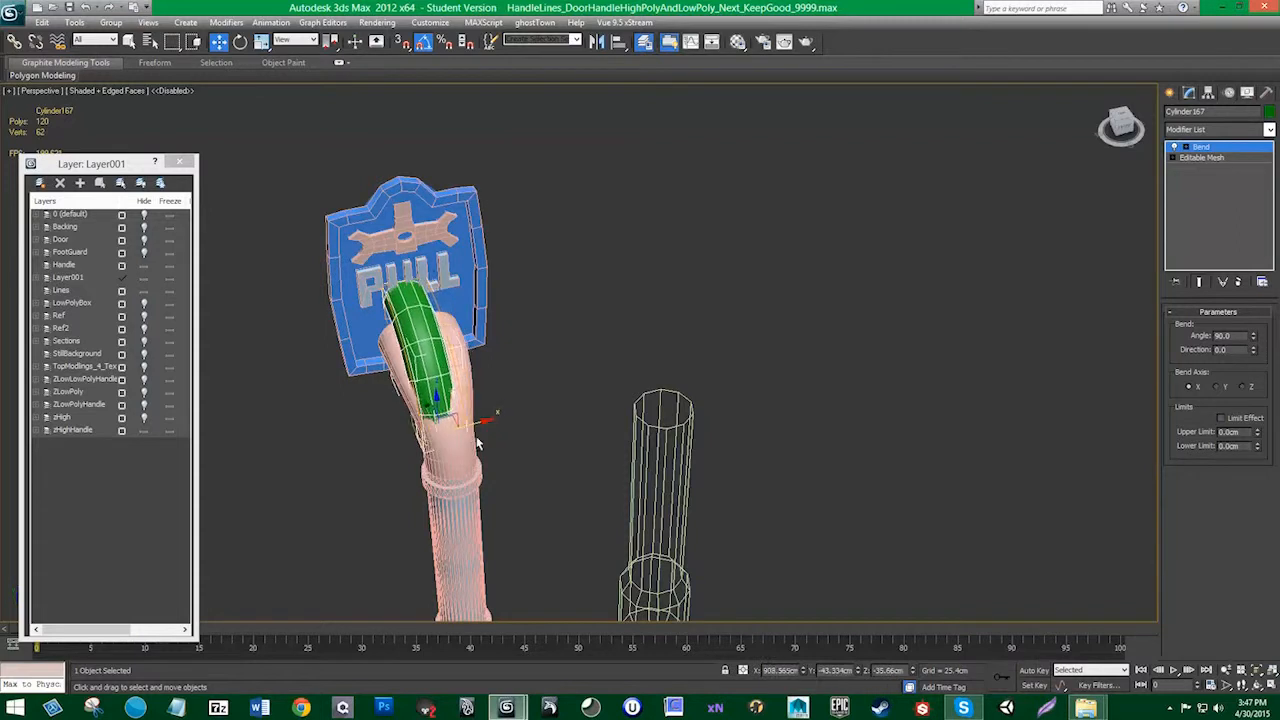
middle_click_drag(475, 445, 543, 426, "alt")
left_click_drag(484, 405, 443, 444)
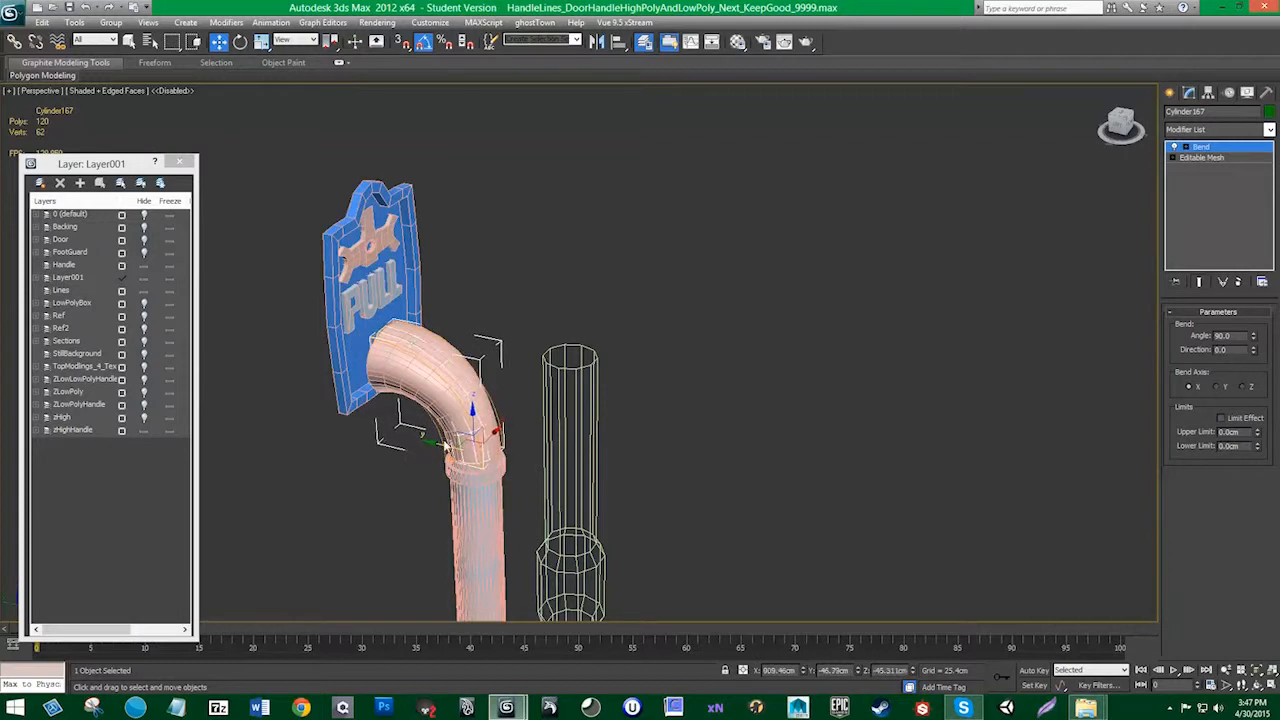
middle_click_drag(445, 451, 447, 457, "alt")
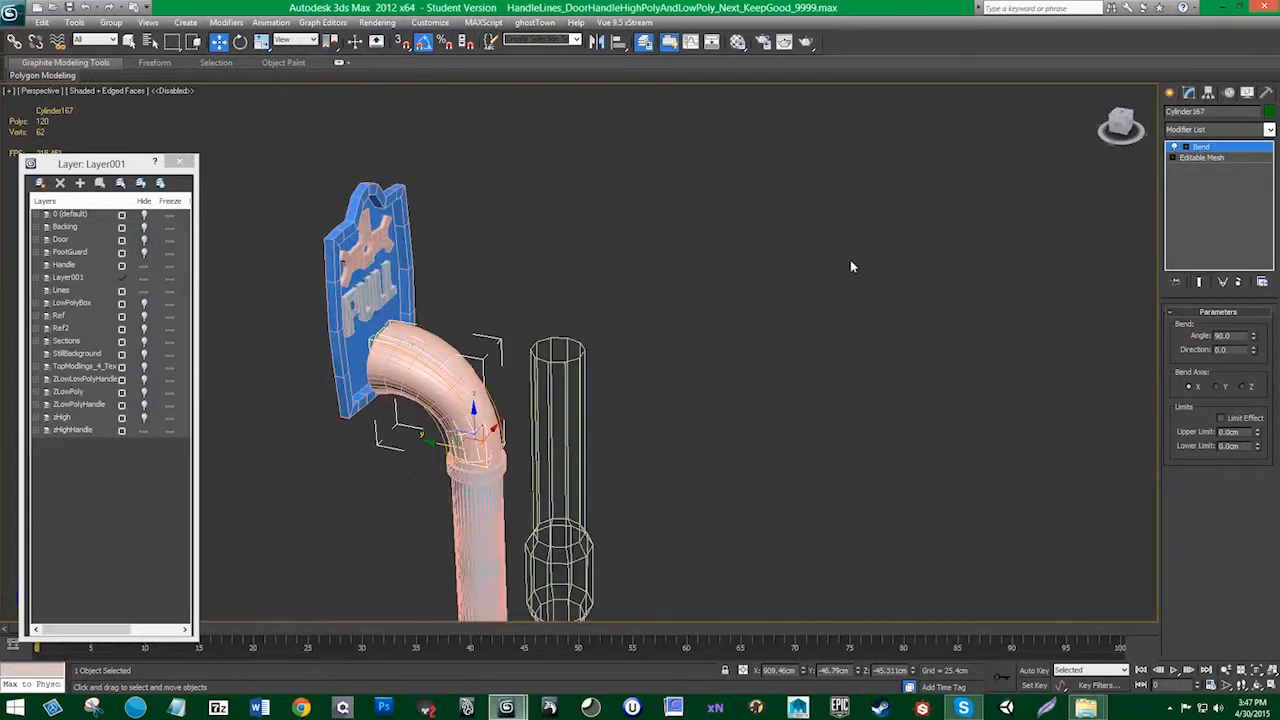
Step: Add an FFD 4x4x4 modifier to the low-poly bend and enter its Control Points level
left_click(1222, 130)
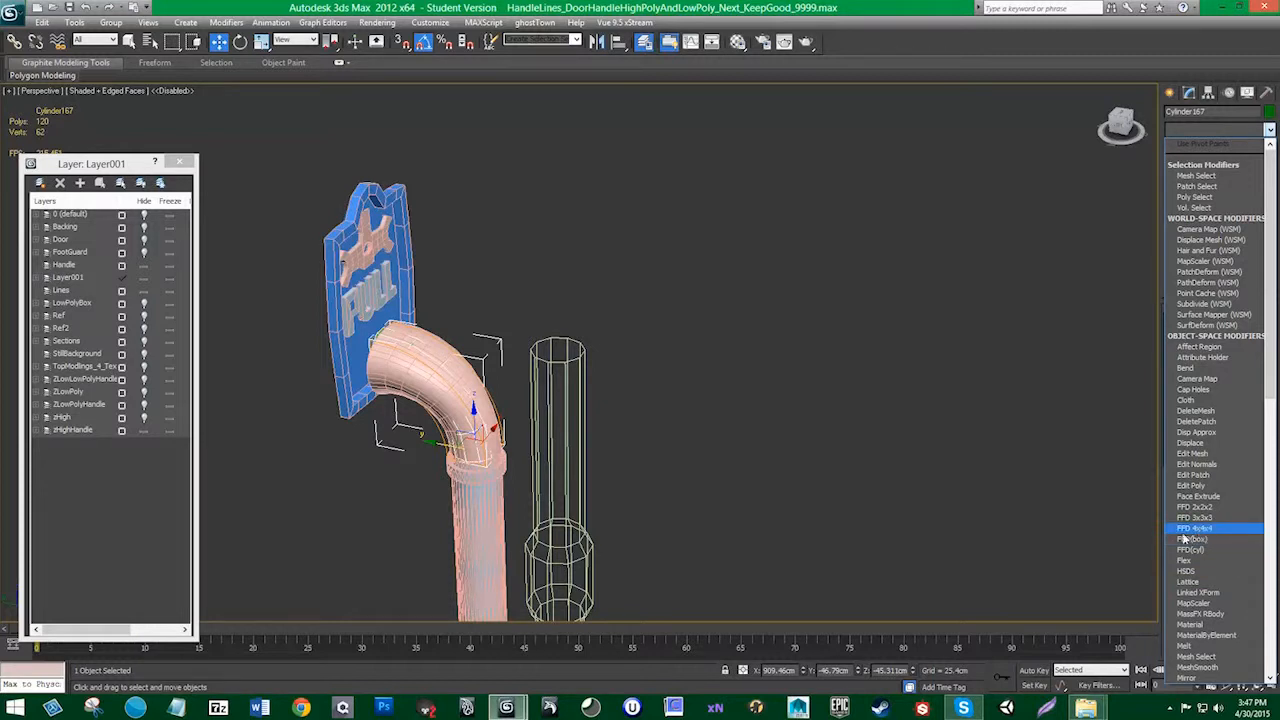
left_click(1200, 530)
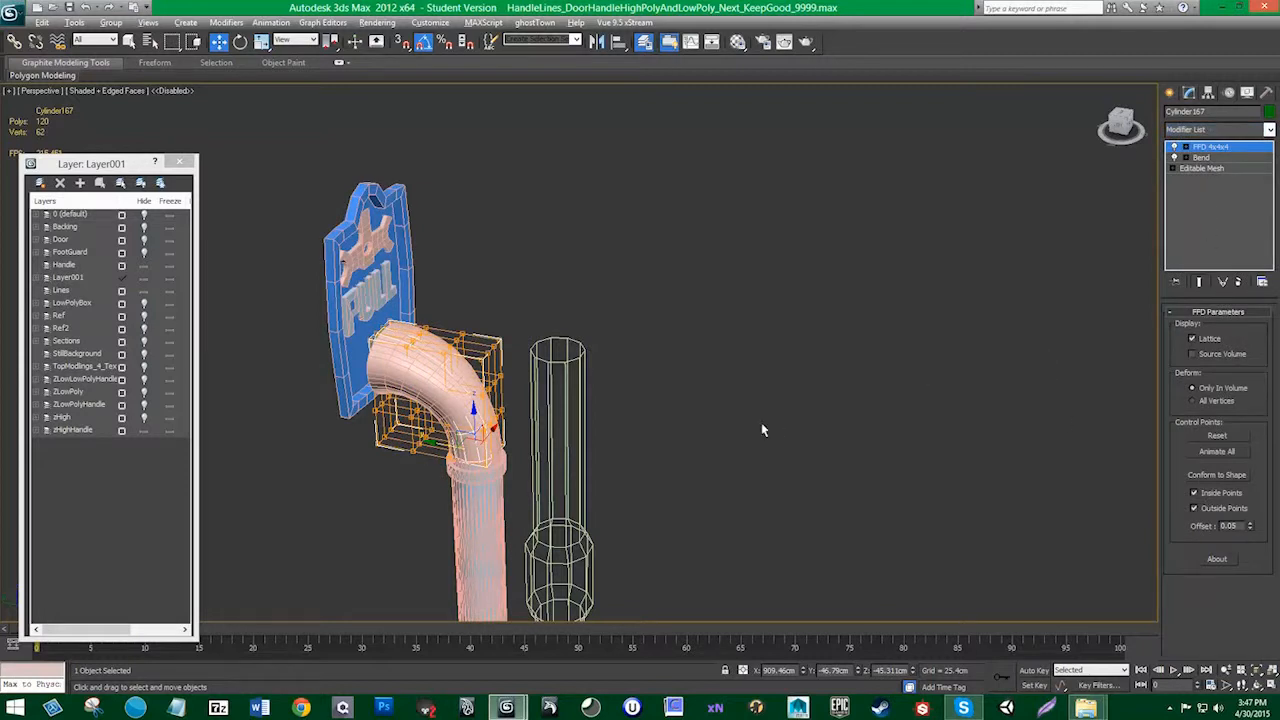
left_click(1187, 148)
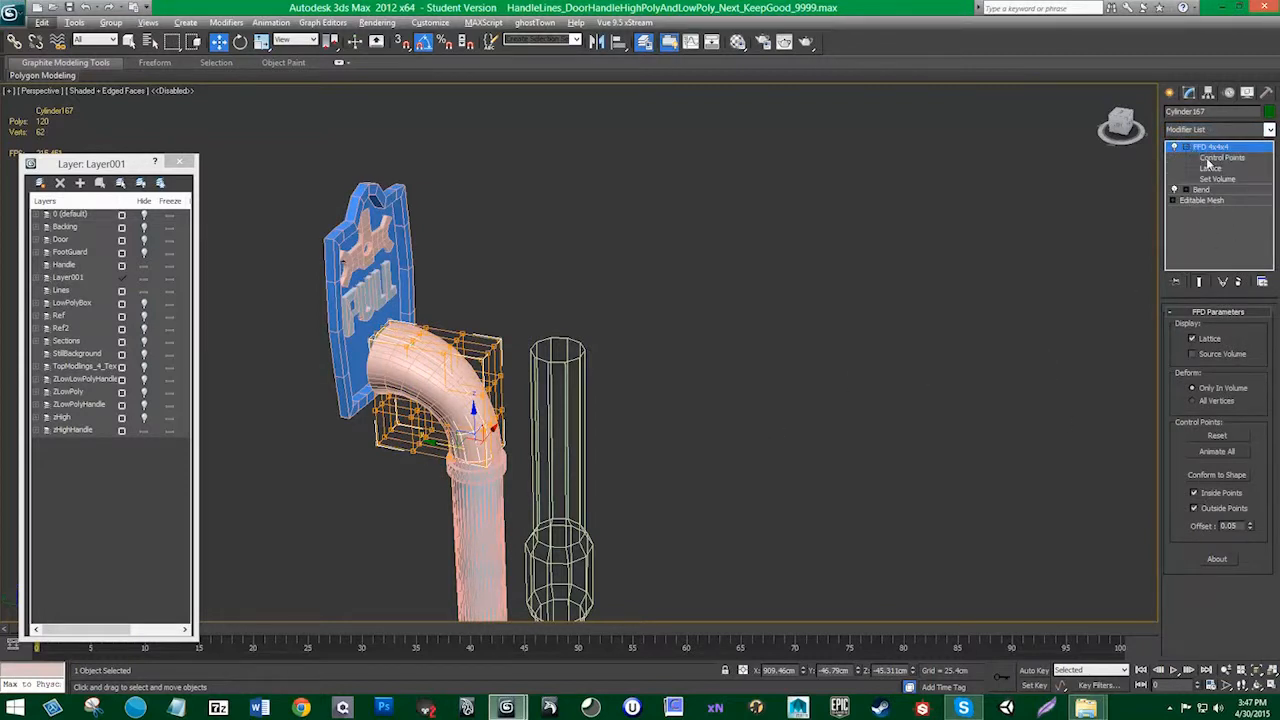
left_click(1215, 158)
Step: Scale the FFD control points at the sign end to match the high-poly elbow's opening
middle_click_drag(427, 326, 340, 288, "alt")
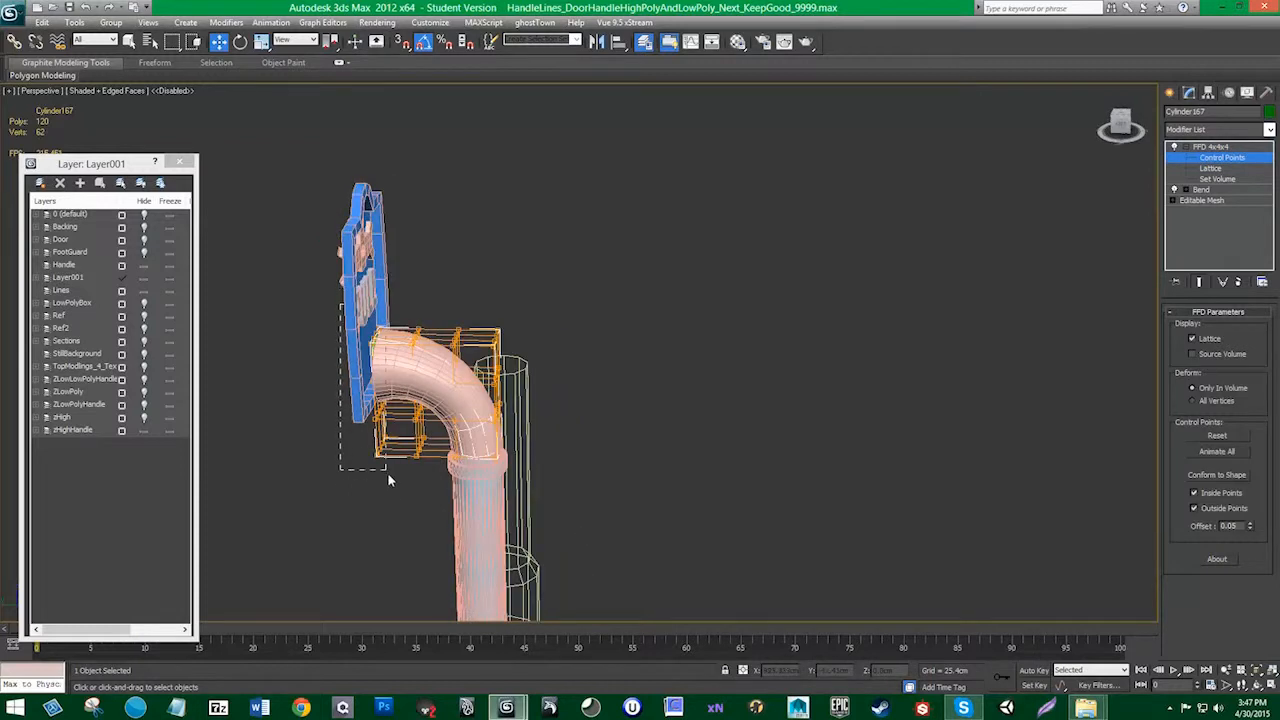
left_click_drag(388, 479, 394, 488)
middle_click_drag(394, 488, 373, 527, "alt")
key("r")
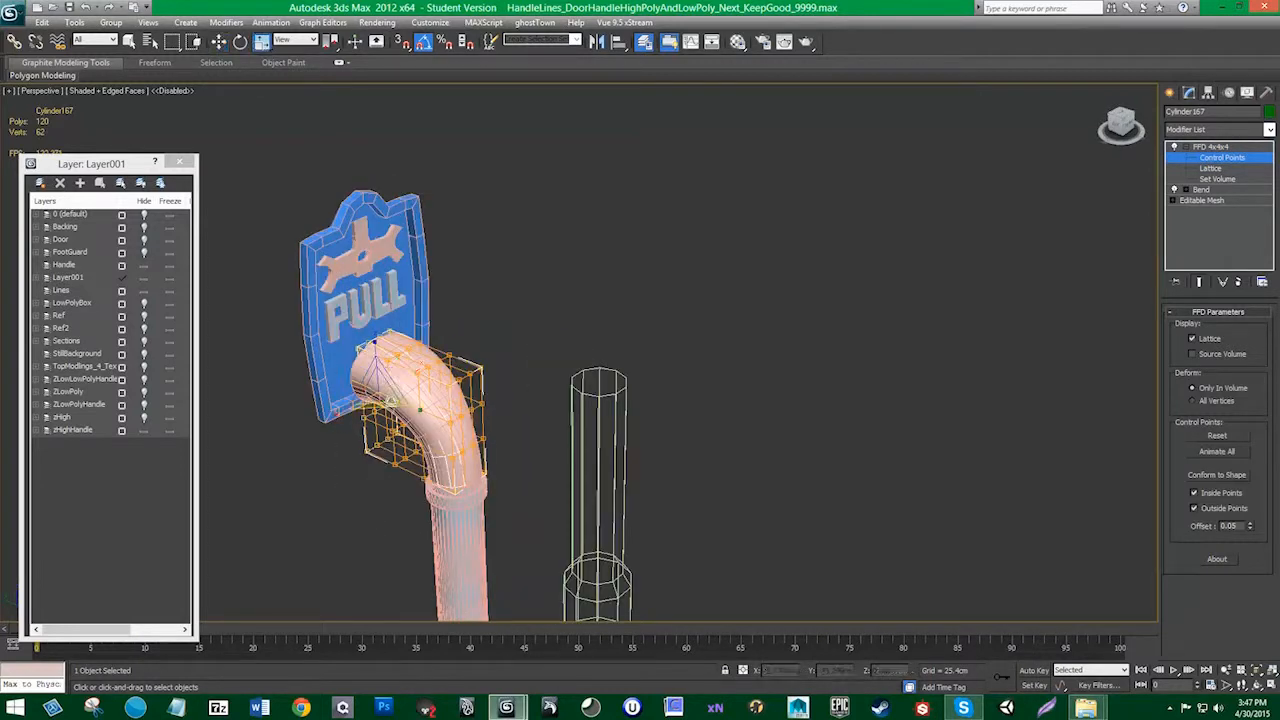
mouse_move(383, 388)
left_mouse_down()
mouse_move(418, 354)
mouse_move(374, 368)
left_mouse_up()
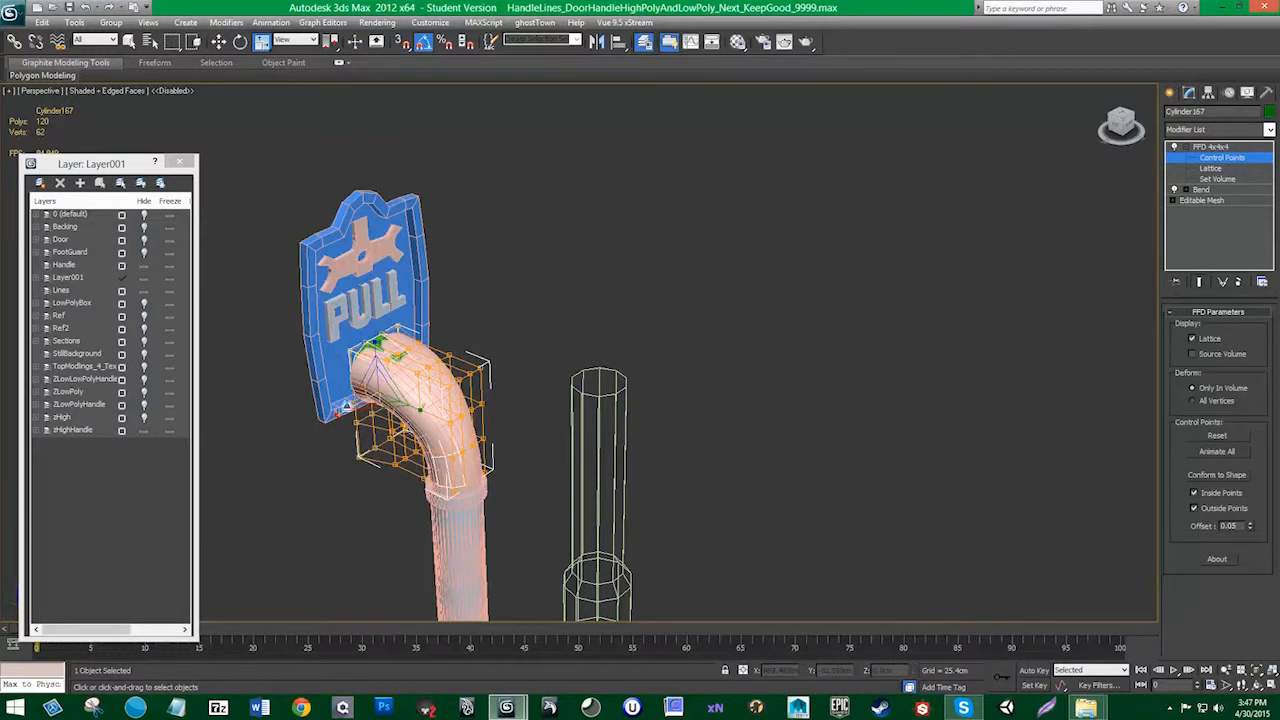
left_click_drag(343, 410, 337, 417)
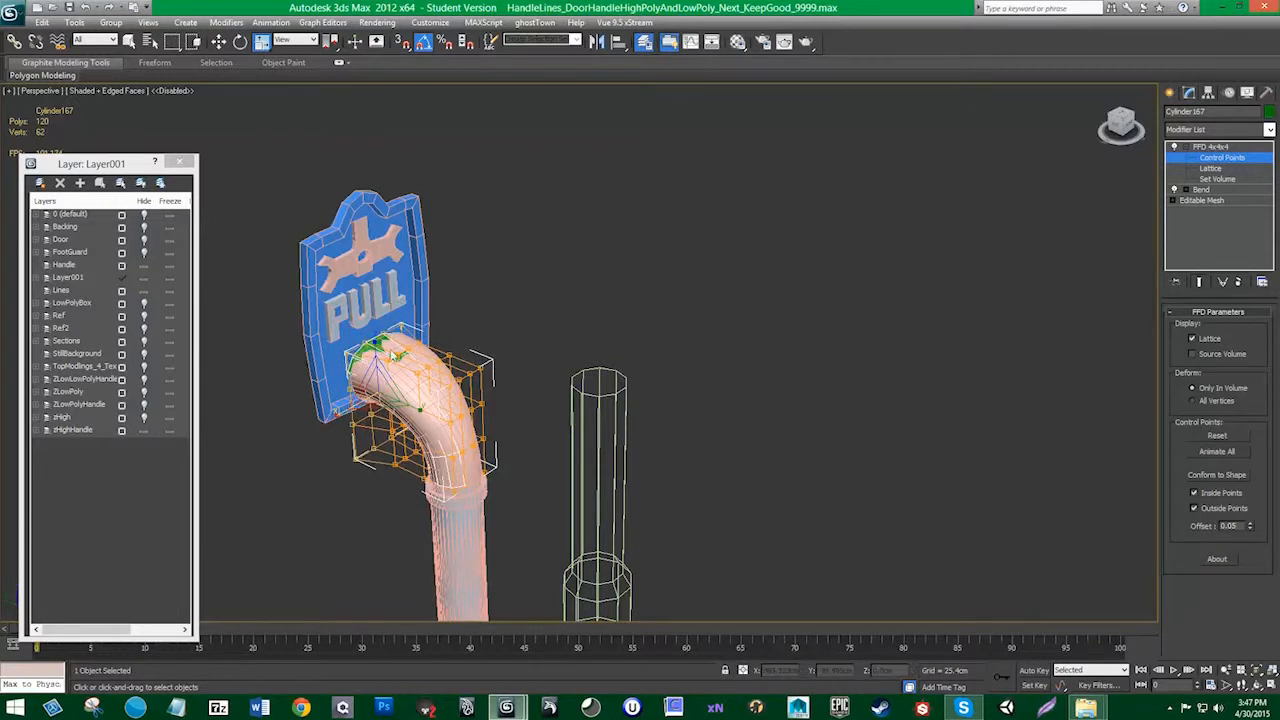
left_click_drag(375, 346, 378, 352)
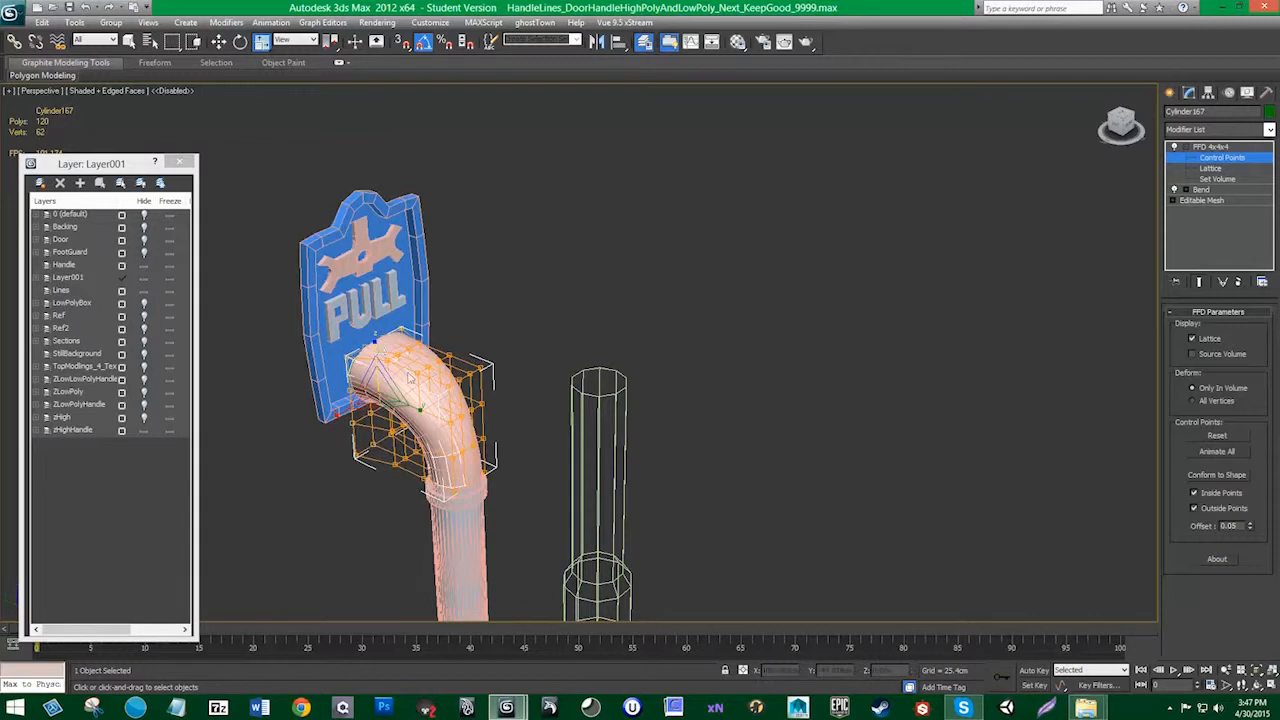
Step: Scale the second column of FFD control points wider across the bend and leave the Control Points level
middle_click_drag(379, 353, 432, 354, "alt")
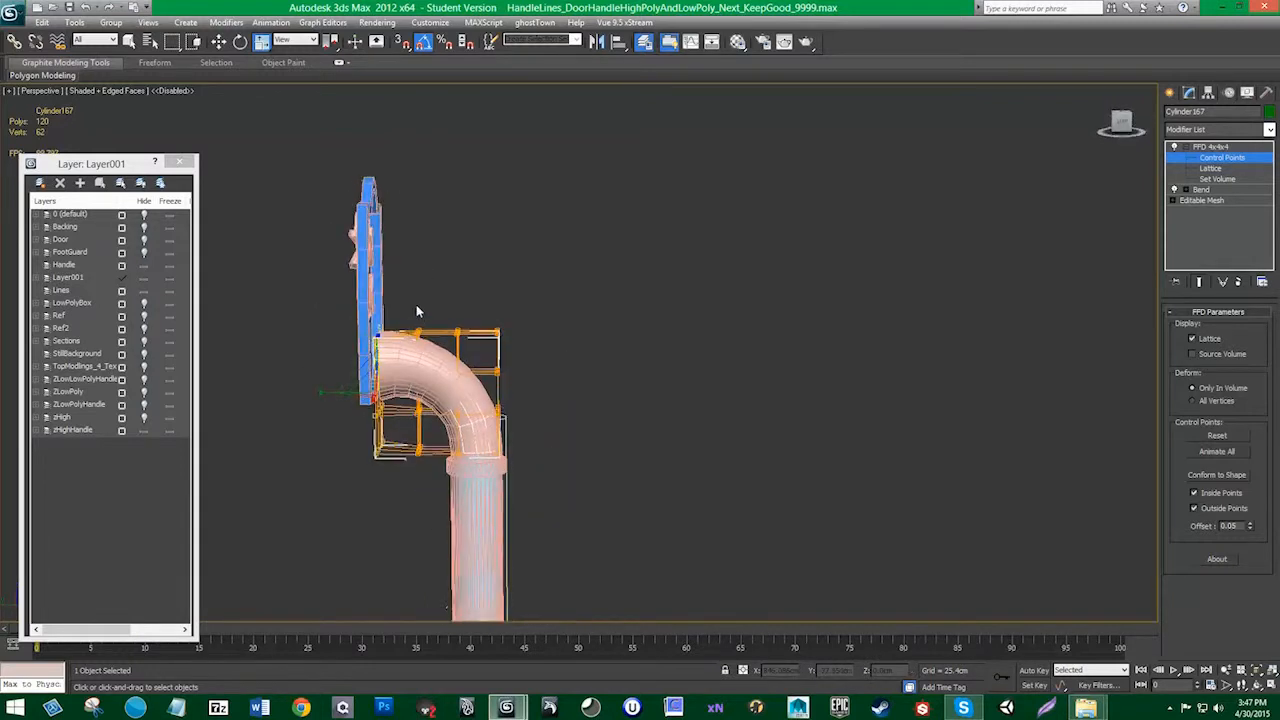
left_click_drag(407, 301, 432, 484)
middle_click_drag(434, 486, 382, 506, "alt")
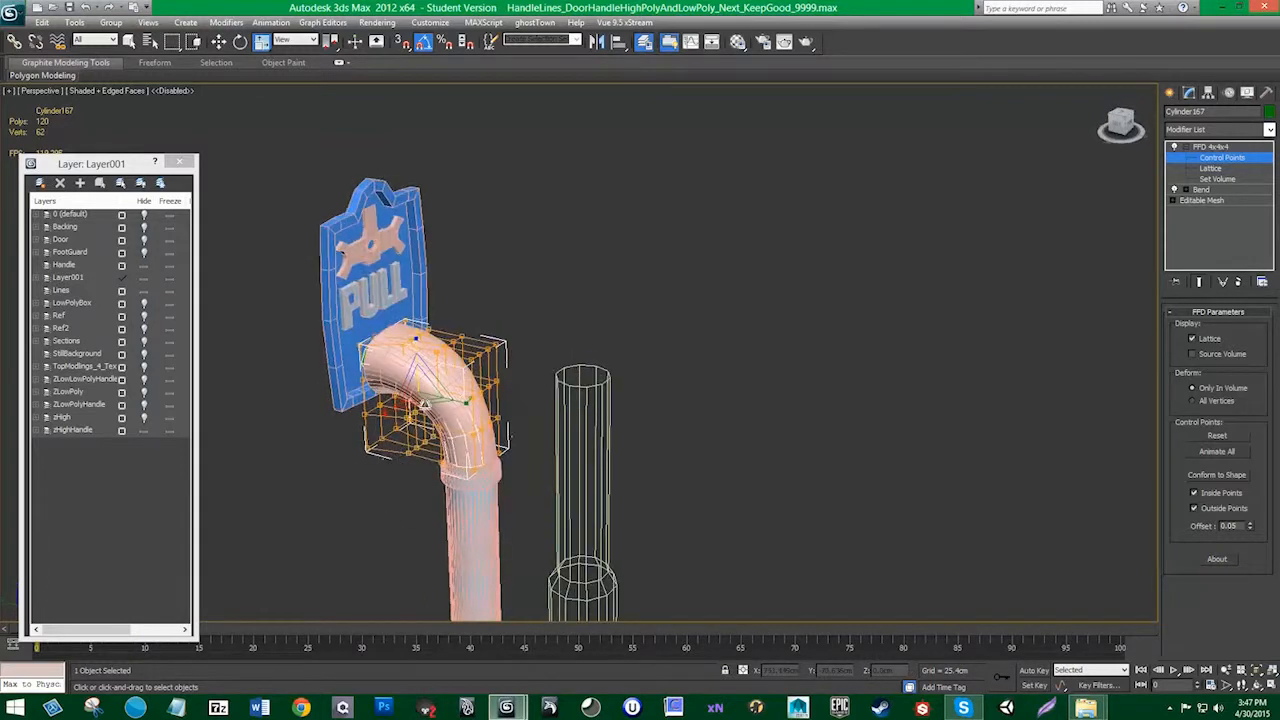
left_click_drag(390, 408, 351, 434)
middle_click_drag(555, 428, 574, 426, "alt")
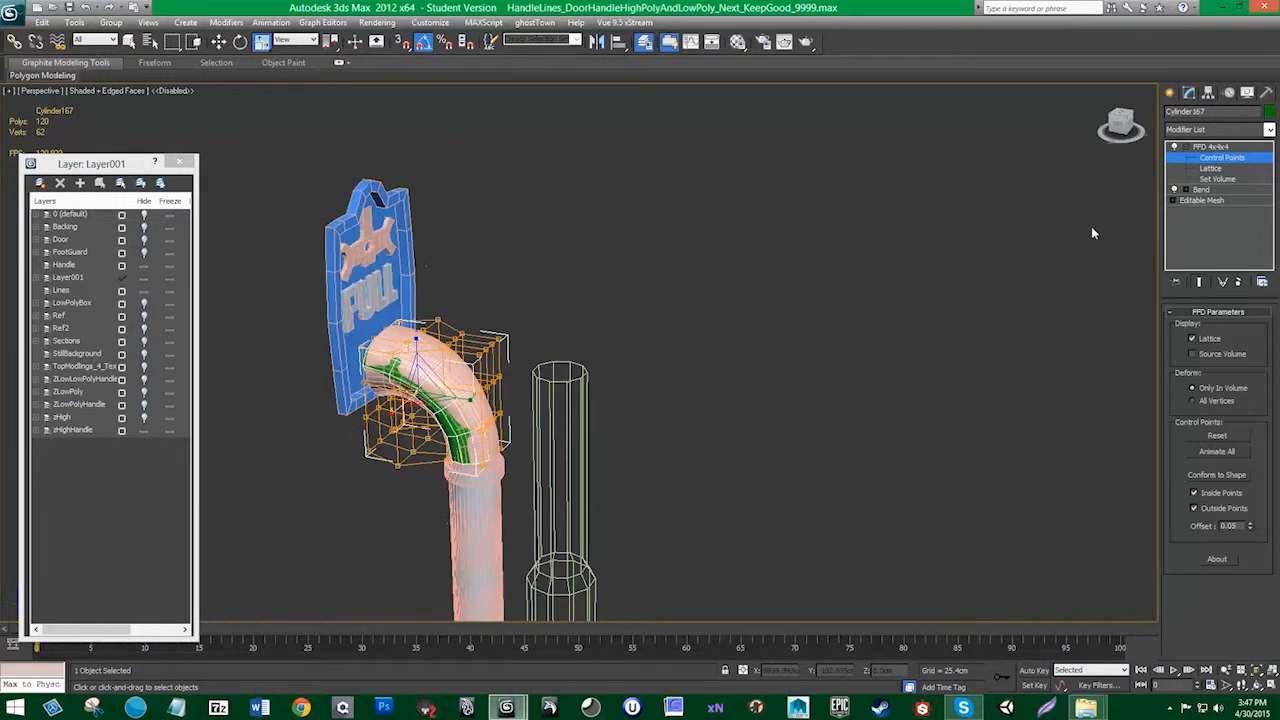
left_click(1239, 159)
Step: Move the high-poly elbow aside to compare it with the green low-poly bend, and undo the move
left_click(426, 380)
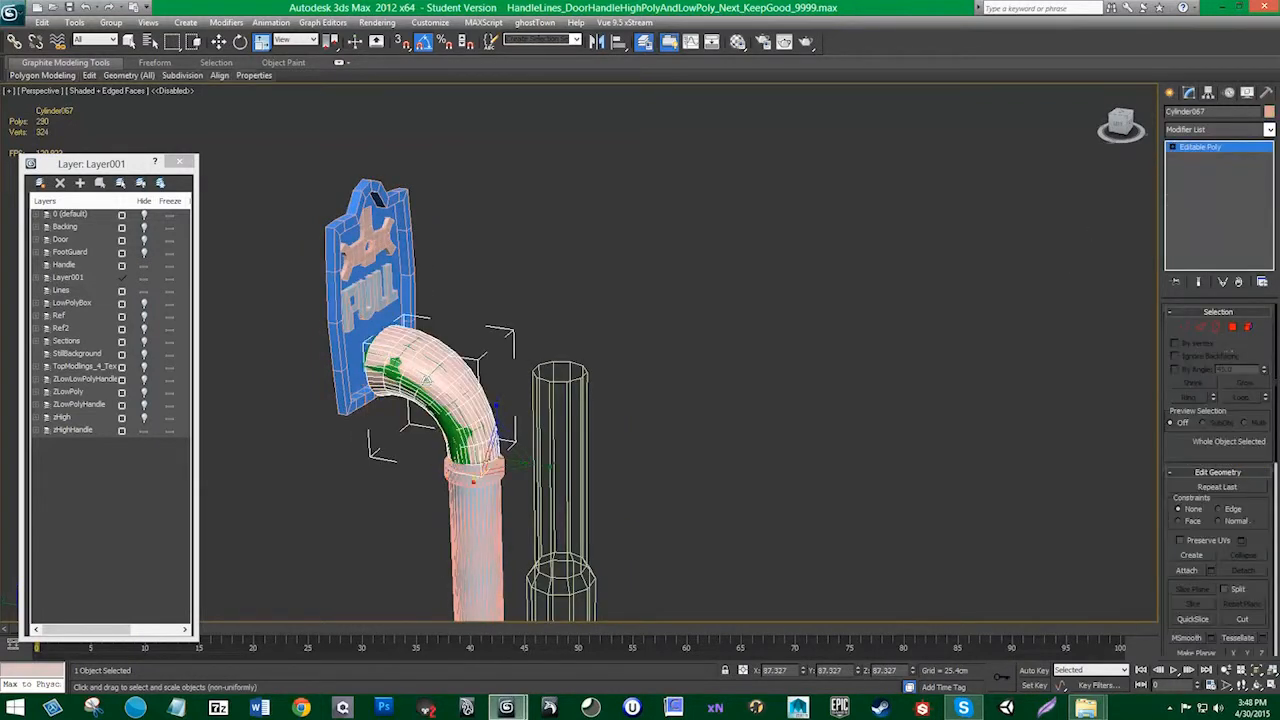
key("w")
middle_click_drag(556, 550, 514, 566, "alt")
left_click_drag(510, 459, 630, 422)
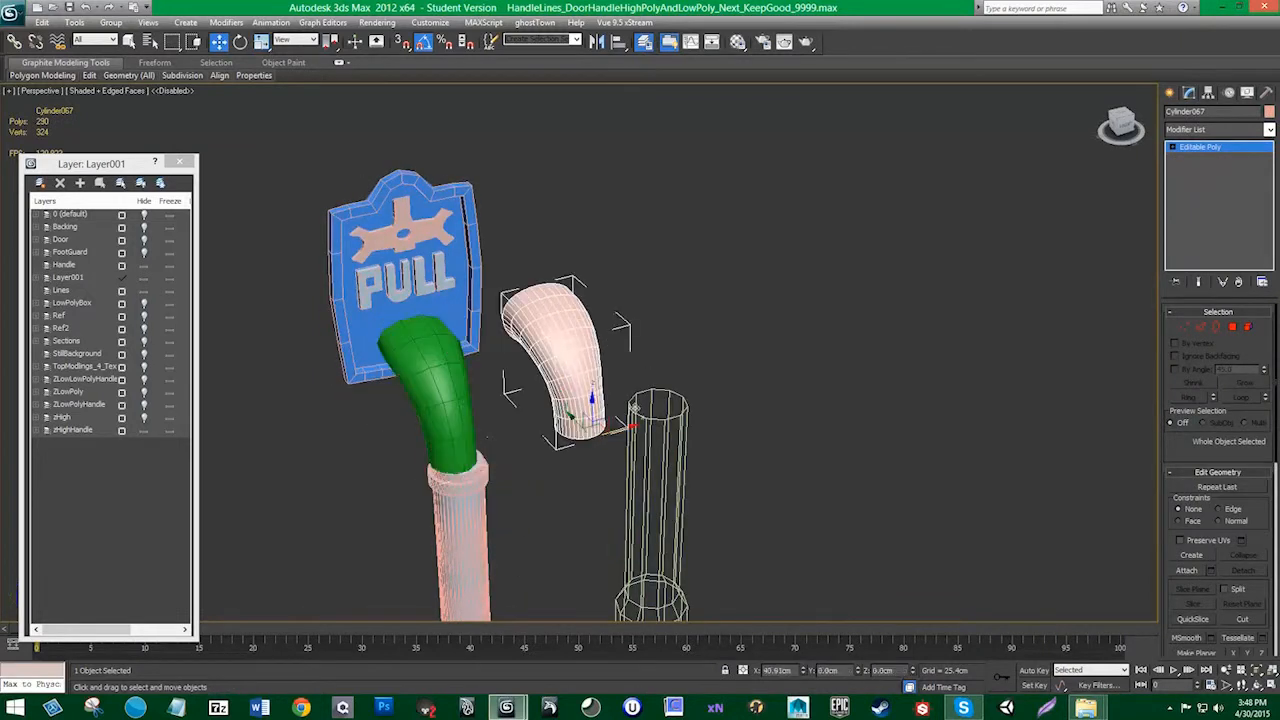
middle_click_drag(554, 438, 455, 440, "alt")
left_click(449, 420)
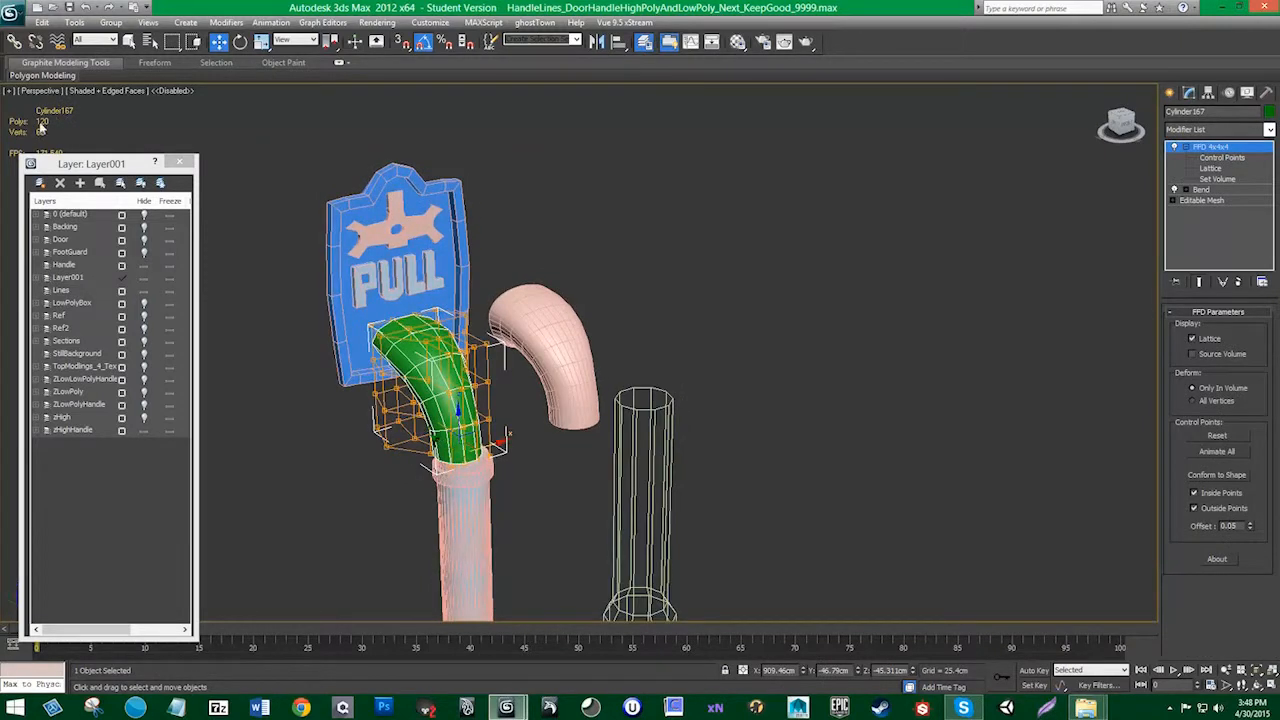
middle_click_drag(525, 347, 541, 347, "alt")
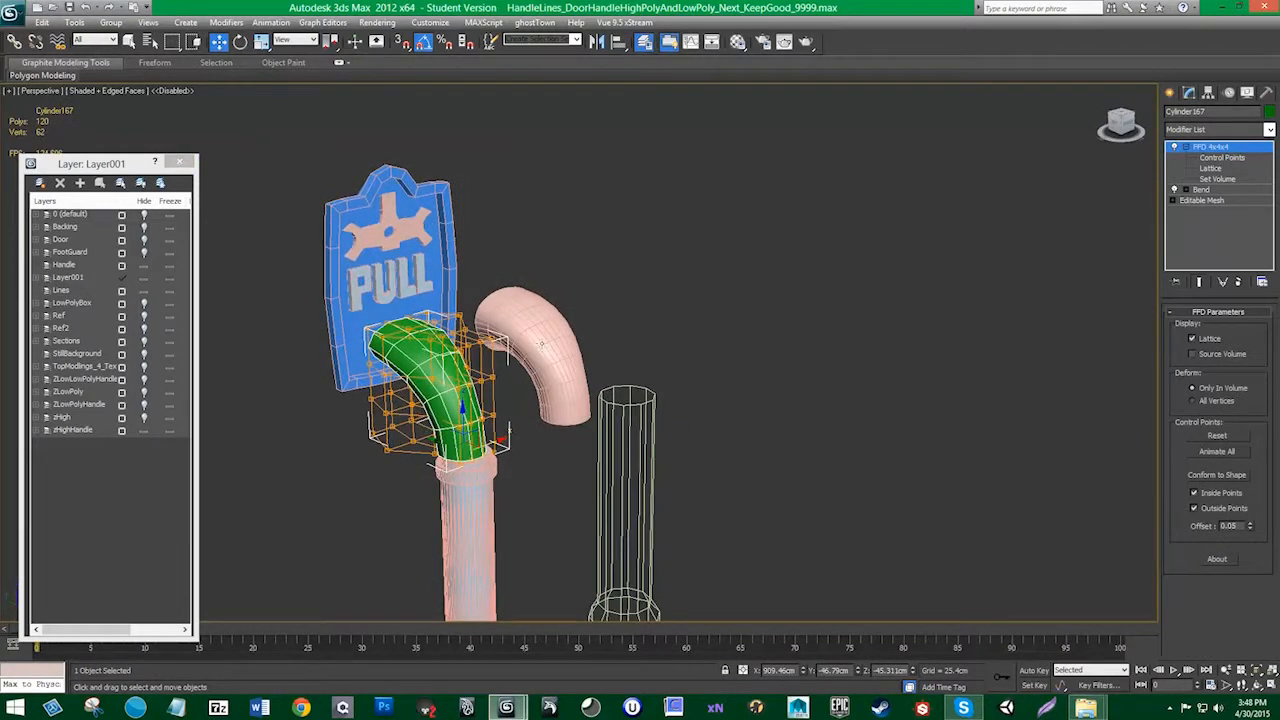
left_click(540, 346)
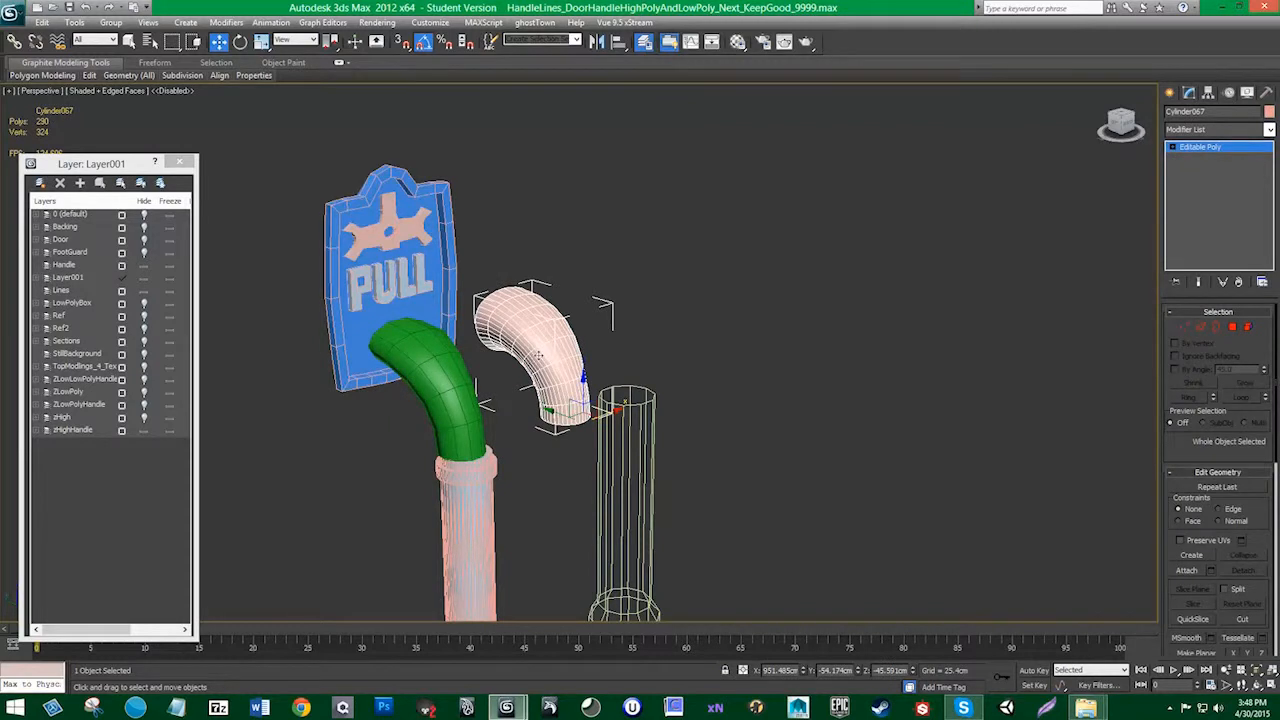
key("ctrl+z")
left_click(538, 355)
Step: Copy the round flange at the lower rail's end to a spot beside the vertical pipe's bottom flange
scroll(523, 370, "down", 15)
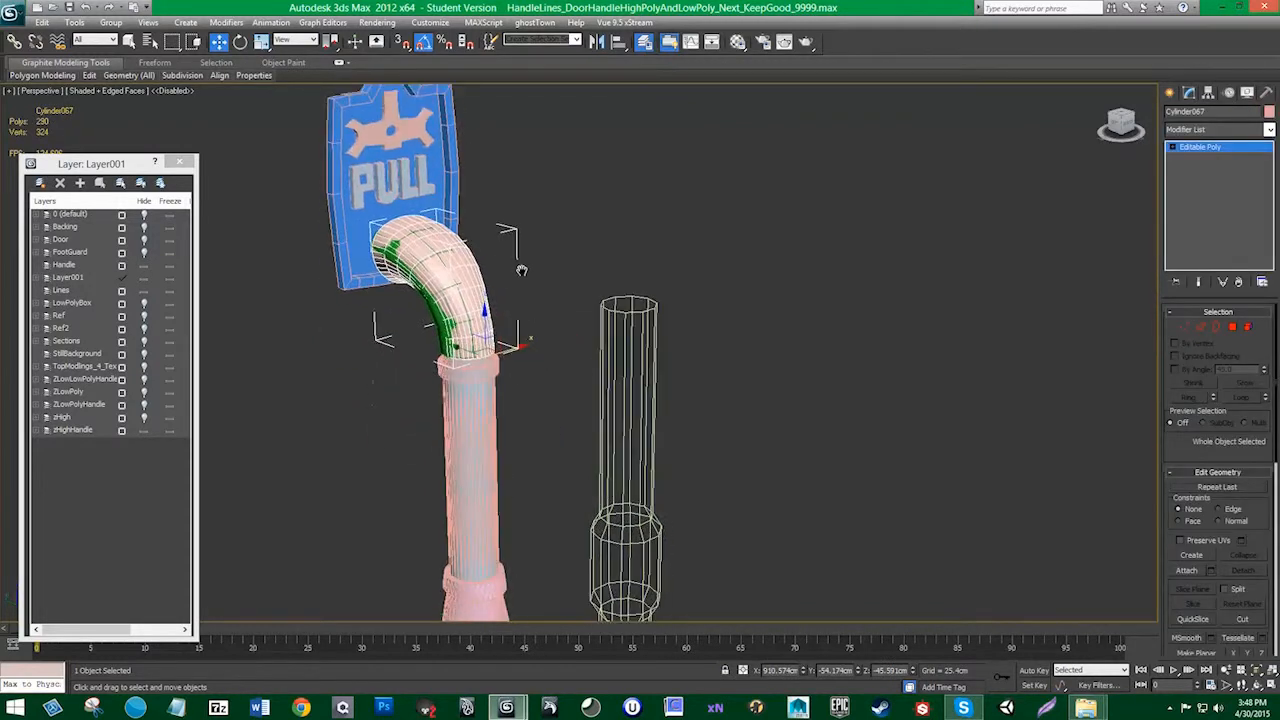
middle_click_drag(503, 325, 560, 286, "alt")
scroll(482, 284, "down", 4)
scroll(457, 325, "up", 4)
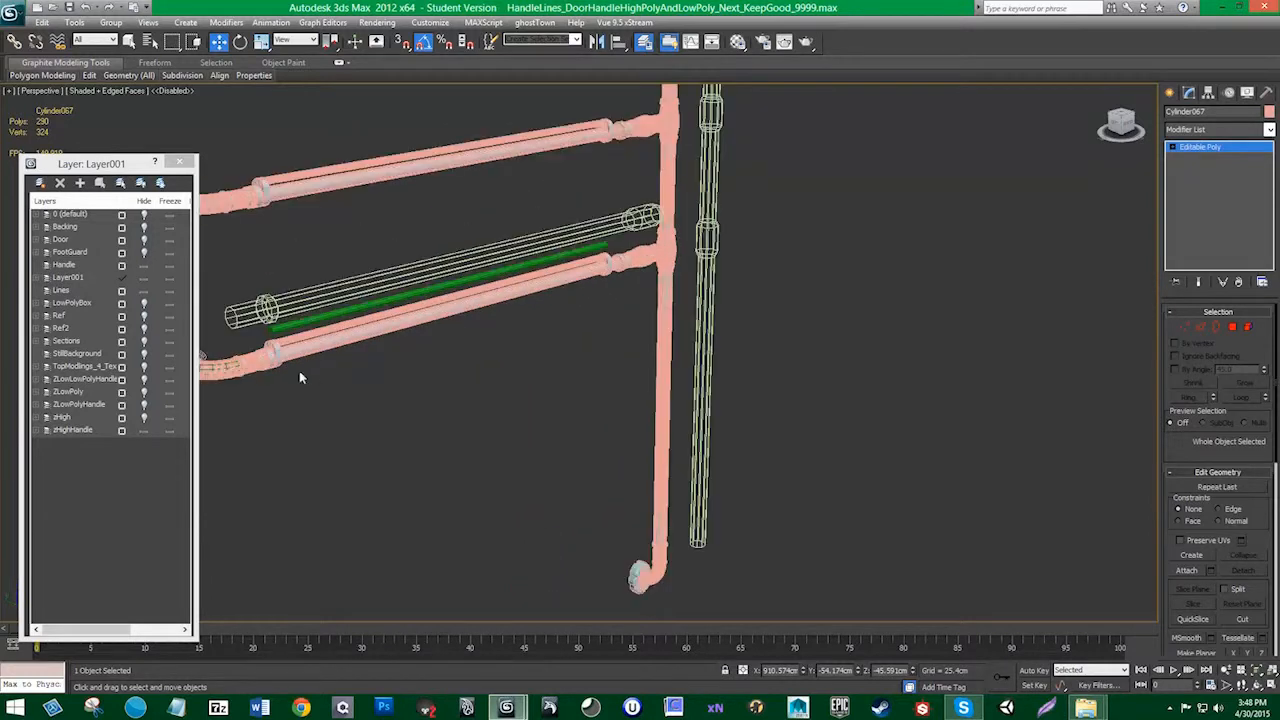
middle_click_drag(300, 377, 384, 369)
left_click(445, 367)
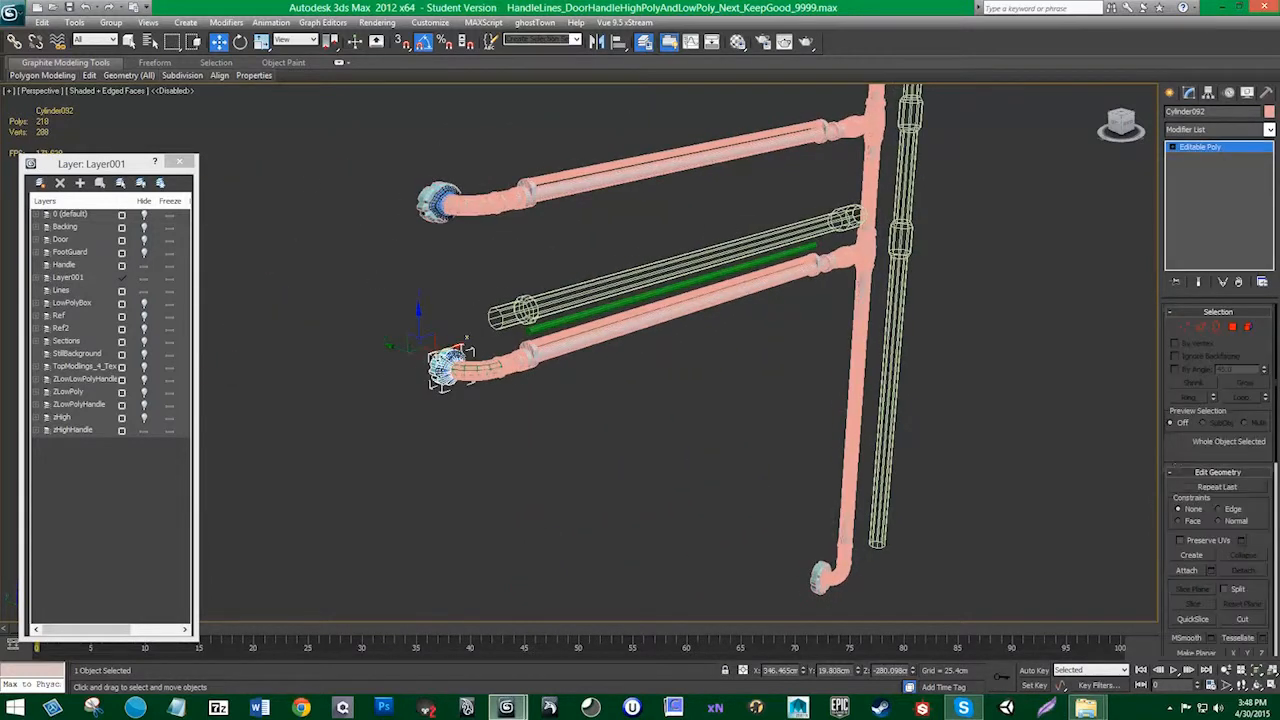
left_click_drag(447, 367, 810, 548, "shift")
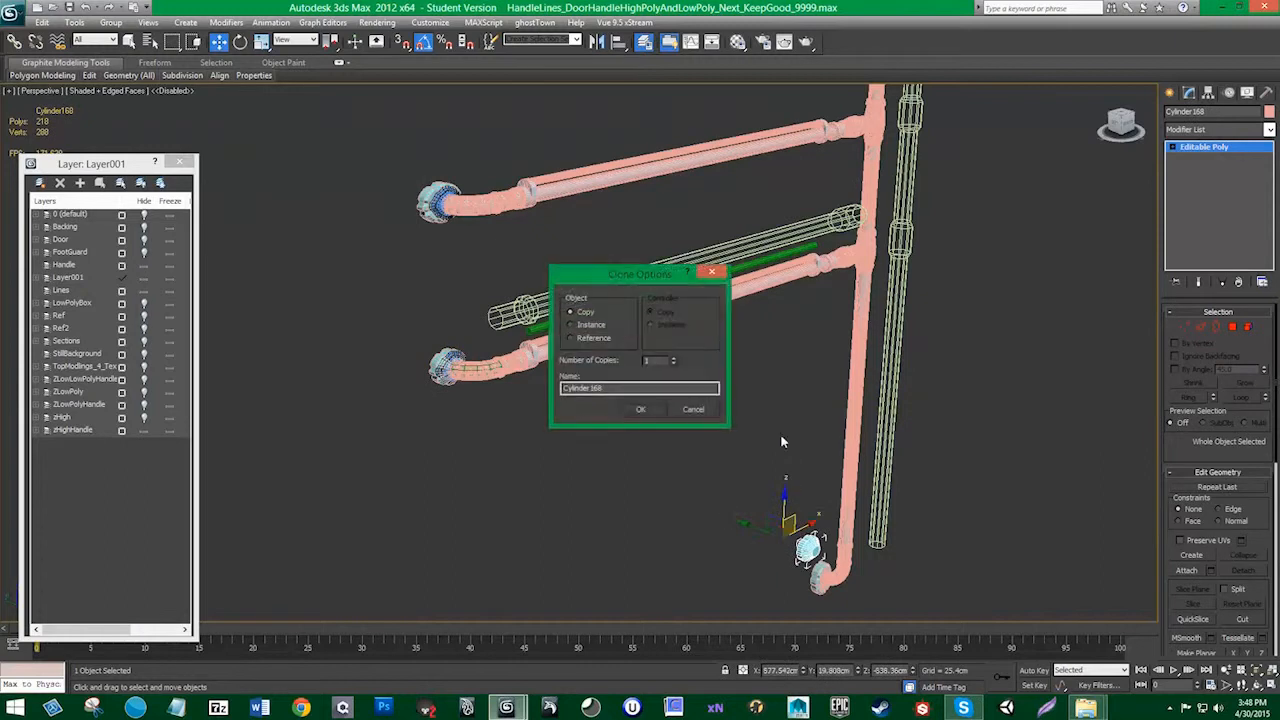
left_click(636, 409)
Step: Snap the copied flange onto the flange at the vertical pipe's bottom end using endpoint snapping
middle_click_drag(557, 254, 557, 219)
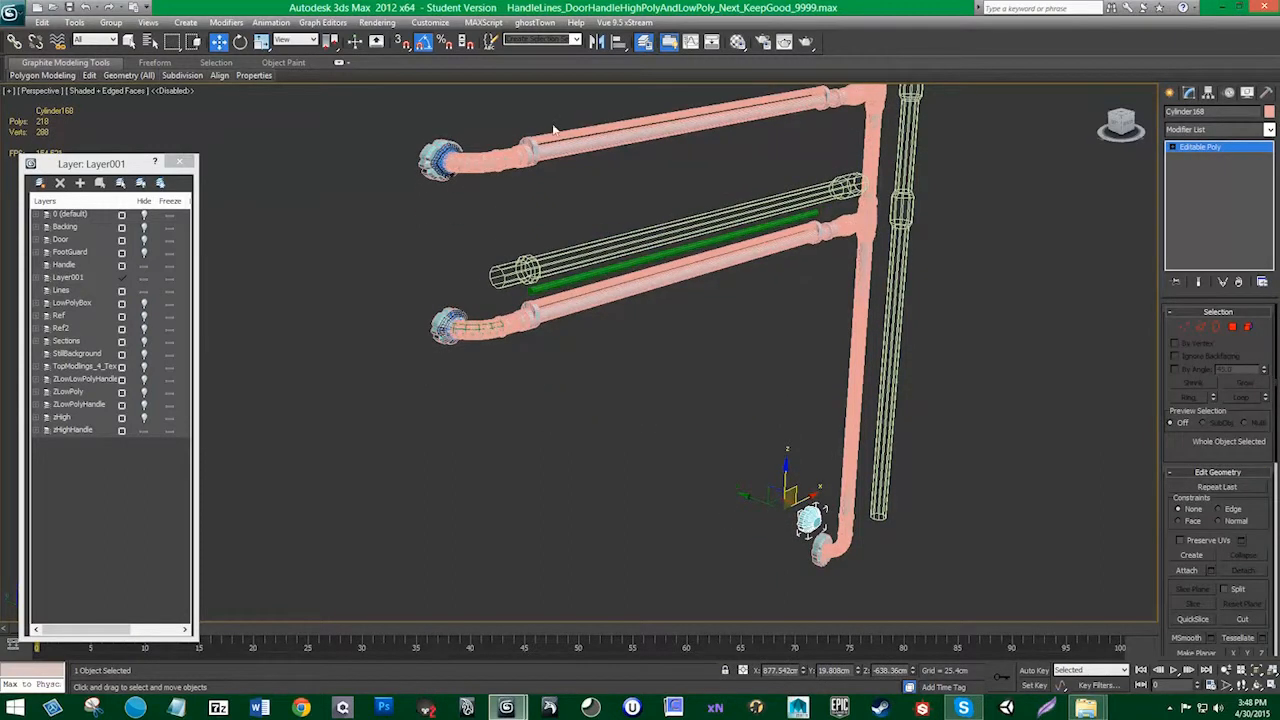
middle_click_drag(555, 130, 577, 260)
middle_click_drag(746, 342, 601, 160)
scroll(594, 314, "up", 3)
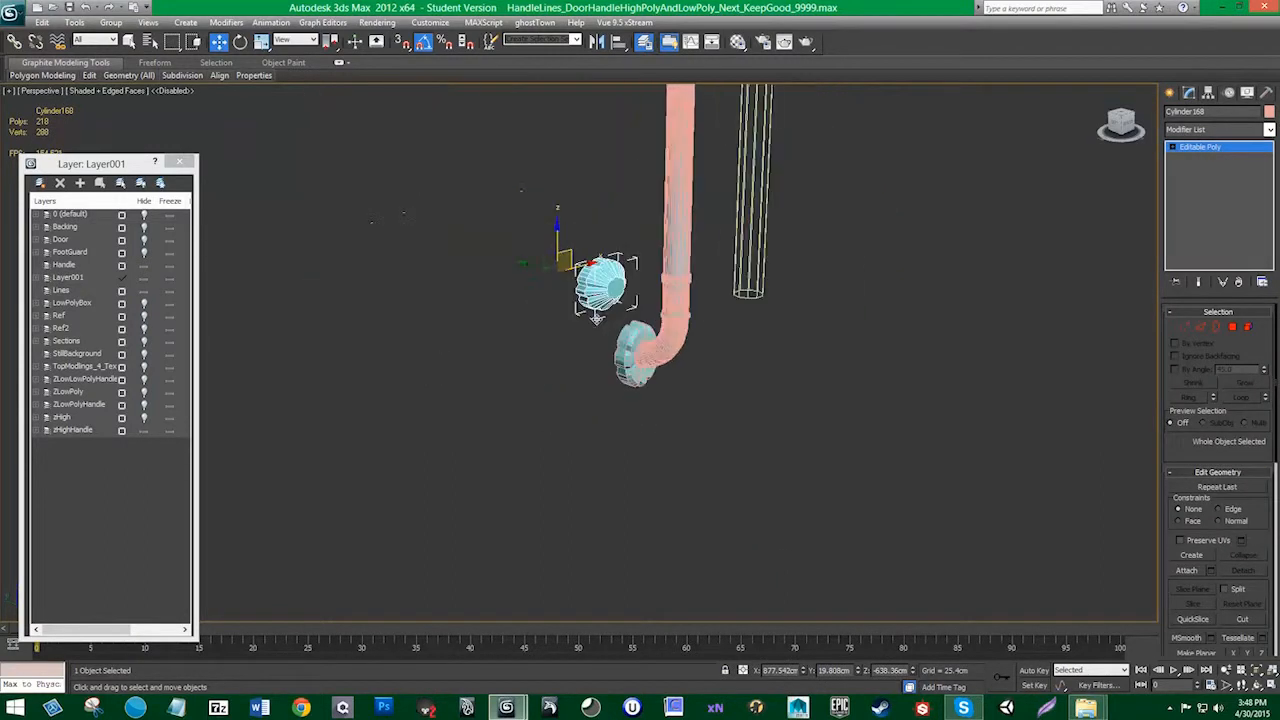
scroll(615, 318, "up", 3)
middle_click_drag(617, 311, 537, 362)
key("s")
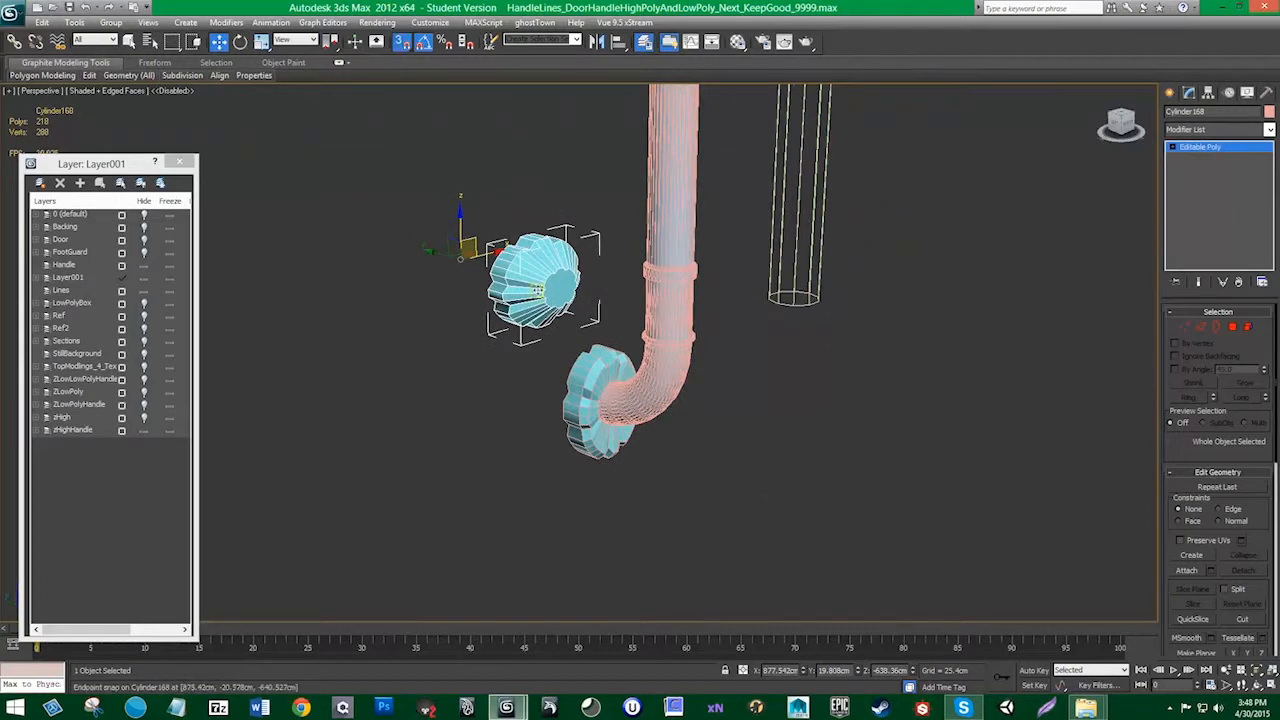
left_click_drag(538, 290, 597, 398)
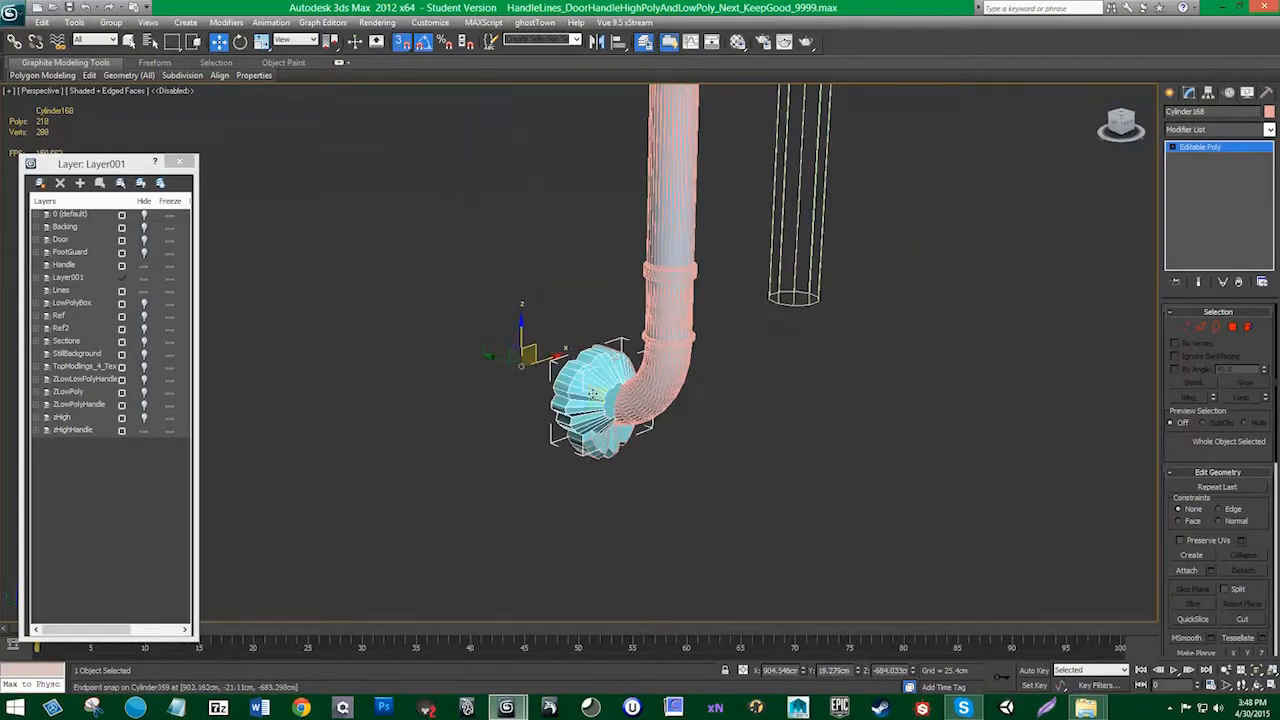
Step: Turn off snapping and shift the copied flange about 2 cm along Y against the high-poly bottom flange
key("s")
mouse_move(534, 352)
left_mouse_down()
mouse_move(544, 364)
mouse_move(507, 360)
mouse_move(504, 372)
mouse_move(541, 363)
mouse_move(513, 365)
left_mouse_up()
key("e")
key("w")
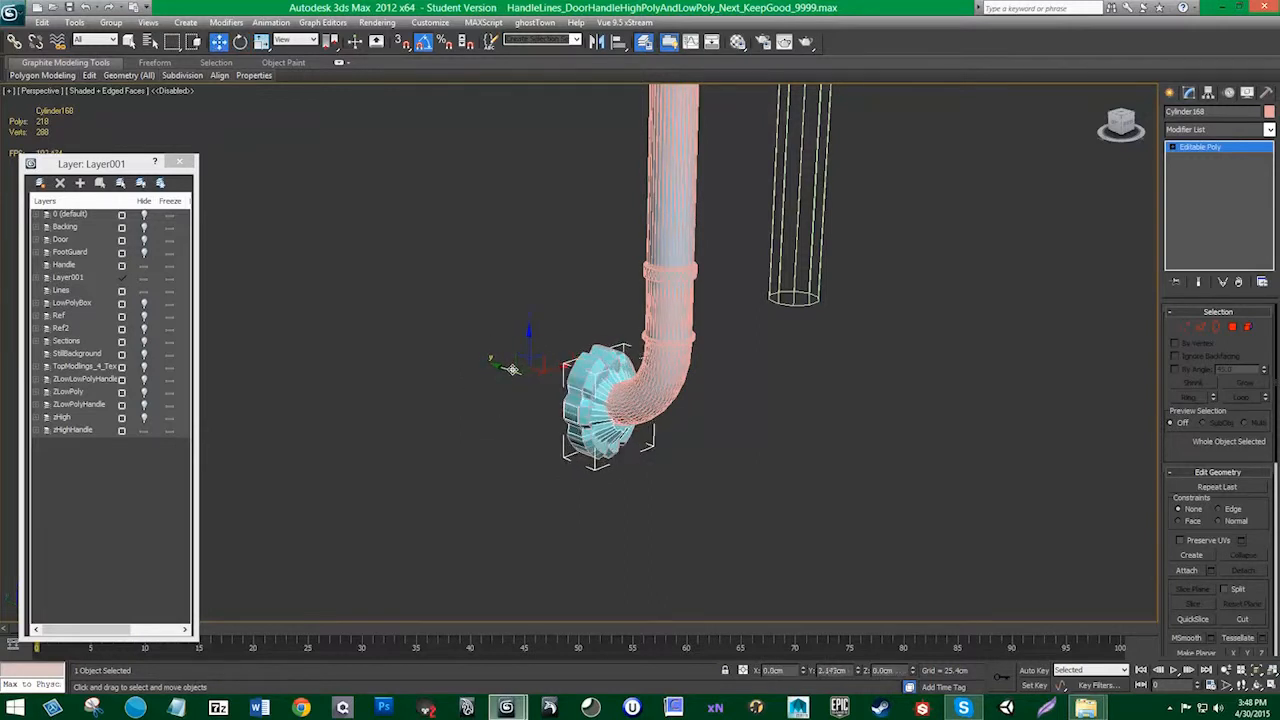
Step: Move the low-poly vertical pipe about 69 cm along X onto the high-poly vertical pipe
scroll(768, 219, "down", 5)
middle_click_drag(728, 241, 685, 367)
middle_click_drag(646, 266, 634, 407)
left_click(622, 324)
scroll(645, 348, "down", 5)
scroll(667, 510, "up", 5)
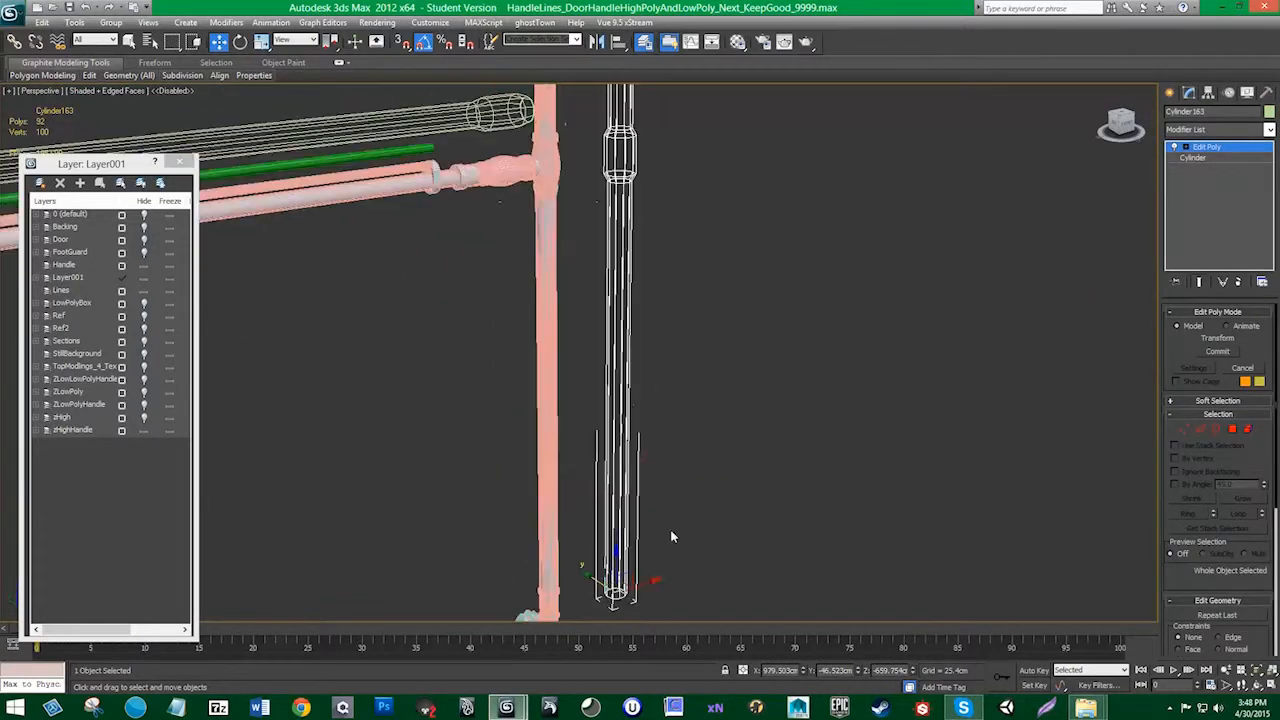
middle_click_drag(675, 518, 686, 413)
scroll(686, 413, "up", 5)
middle_click_drag(690, 561, 692, 478)
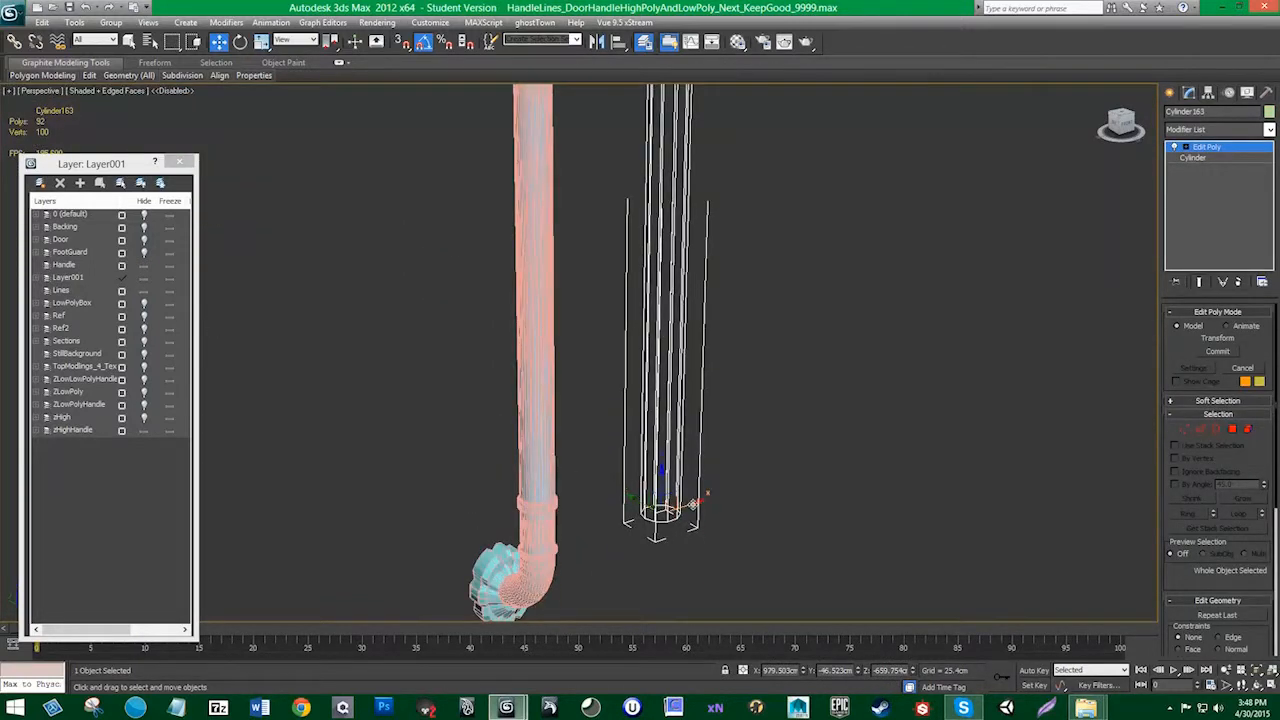
left_click_drag(692, 505, 571, 561)
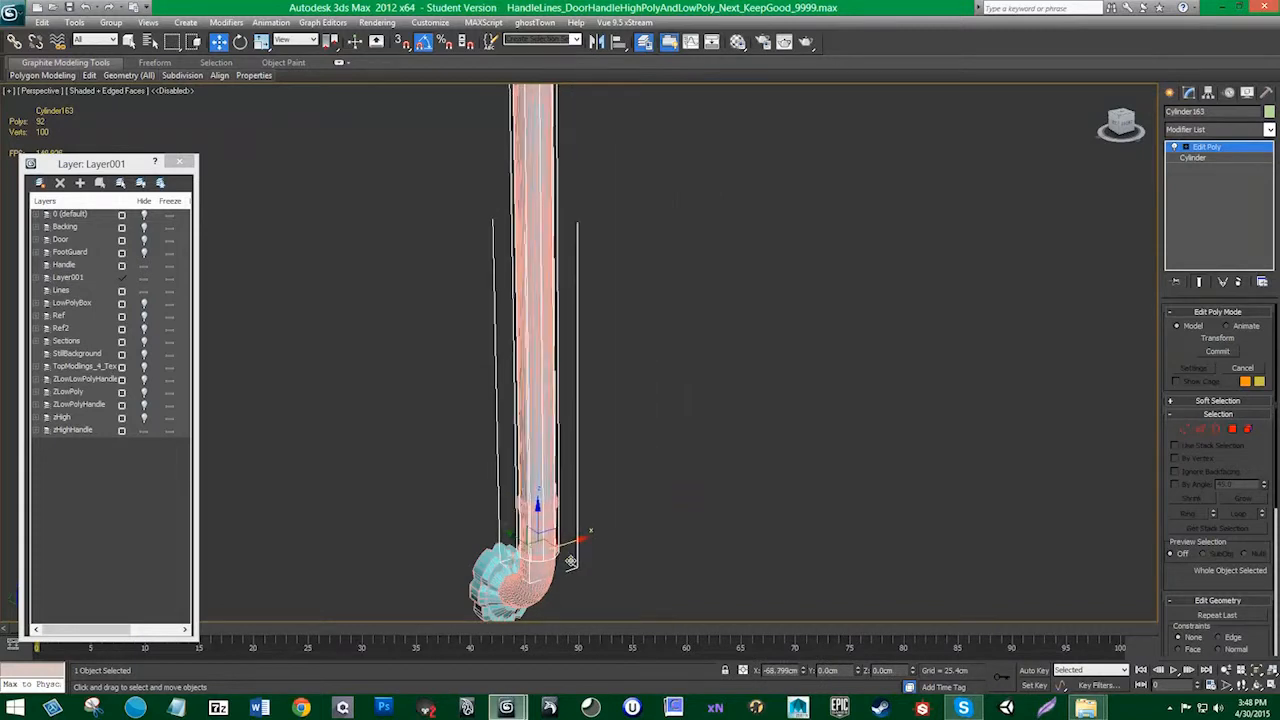
Step: Lower the low-poly lower rail together with the green strip beneath it onto the high-poly lower rail
scroll(537, 458, "down", 2)
middle_click_drag(599, 112, 688, 490)
middle_click_drag(673, 290, 678, 342)
scroll(598, 330, "down", 5)
middle_click_drag(445, 329, 683, 322)
left_click(635, 340)
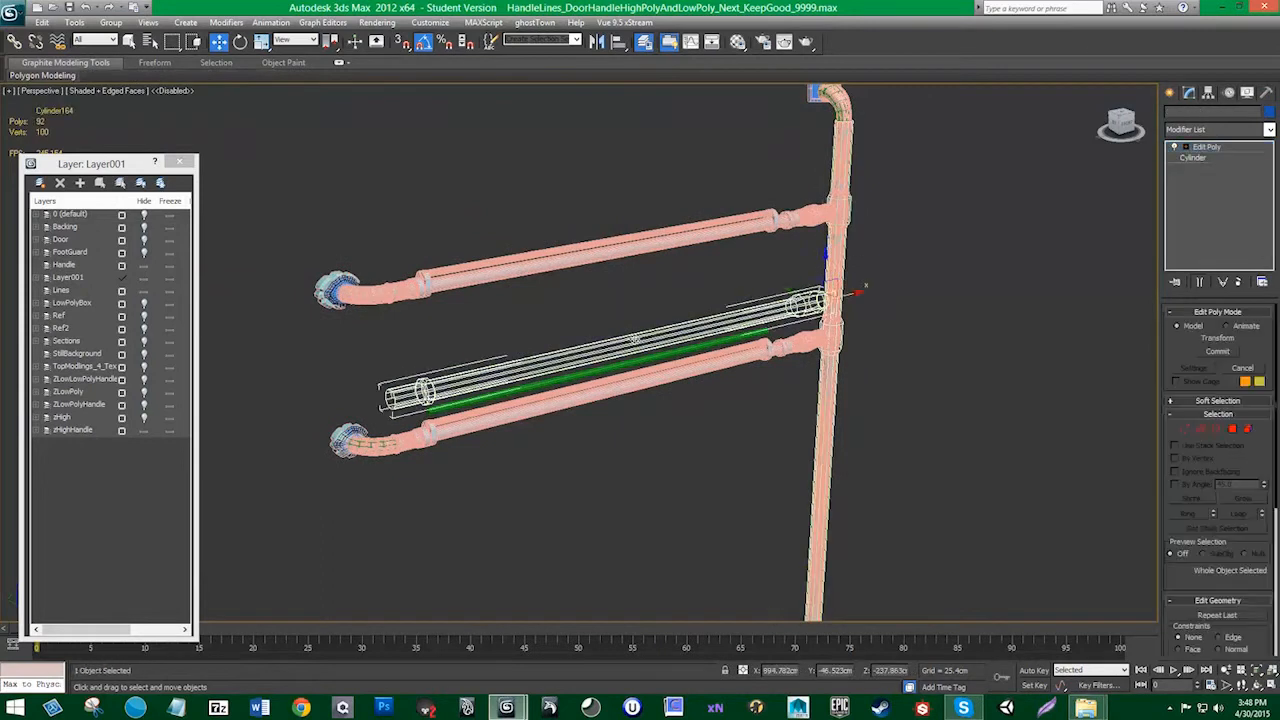
left_click(632, 360, "ctrl")
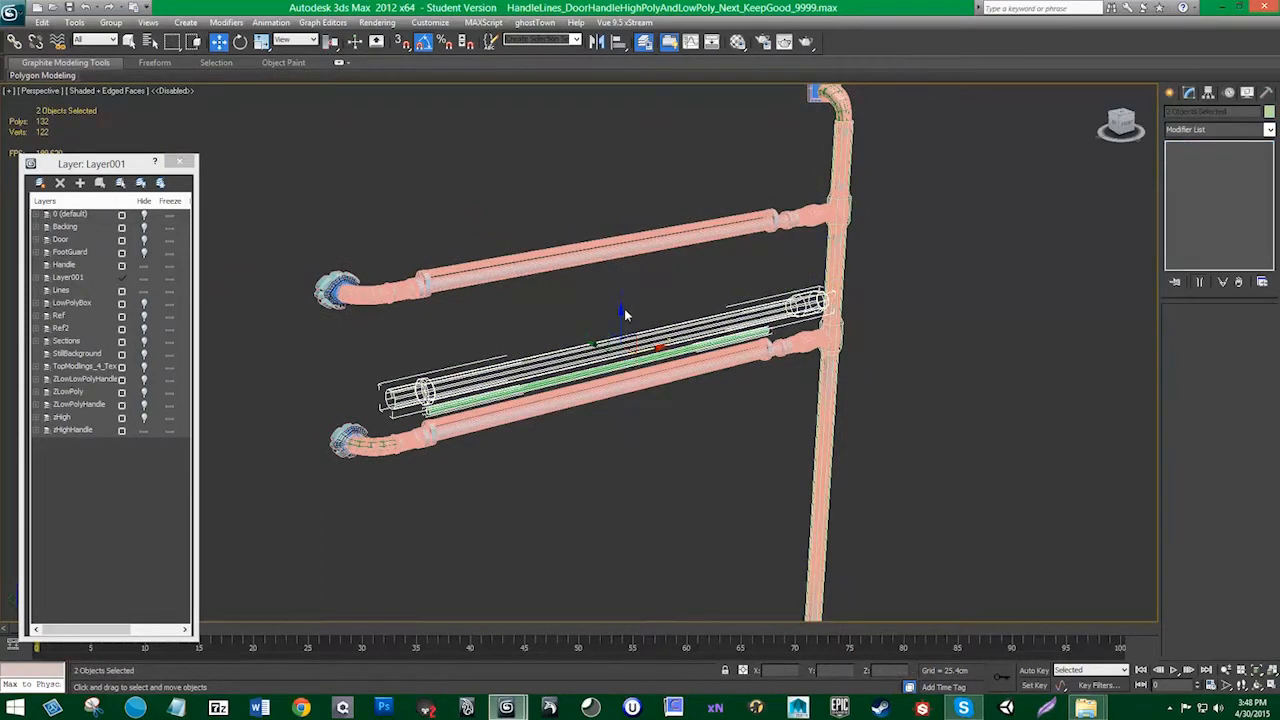
left_click_drag(621, 312, 628, 359)
scroll(641, 307, "down", 3)
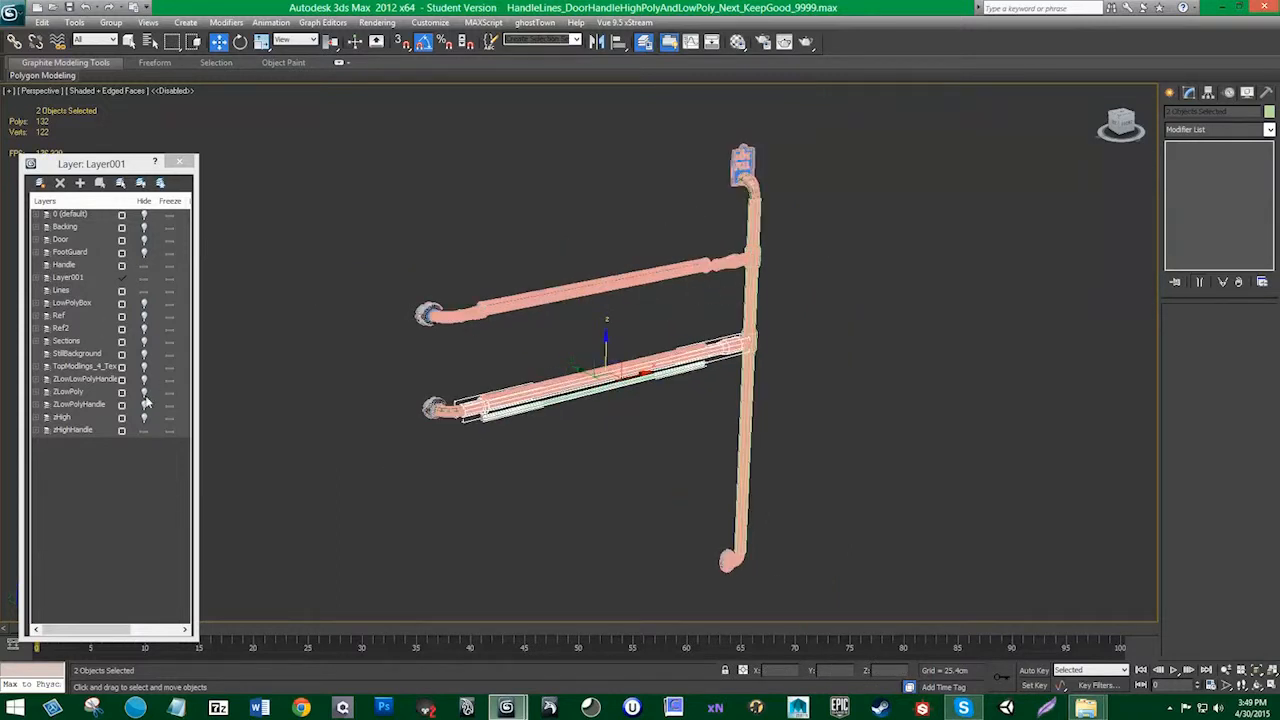
Step: Hide the zHighHandle layer to examine the low-poly pipe joint and the vertical pipe's lower end, and show the layer again
left_click(149, 429)
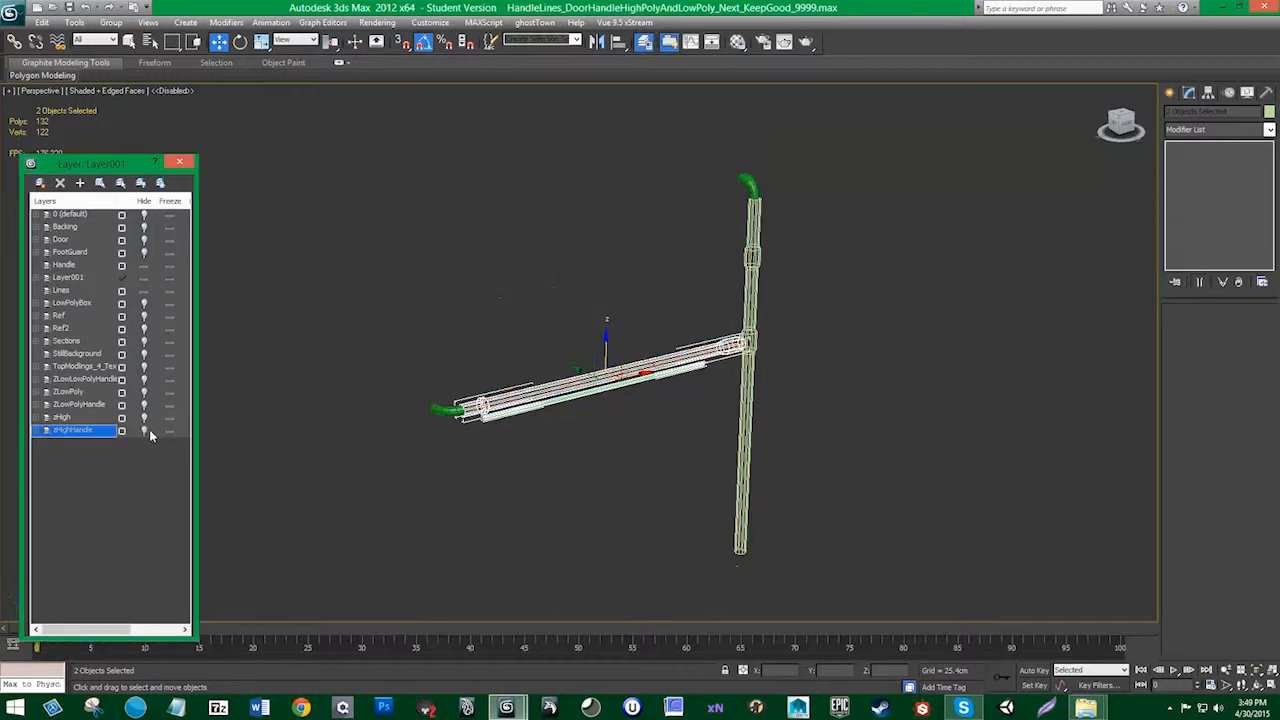
left_click(840, 263)
middle_click_drag(840, 263, 677, 272)
scroll(642, 345, "up", 4)
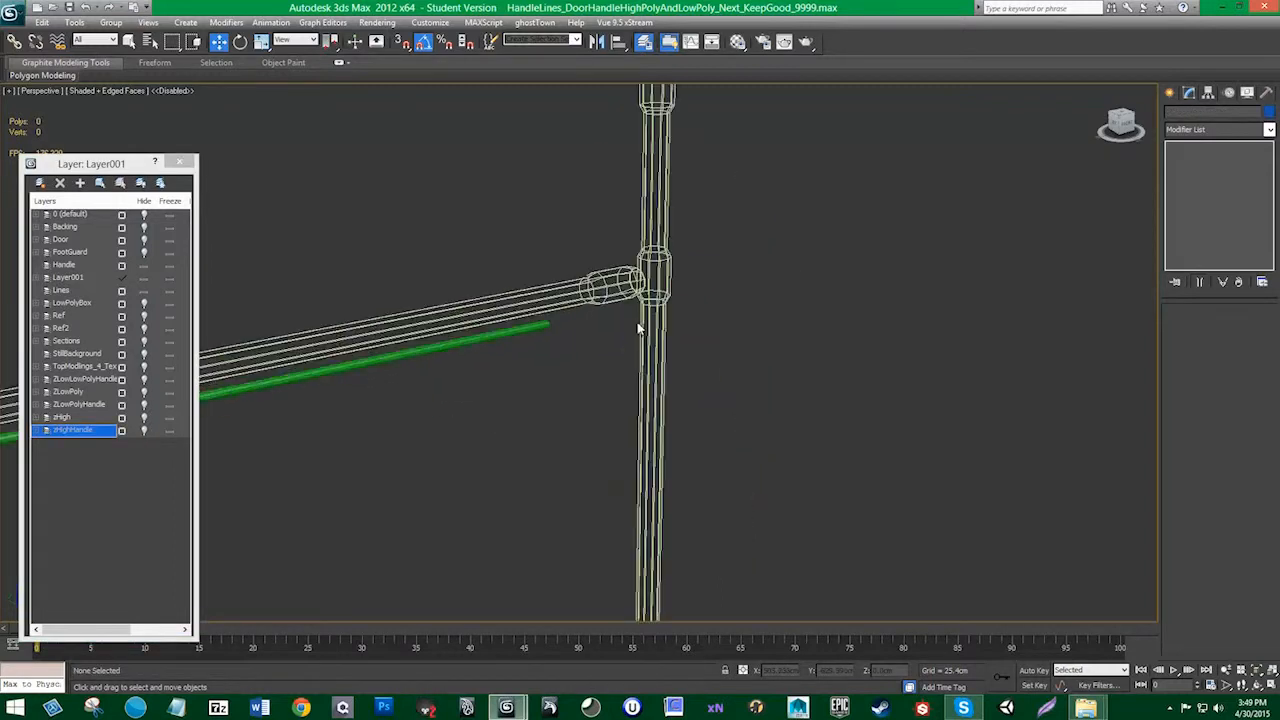
middle_click_drag(640, 370, 615, 500, "alt")
middle_click_drag(604, 420, 612, 60)
middle_click_drag(622, 290, 636, 278, "alt")
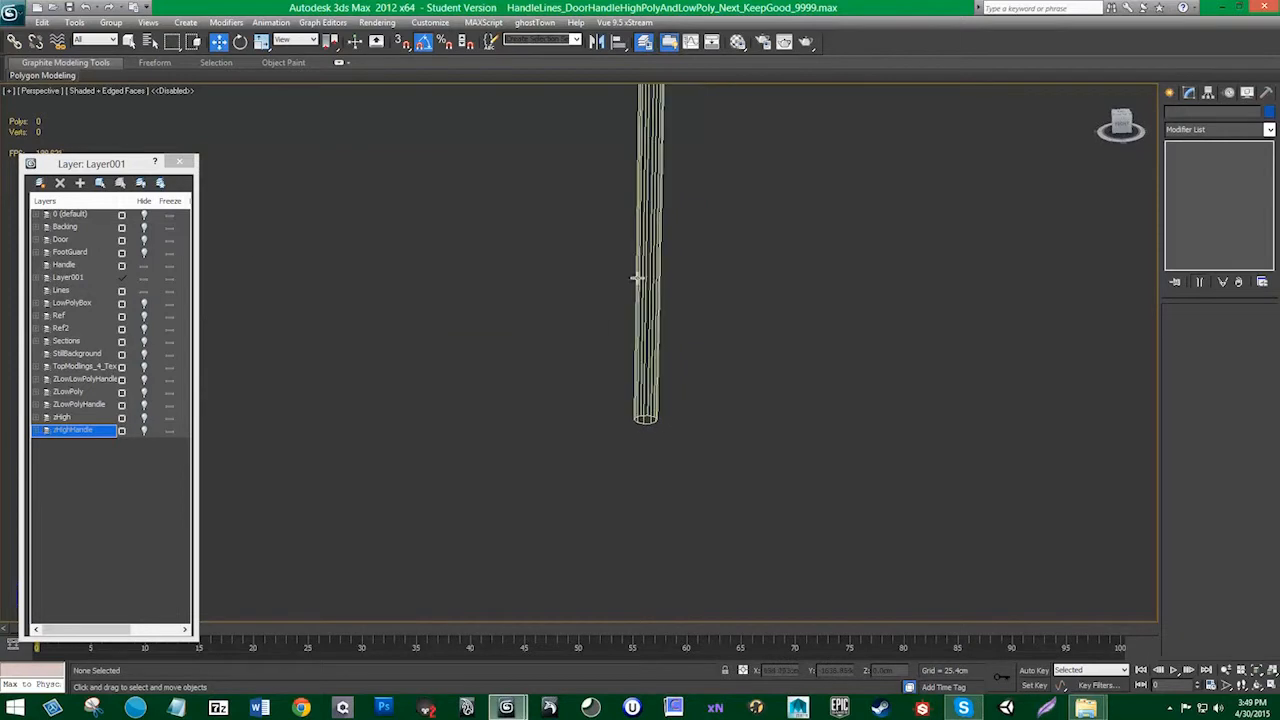
left_click(147, 432)
middle_click_drag(372, 380, 612, 262, "alt")
scroll(647, 392, "up", 3)
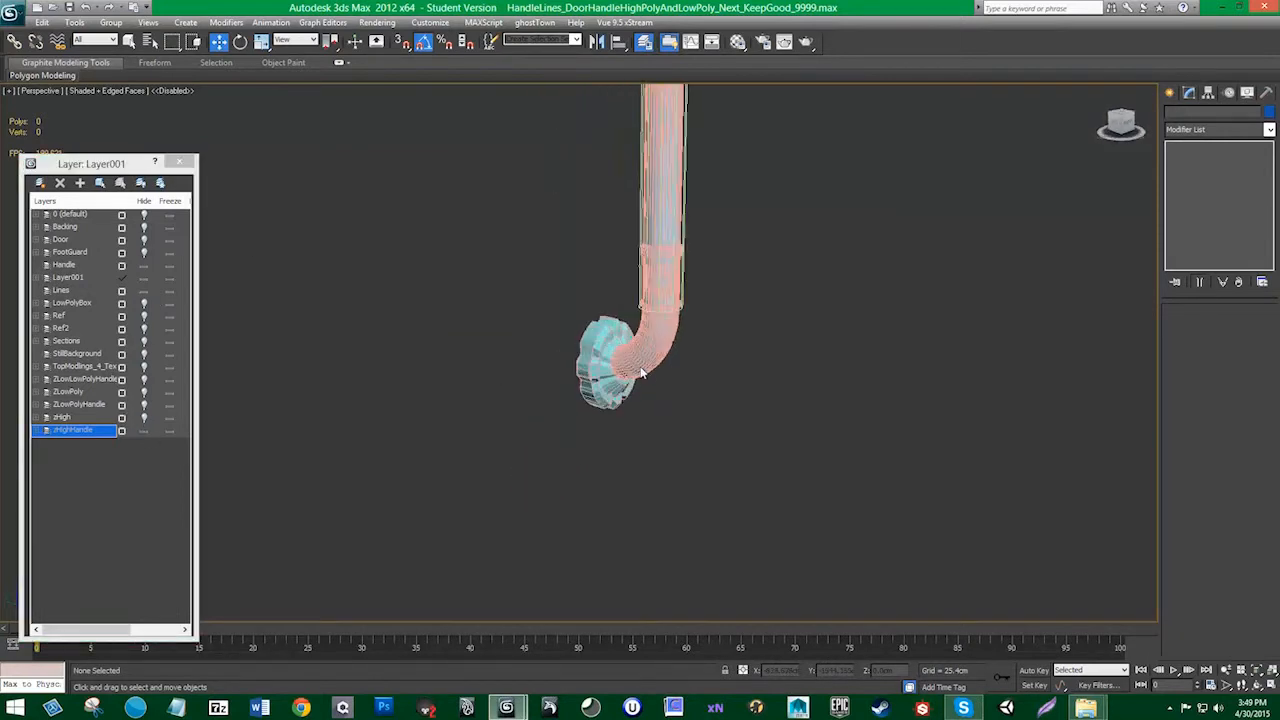
Step: Make one copy of the green low-poly bend at the lower rail's end, placed straight below it level with the vertical pipe's bottom
left_click(646, 355)
scroll(646, 355, "up", 2)
left_click(781, 338)
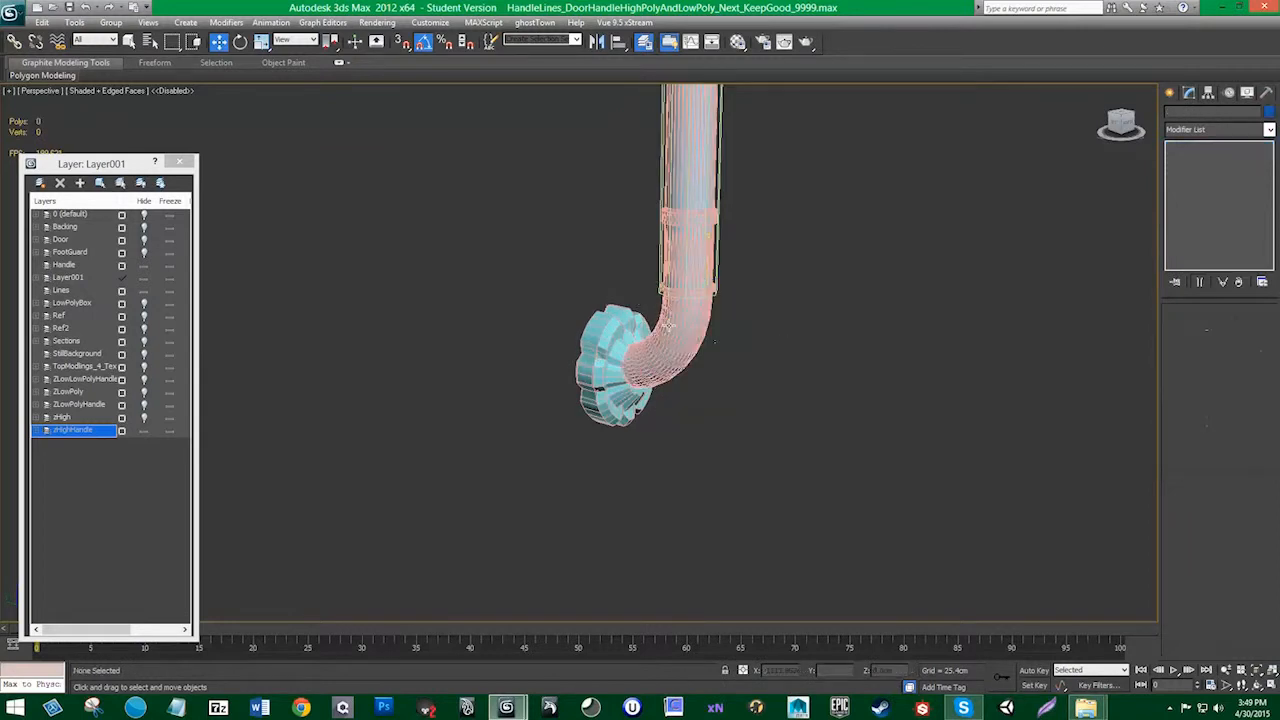
left_click(668, 326)
middle_click_drag(489, 296, 486, 294, "alt")
scroll(473, 286, "down", 3)
scroll(474, 290, "down", 5)
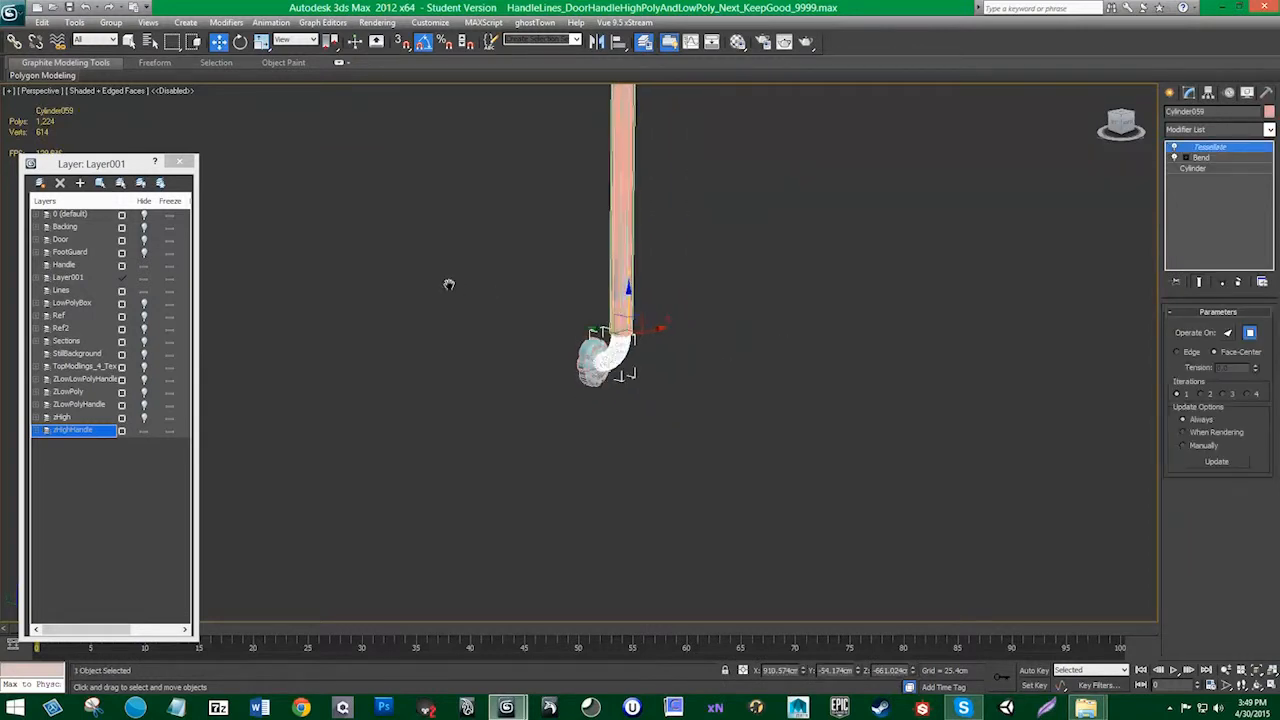
left_click(313, 236)
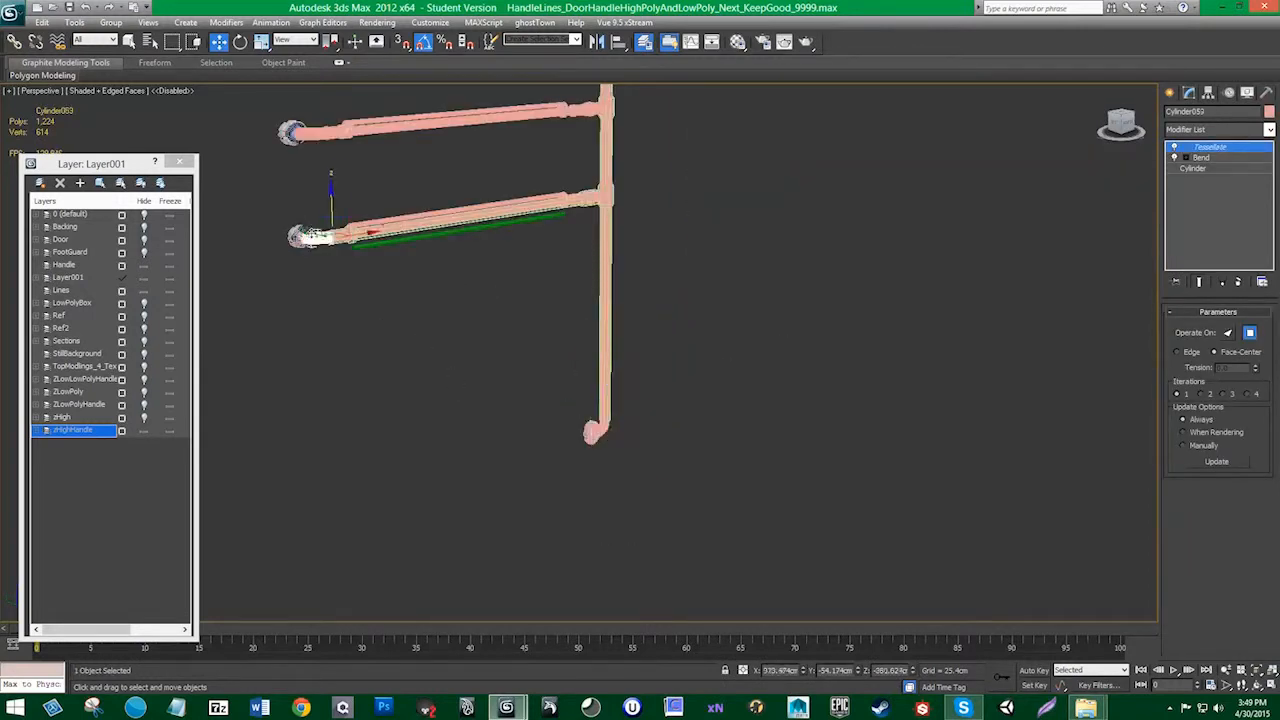
left_click(315, 236)
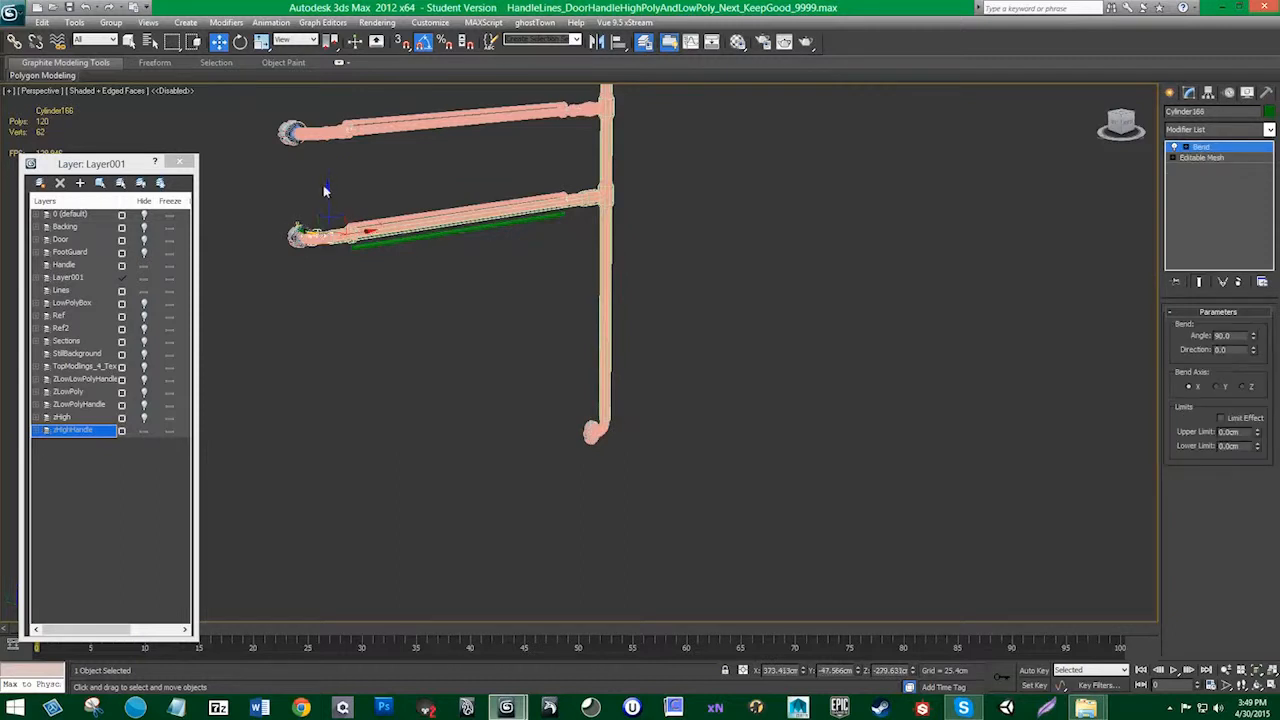
left_click_drag(323, 188, 331, 408, "shift")
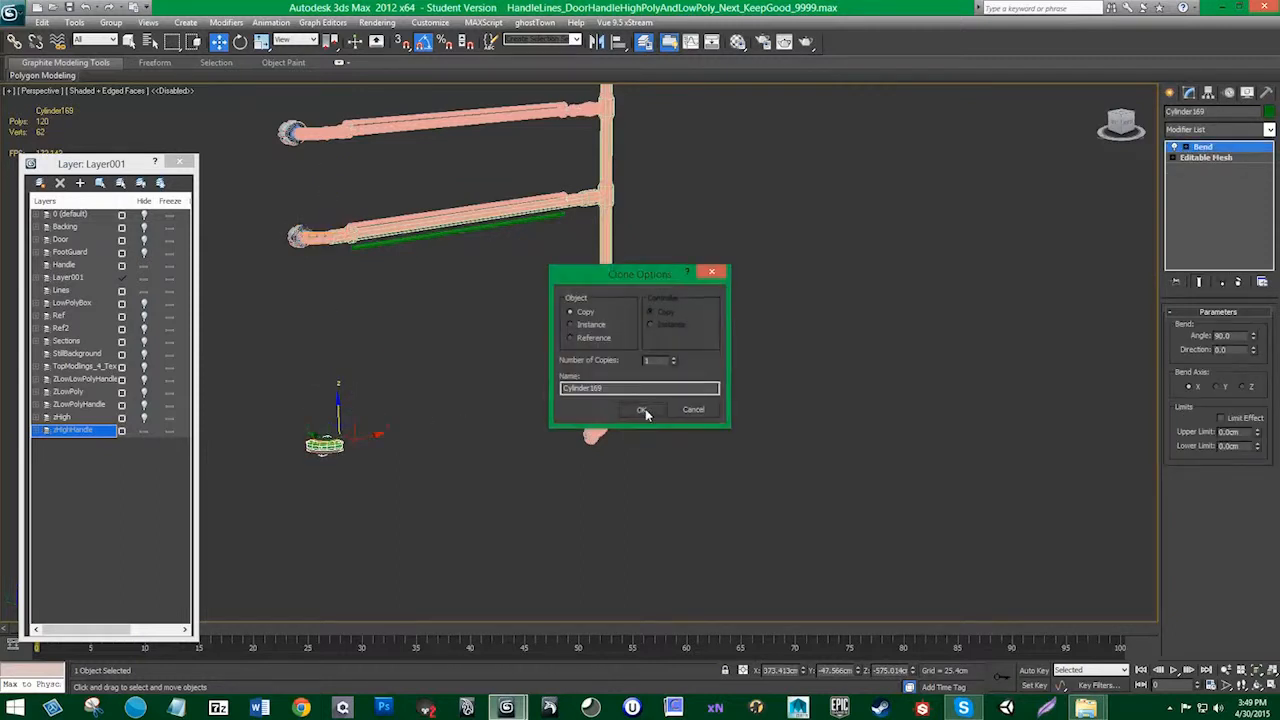
left_click(642, 410)
Step: Snap the copied green bend to the high-poly elbow at the bottom of the vertical pipe using endpoint snapping
left_click(350, 441)
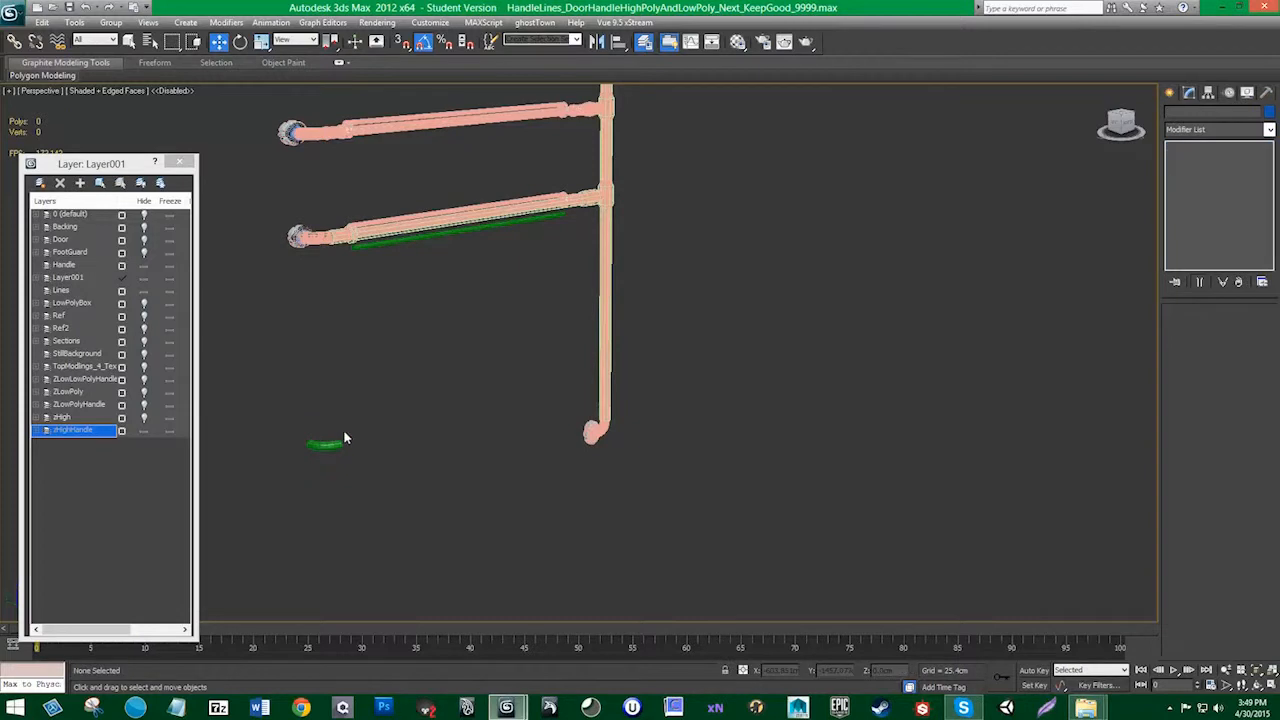
left_click_drag(343, 437, 598, 426)
key("s")
key("s")
scroll(598, 426, "up", 3)
key("z")
scroll(598, 426, "down", 4)
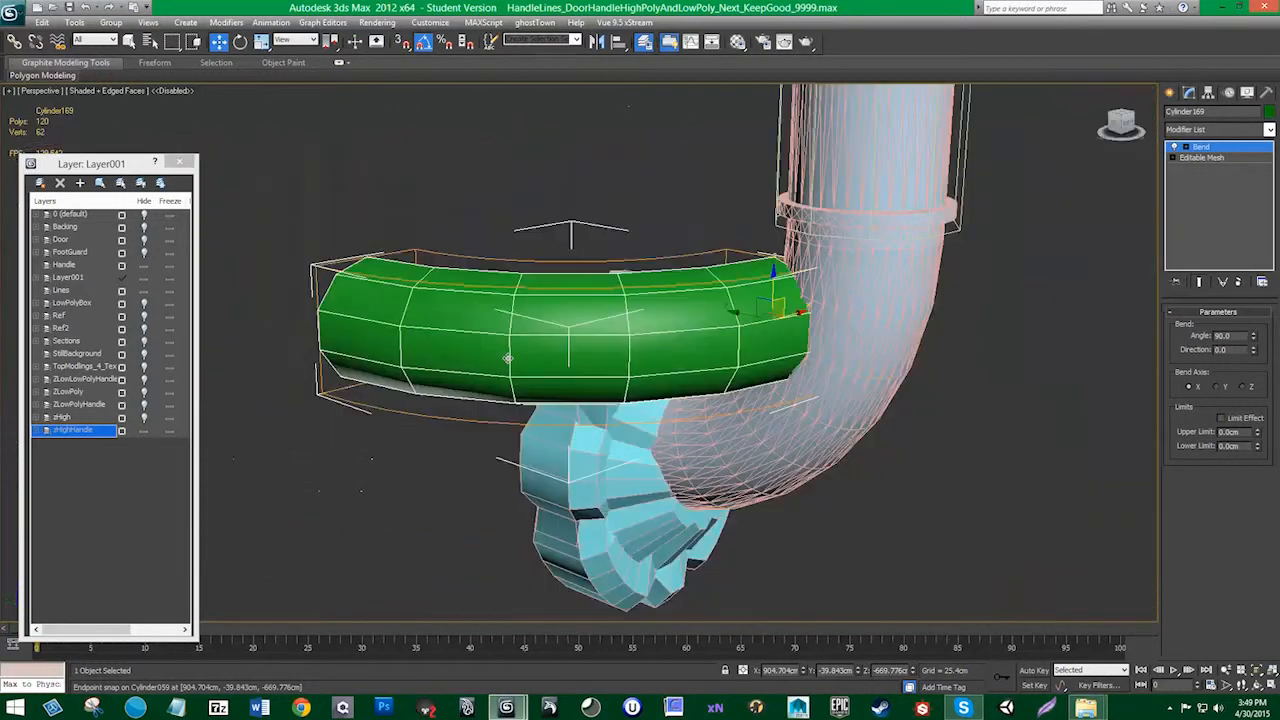
scroll(508, 358, "down", 3)
Step: Rotate the copied bend 90 degrees to curve from the pipe down to the flange, and move it up under the vertical pipe
key("e")
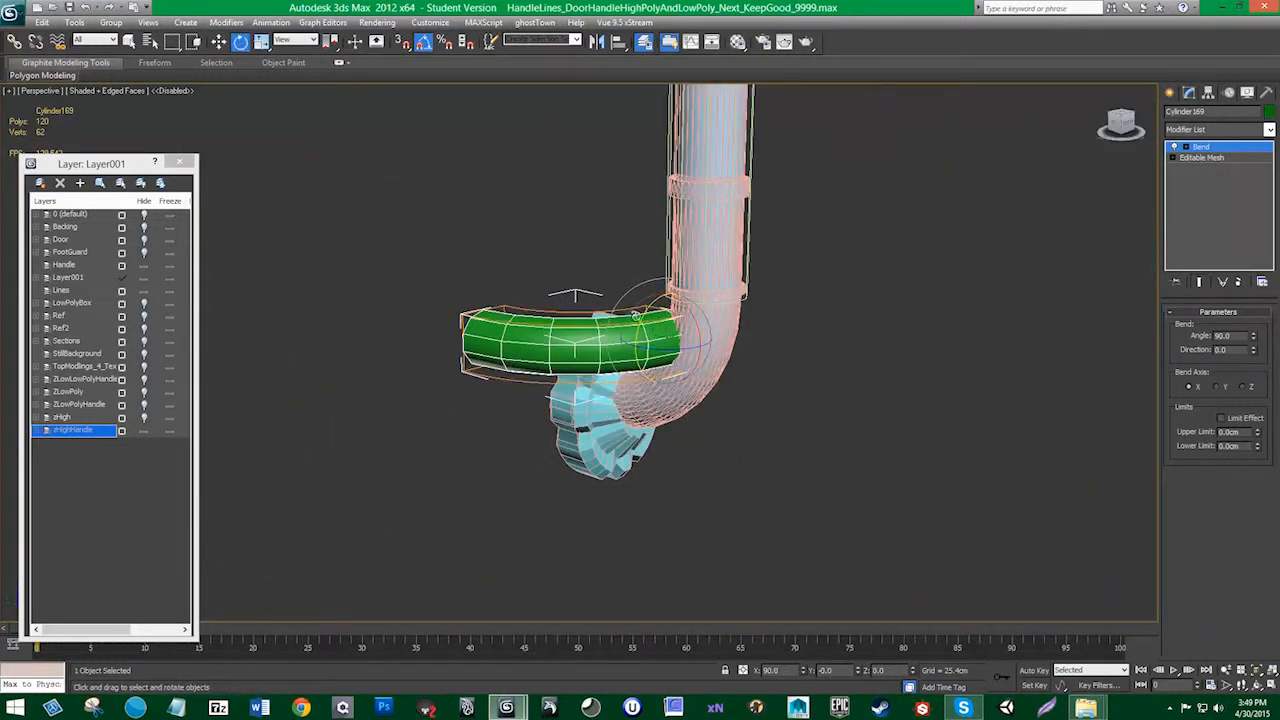
left_click_drag(635, 315, 628, 380)
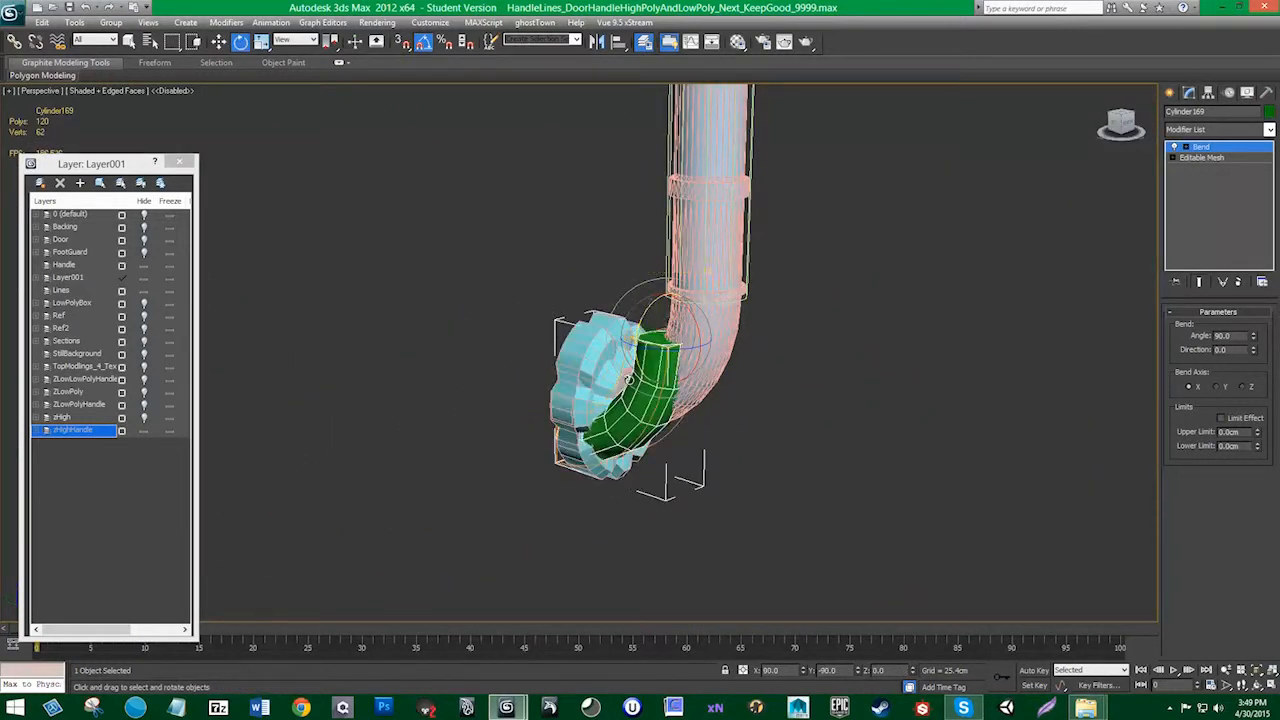
key("w")
left_click_drag(676, 325, 698, 273)
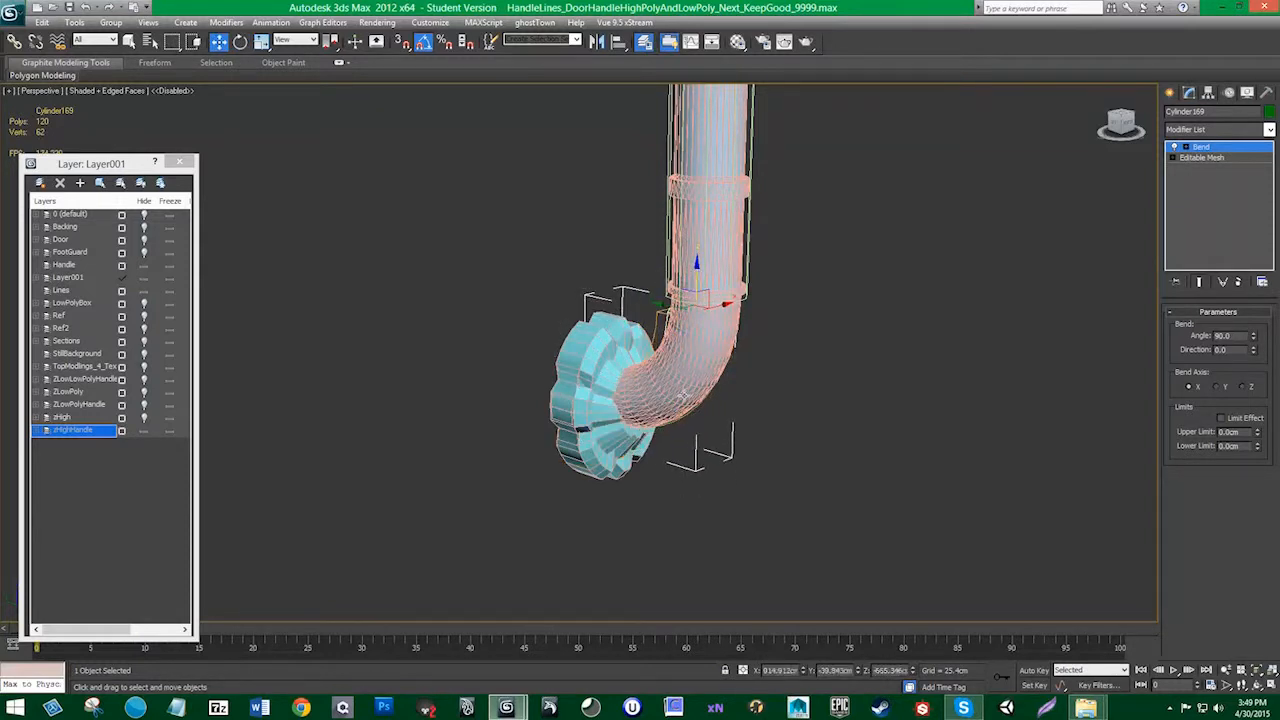
Step: Nudge the copied bend about 3.3 cm in X, 4.5 cm in Y and 3 cm in Z to line up with the high-poly elbow
middle_click_drag(697, 272, 646, 369, "alt")
left_click_drag(694, 320, 680, 320)
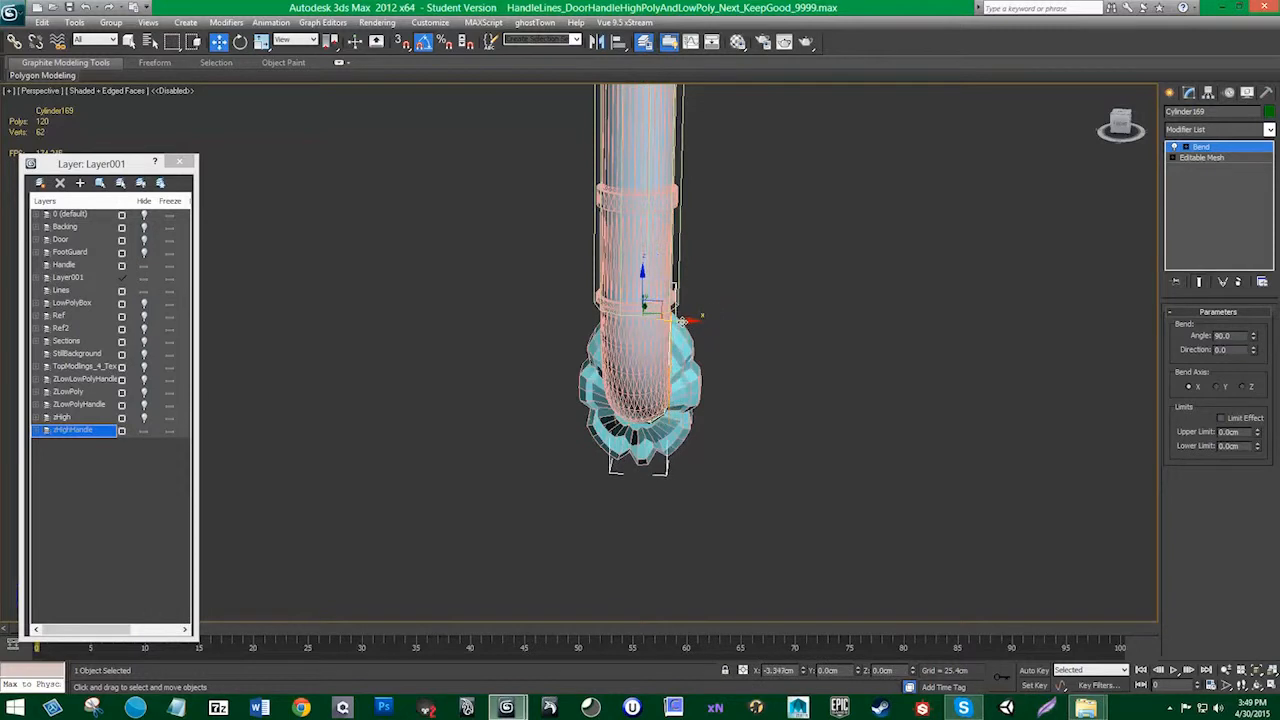
middle_click_drag(566, 428, 657, 435, "alt")
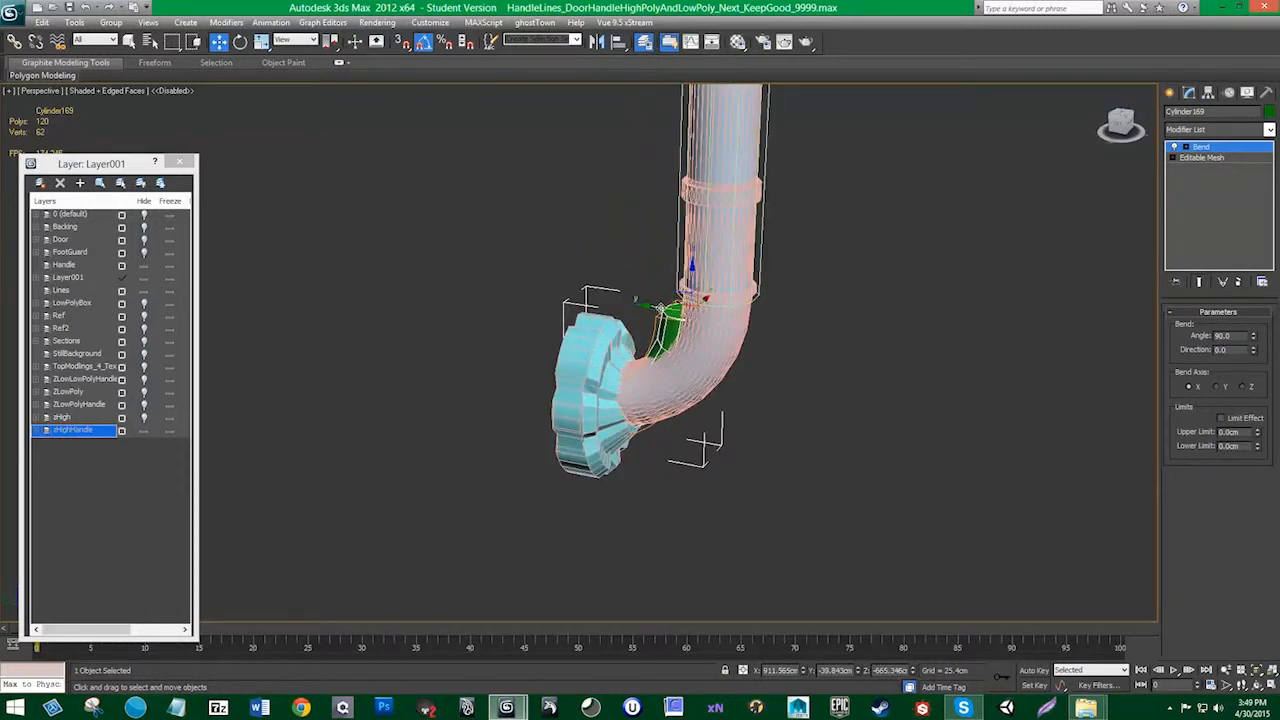
left_click_drag(657, 308, 675, 312)
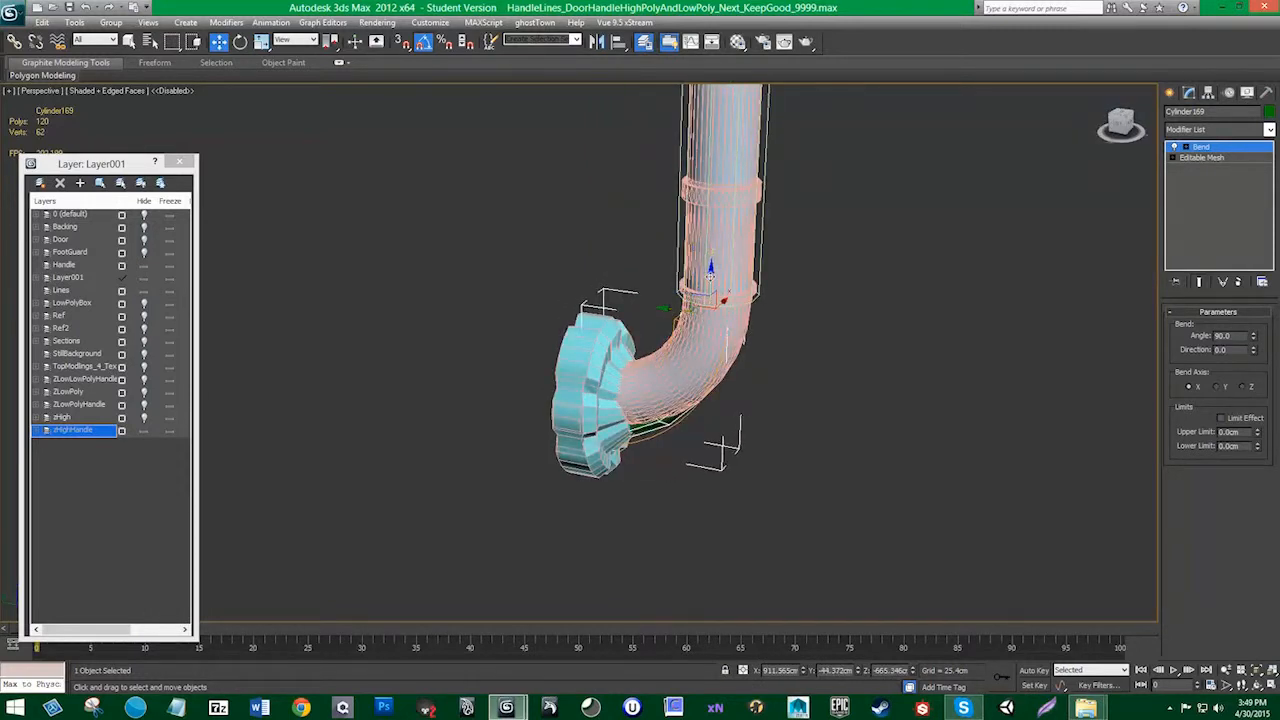
left_click_drag(710, 268, 713, 264)
scroll(714, 363, "down", 5)
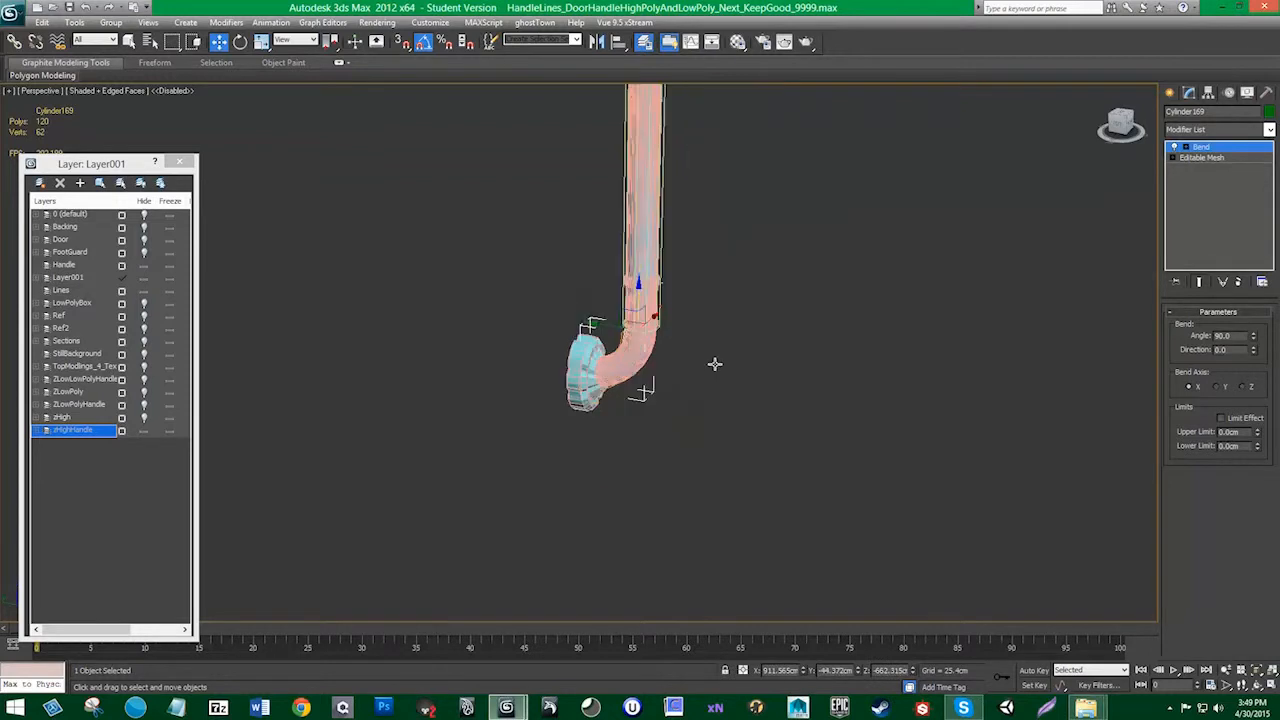
Step: Toggle the zHighHandle layer's visibility several times to compare the low-poly handle with the high-poly one, leaving the layer shown
middle_click_drag(650, 391, 619, 441)
scroll(640, 454, "down", 3)
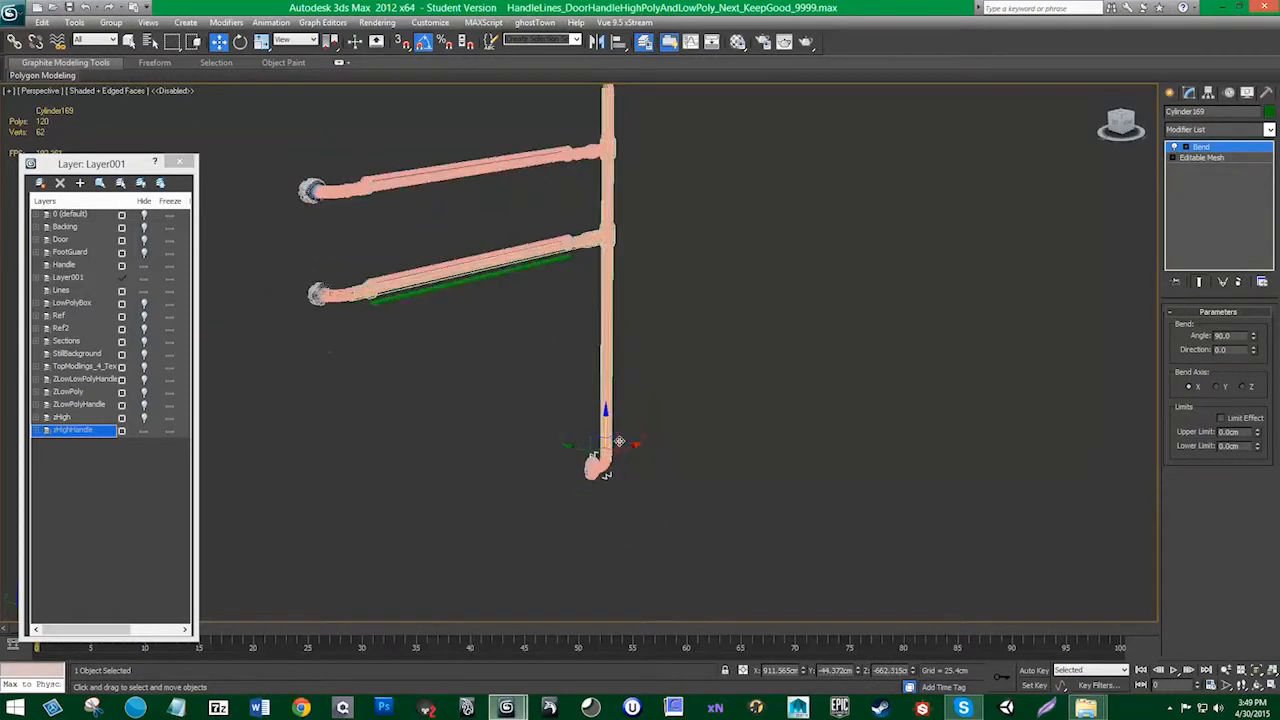
middle_click_drag(507, 327, 481, 306)
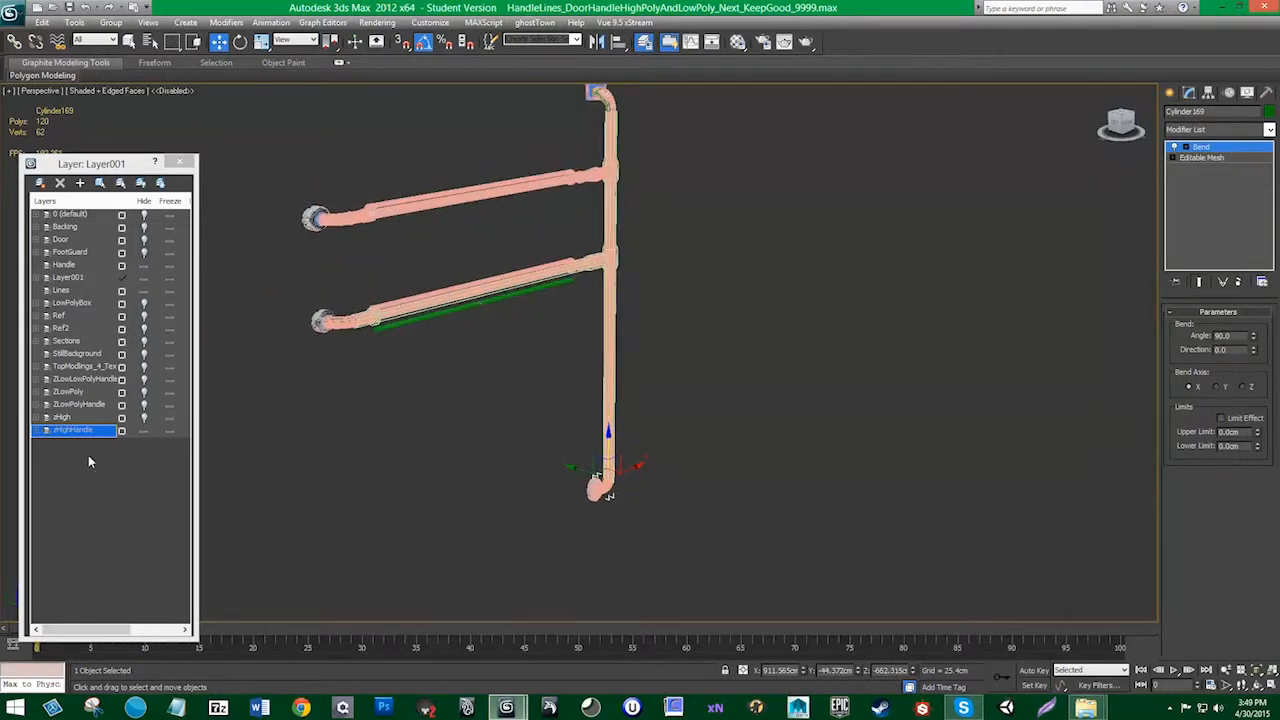
left_click(143, 431)
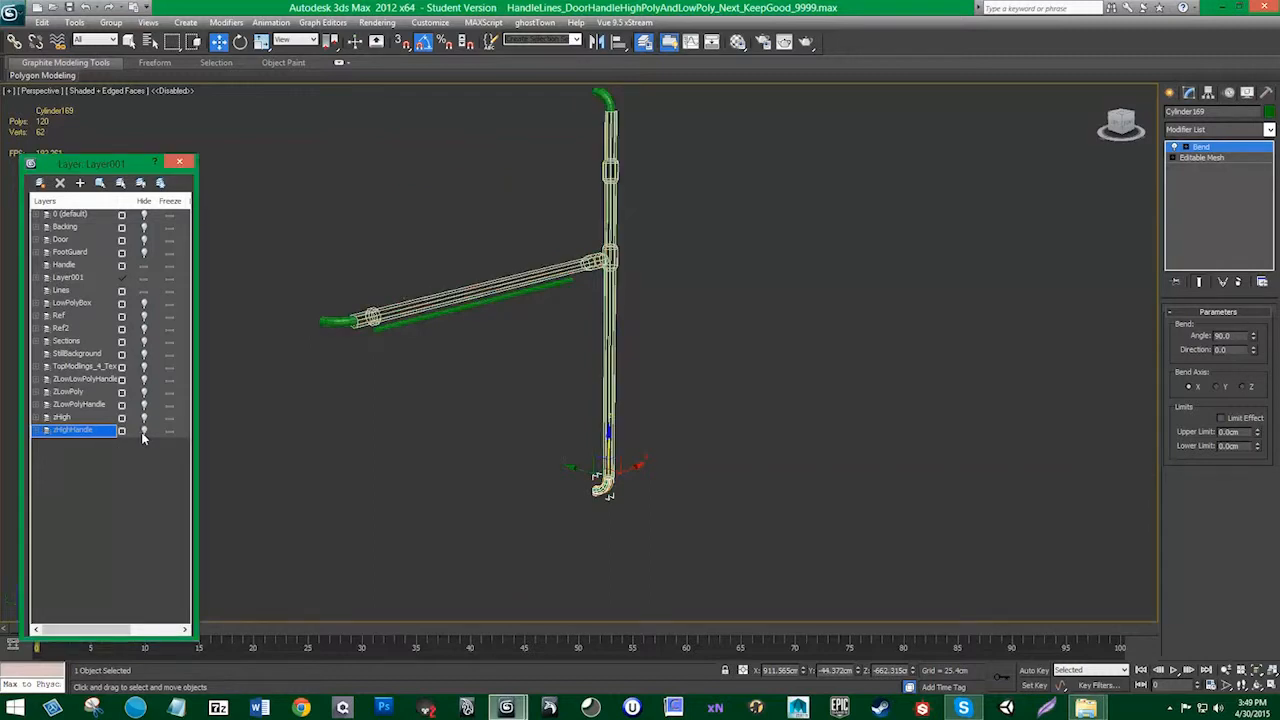
left_click(143, 431)
left_click(143, 431)
left_click(143, 431)
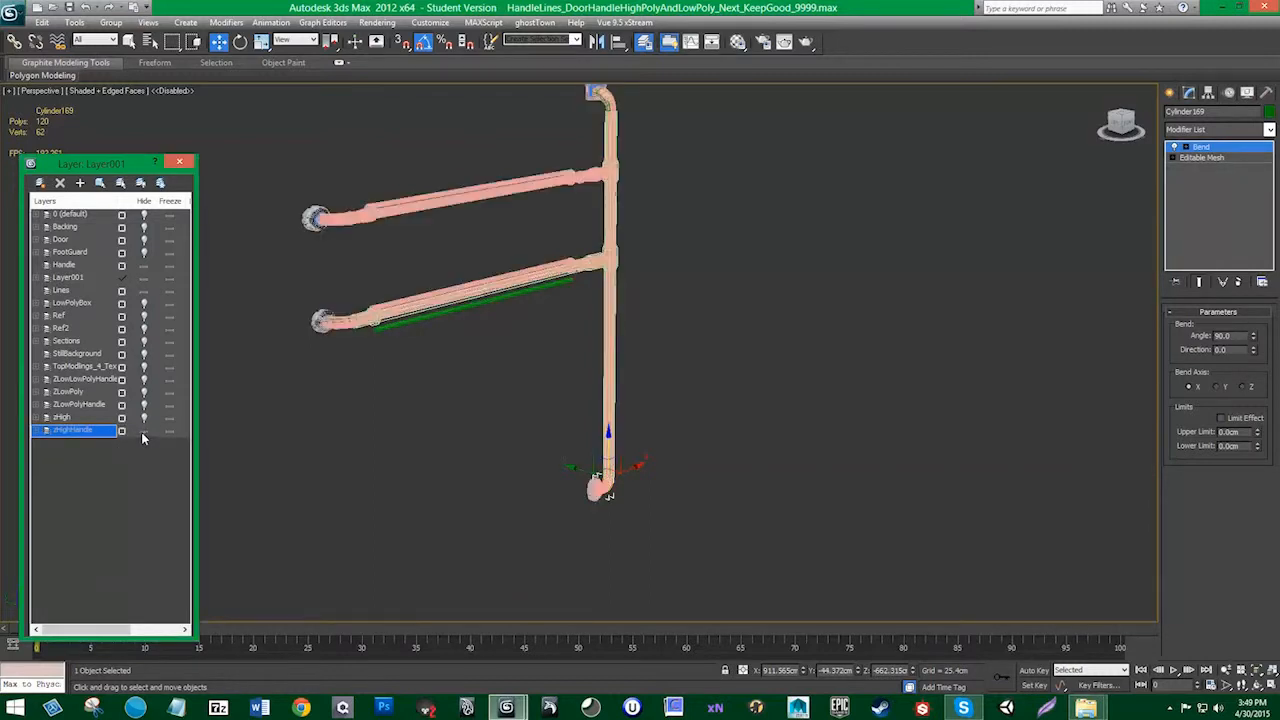
left_click(143, 431)
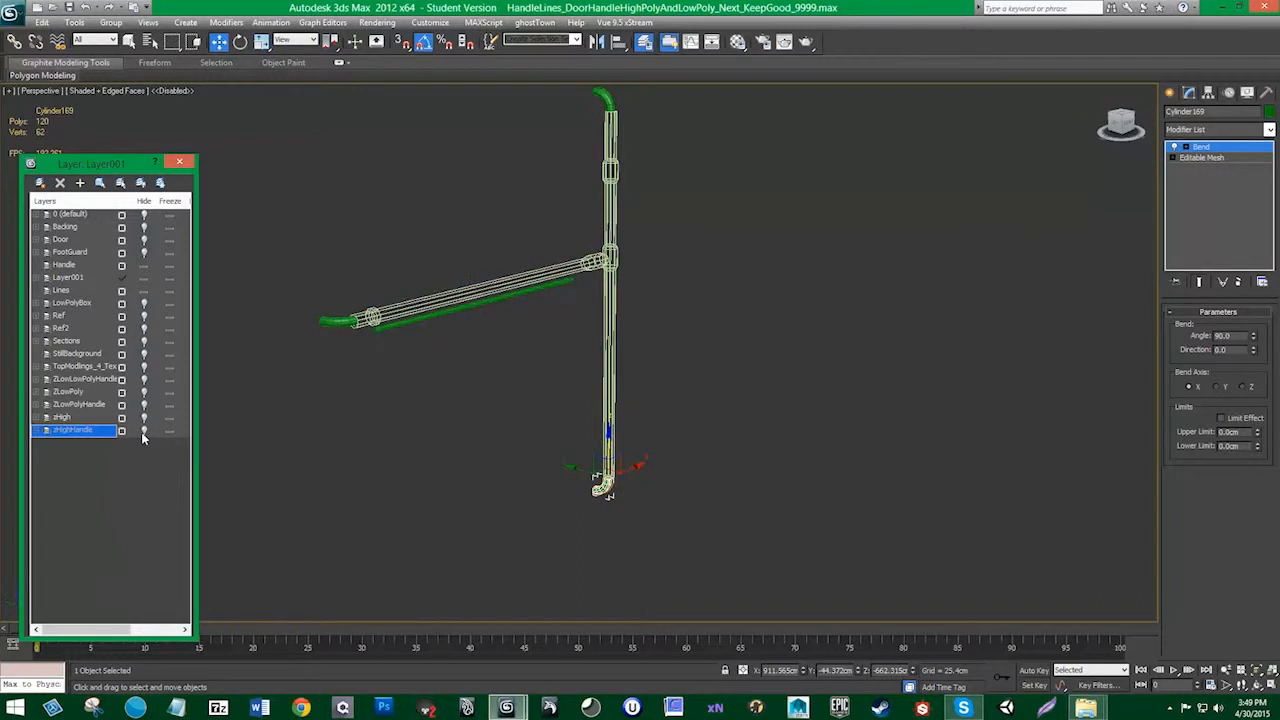
left_click(142, 431)
left_click(142, 431)
left_click(142, 431)
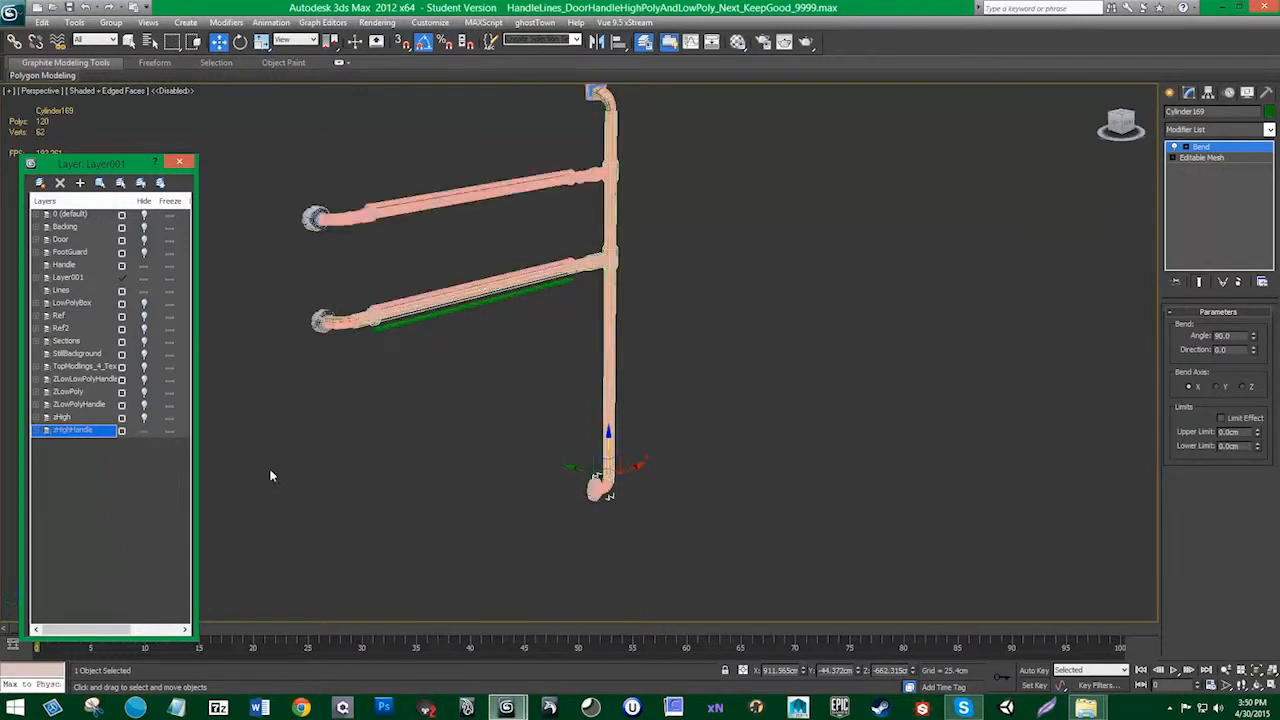
middle_click_drag(523, 546, 534, 527)
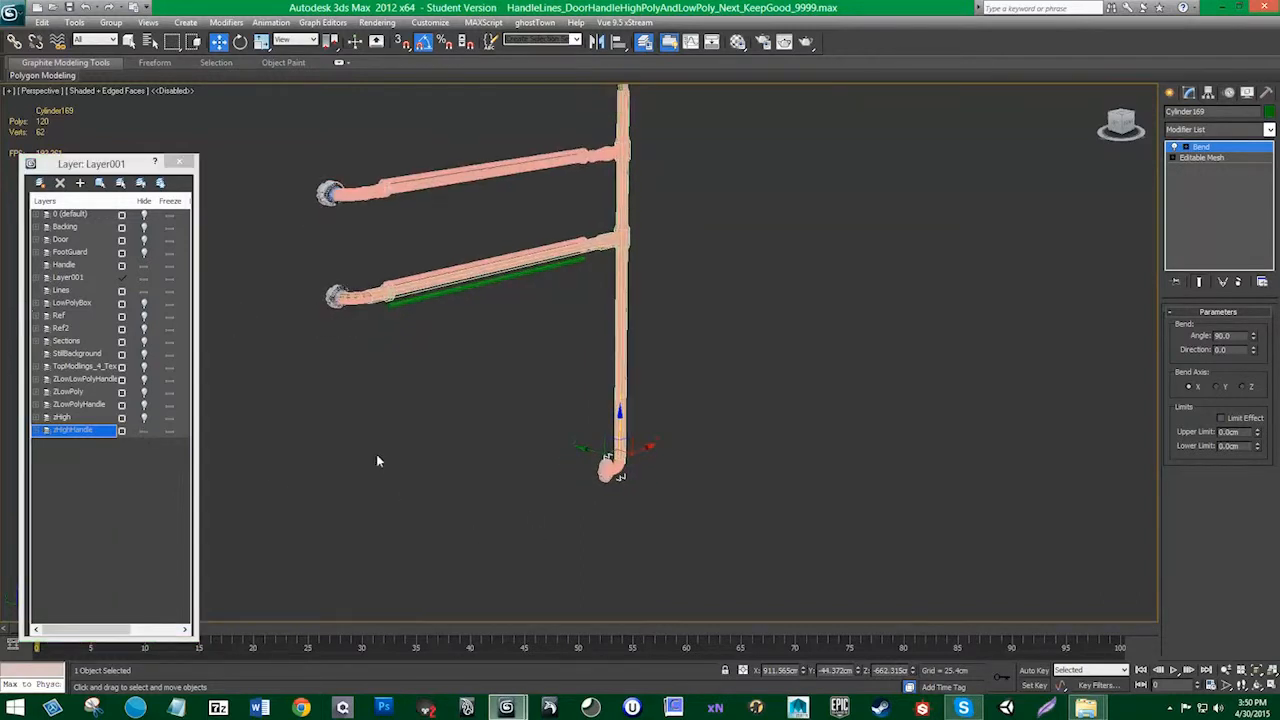
scroll(531, 457, "up", 6)
left_click(667, 612)
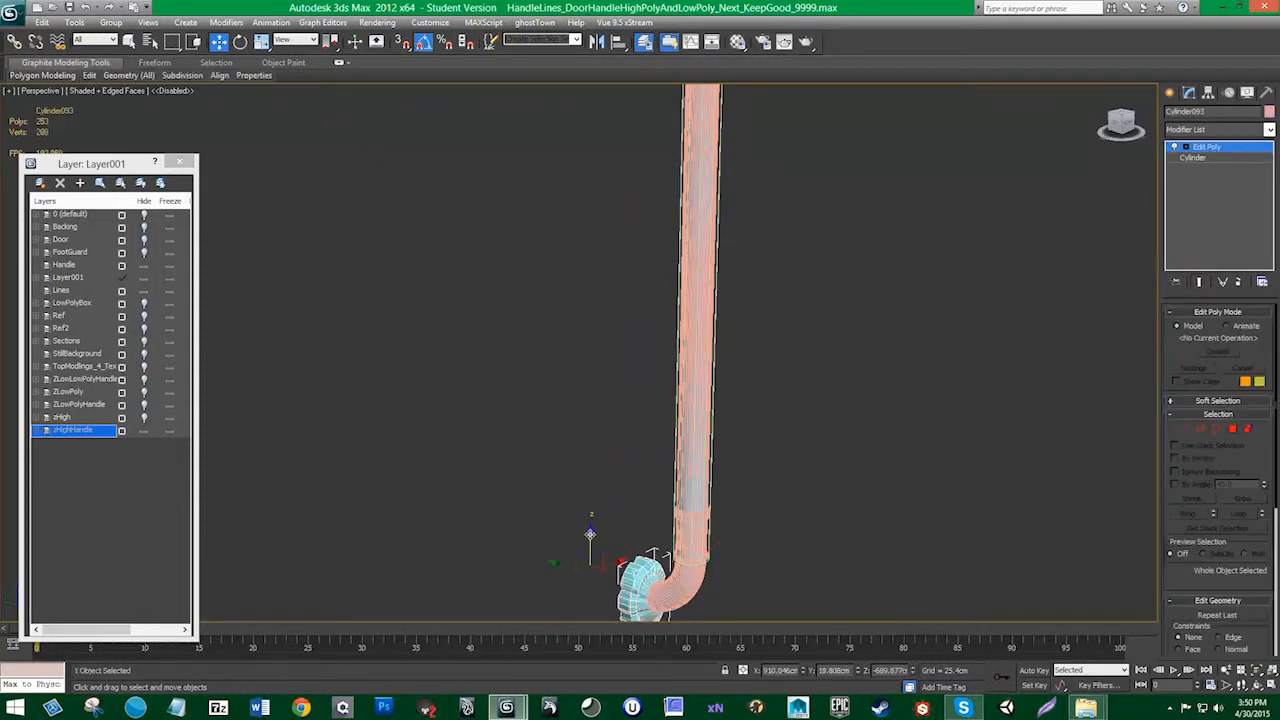
left_click_drag(589, 535, 591, 488)
key("ctrl+z")
Step: Add the low-poly flange at the bottom of the vertical pipe to the Lines layer, and rename that layer LowPoly
left_click(651, 556)
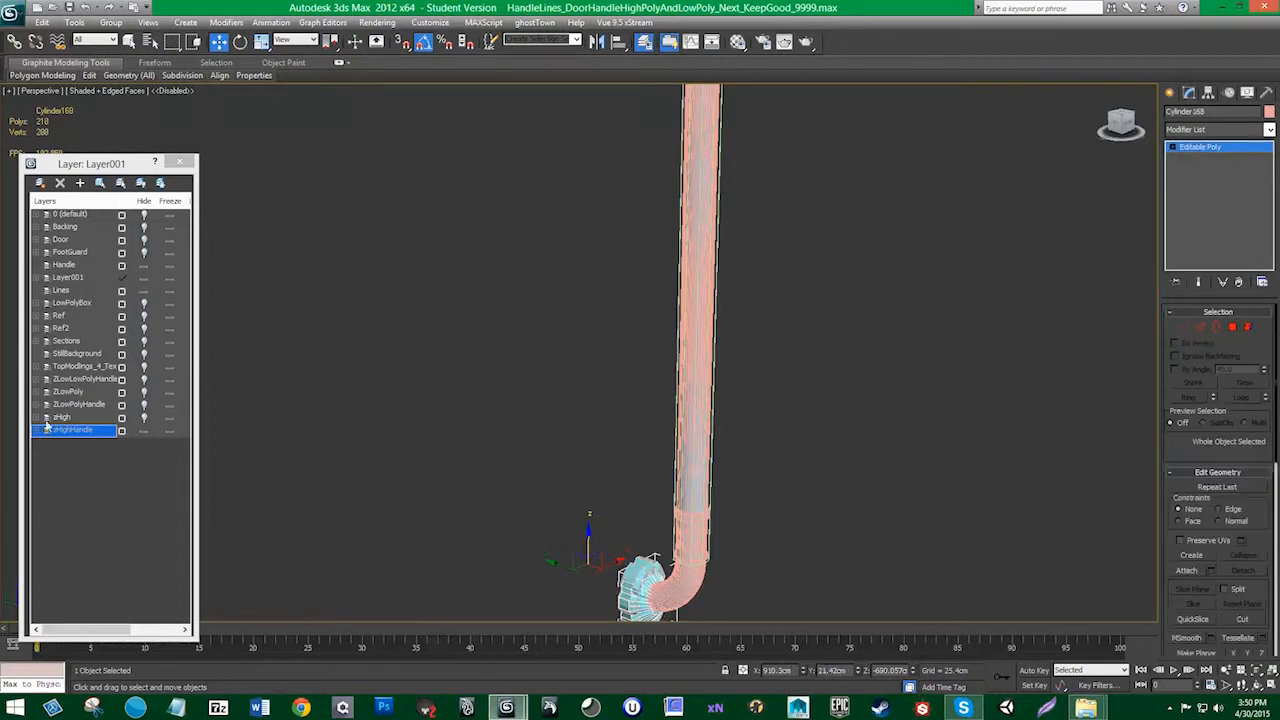
right_click(66, 291)
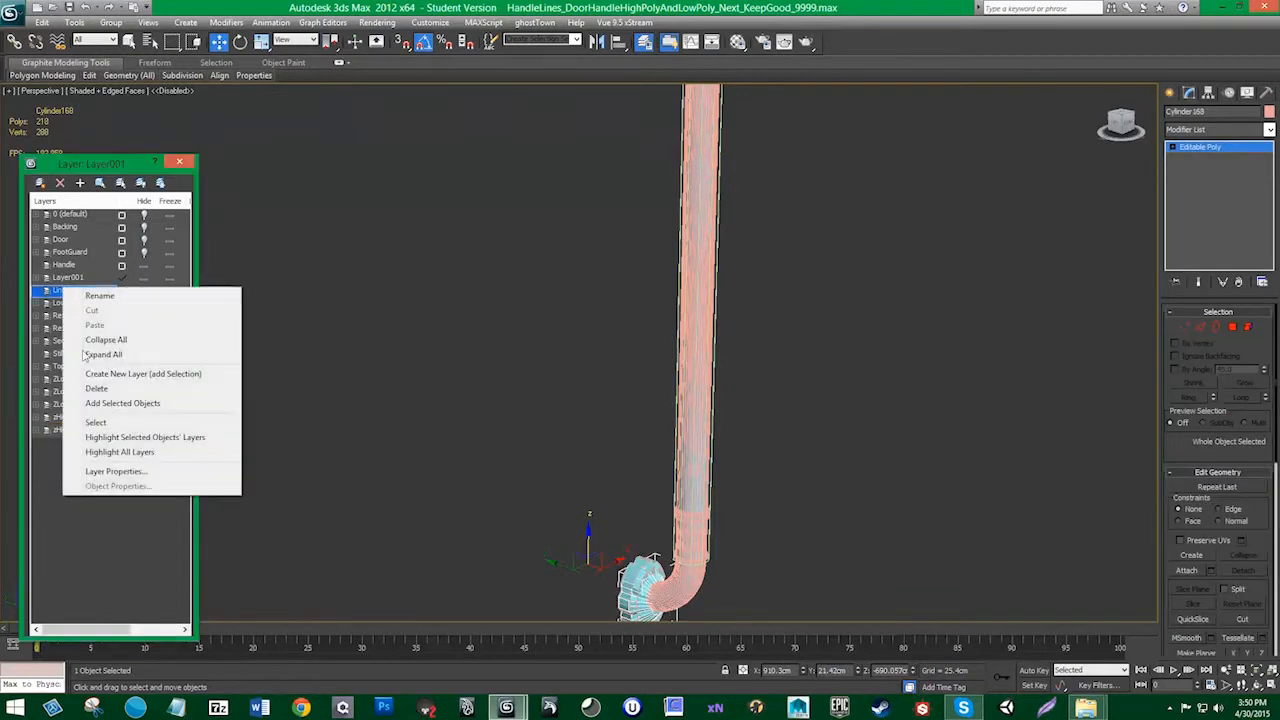
left_click(108, 405)
left_click(84, 291)
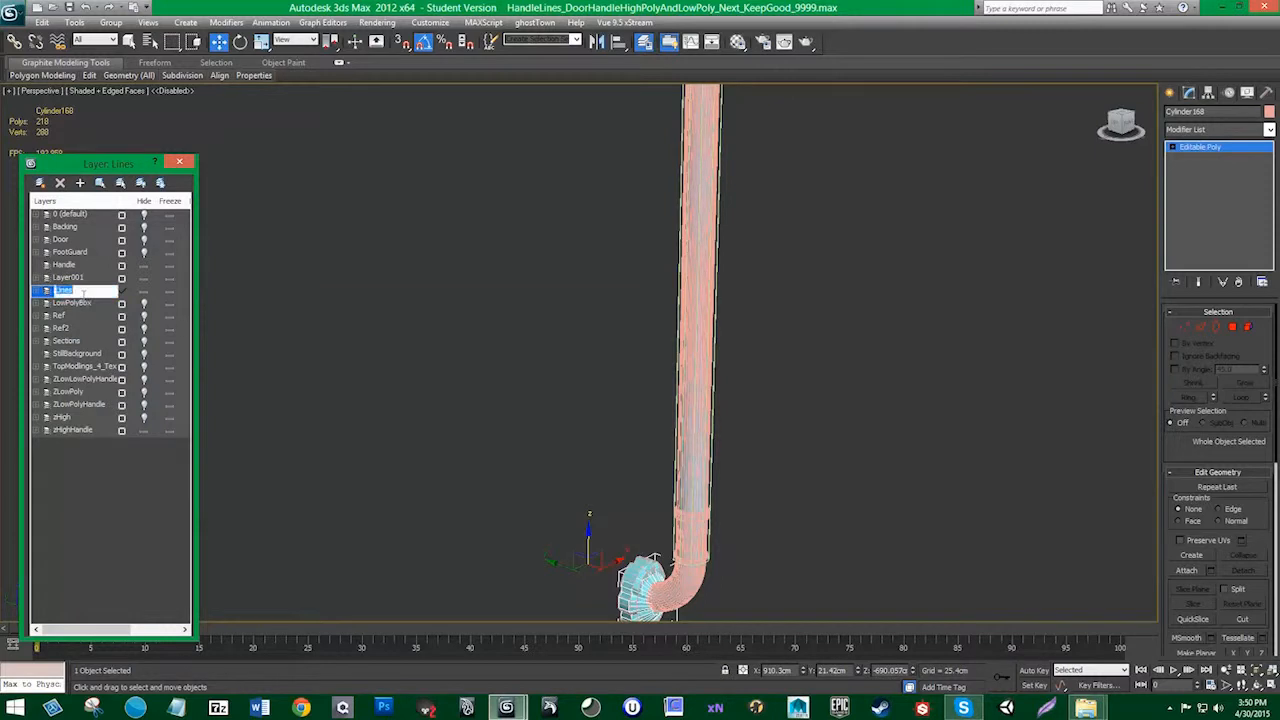
type("Lowpl")
key("Return")
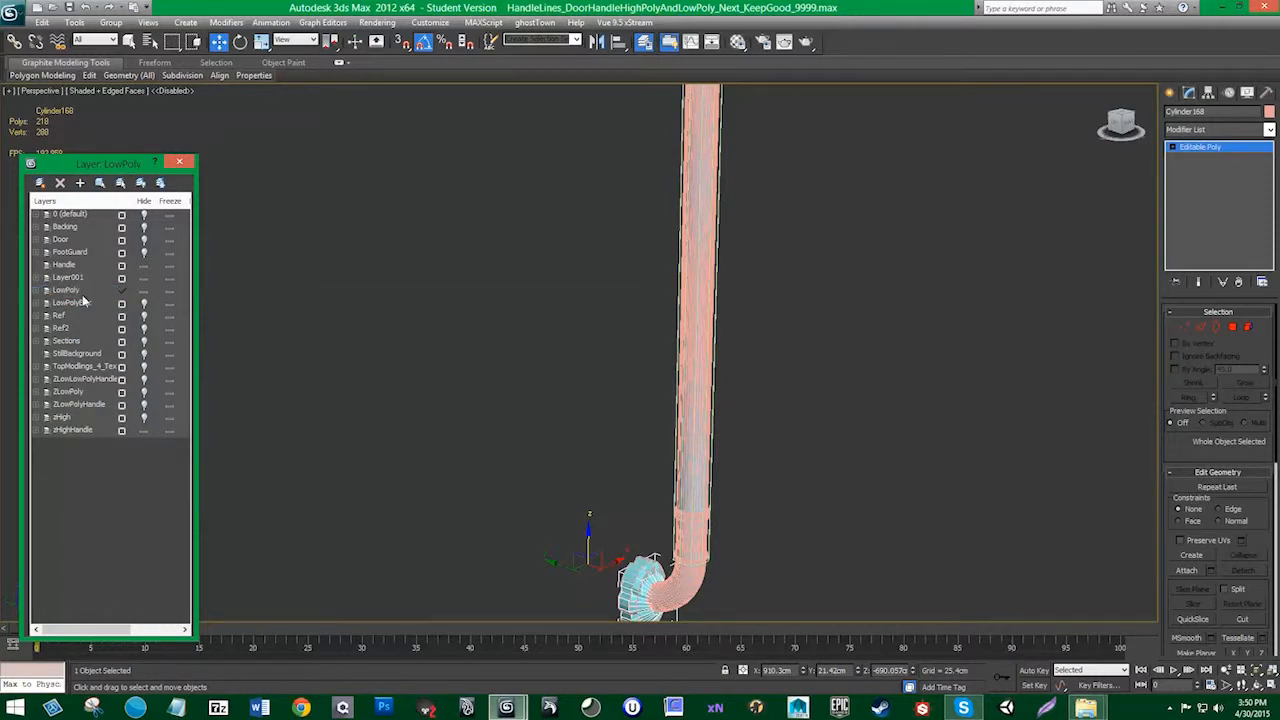
Step: Add the low-poly lower vertical pipe and the green bend beneath it to the LowPoly layer
left_click(700, 470)
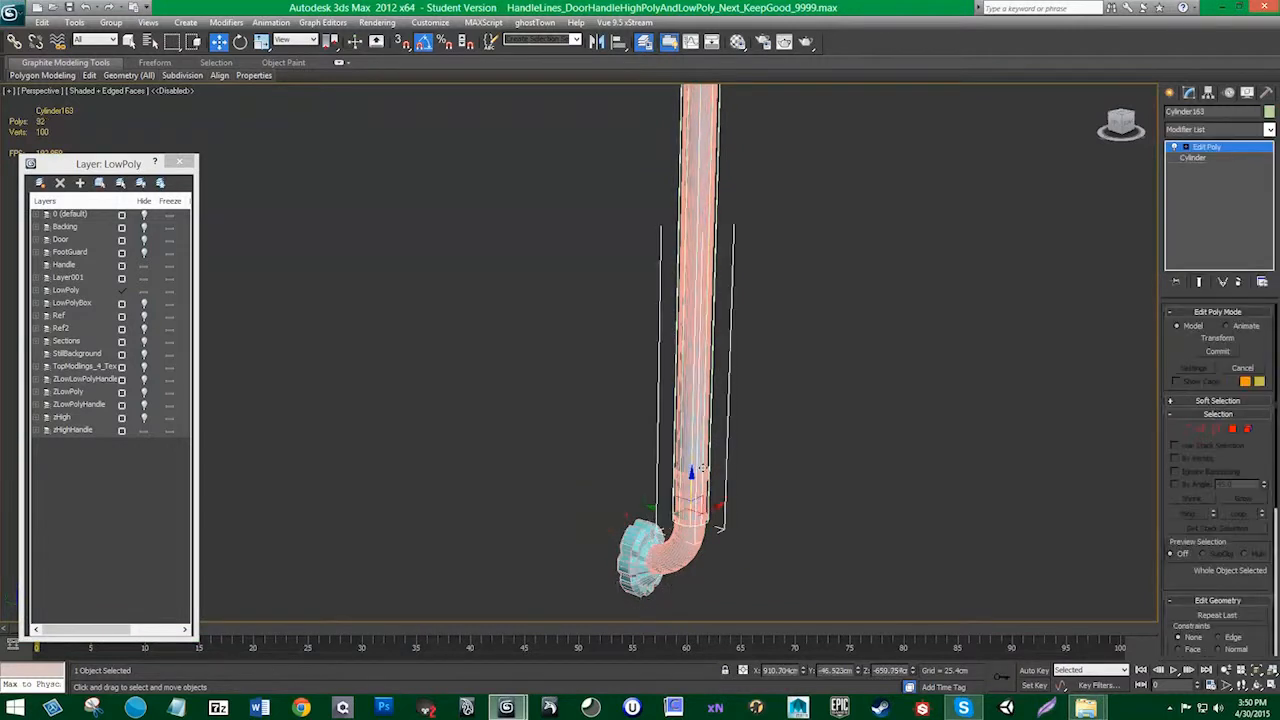
right_click(91, 291)
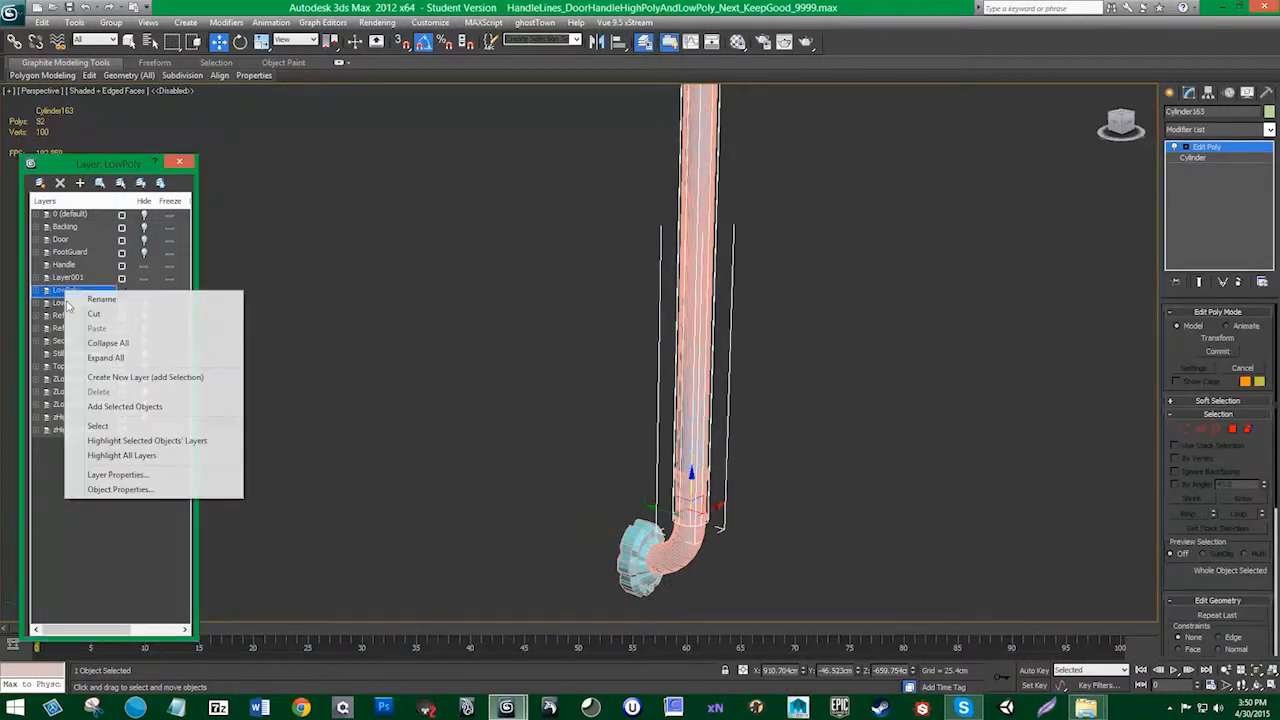
left_click(120, 407)
left_click(695, 541)
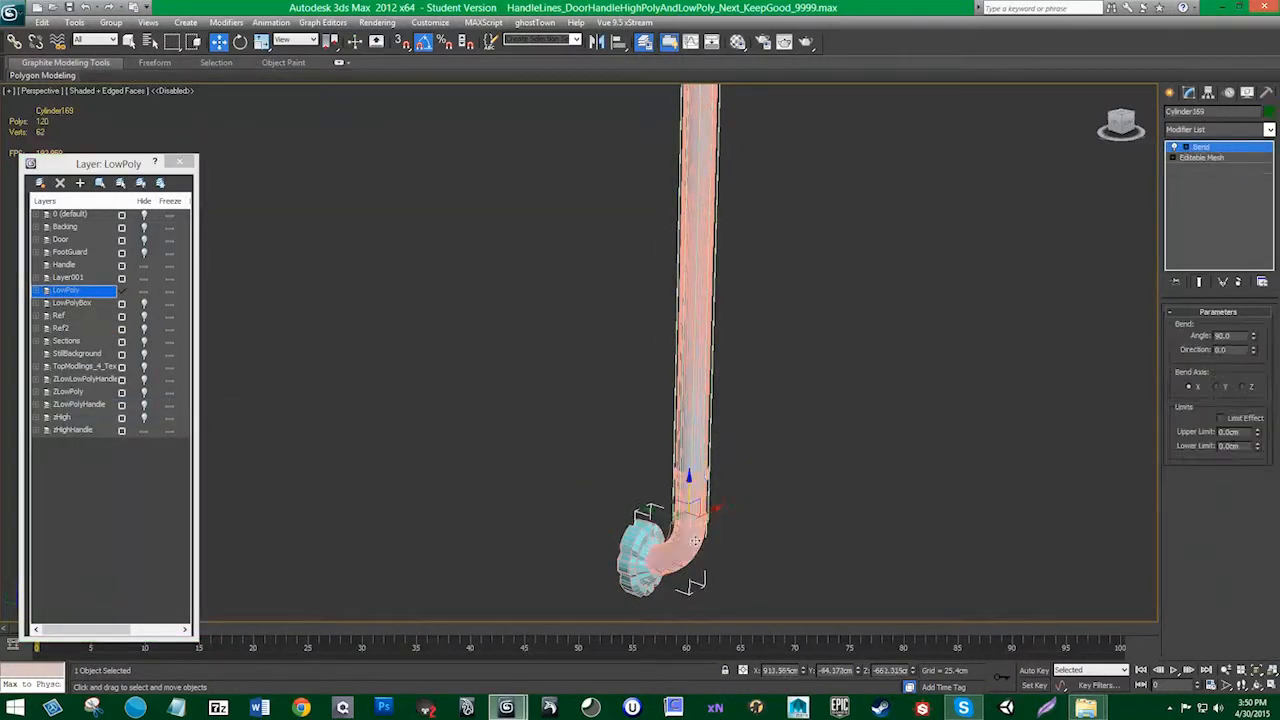
right_click(97, 291)
left_click(150, 397)
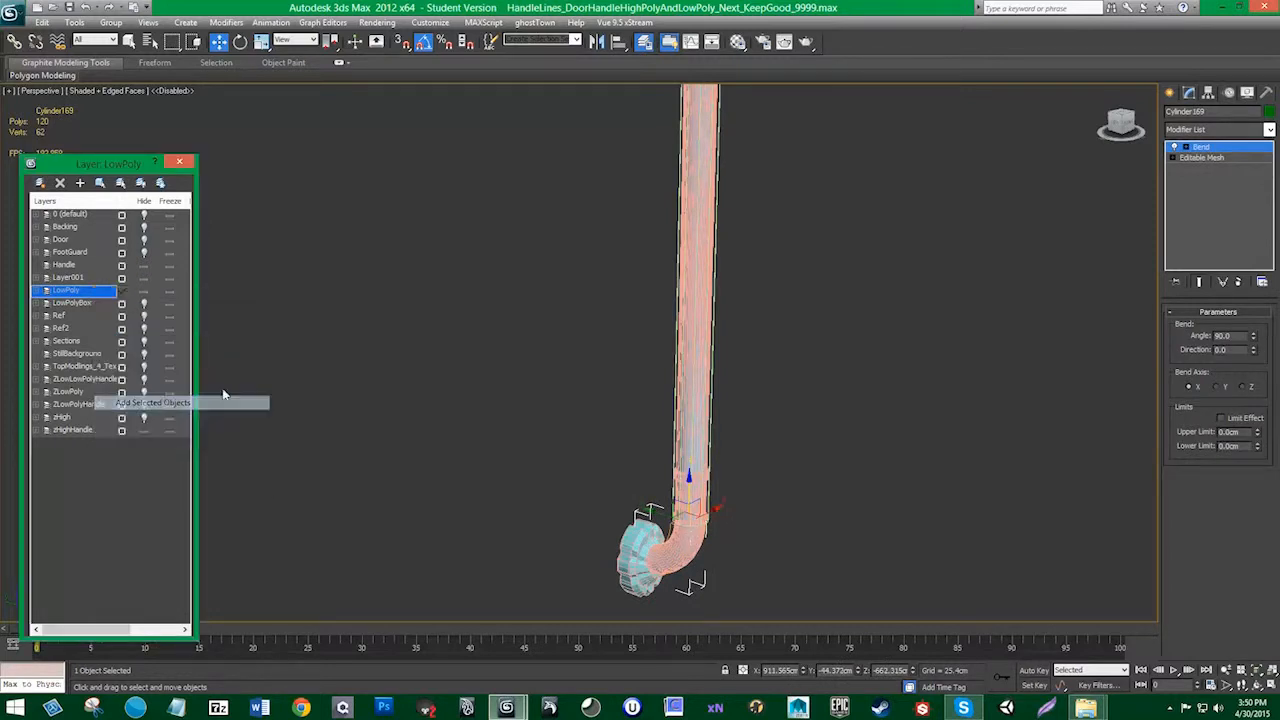
Step: Add the green rod, lower arm pipe, upper vertical pipe, top bend with PULL sign, and lower arm's bend and flange to the LowPoly layer
scroll(403, 344, "down", 5)
scroll(443, 345, "up", 5)
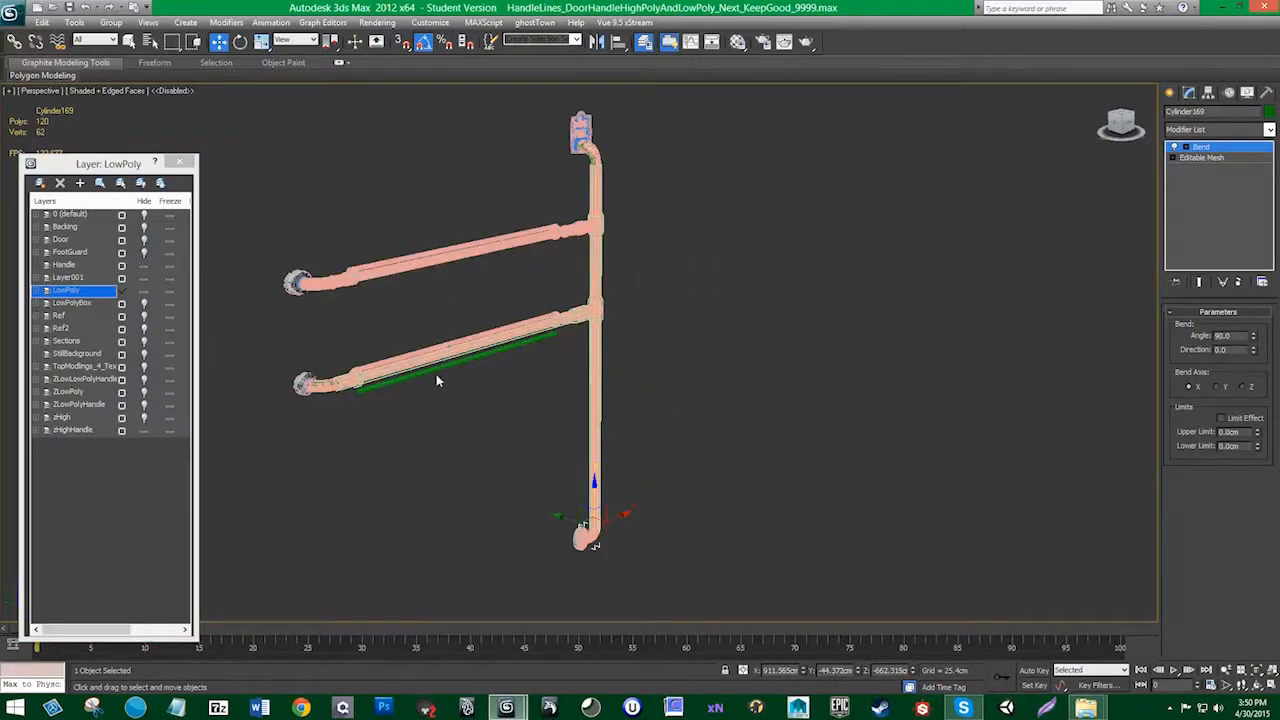
left_click(436, 378)
scroll(565, 338, "up", 5)
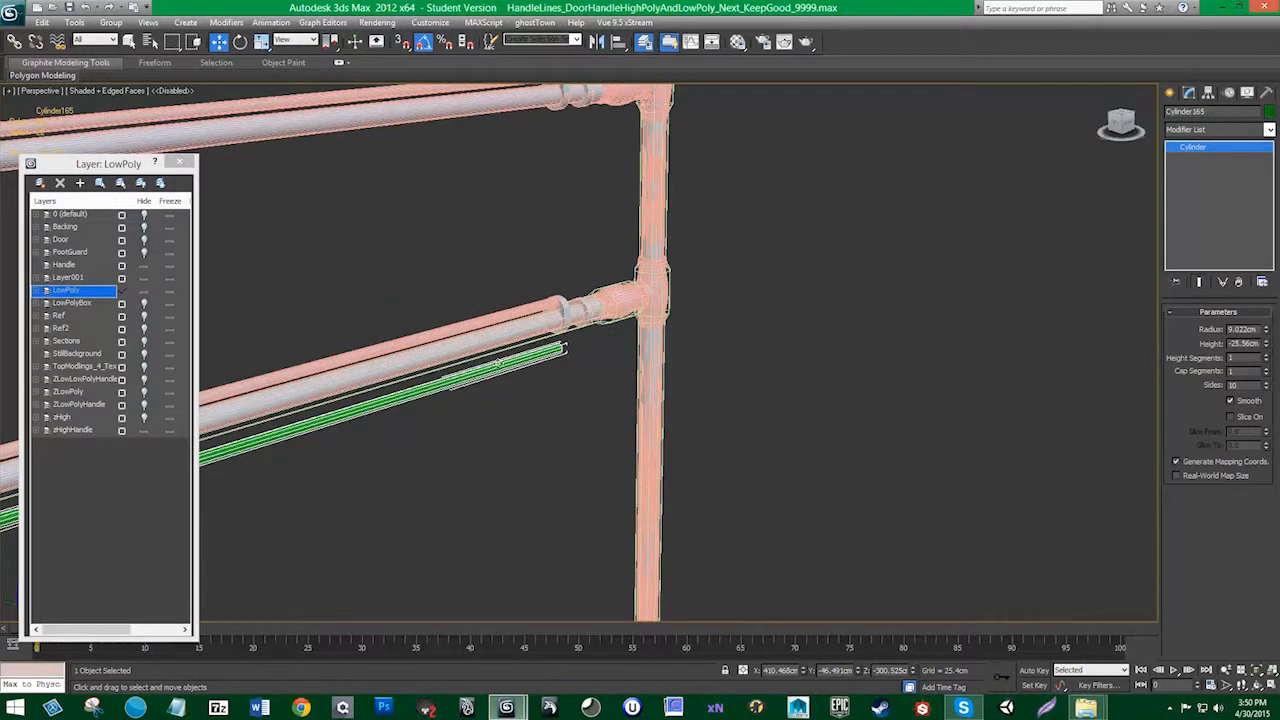
left_click(596, 294, "ctrl")
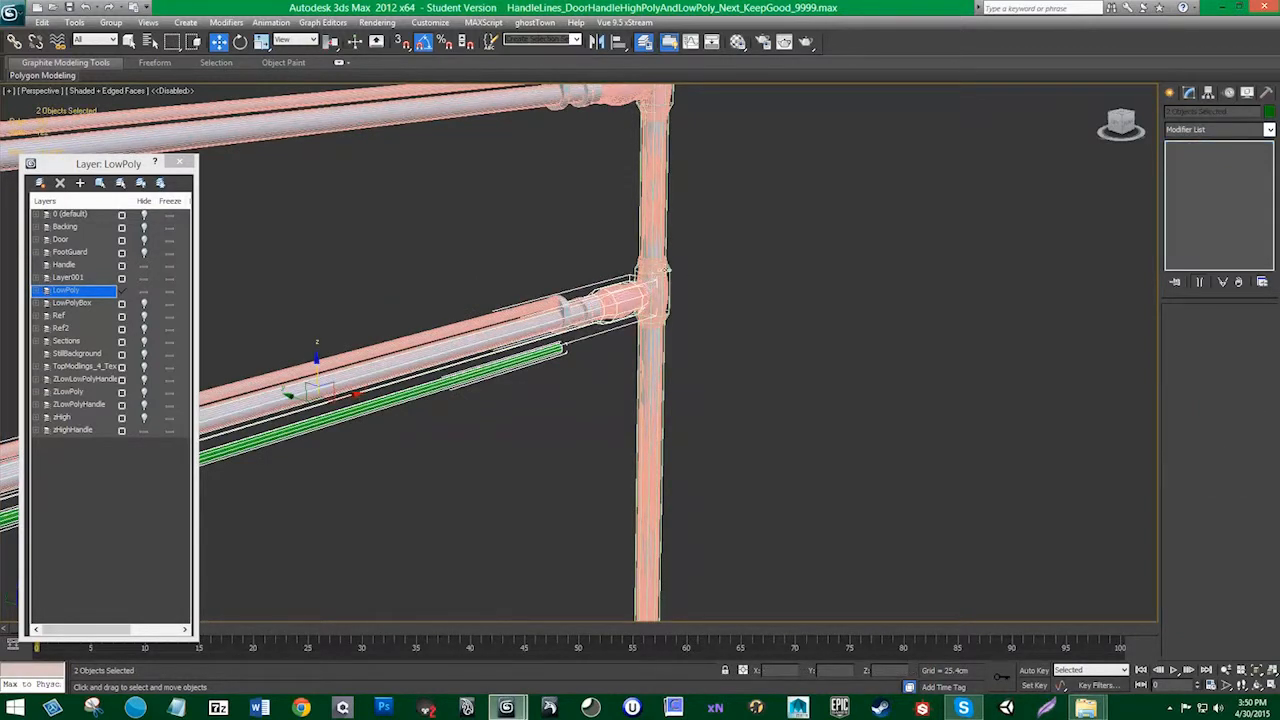
left_click(668, 271, "ctrl")
middle_click_drag(605, 283, 597, 413)
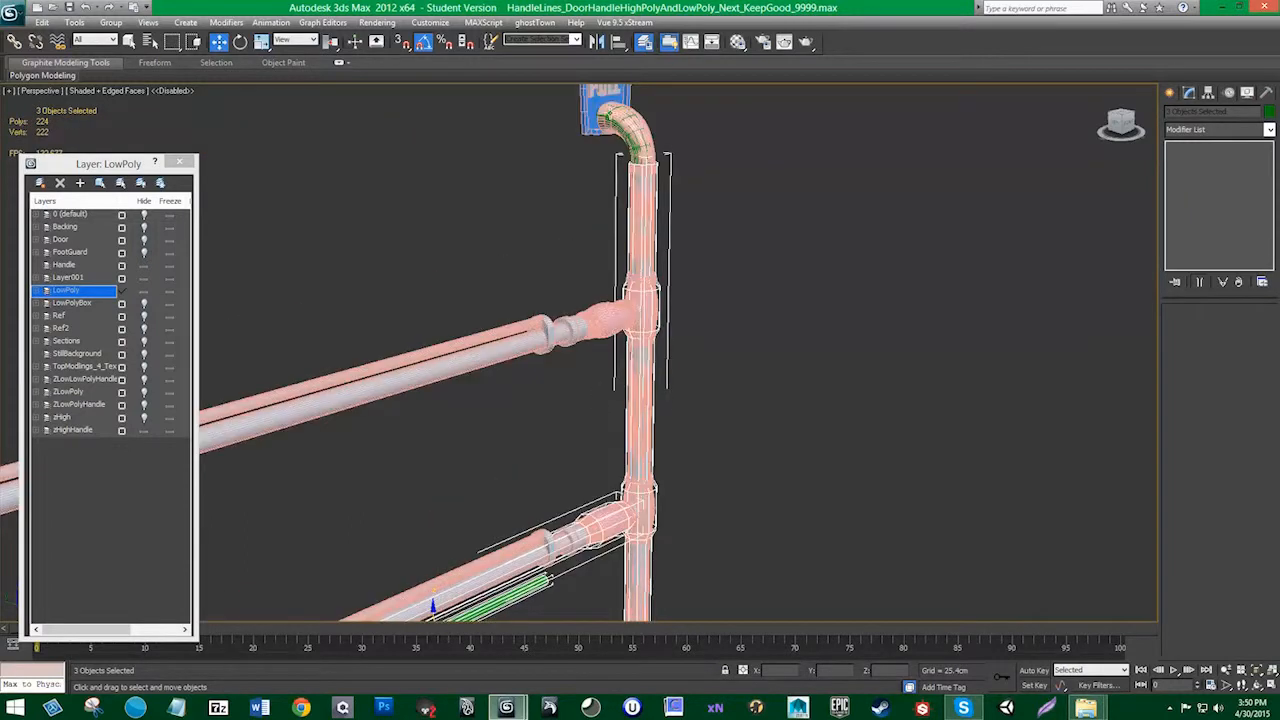
middle_click_drag(597, 290, 563, 418)
left_click_drag(531, 143, 595, 270, "ctrl")
middle_click_drag(510, 348, 577, 246)
scroll(509, 366, "down", 5)
middle_click_drag(509, 364, 624, 262)
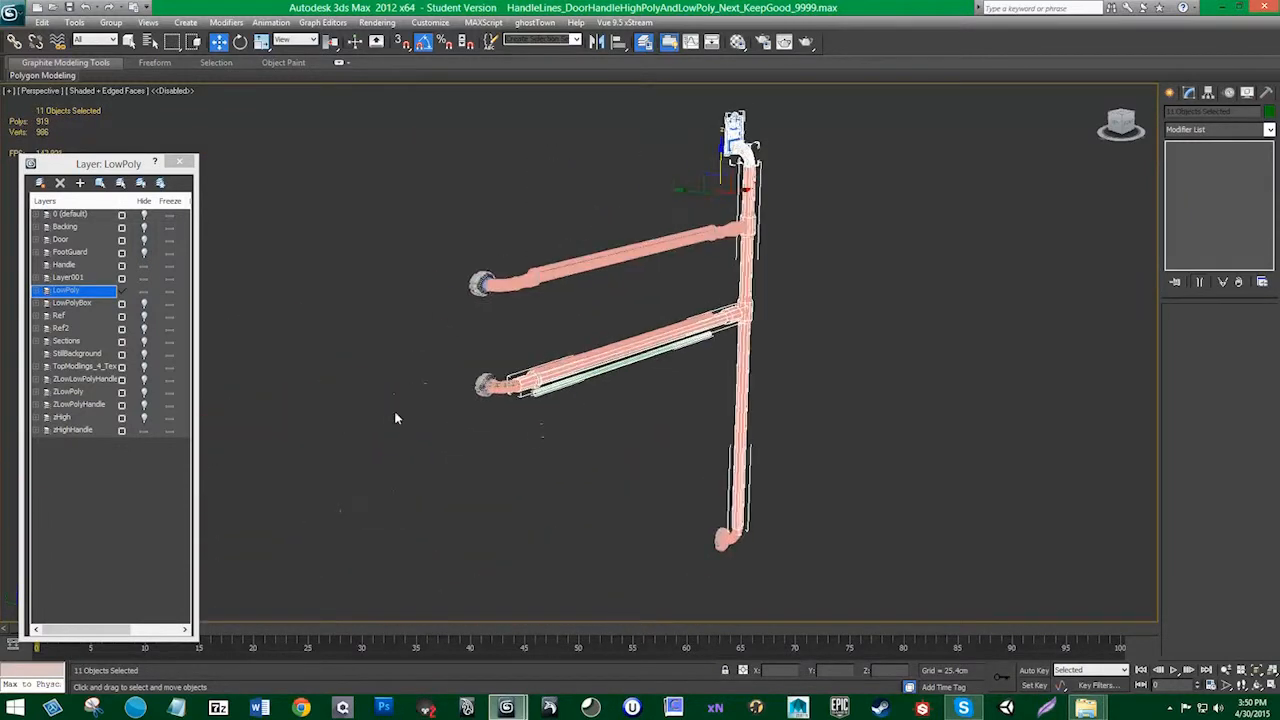
scroll(394, 416, "up", 5)
middle_click_drag(368, 442, 467, 403)
left_click(512, 393, "ctrl")
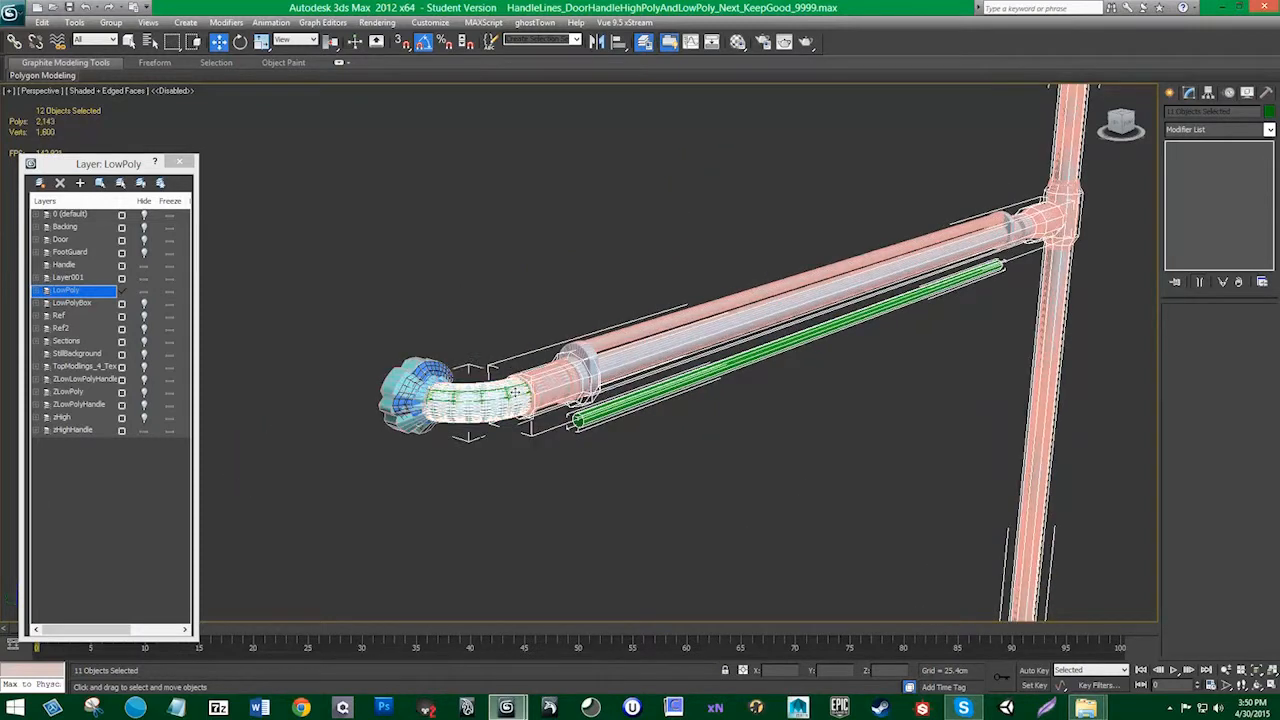
left_click(511, 394, "ctrl")
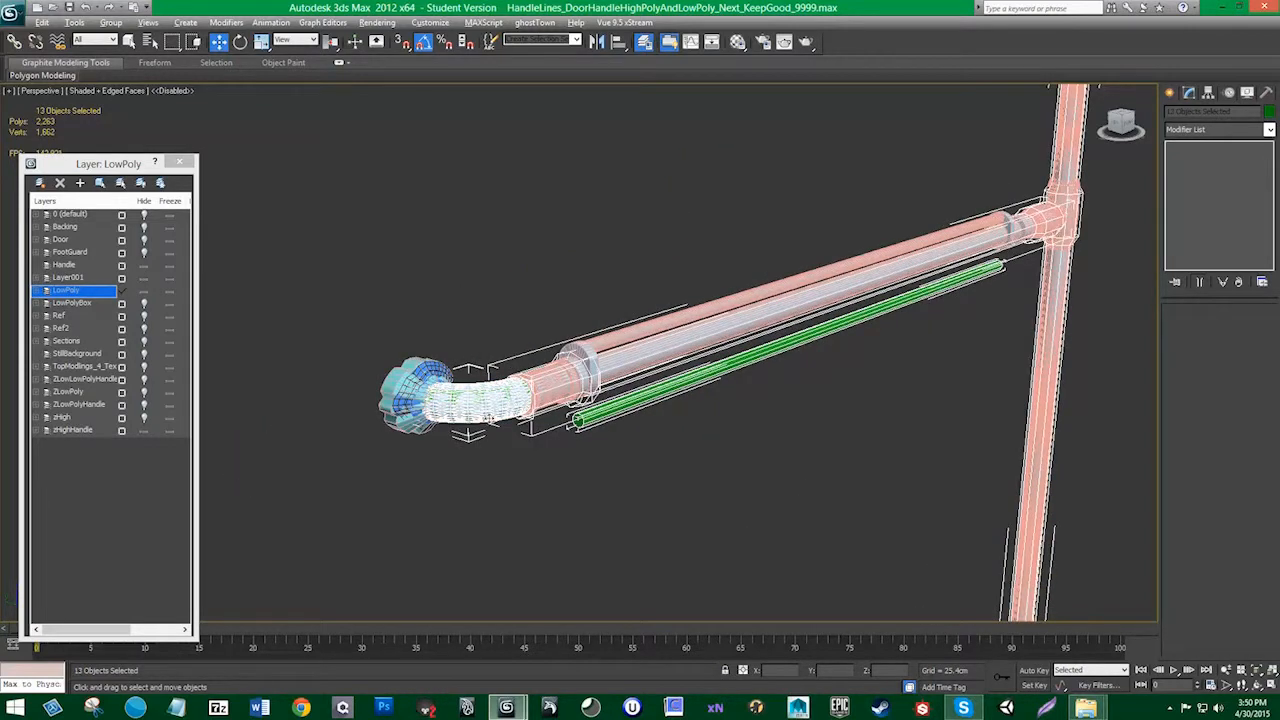
left_click(487, 416, "alt")
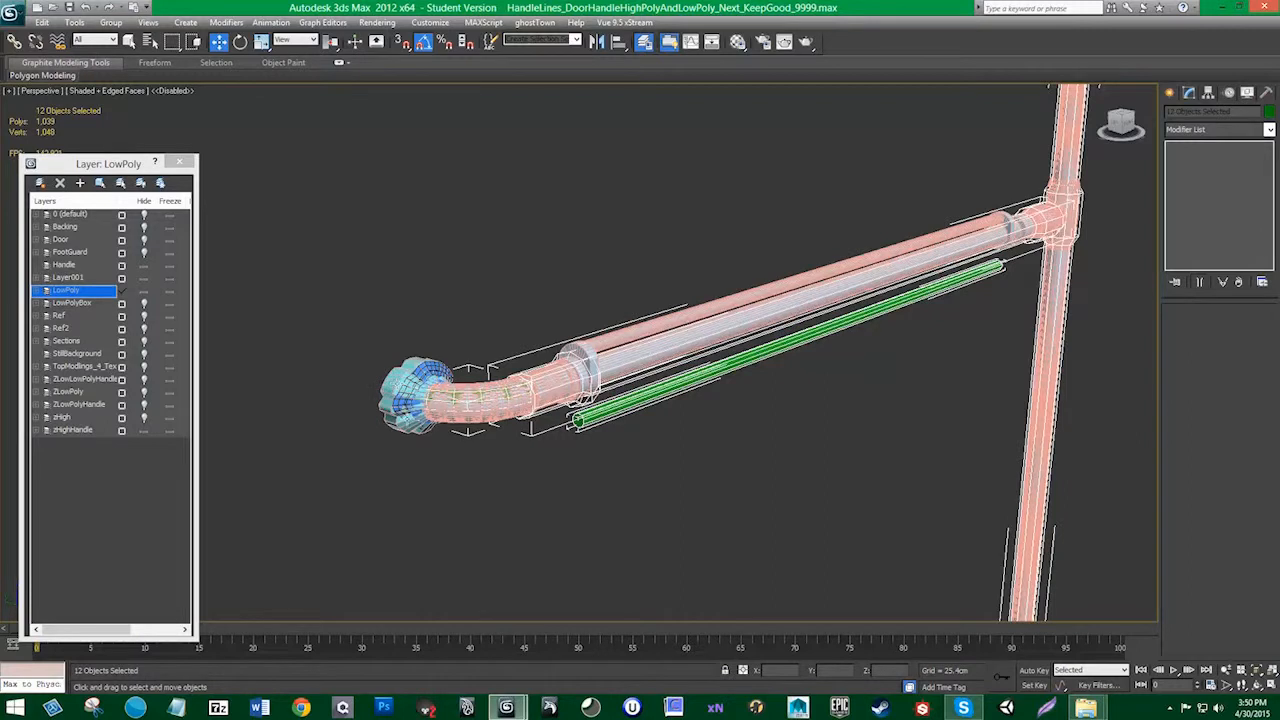
left_click(409, 419, "ctrl")
right_click(88, 291)
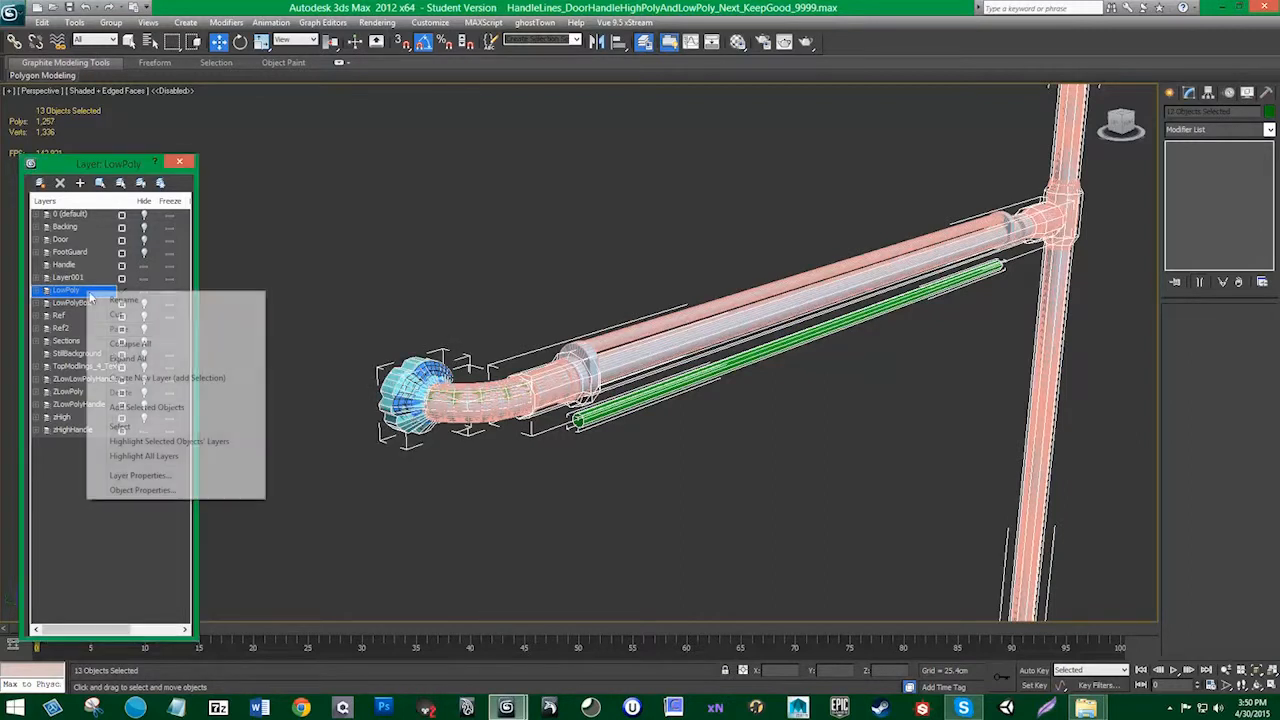
left_click(122, 408)
Step: Hide the zHighHandle layer and clear the selection so only the low-poly handle parts are shown
scroll(430, 320, "down", 5)
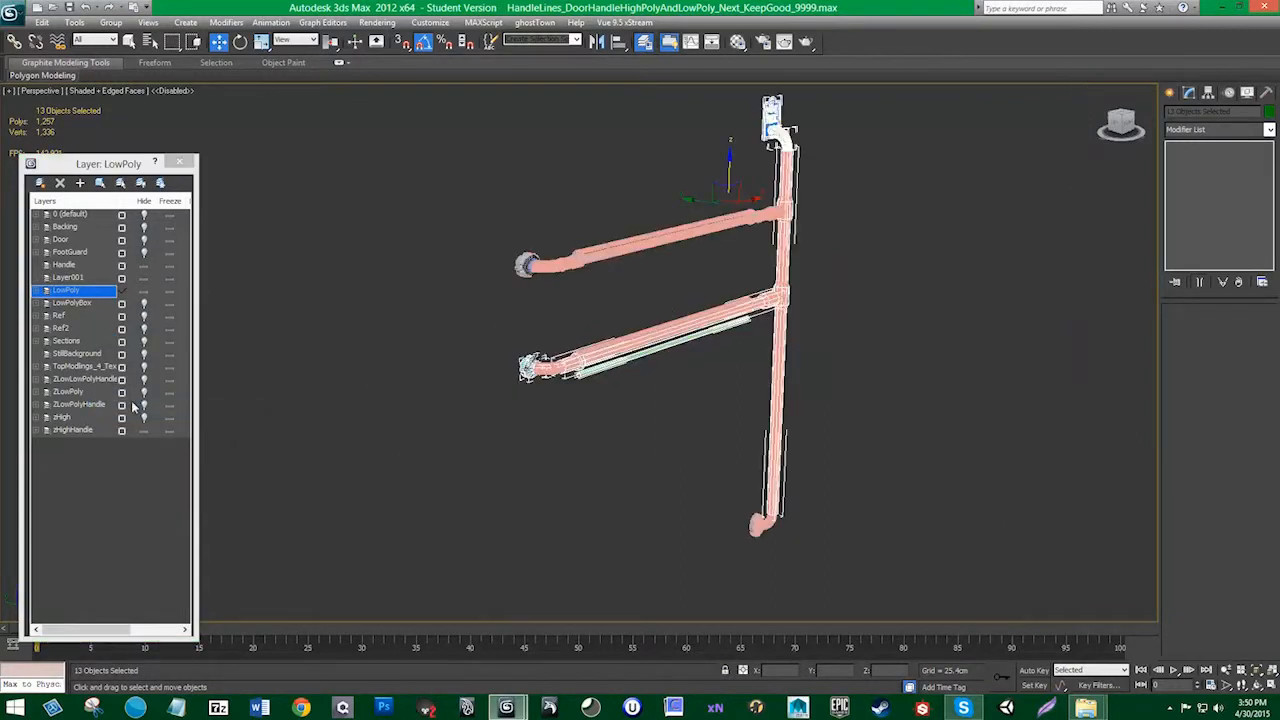
left_click(144, 431)
left_click(649, 377)
scroll(683, 317, "up", 3)
middle_click_drag(683, 317, 565, 357)
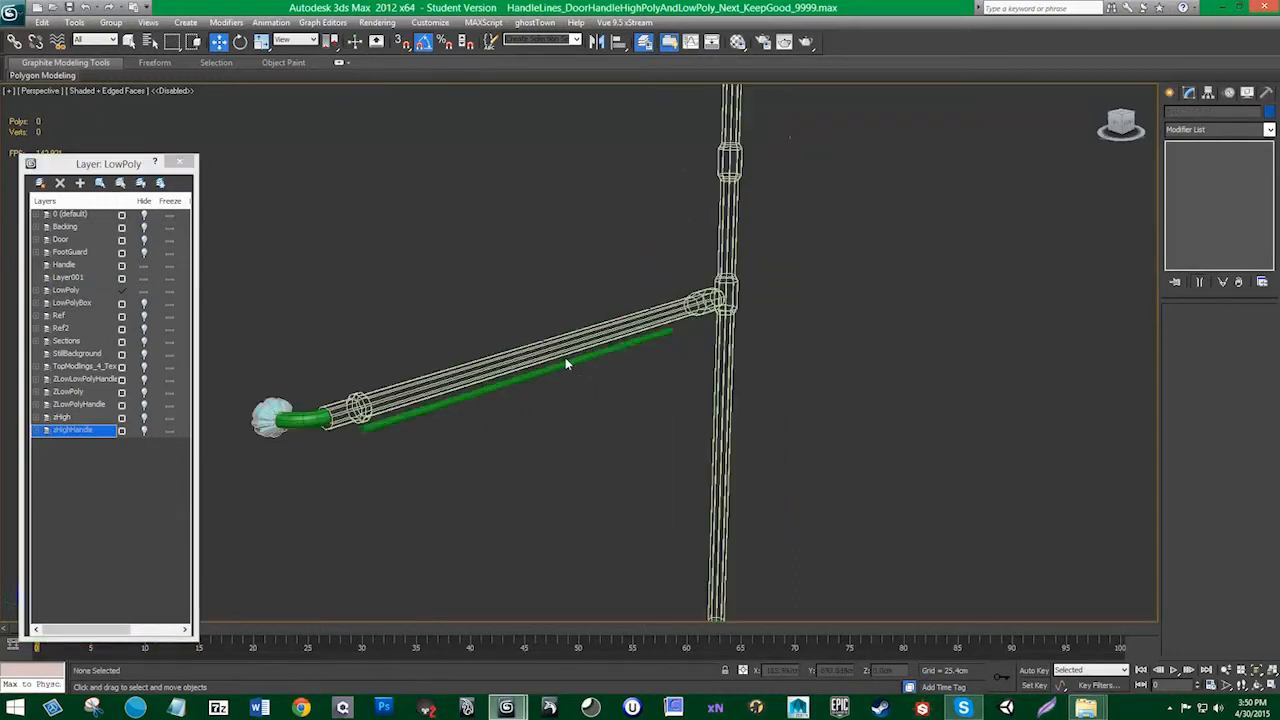
Step: Raise the green rod about 32 cm in Z, from below the low-poly arm pipe to just above it
scroll(565, 357, "up", 3)
left_click(436, 413)
key("z")
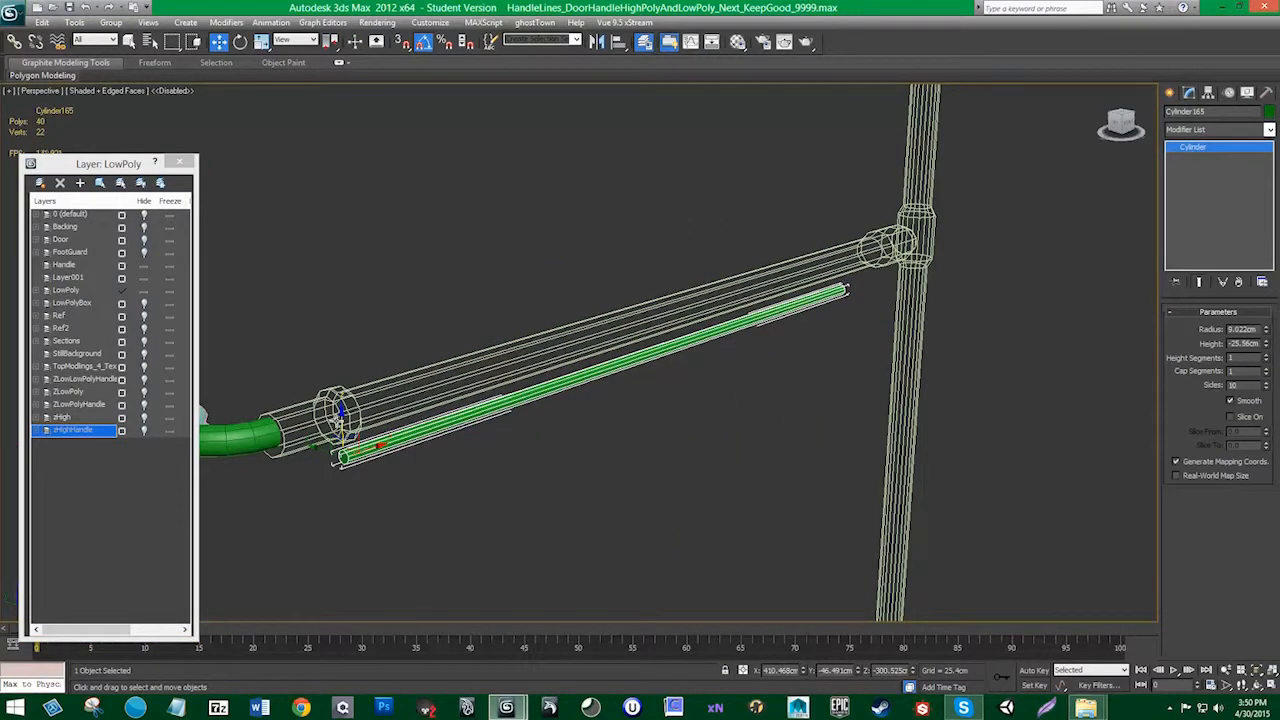
left_click_drag(348, 418, 358, 347)
Step: Add the leftover high-poly bend below the PULL sign to the hidden zHighHandle layer
mouse_move(425, 405)
middle_mouse_down("alt")
mouse_move(346, 422)
mouse_move(333, 400)
mouse_move(449, 400)
middle_mouse_up("alt")
middle_click_drag(620, 540, 556, 537)
middle_click_drag(745, 125, 650, 407)
middle_click_drag(689, 242, 652, 488)
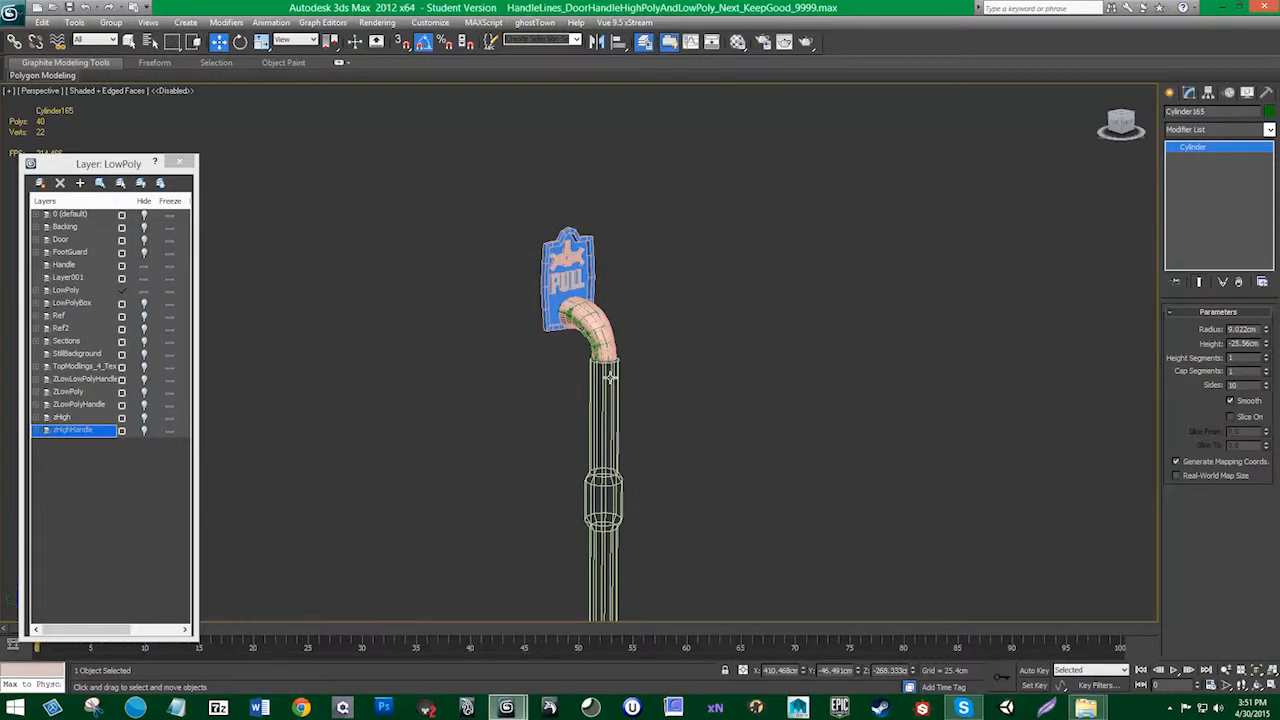
left_click(610, 333)
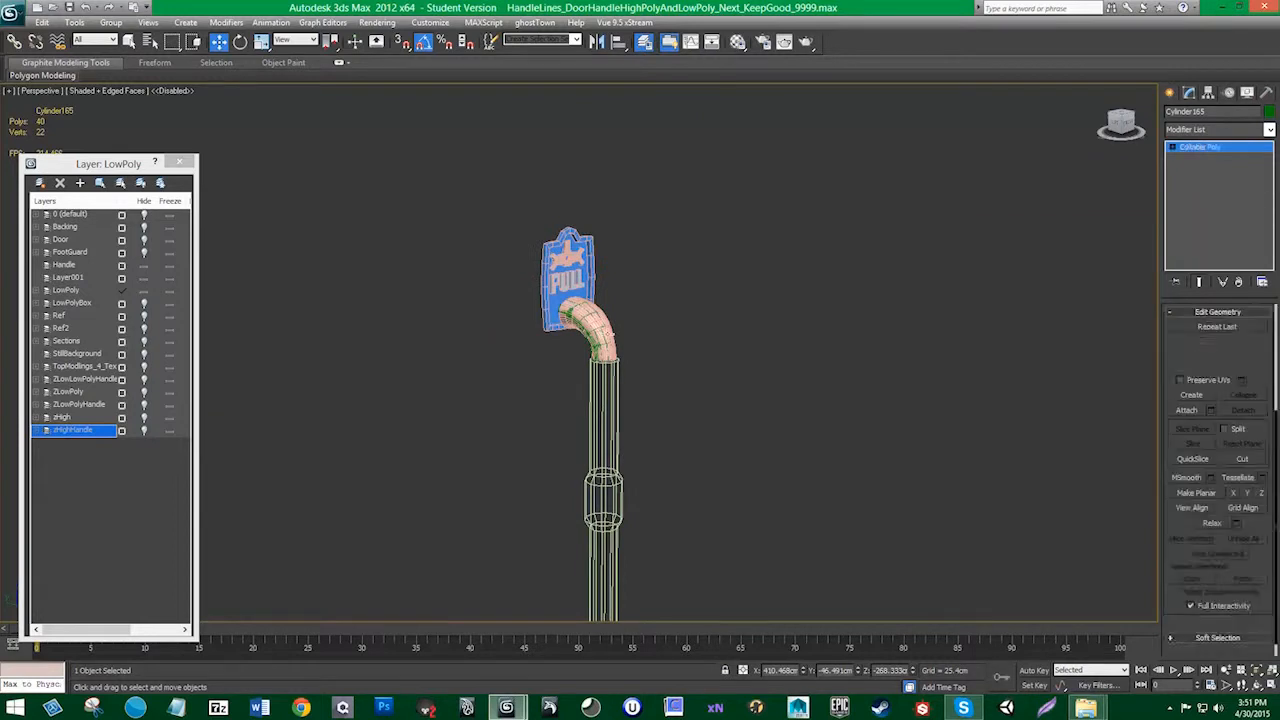
right_click(47, 432)
left_click(130, 545)
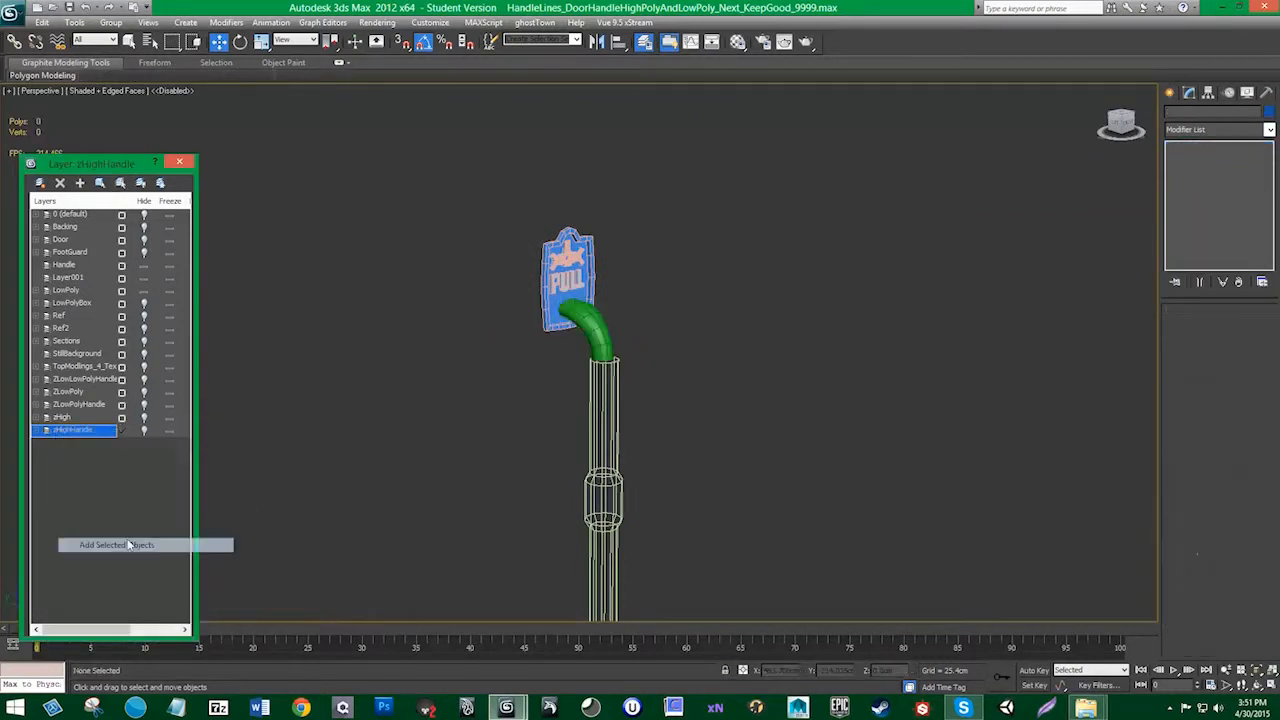
Step: Shift the green rod about 4 cm in X and raise it about 3 cm above the low-poly arm pipe
middle_click_drag(514, 446, 535, 396)
scroll(531, 359, "down", 5)
middle_click_drag(465, 468, 499, 390)
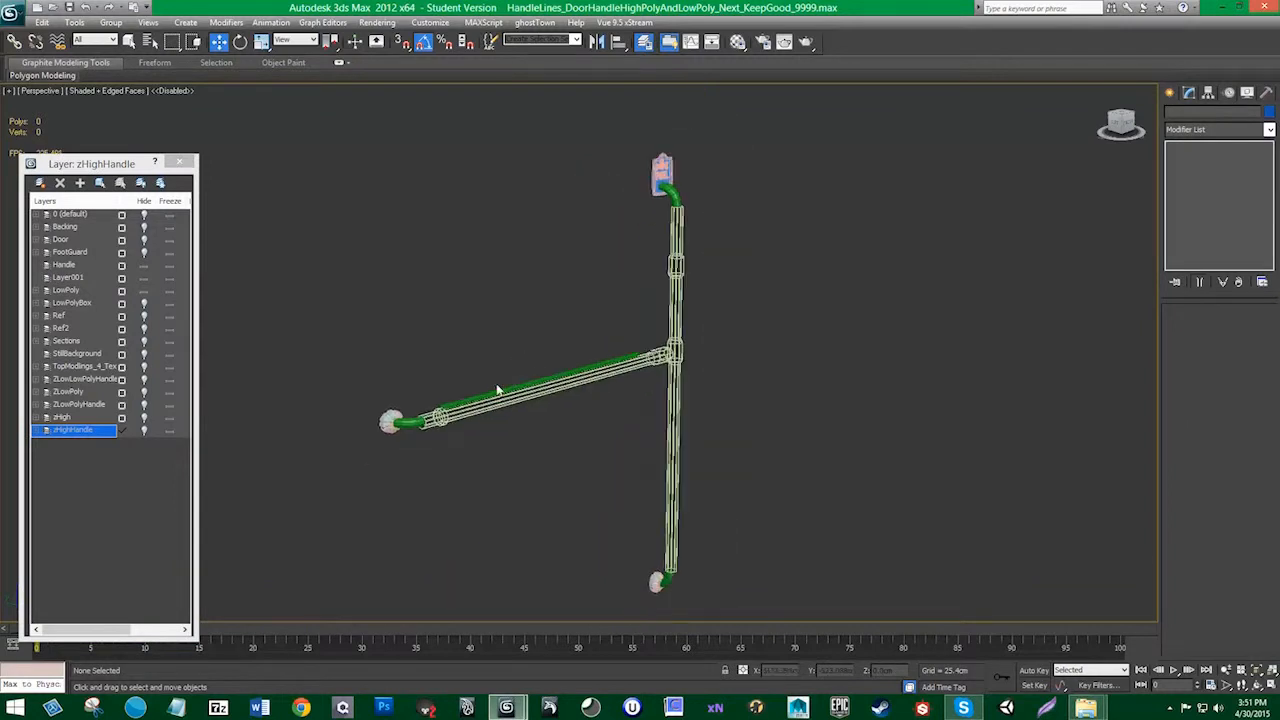
scroll(497, 390, "up", 10)
left_click(473, 322)
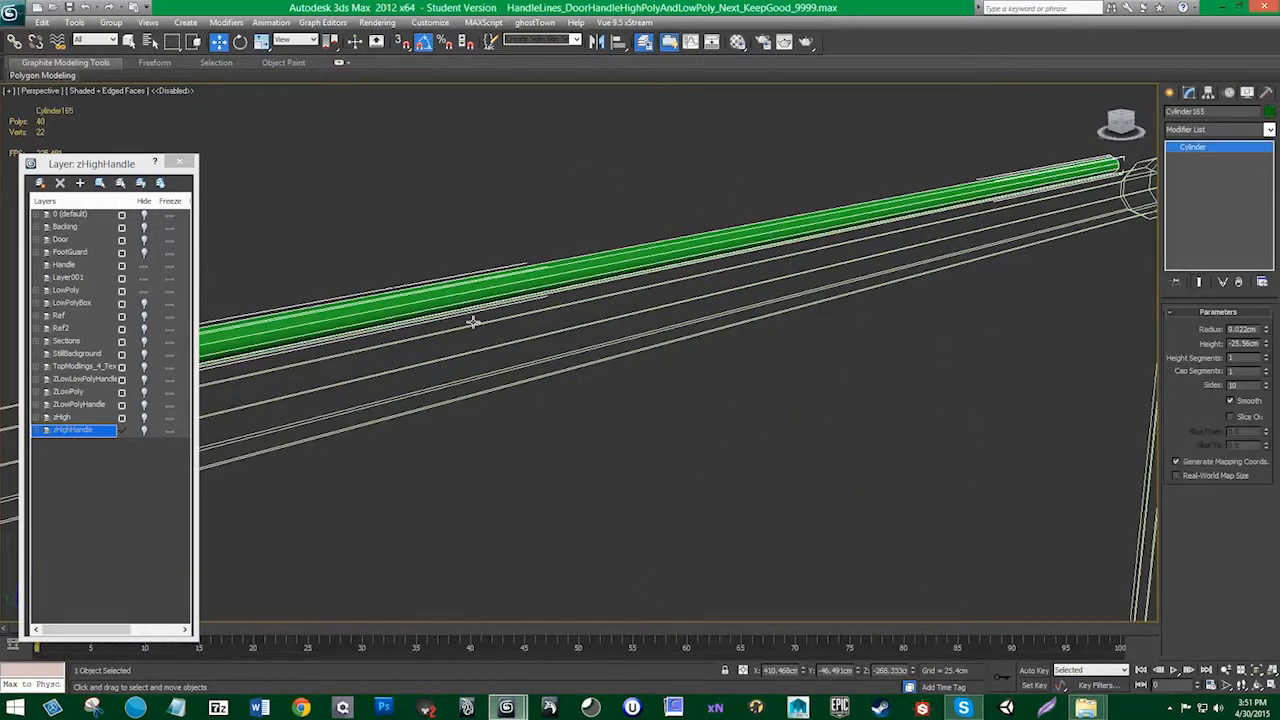
middle_click_drag(473, 322, 538, 410, "alt")
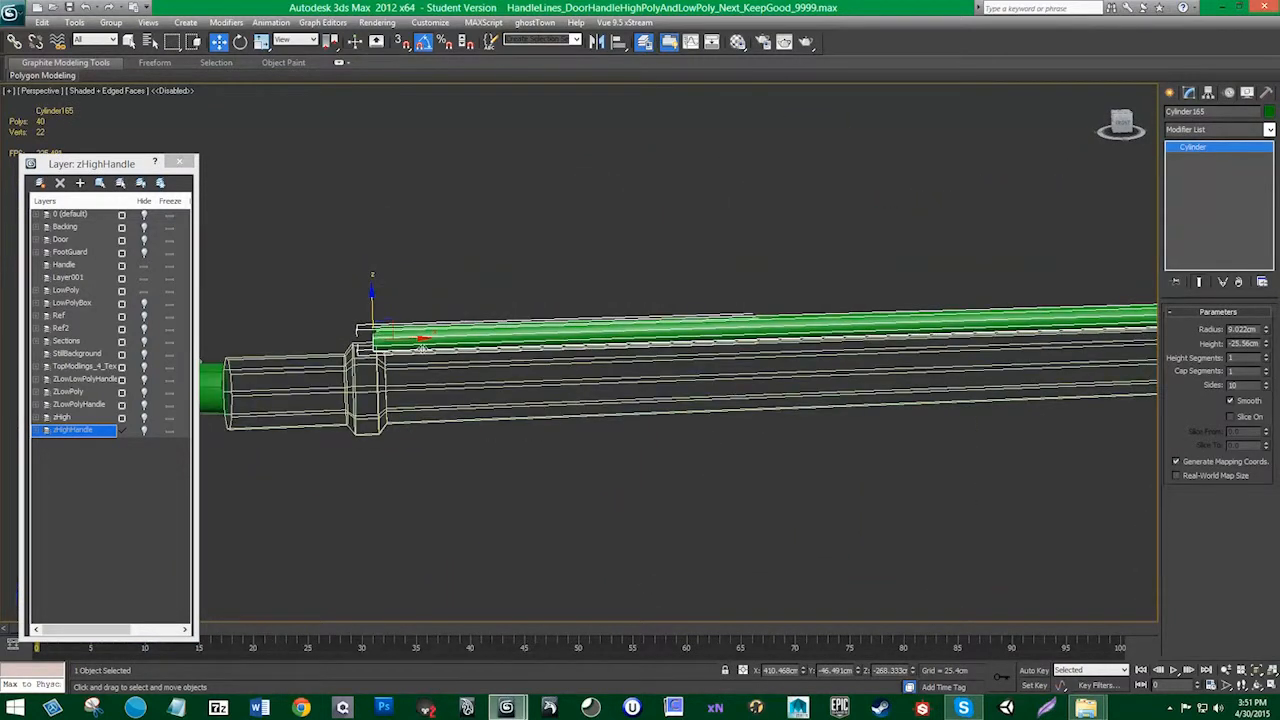
middle_click_drag(405, 431, 435, 411, "alt")
left_click_drag(483, 384, 503, 382)
scroll(731, 431, "down", 8)
middle_click_drag(755, 413, 714, 428)
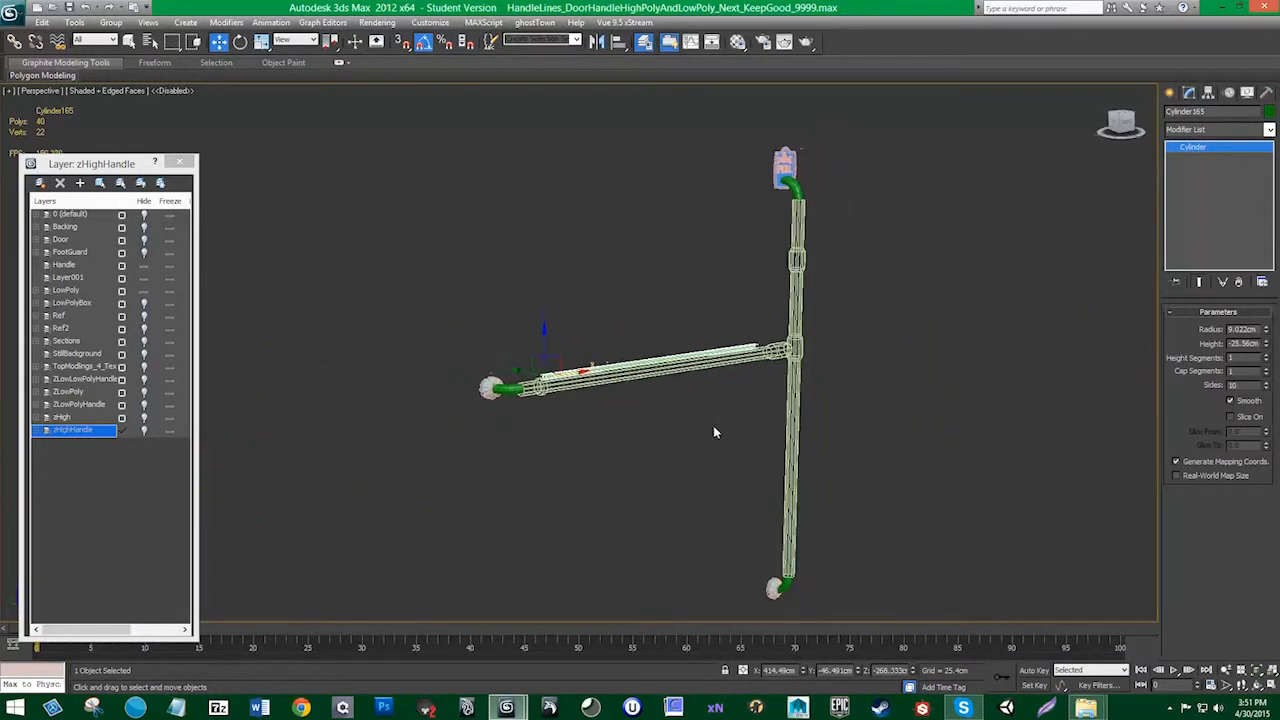
scroll(556, 355, "up", 5)
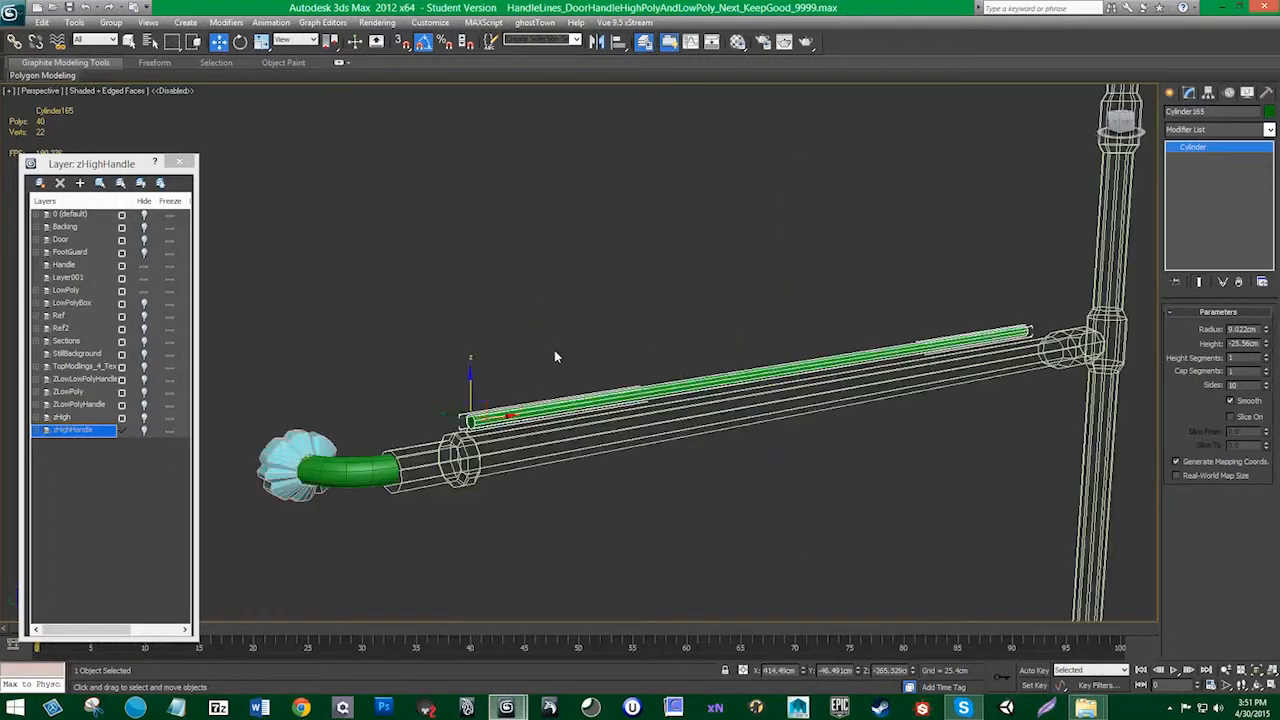
middle_click_drag(612, 443, 587, 426, "alt")
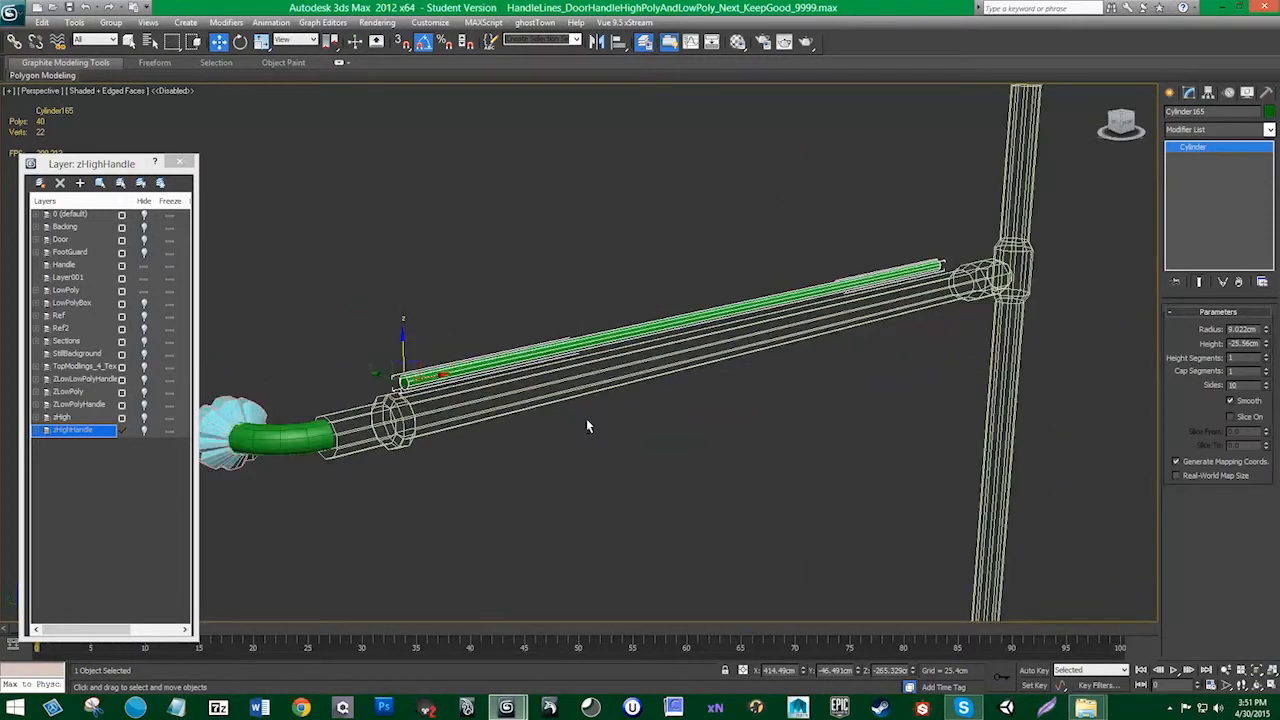
Step: Add an Edit Poly modifier to the green rod and select the end-cap polygon nearest the green bend
scroll(600, 420, "up", 5)
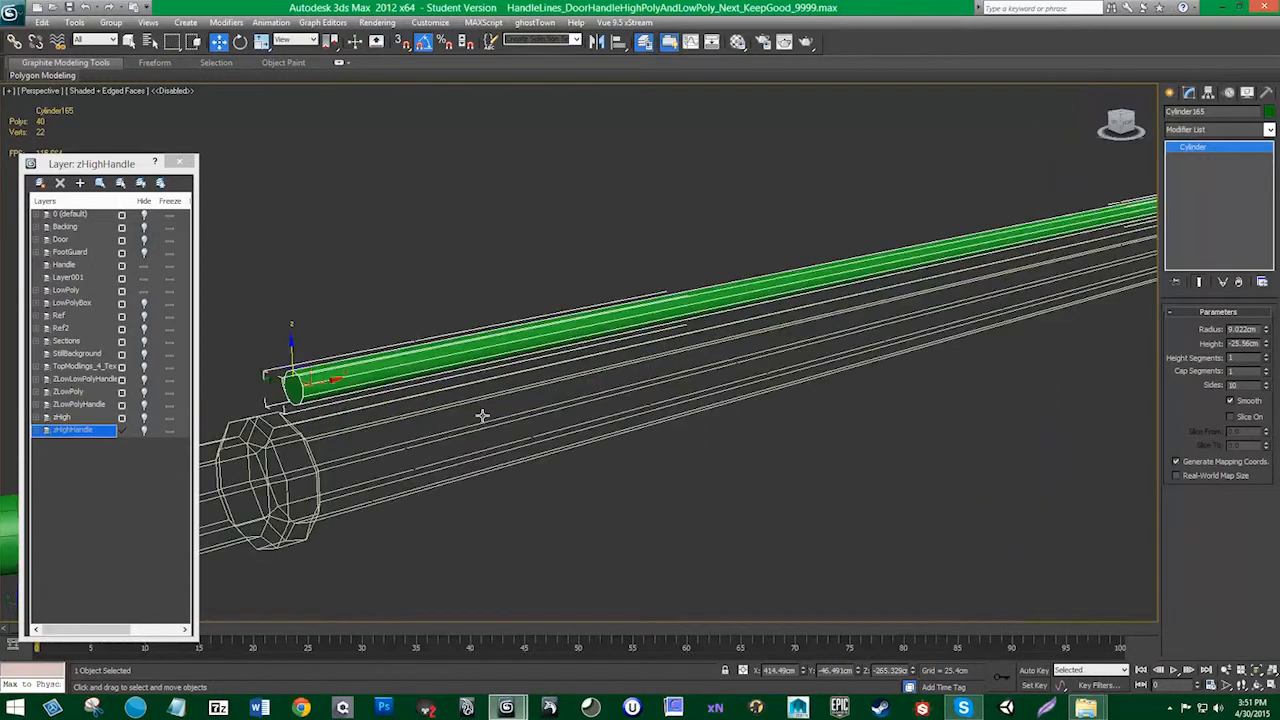
scroll(480, 414, "up", 3)
left_click(1232, 130)
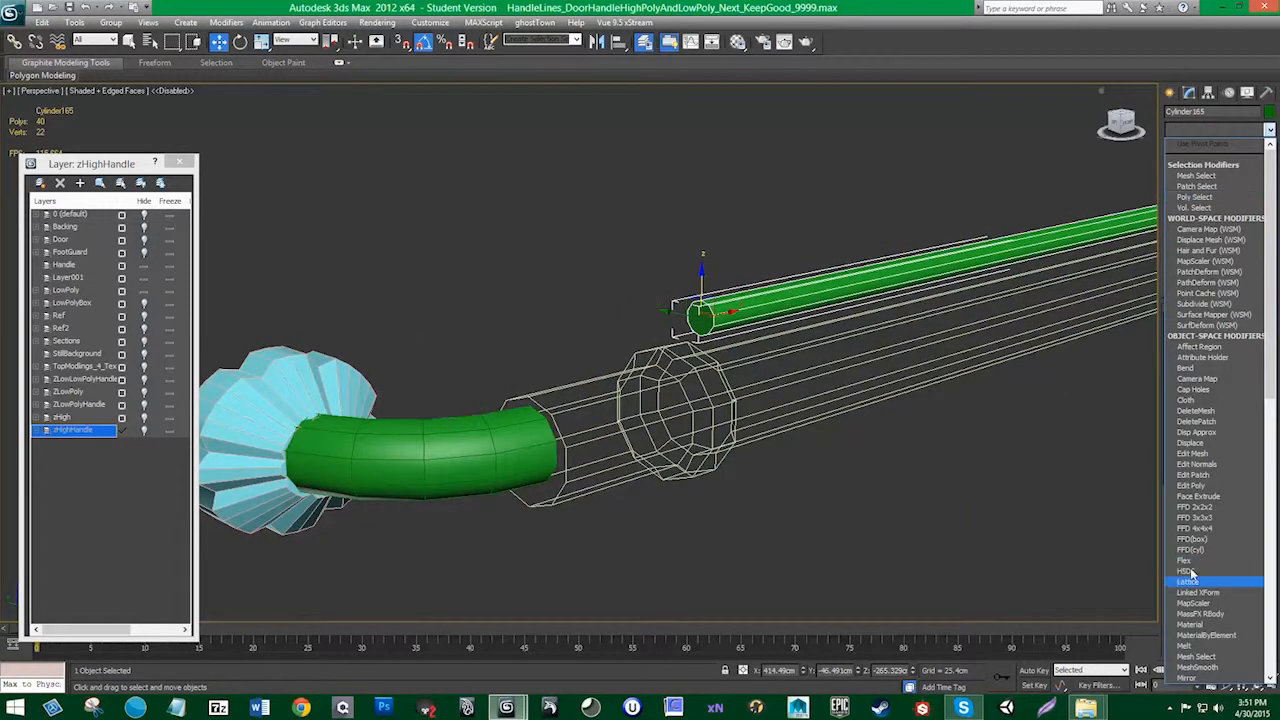
left_click(1222, 488)
left_click(1232, 428)
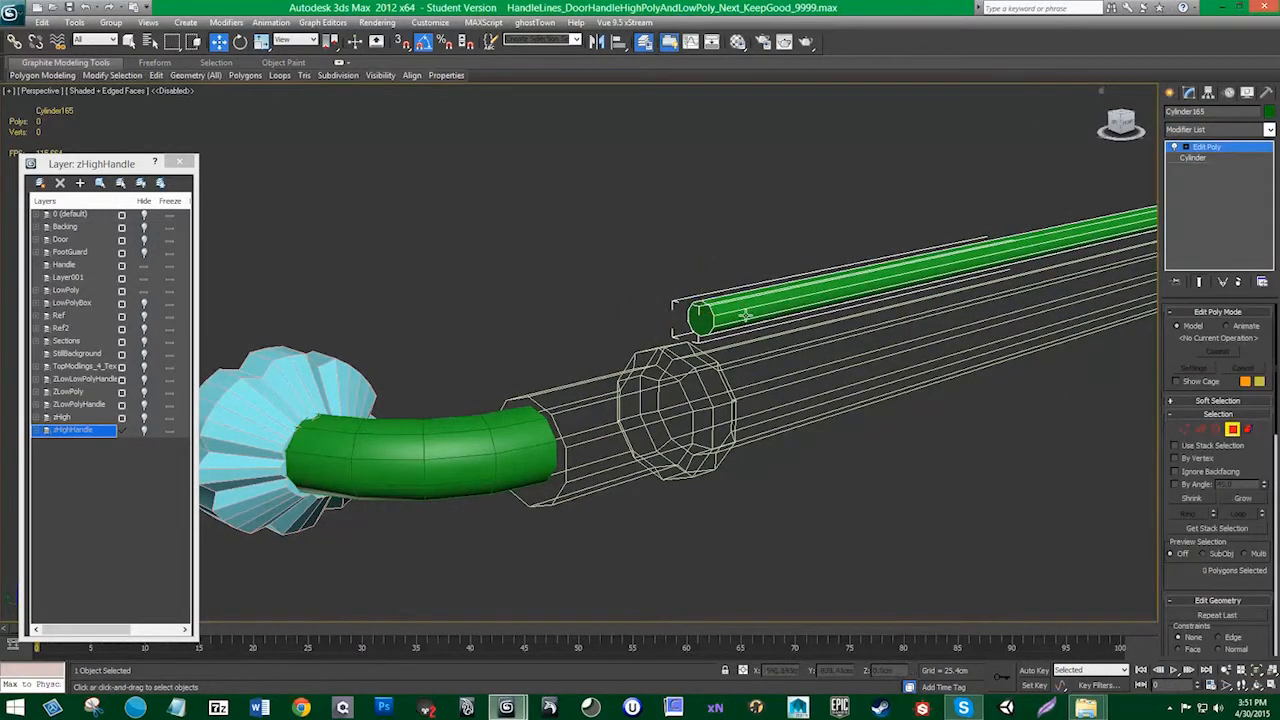
left_click(700, 316)
middle_click_drag(903, 284, 628, 376)
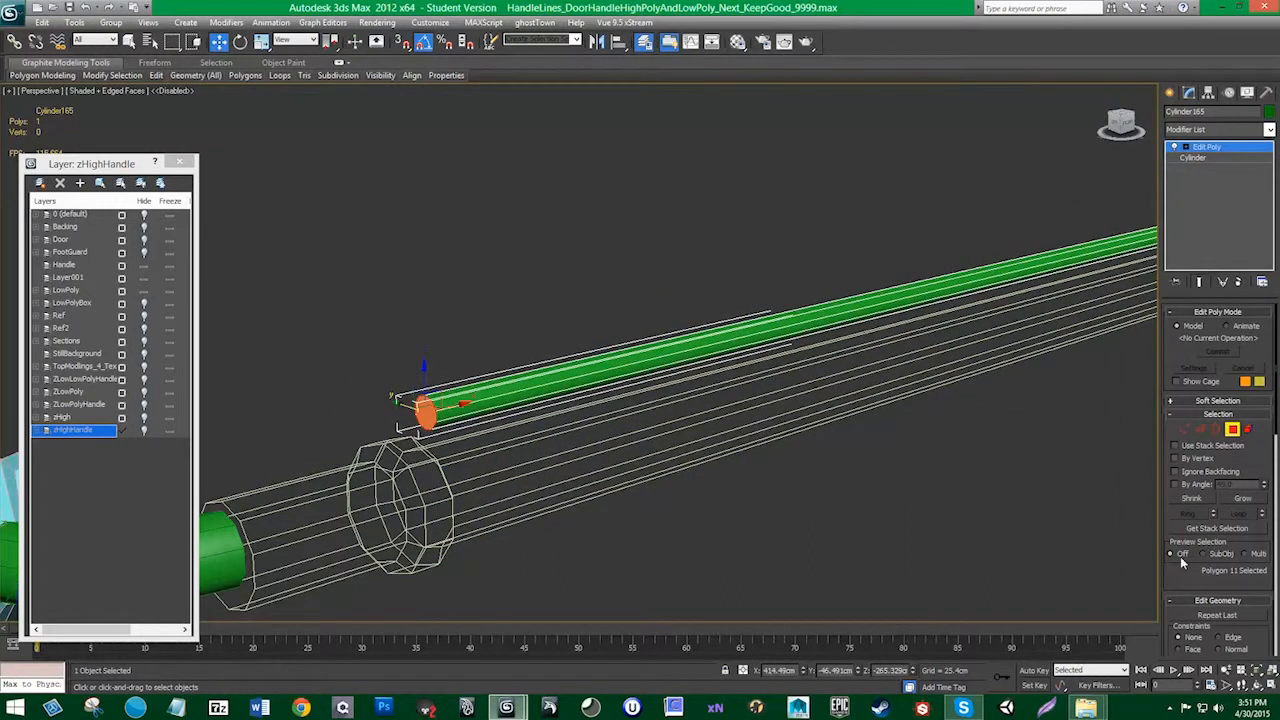
Step: Extrude the rod's selected end cap outward by one short segment
left_click_drag(1226, 593, 1234, 502)
scroll(1220, 587, "down", 4)
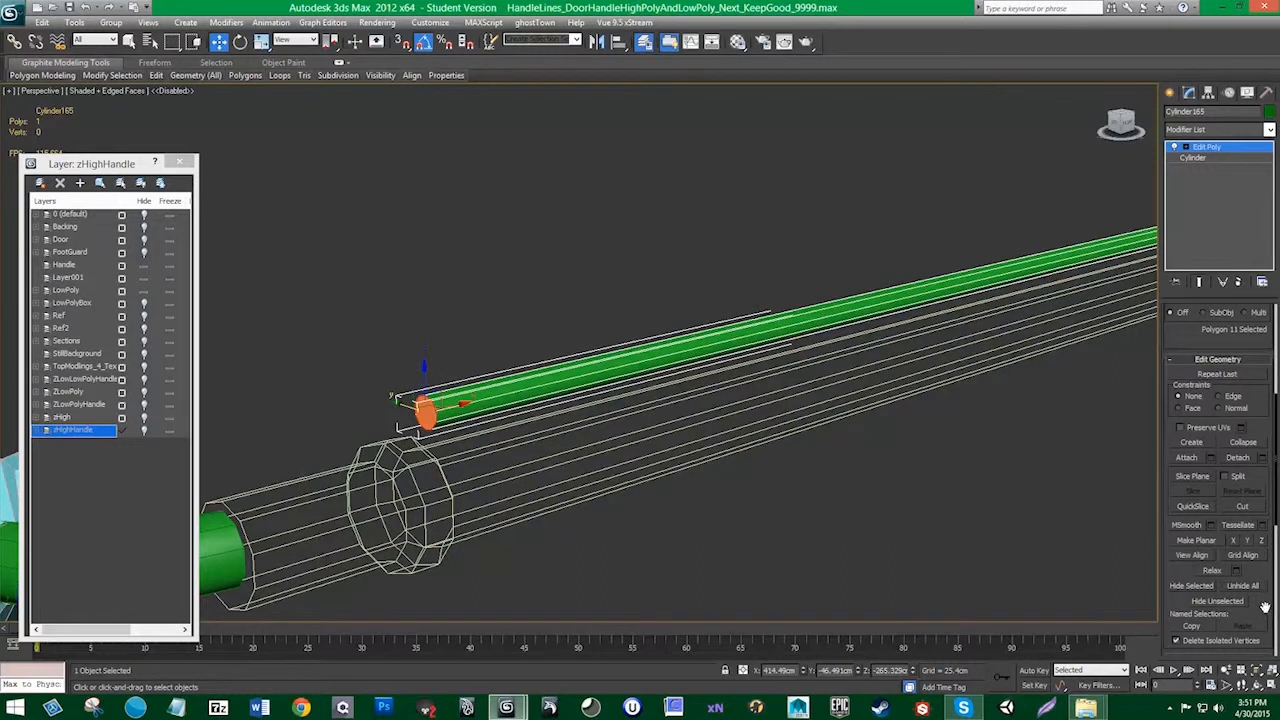
scroll(1213, 548, "down", 5)
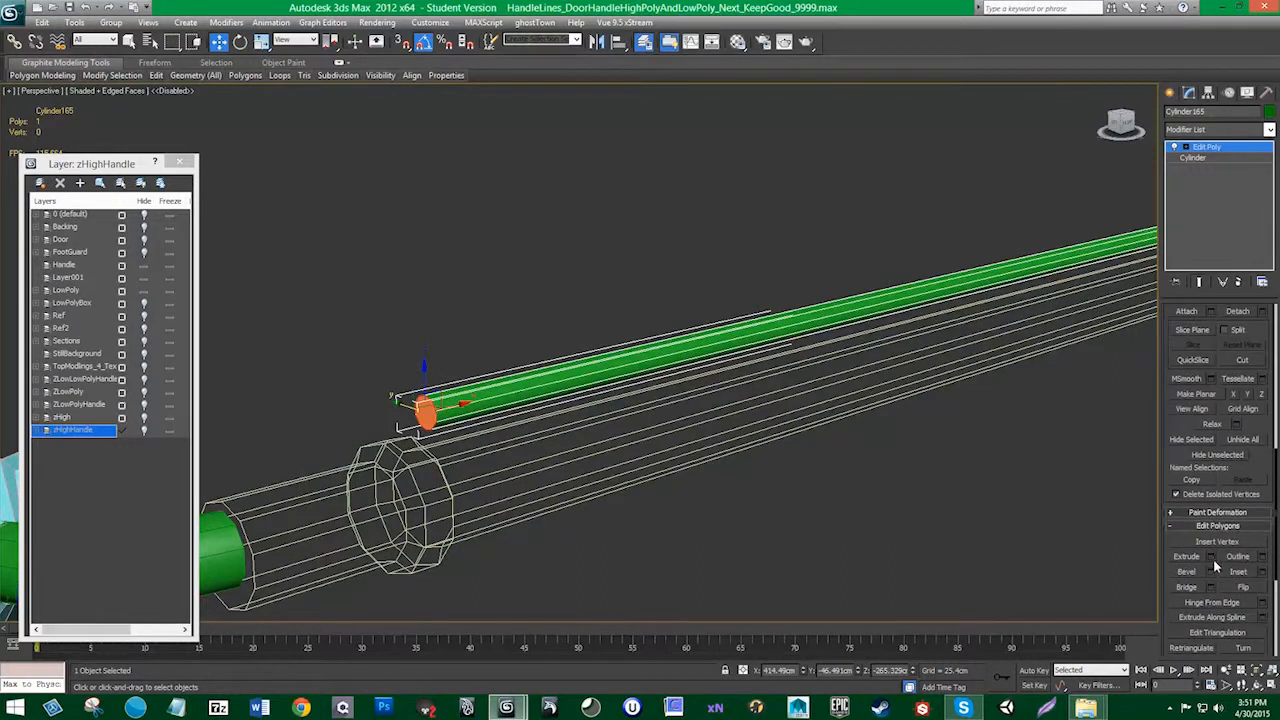
left_click(1212, 557)
left_click_drag(589, 380, 590, 392)
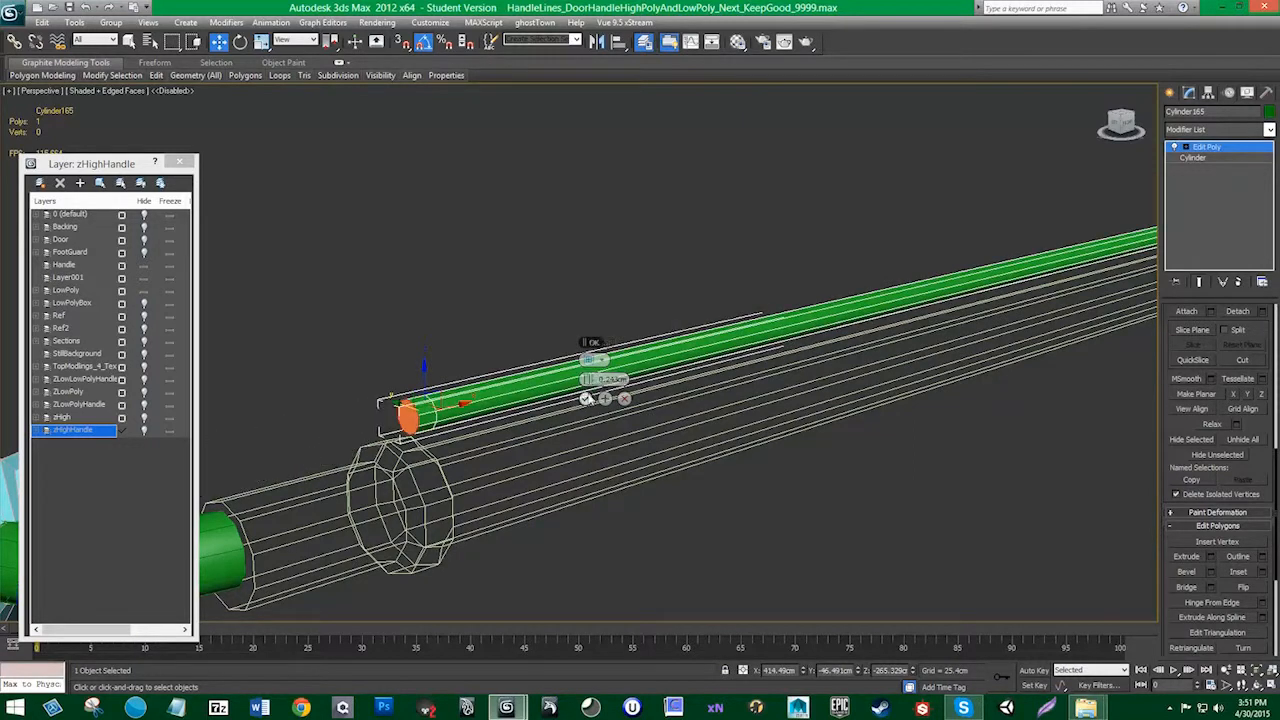
left_click(586, 398)
Step: Rotate the extruded end cap to face downward and lower it toward the flange on the arm pipe
key("e")
left_click_drag(400, 388, 366, 442)
key("w")
left_click_drag(405, 388, 409, 418)
Step: Try extruding the angled cap much farther, comparing Group Normals, Local Normals and By Polygon, and apply it as By Polygon
left_click(1211, 557)
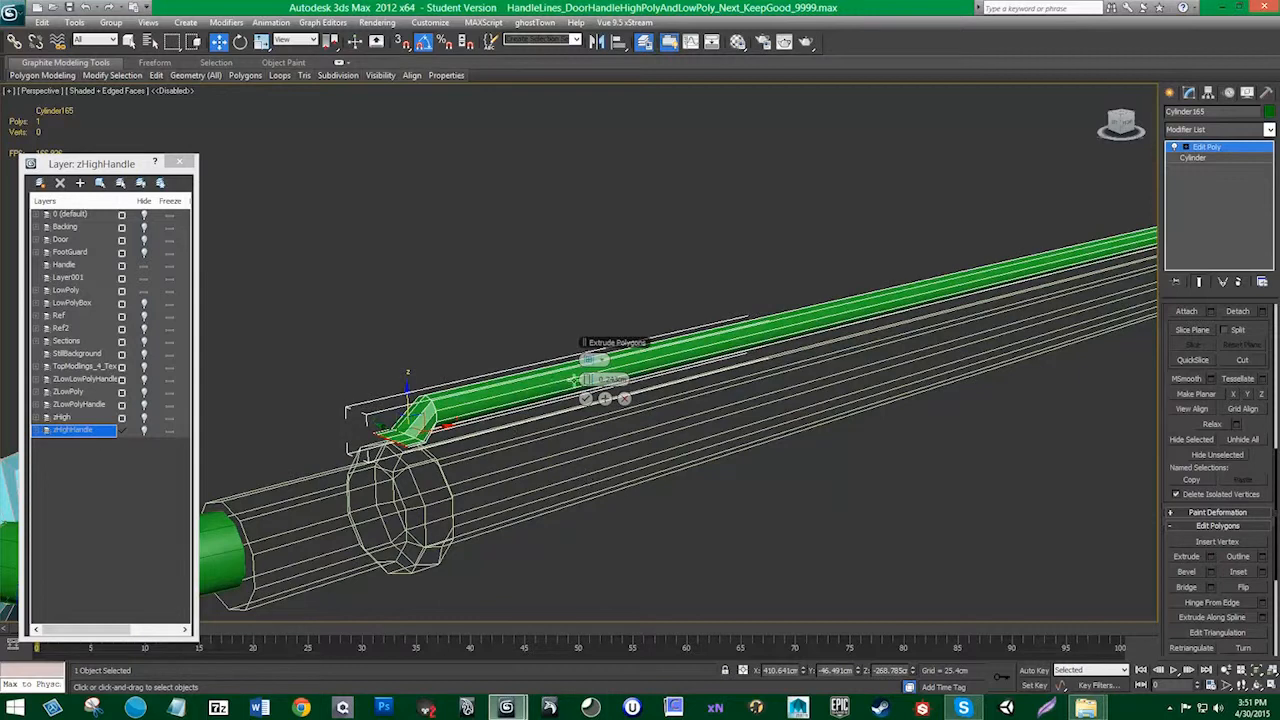
left_click_drag(592, 380, 592, 368)
left_click(590, 359)
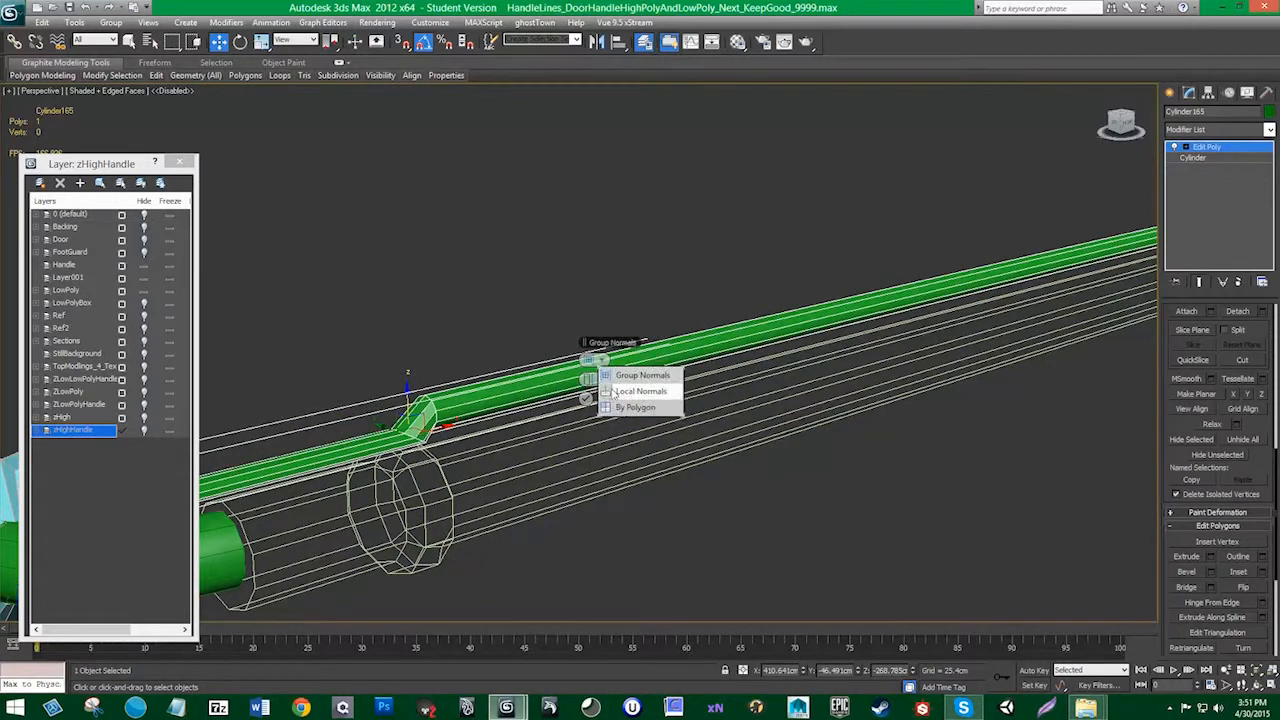
left_click(612, 391)
left_click(594, 359)
left_click(635, 407)
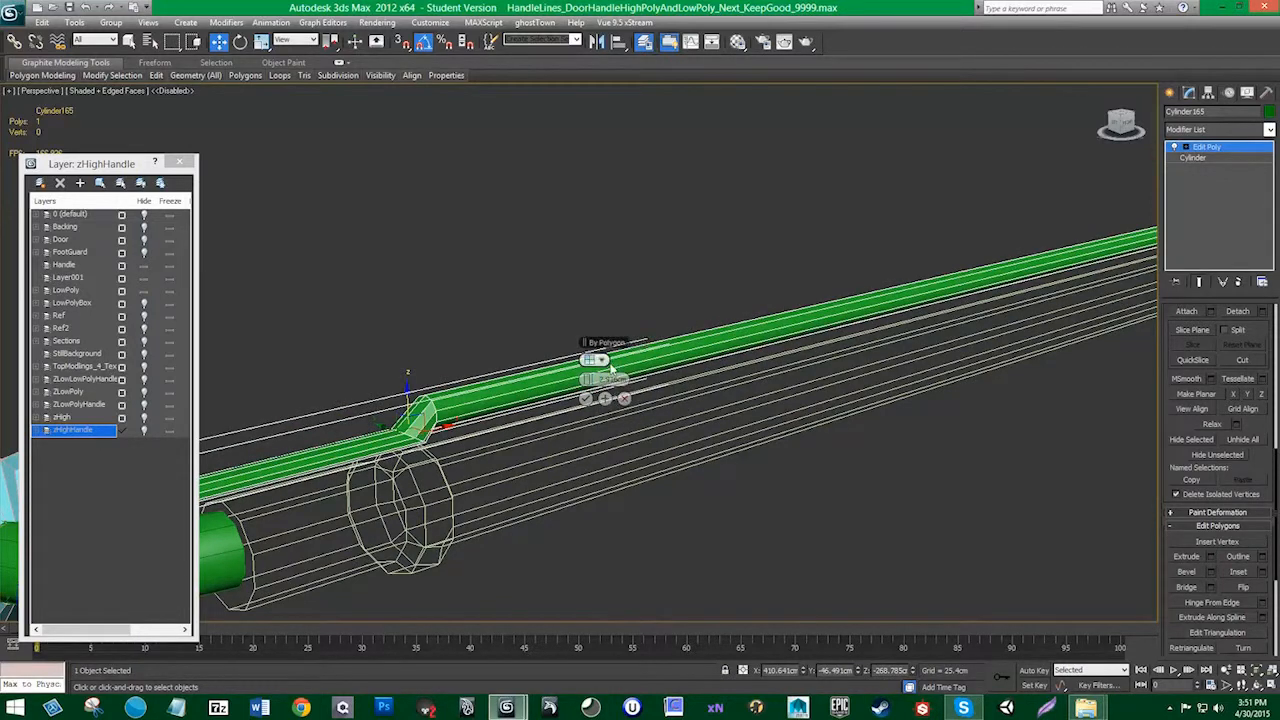
left_click(592, 359)
left_click(645, 372)
left_click(592, 359)
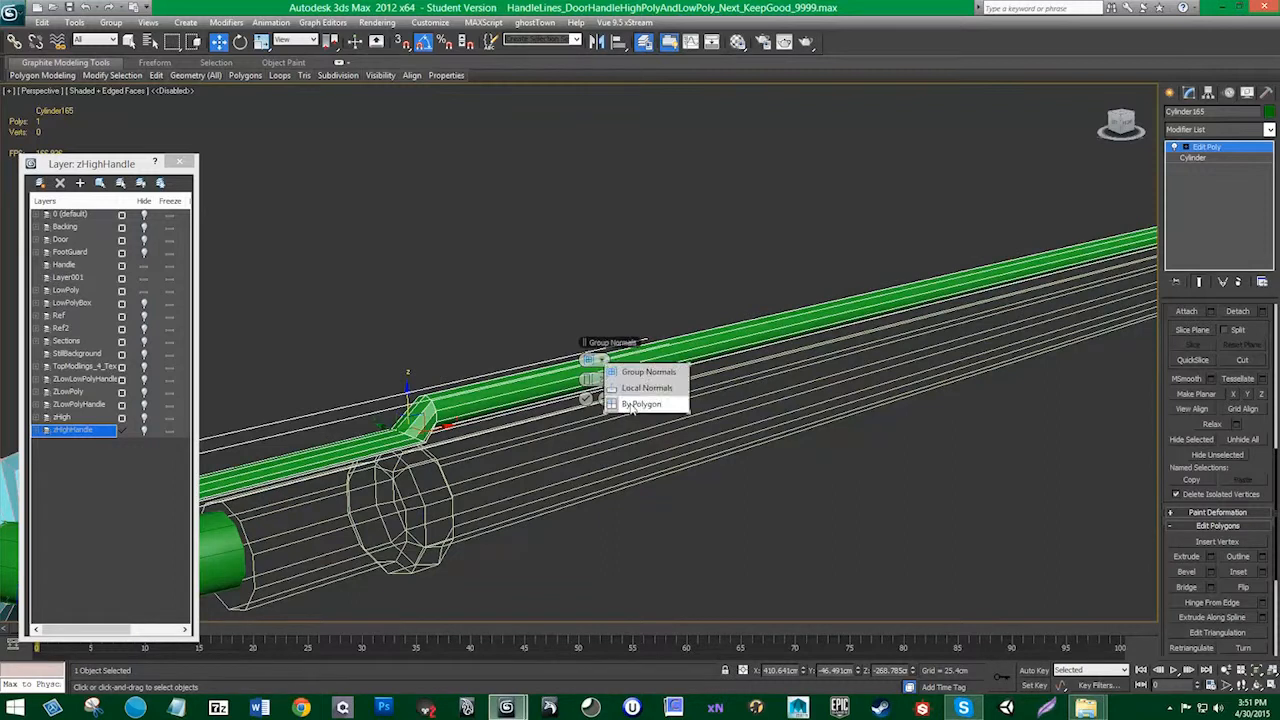
left_click(631, 404)
left_click(587, 398)
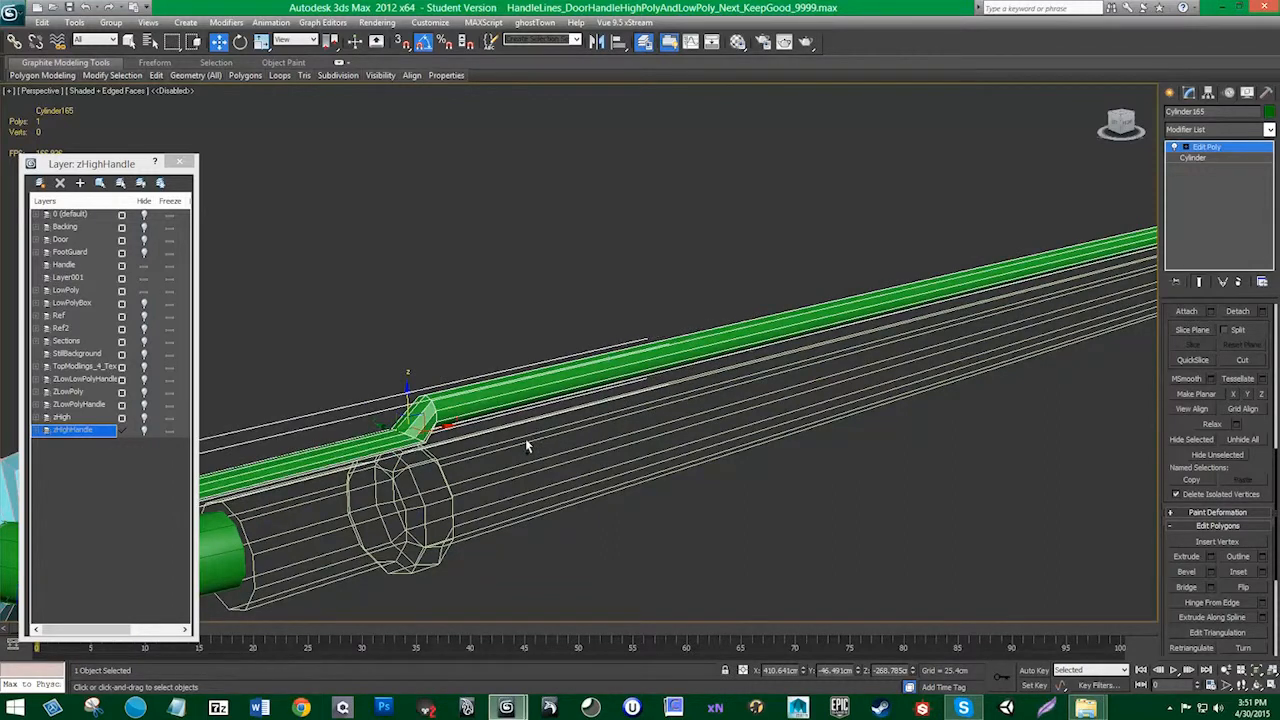
Step: Undo the long extrusion and the end cap's move, rotation and first extrusion
key("ctrl+z")
key("ctrl+z")
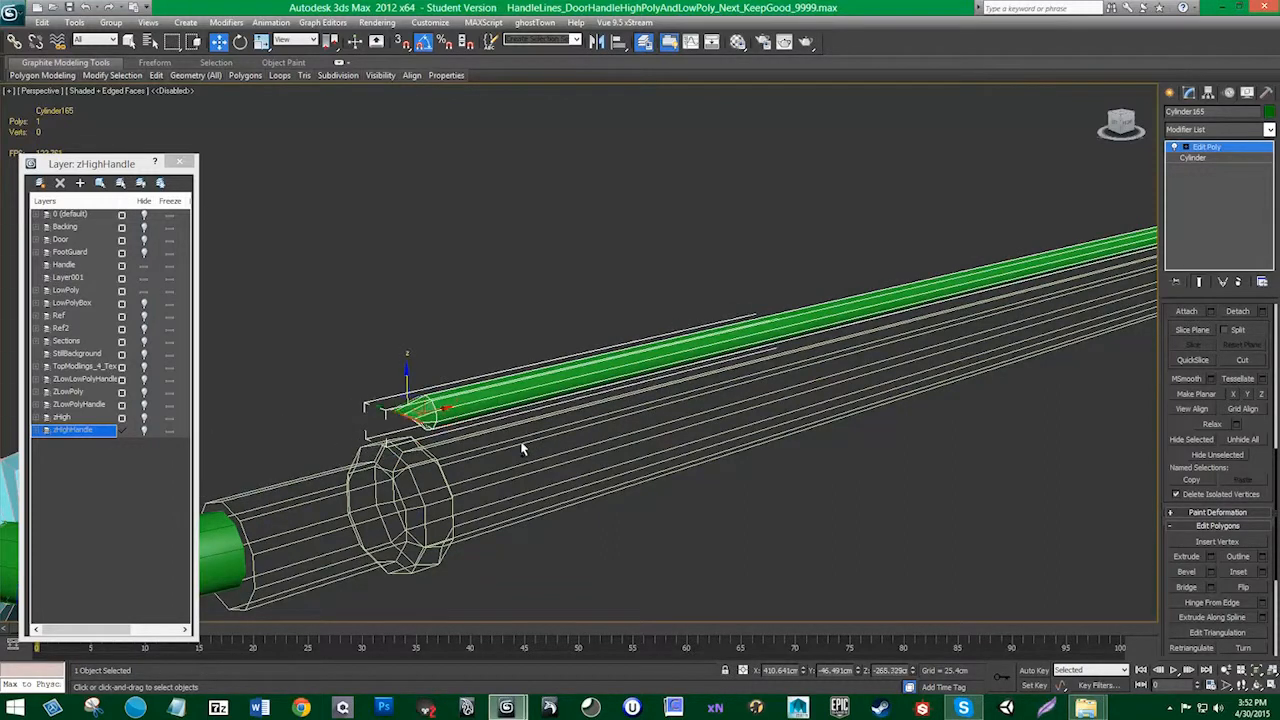
key("ctrl+z")
key("ctrl+z")
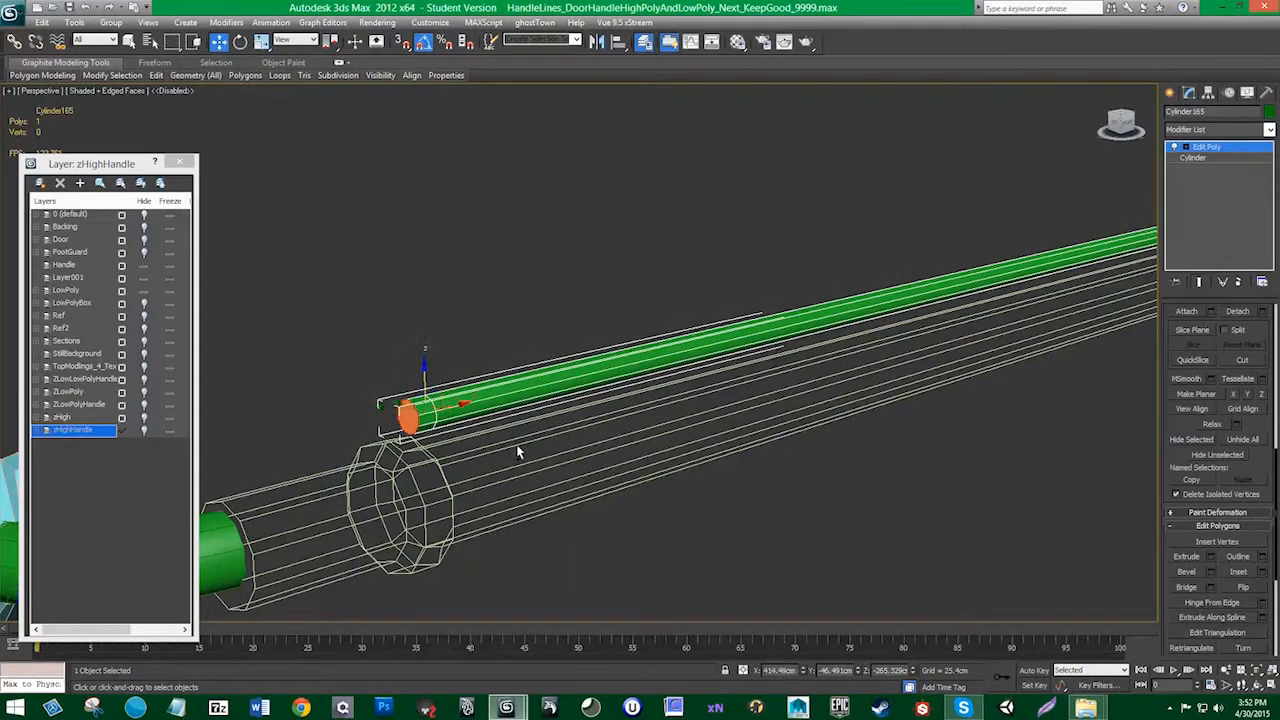
Step: Extrude the rod's end cap about 4 cm outward using Local Normals
left_click(1210, 556)
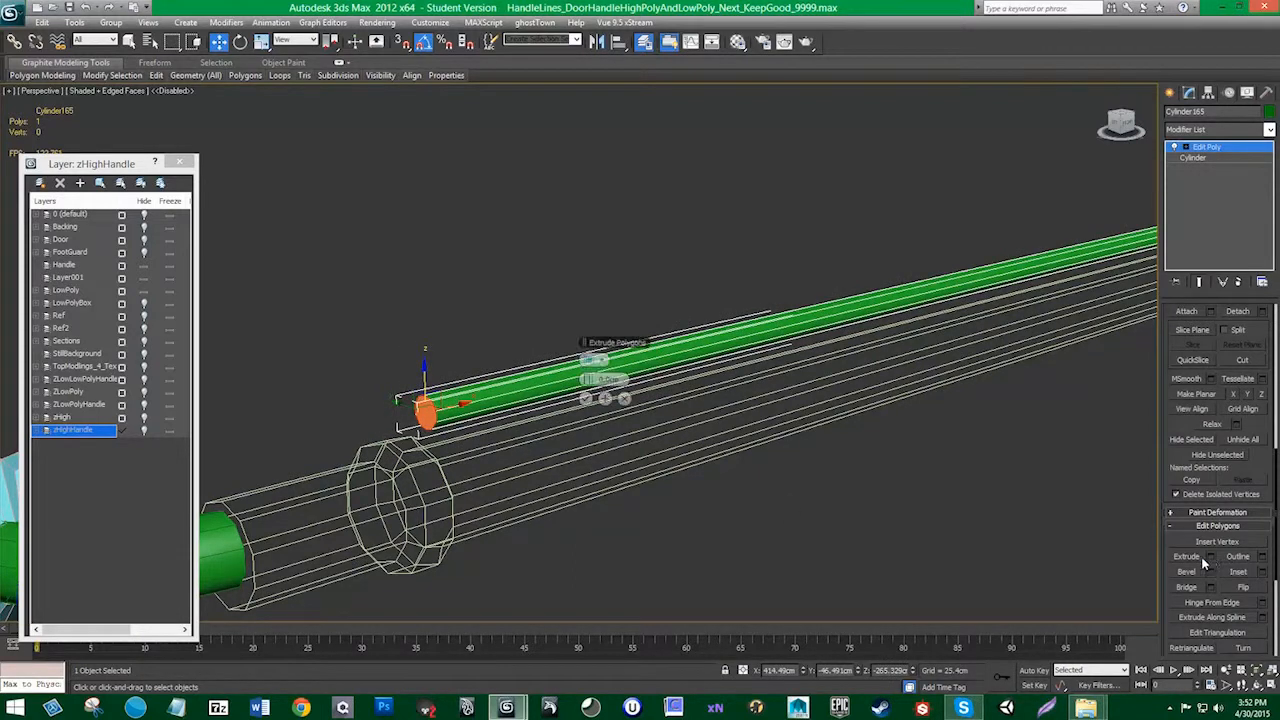
left_click(601, 362)
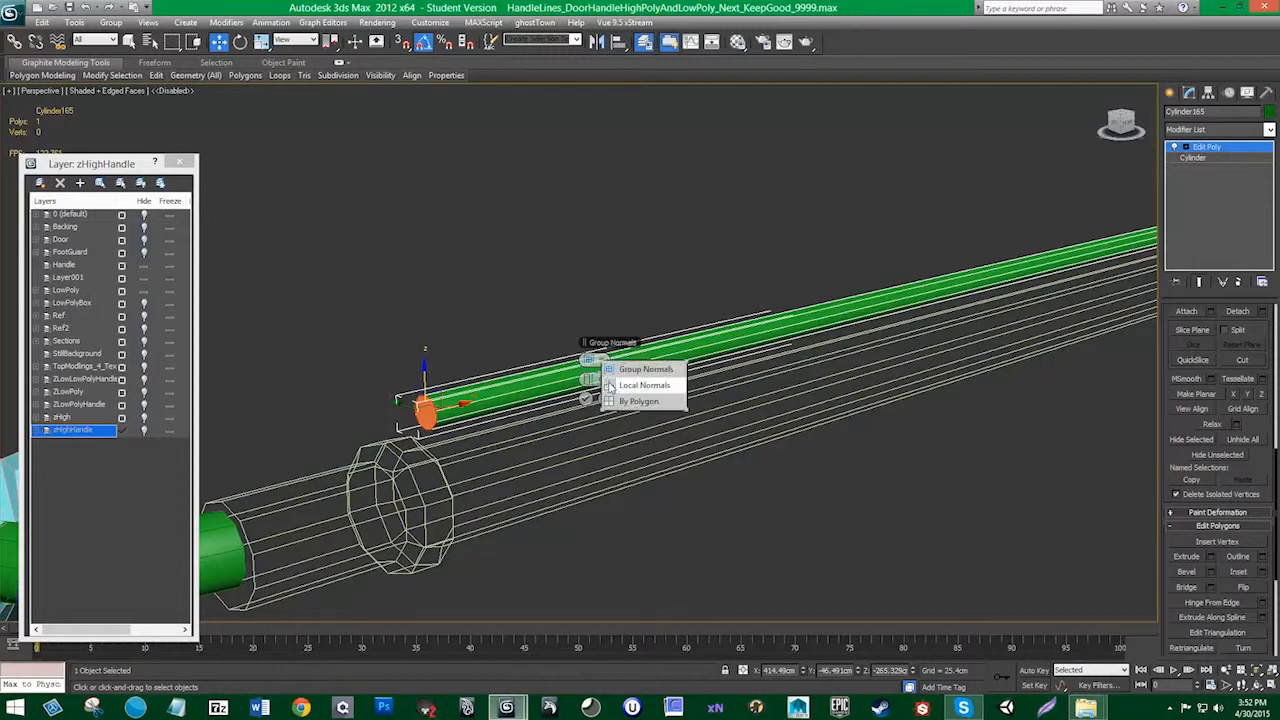
left_click(611, 387)
mouse_move(592, 381)
left_mouse_down()
mouse_move(592, 354)
mouse_move(591, 378)
left_mouse_up()
left_click(586, 398)
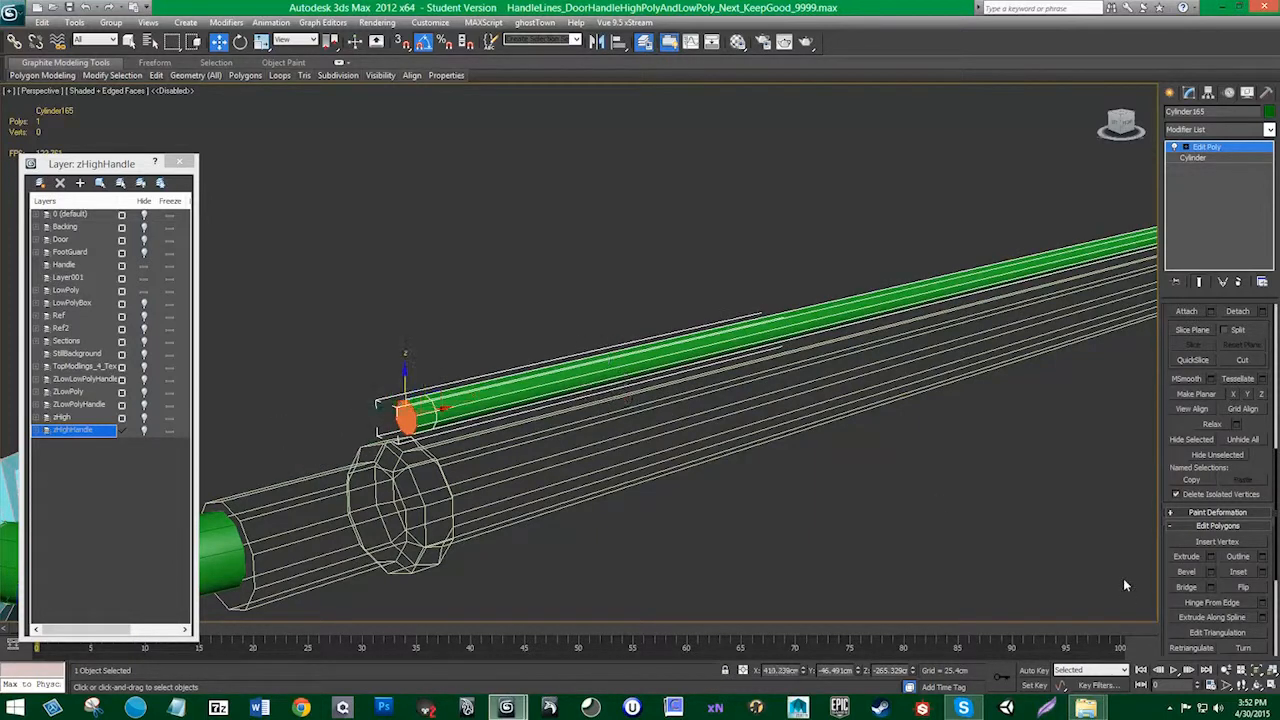
Step: Extrude the same end cap two more times, about 4 cm each, to make three short segments
left_click(1210, 556)
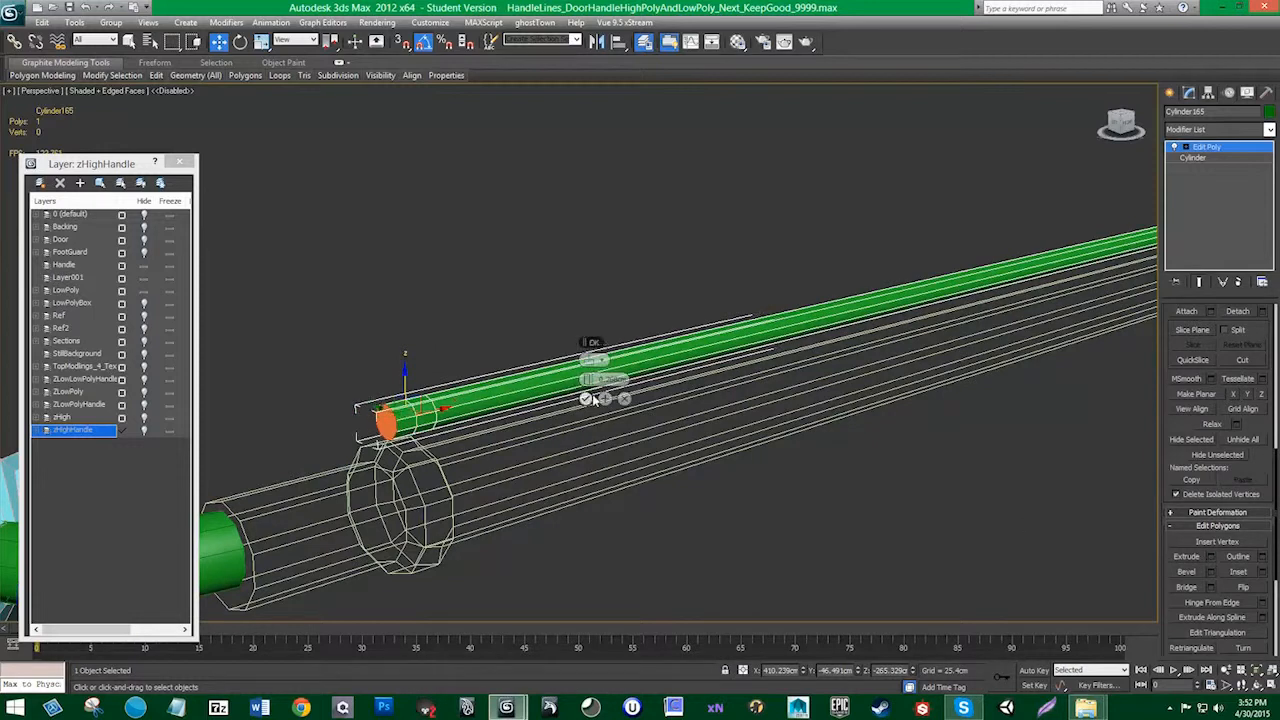
left_click(586, 398)
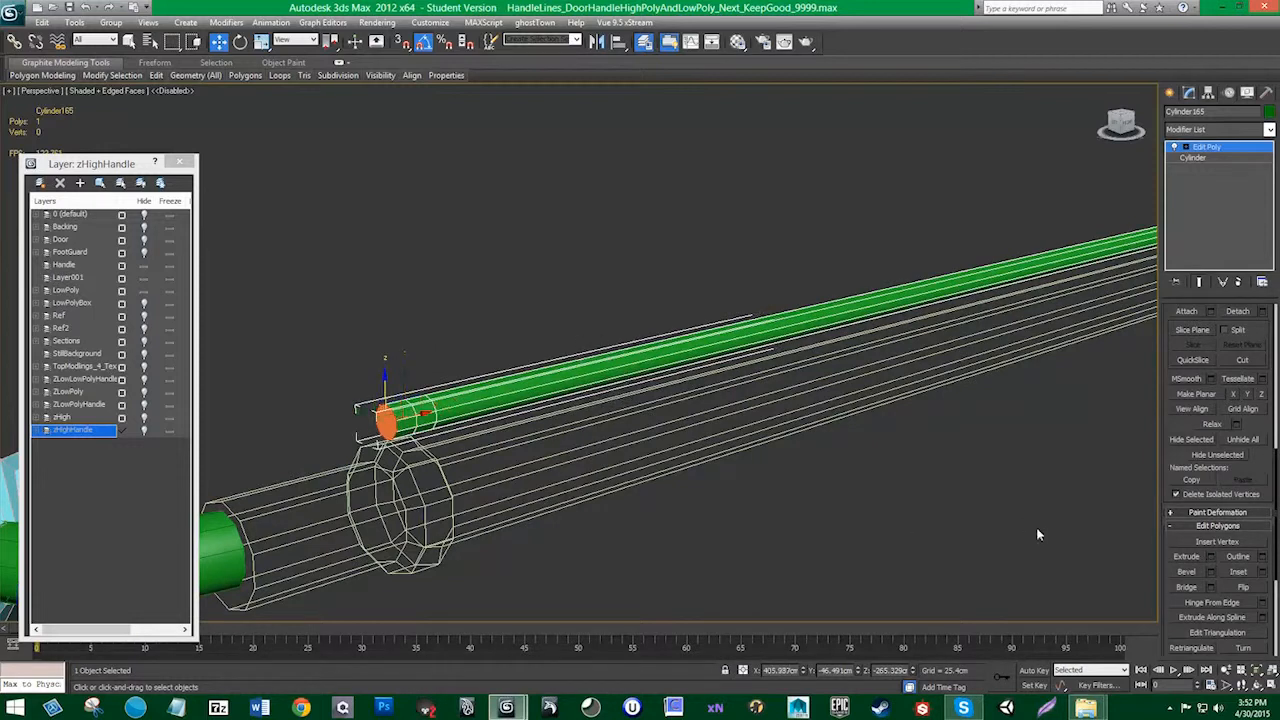
left_click(1211, 556)
left_click(586, 398)
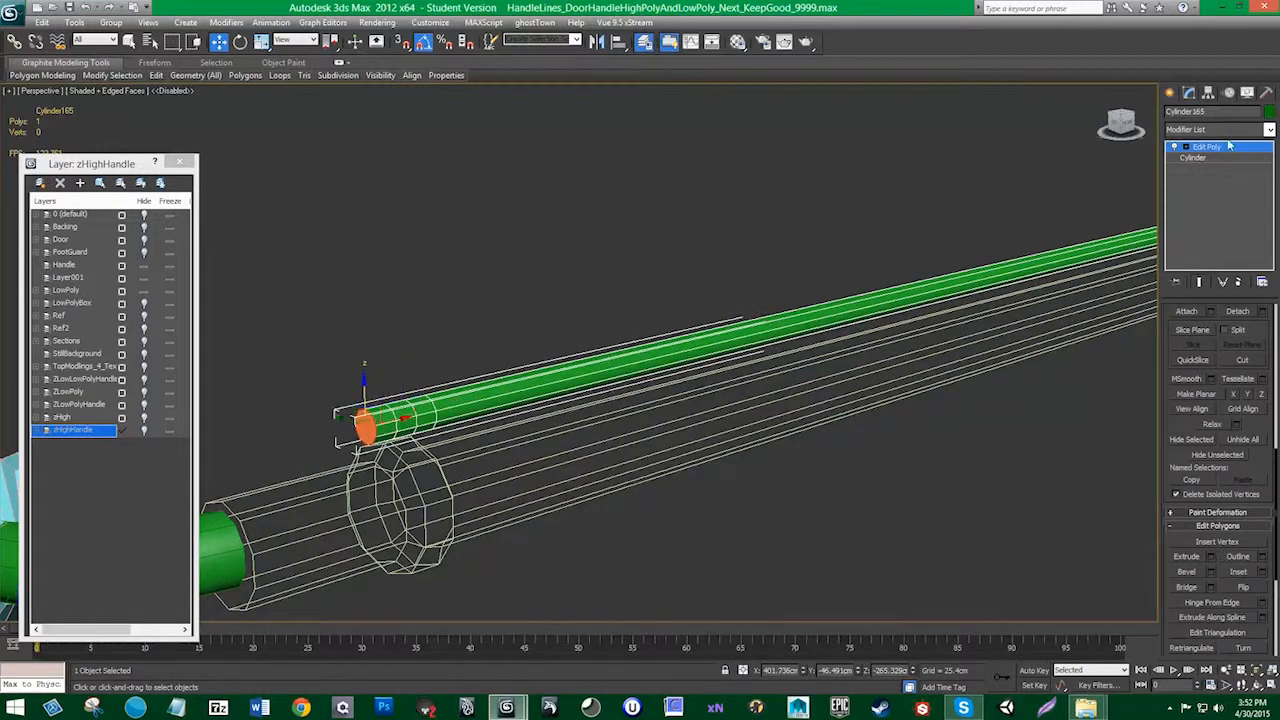
Step: Select the vertices of the rod's three extruded end rings, rotate them down toward the flange and lower them about 5 cm
left_click(1187, 148)
left_click(1209, 159)
middle_click_drag(339, 445, 481, 421, "alt")
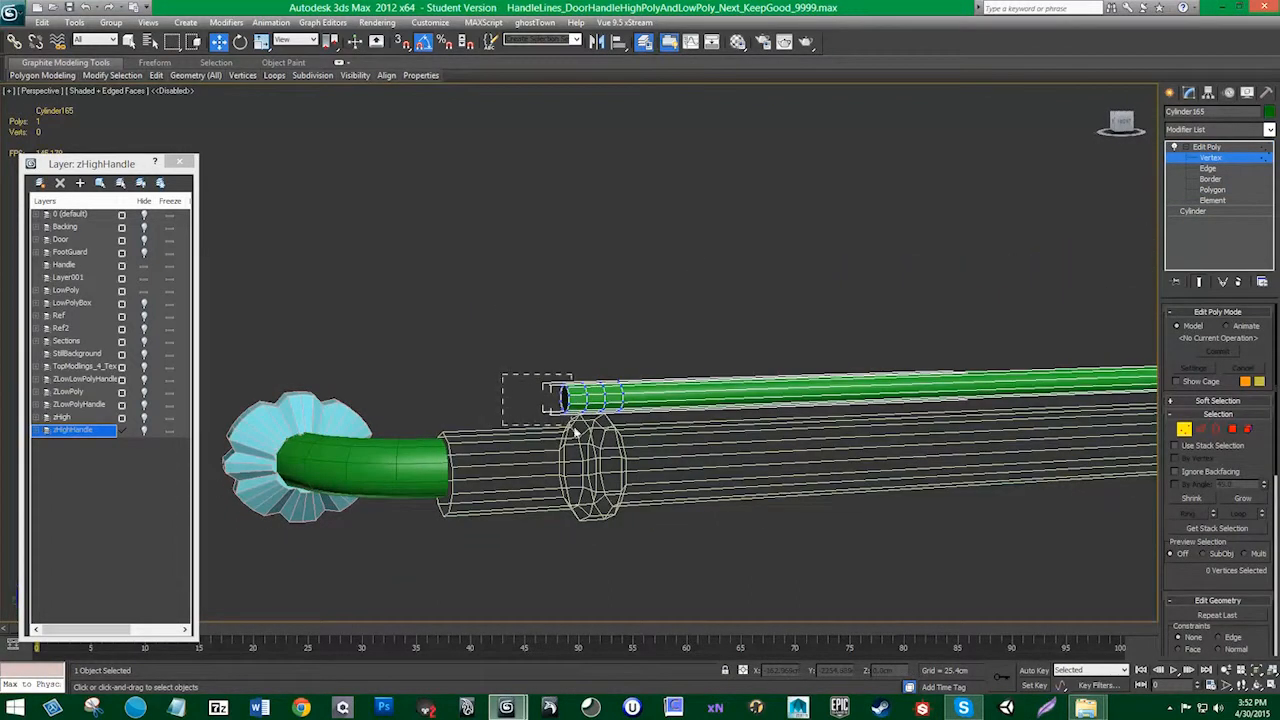
left_click_drag(612, 455, 612, 456)
key("z")
scroll(495, 487, "down", 2)
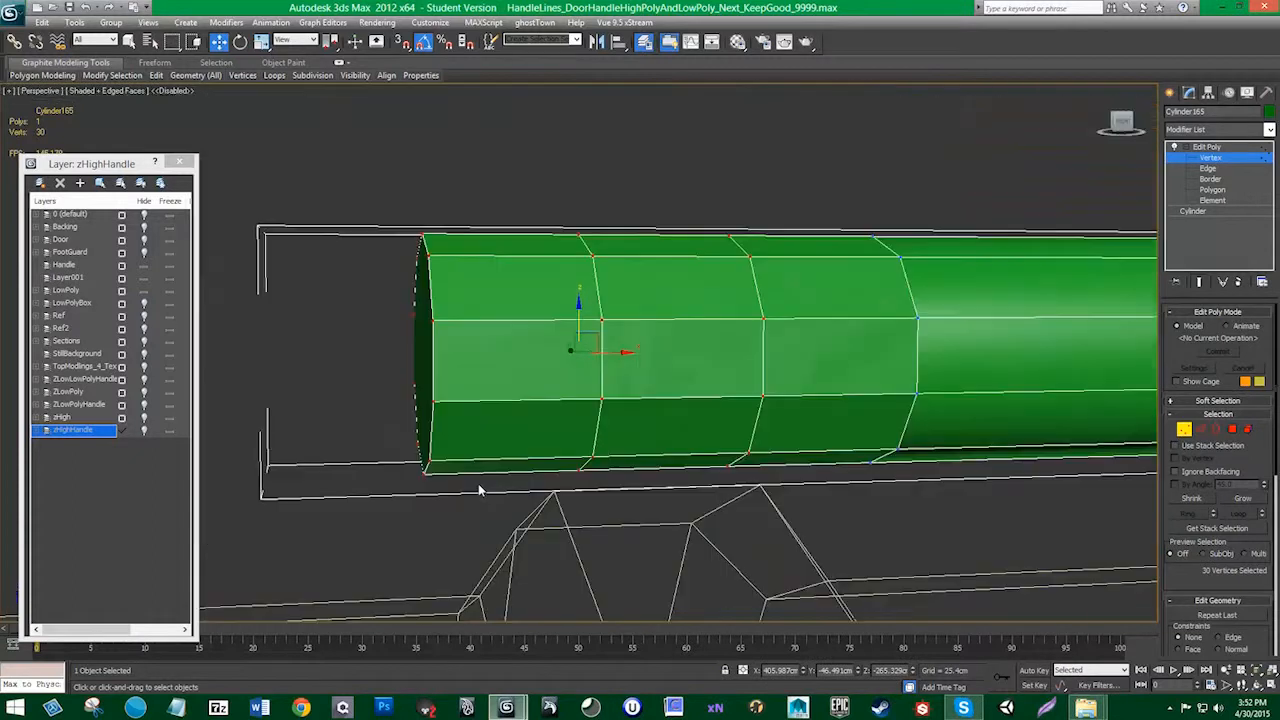
middle_click_drag(531, 528, 507, 531, "alt")
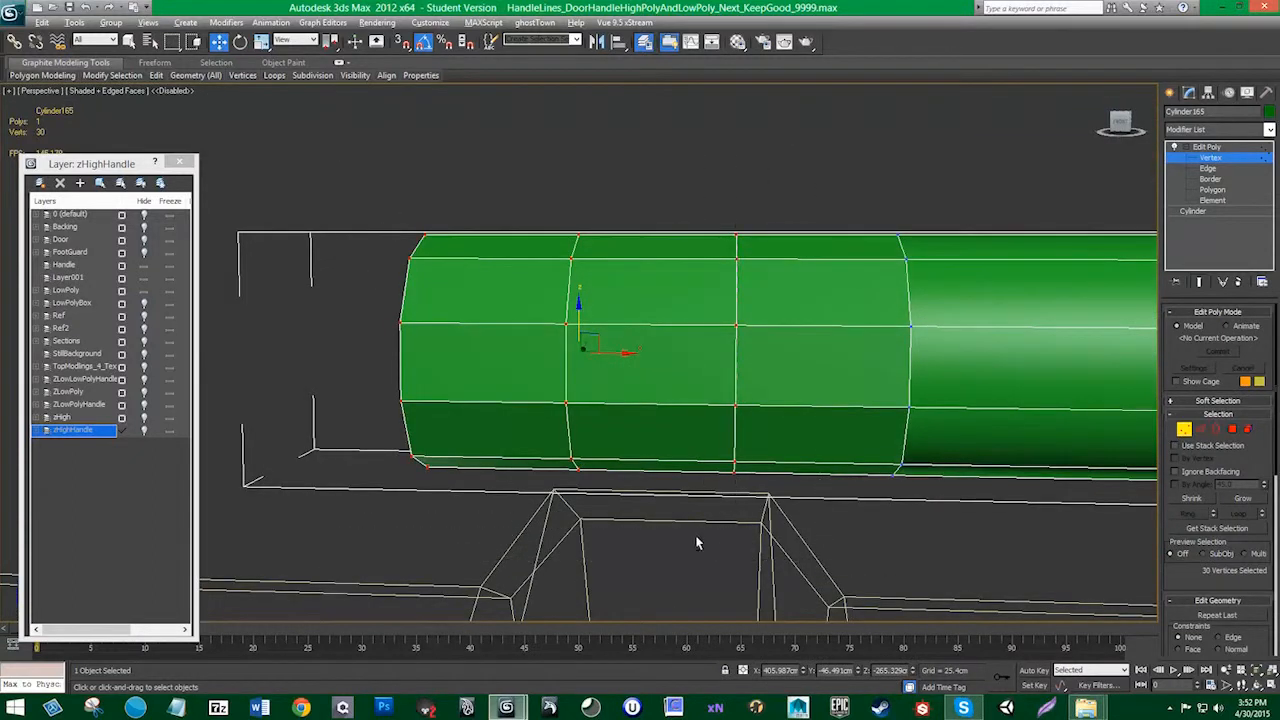
middle_click_drag(697, 543, 671, 537, "alt")
key("r")
key("e")
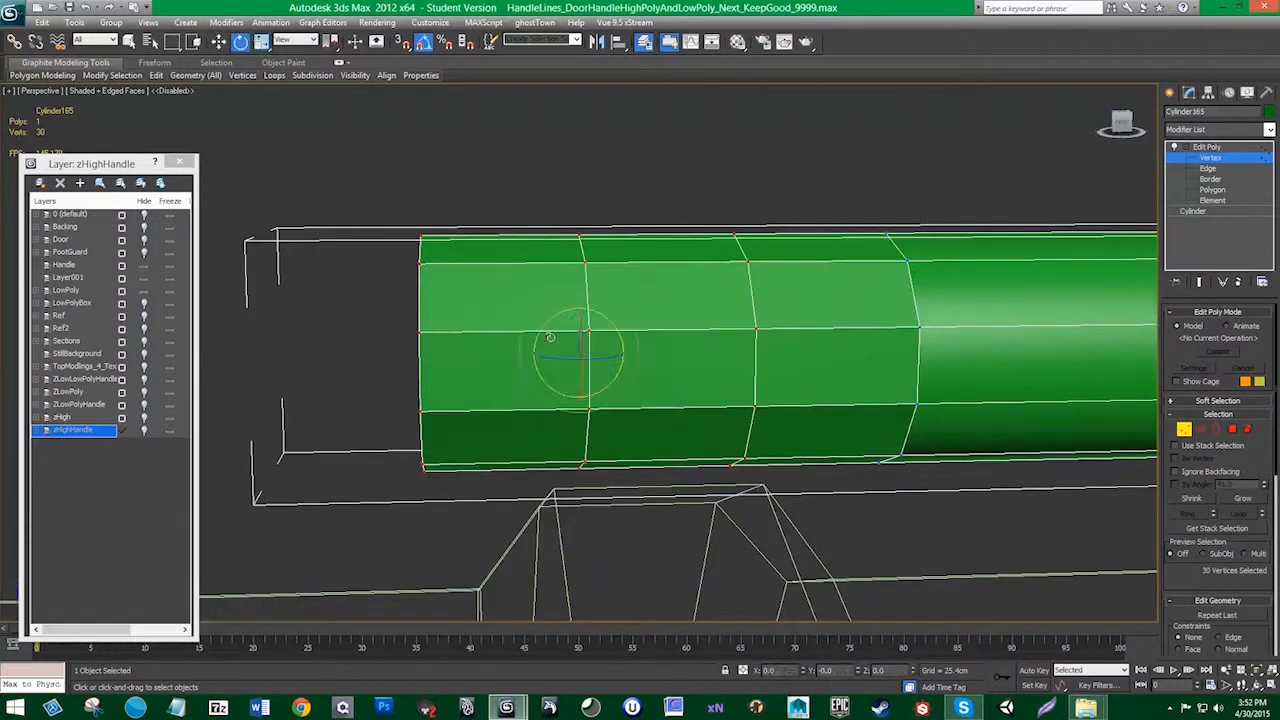
left_click_drag(545, 323, 540, 368)
key("w")
scroll(600, 452, "down", 6)
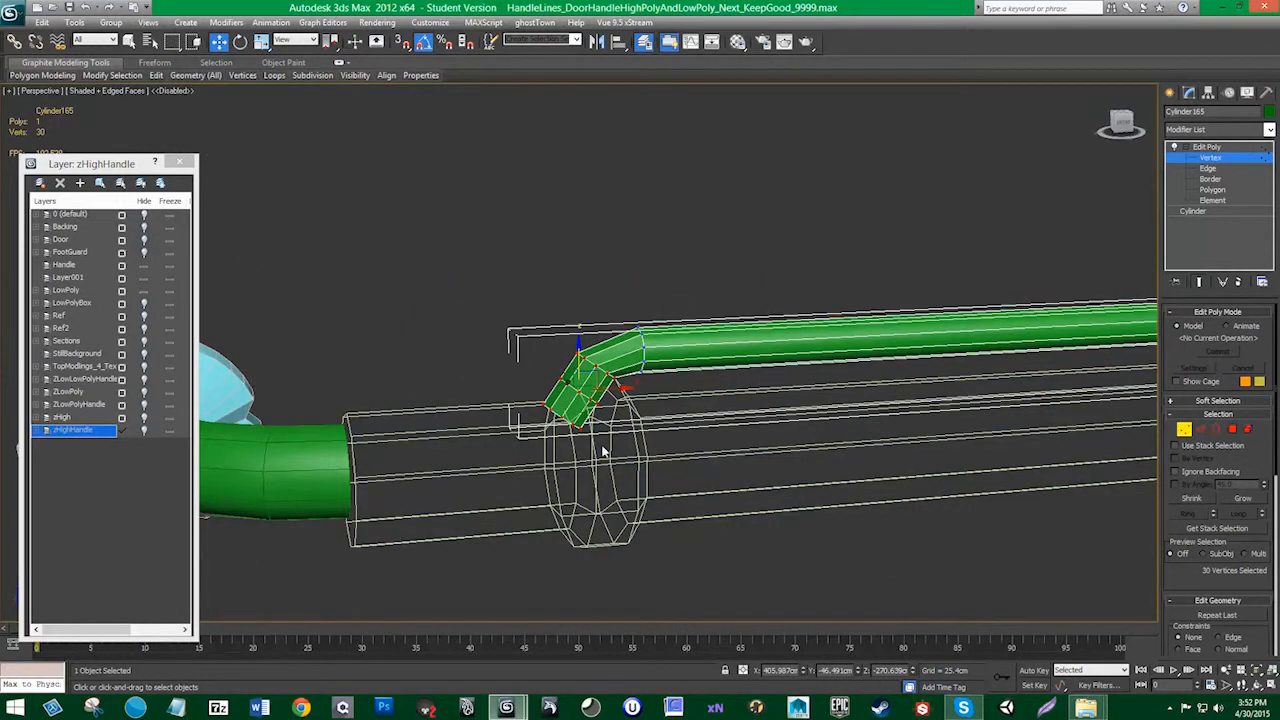
Step: Deselect the inner ring, rotate the two outer rings to point straight down into the flange, and shift them about 3 cm in X
middle_click_drag(603, 452, 618, 458, "alt")
middle_click_drag(620, 386, 645, 390, "alt")
left_click_drag(577, 316, 575, 314, "alt")
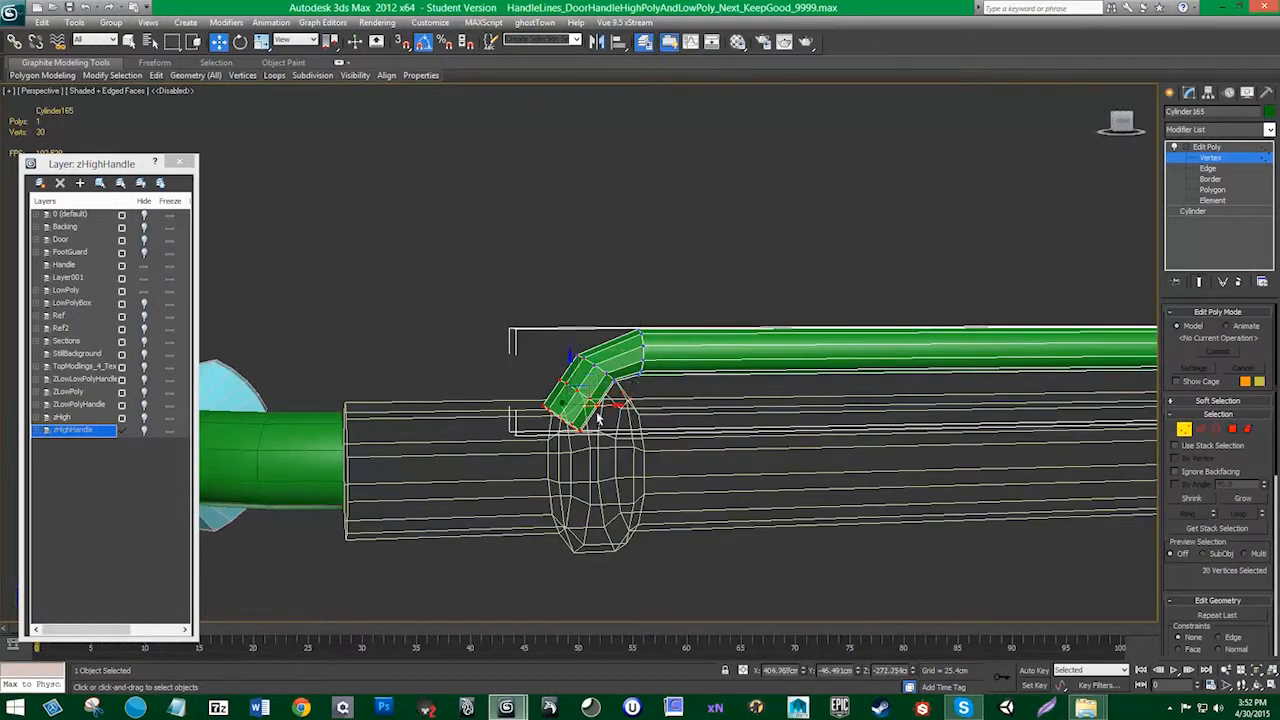
key("e")
left_click_drag(587, 371, 615, 405)
key("w")
middle_click_drag(613, 445, 643, 452, "alt")
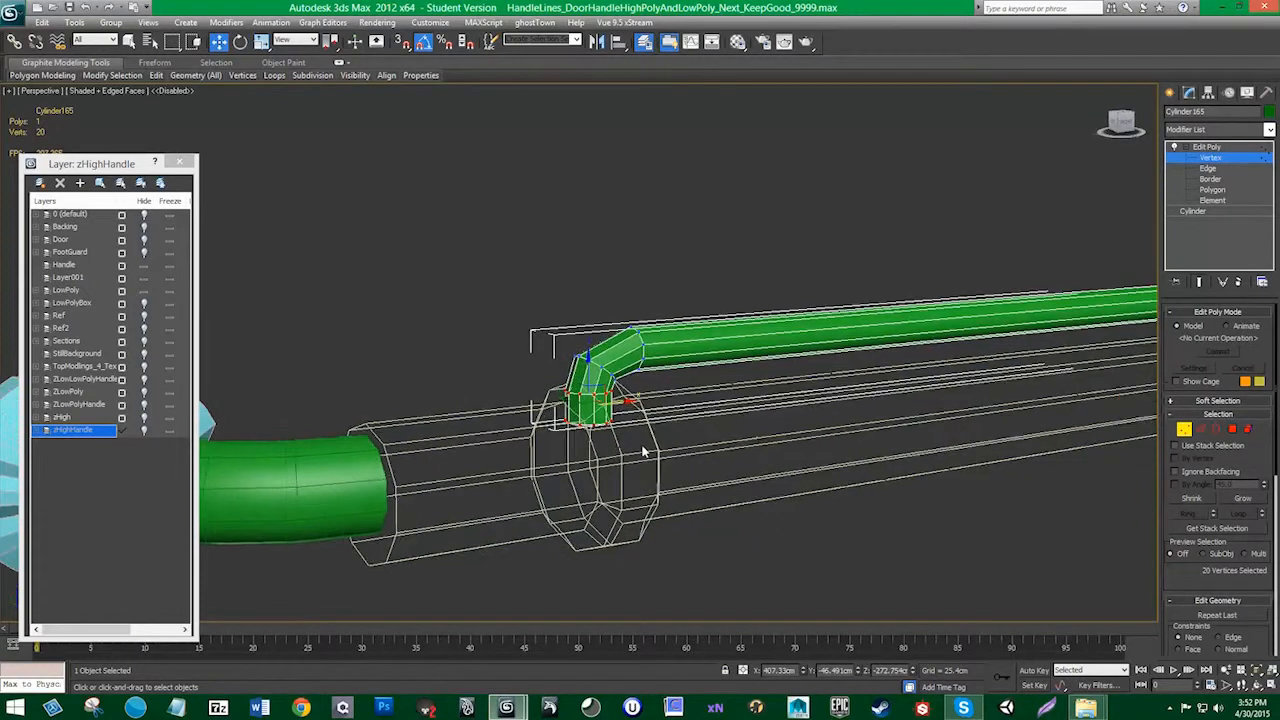
left_click(1190, 433)
left_click(751, 243)
Step: Extrude the end-cap polygon at the rod's opposite end, near the vertical pipe, about 4 cm outward
scroll(769, 297, "down", 2)
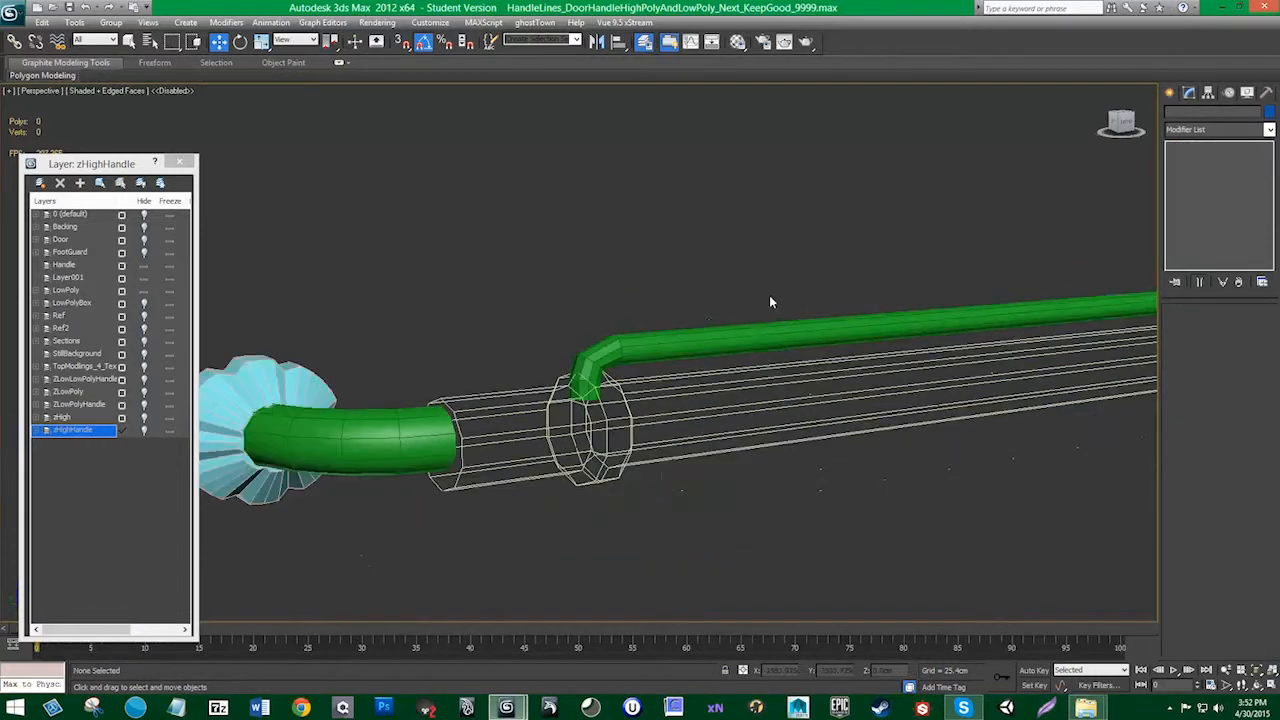
middle_click_drag(755, 325, 552, 375)
scroll(552, 375, "down", 2)
middle_click_drag(675, 331, 585, 381)
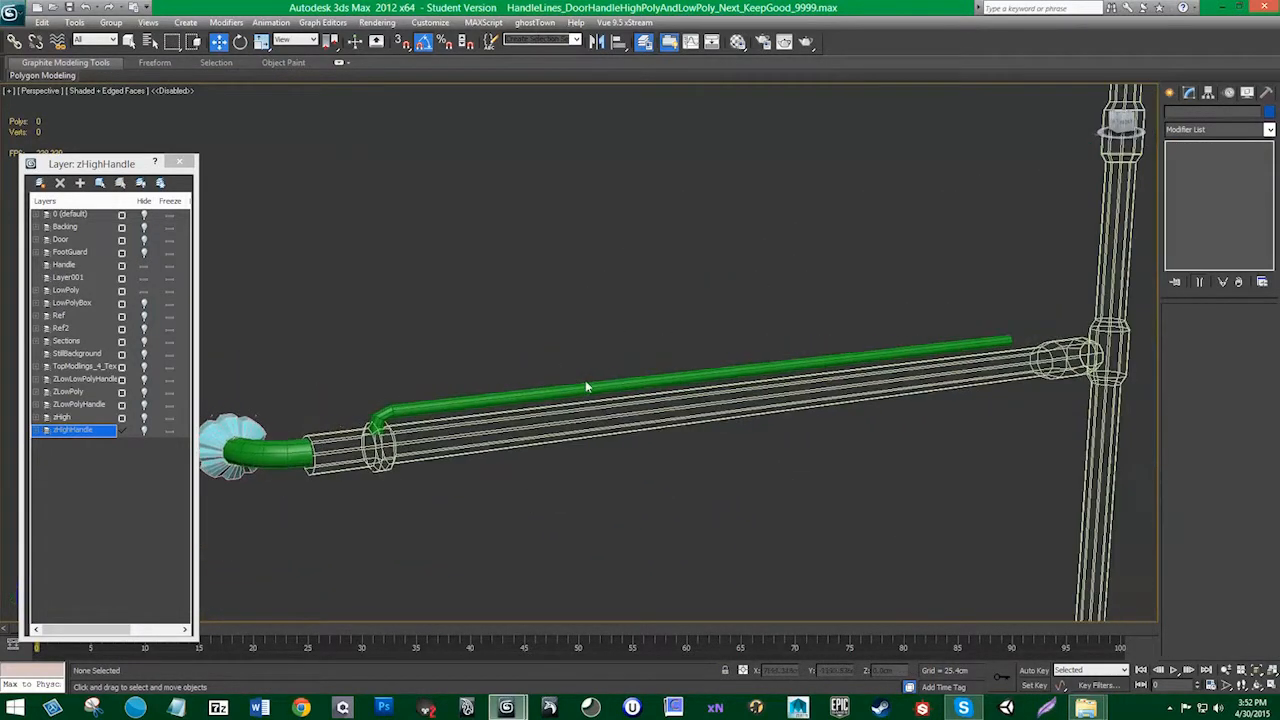
left_click(606, 385)
middle_click_drag(775, 395, 560, 375)
scroll(717, 446, "up", 3)
middle_click_drag(905, 489, 755, 339)
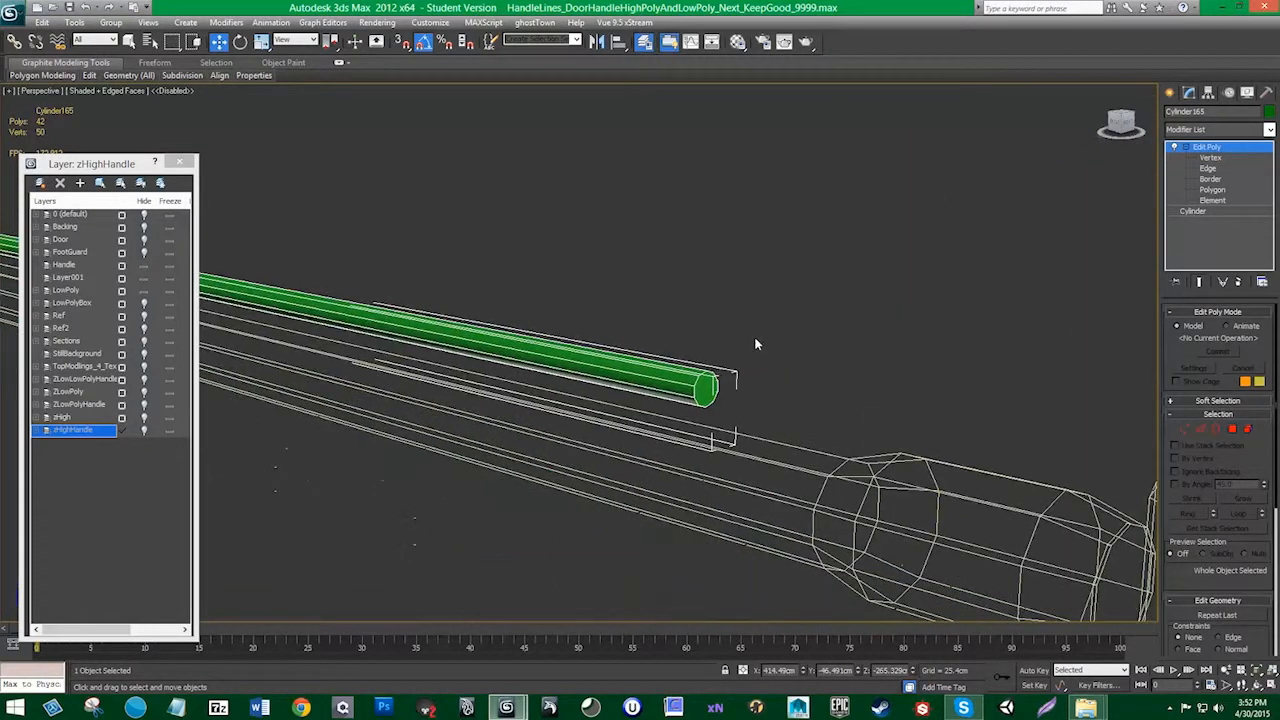
left_click(1232, 429)
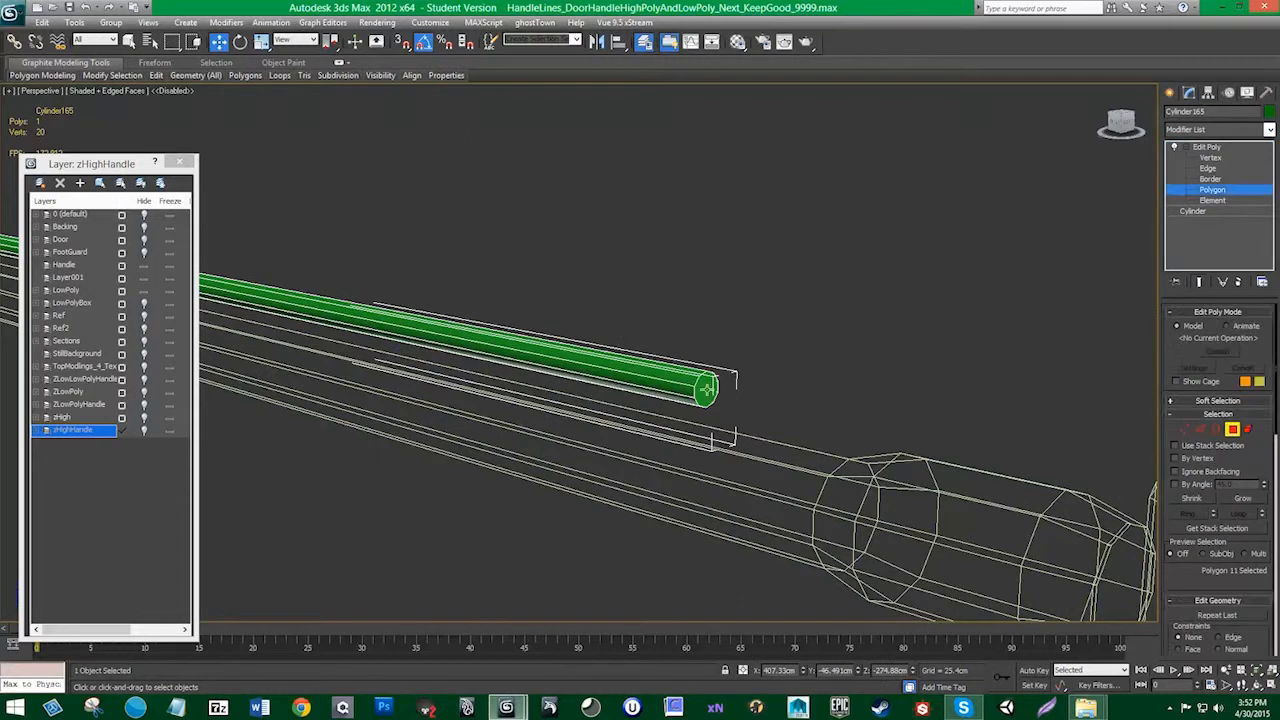
scroll(1245, 587, "down", 4)
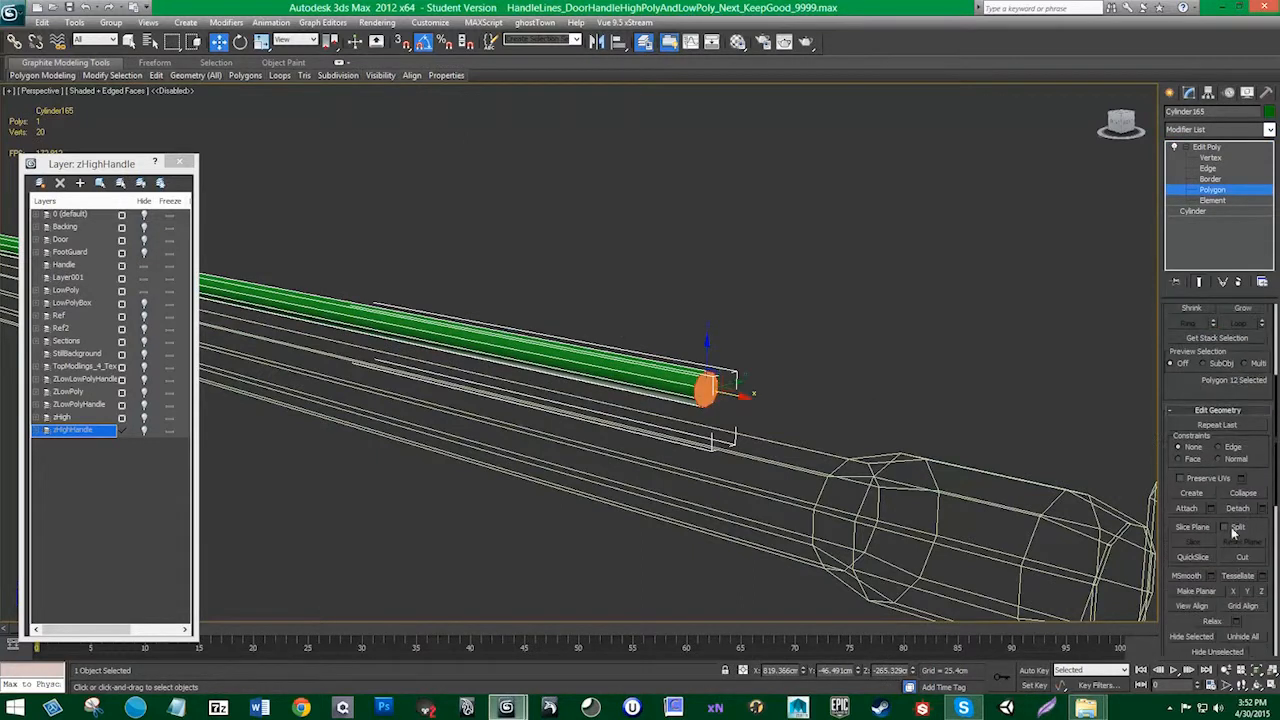
scroll(1240, 505, "down", 3)
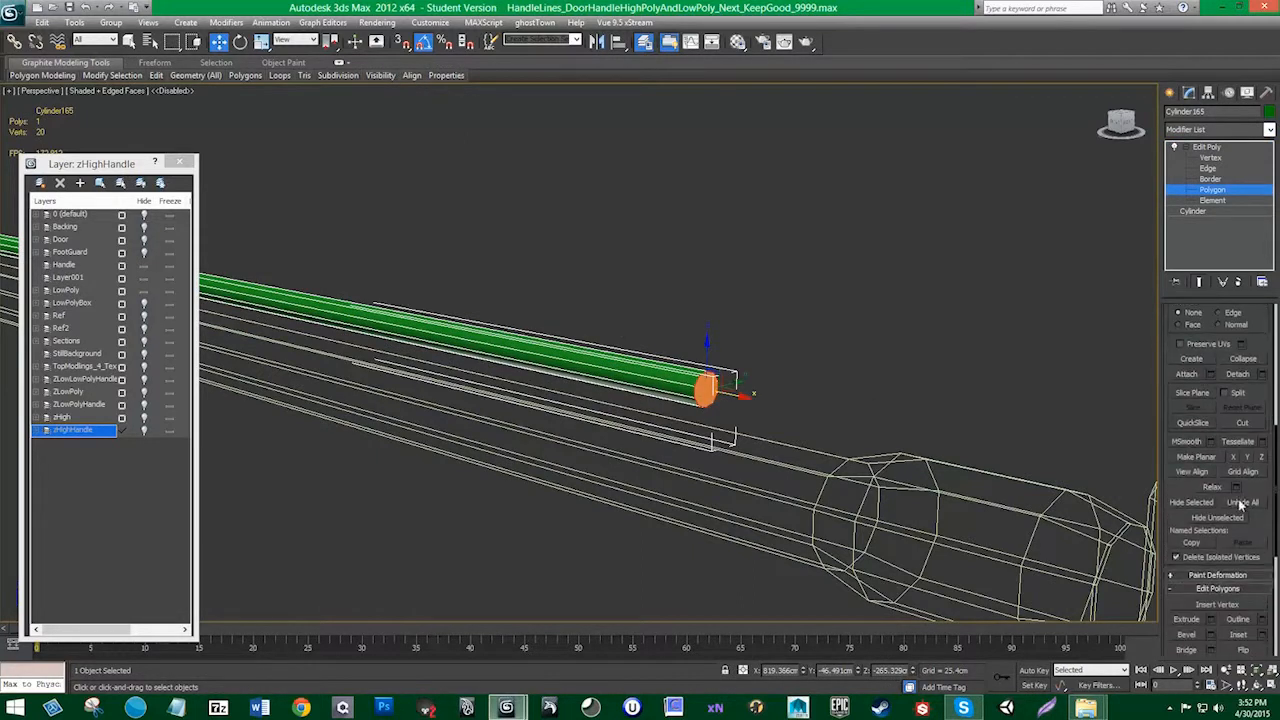
left_click(1212, 620)
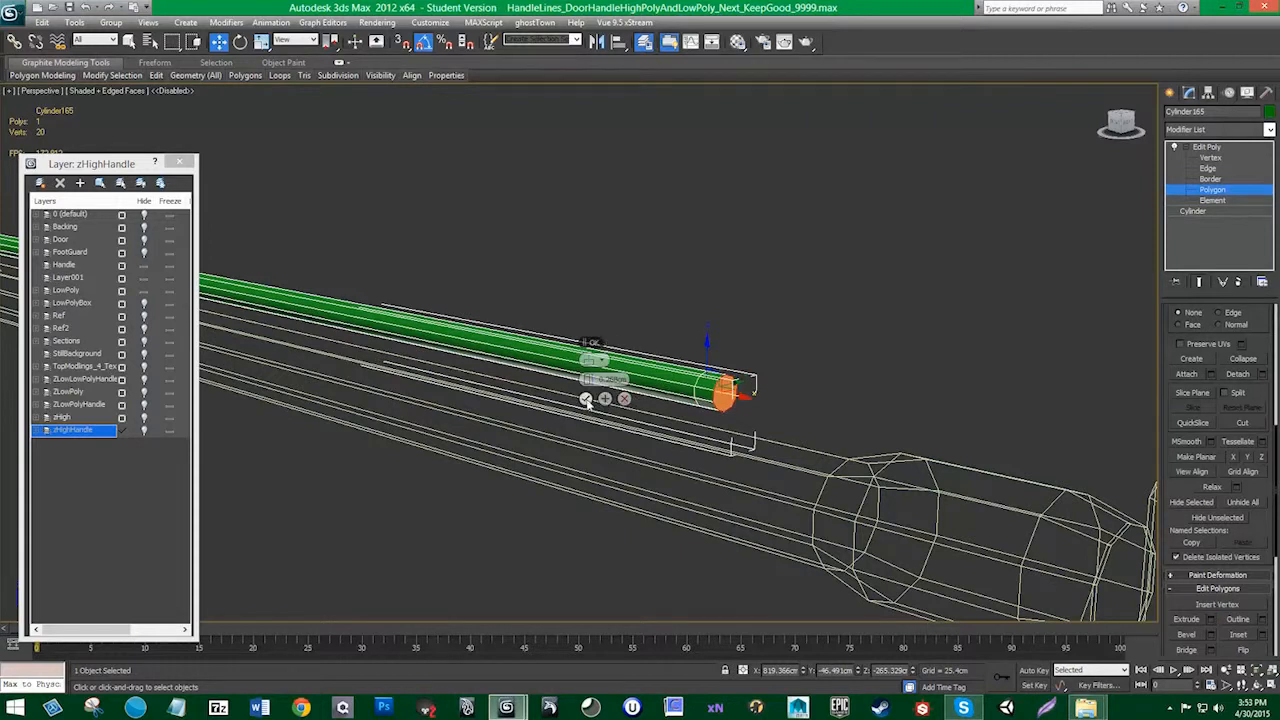
left_click(586, 395)
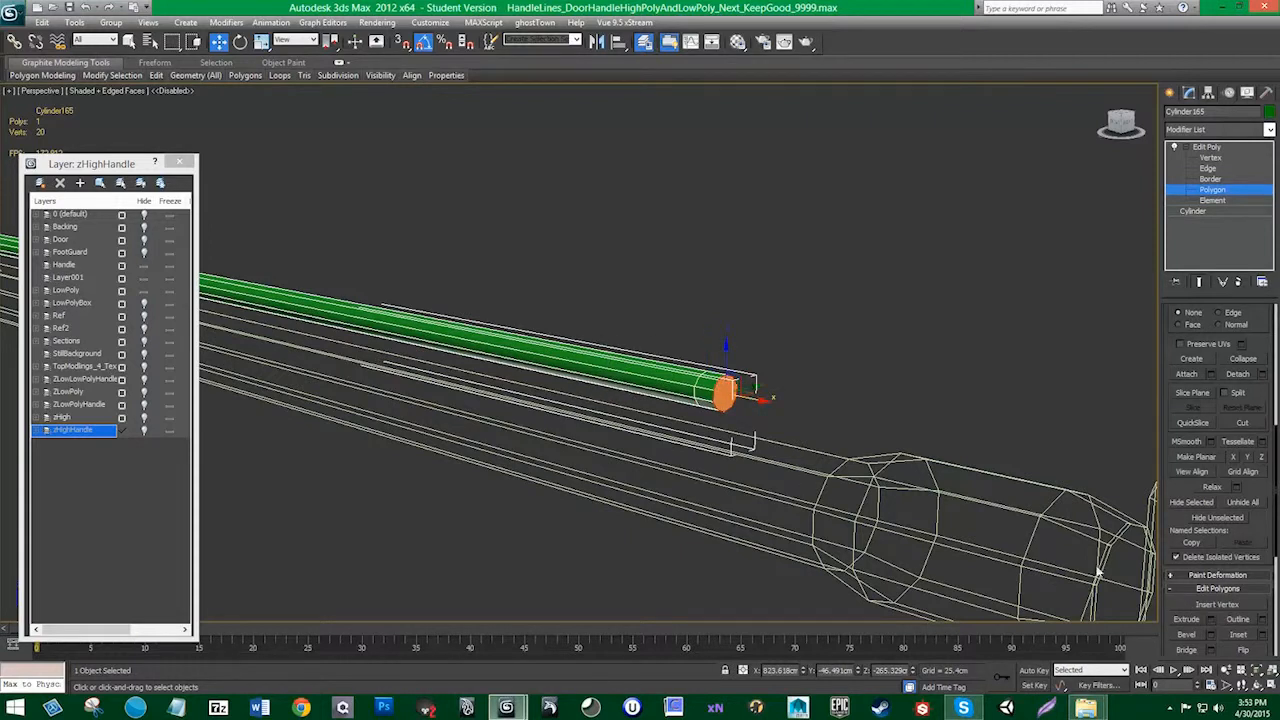
Step: Extrude the rod's end-cap polygon near the vertical pipe two more times, about 4 cm each
left_click(1212, 620)
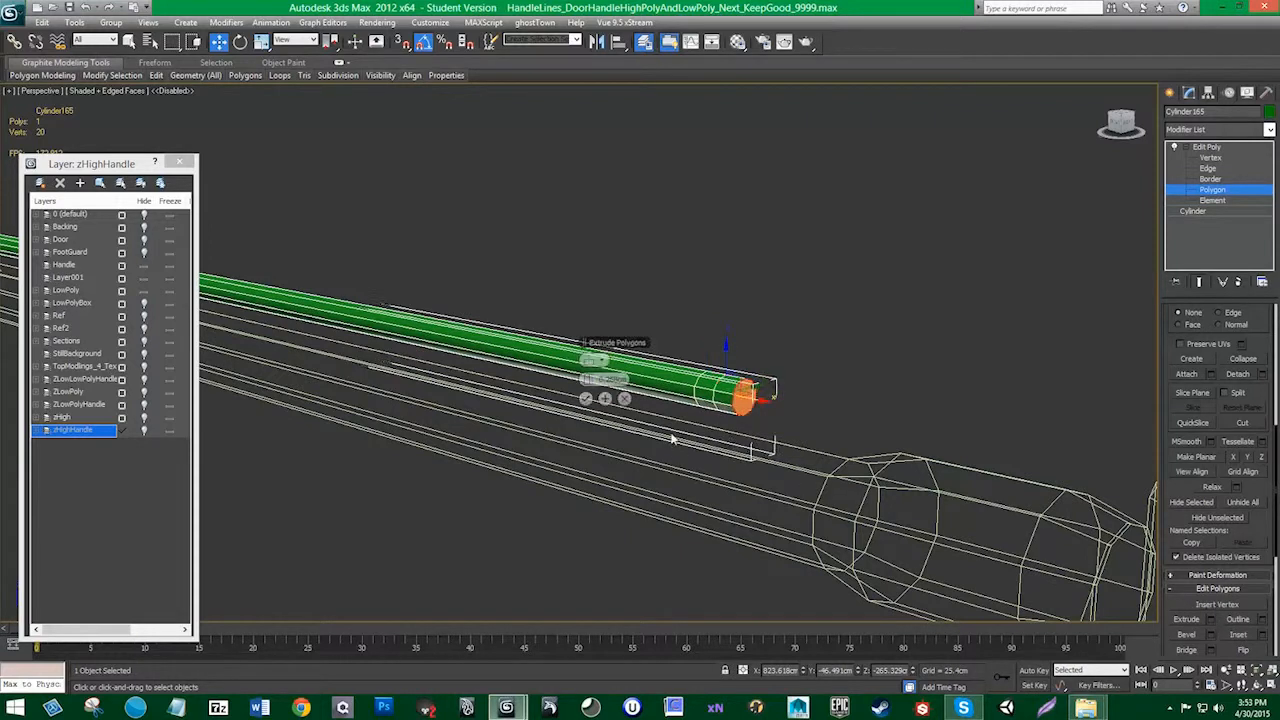
left_click(586, 395)
left_click(1212, 620)
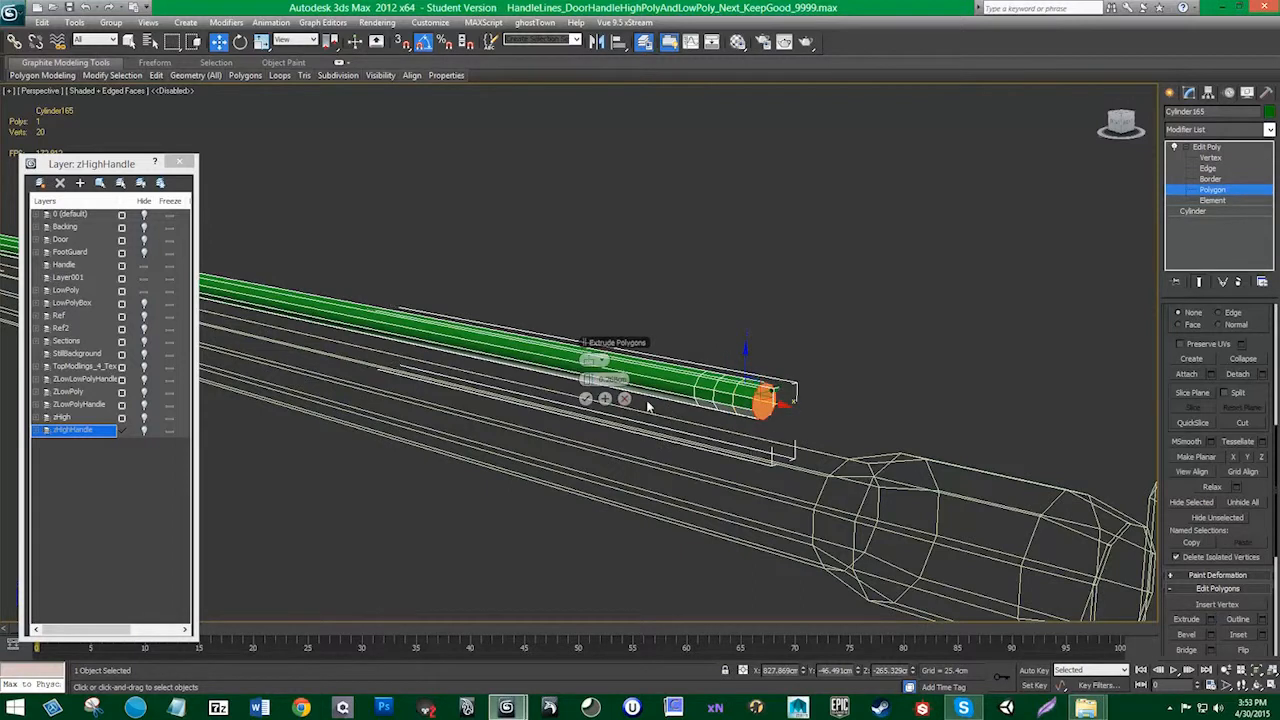
left_click(586, 397)
Step: Select the vertices of the three extruded end rings, rotate them down toward the arm pipe and lower them about 6 cm
left_click(1211, 158)
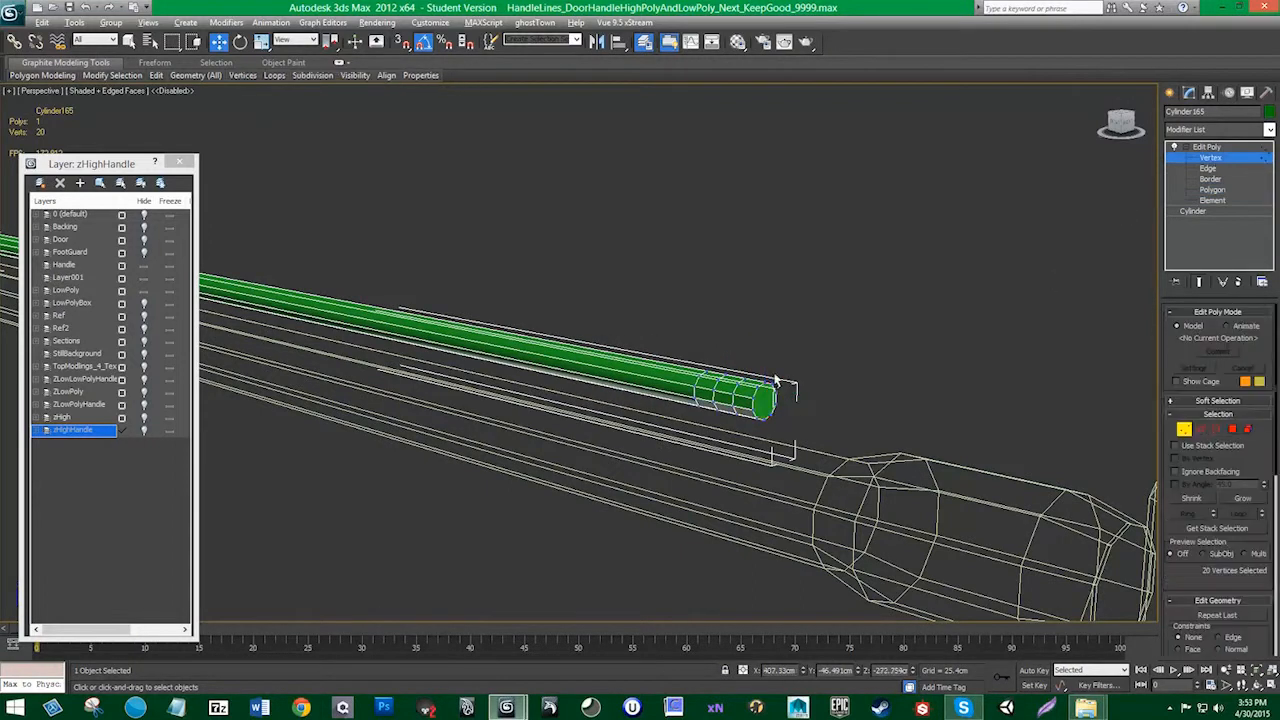
middle_click_drag(950, 260, 588, 448, "alt")
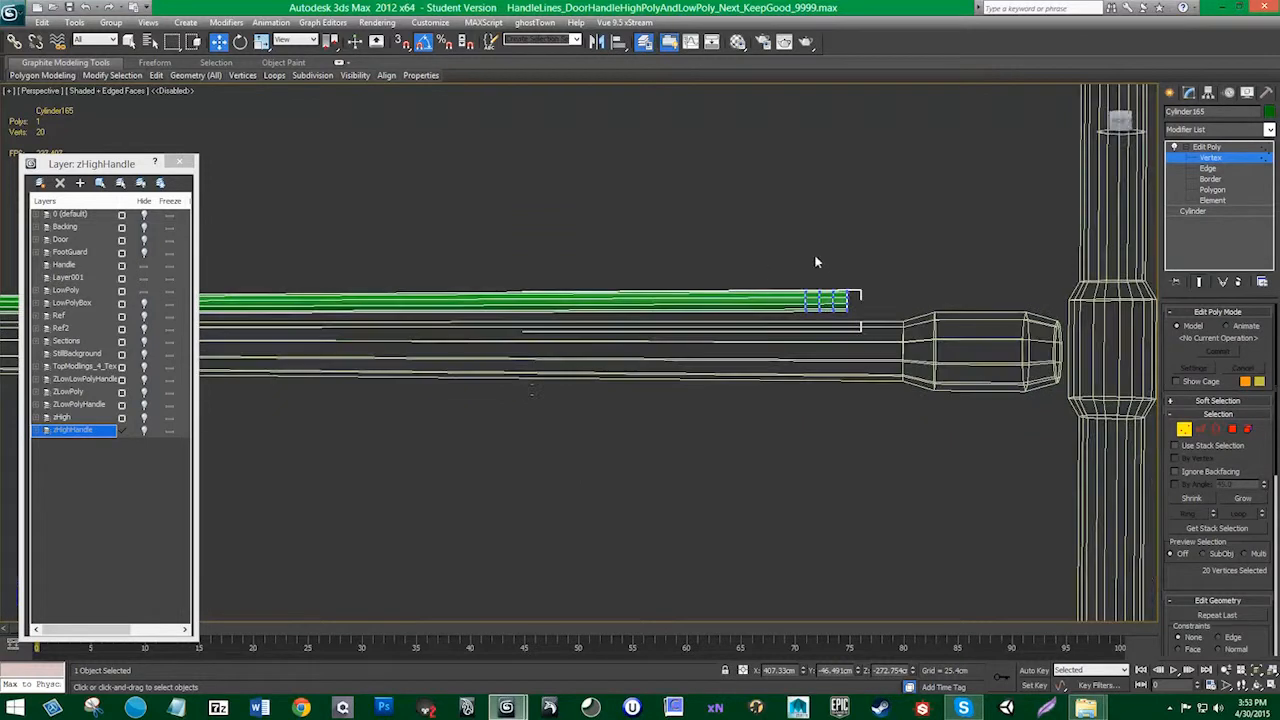
left_click_drag(816, 264, 948, 347)
middle_click_drag(856, 394, 717, 504)
scroll(717, 510, "up", 3)
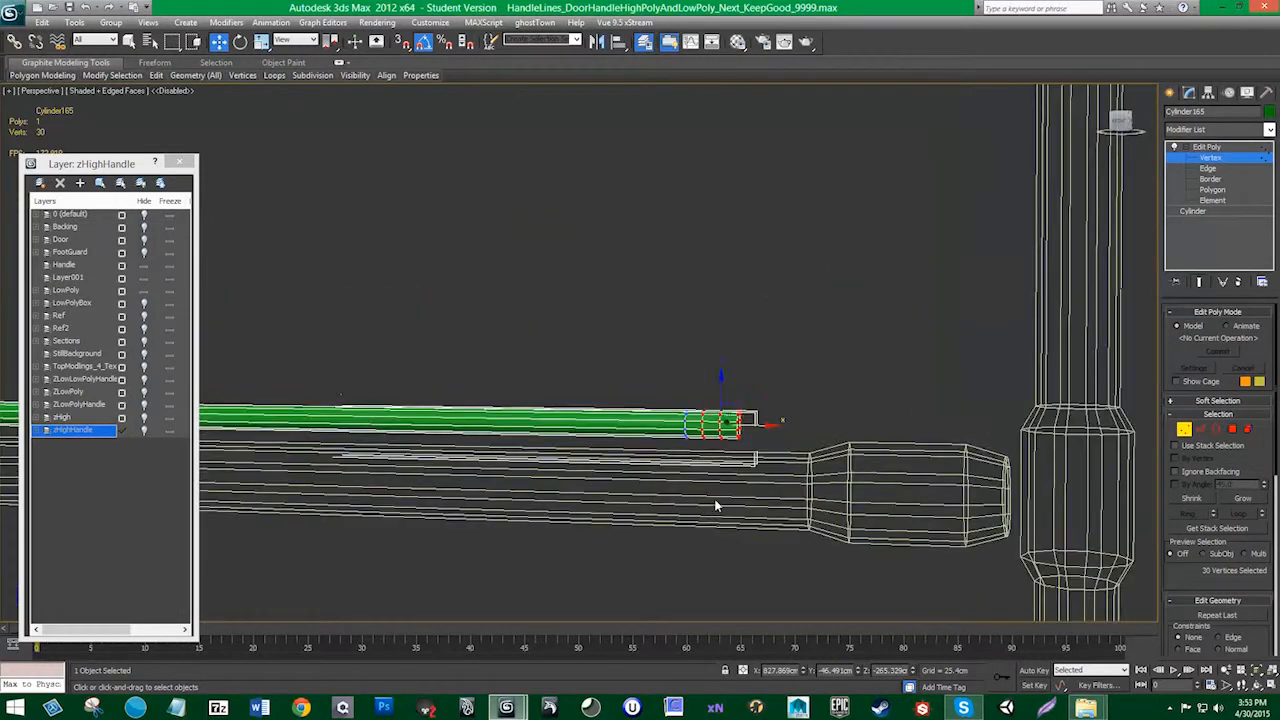
key("e")
left_click_drag(752, 396, 722, 402)
key("w")
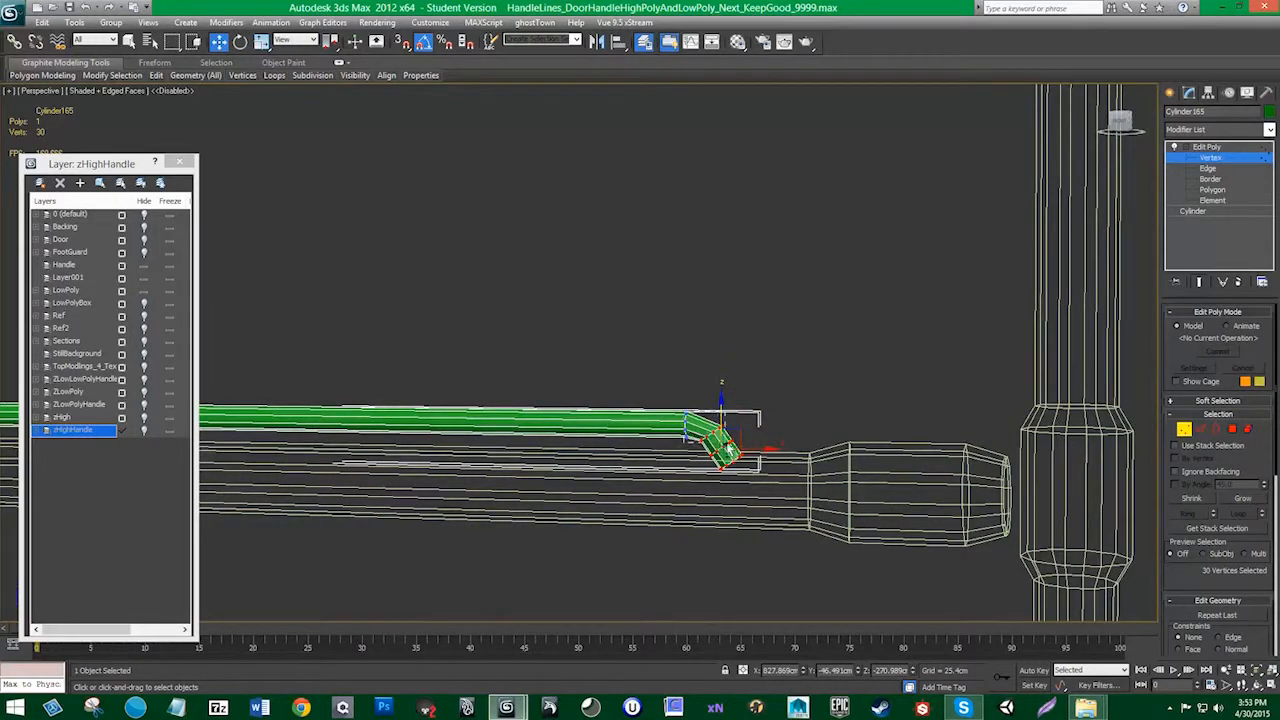
Step: Deselect the inner ring, rotate the two outer rings to point straight down, and lower them slightly into the arm pipe
left_click_drag(728, 449, 758, 429, "alt")
key("e")
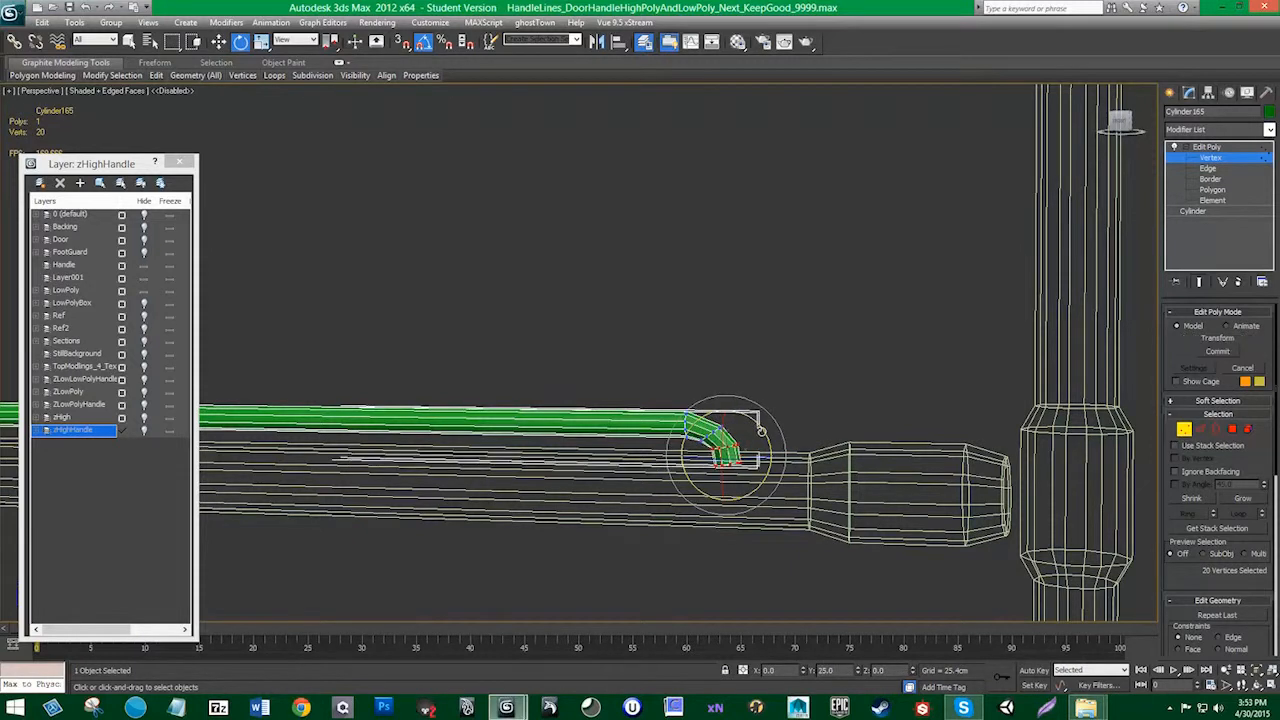
key("w")
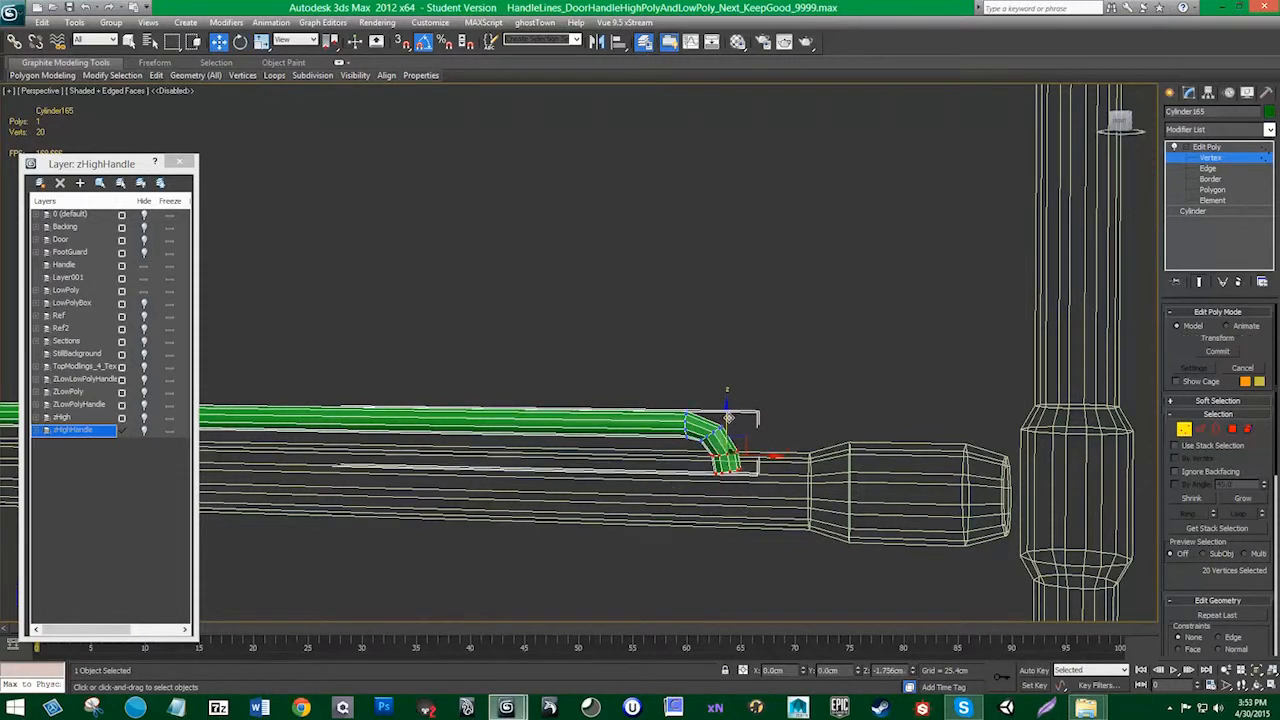
key("e")
left_click_drag(749, 424, 751, 436)
key("w")
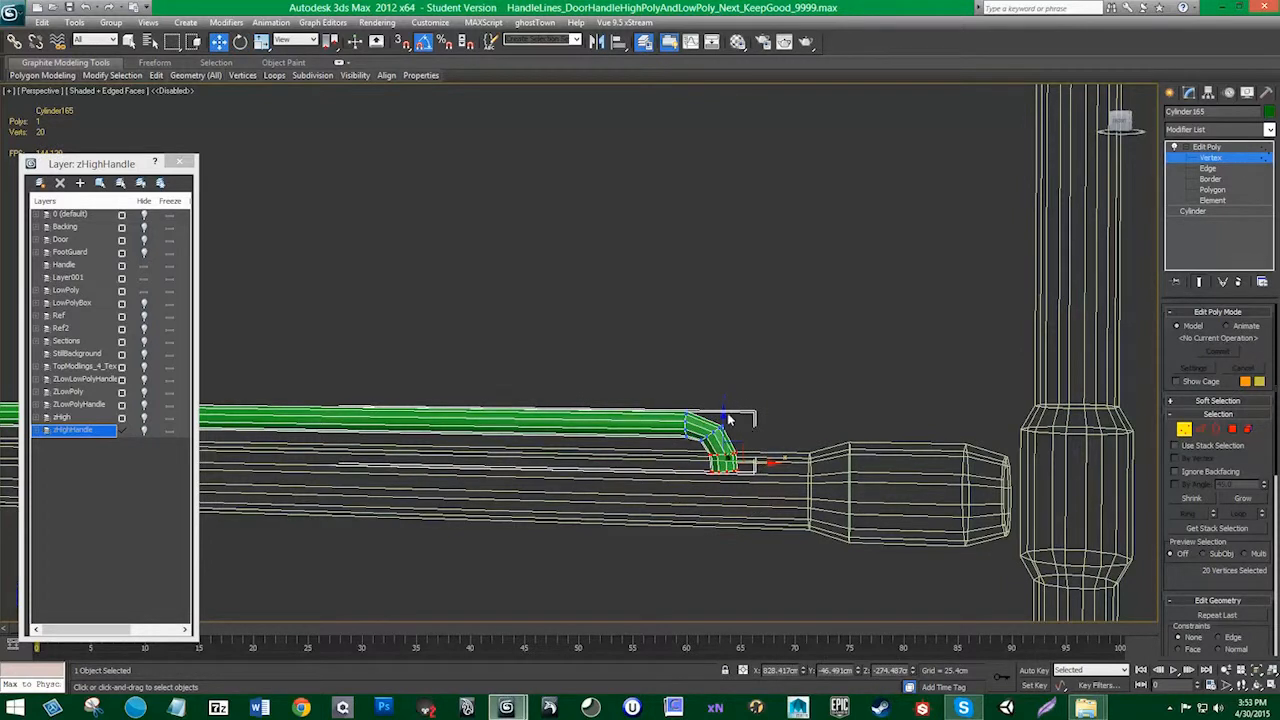
mouse_move(700, 482)
middle_mouse_down("alt")
mouse_move(612, 484)
mouse_move(690, 488)
mouse_move(716, 469)
middle_mouse_up("alt")
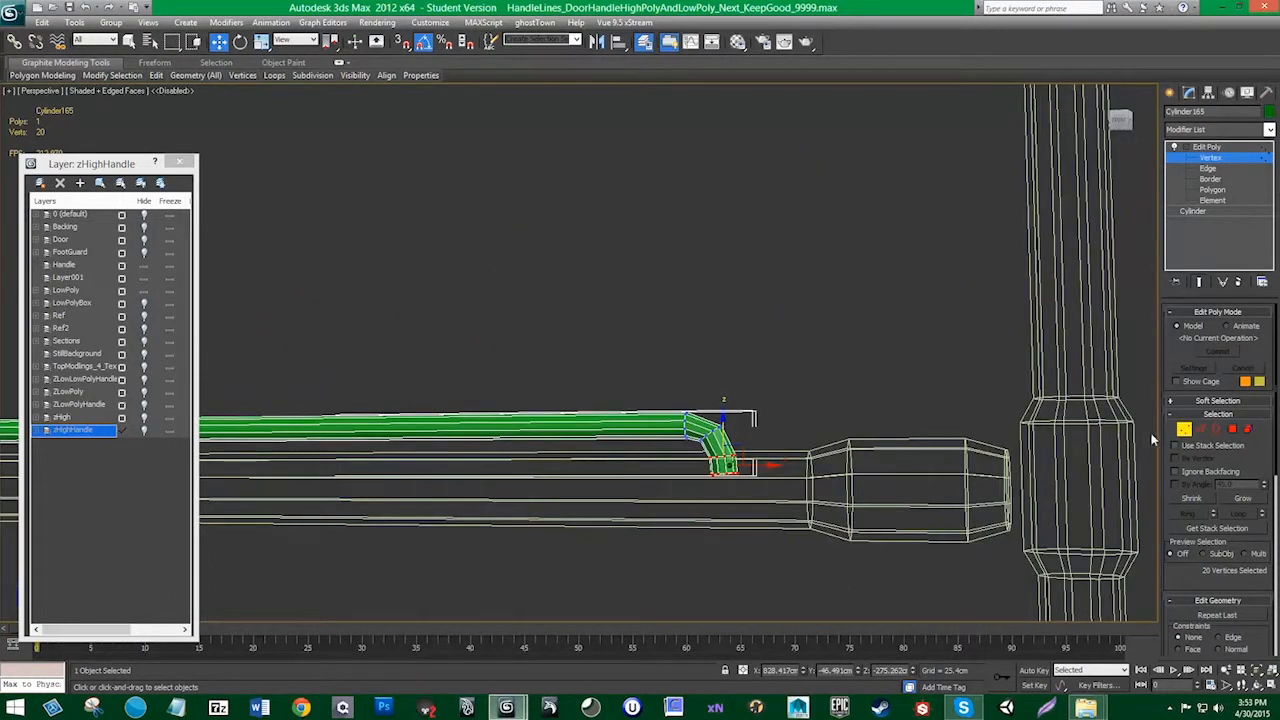
left_click(1182, 432)
left_click(614, 314)
Step: Examine the whole handle and the bent rod end beside the vertical pipe's connector
scroll(577, 366, "down", 7)
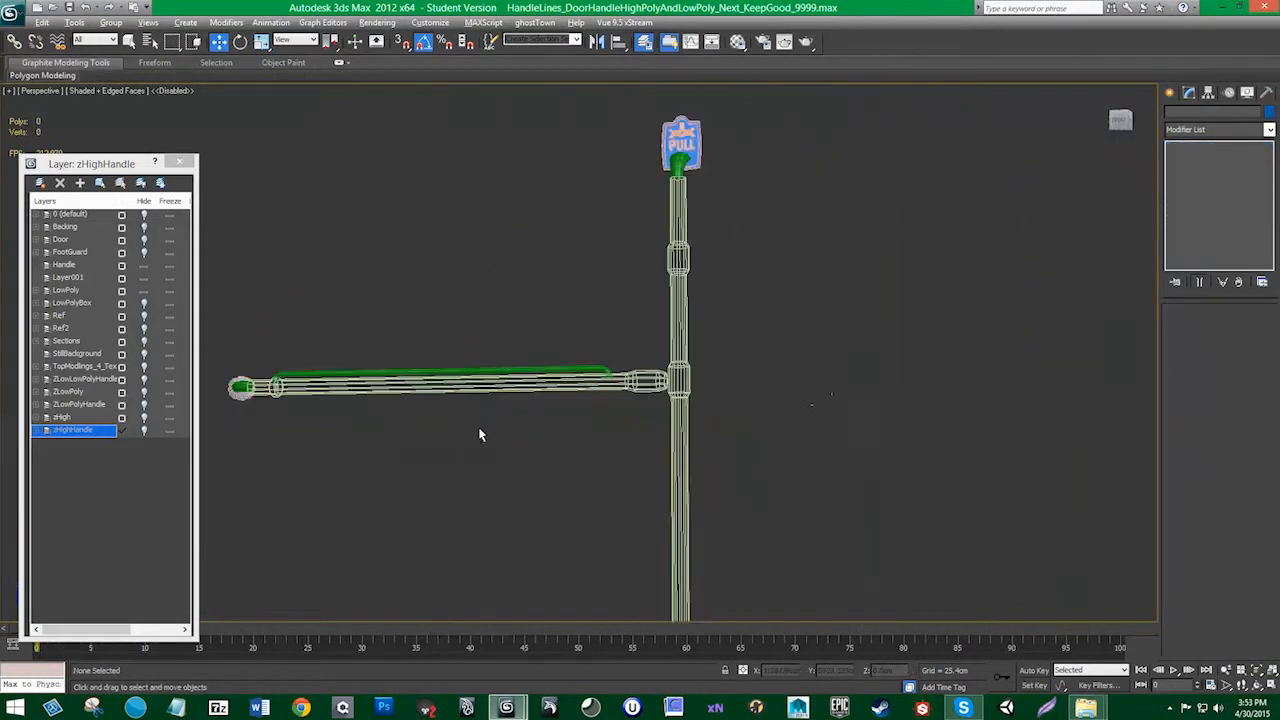
middle_click_drag(480, 434, 520, 443, "alt")
middle_click_drag(536, 345, 554, 334)
scroll(526, 376, "down", 6)
middle_click_drag(526, 376, 548, 356, "alt")
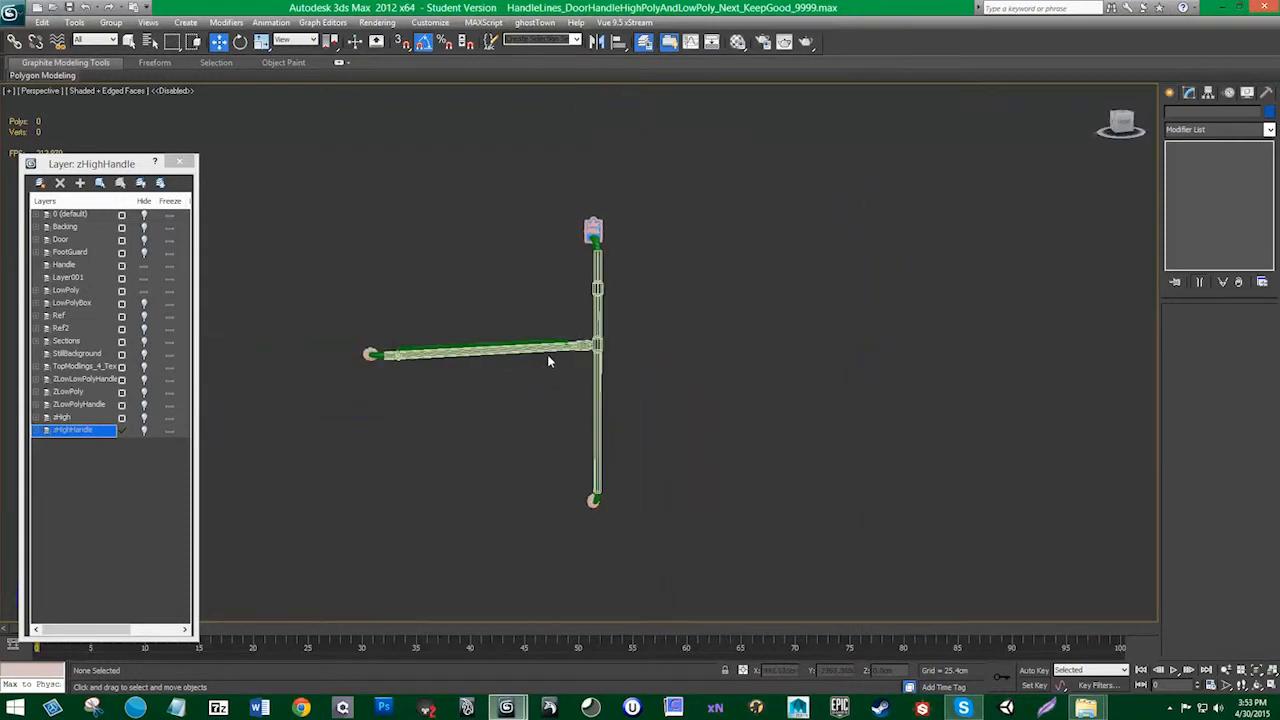
scroll(462, 370, "up", 3)
scroll(600, 346, "up", 5)
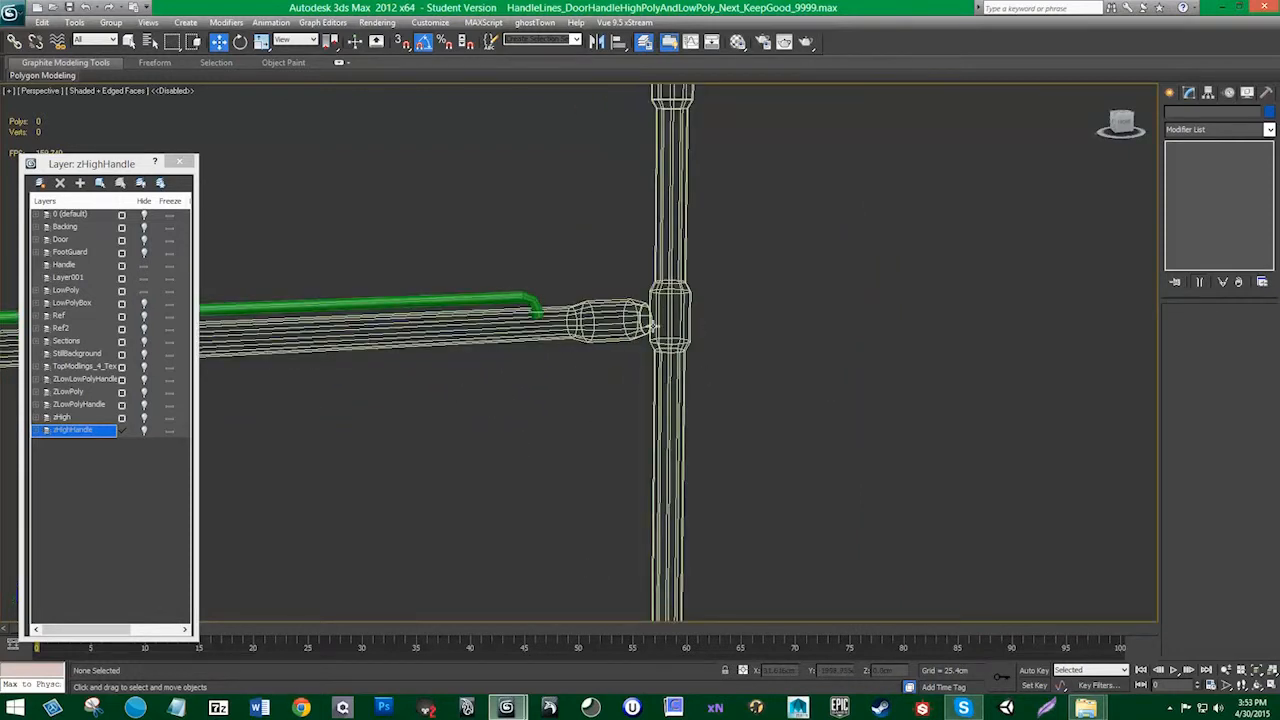
scroll(545, 360, "down", 8)
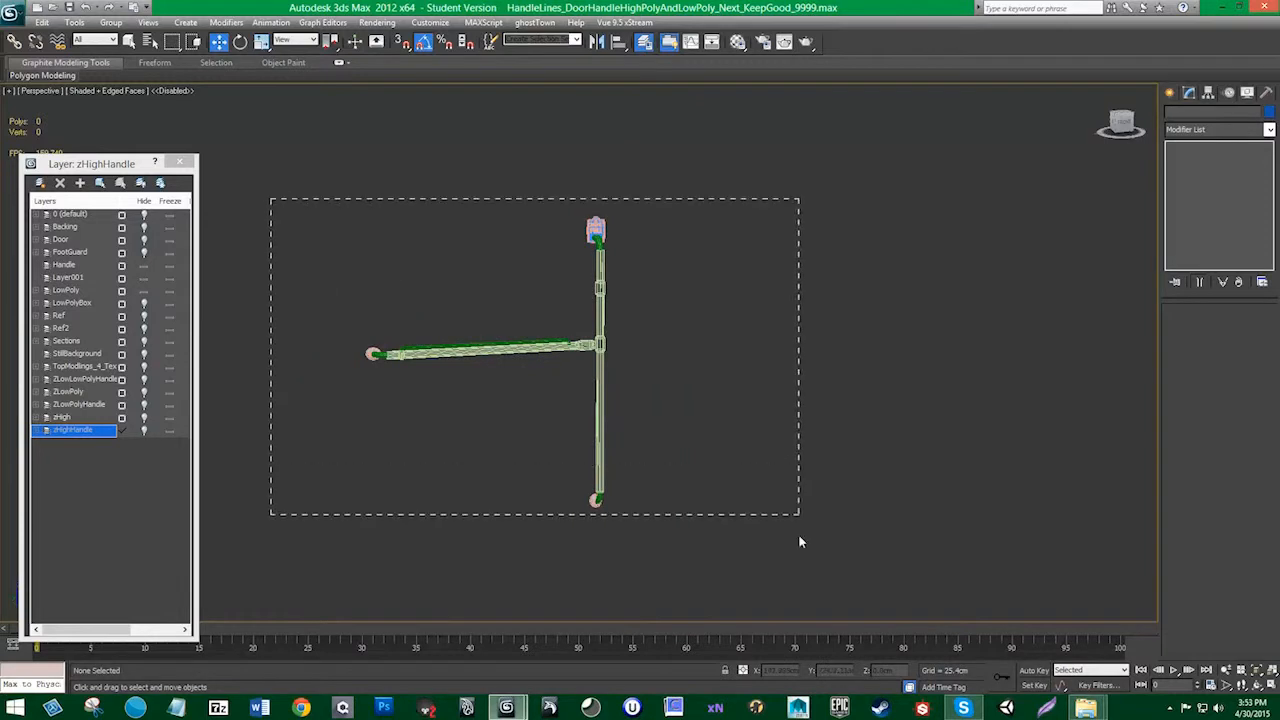
Step: Select all the handle objects and assign them the blue 01 - Default material
left_click_drag(799, 536, 799, 530)
left_click(737, 41)
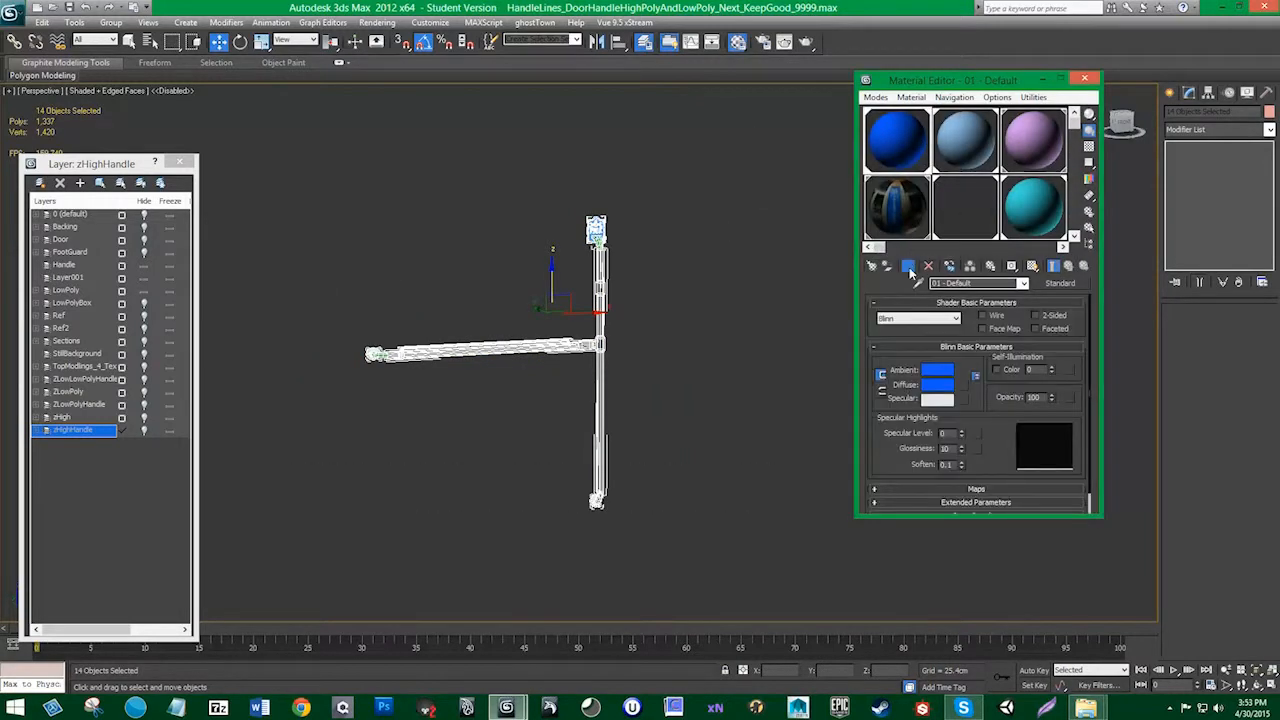
left_click(908, 267)
left_click(1085, 79)
left_click(673, 352)
scroll(673, 352, "up", 5)
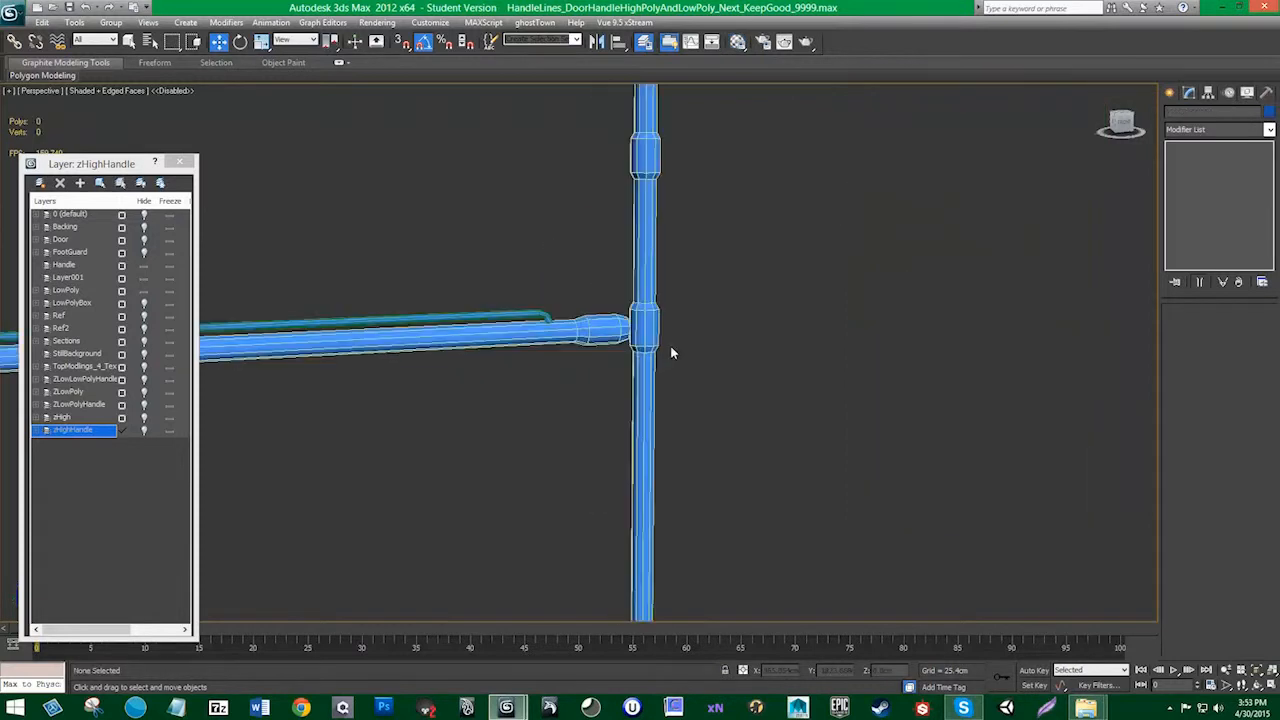
Step: Select all the handle objects again and set their object colour to black for dark wireframe edges
scroll(698, 361, "down", 5)
left_click_drag(767, 609, 767, 609)
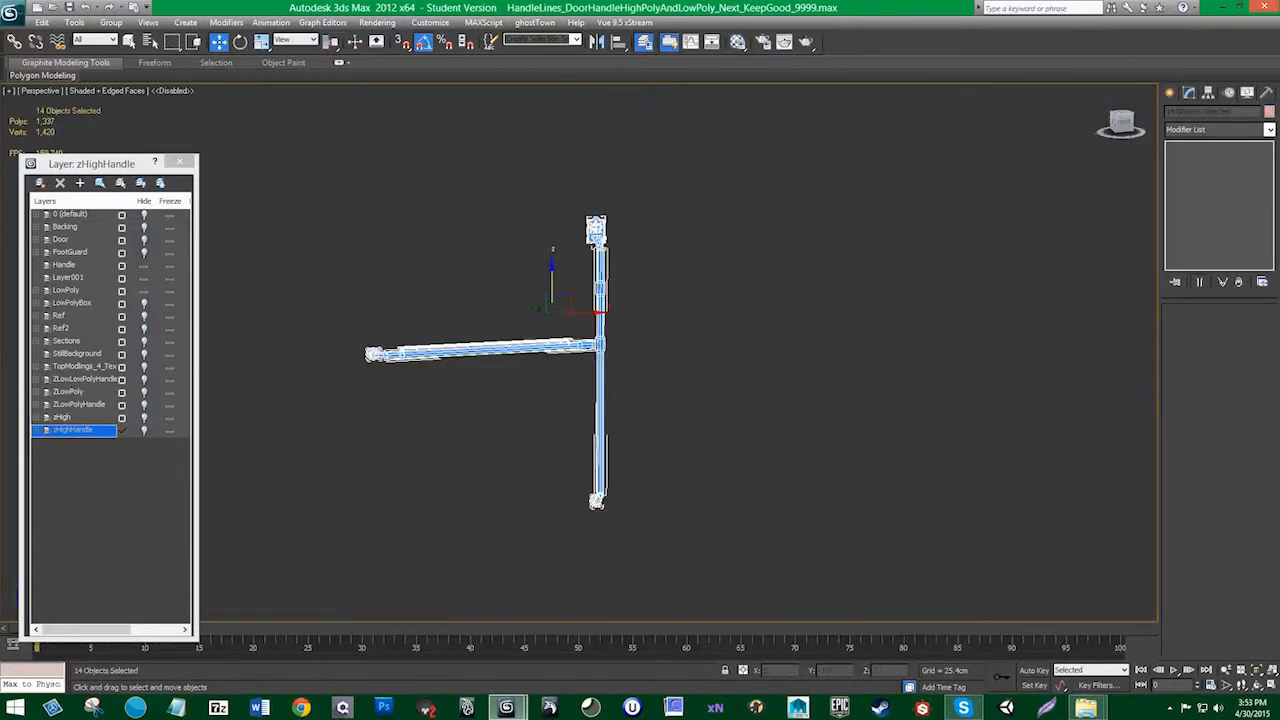
left_click(1268, 113)
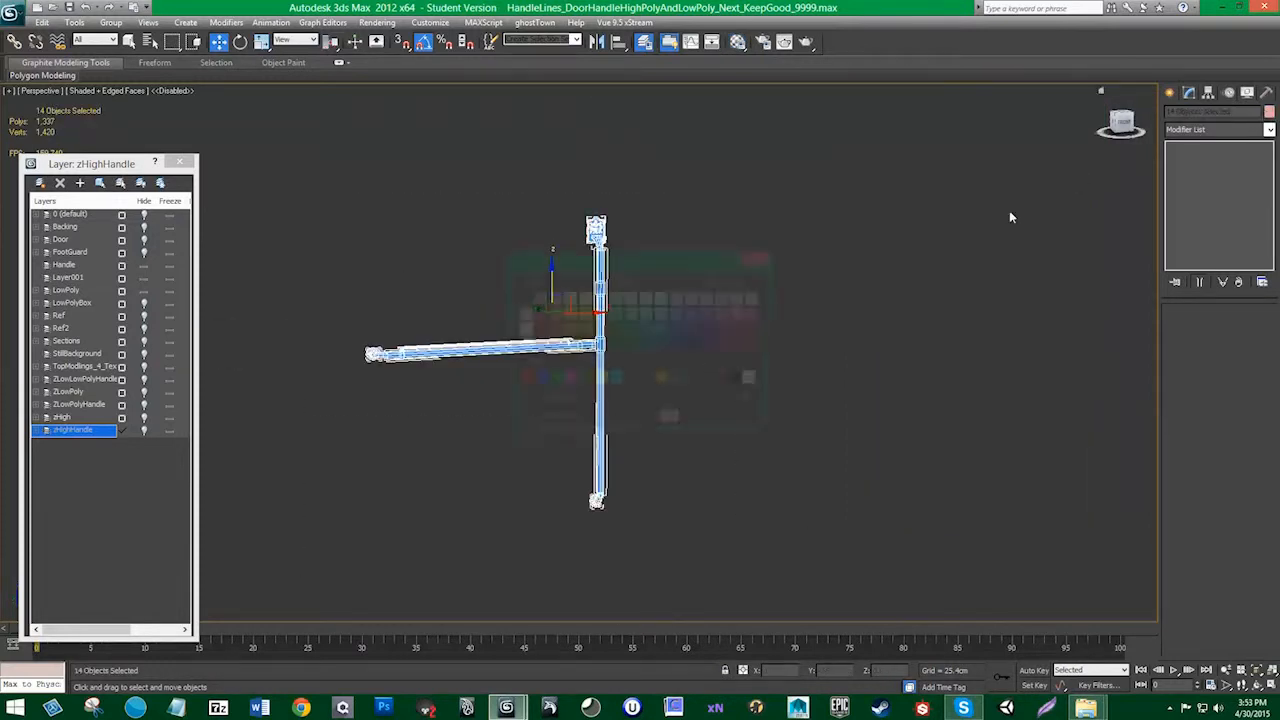
left_click(740, 381)
left_click(699, 380)
Step: Inspect the lower bend and flange, briefly showing the zHighHandle layer to compare them with the high-poly handle
scroll(697, 381, "up", 3)
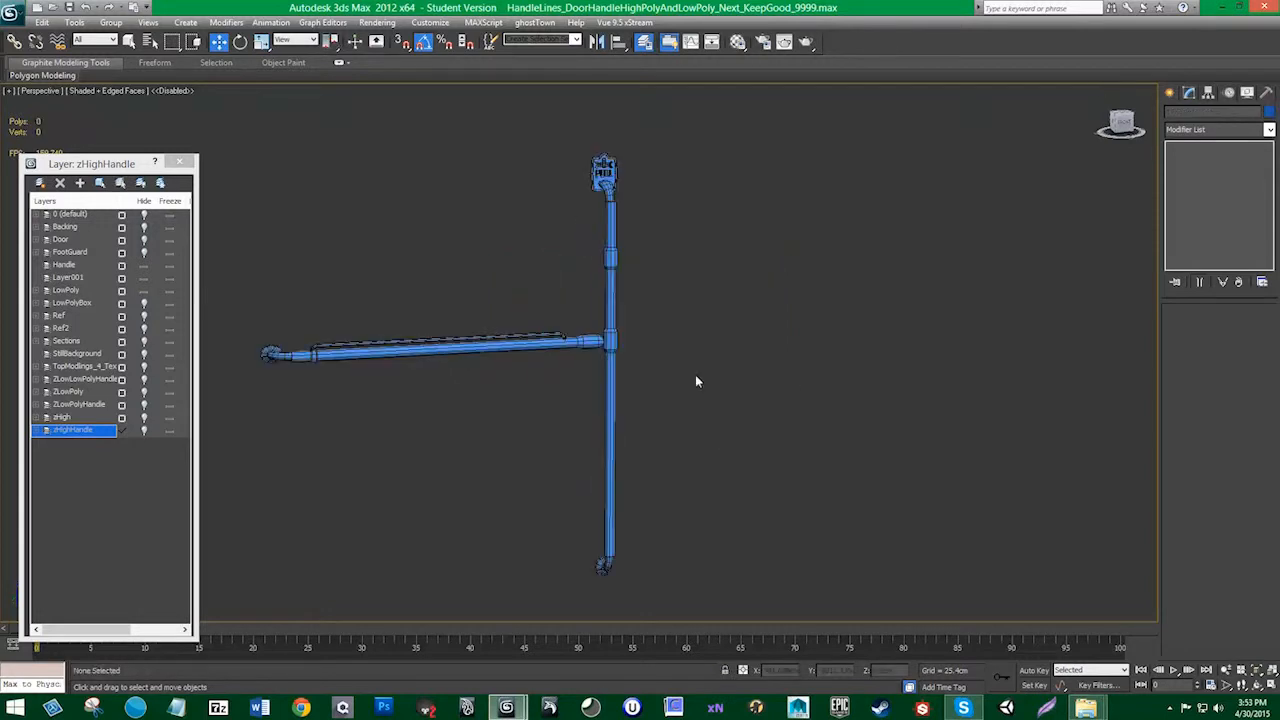
scroll(620, 390, "up", 10)
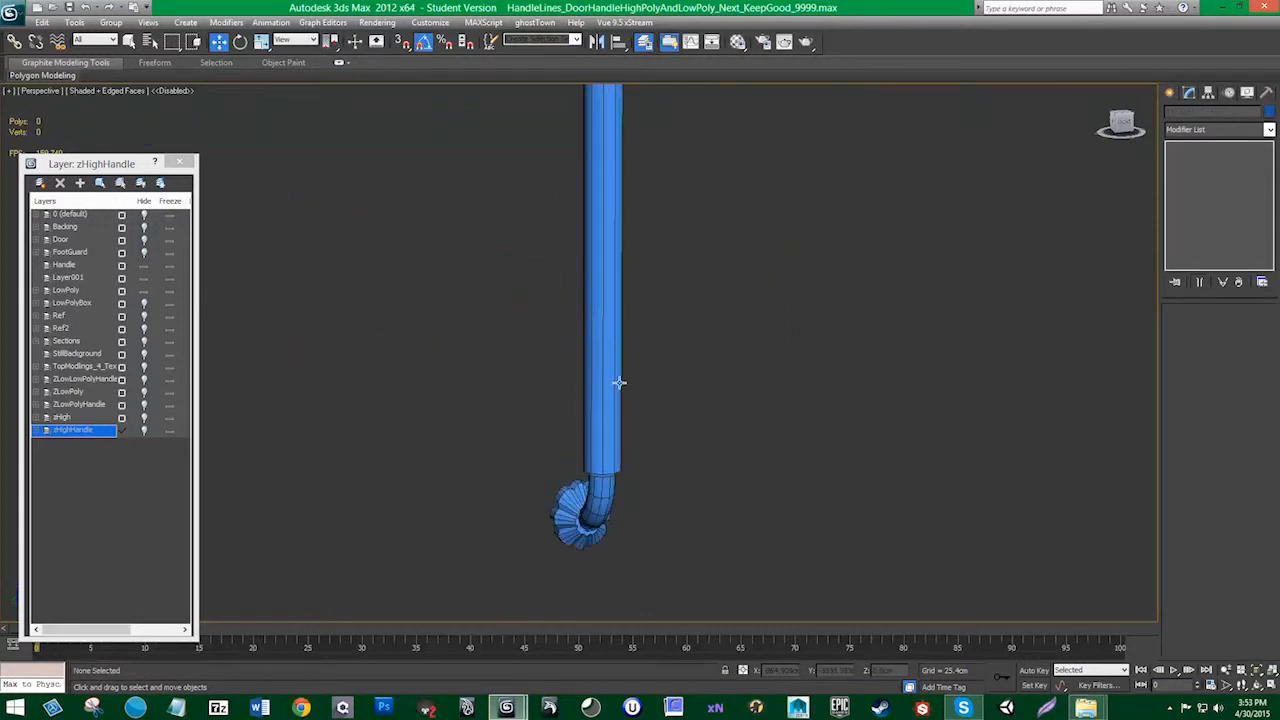
middle_click_drag(596, 308, 604, 290, "alt")
middle_click_drag(604, 290, 724, 174)
scroll(645, 410, "up", 4)
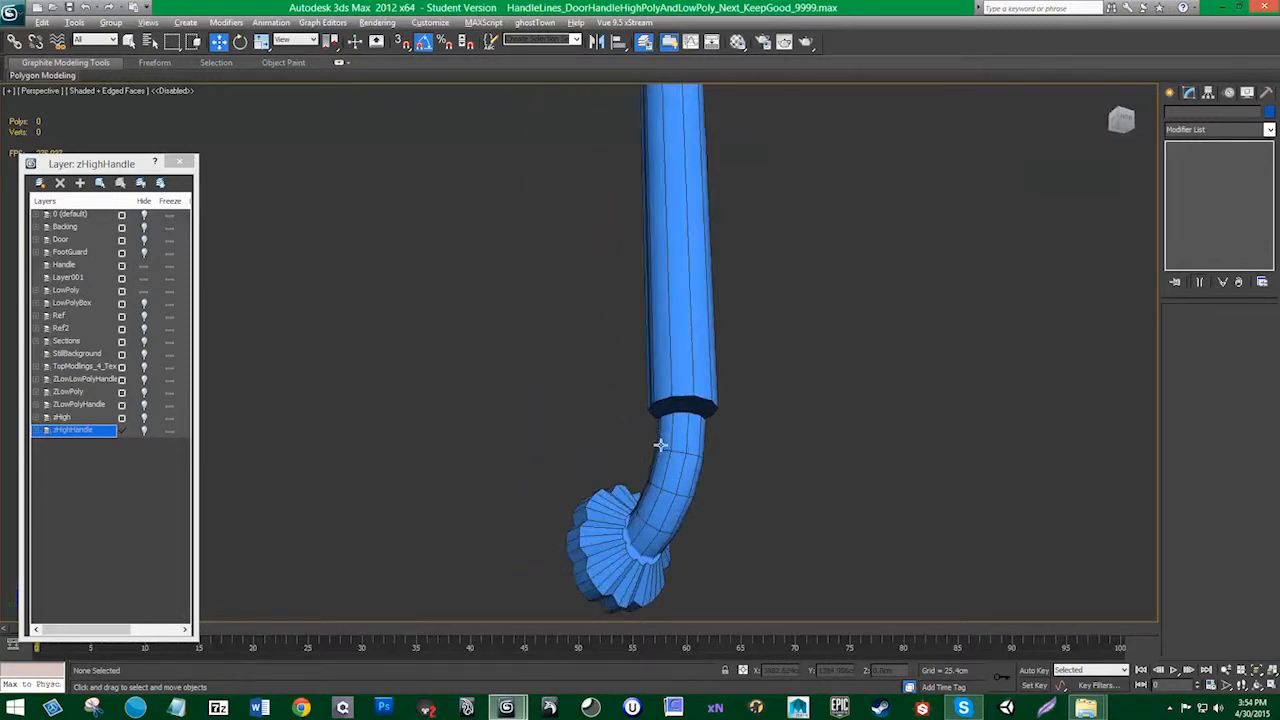
middle_click_drag(660, 446, 750, 335, "alt")
left_click(750, 335)
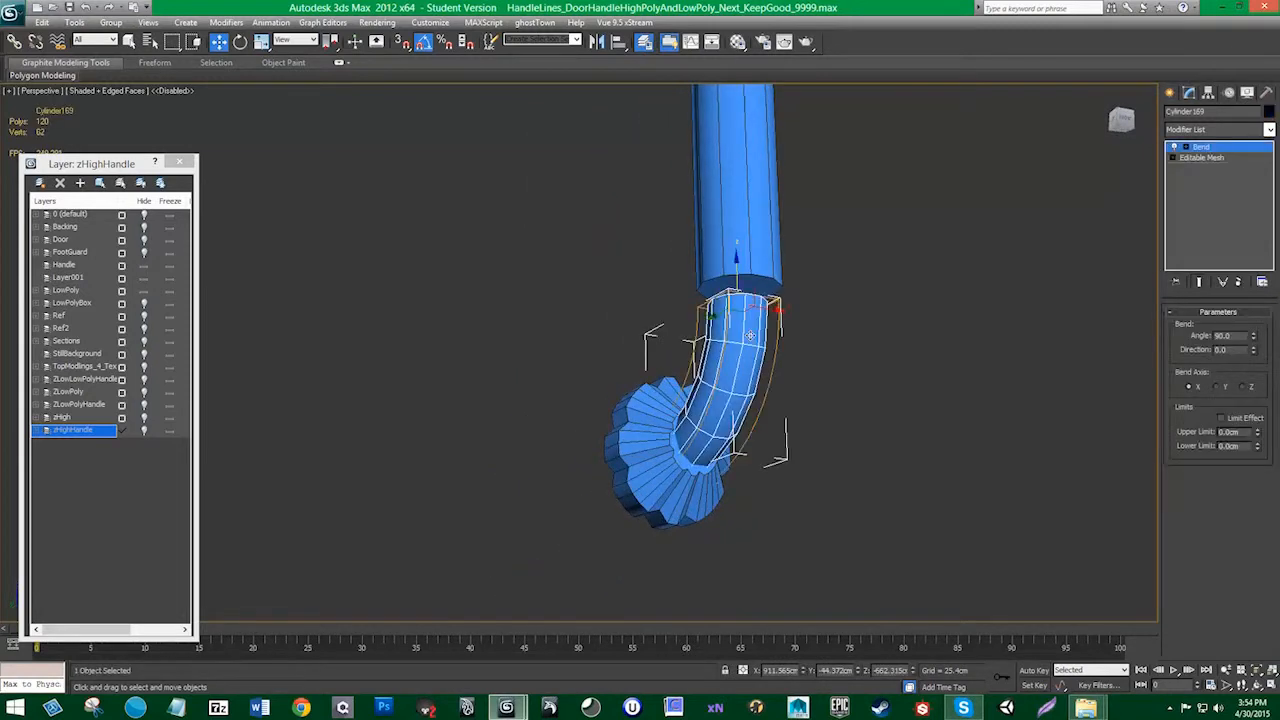
scroll(750, 335, "up", 5)
scroll(750, 335, "down", 6)
middle_click_drag(728, 398, 675, 379, "alt")
left_click(145, 432)
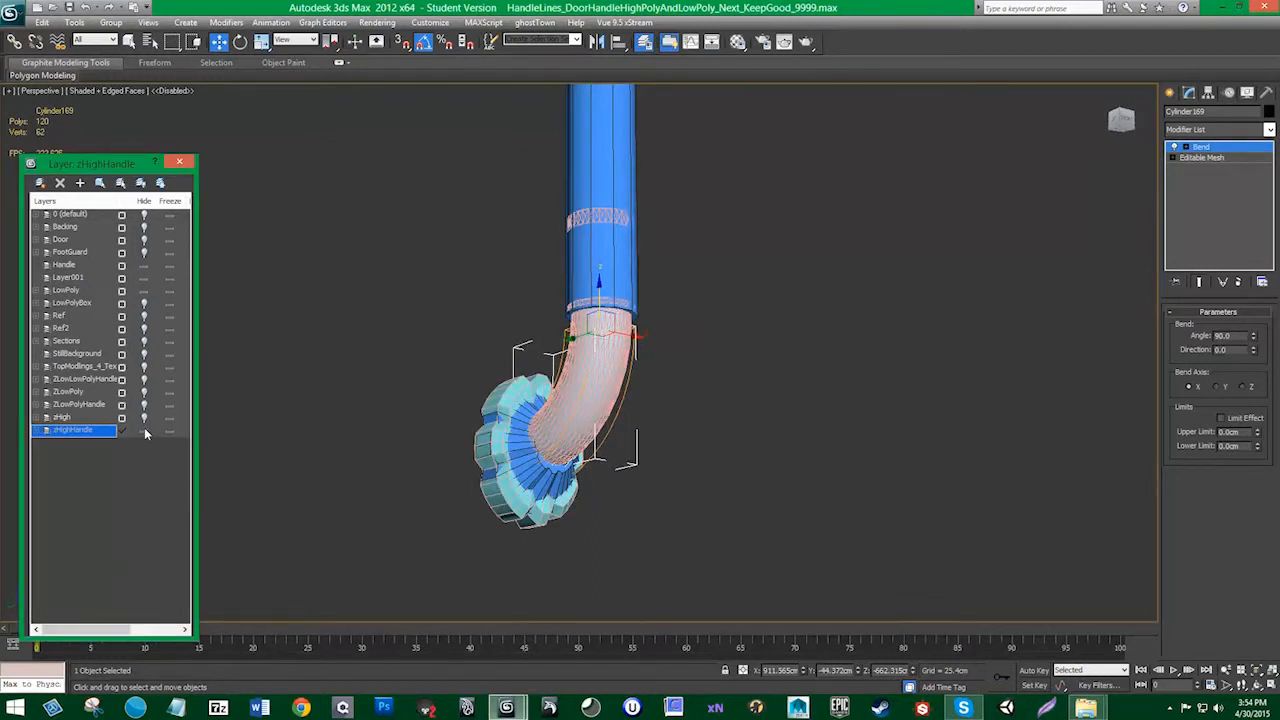
left_click(144, 432)
Step: Scale the long vertical pipe down uniformly so its diameter comes closer to the lower bend's
left_click(596, 258)
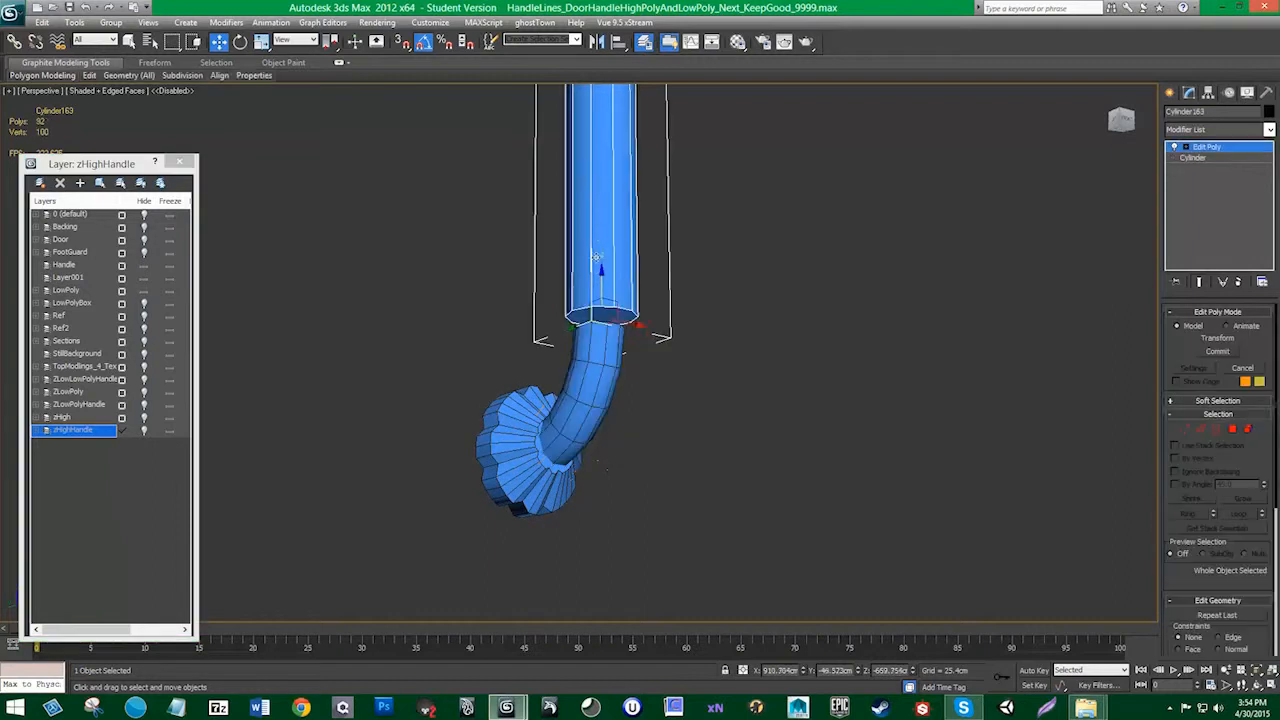
key("r")
left_click_drag(594, 326, 593, 342)
middle_click_drag(593, 342, 745, 425, "alt")
Step: Enable 3D snapping and move the vertical pipe so its bottom edge vertex snaps onto the lower bend's top ring
key("w")
middle_click_drag(626, 304, 626, 314)
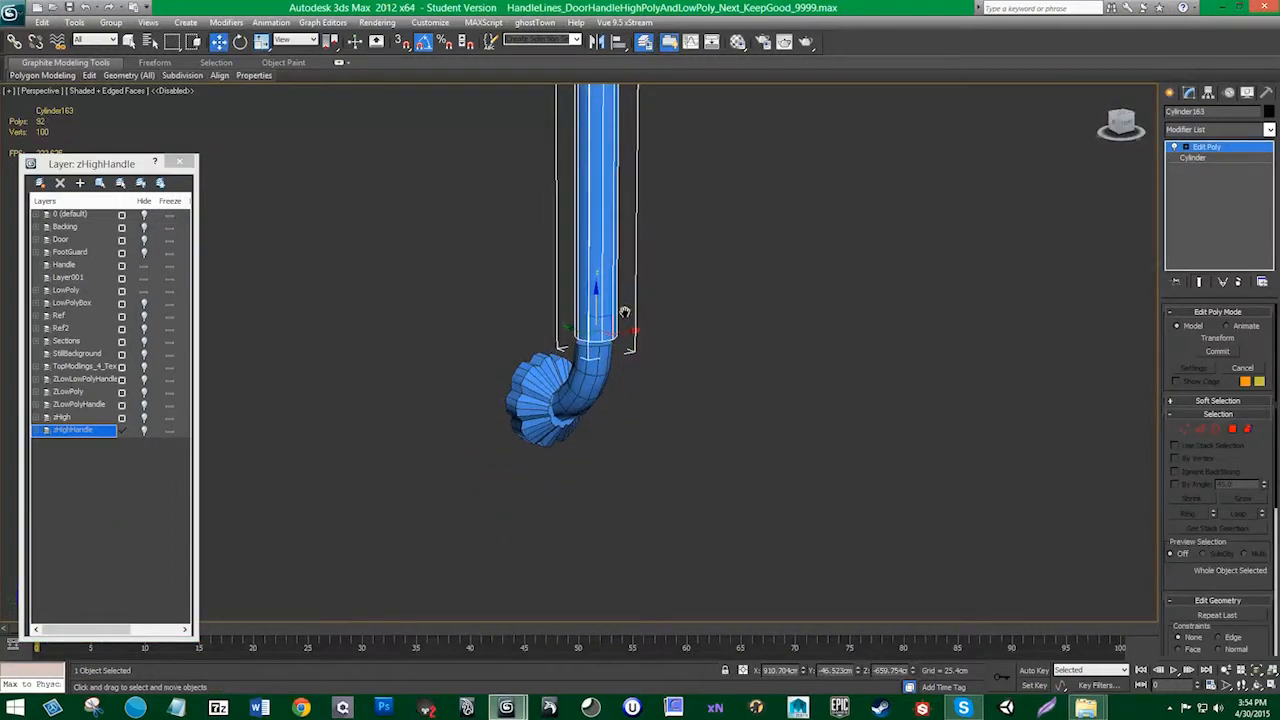
scroll(646, 335, "up", 3)
scroll(646, 335, "up", 2)
key("s")
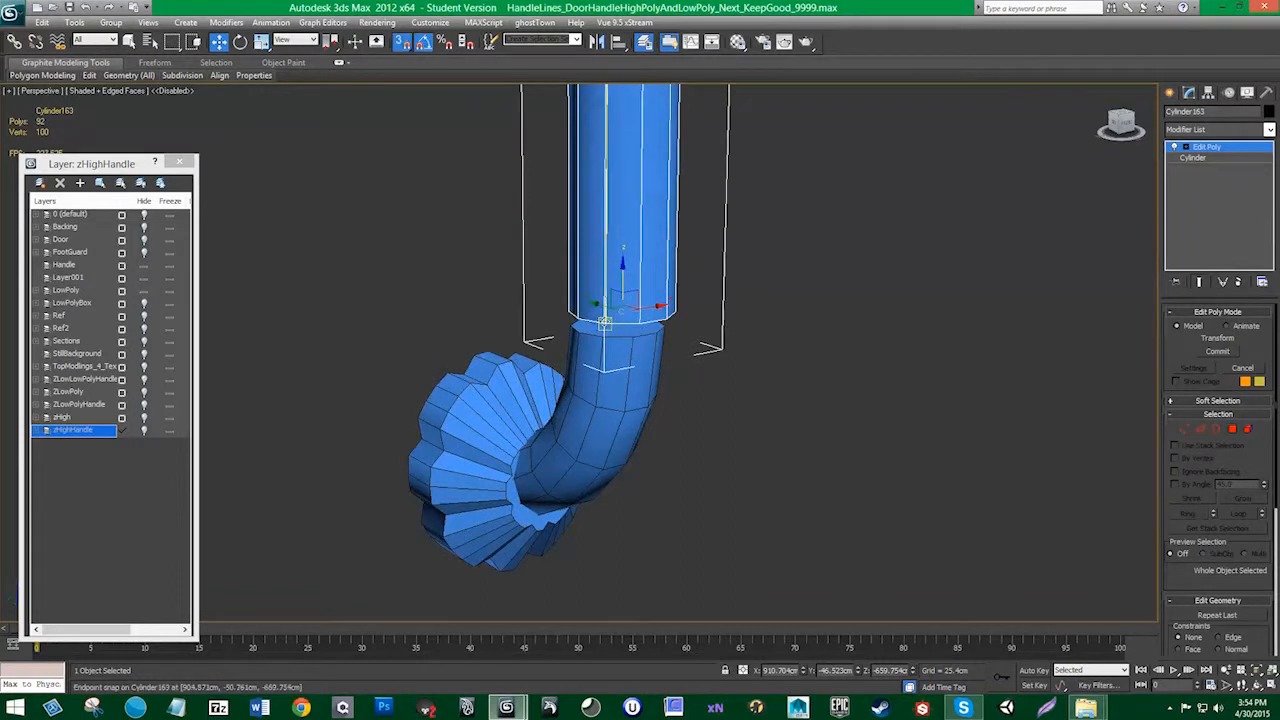
left_click_drag(605, 323, 604, 339)
middle_click_drag(848, 418, 762, 413, "alt")
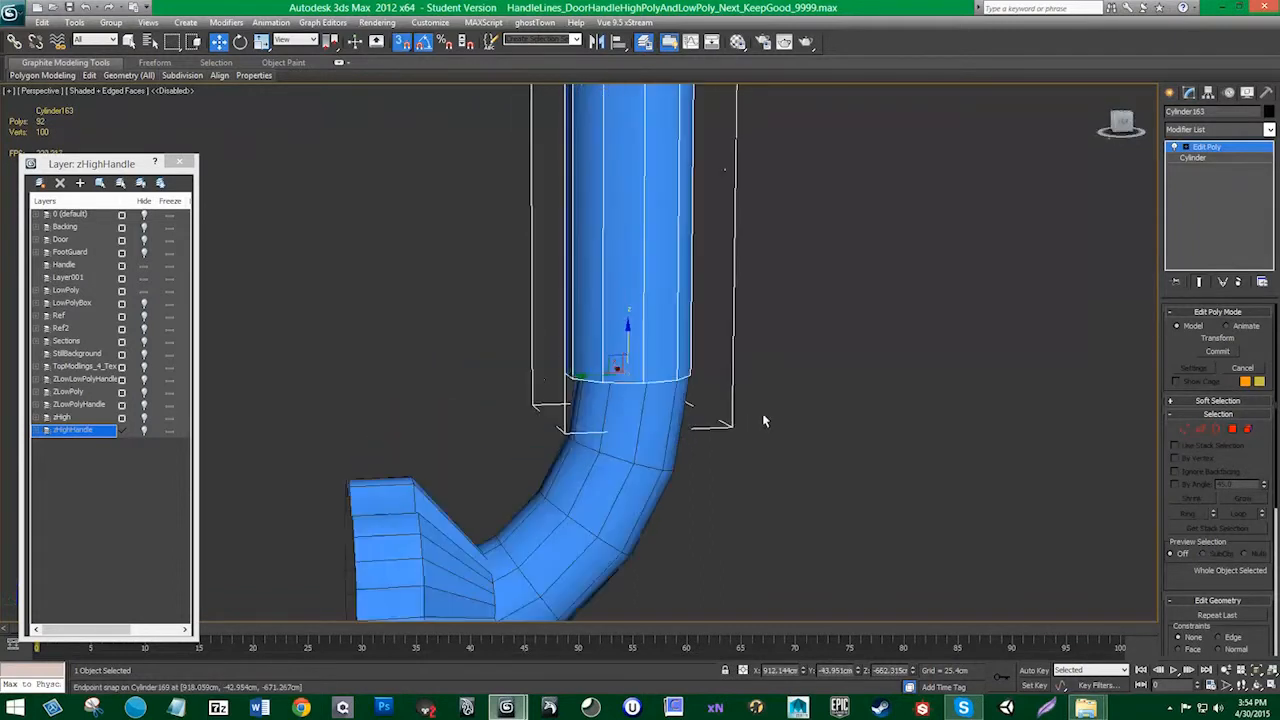
Step: Disable snapping and scale the vertical pipe down further so its bottom end matches the lower bend's diameter
scroll(768, 413, "up", 2)
key("s")
key("r")
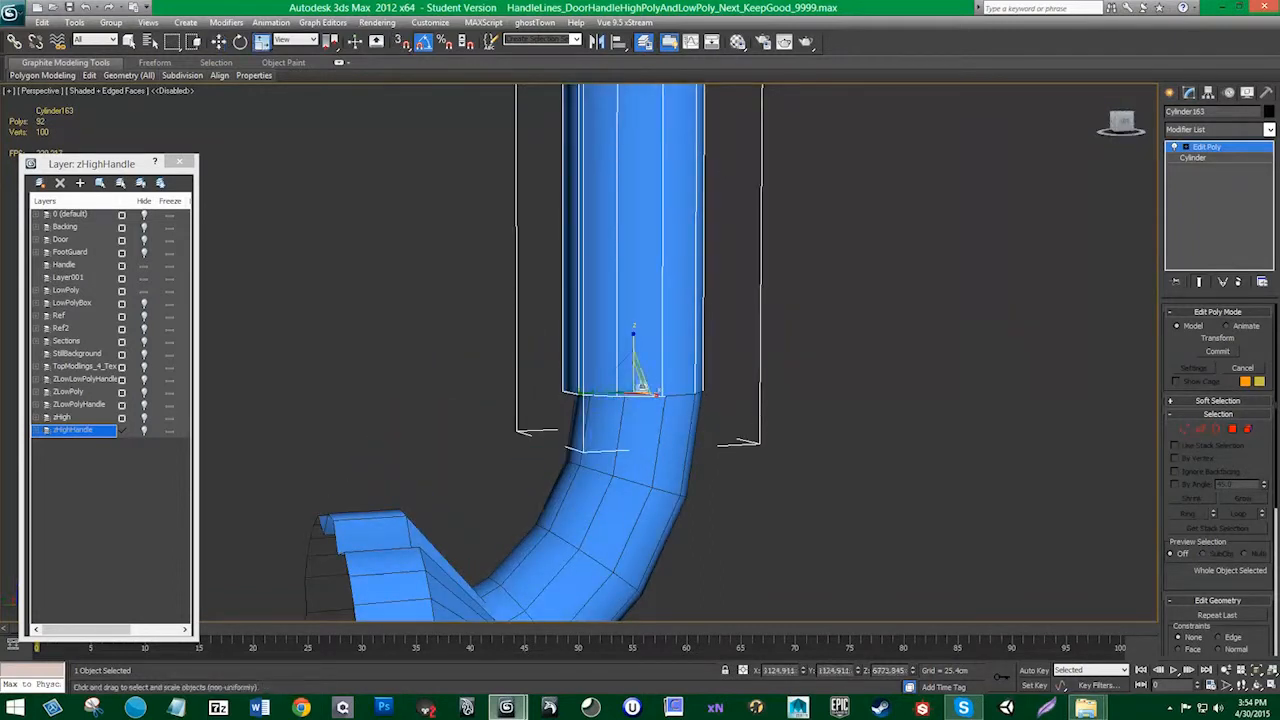
left_click_drag(636, 383, 641, 391)
scroll(645, 415, "down", 2)
Step: Re-enable snapping and snap the rescaled pipe's bottom vertex onto the matching vertex of the lower bend
middle_click_drag(665, 418, 597, 256, "alt")
scroll(655, 220, "up", 6)
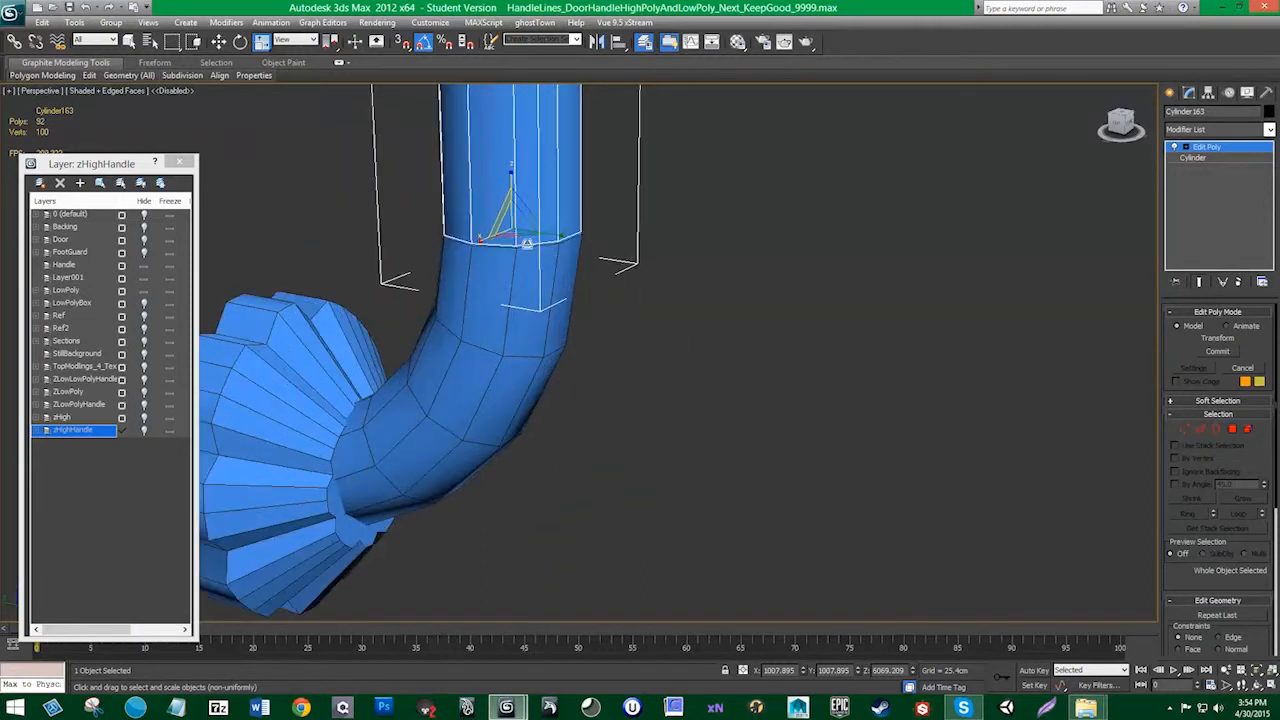
key("w")
key("s")
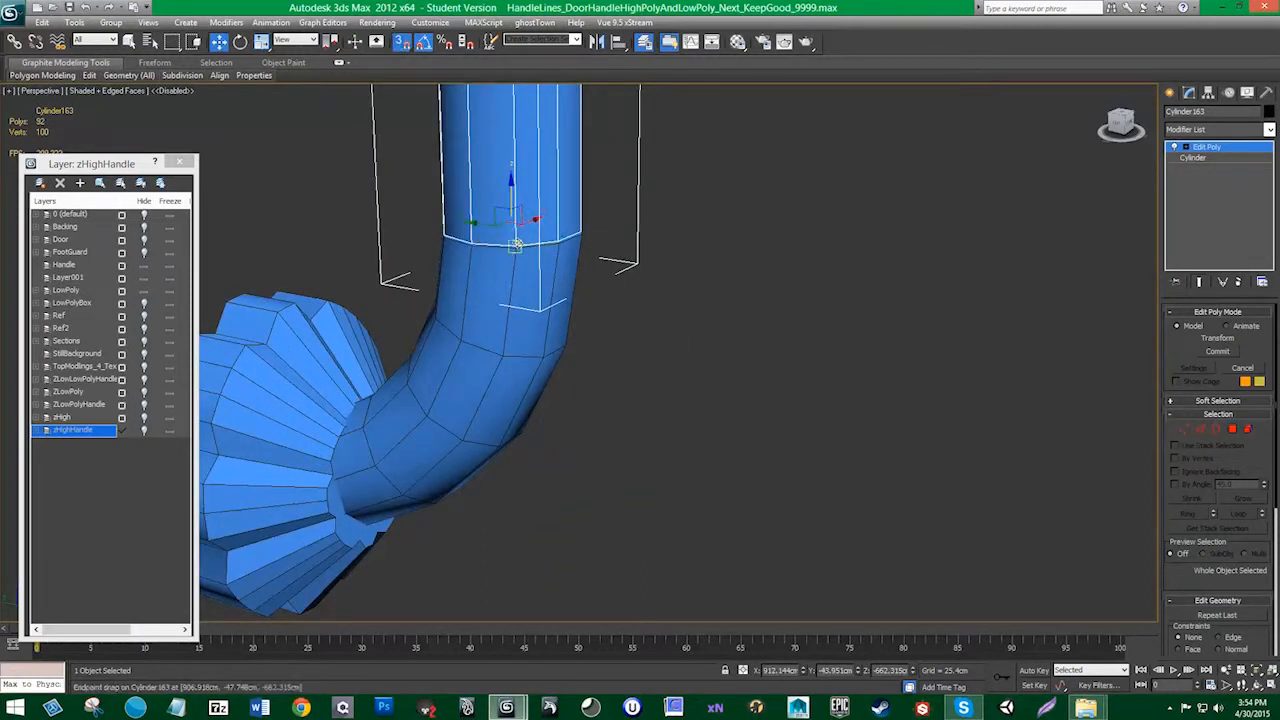
left_click_drag(514, 244, 516, 249)
middle_click_drag(527, 302, 520, 329, "alt")
Step: Select the lower bend and examine how it joins the flange and the vertical pipe
left_click(470, 358)
scroll(490, 342, "down", 2)
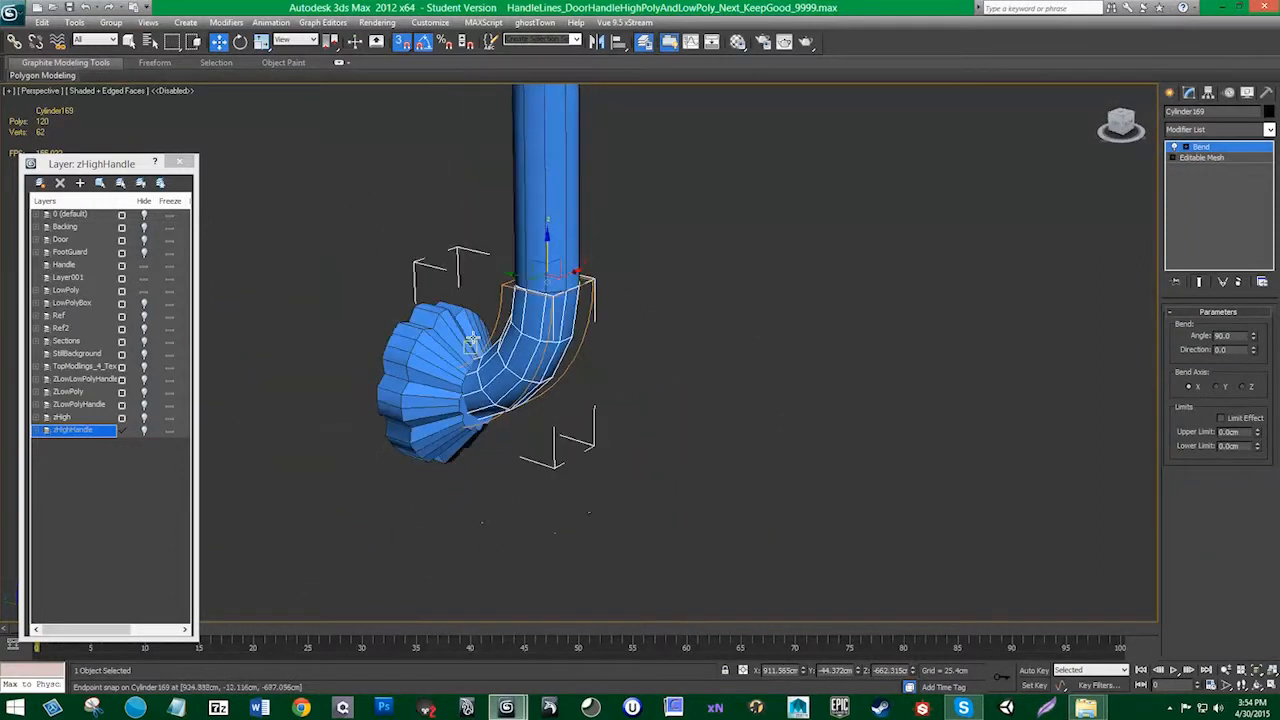
middle_click_drag(518, 366, 585, 393, "alt")
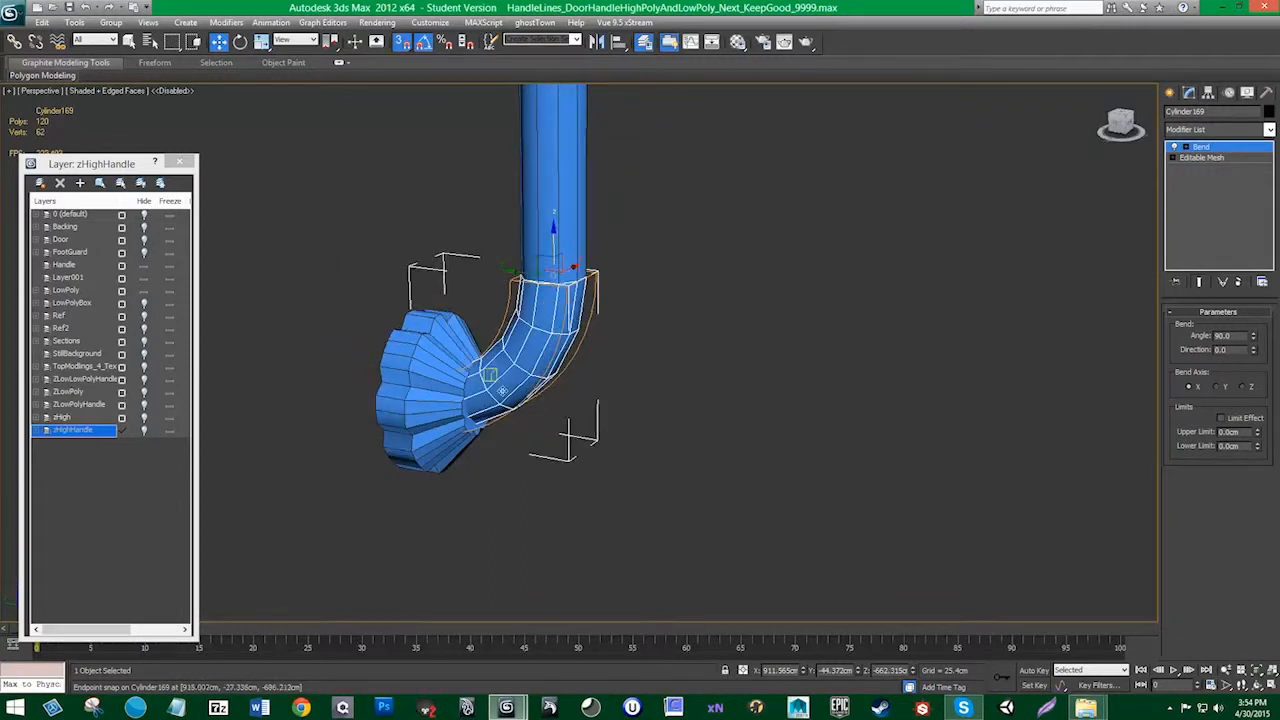
middle_click_drag(554, 309, 545, 287, "alt")
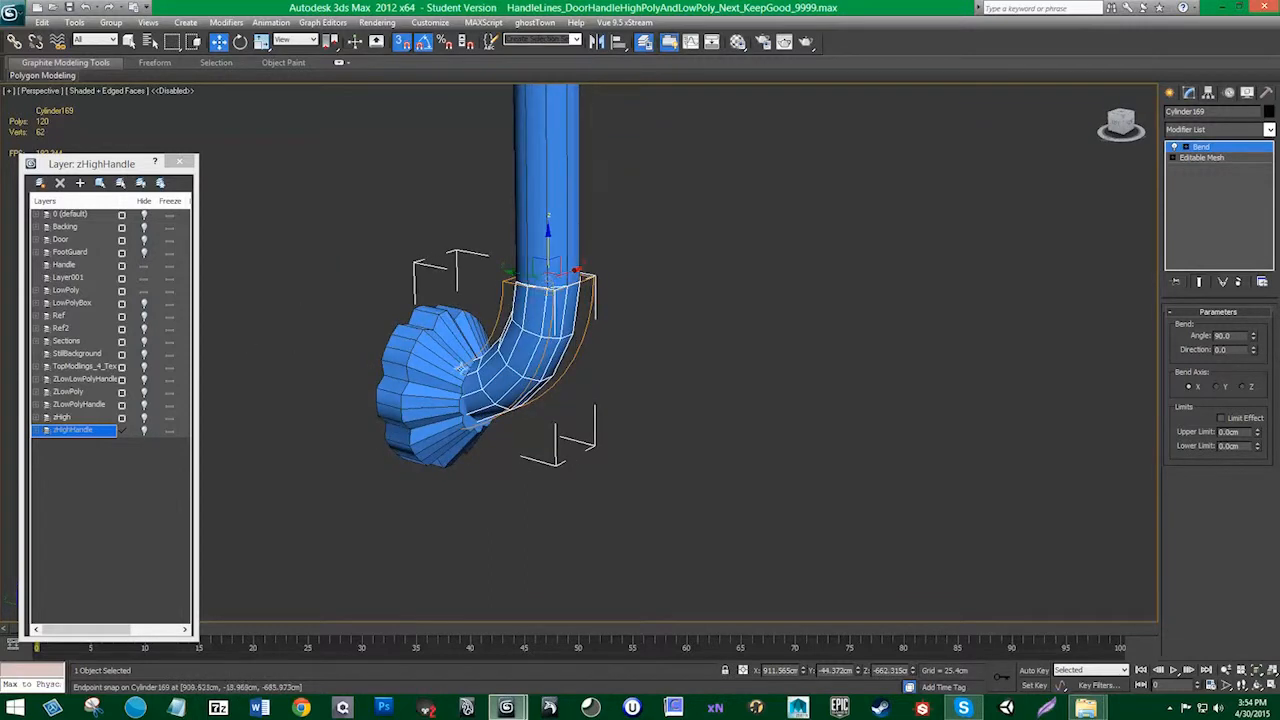
mouse_move(520, 401)
middle_mouse_down("alt")
mouse_move(400, 391)
mouse_move(536, 393)
middle_mouse_up("alt")
scroll(652, 360, "down", 3)
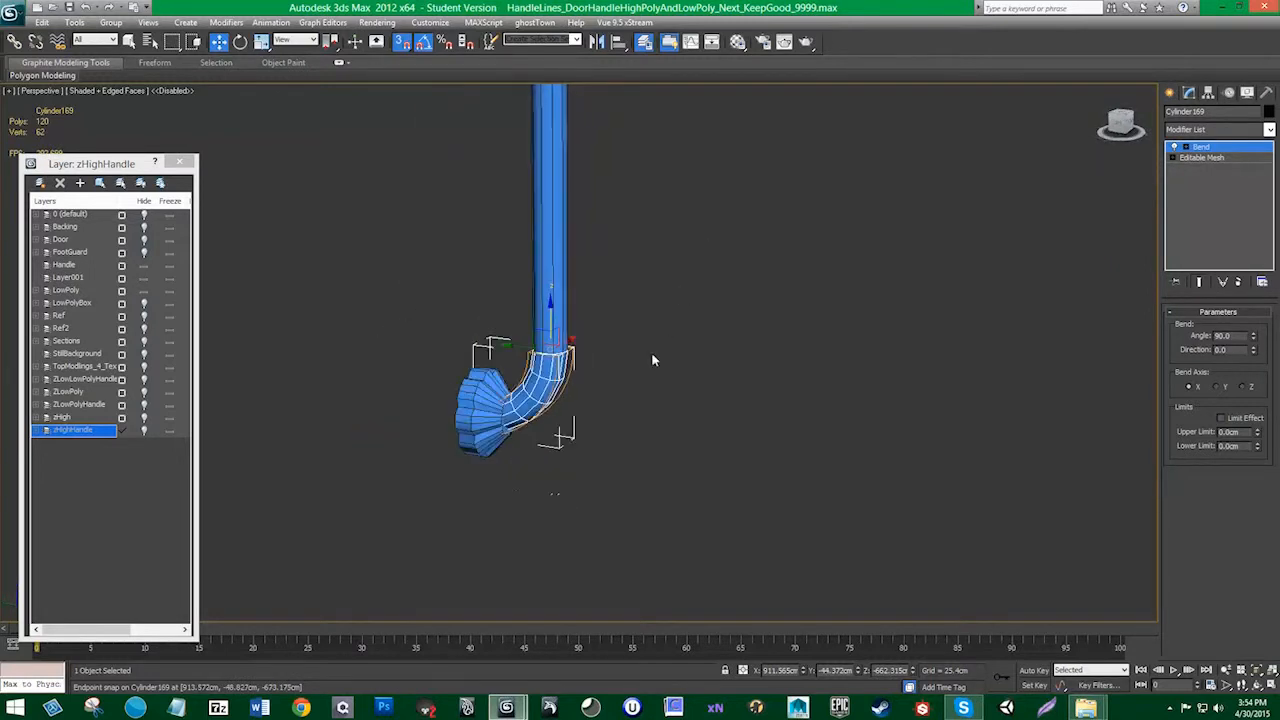
scroll(611, 363, "down", 6)
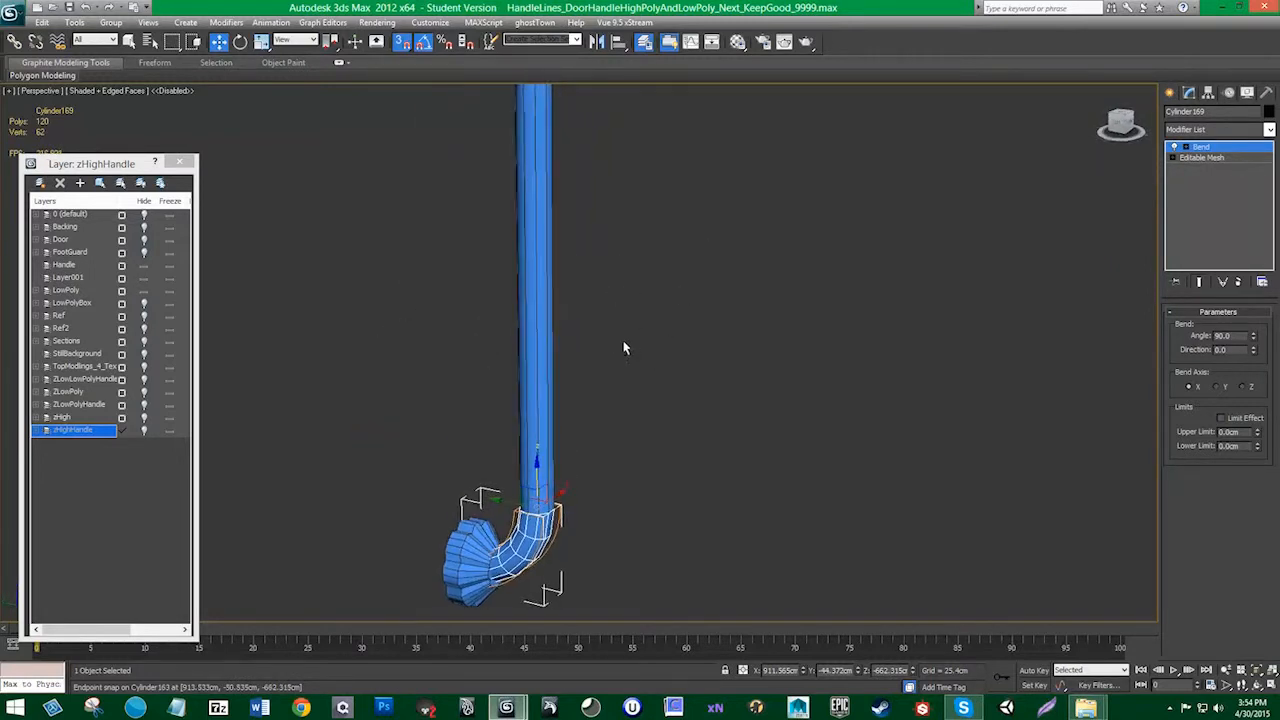
Step: Select the vertical pipe and stretch it along its length toward the upper bend at the PULL plate
scroll(634, 305, "up", 8)
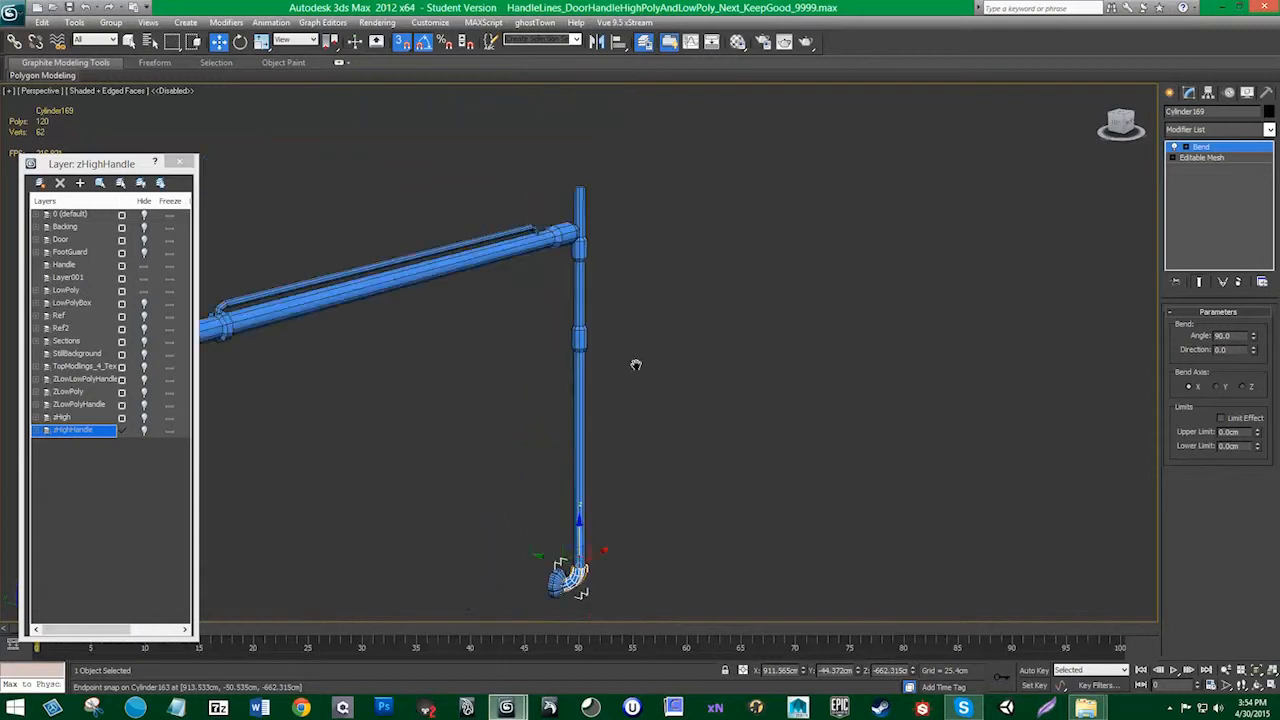
middle_click_drag(631, 265, 641, 259)
middle_click_drag(634, 419, 598, 148, "alt")
left_click(697, 322)
middle_click_drag(665, 252, 685, 436)
mouse_move(709, 366)
middle_mouse_down()
mouse_move(691, 414)
mouse_move(669, 386)
mouse_move(646, 292)
middle_mouse_up()
scroll(669, 386, "down", 5)
scroll(669, 386, "up", 4)
left_click(615, 340)
key("r")
scroll(600, 360, "down", 2)
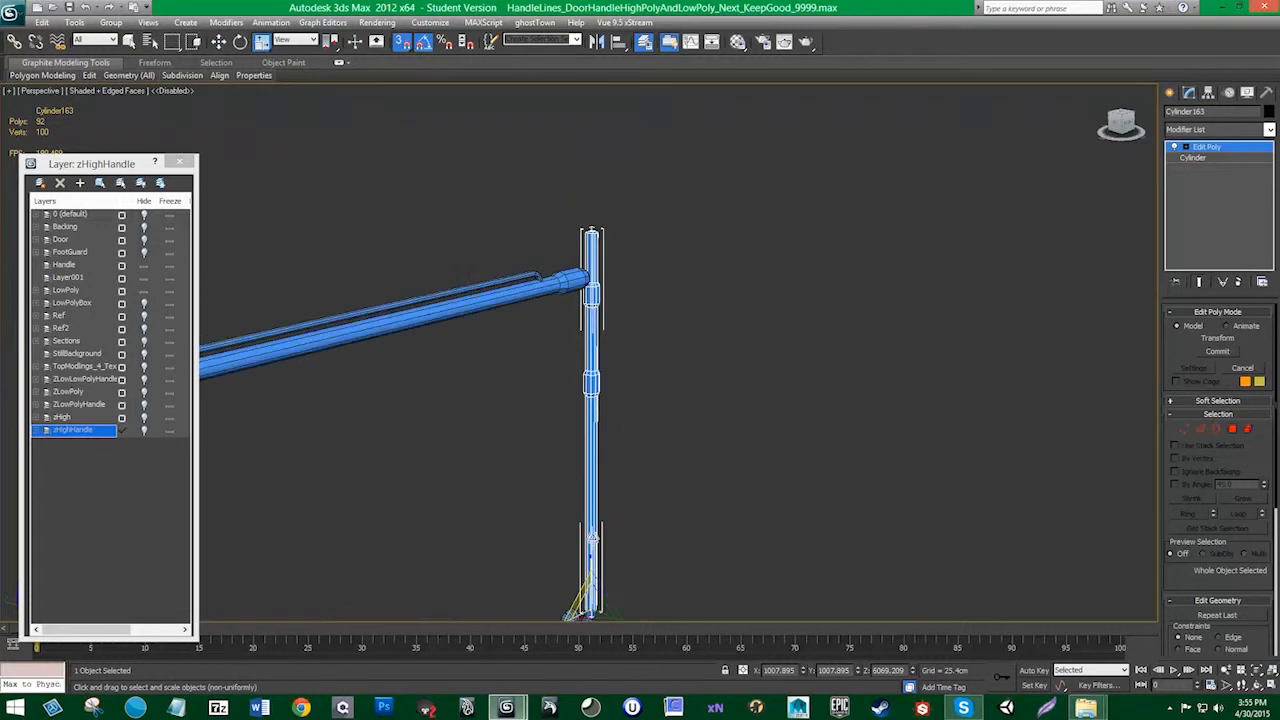
left_click_drag(591, 553, 600, 537)
Step: Select the PULL plate with its upper bend and, with snapping disabled, move them along X and Y over the vertical pipe's top
mouse_move(626, 371)
middle_mouse_down()
mouse_move(626, 486)
mouse_move(673, 248)
mouse_move(623, 357)
middle_mouse_up()
scroll(673, 248, "up", 5)
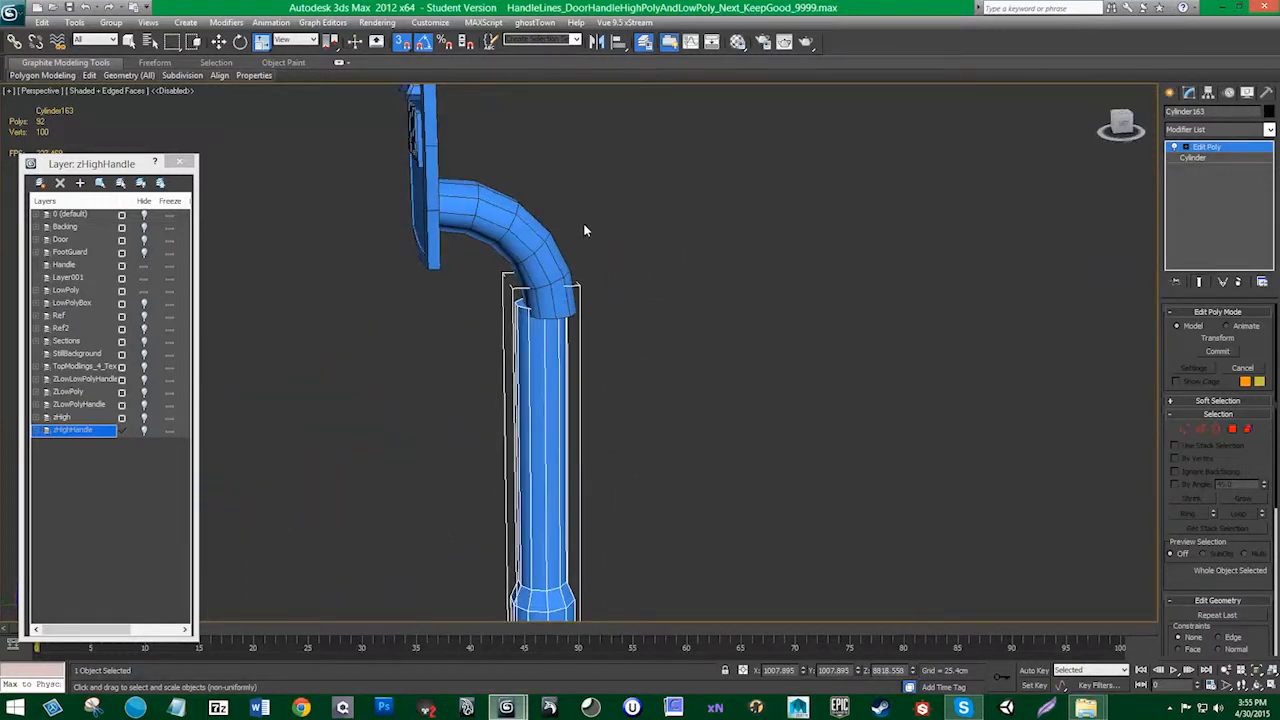
middle_click_drag(585, 237, 571, 240, "alt")
left_click_drag(588, 265, 331, 86)
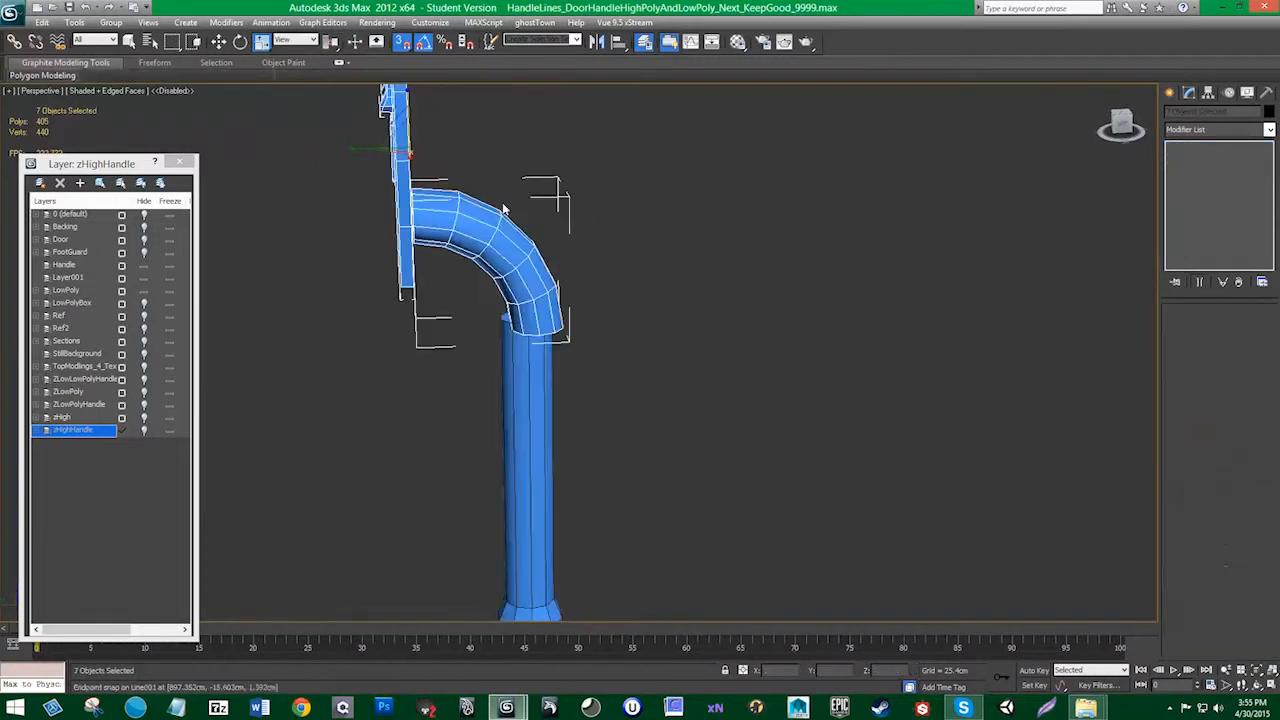
middle_click_drag(545, 266, 477, 411)
key("w")
key("s")
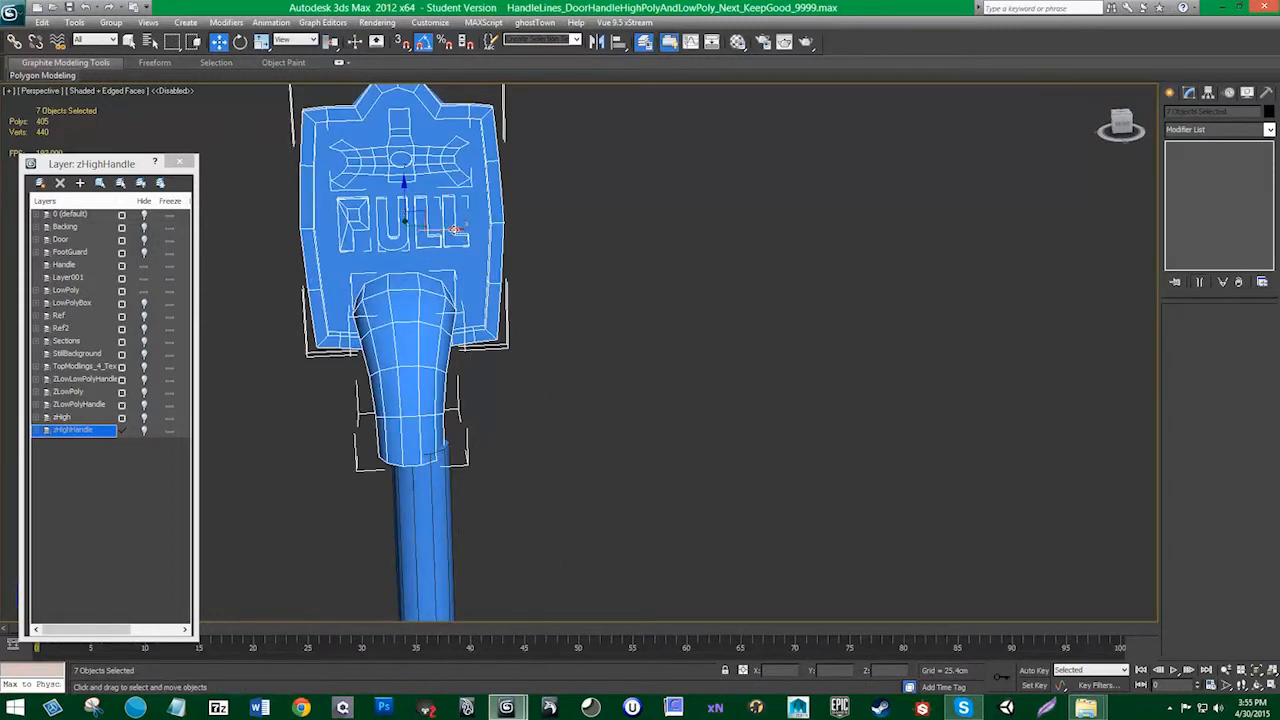
left_click_drag(455, 229, 464, 229)
middle_click_drag(464, 229, 391, 278, "alt")
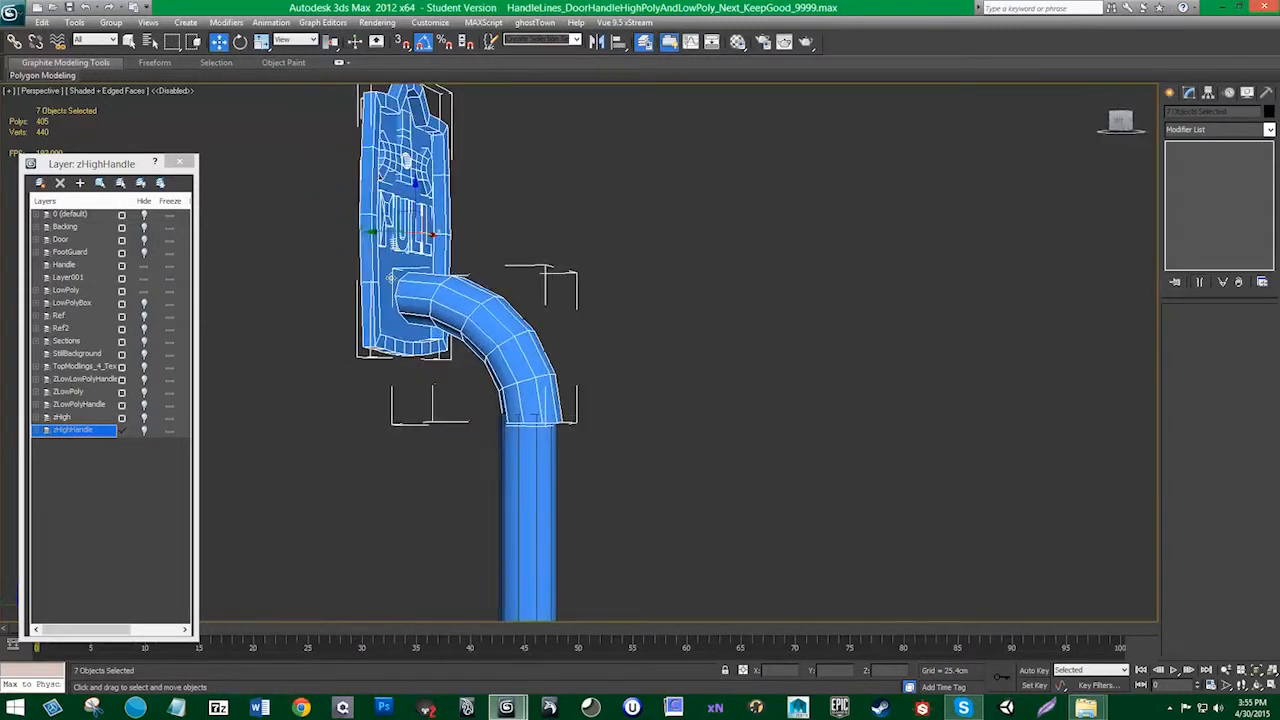
left_click_drag(428, 231, 379, 230)
Step: Enable snapping and snap a bottom vertex of the upper bend onto the matching vertex on the vertical pipe's top ring
middle_click_drag(500, 390, 528, 381, "alt")
scroll(545, 445, "up", 5)
middle_click_drag(549, 451, 575, 441, "alt")
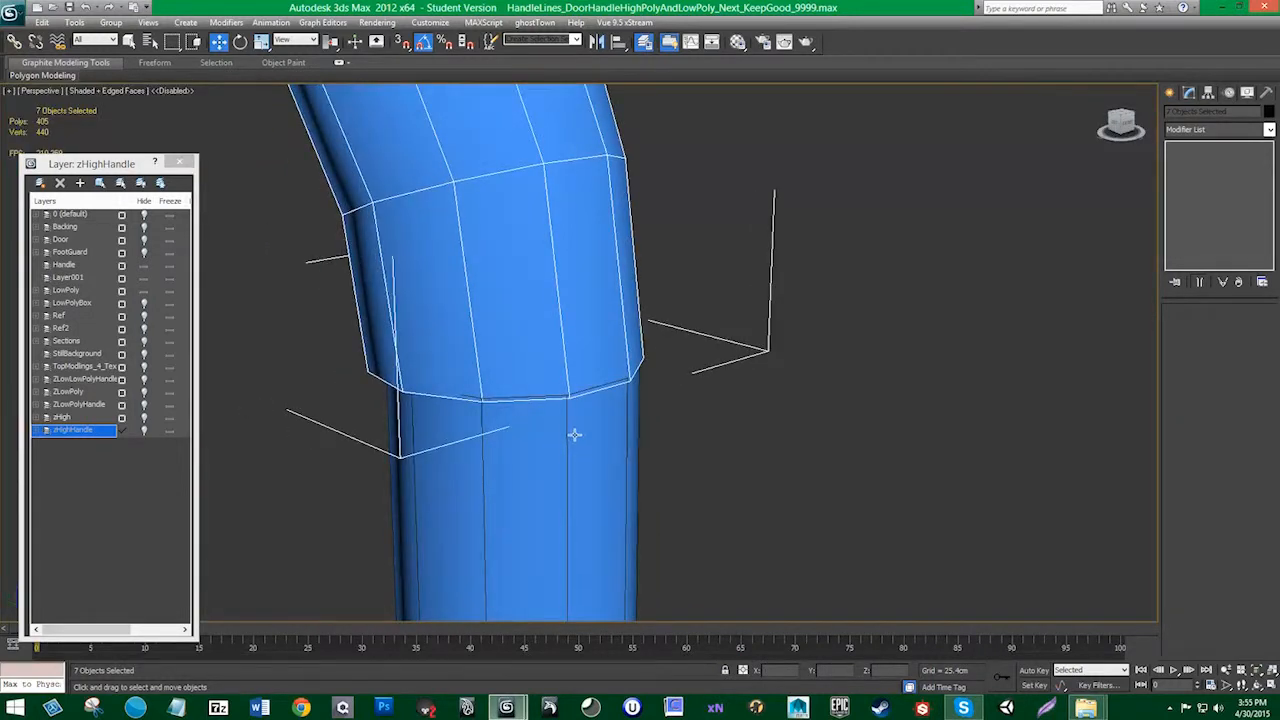
key("s")
left_click(568, 398)
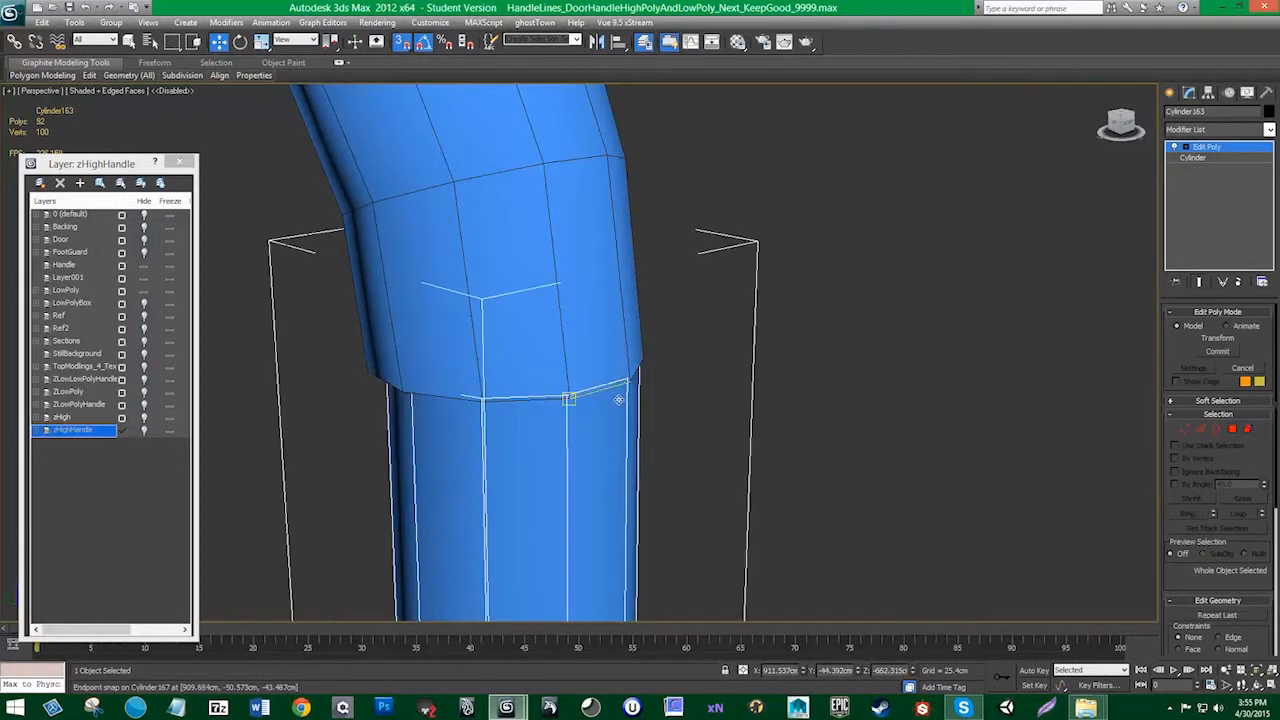
key("ctrl+z")
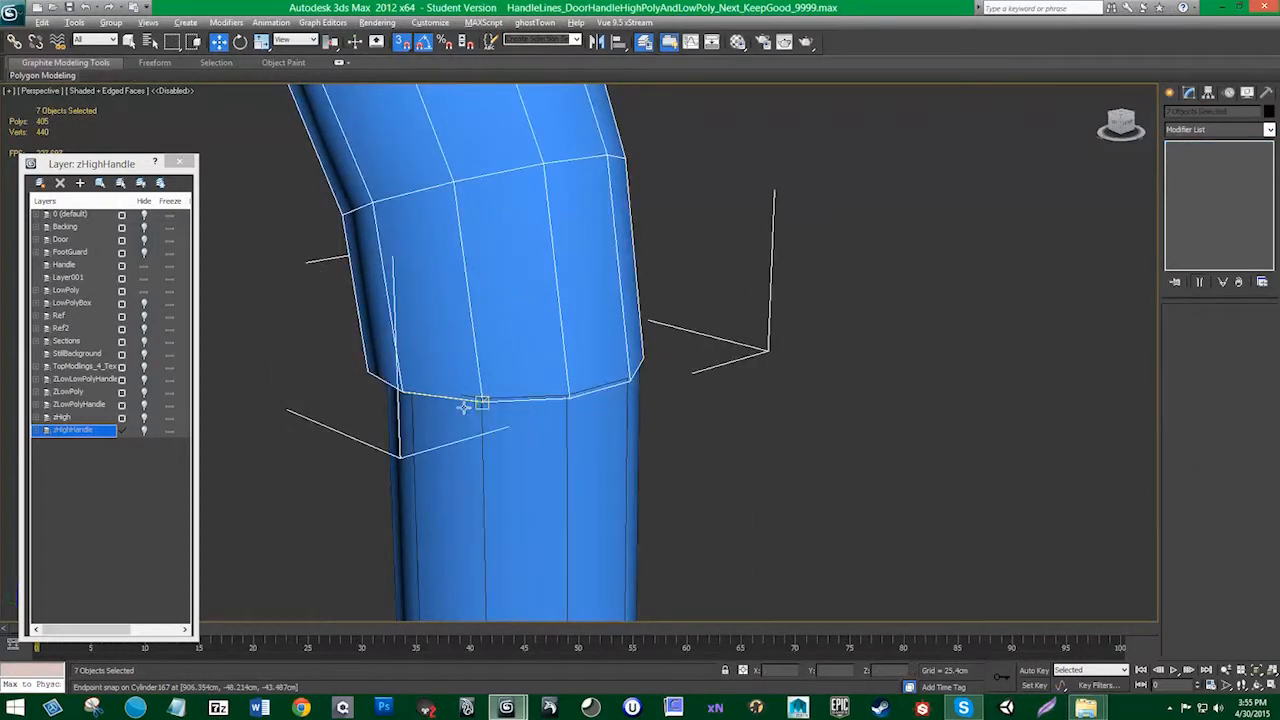
middle_click_drag(463, 407, 566, 371, "alt")
left_click_drag(591, 349, 594, 350)
key("ctrl+z")
key("ctrl+z")
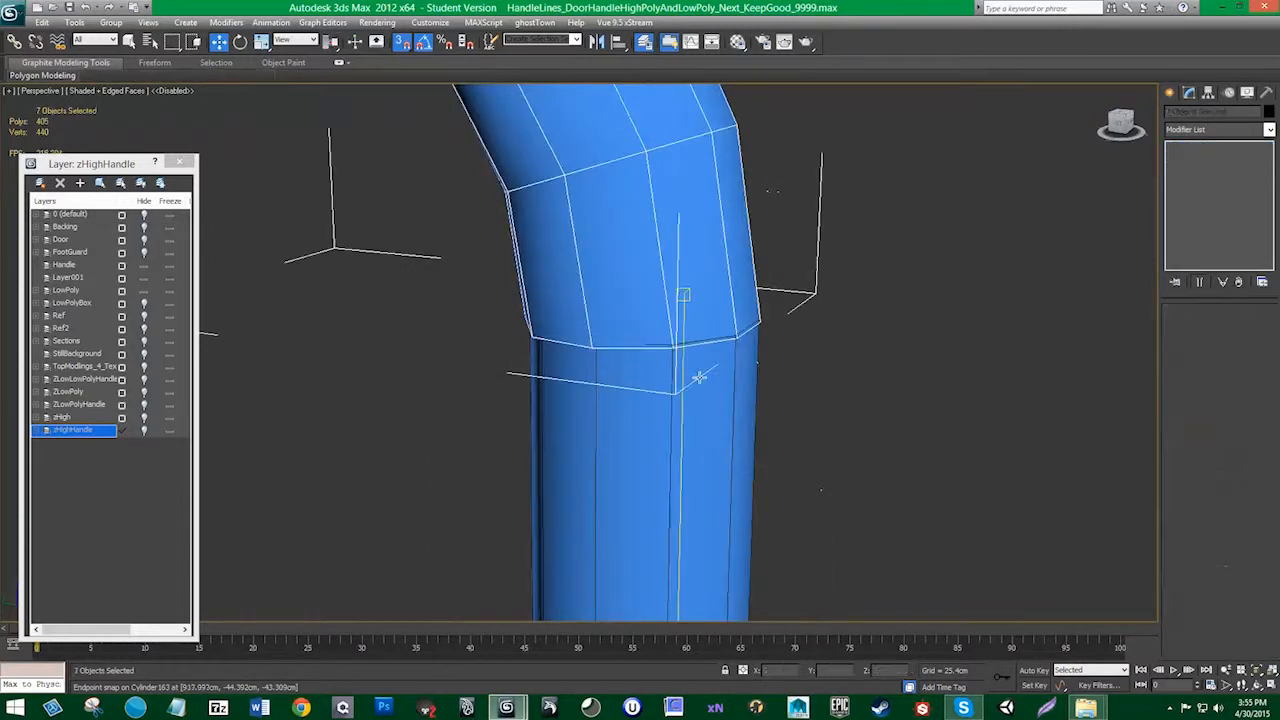
middle_click_drag(701, 406, 701, 389, "alt")
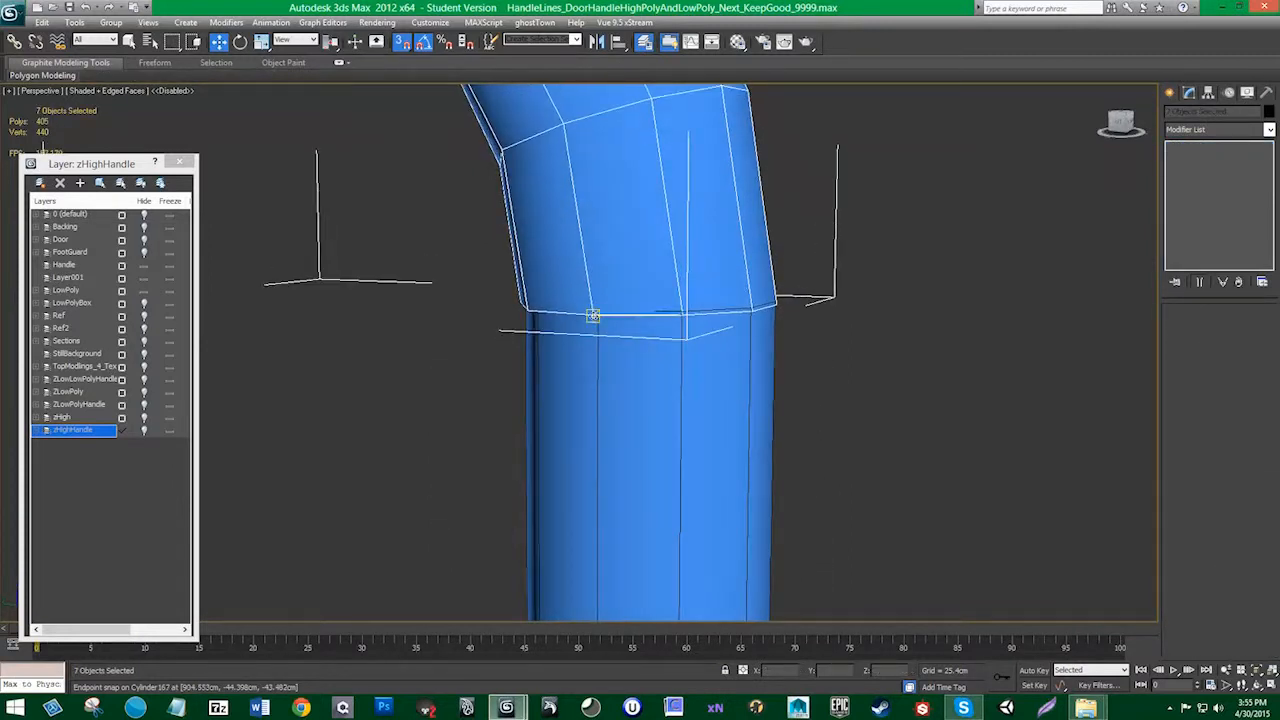
left_click_drag(593, 316, 604, 315)
key("ctrl+z")
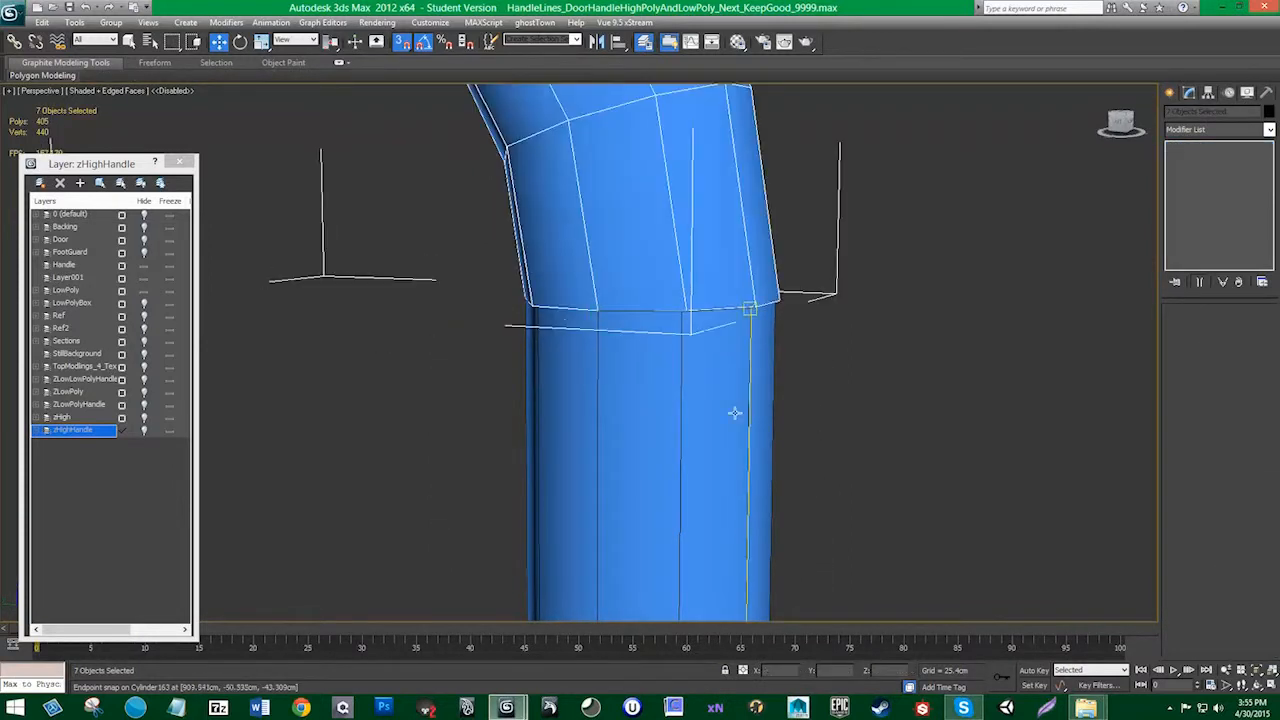
Step: Reselect the PULL plate and upper bend, disable snapping, nudge them slightly along X, and clear the selection
scroll(734, 414, "down", 7)
left_click(691, 423)
middle_click_drag(687, 466, 772, 378, "alt")
left_click_drag(772, 378, 372, 98)
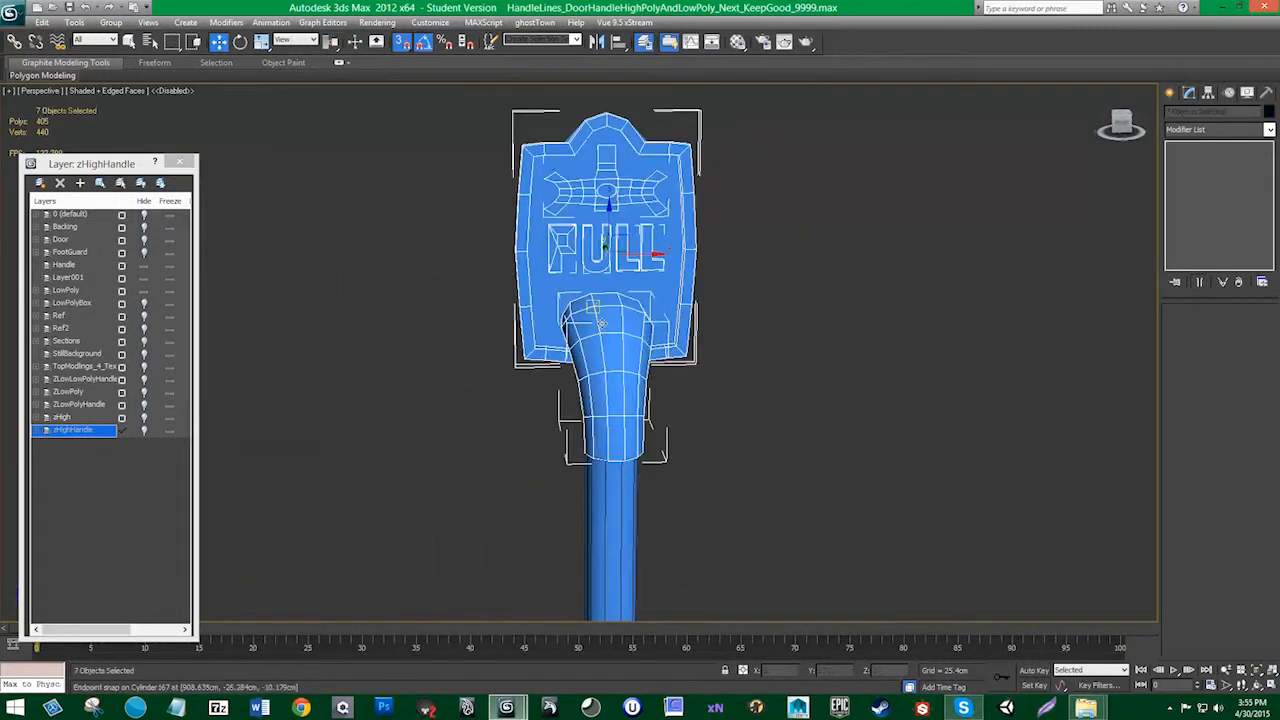
key("s")
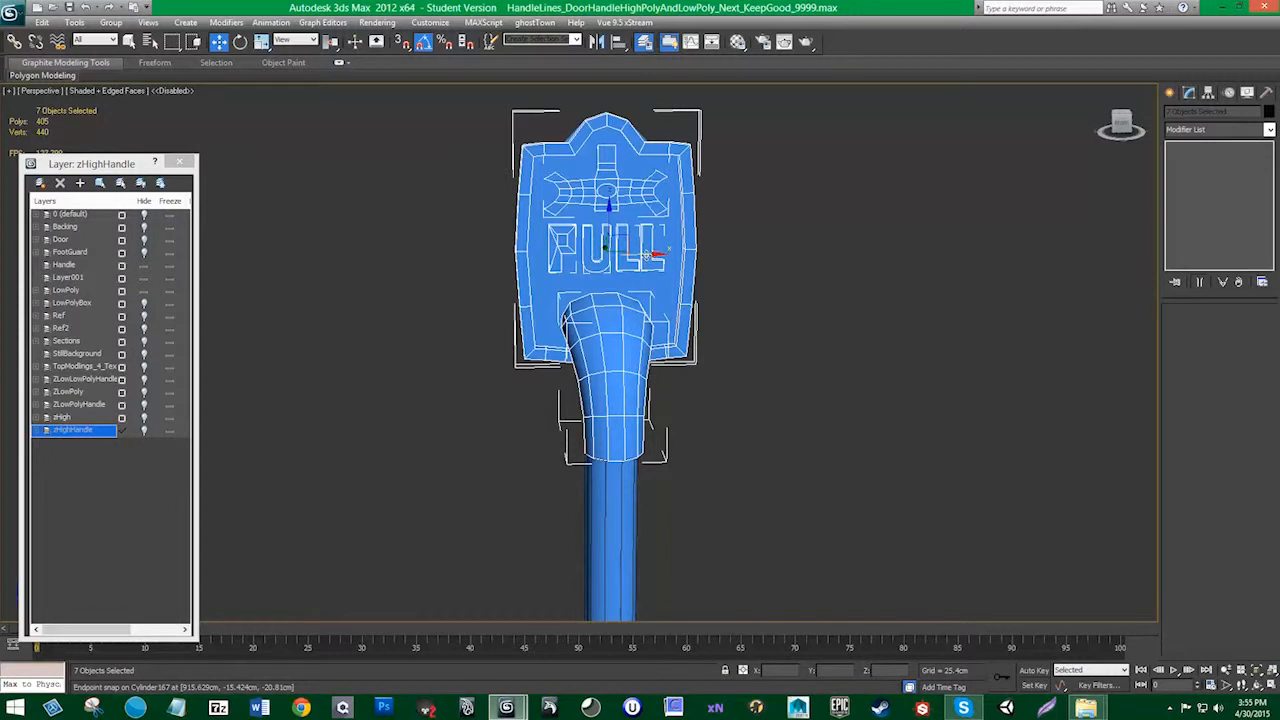
left_click_drag(648, 256, 643, 252)
key("ctrl+d")
Step: Try nudging the four-part horizontal handle assembly and toggling the zHighHandle layer's visibility to compare it with the reference pipes
scroll(603, 374, "down", 7)
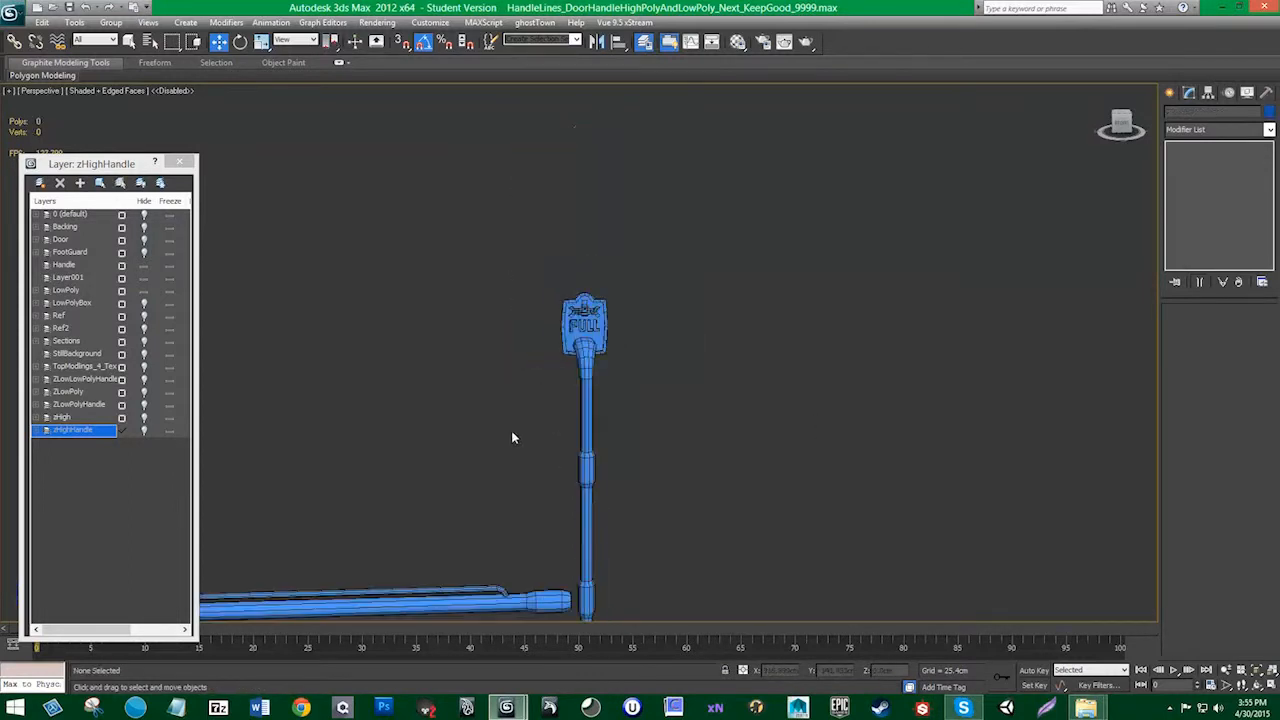
middle_click_drag(511, 436, 594, 287)
scroll(596, 288, "down", 4)
scroll(587, 392, "up", 6)
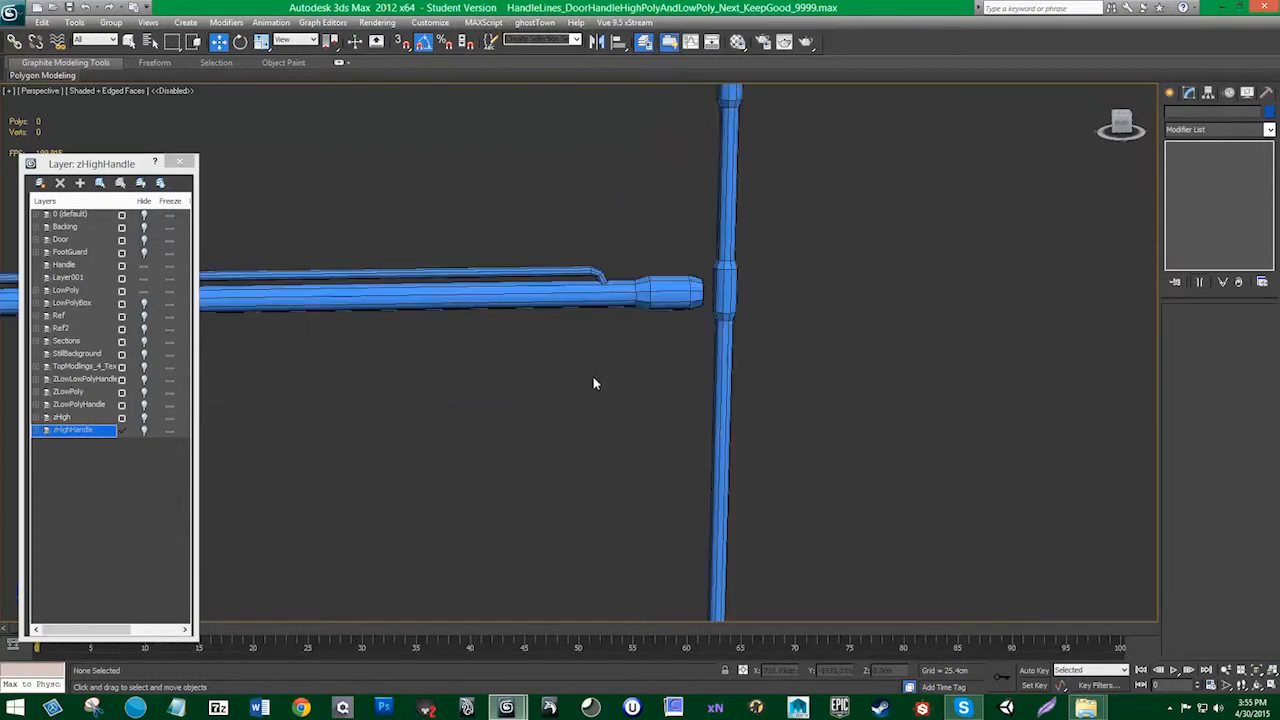
middle_click_drag(600, 380, 705, 392)
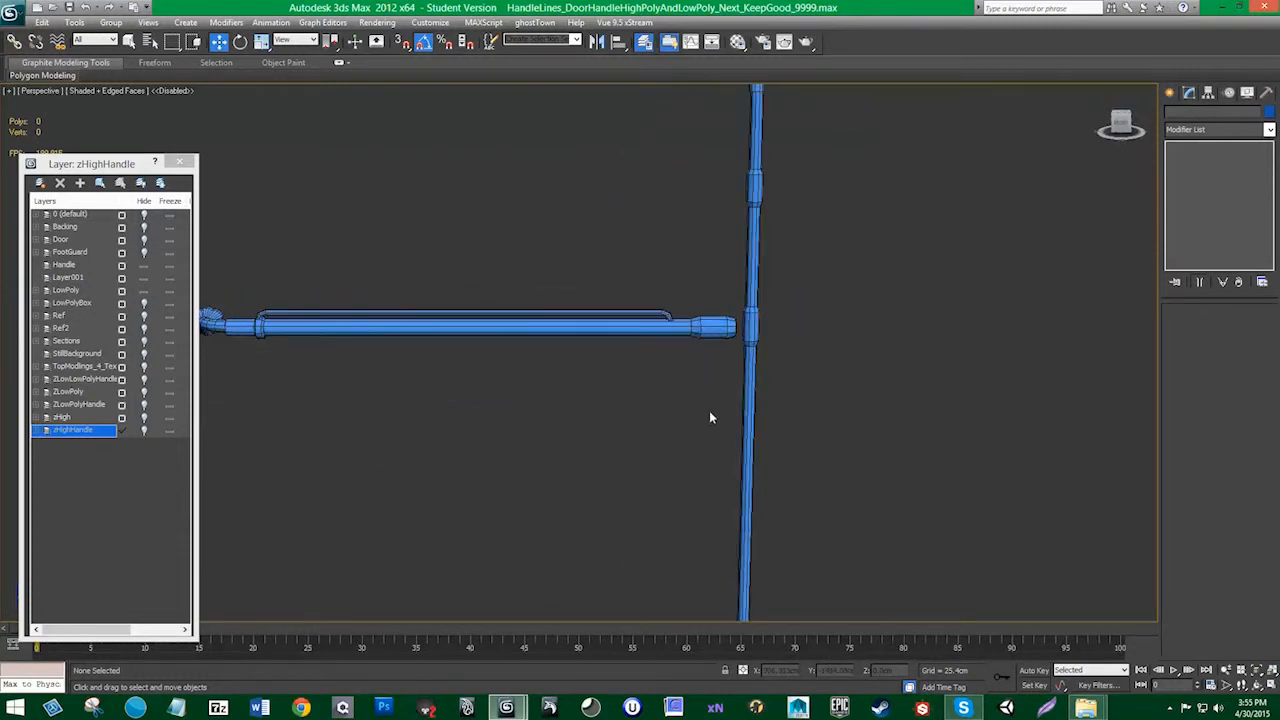
left_click_drag(711, 410, 191, 189)
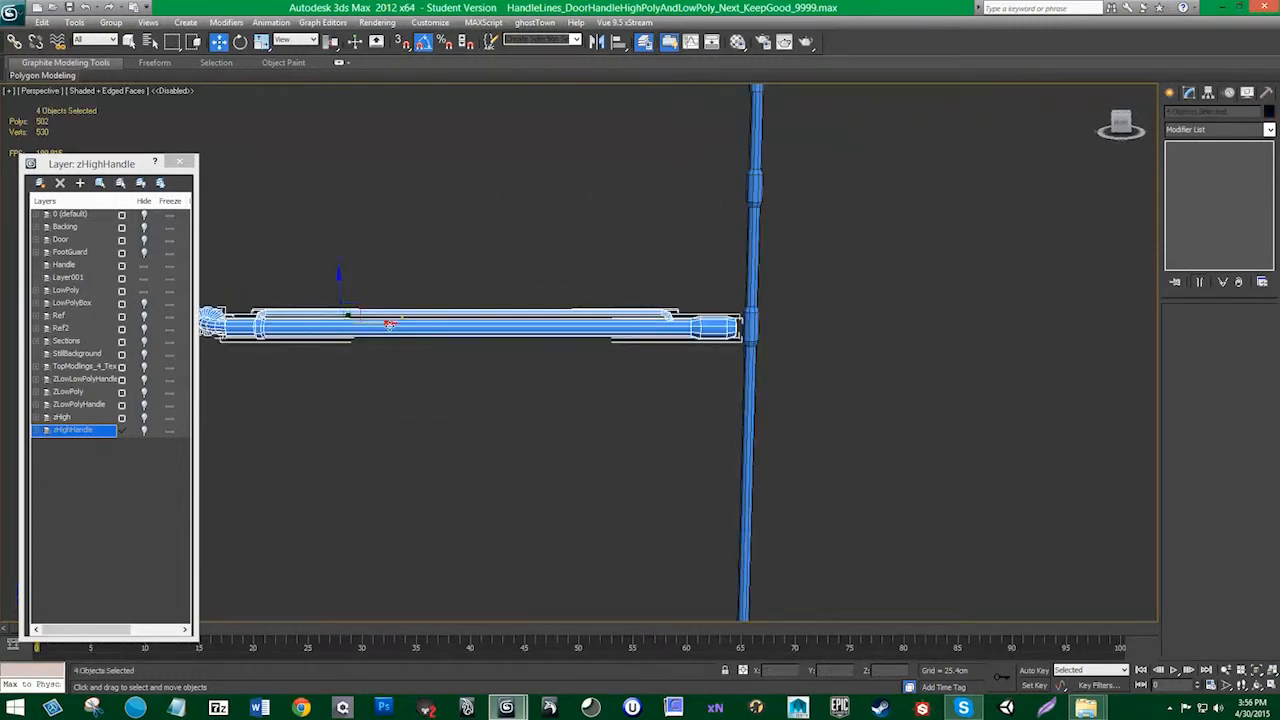
middle_click_drag(457, 376, 540, 375, "alt")
middle_click_drag(544, 365, 635, 345)
scroll(545, 515, "up", 4)
middle_click_drag(450, 468, 572, 436)
scroll(572, 438, "down", 2)
left_click_drag(375, 471, 371, 467)
left_click(147, 430)
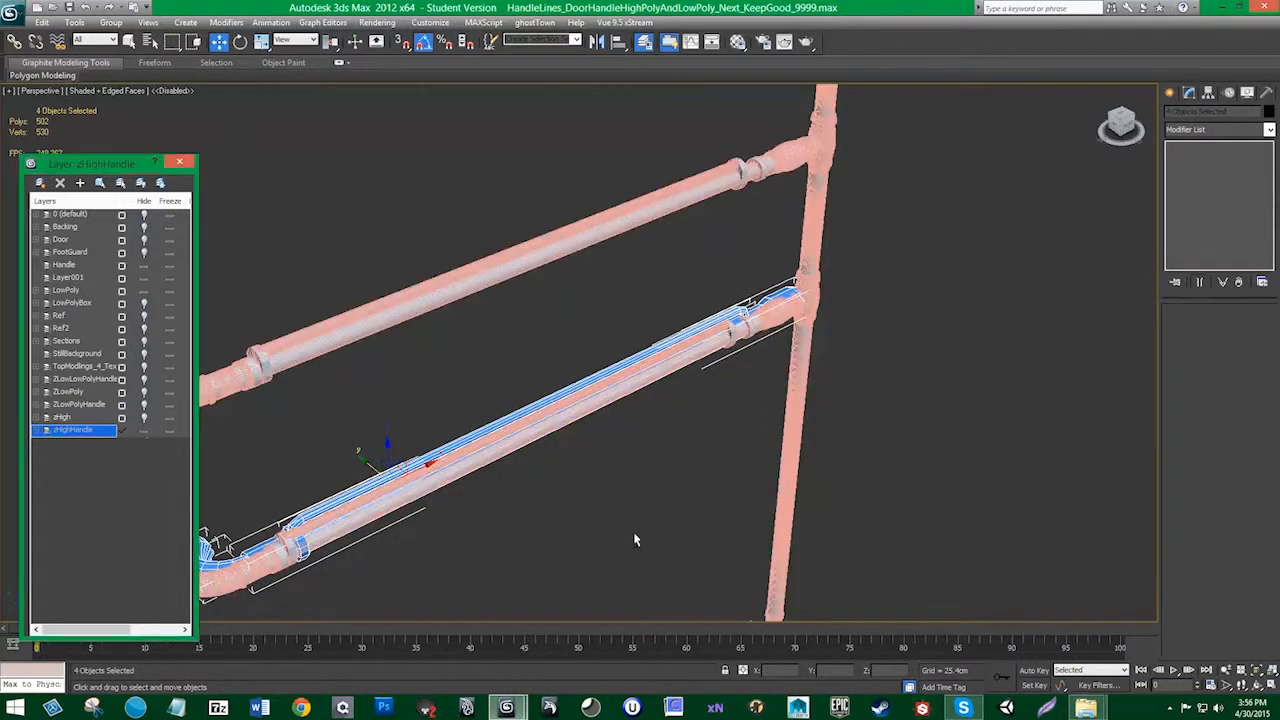
middle_click_drag(635, 537, 725, 433, "alt")
key("ctrl+z")
key("ctrl+z")
key("ctrl+z")
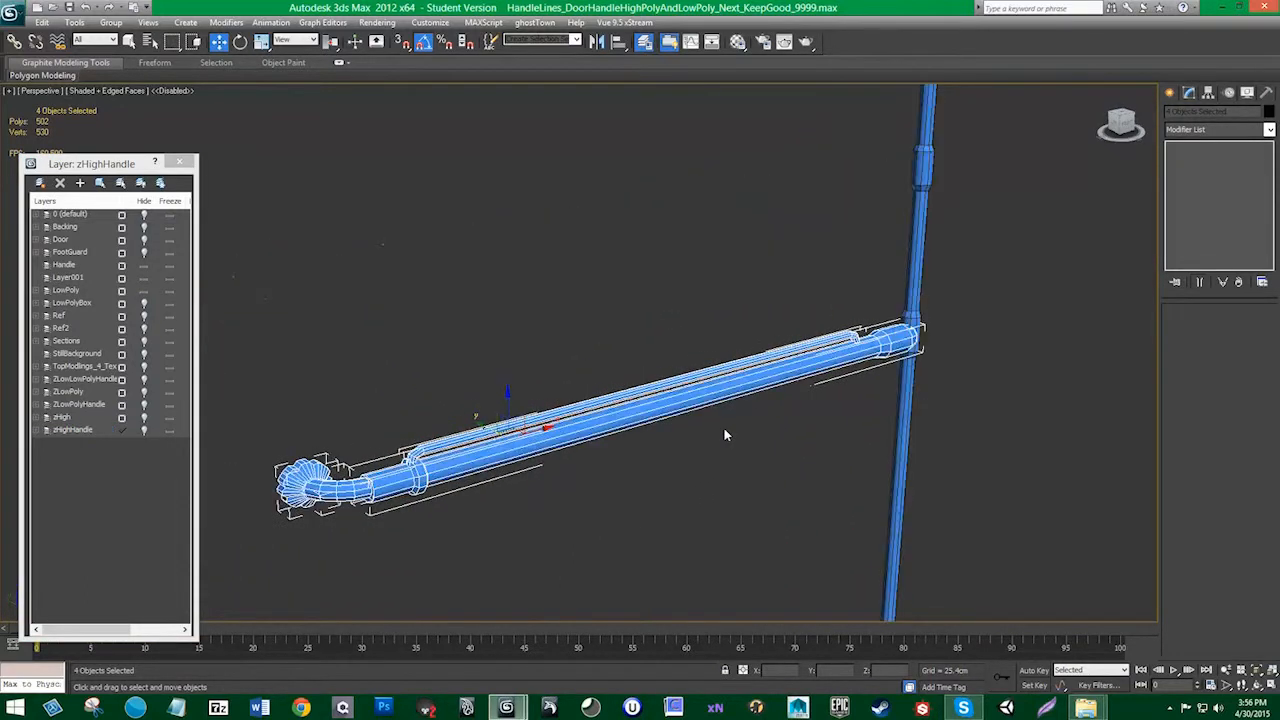
Step: Select only the horizontal pipe, with its open end beside the vertical pipe's coupling in close view
middle_click_drag(754, 478, 642, 423, "alt")
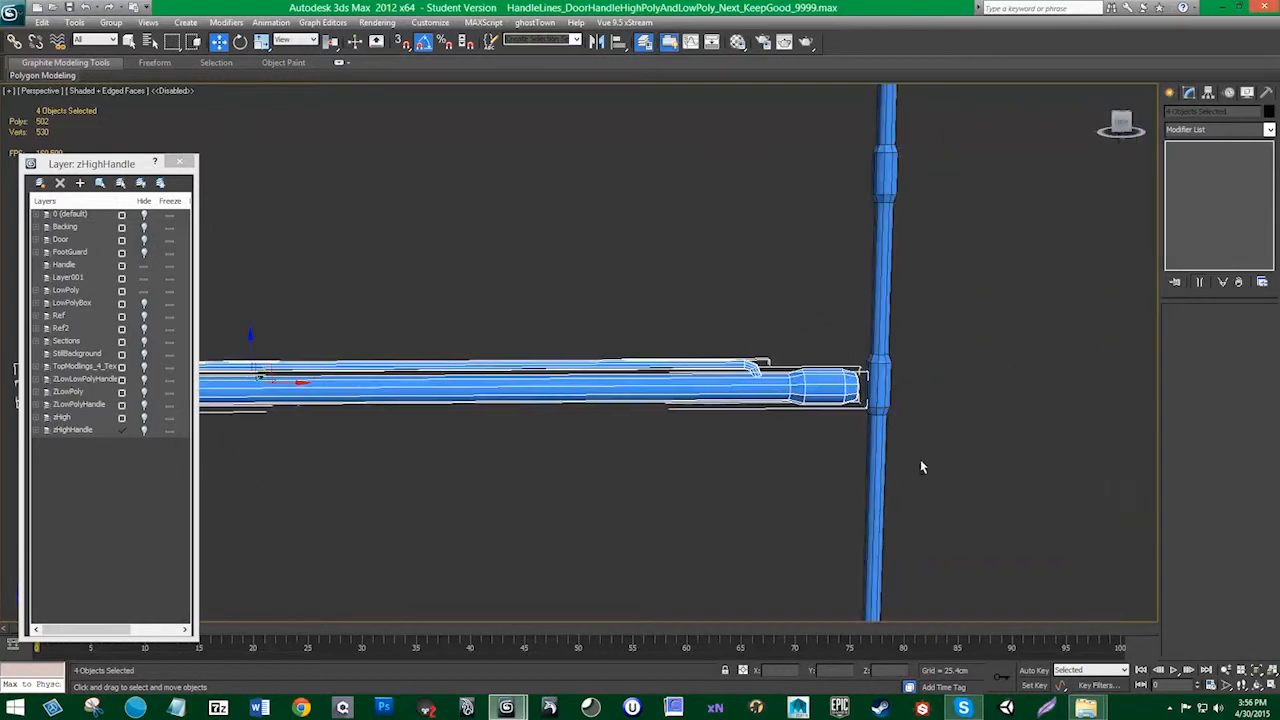
middle_click_drag(920, 459, 948, 436, "alt")
middle_click_drag(948, 436, 677, 417)
scroll(627, 439, "up", 5)
left_click(534, 406)
left_click(544, 464)
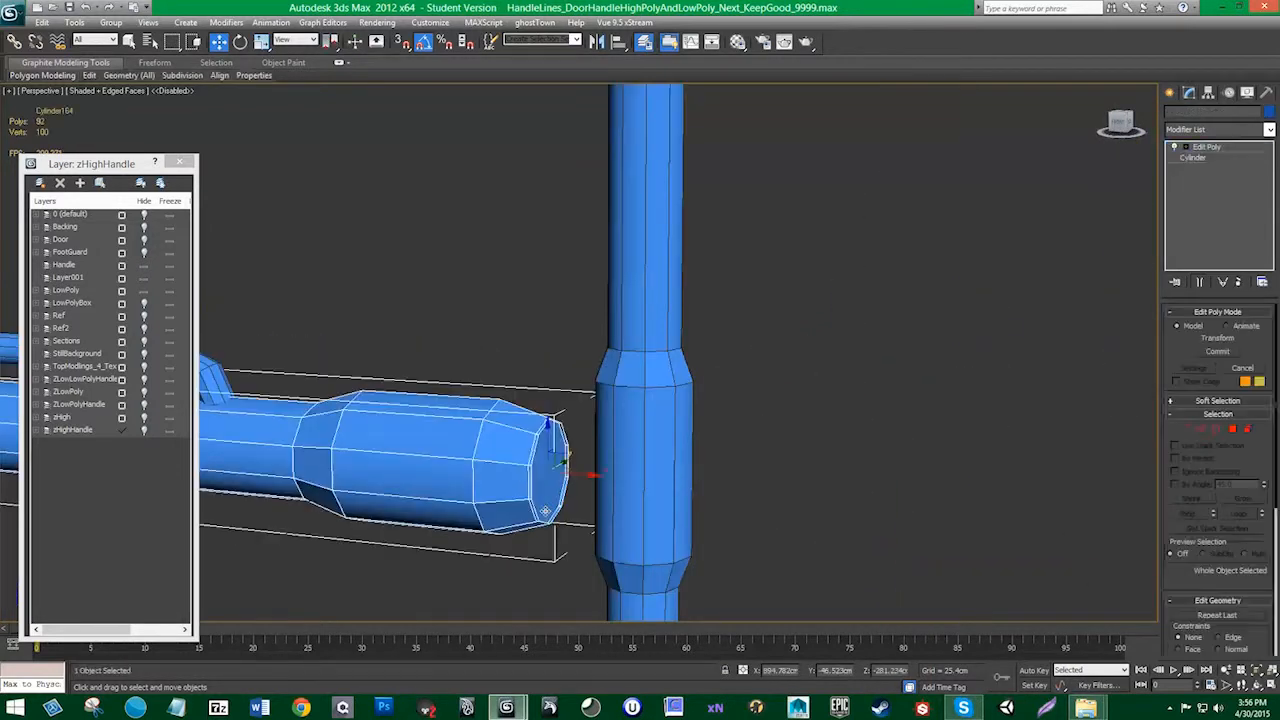
middle_click_drag(546, 463, 648, 408, "alt")
Step: Try to move and scale the end vertices of the horizontal pipe toward the vertical pipe's coupling
left_click(1186, 429)
left_click_drag(661, 470, 662, 468)
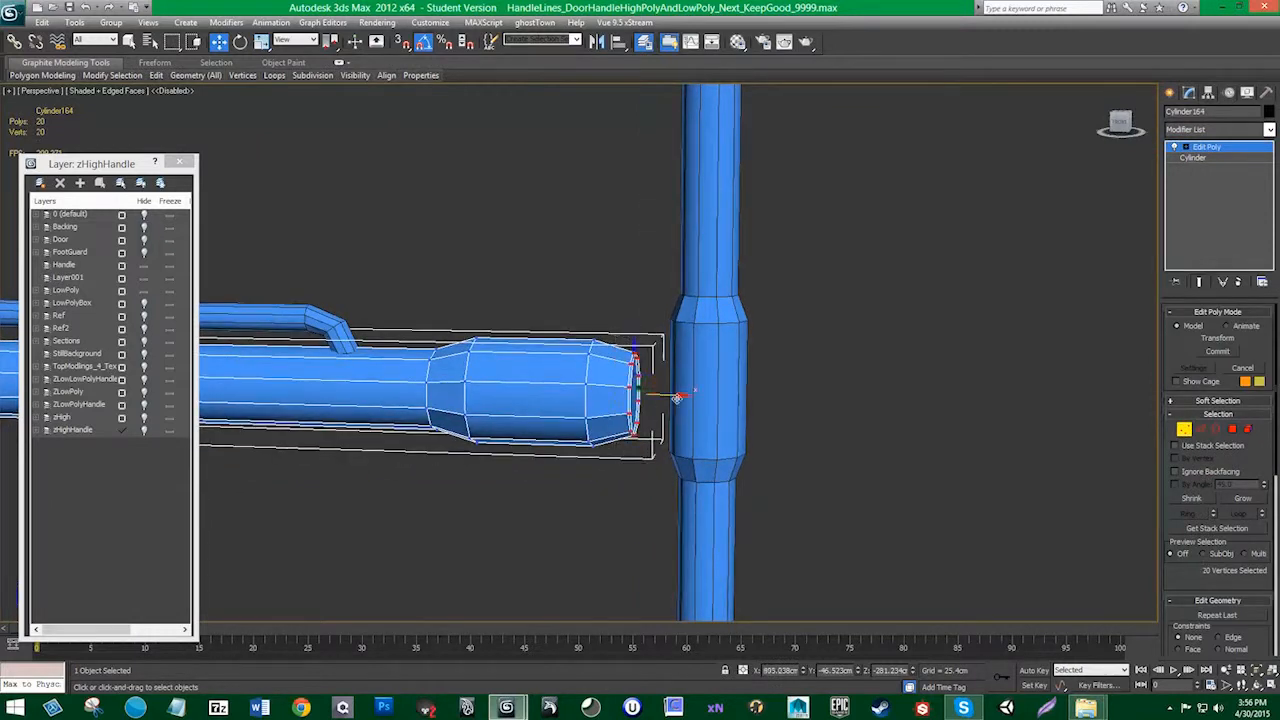
left_click_drag(683, 395, 679, 445)
key("r")
key("ctrl+z")
key("ctrl+z")
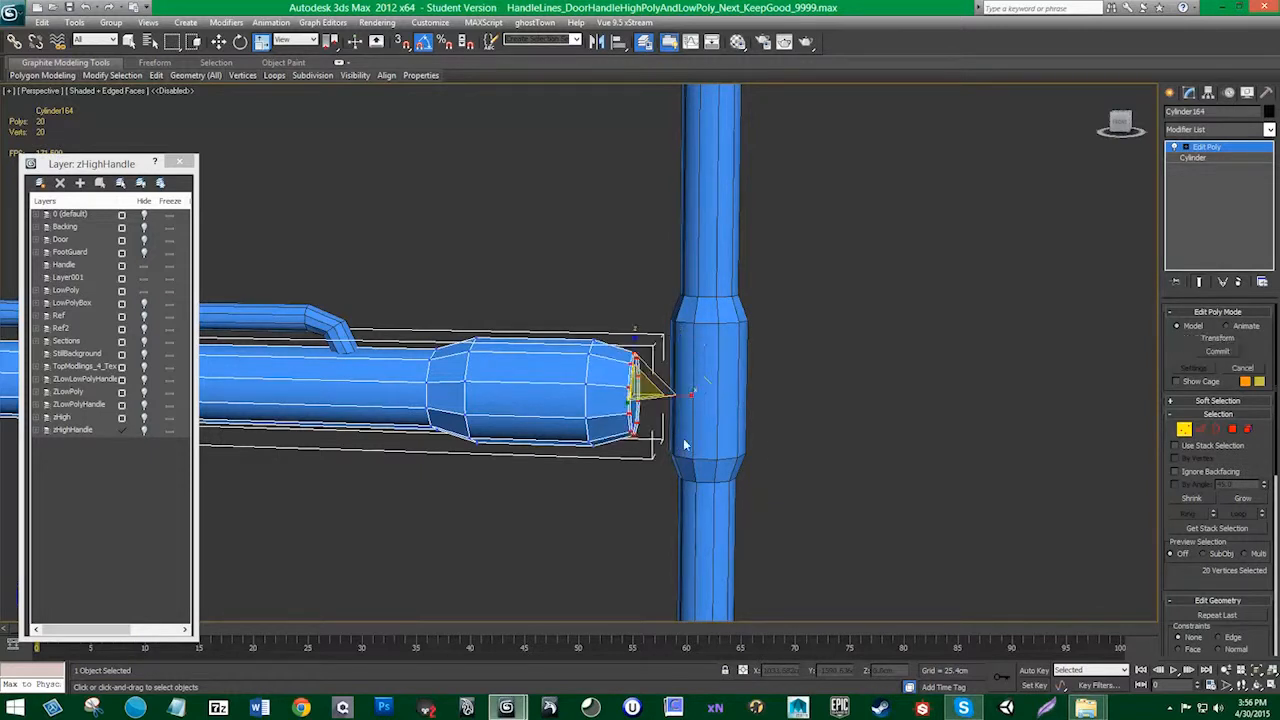
Step: Select the horizontal pipe's end-cap polygon and move it along X into the vertical pipe's coupling
left_click(1232, 429)
middle_click_drag(622, 430, 571, 448, "alt")
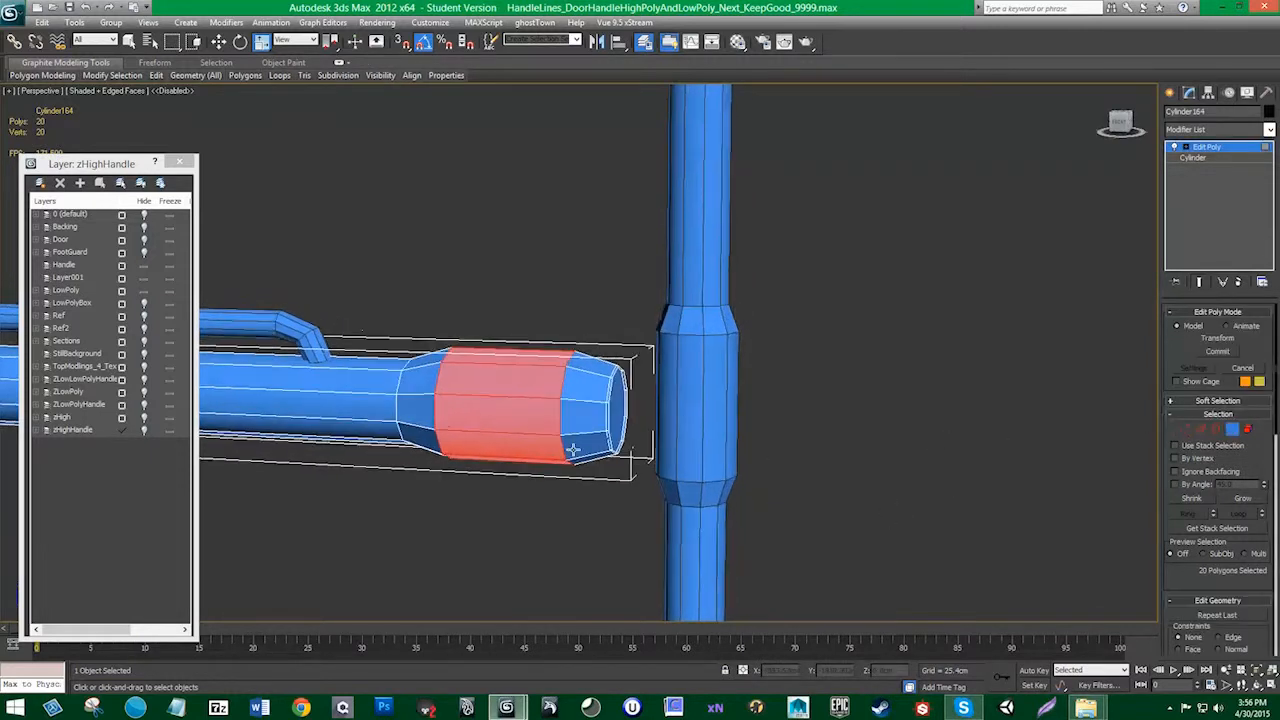
left_click(595, 405)
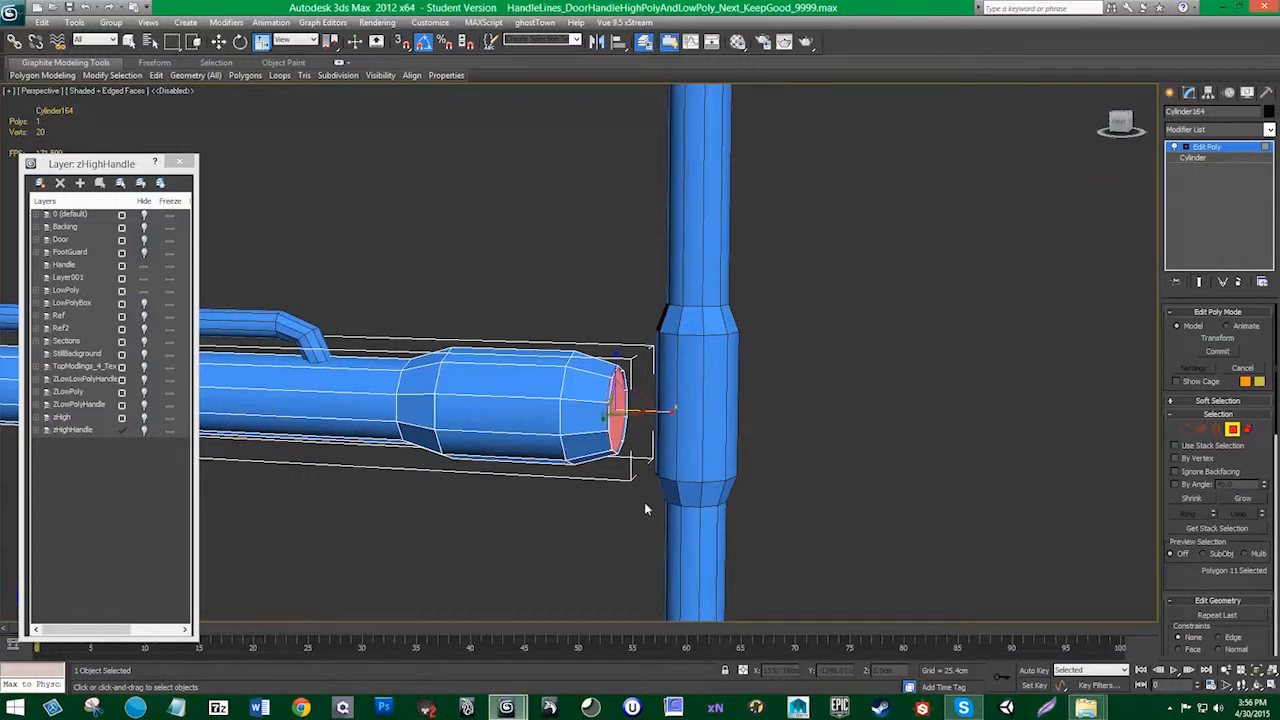
key("w")
left_click_drag(616, 453, 657, 487)
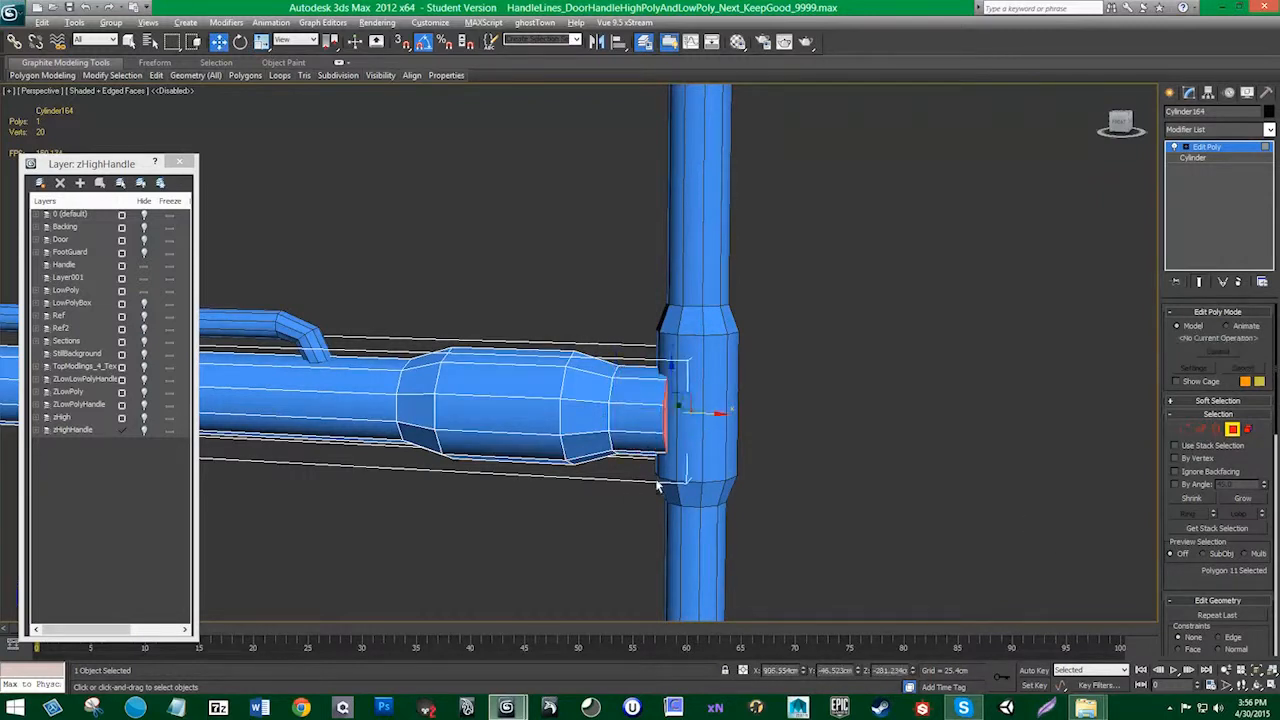
middle_click_drag(657, 487, 826, 494, "alt")
left_click(1231, 430)
Step: Select the whole horizontal handle assembly and move it about 1.64 cm along Y toward the vertical pipe's centre line
scroll(548, 505, "down", 8)
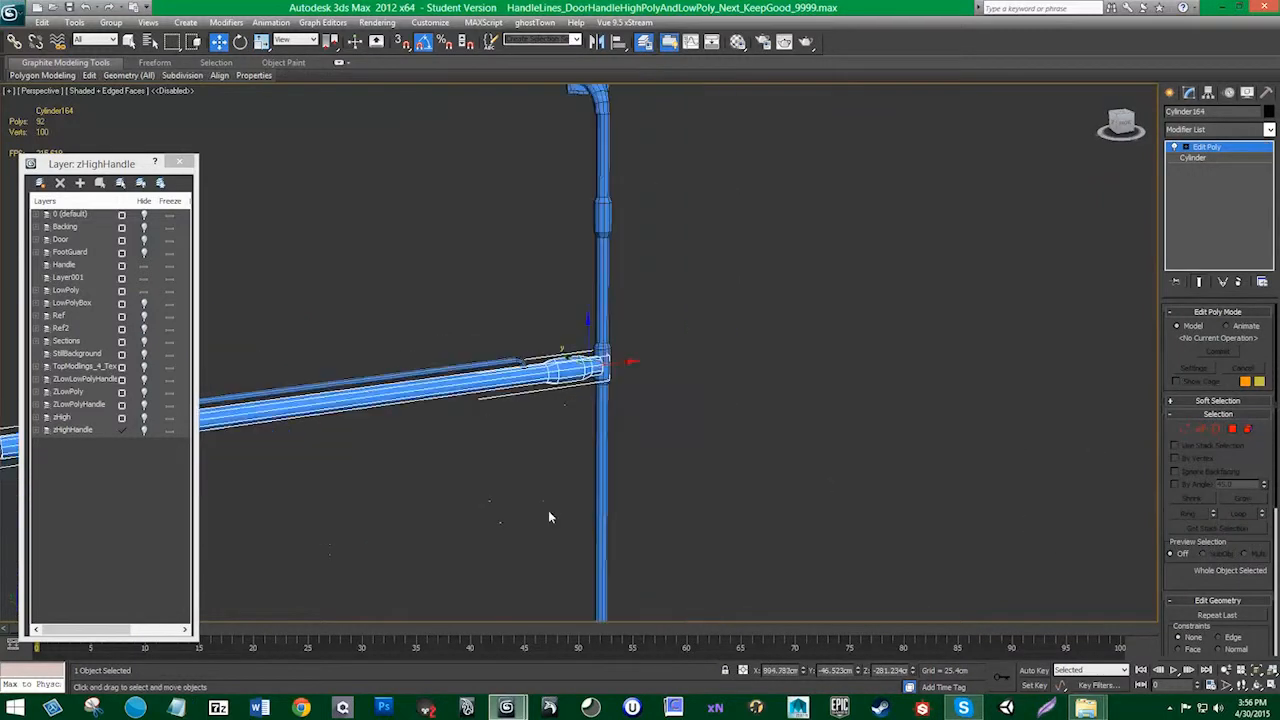
middle_click_drag(301, 480, 364, 486, "alt")
left_click_drag(154, 352, 157, 351)
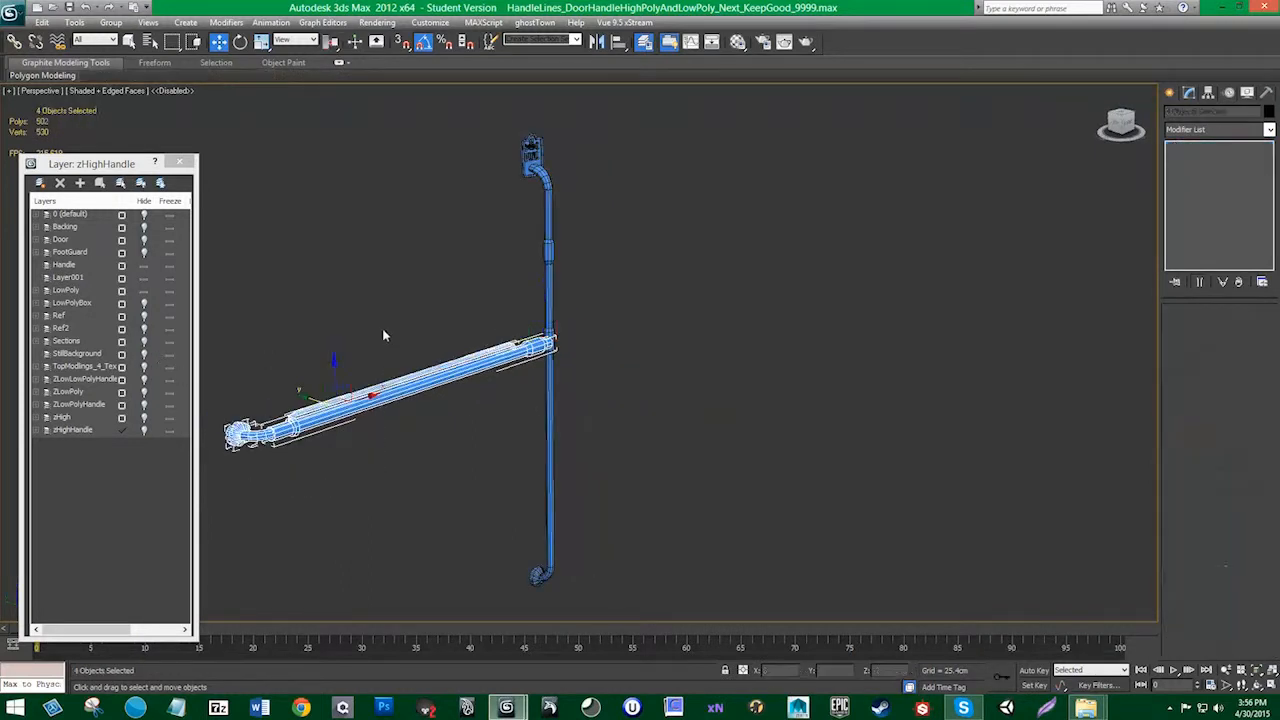
middle_click_drag(459, 297, 456, 346)
scroll(456, 346, "up", 6)
middle_click_drag(424, 428, 462, 381)
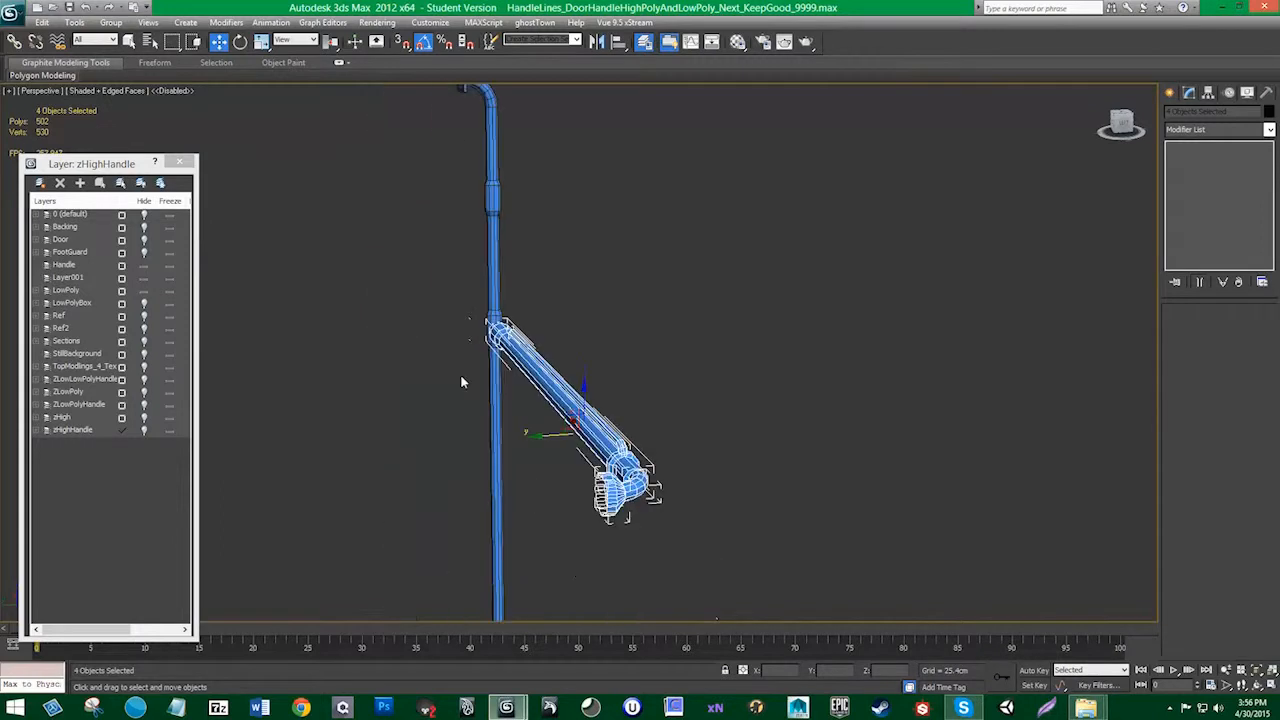
left_click_drag(538, 437, 536, 437)
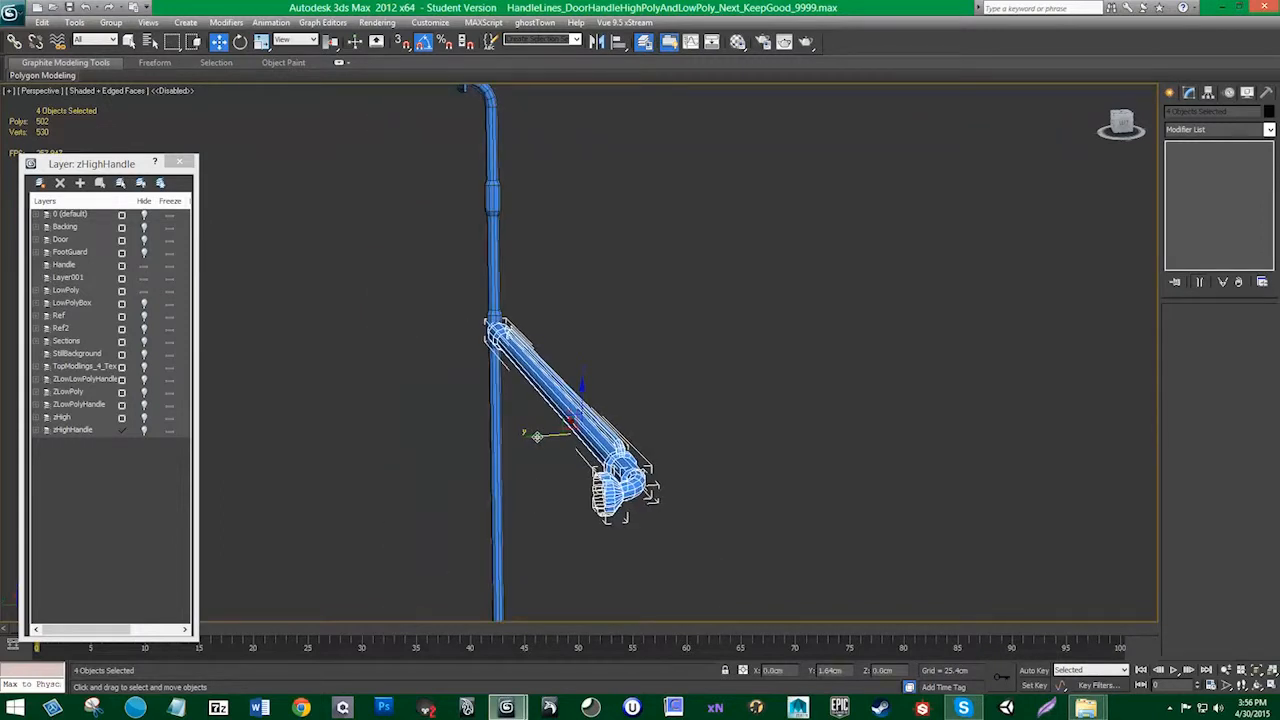
Step: Check the horizontal pipe's joint, then reselect the horizontal handle assembly and move it about 2.19 cm further along Y
middle_click_drag(536, 437, 446, 406, "alt")
left_click(711, 489)
left_click(627, 398)
scroll(546, 460, "up", 5)
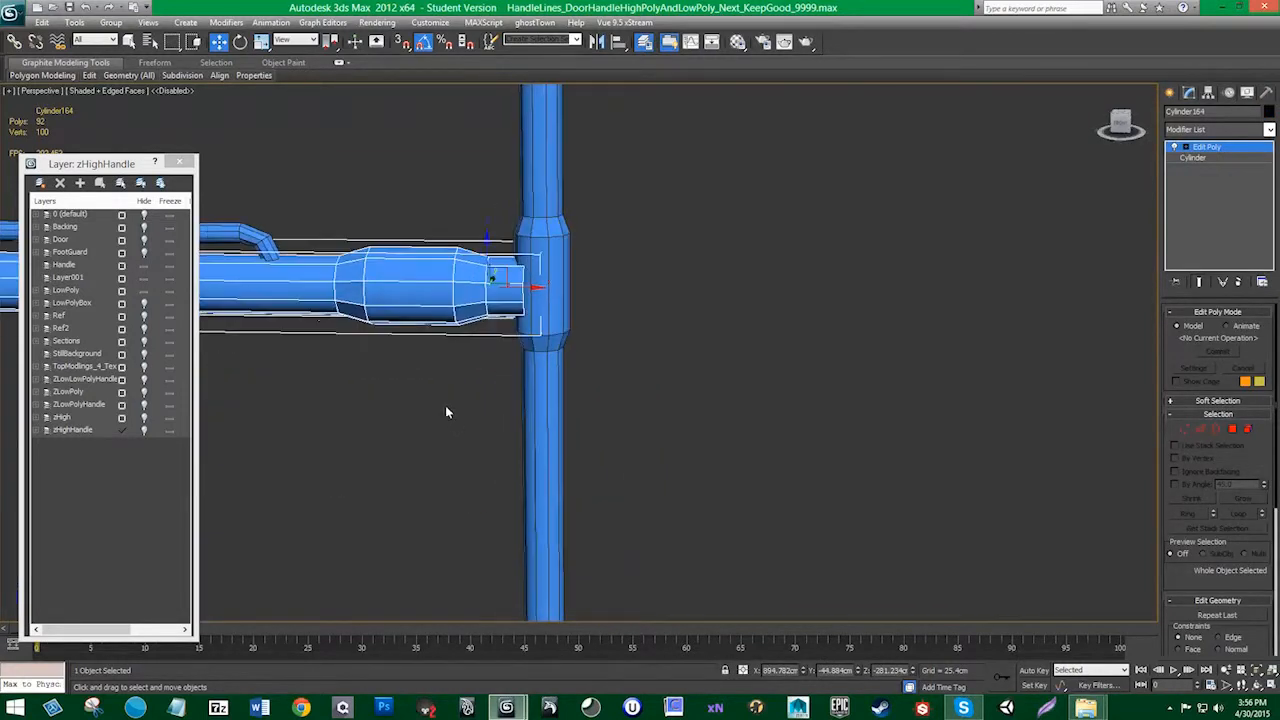
scroll(420, 418, "down", 5)
left_click_drag(429, 434, 186, 223)
scroll(479, 406, "up", 5)
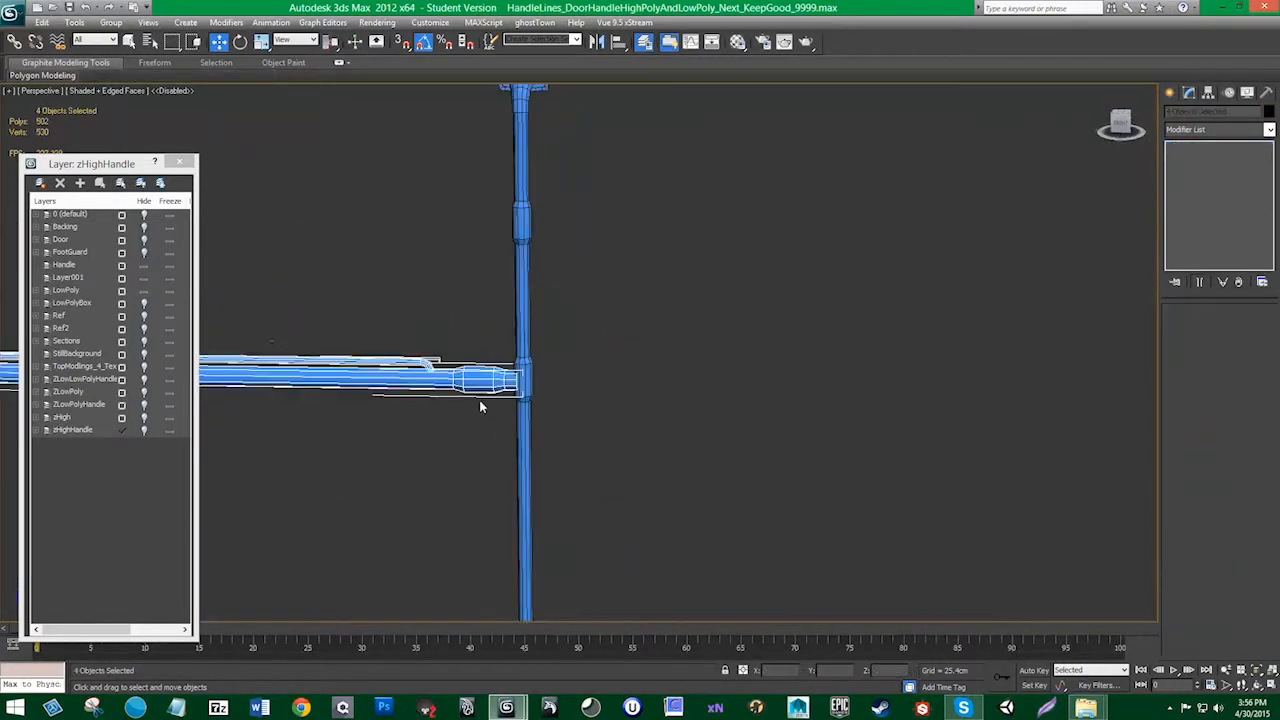
middle_click_drag(455, 437, 590, 365, "alt")
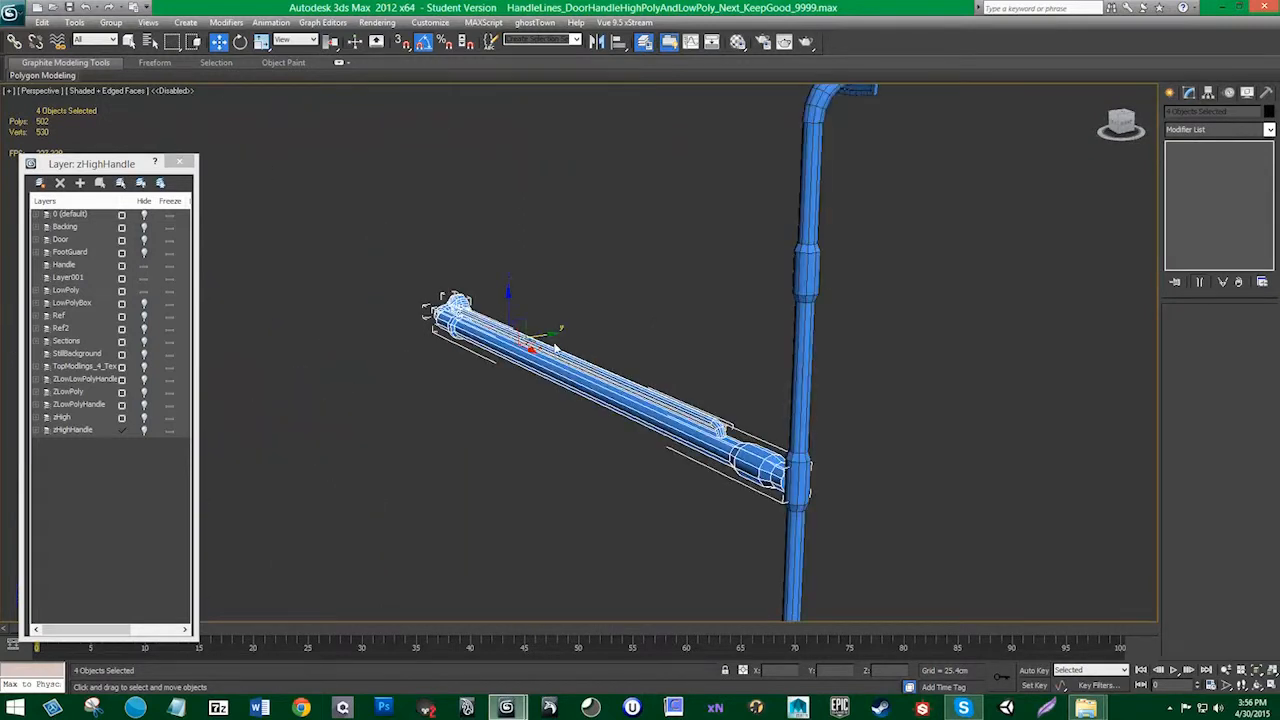
left_click_drag(549, 336, 553, 336)
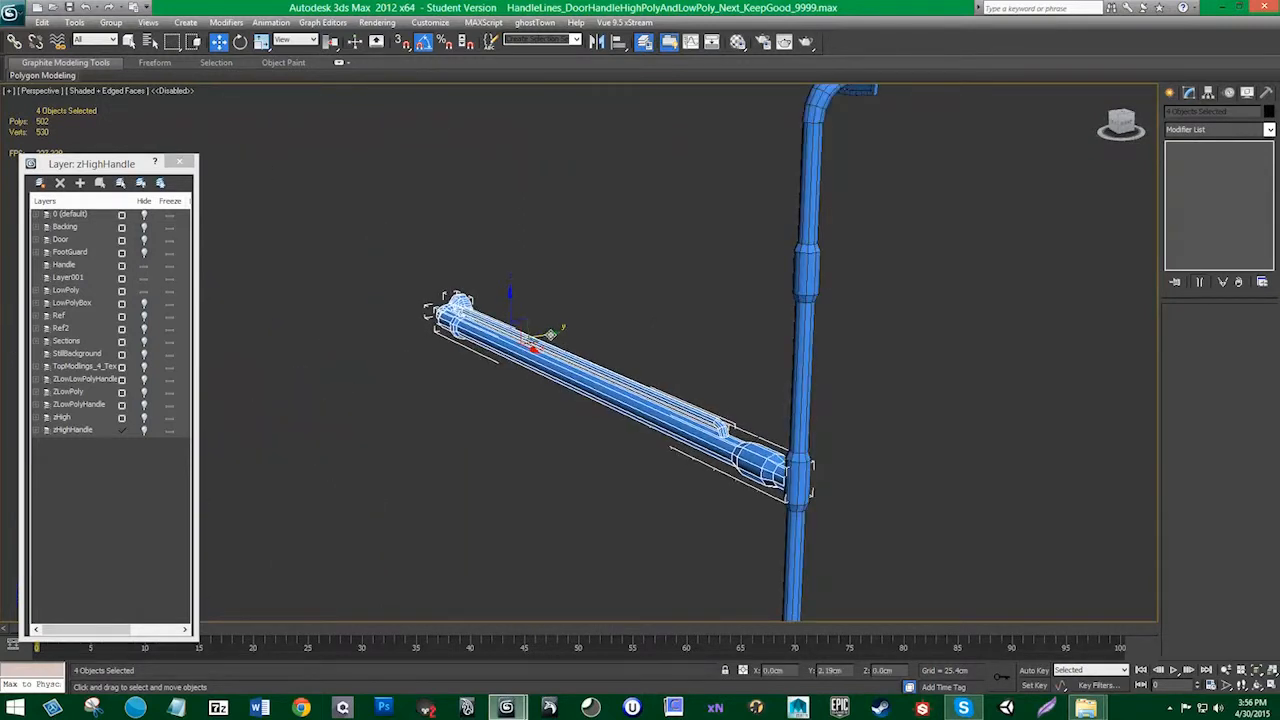
Step: Select the polygons of the horizontal pipe's end stub beside the vertical pipe's coupling and scale them down uniformly
middle_click_drag(575, 420, 740, 447, "alt")
left_click(745, 446)
middle_click_drag(914, 397, 701, 397)
scroll(695, 417, "up", 5)
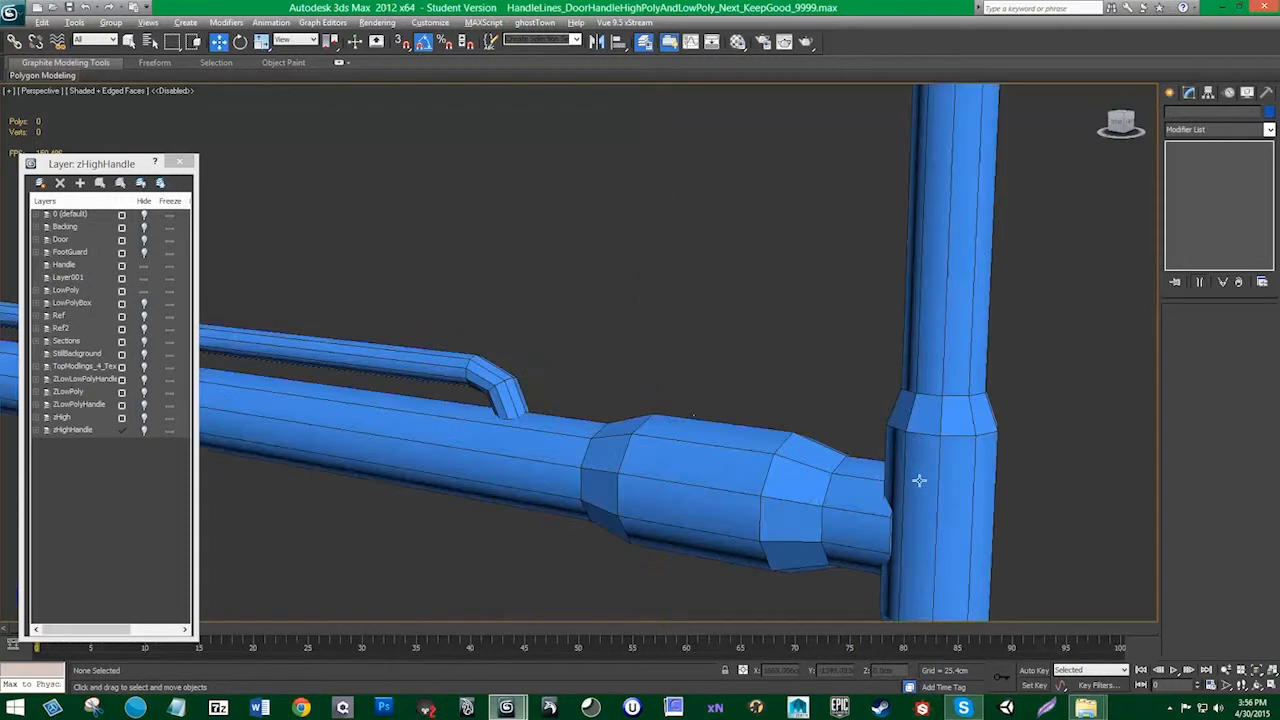
middle_click_drag(917, 480, 728, 431, "alt")
left_click(648, 415)
middle_click_drag(646, 440, 690, 467, "alt")
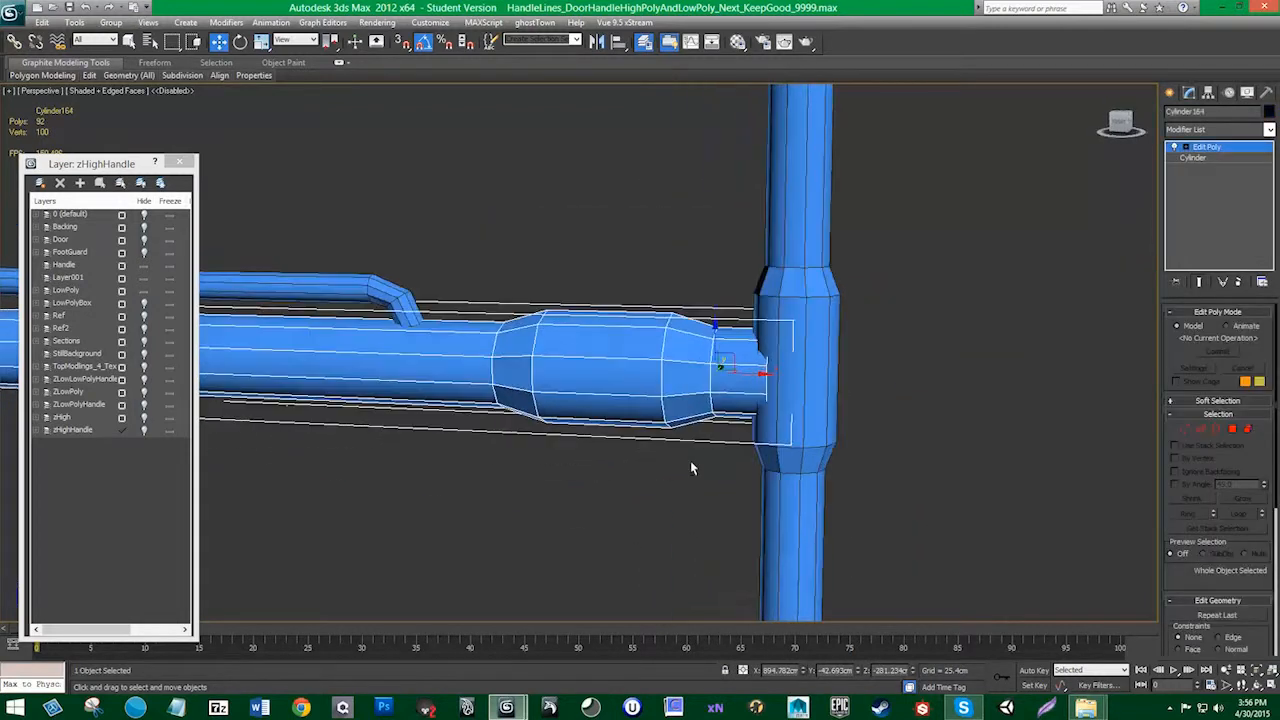
left_click(1232, 428)
left_click_drag(890, 448, 745, 292)
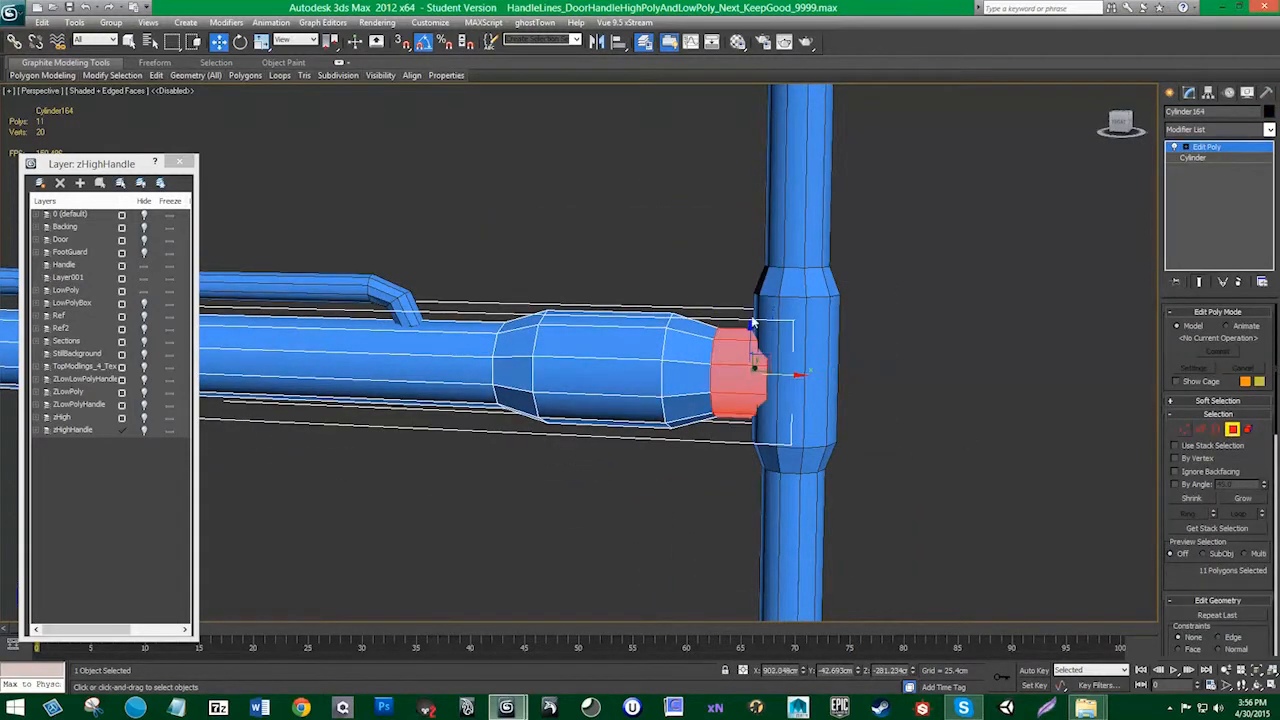
key("r")
left_click_drag(750, 365, 752, 386)
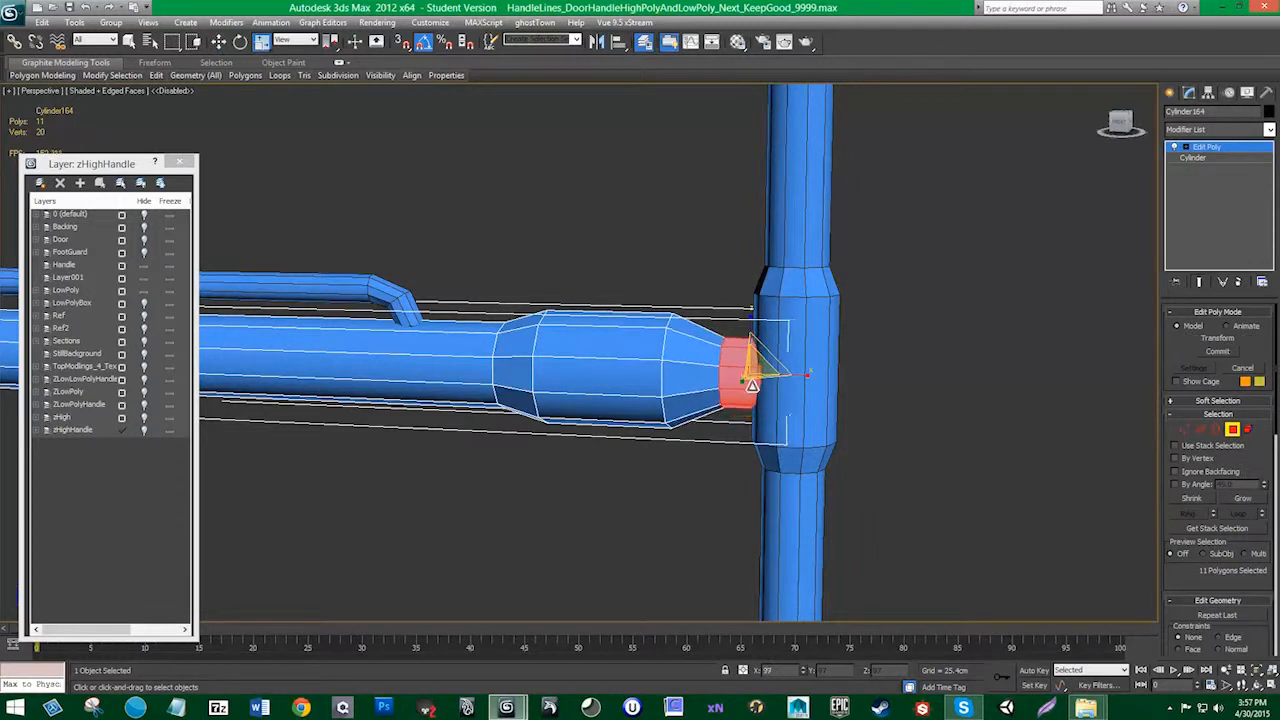
middle_click_drag(752, 386, 758, 424, "alt")
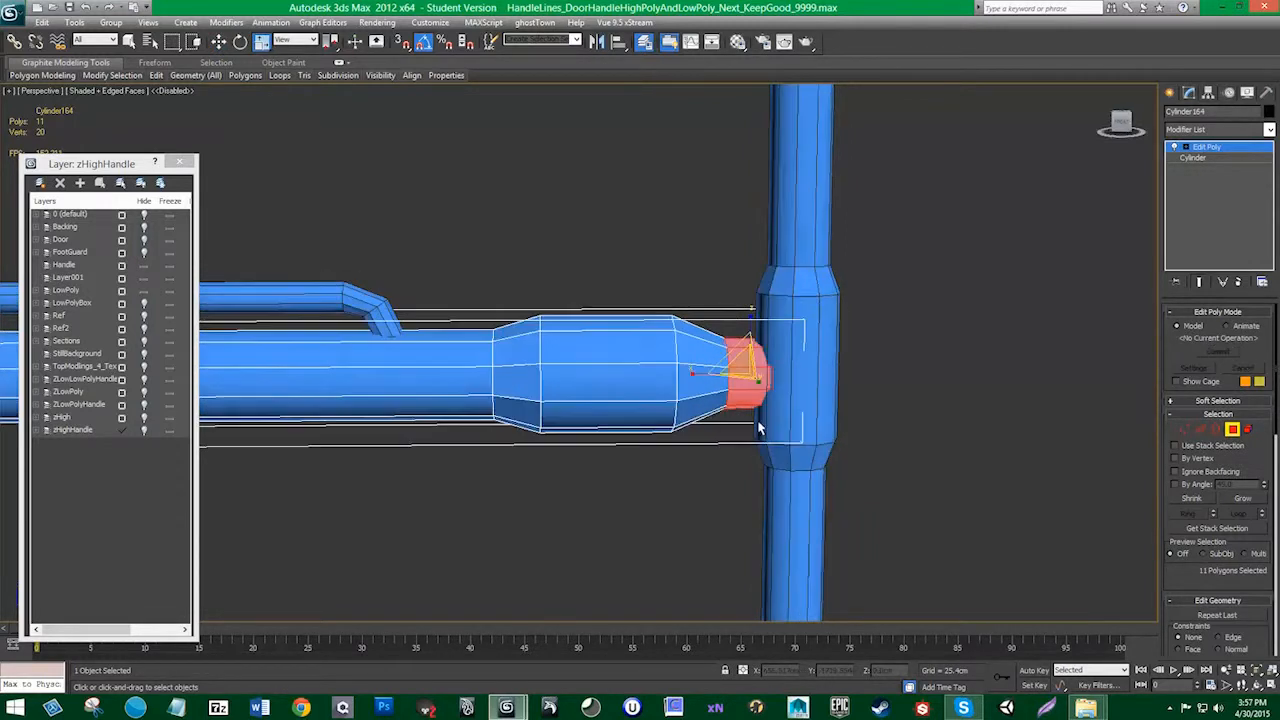
Step: Select the vertex ring where the horizontal pipe's end stub meets its collar, move it along X toward the collar, and leave vertex editing
left_click(1185, 428)
middle_click_drag(885, 443, 856, 440, "alt")
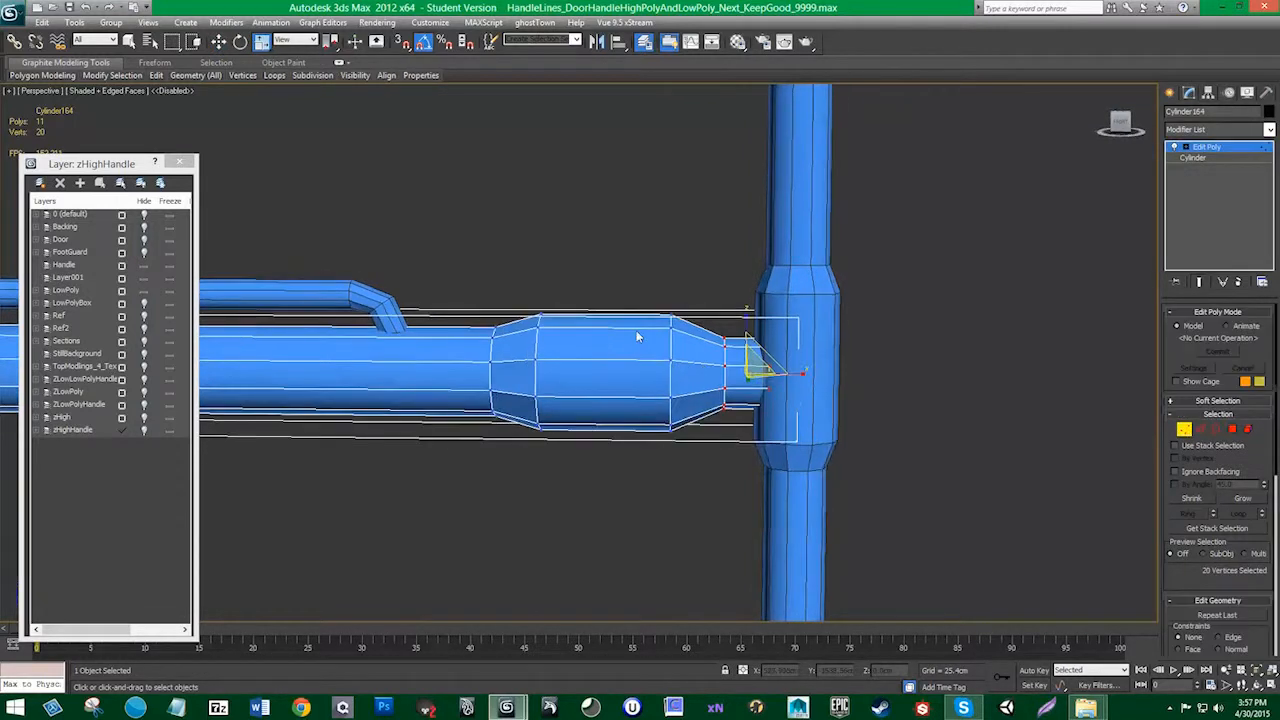
left_click_drag(735, 422, 736, 423)
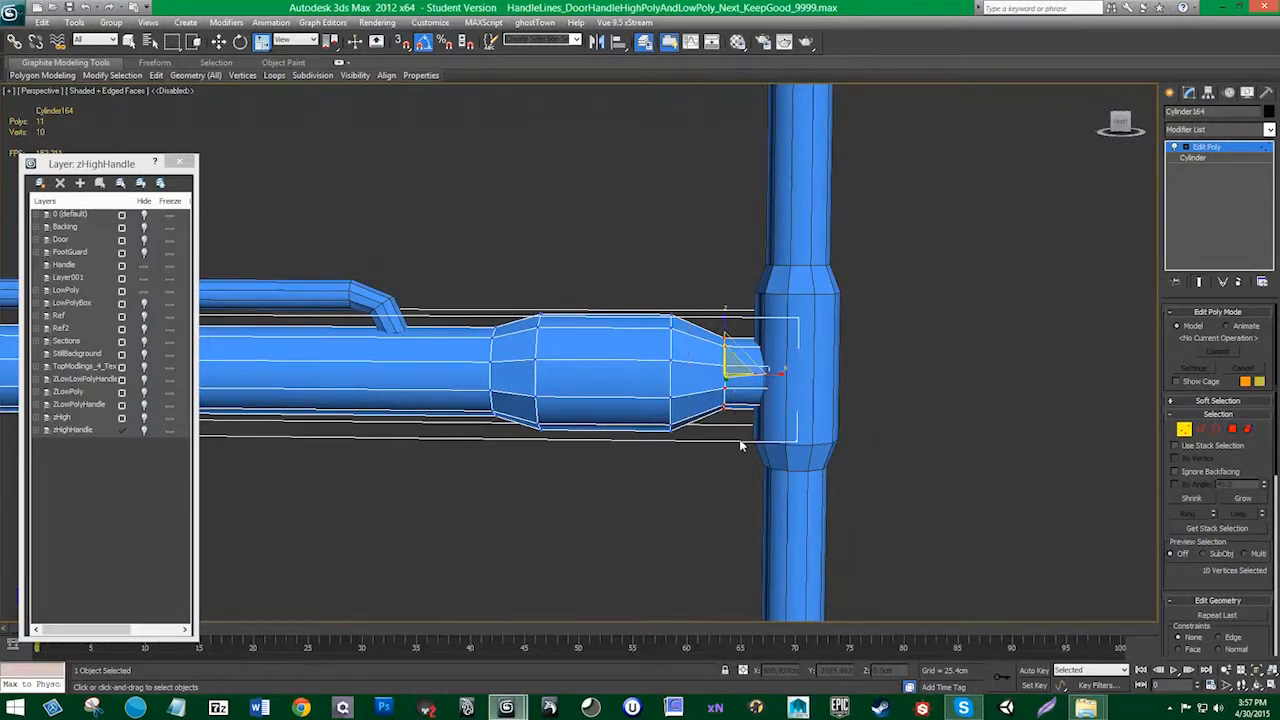
key("w")
left_click_drag(772, 374, 730, 357)
key("r")
left_click(1030, 348)
key("z")
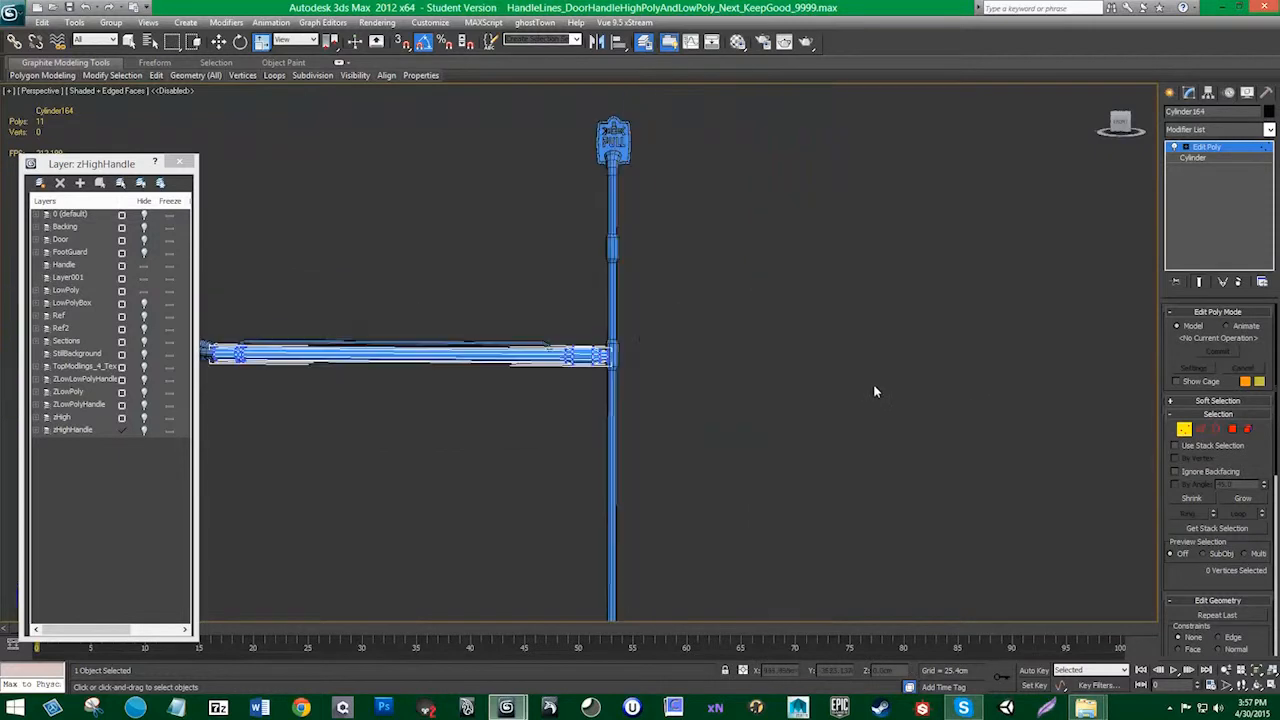
left_click(1182, 428)
Step: Select the four-object horizontal handle assembly and clone it upward along Z to the vertical pipe's upper coupling as one Copy
middle_click_drag(484, 374, 540, 386, "alt")
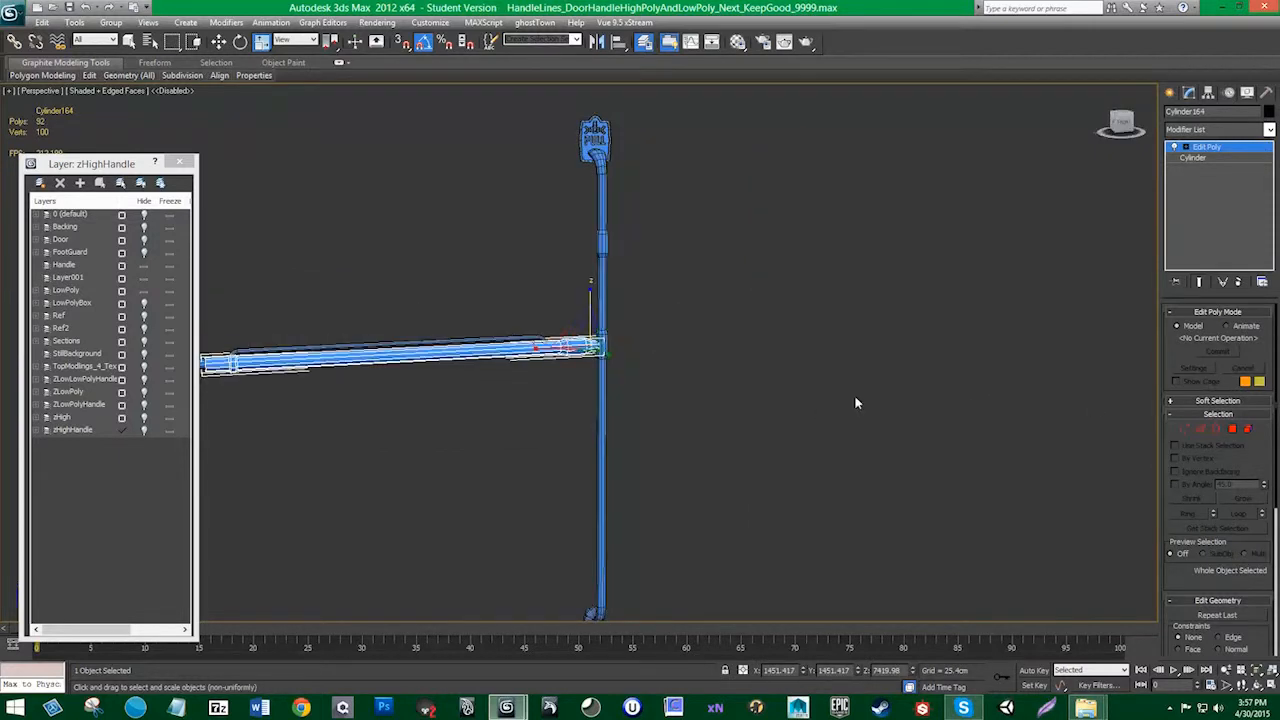
left_click(854, 399)
middle_click_drag(664, 368, 849, 344)
middle_click_drag(800, 380, 777, 391, "alt")
left_click_drag(757, 351, 251, 210)
key("w")
middle_click_drag(475, 262, 501, 344)
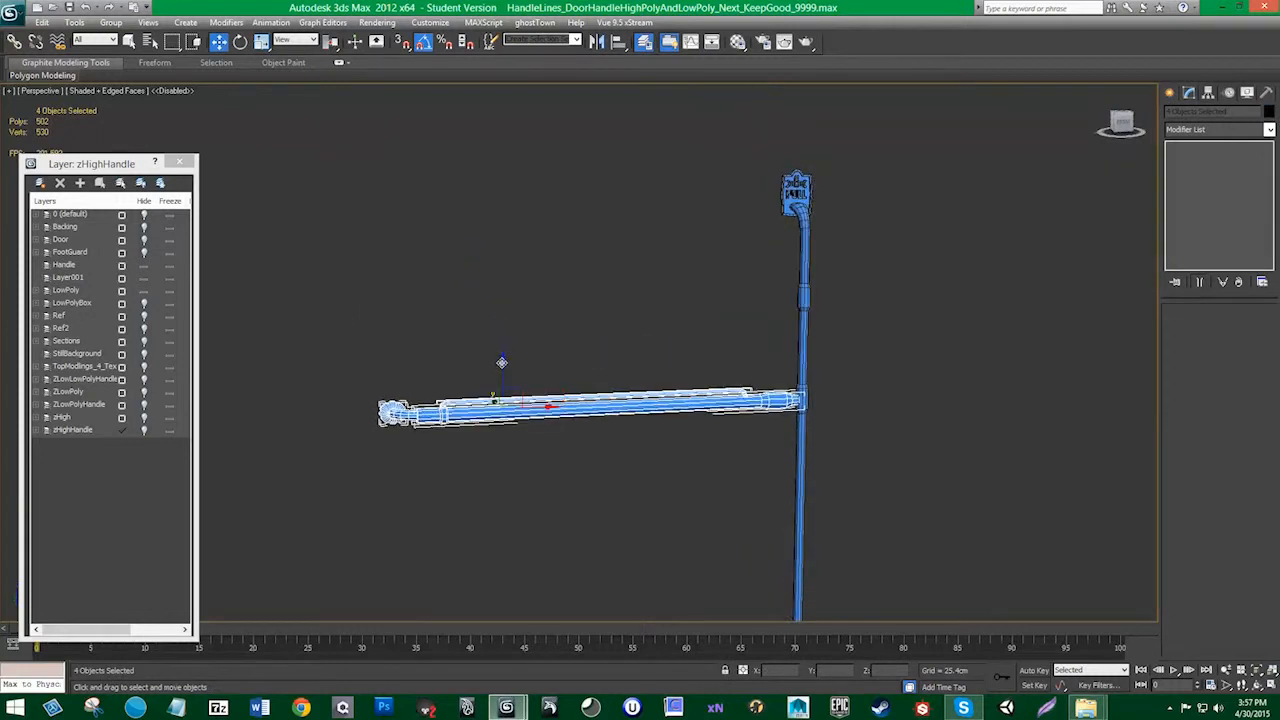
left_click_drag(506, 357, 516, 253, "shift")
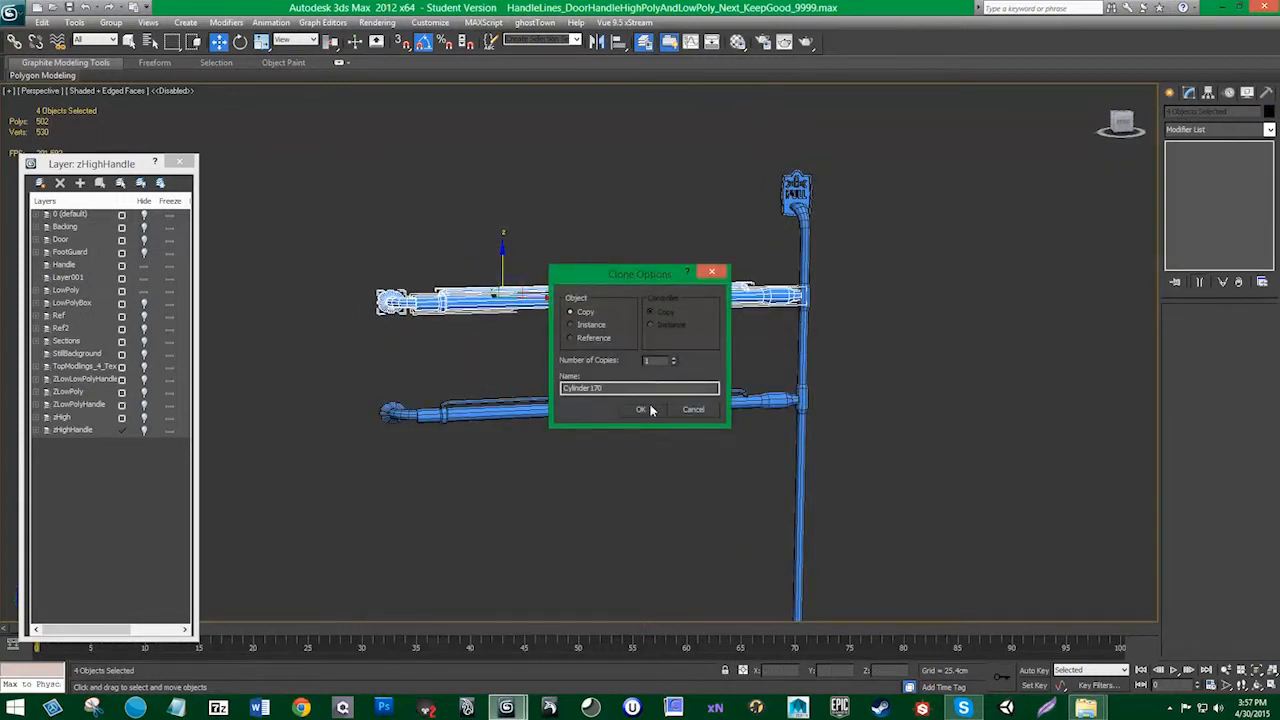
left_click(641, 409)
Step: Show the zHighHandle layer, lower the copied assembly slightly along Z to match the high-poly handle, and hide the layer again
left_click(142, 432)
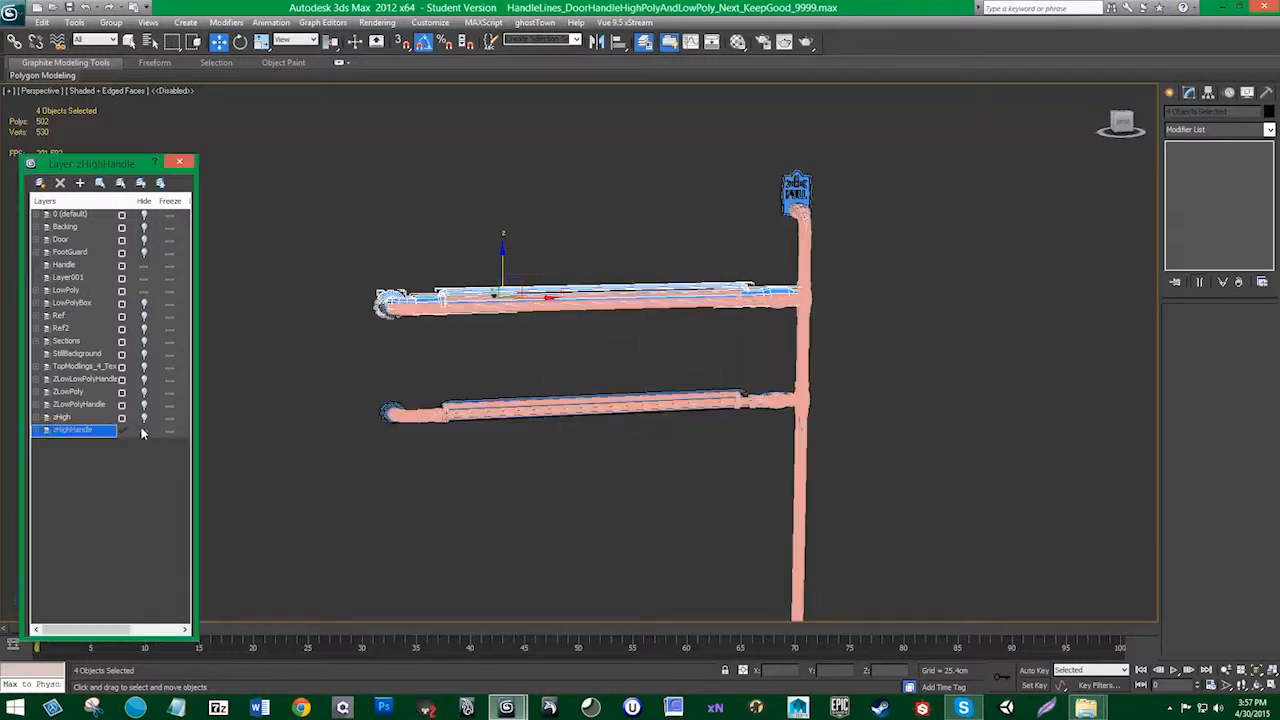
left_click_drag(499, 253, 508, 260)
middle_click_drag(706, 516, 617, 434)
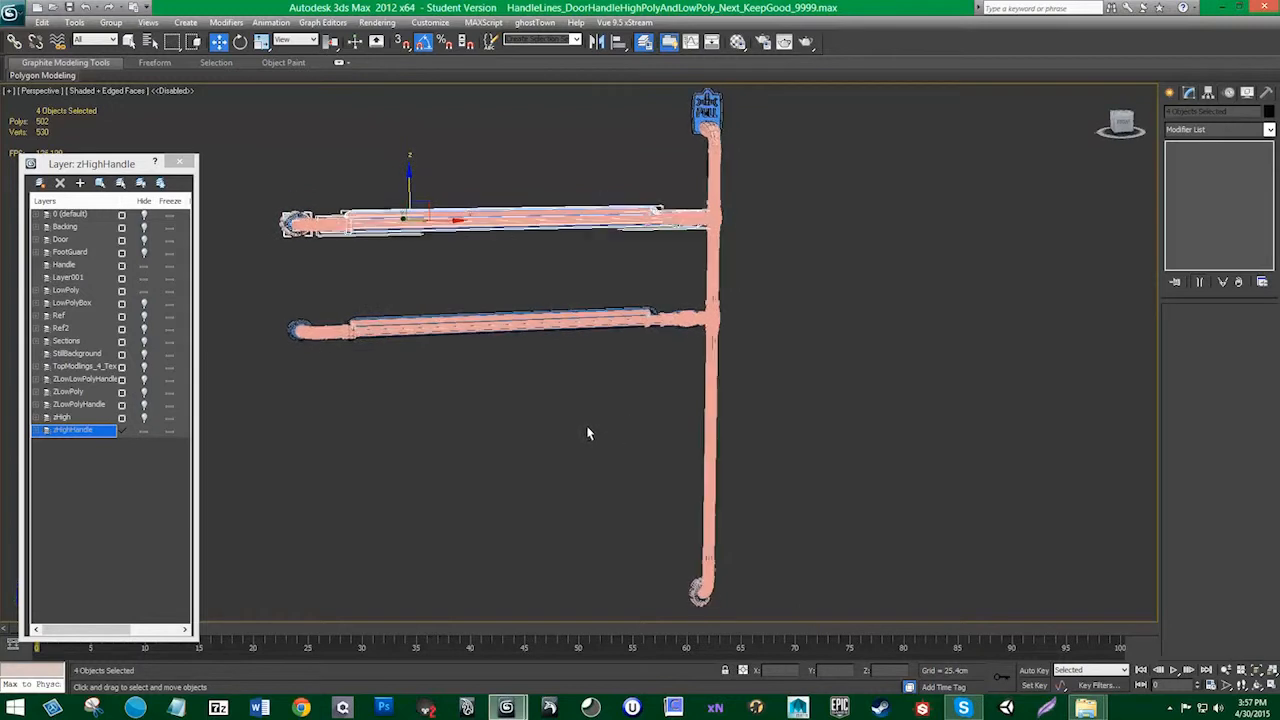
left_click(143, 432)
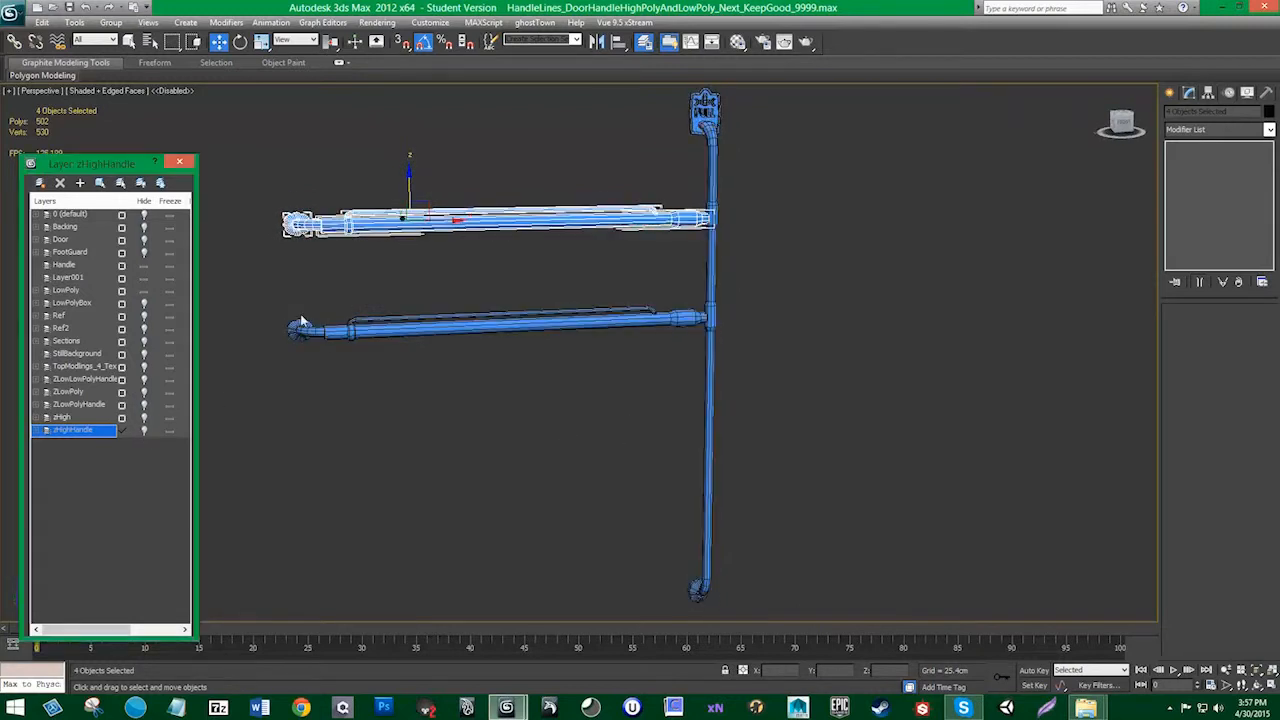
Step: Select all the low-poly handle parts to check their total polygon count, then clear the selection and inspect the whole handle
left_click(458, 147)
scroll(410, 205, "down", 3)
left_click_drag(360, 155, 786, 555)
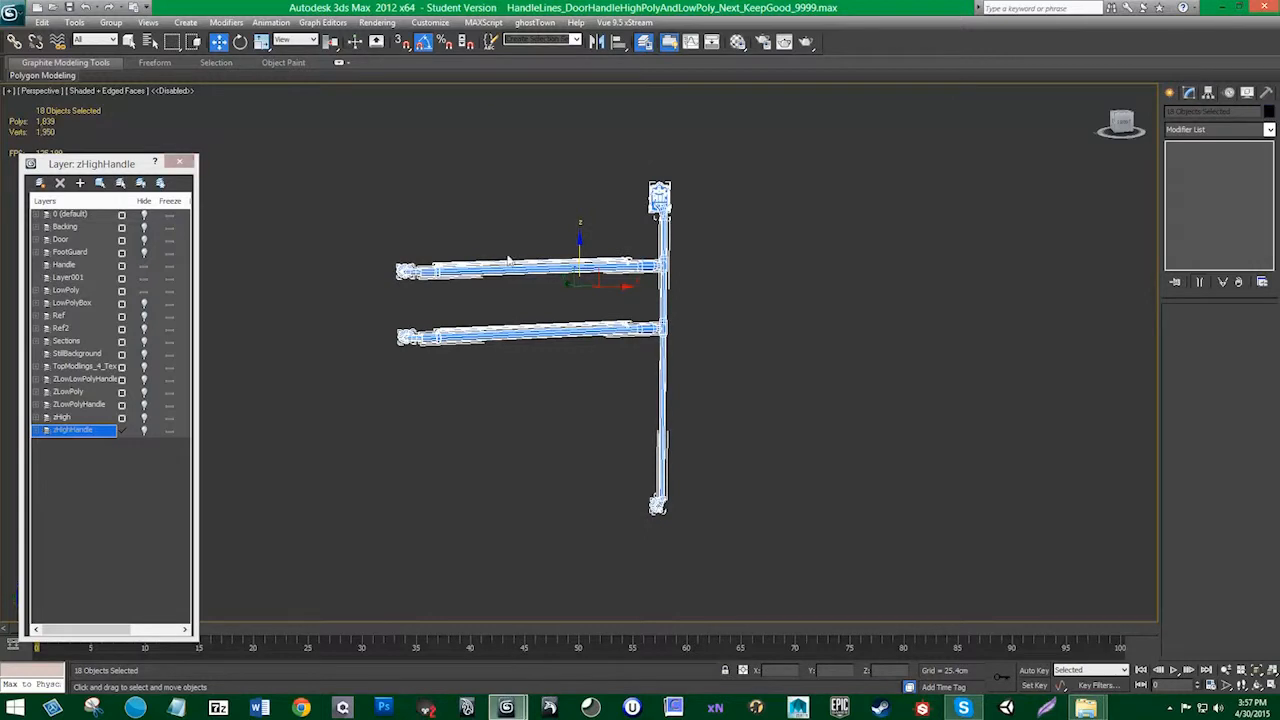
left_click(722, 327)
key("z")
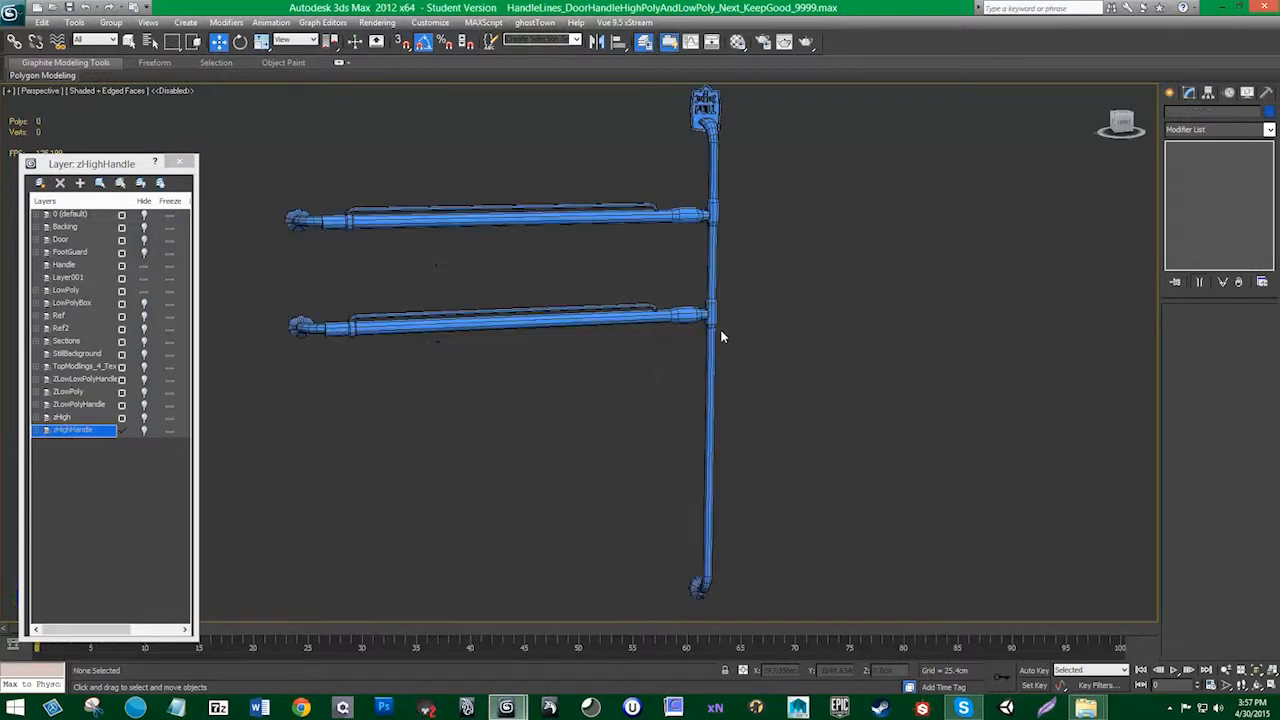
middle_click_drag(686, 354, 609, 284, "alt")
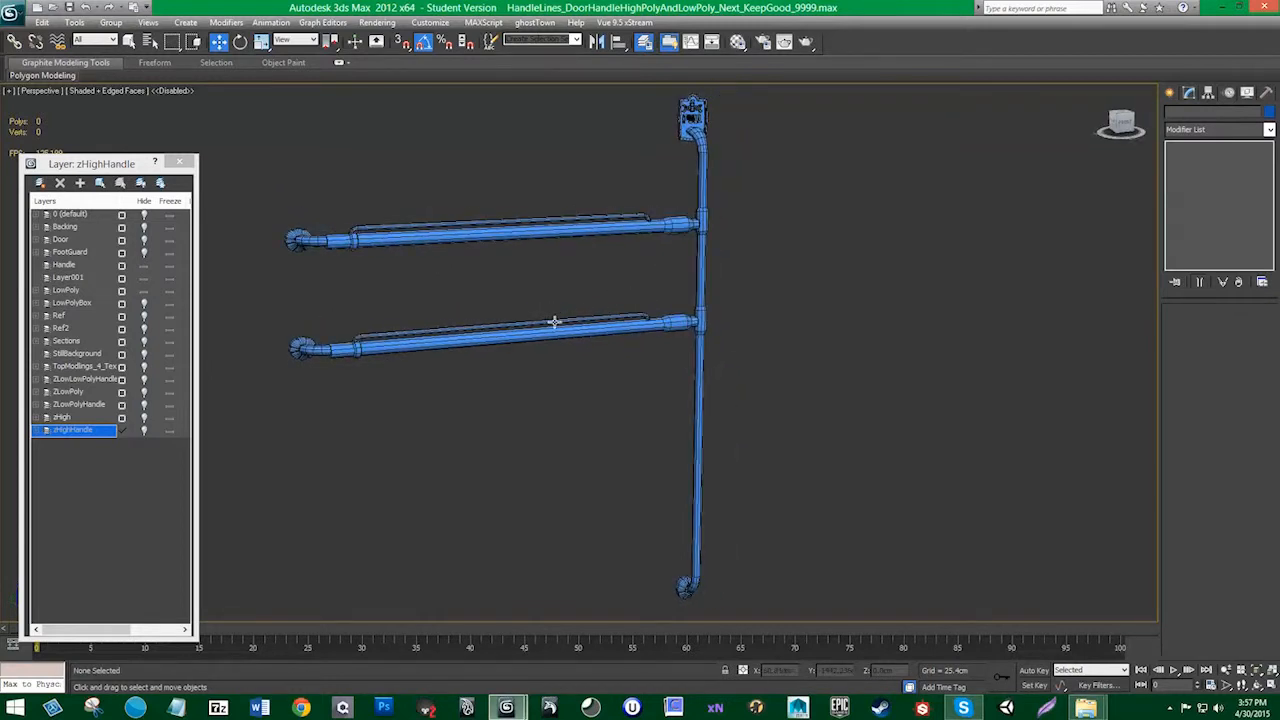
scroll(554, 322, "down", 5)
scroll(554, 323, "up", 4)
Step: Save the scene to the Desktop under the new name DoorHandle.max
left_click(12, 13)
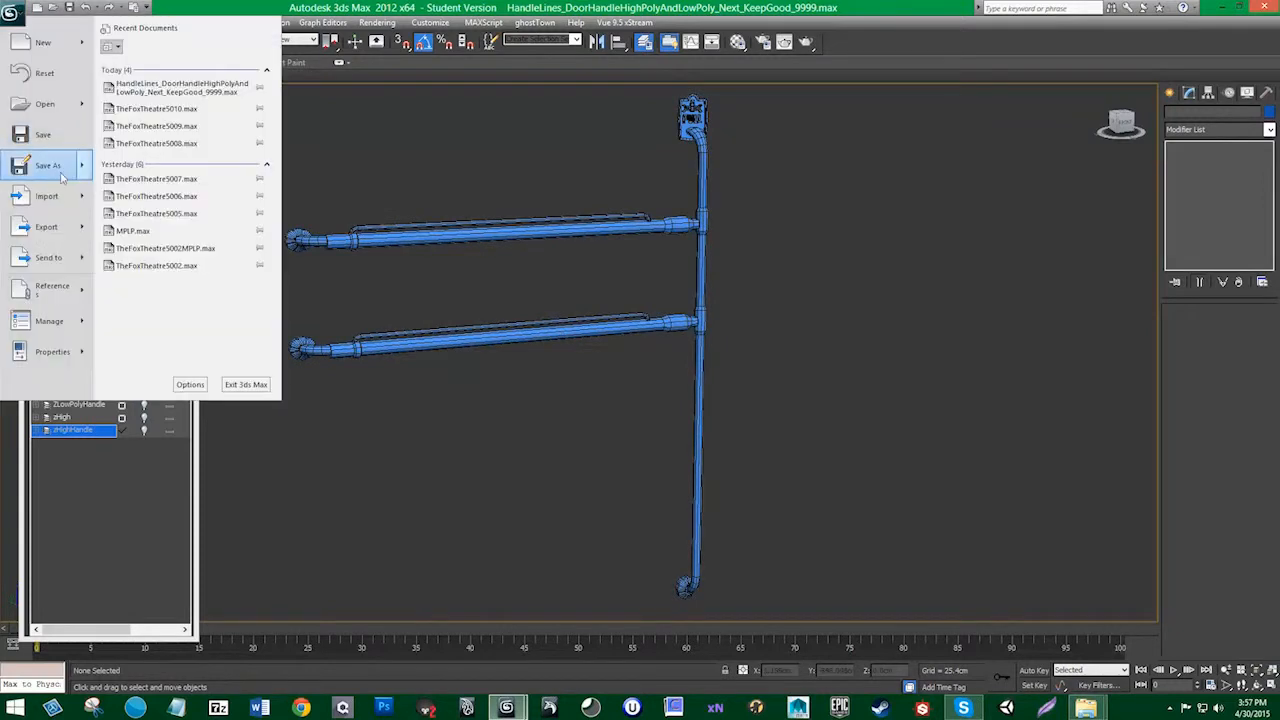
left_click(61, 173)
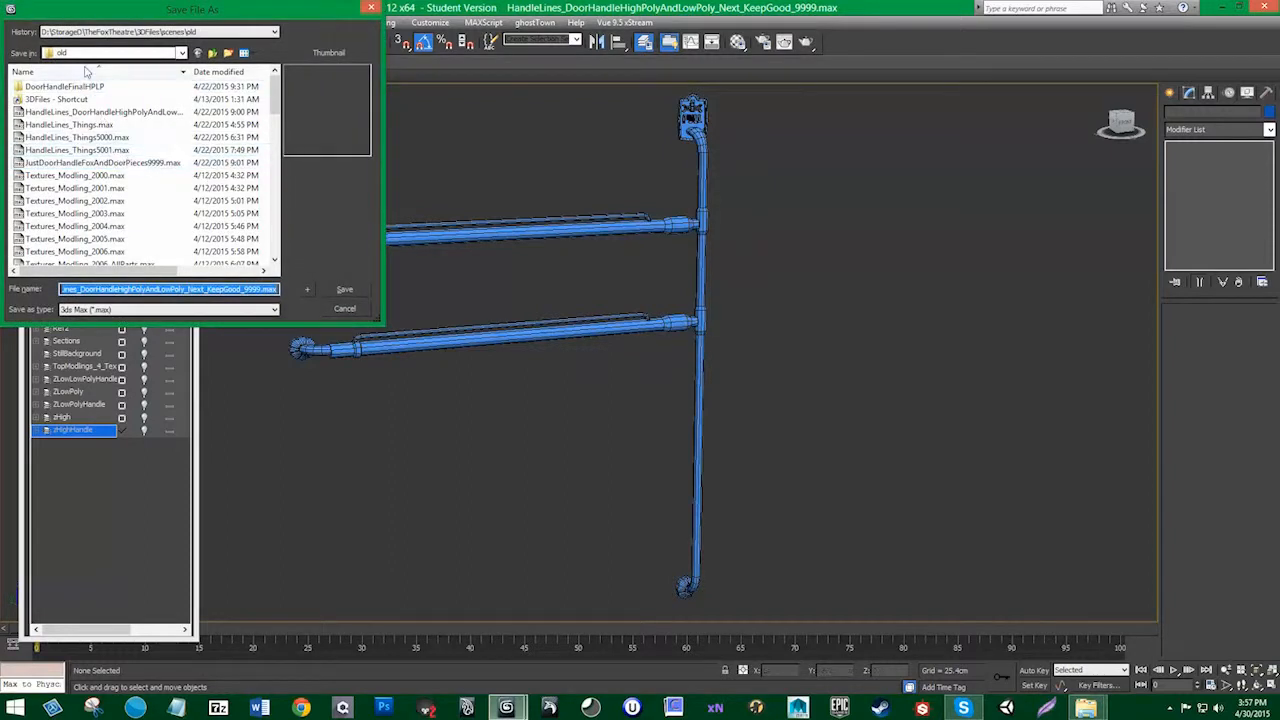
left_click(88, 54)
left_click(70, 66)
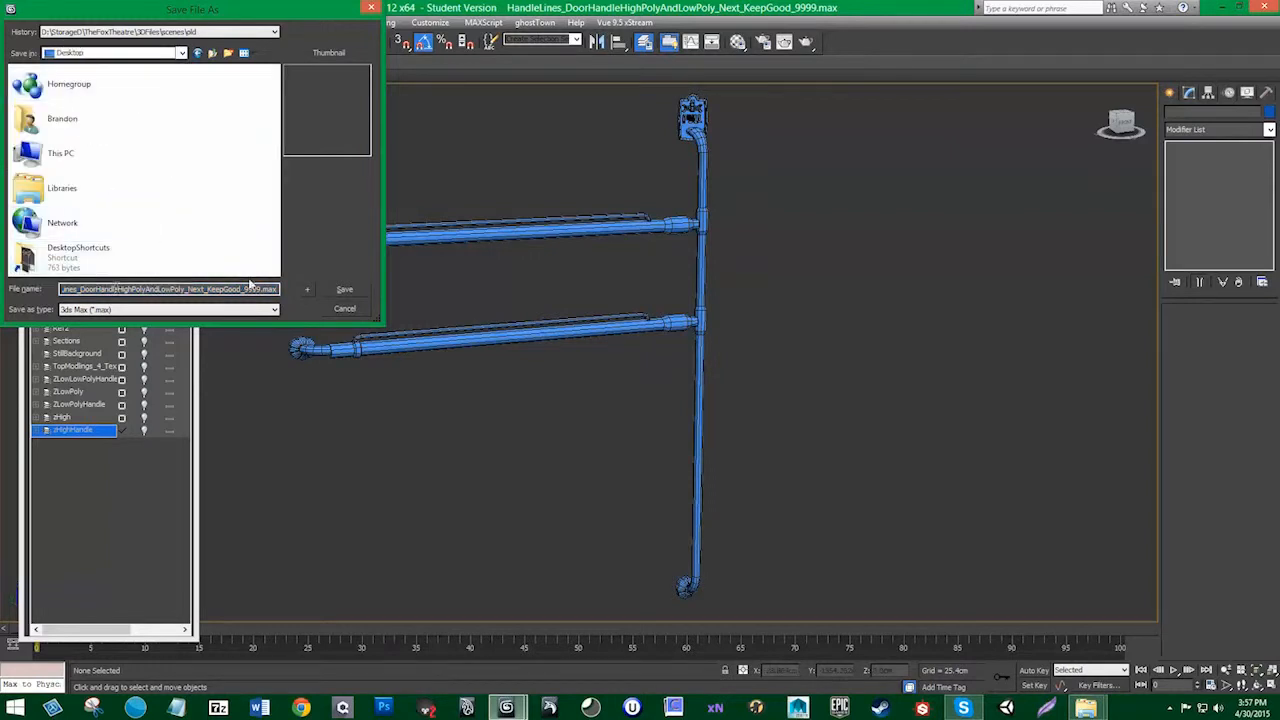
left_click_drag(264, 288, 3, 251)
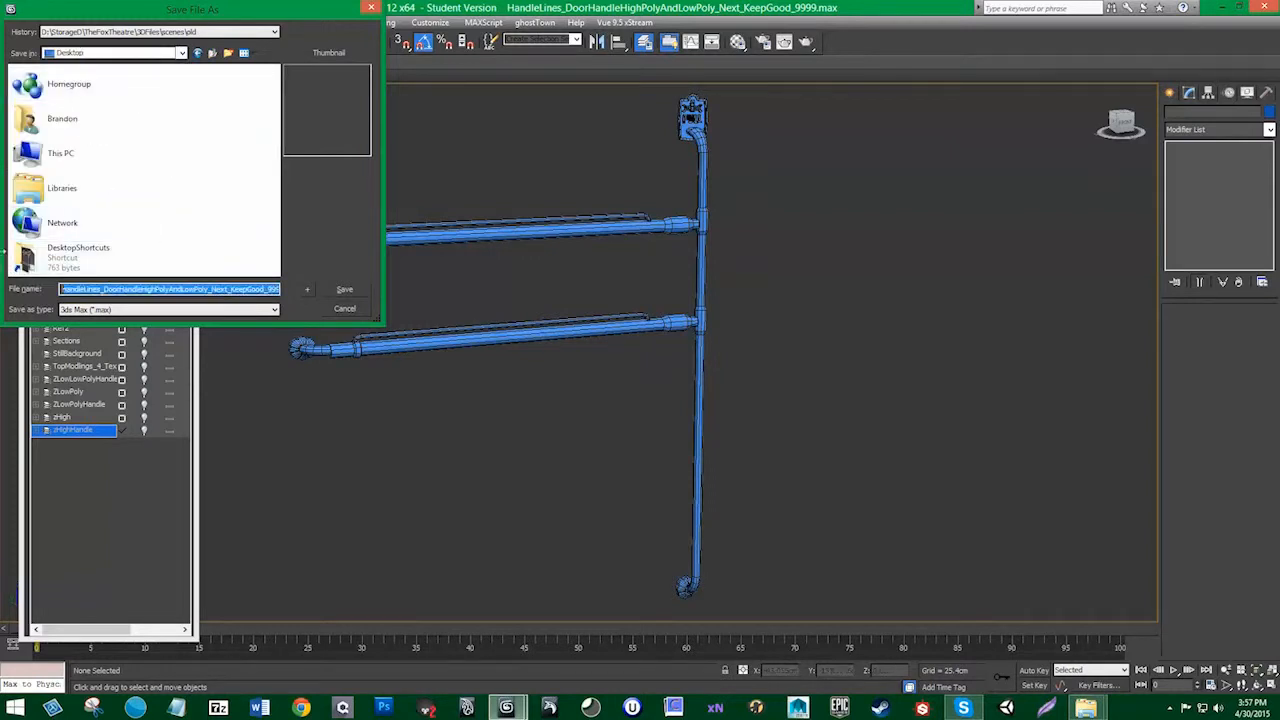
type("0.max")
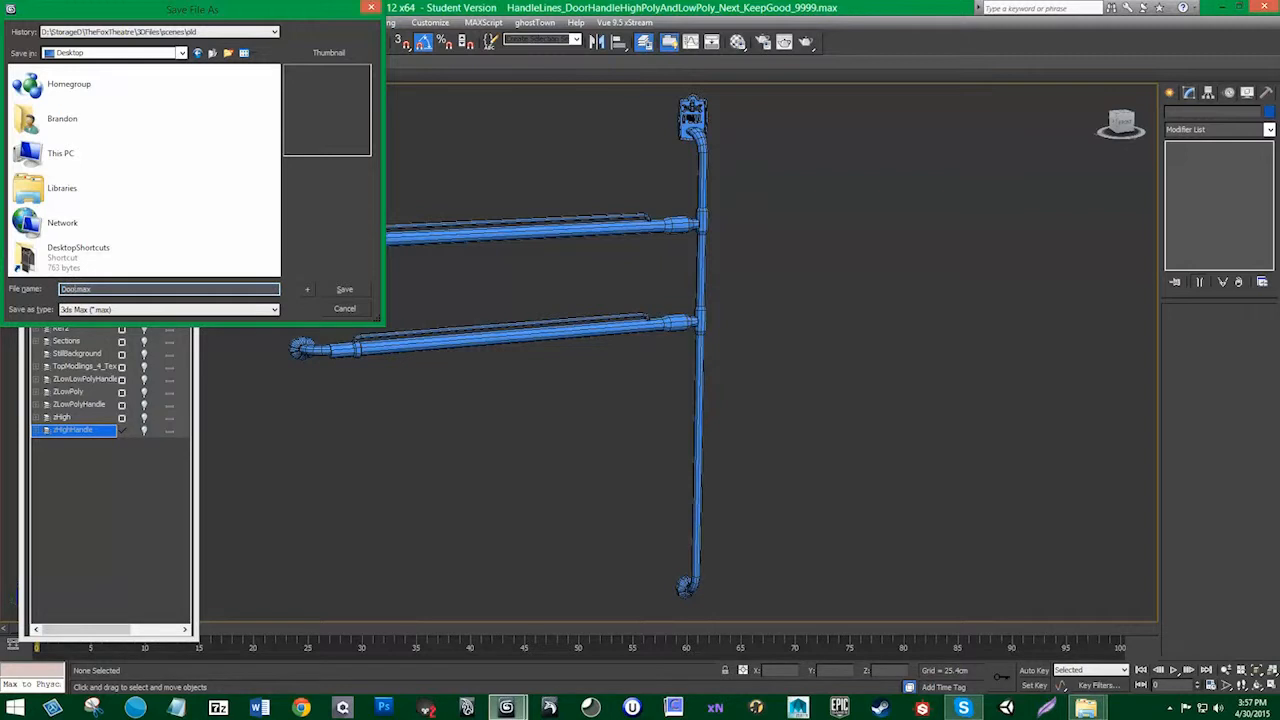
left_click(343, 288)
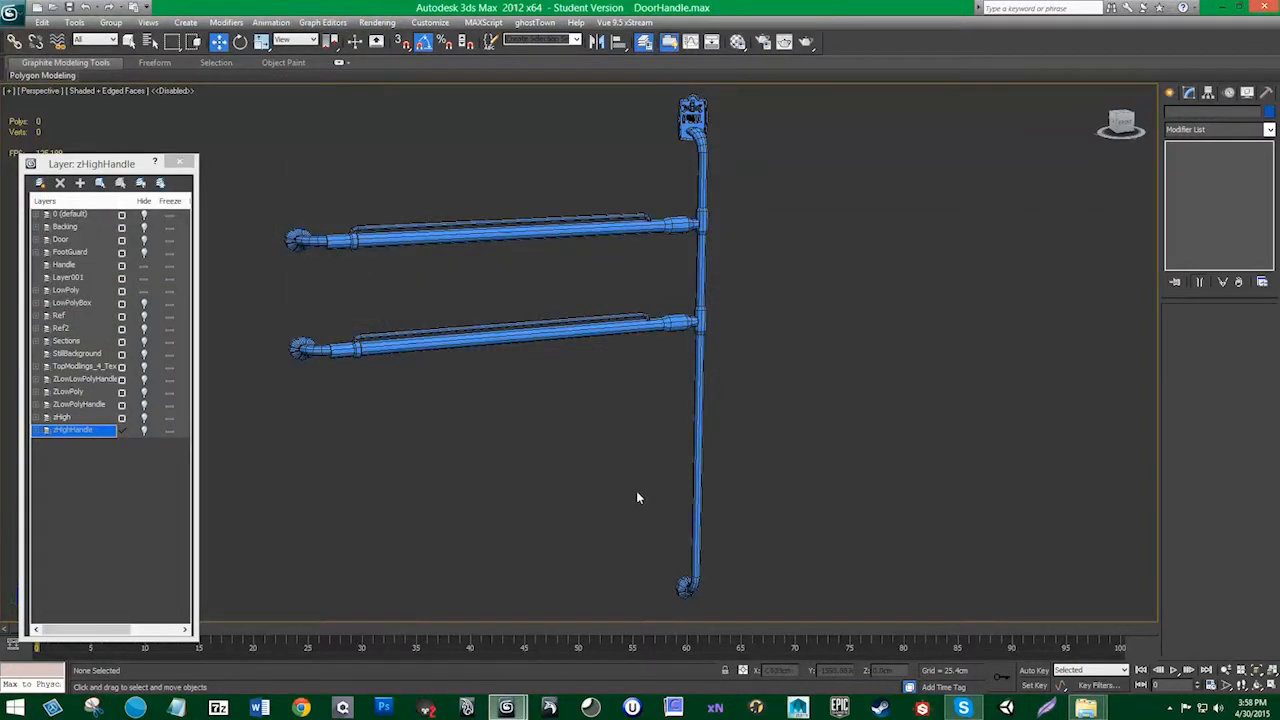
Step: Try reducing the number of sides on the vertical pipe's base cylinder beneath its Edit Poly modifier
left_click(694, 447)
left_click(1193, 158)
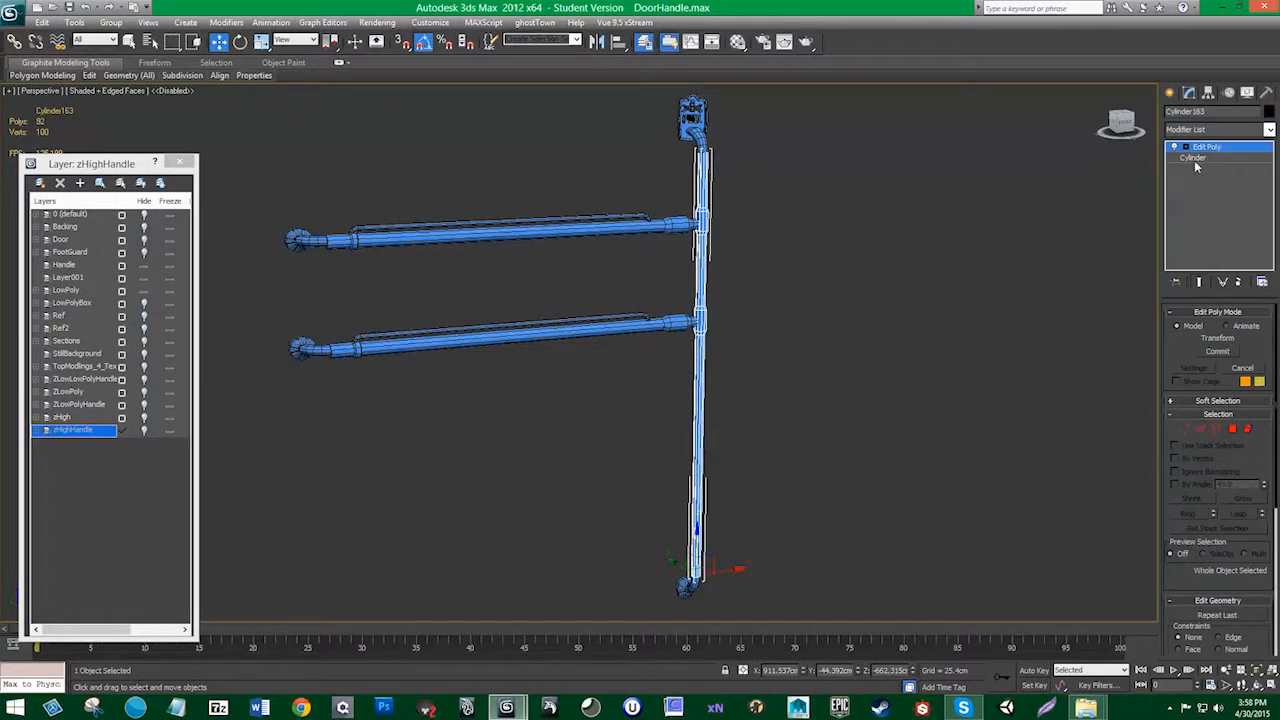
left_click(731, 392)
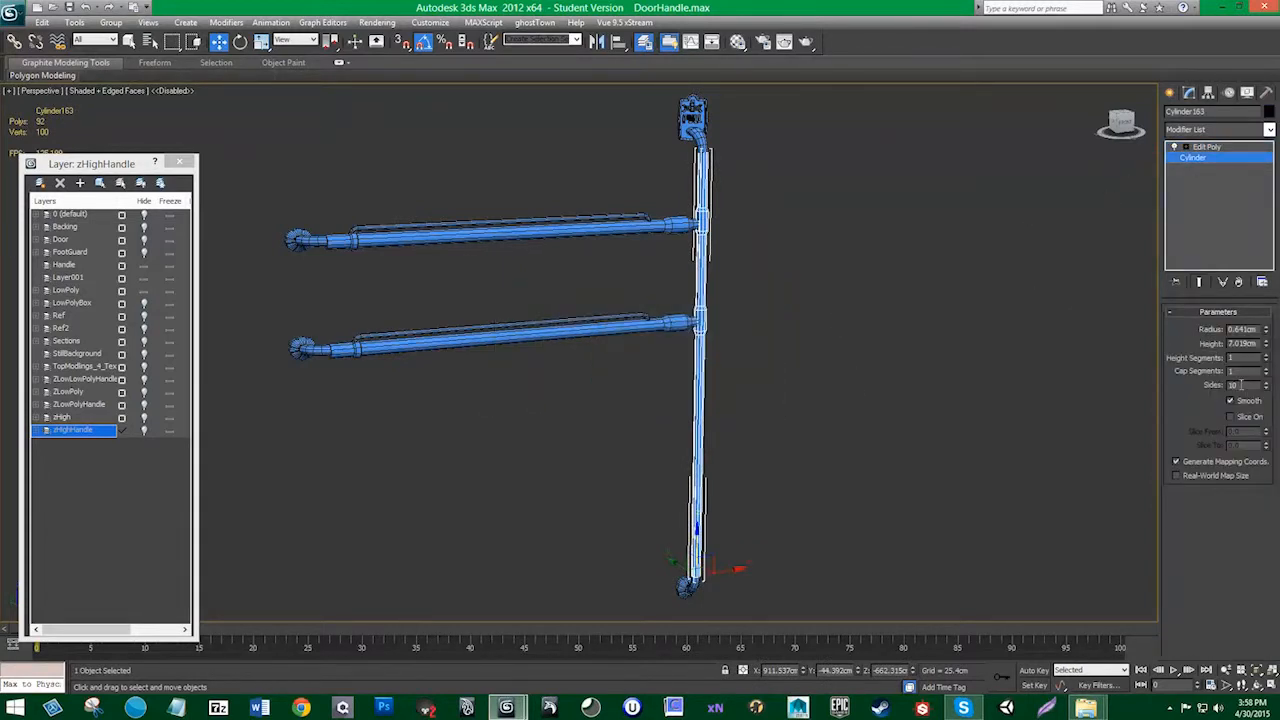
key("Return")
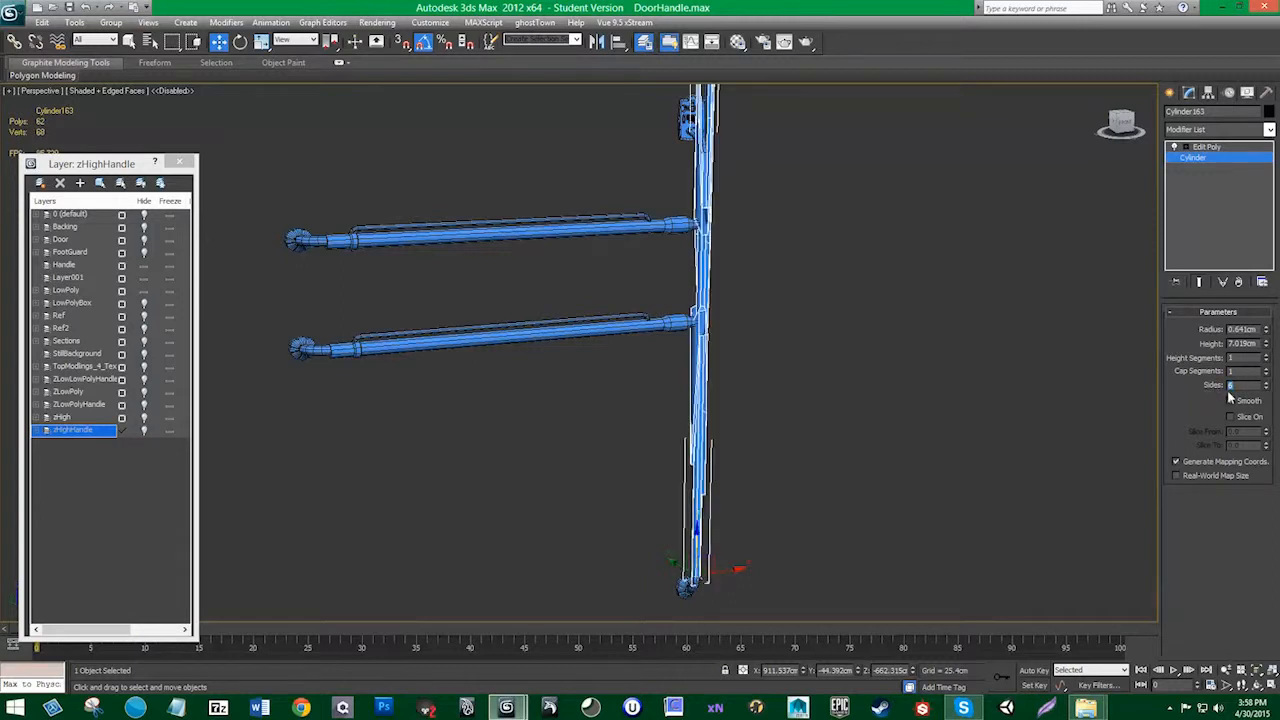
key("Return")
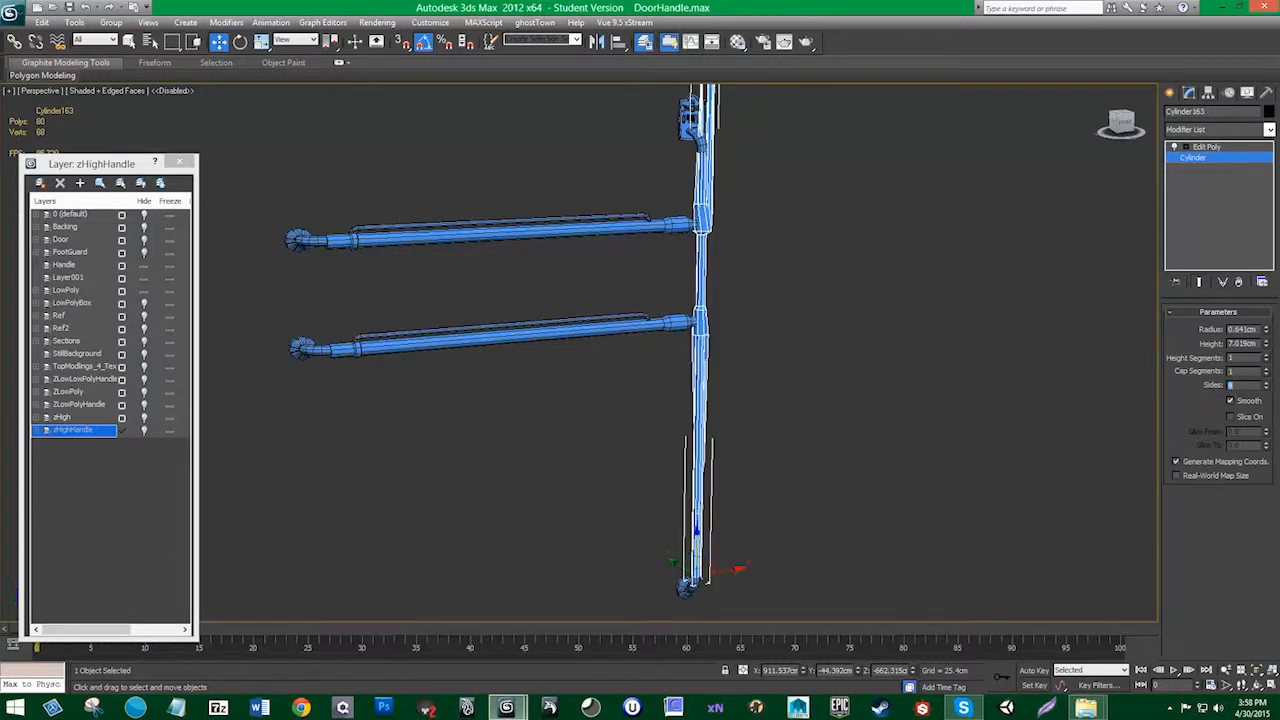
left_click(1222, 148)
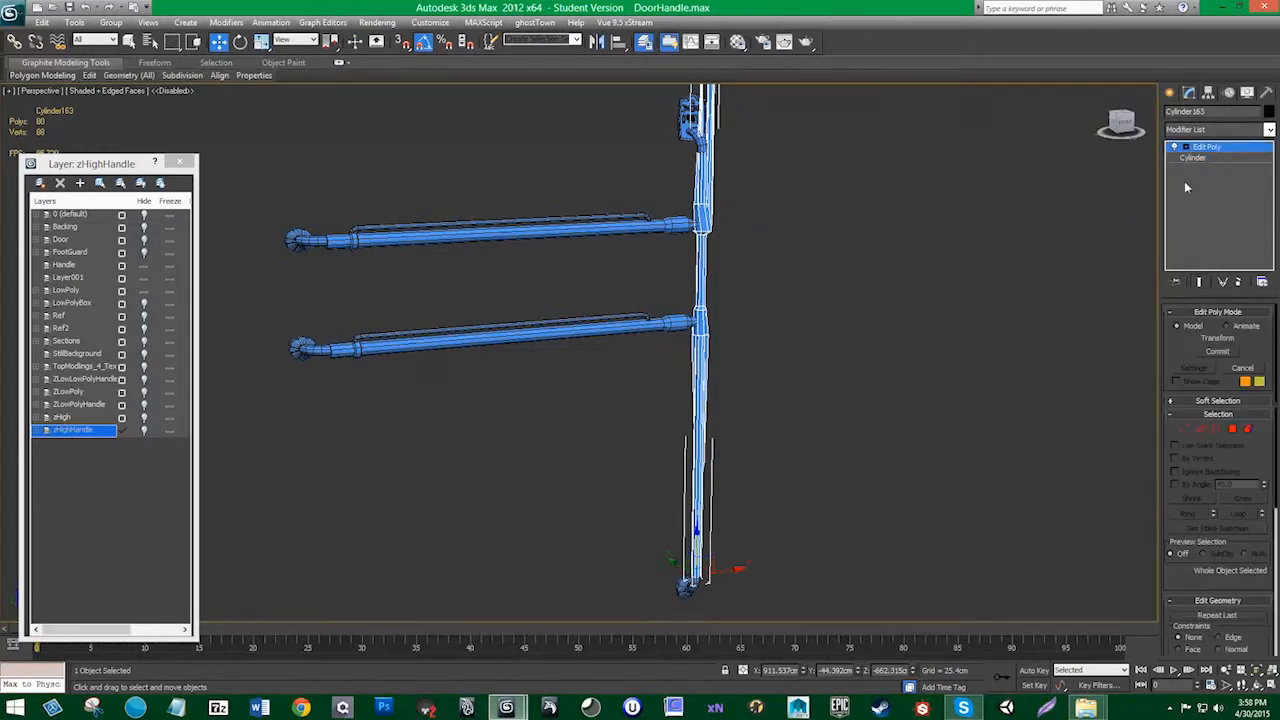
key("ctrl+d")
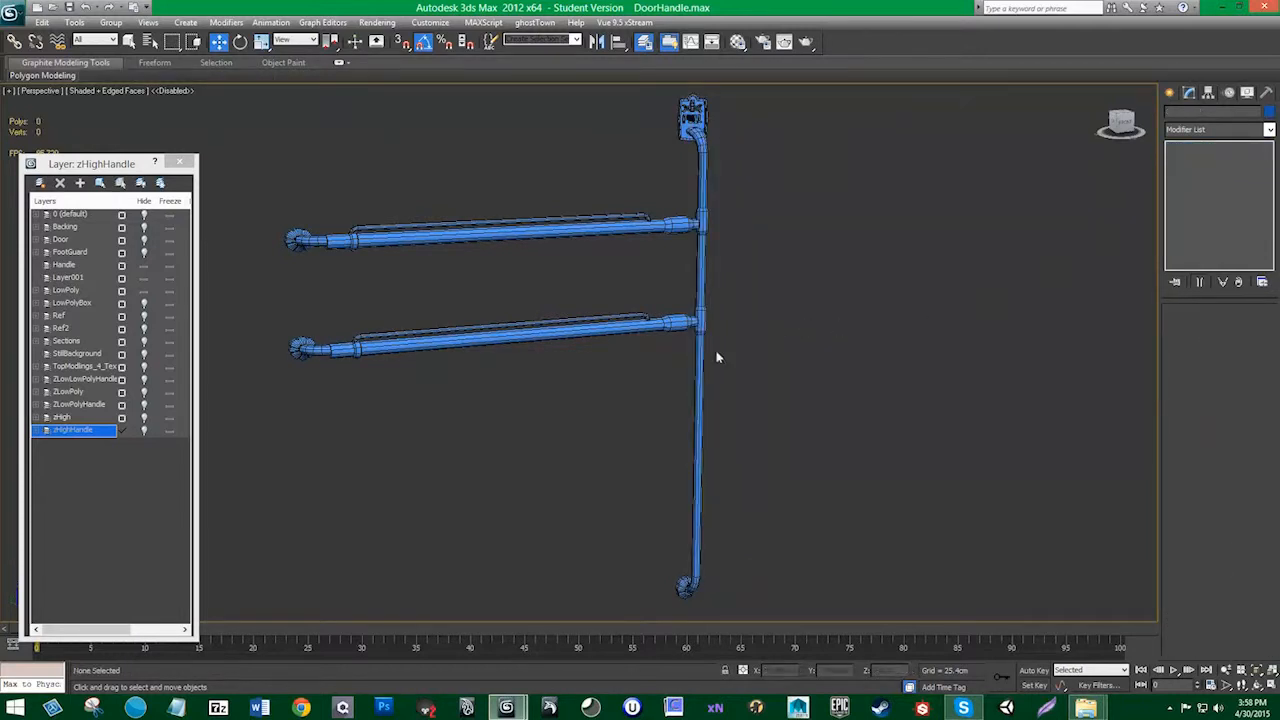
left_click_drag(626, 389, 655, 426)
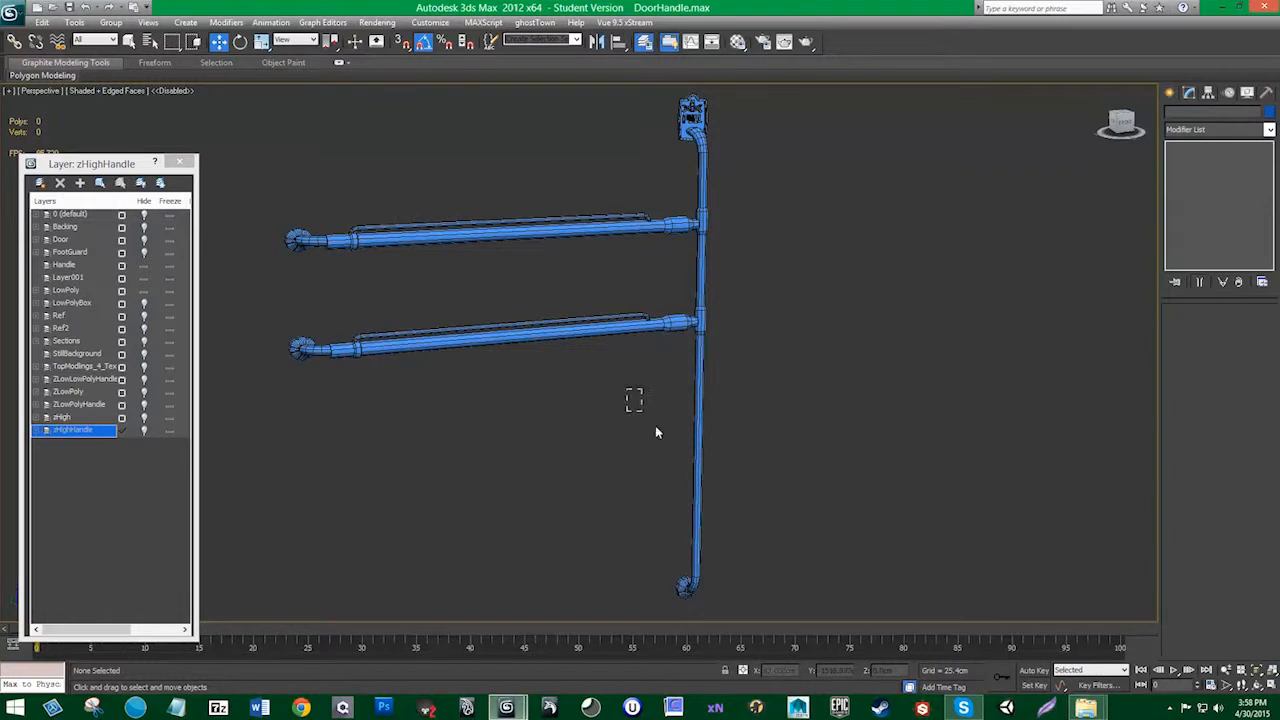
Step: Select the vertical pipe and convert it to an Editable Poly
left_click(699, 386)
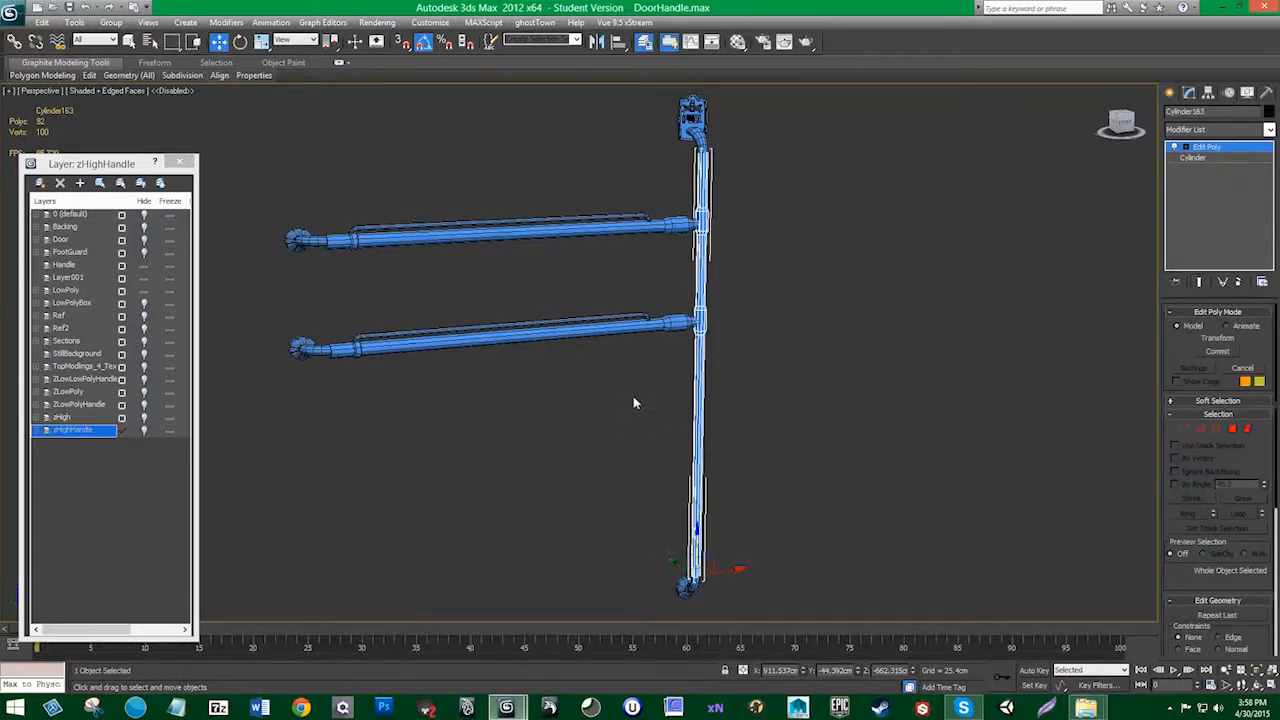
middle_click_drag(627, 398, 629, 398, "alt")
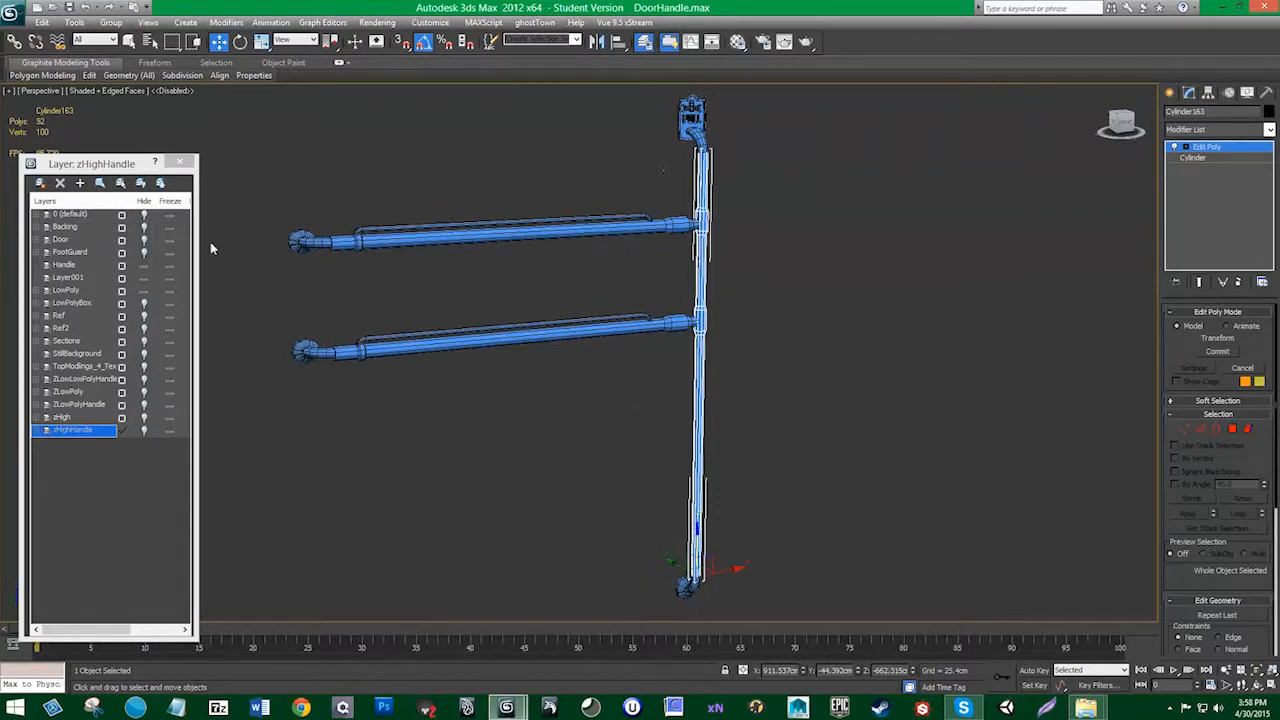
left_click(305, 240)
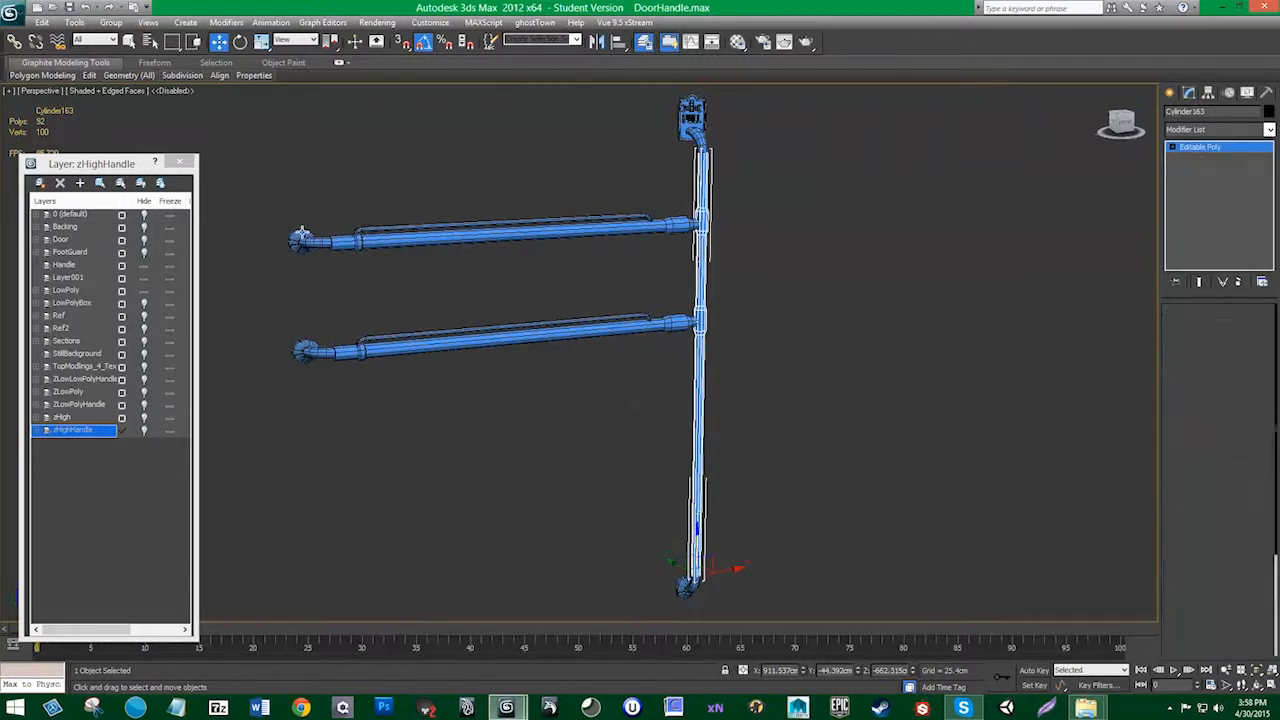
Step: Select the lower end flange, the rails with the vertical pipe, and the top bracket in turn to check their polygon counts
left_click(306, 350)
middle_click_drag(324, 410, 333, 418, "alt")
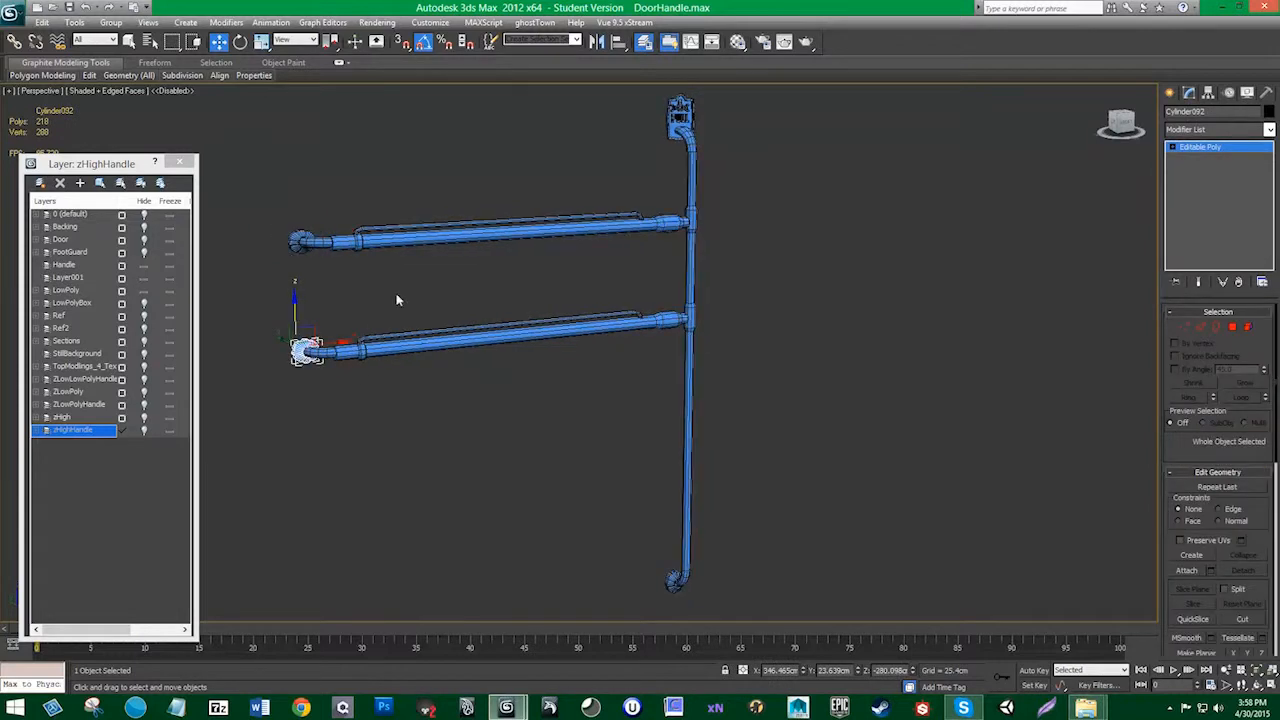
left_click_drag(337, 179, 733, 512)
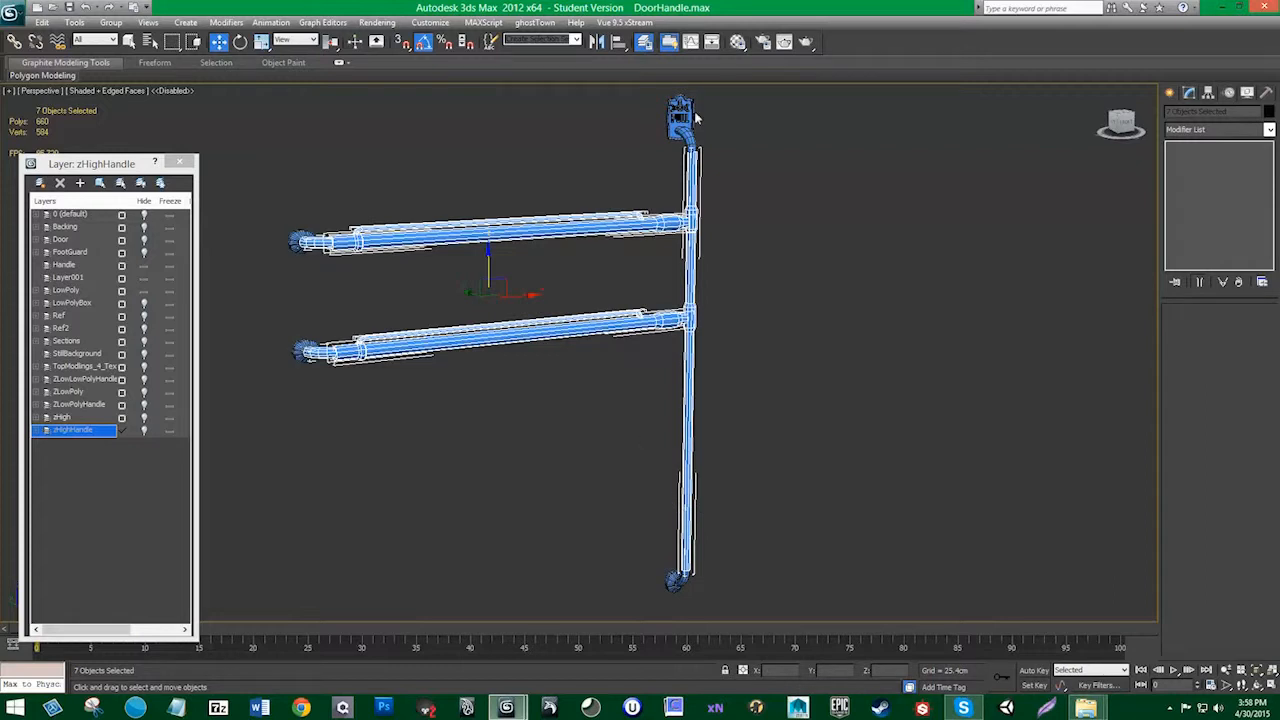
left_click_drag(723, 138, 643, 92)
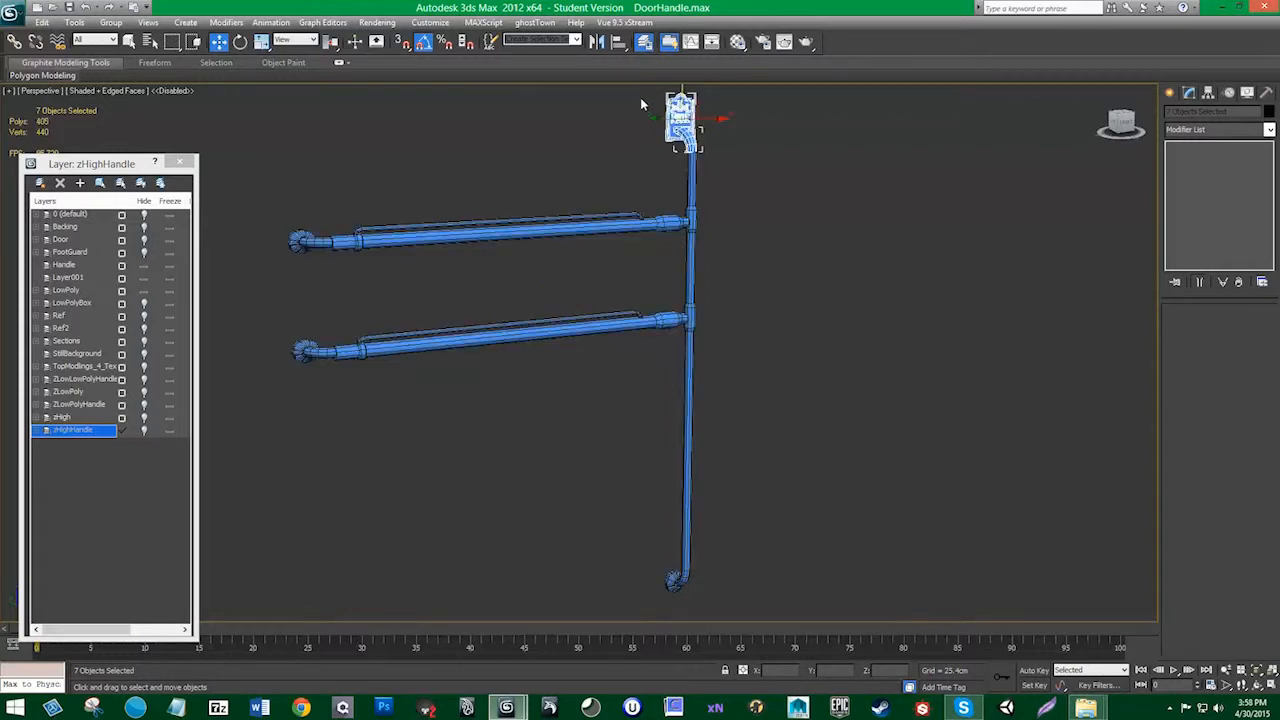
left_click(776, 188)
middle_click_drag(402, 348, 376, 295, "alt")
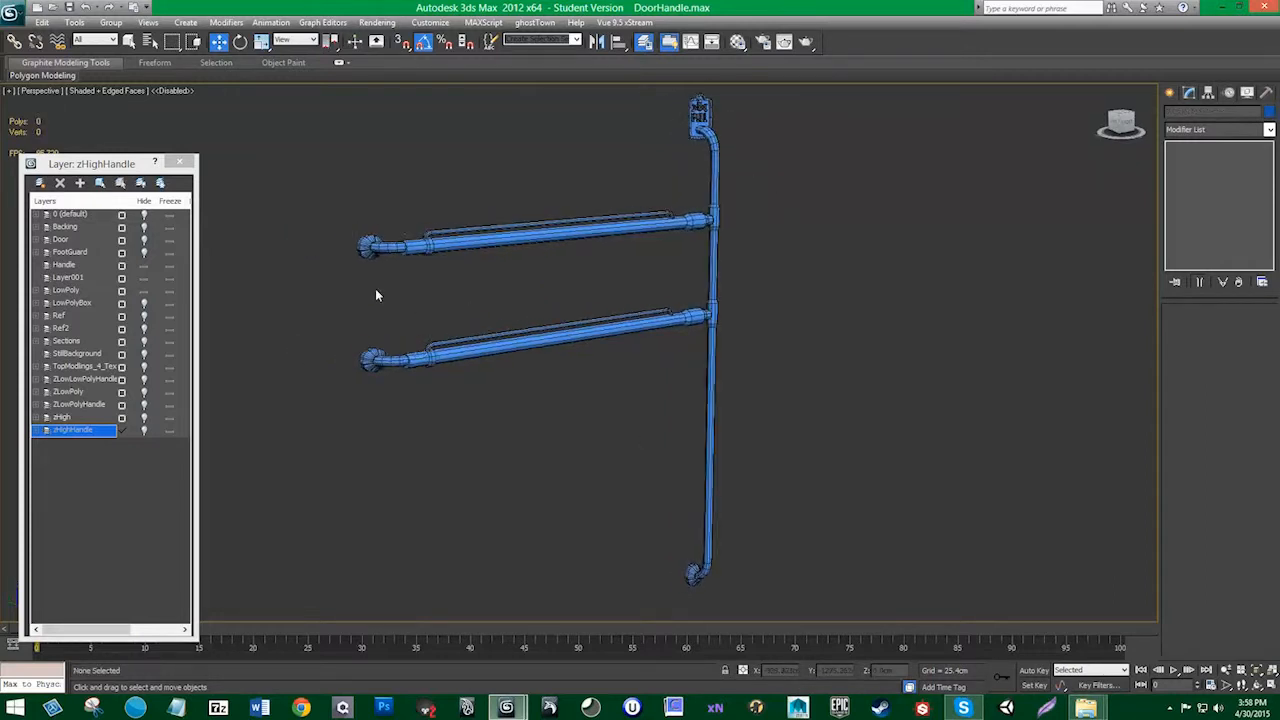
Step: Try deleting the front-face polygons of the flange at the bottom end of the vertical pipe
middle_click_drag(718, 490, 625, 250)
scroll(616, 400, "up", 4)
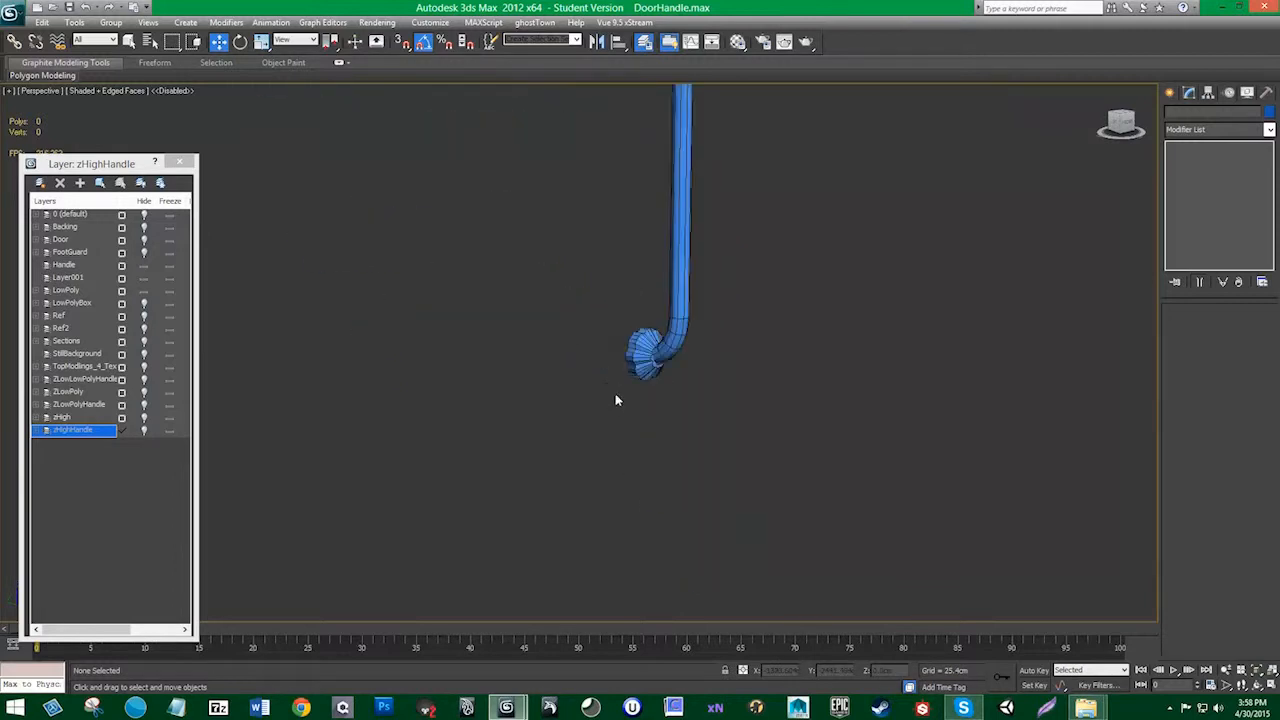
scroll(672, 378, "up", 4)
left_click(772, 328)
middle_click_drag(778, 335, 491, 360)
left_click(1232, 327)
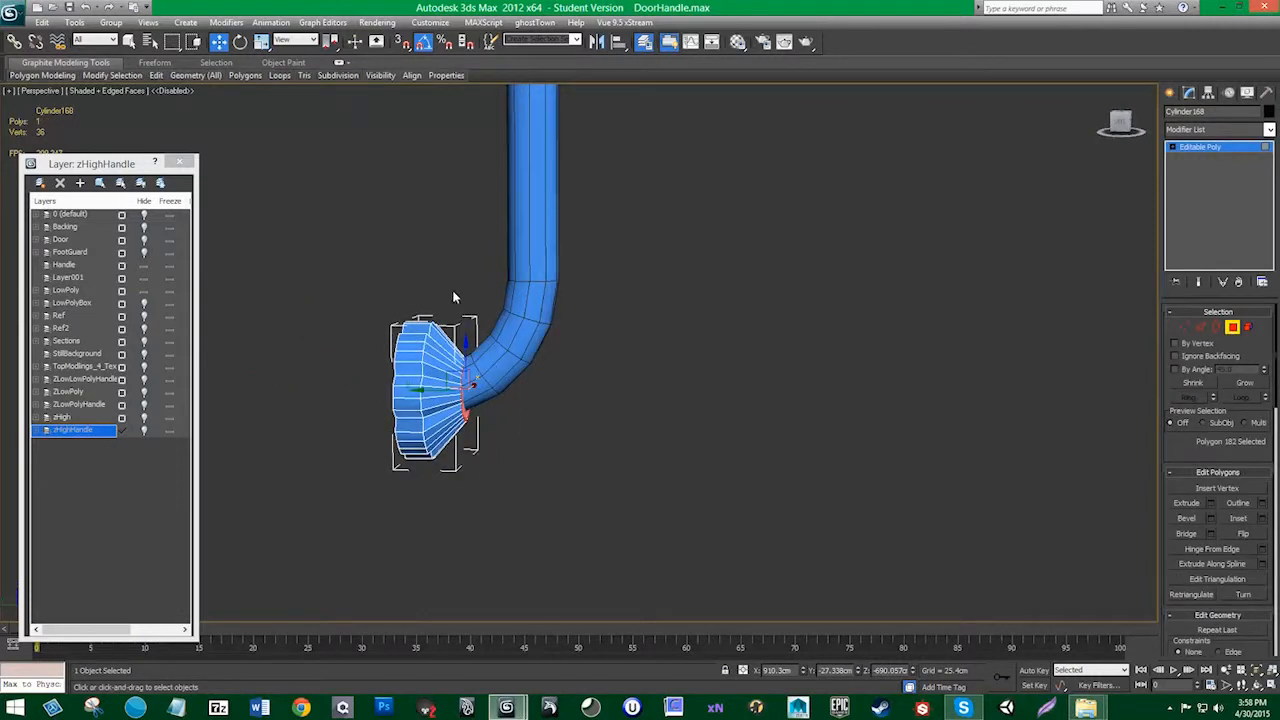
left_click_drag(457, 297, 544, 482)
key("Delete")
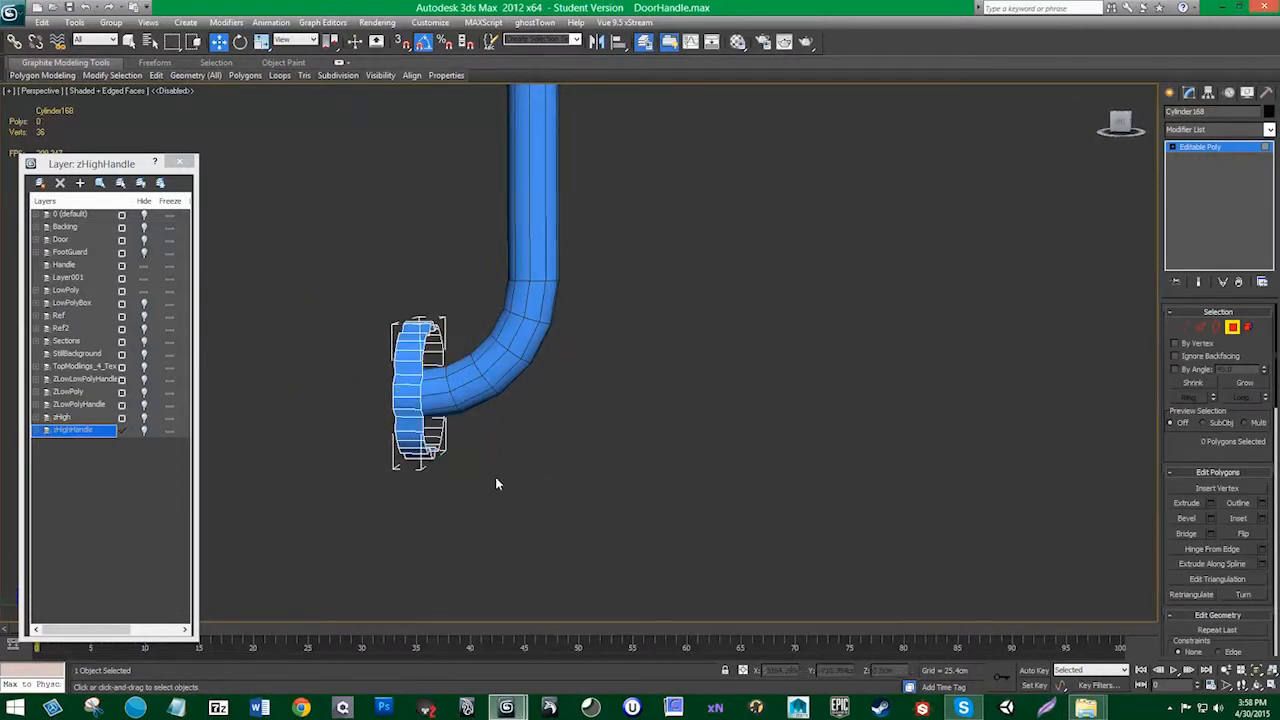
Step: Try reshaping the bottom flange's open front rim by selecting its vertices and scaling them
left_click(1232, 327)
key("1")
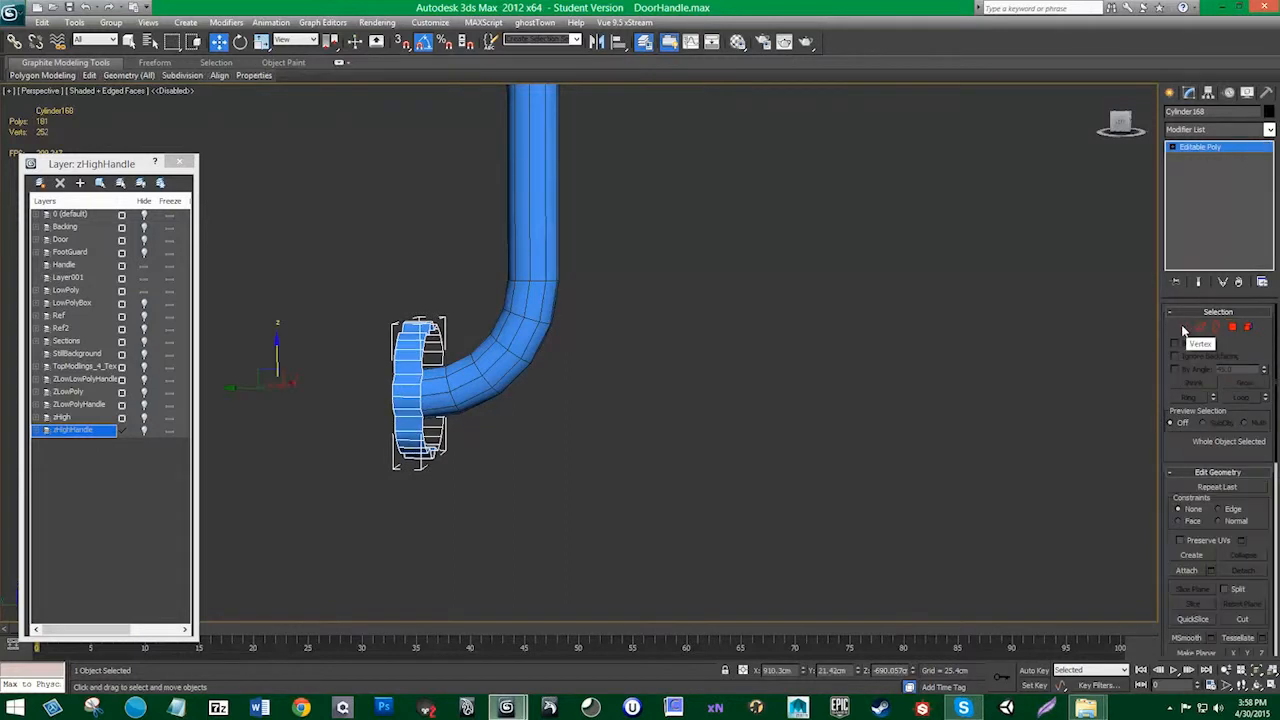
left_click_drag(420, 300, 528, 517)
left_click_drag(386, 392, 280, 535)
key("r")
middle_click_drag(280, 535, 470, 495, "alt")
left_click(1184, 327)
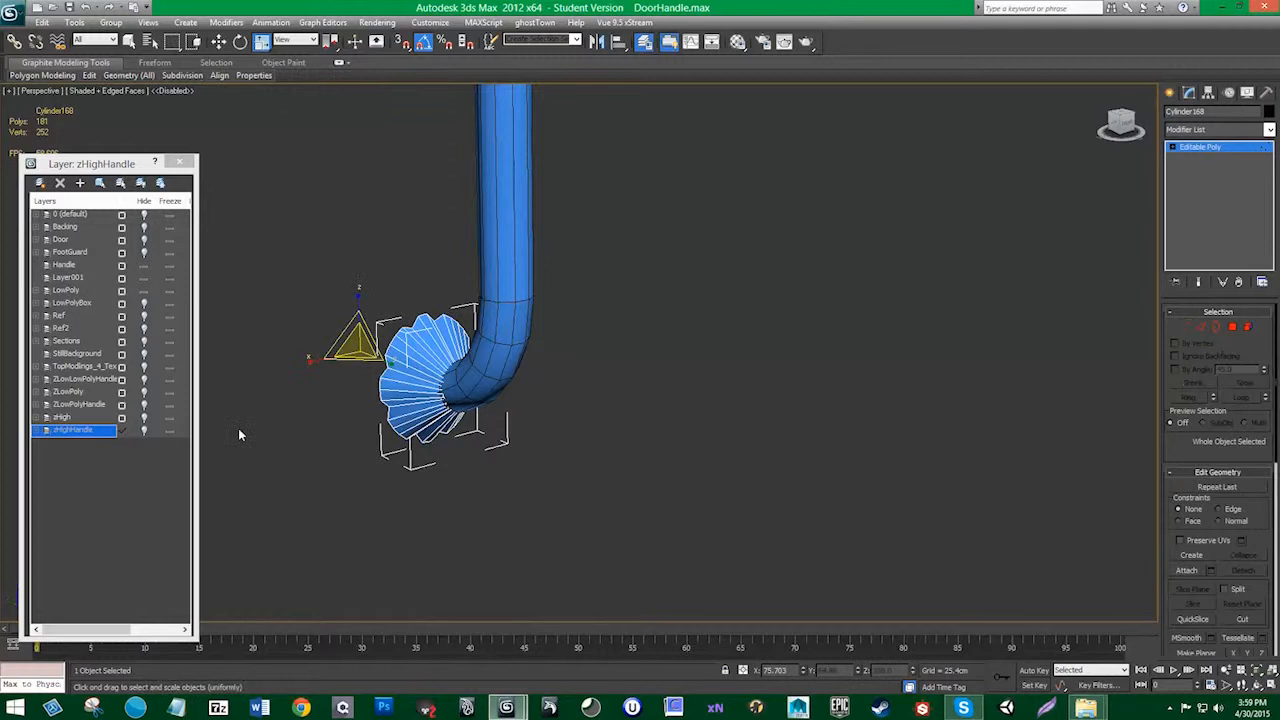
Step: Toggle the visibility of the zHighHandle layer to compare the low-poly bottom flange with the high-poly version
left_click(143, 432)
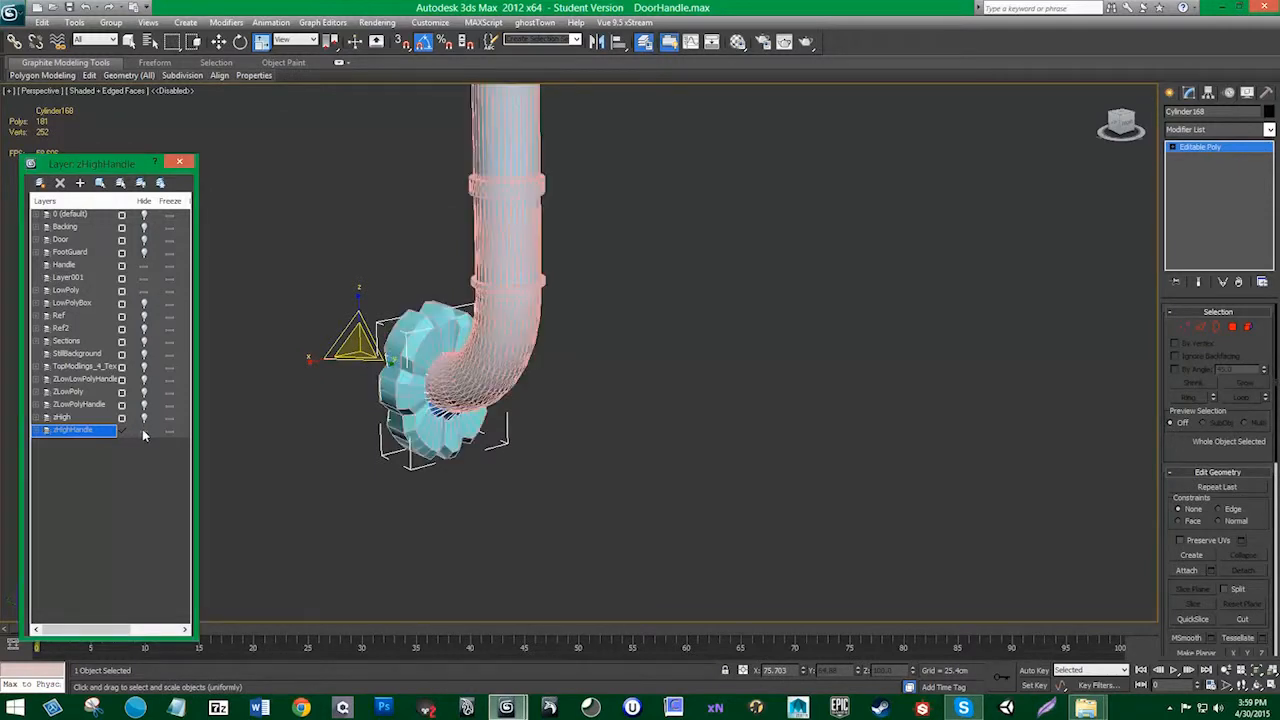
left_click(143, 432)
middle_click_drag(264, 459, 286, 437, "alt")
left_click(143, 432)
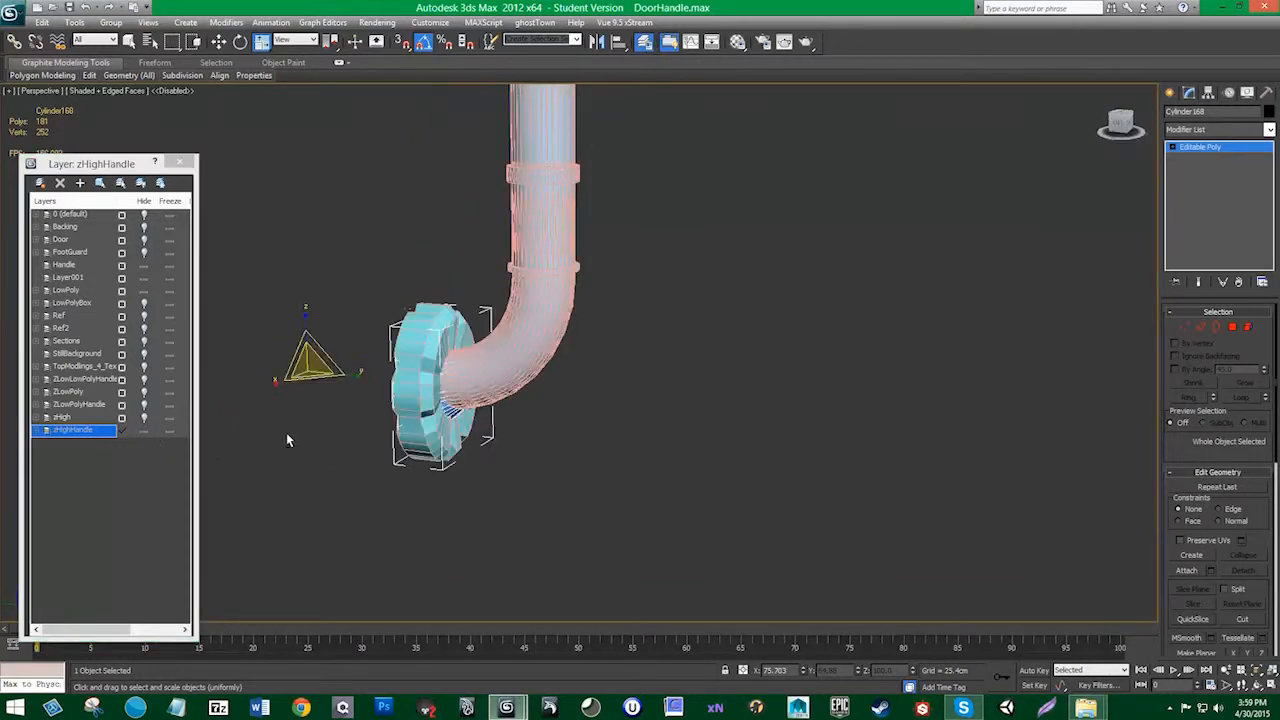
left_click(143, 430)
Step: Undo the edits made to the bottom flange and check the whole low-poly handle
key("ctrl+z")
key("ctrl+z")
key("ctrl+z")
key("ctrl+z")
key("ctrl+z")
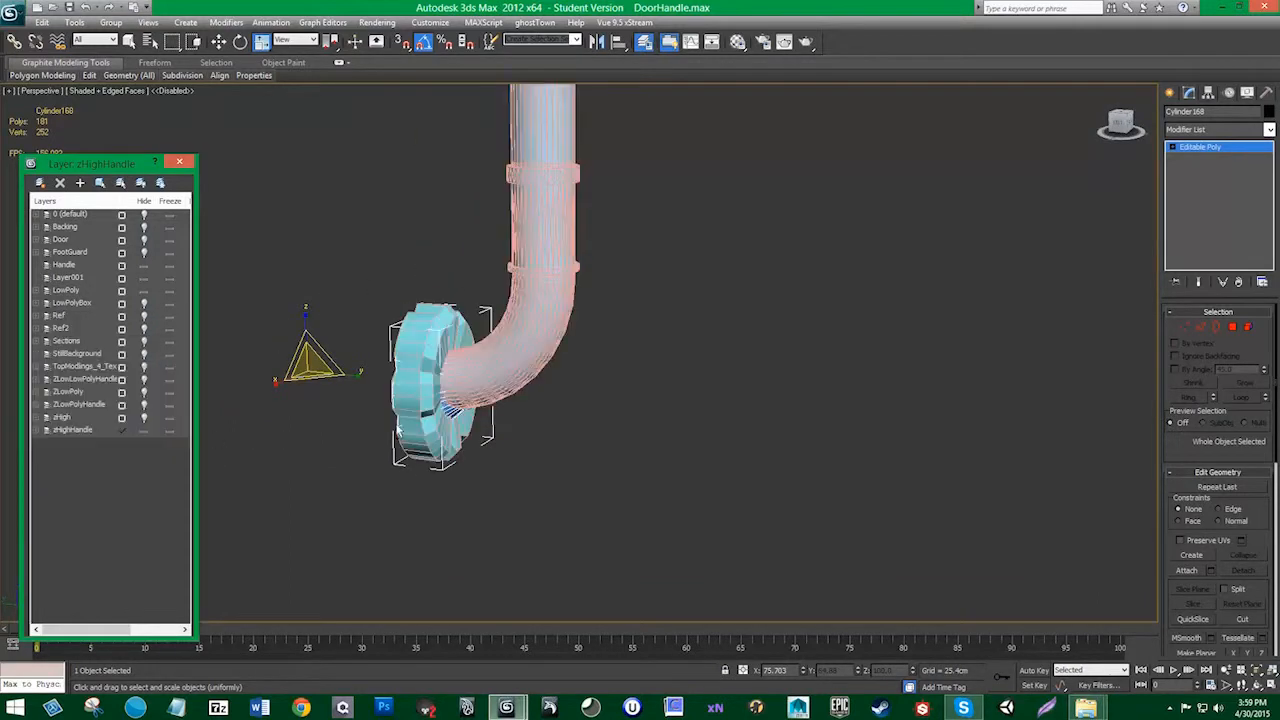
key("ctrl+y")
key("ctrl+y")
middle_click_drag(474, 429, 505, 376, "alt")
scroll(394, 391, "down", 5)
scroll(492, 324, "up", 5)
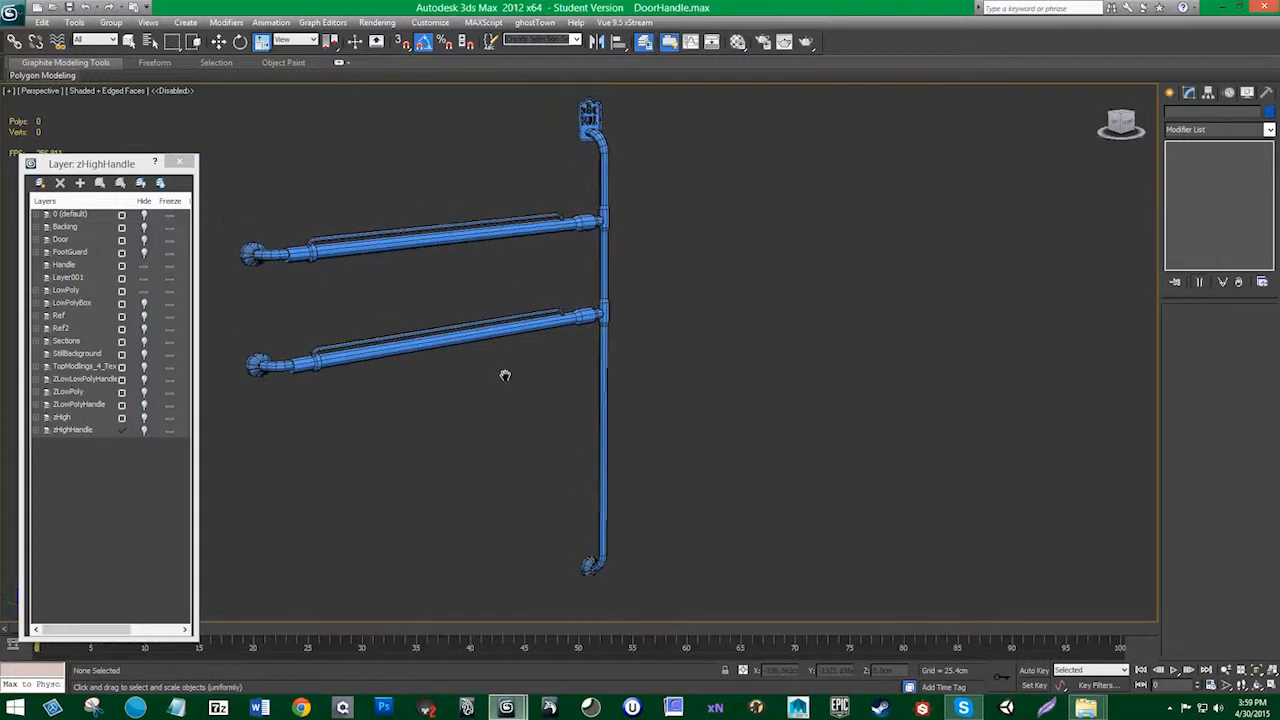
Step: Select the bent end pipes of both rails and then most of the handle to check polygon counts, then clear the selection
left_click(272, 366)
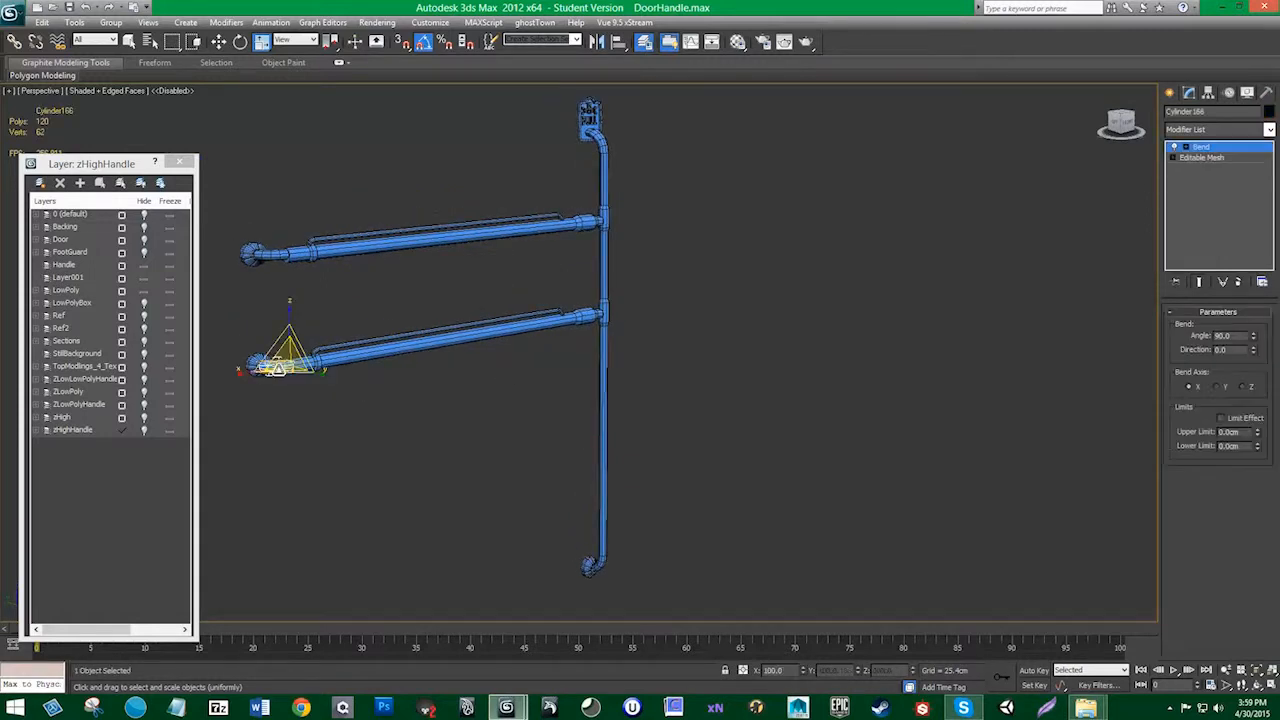
left_click(270, 255)
middle_click_drag(367, 312, 401, 341)
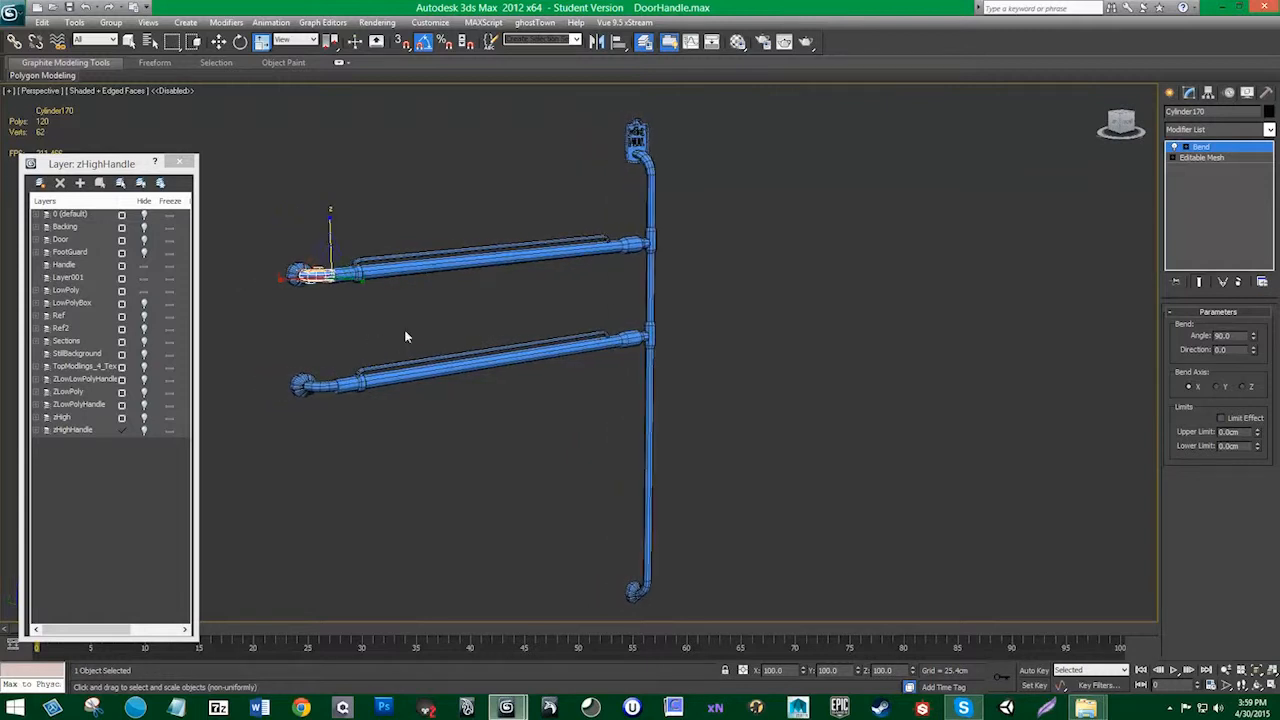
left_click_drag(771, 262, 826, 350)
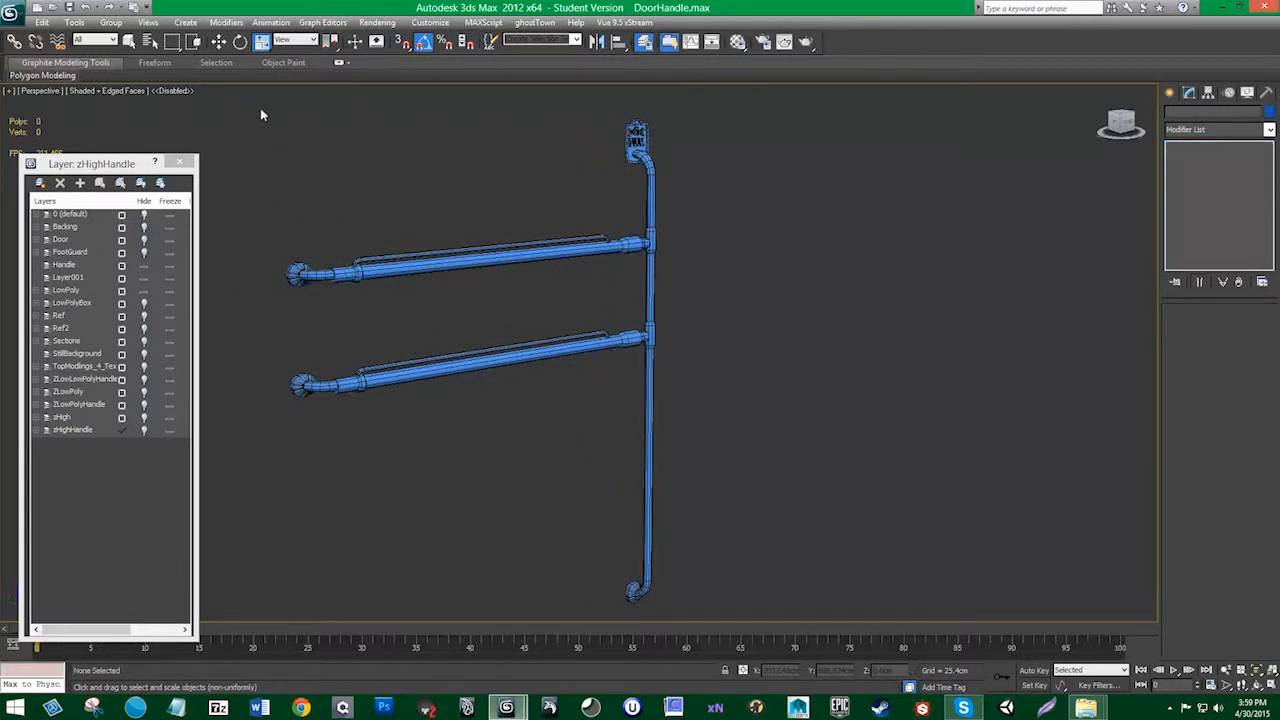
left_click_drag(700, 507, 243, 195)
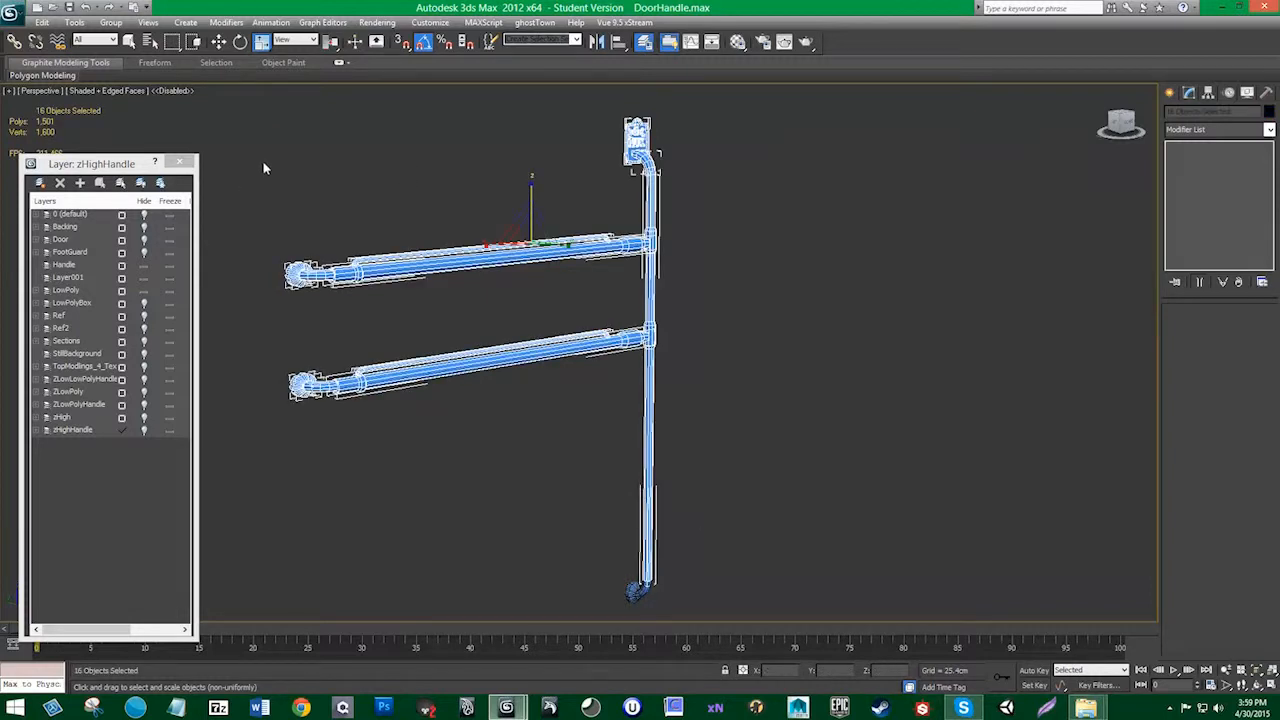
left_click(261, 128)
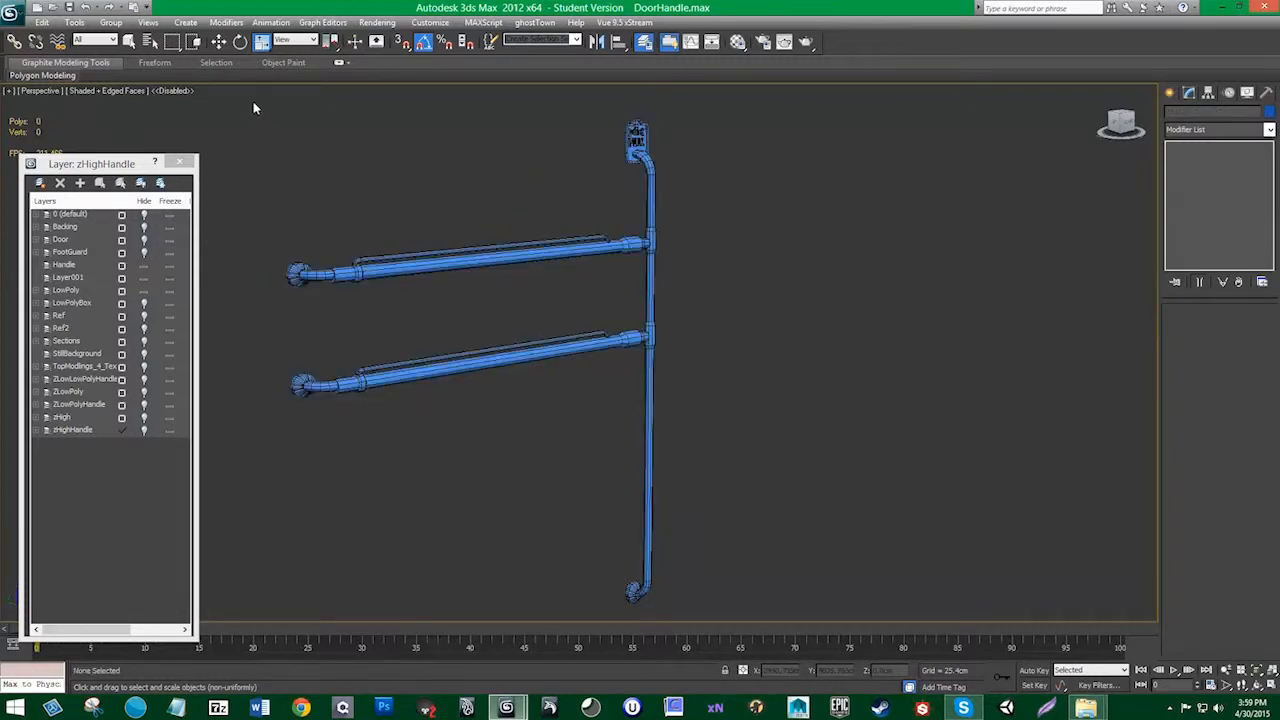
middle_click_drag(520, 369, 500, 354)
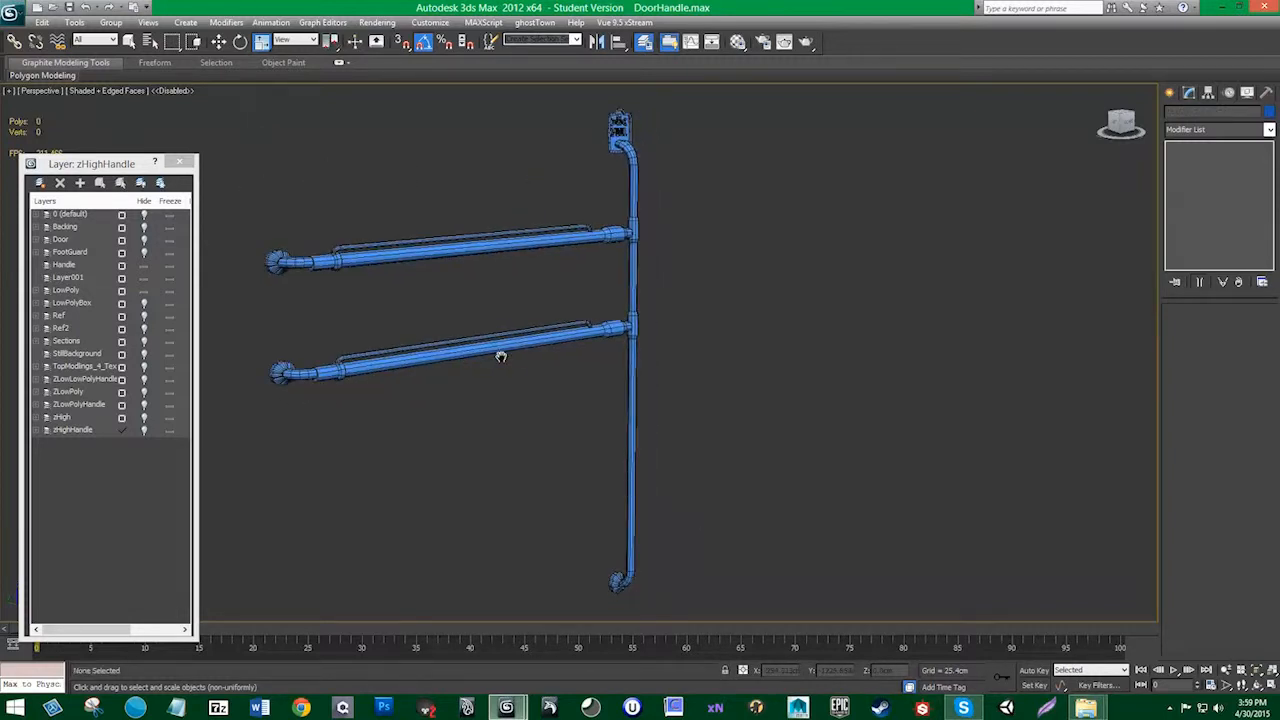
Step: Inspect the modifier stacks of the vertical pipe and the lower rail's thin rod, including the rod's base cylinder parameters
left_click(628, 519)
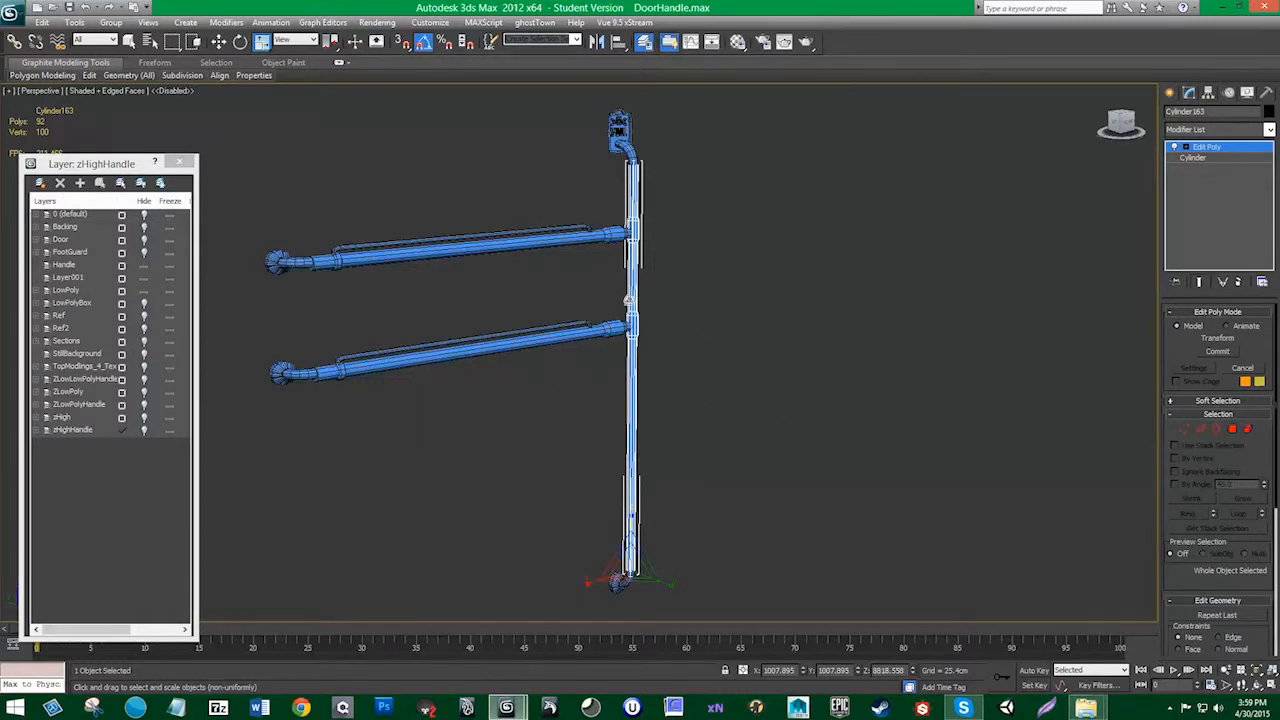
key("1")
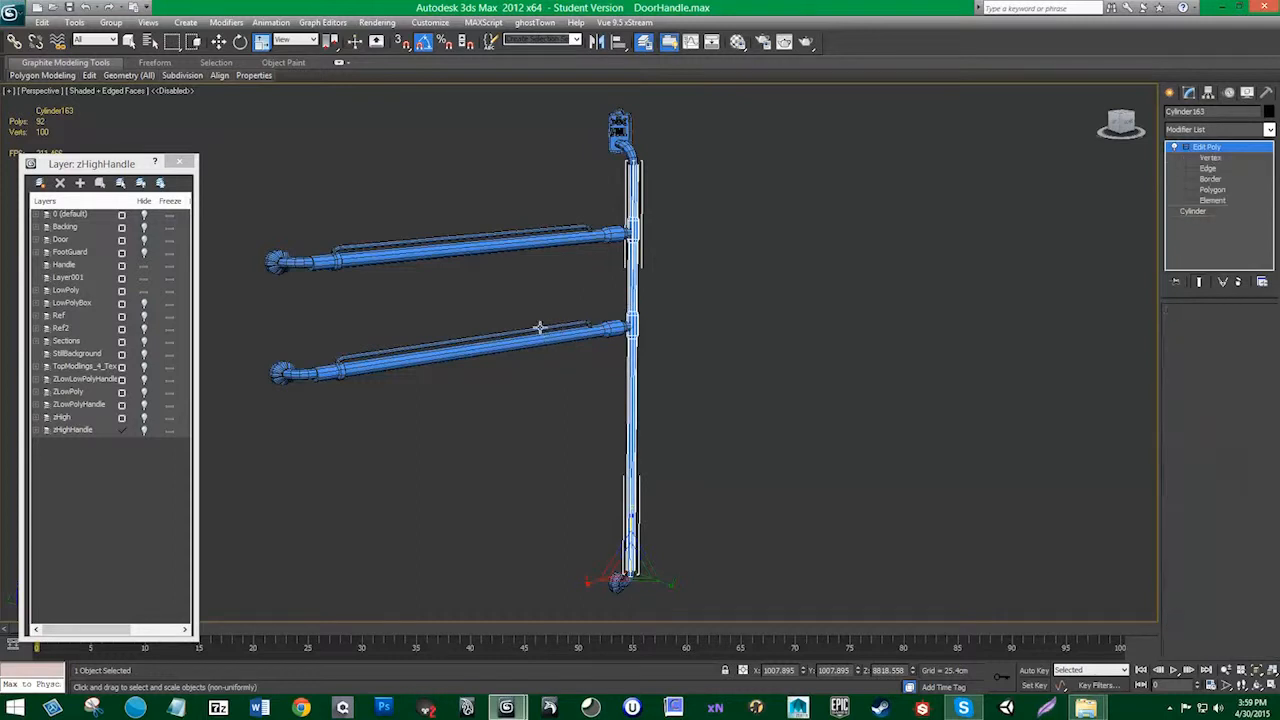
left_click(539, 328)
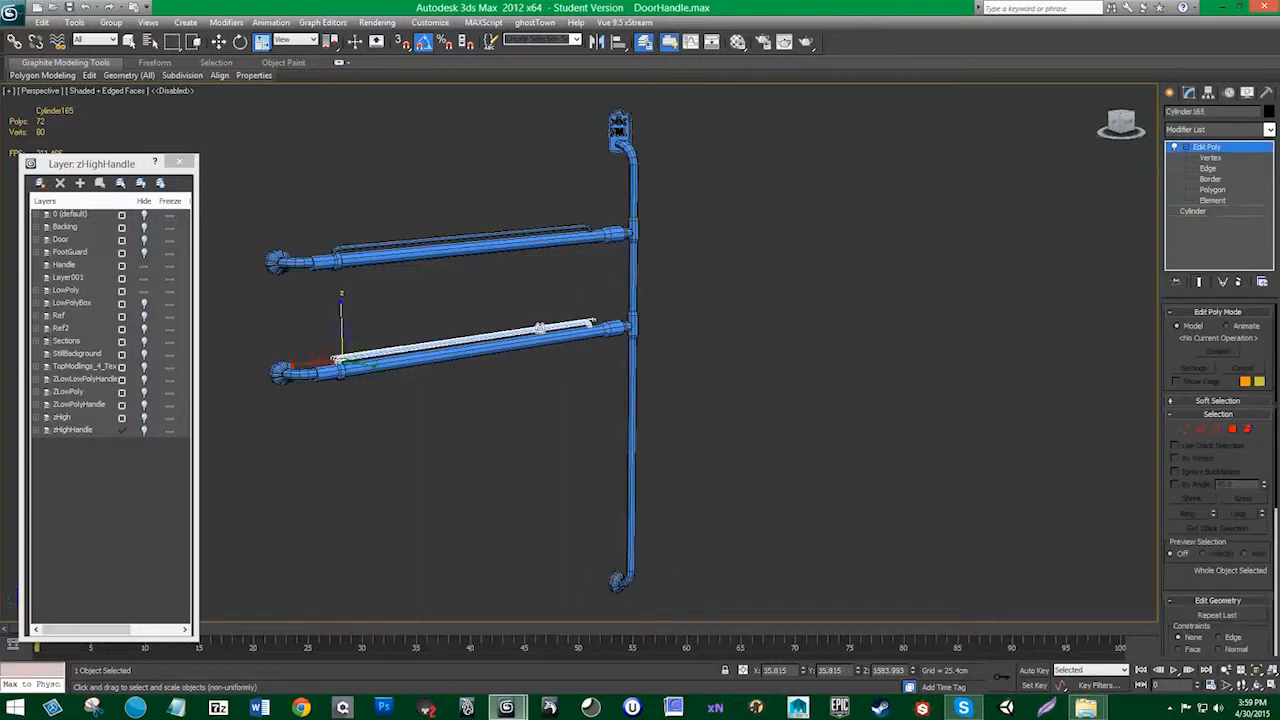
left_click(633, 364)
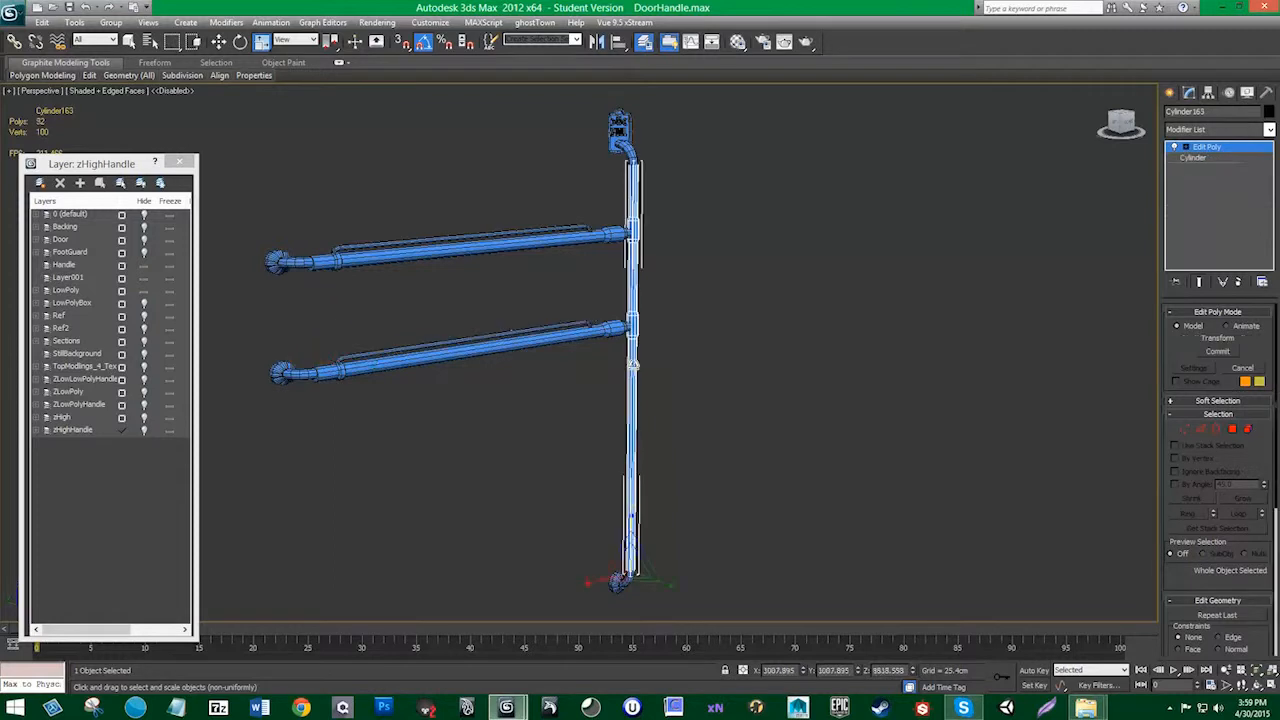
left_click(569, 327)
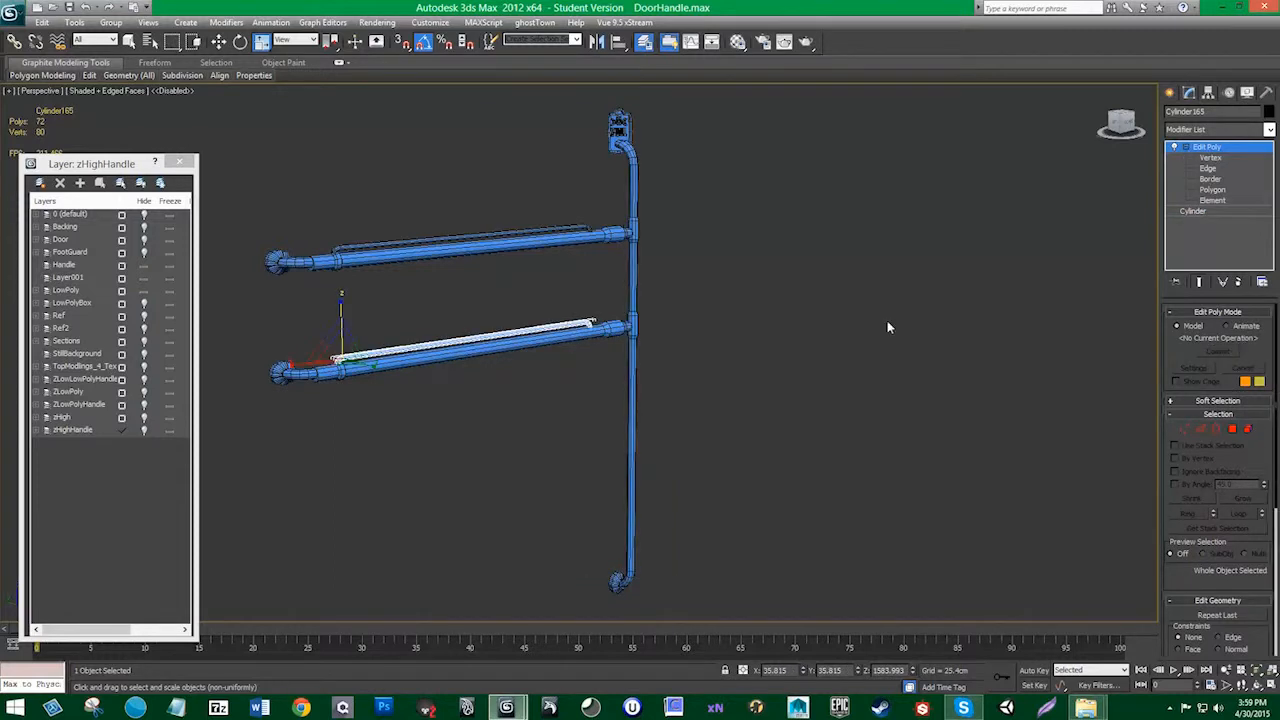
left_click(1187, 211)
left_click(692, 397)
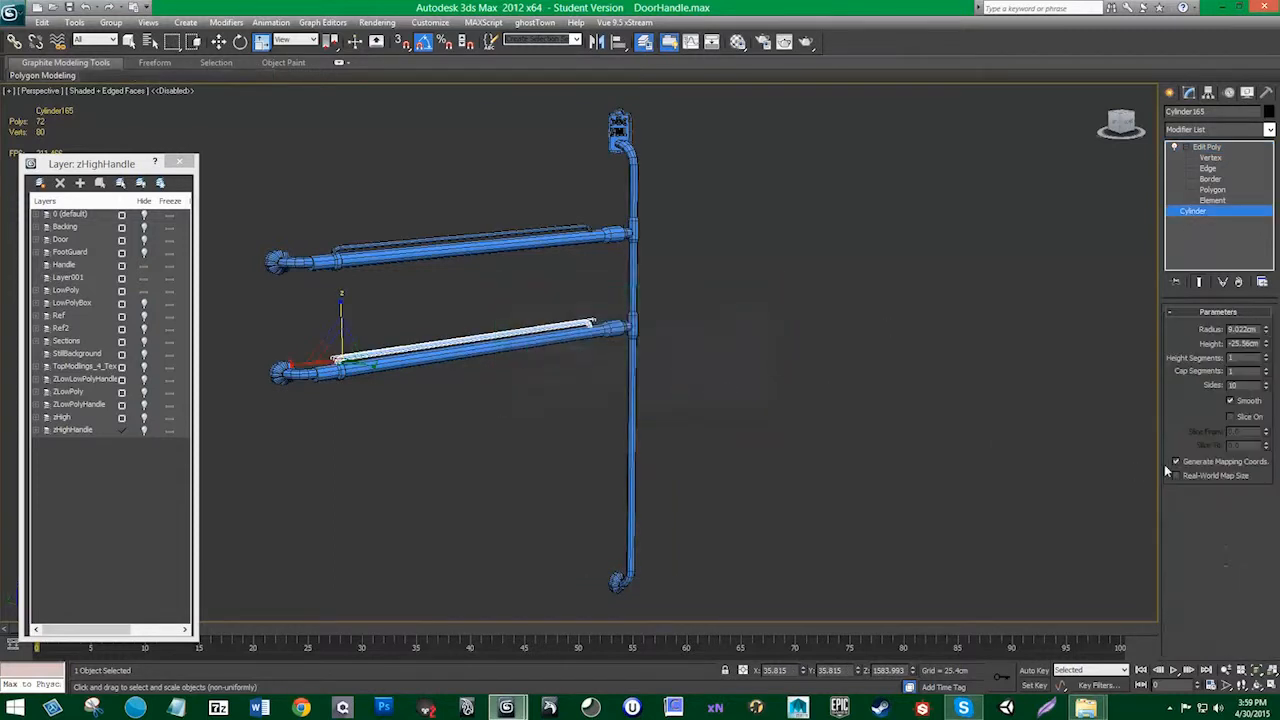
left_click(1206, 147)
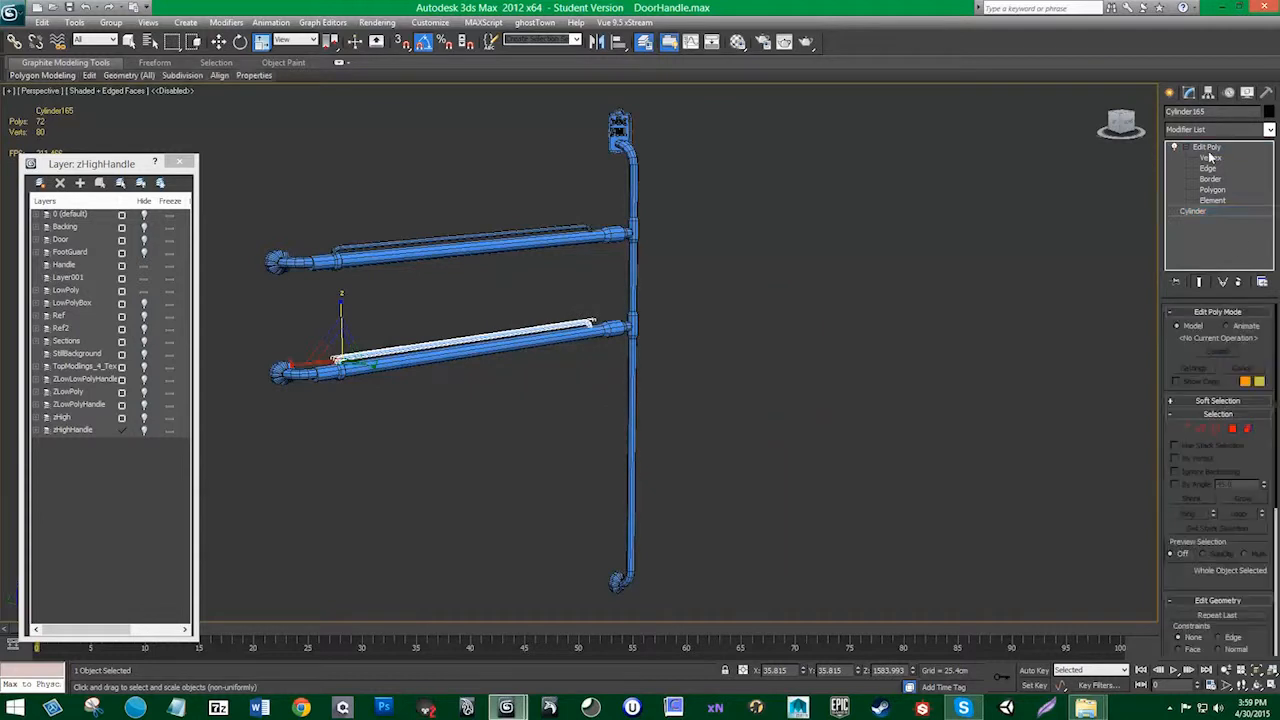
left_click(731, 380)
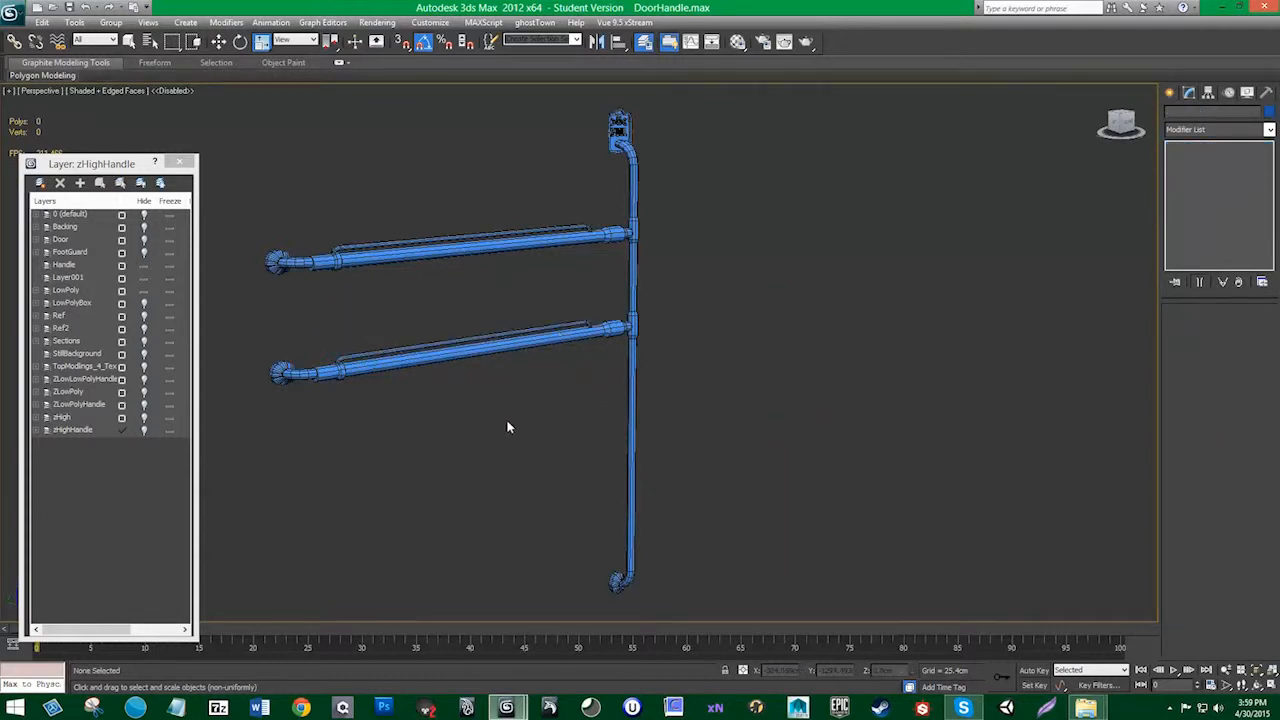
middle_click_drag(507, 430, 532, 452)
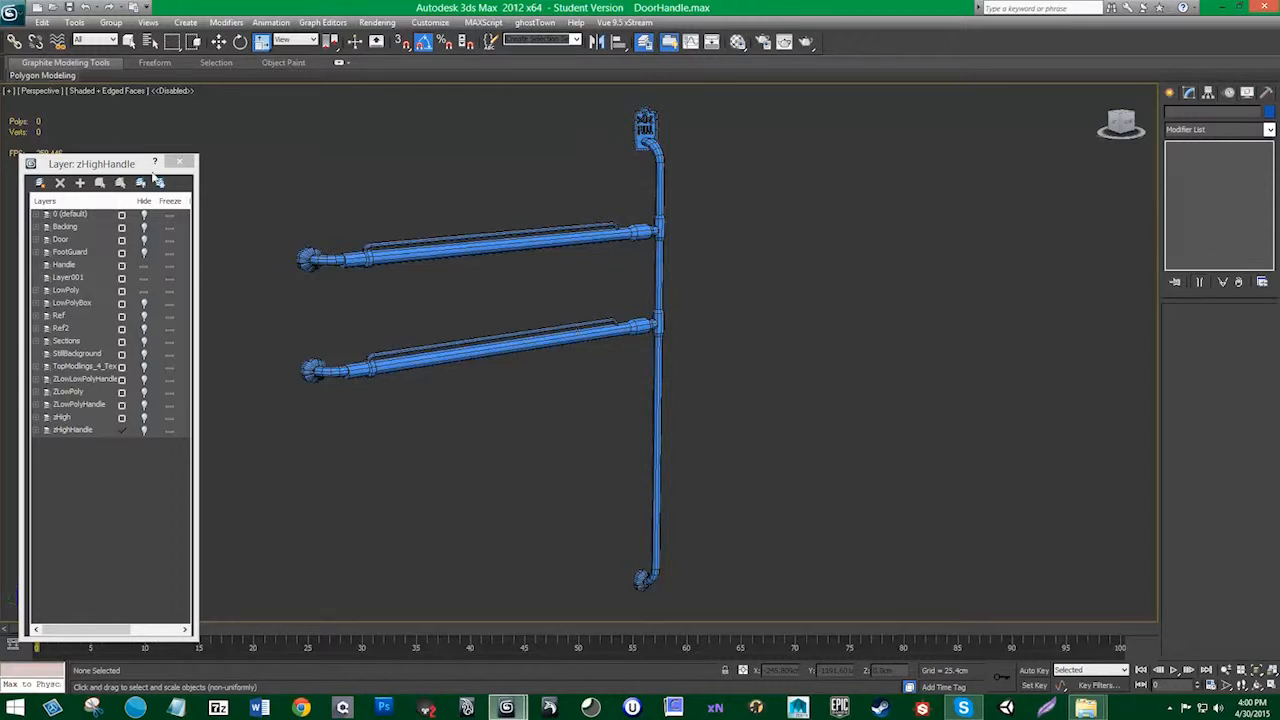
Step: Save the scene under its current file name
left_click(10, 13)
left_click(8, 82)
left_click(720, 404)
left_click(17, 12)
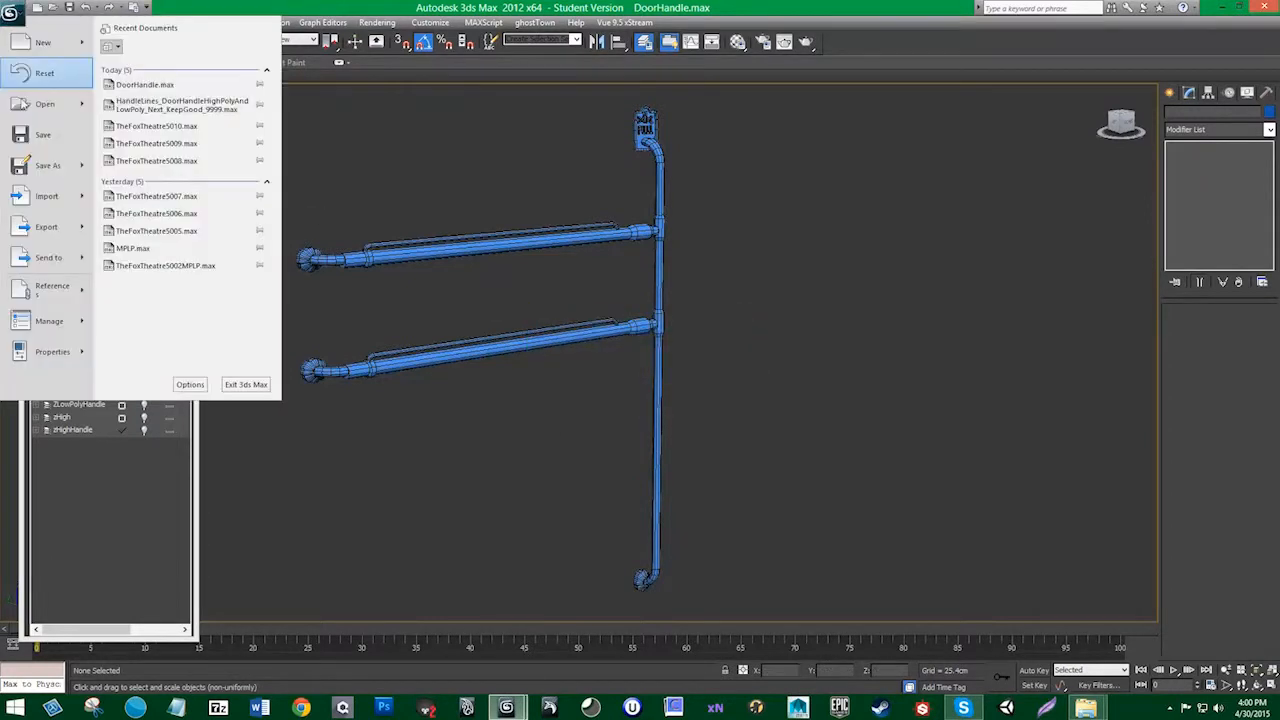
left_click(35, 130)
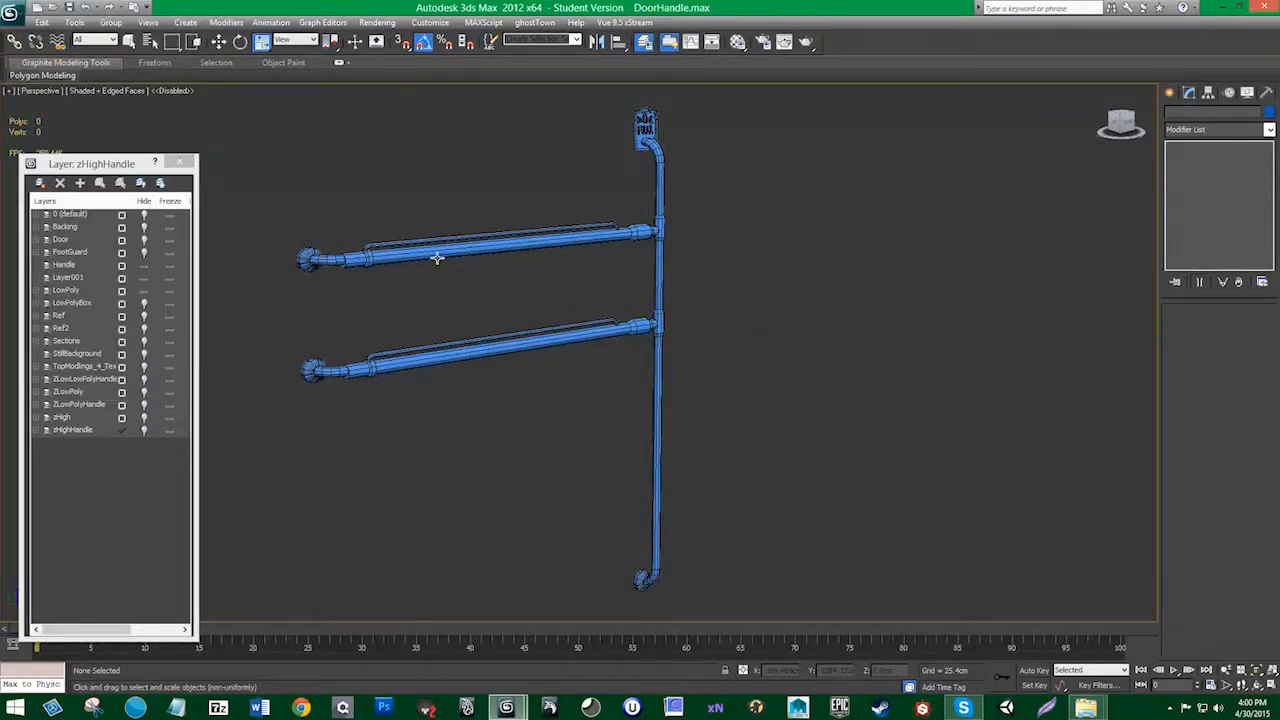
left_click(12, 12)
left_click(37, 128)
Step: Attach all the other handle parts, Box004 through Line005, to the upper rail's end flange, then inspect the combined handle
key("ctrl+a")
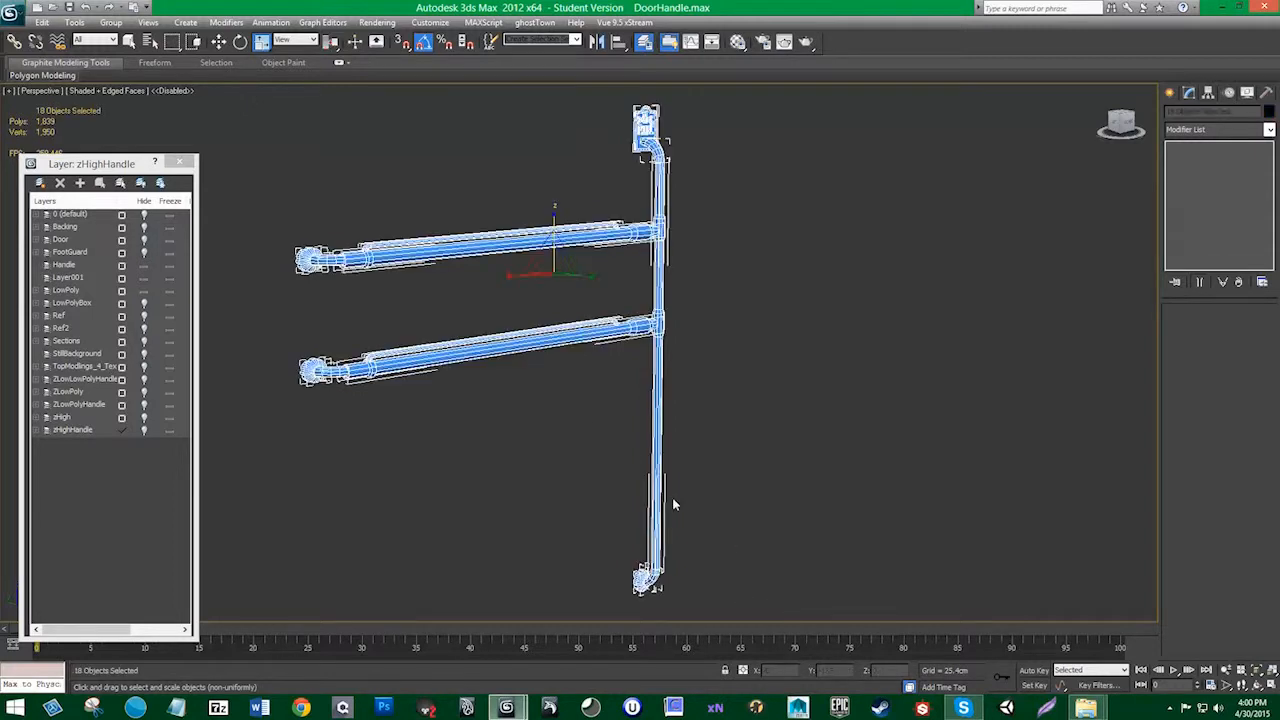
left_click(750, 338)
left_click(310, 259)
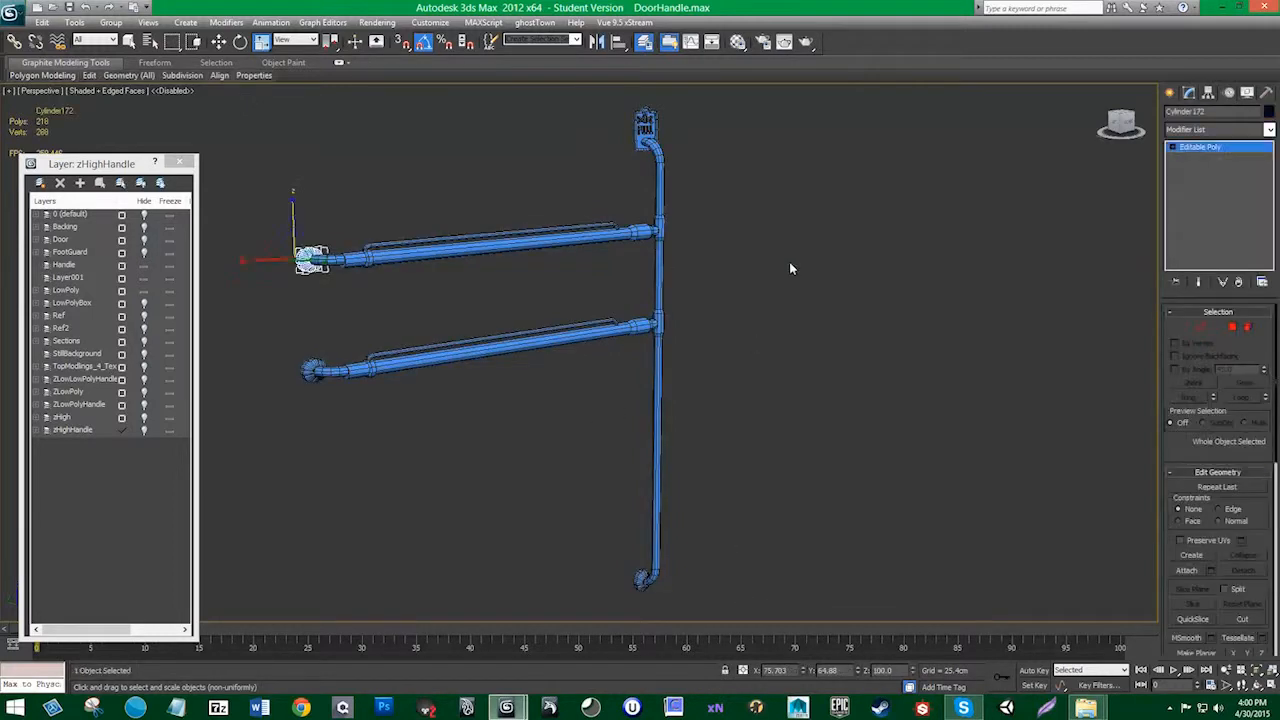
left_click(1211, 569)
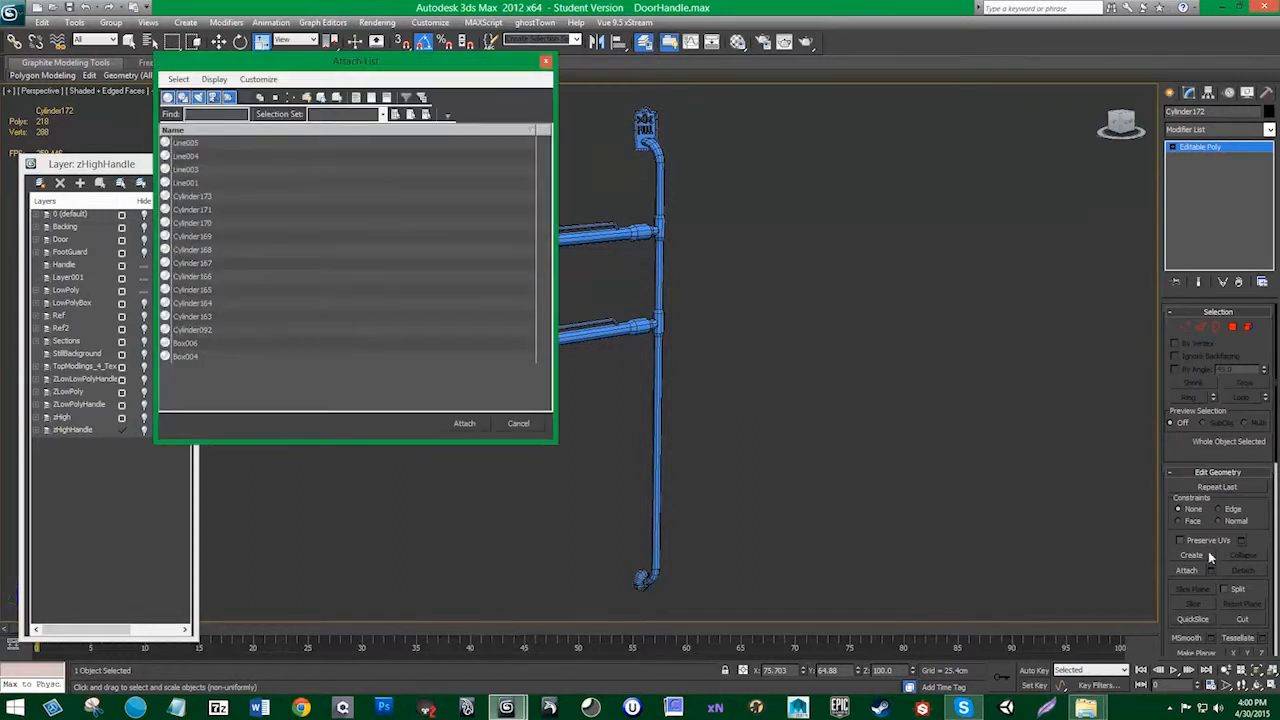
left_click(194, 356)
left_click(194, 146, "shift")
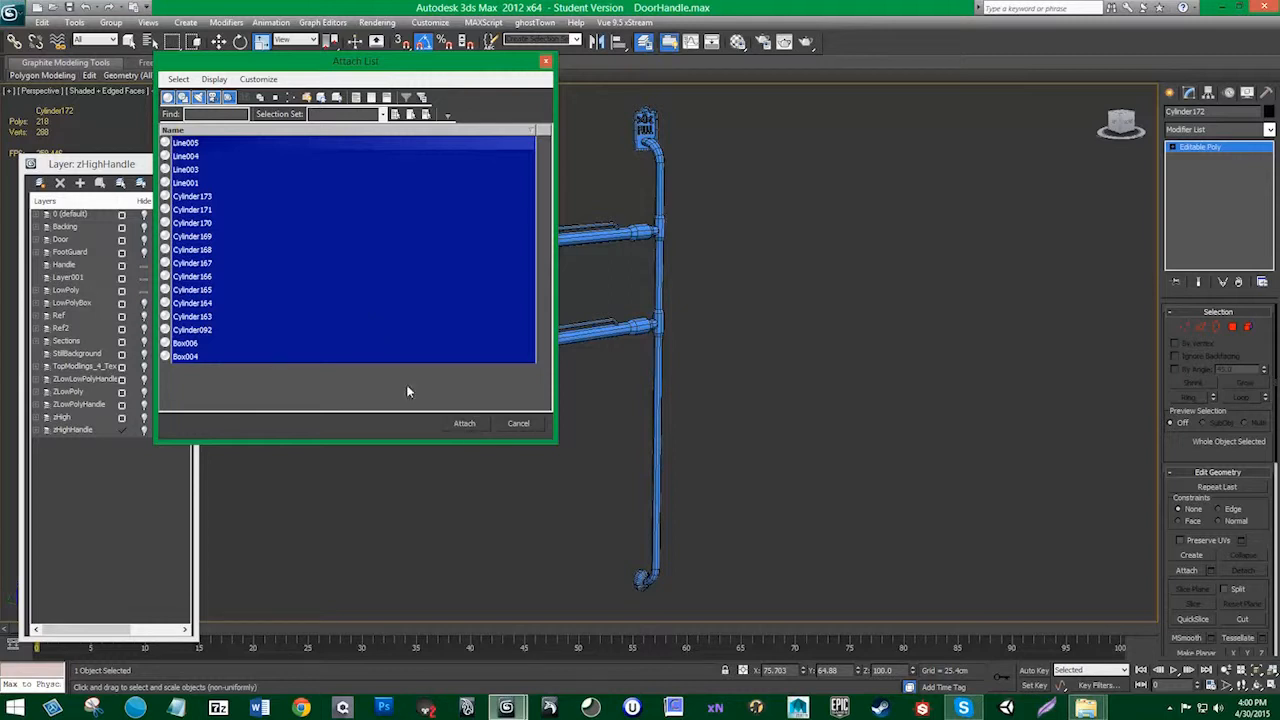
left_click(464, 423)
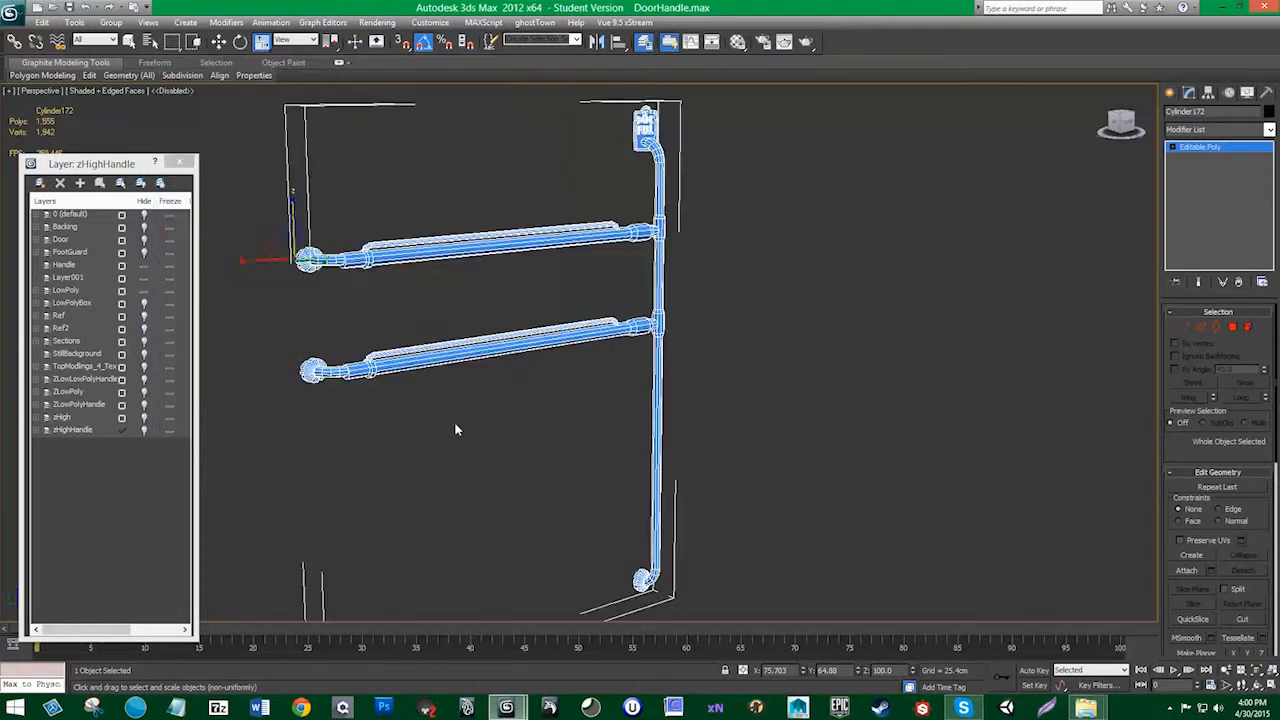
left_click(674, 363)
left_click(523, 234)
left_click(698, 309)
scroll(698, 309, "down", 3)
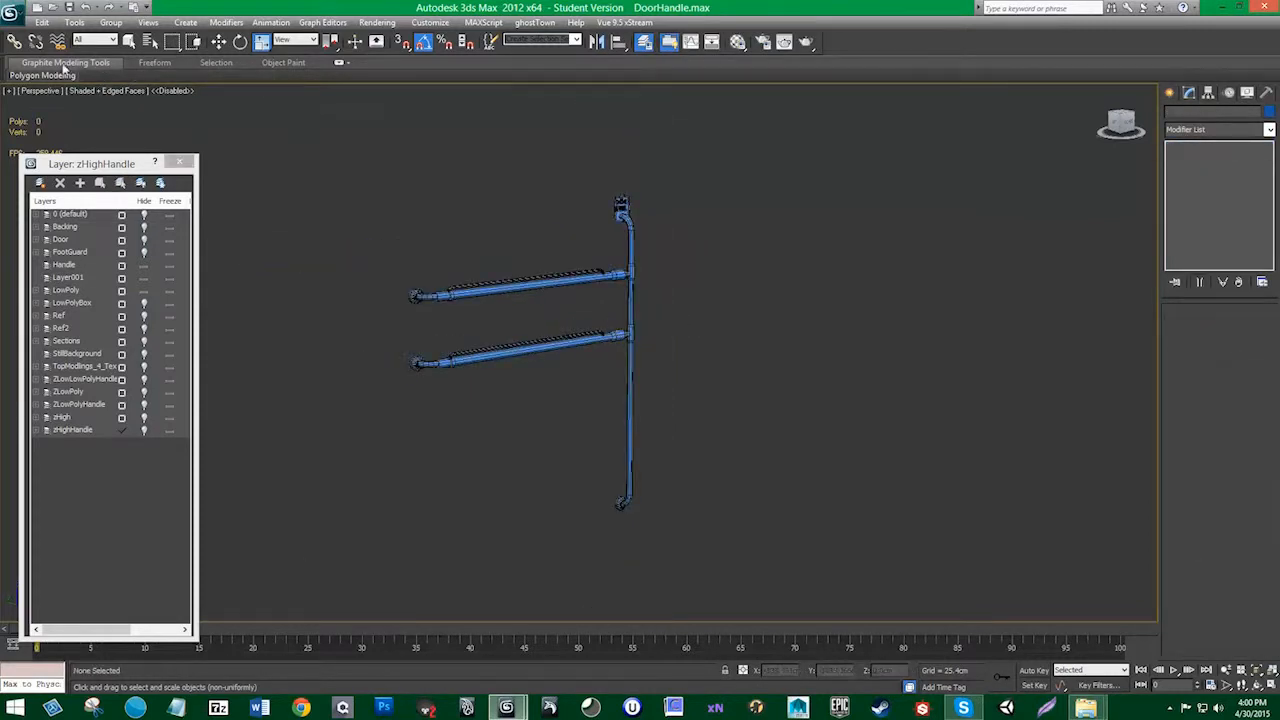